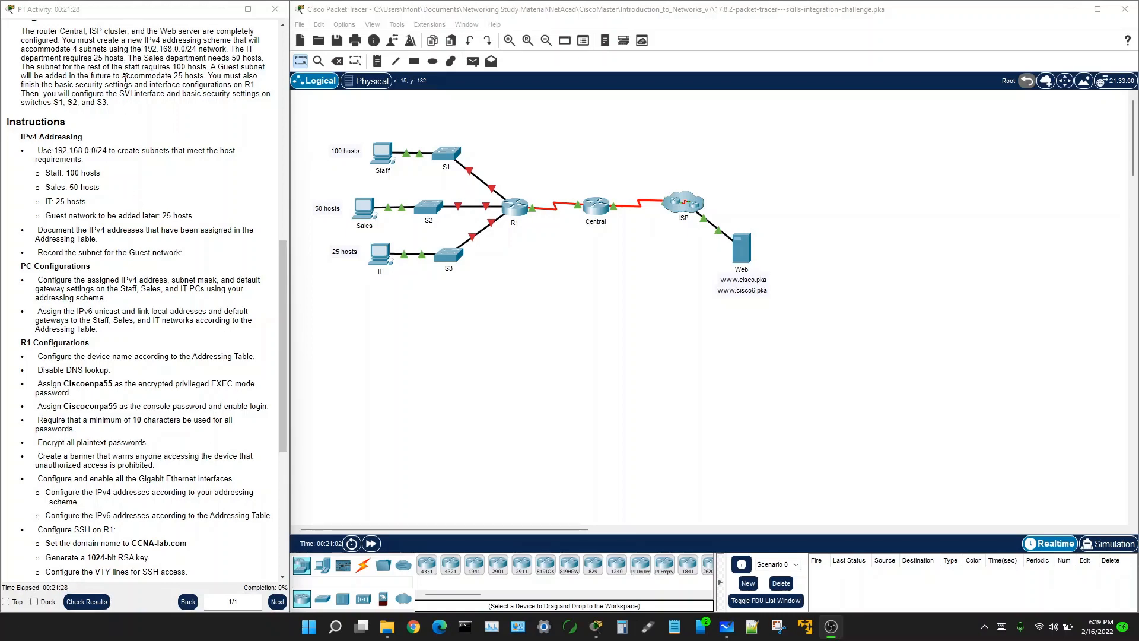
# Step: Review the topology's Staff, Sales and IT PCs with their 100, 50 and 25 host notes
pyautogui.scroll(15, 124, 79)
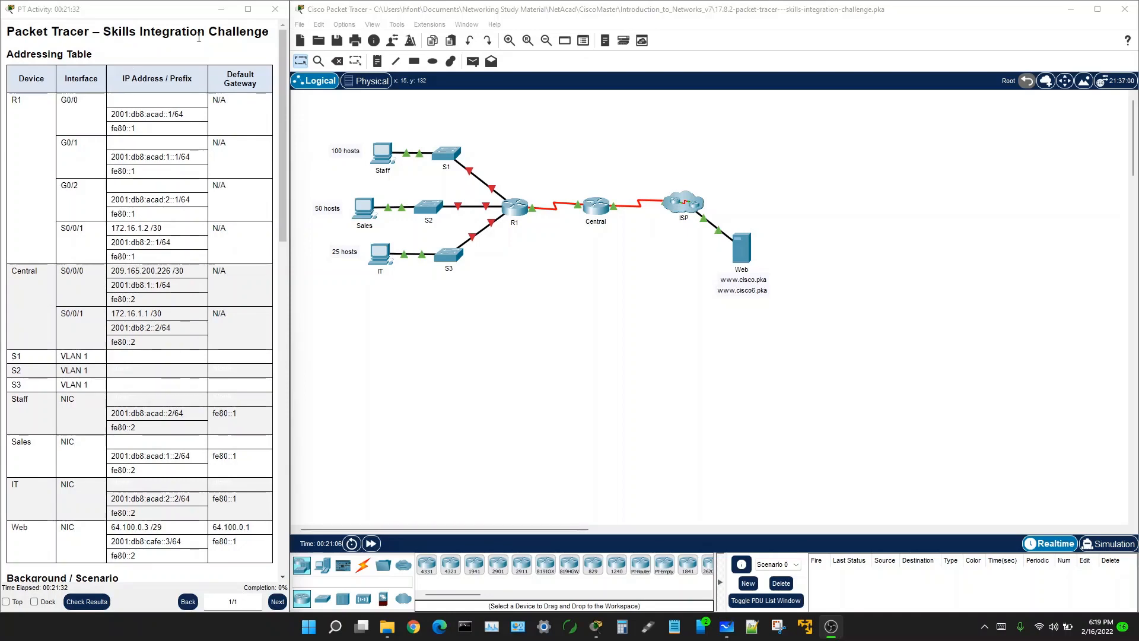
pyautogui.scroll(-5, 115, 286)
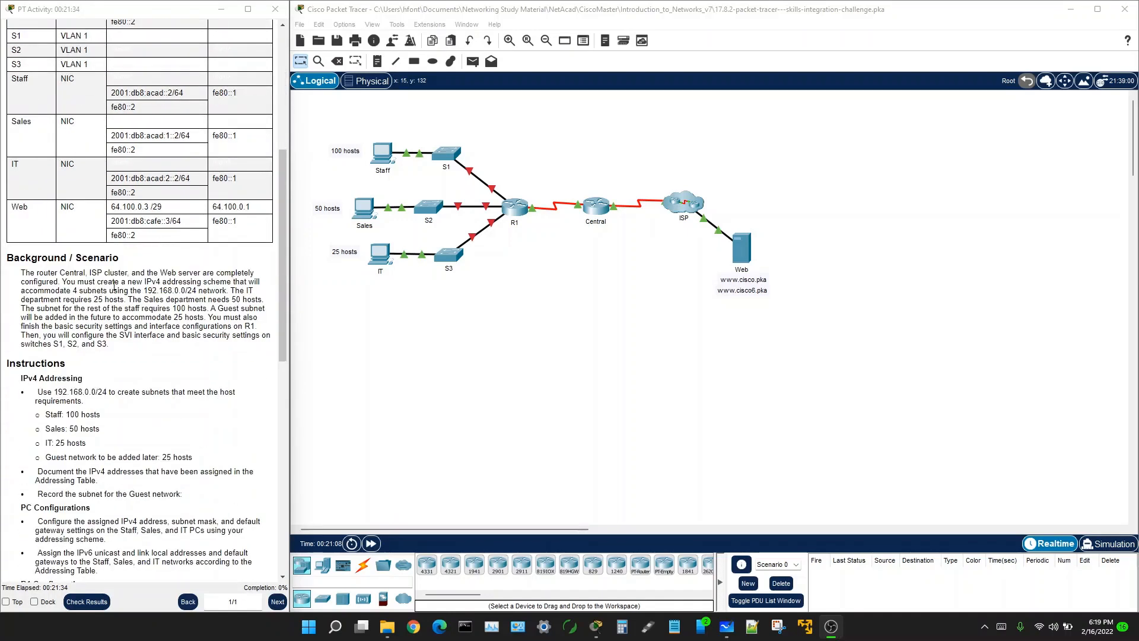
pyautogui.scroll(-4, 114, 285)
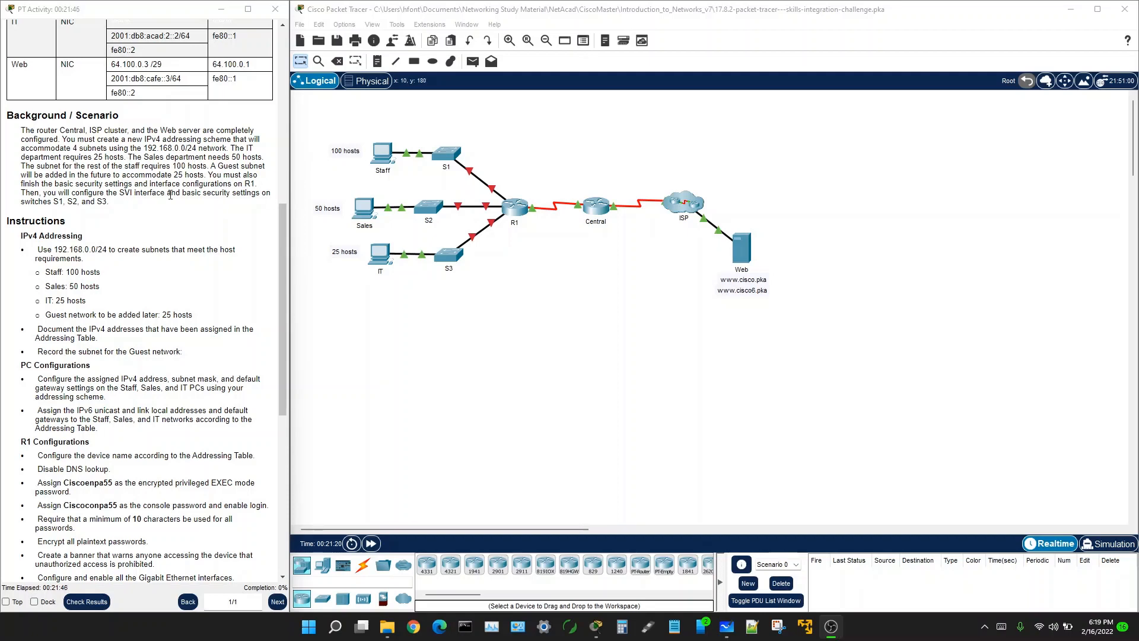
pyautogui.moveTo(315, 129); pyautogui.dragTo(513, 199)
pyautogui.moveTo(299, 190); pyautogui.dragTo(524, 230)
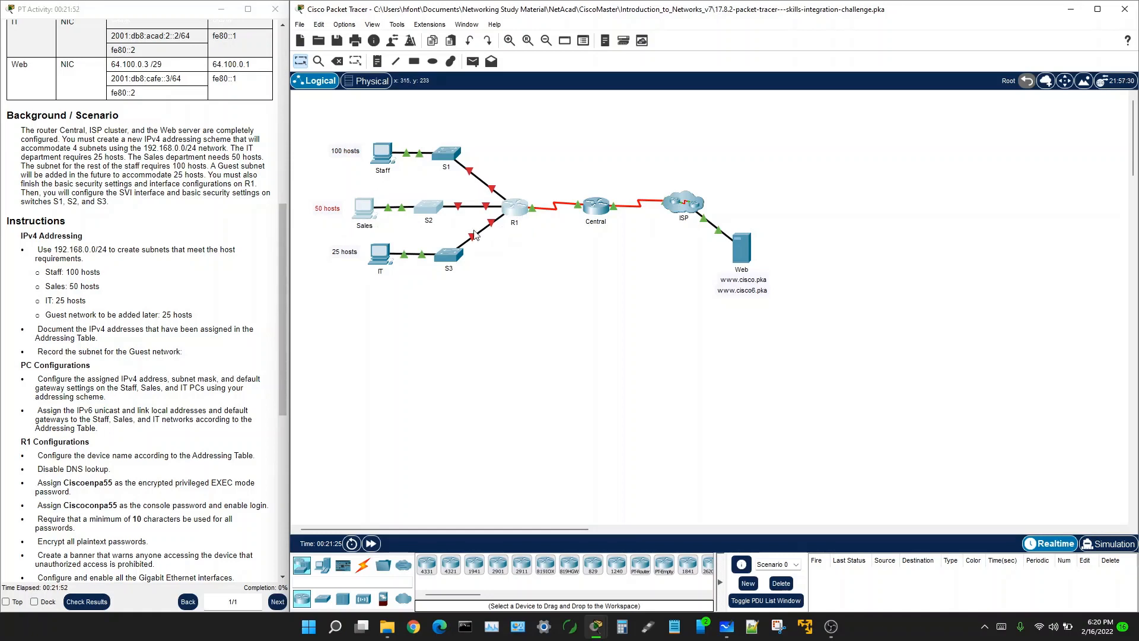
pyautogui.moveTo(321, 236); pyautogui.dragTo(521, 285)
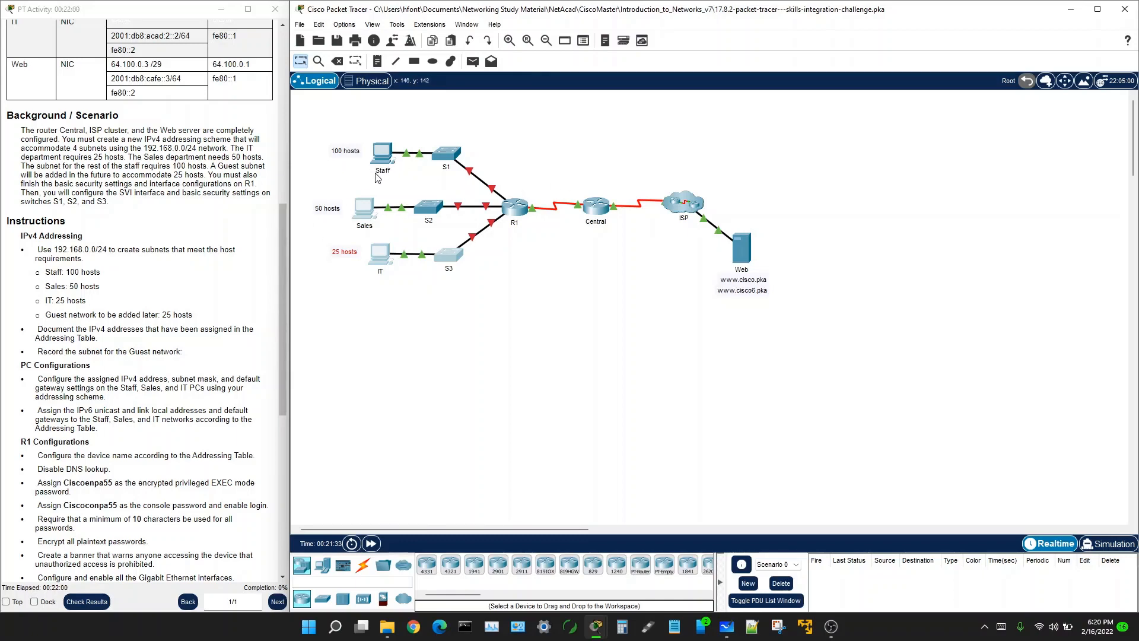
pyautogui.moveTo(321, 144); pyautogui.dragTo(375, 169)
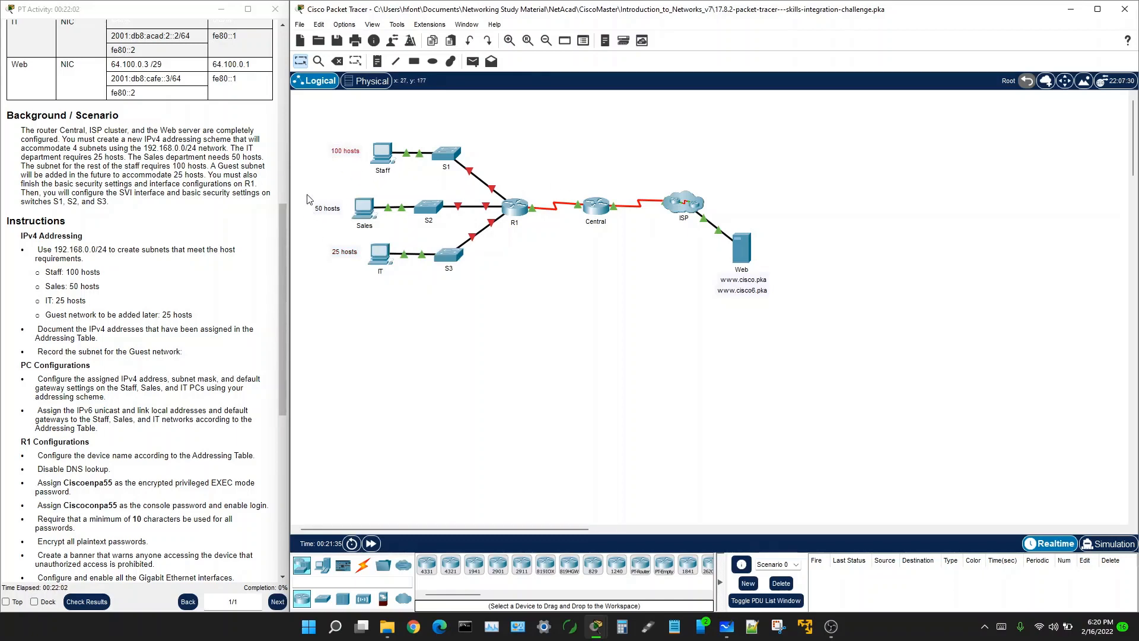
pyautogui.moveTo(307, 199); pyautogui.dragTo(363, 284)
pyautogui.scroll(-1, 124, 304)
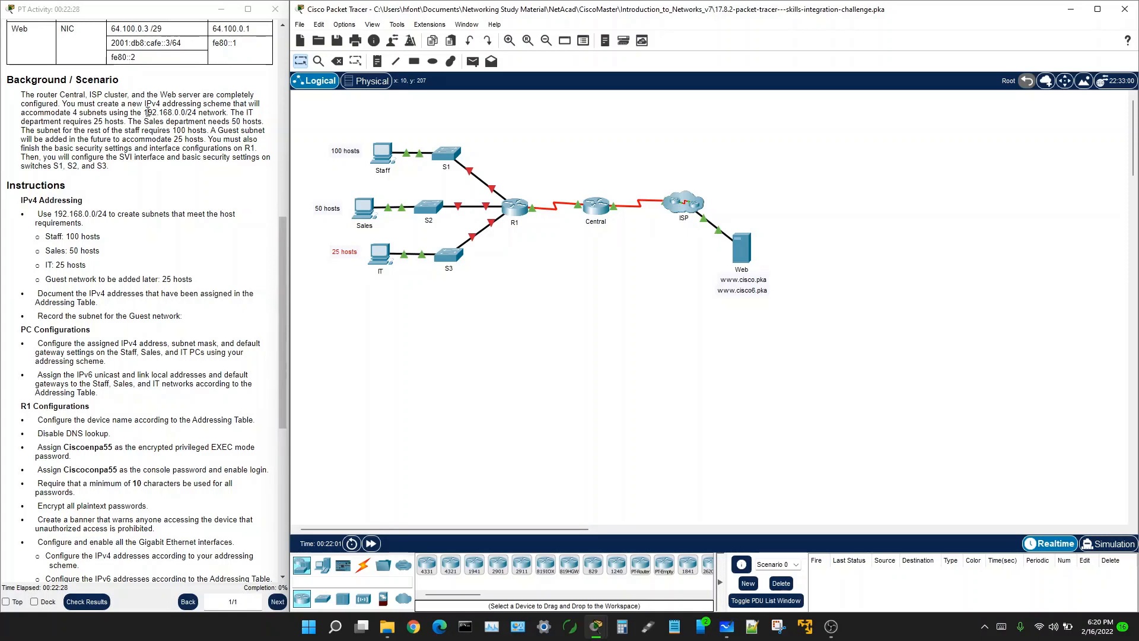
# Step: Highlight the 192.168.0.0/24 network and the 4-subnet requirement in the scenario text
pyautogui.moveTo(144, 112); pyautogui.dragTo(188, 113)
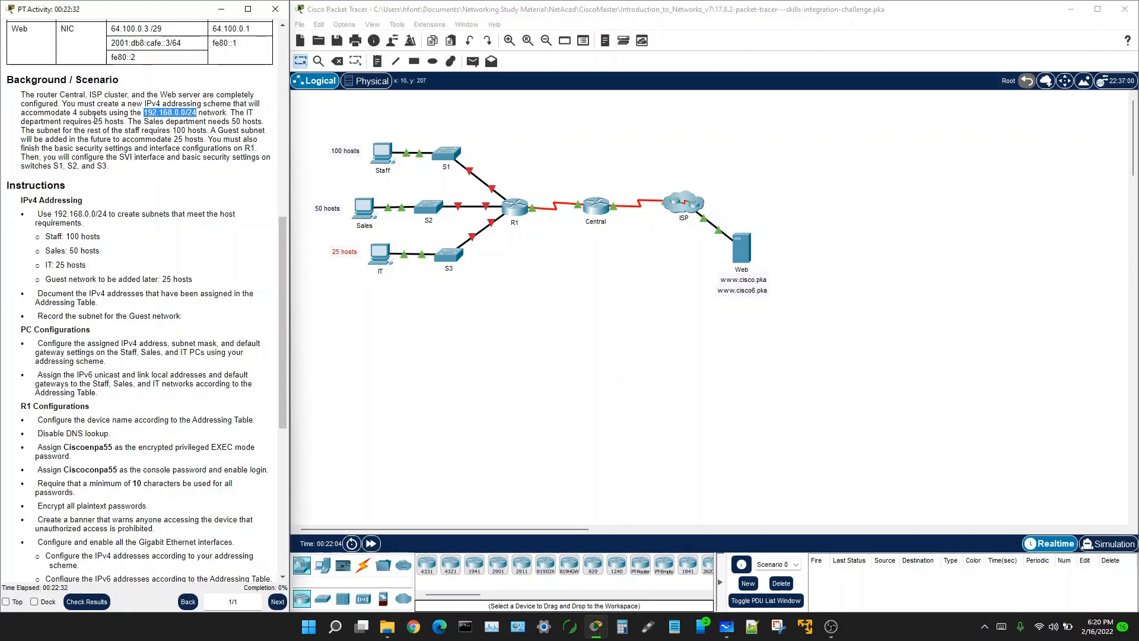
pyautogui.moveTo(73, 112); pyautogui.dragTo(109, 112)
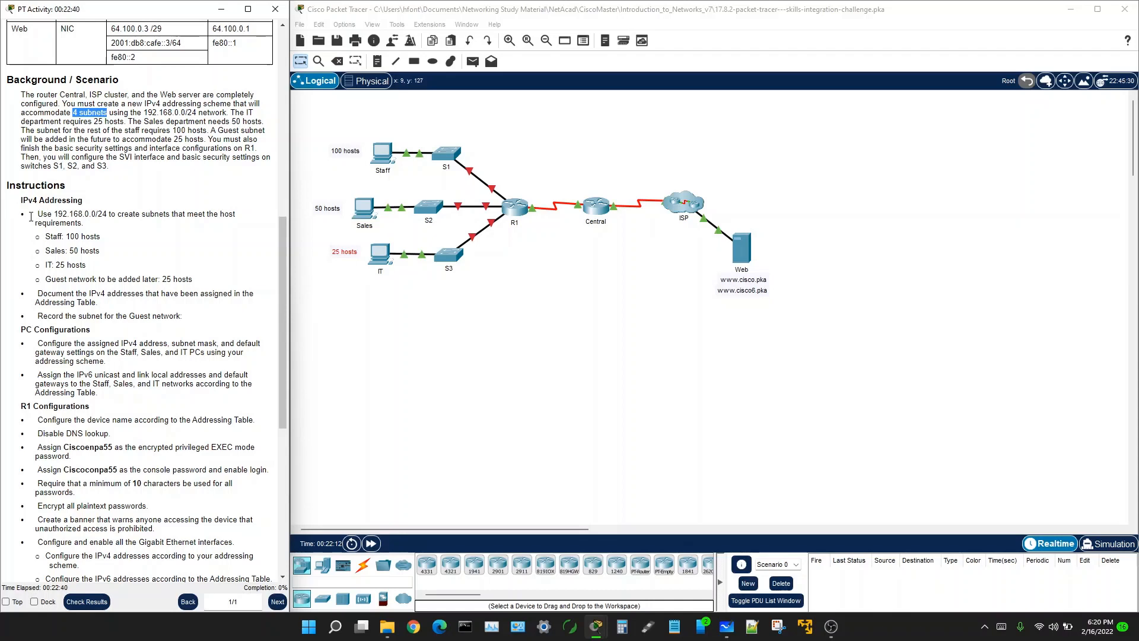
pyautogui.moveTo(37, 213); pyautogui.dragTo(113, 238)
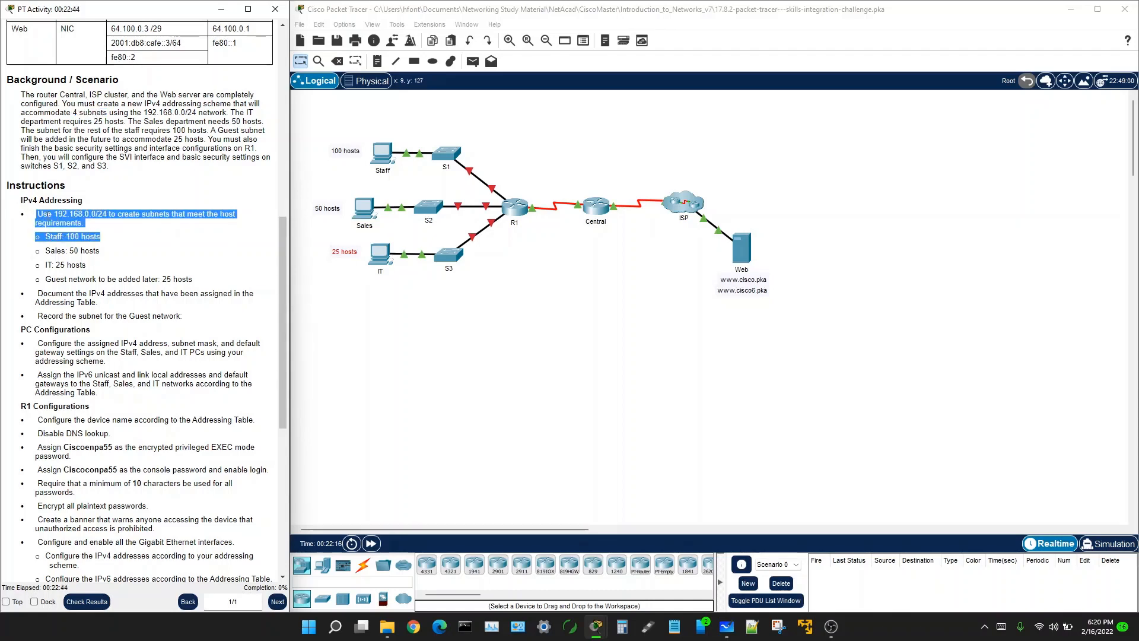
pyautogui.click(140, 243)
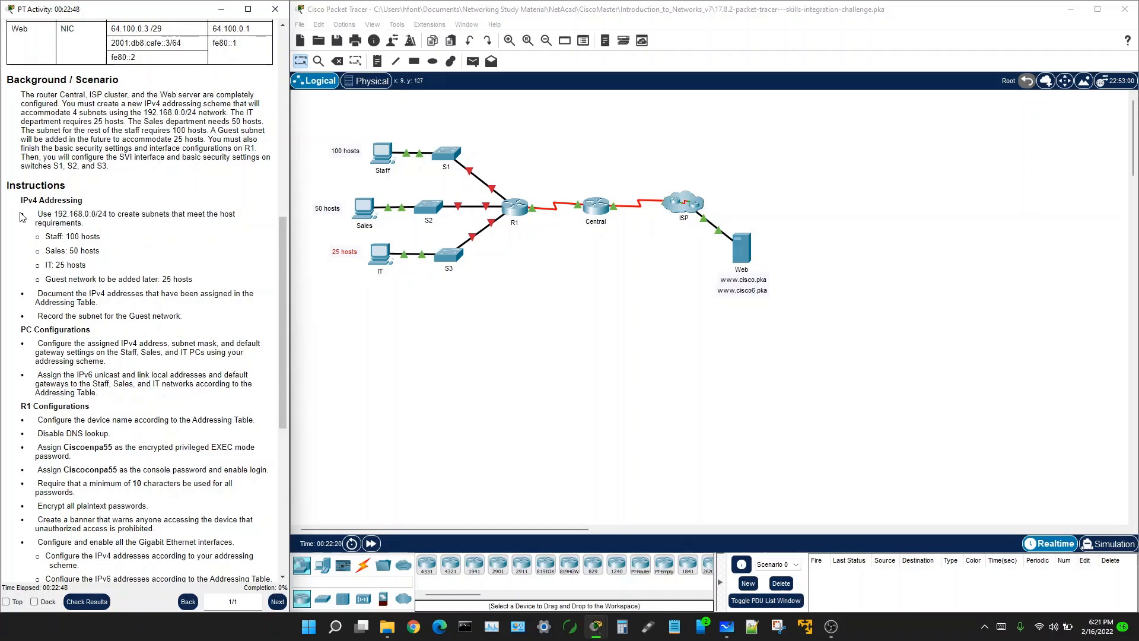
pyautogui.moveTo(21, 217); pyautogui.dragTo(122, 249)
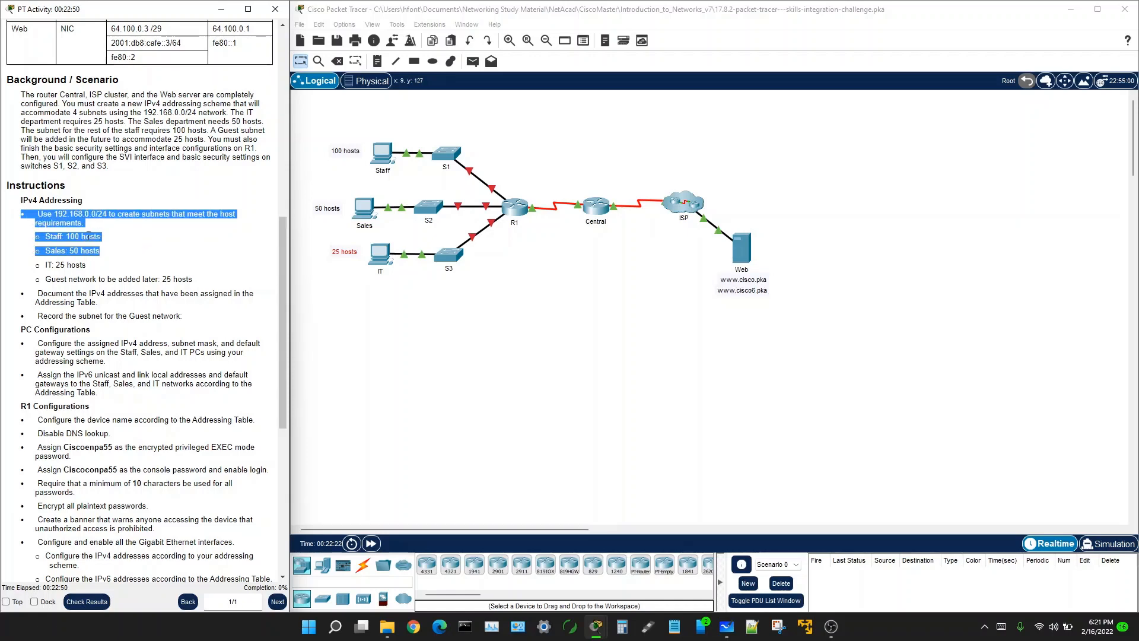
pyautogui.click(129, 239)
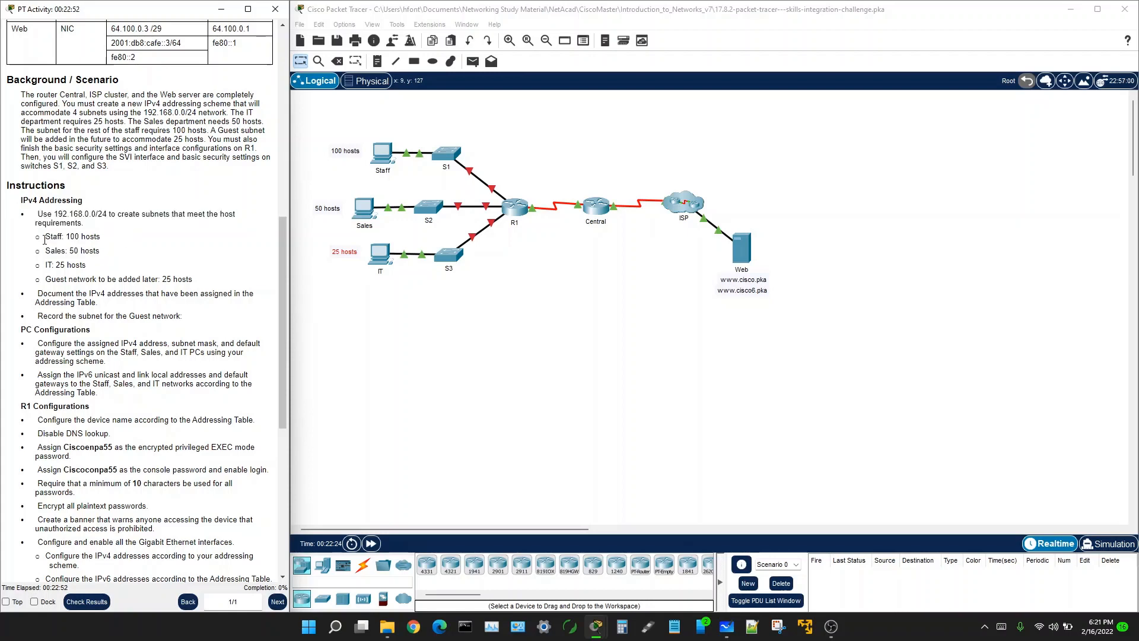
# Step: Highlight the Staff 100-host and Sales 50-host requirements, then switch to Microsoft Whiteboard
pyautogui.moveTo(47, 239); pyautogui.dragTo(112, 240)
pyautogui.moveTo(47, 252); pyautogui.dragTo(108, 258)
pyautogui.moveTo(46, 237); pyautogui.dragTo(113, 243)
pyautogui.moveTo(38, 213); pyautogui.dragTo(90, 230)
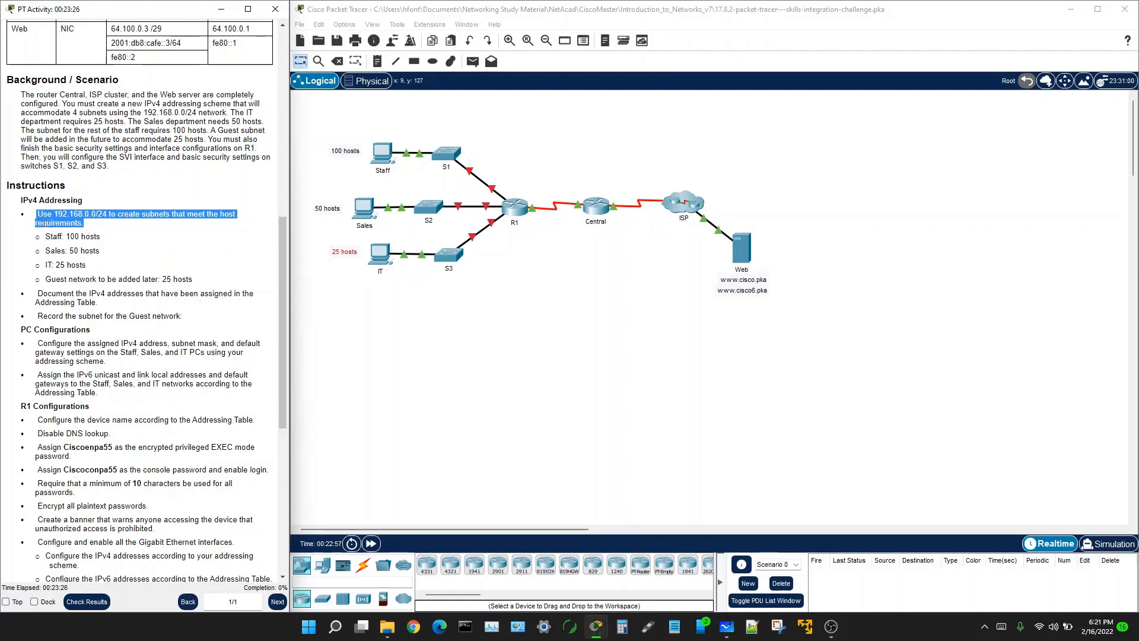
pyautogui.moveTo(45, 236); pyautogui.dragTo(107, 237)
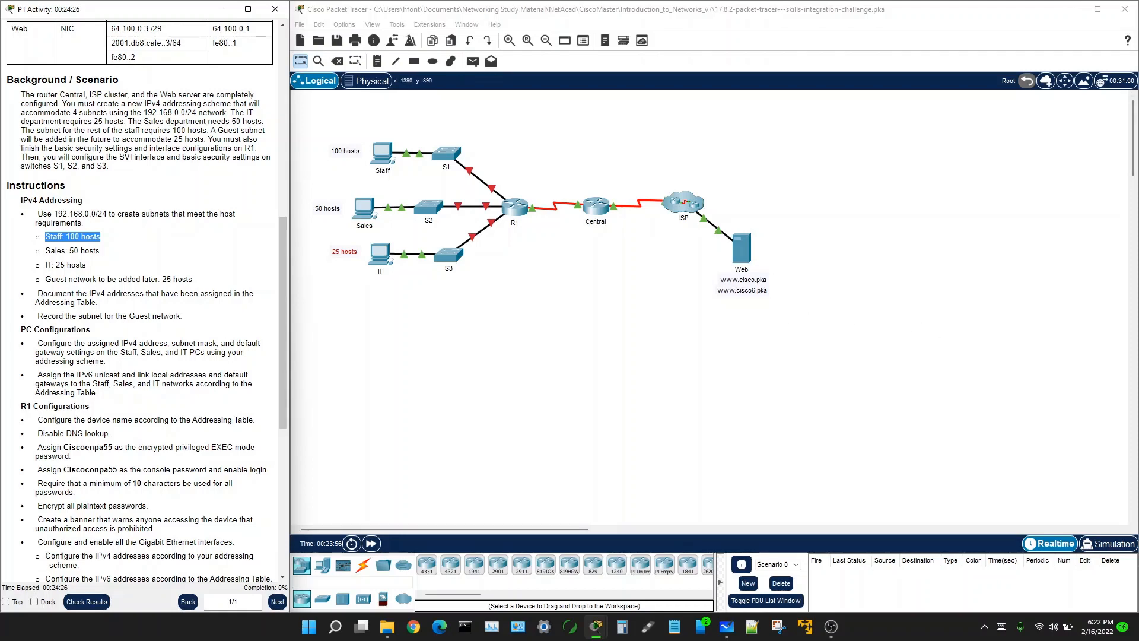
pyautogui.hotkey('alt', 'Tab')
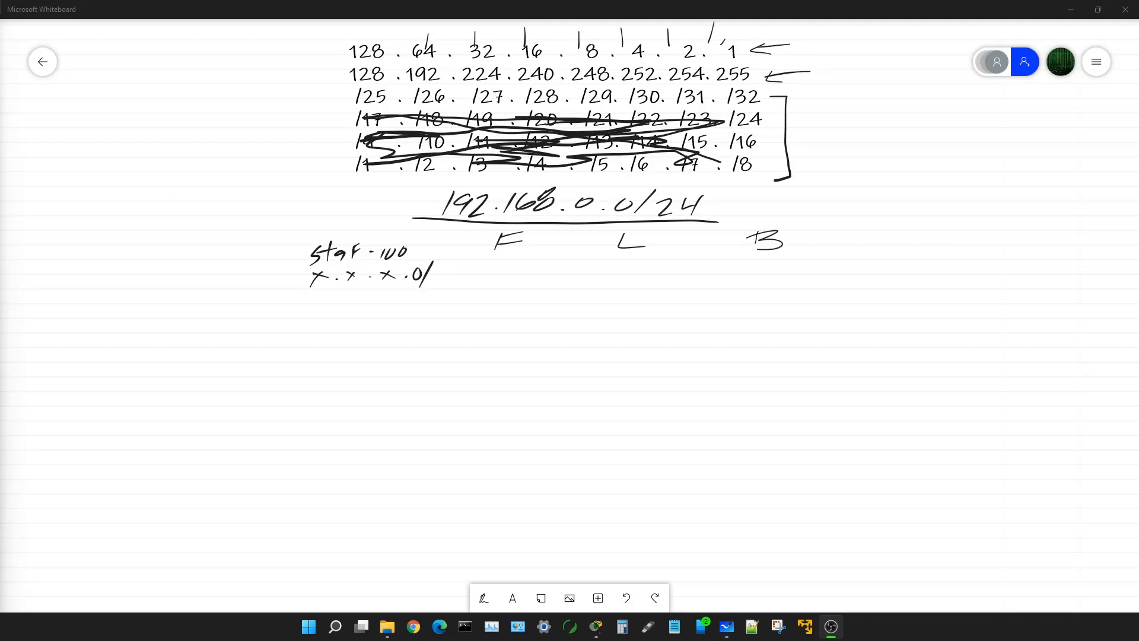
# Step: Draw a divider after the chart's first column, erase the top-row ticks and circle 128
pyautogui.moveTo(395, 41); pyautogui.dragTo(395, 179)
pyautogui.moveTo(425, 39)
pyautogui.mouseDown()
pyautogui.moveTo(722, 40)
pyautogui.moveTo(786, 75)
pyautogui.moveTo(774, 96)
pyautogui.mouseUp()
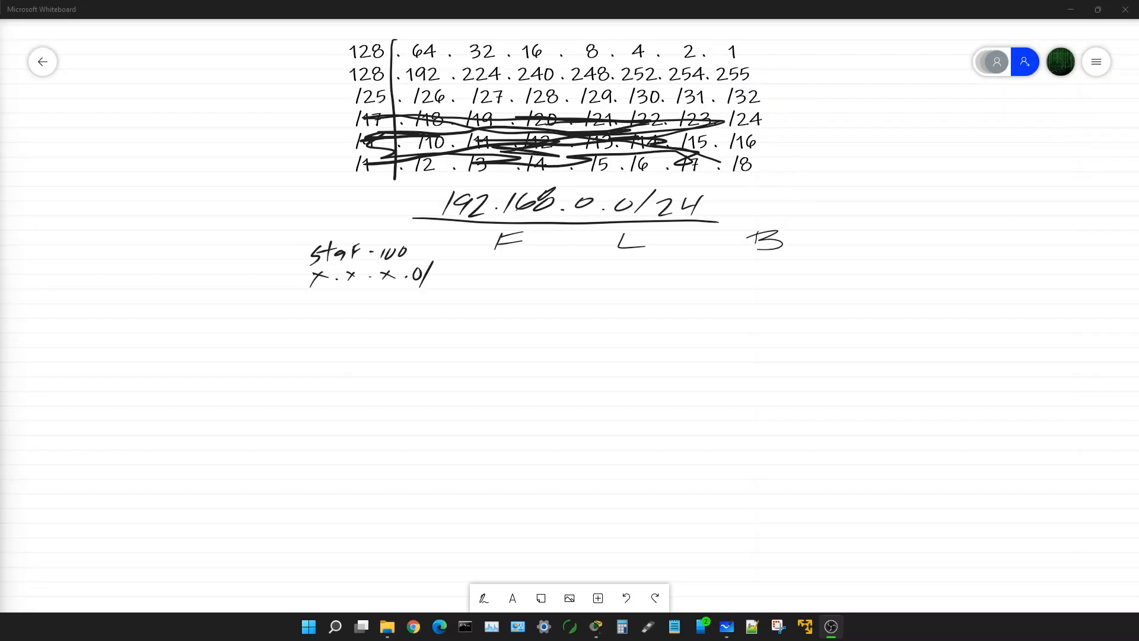
pyautogui.moveTo(342, 43); pyautogui.dragTo(351, 28)
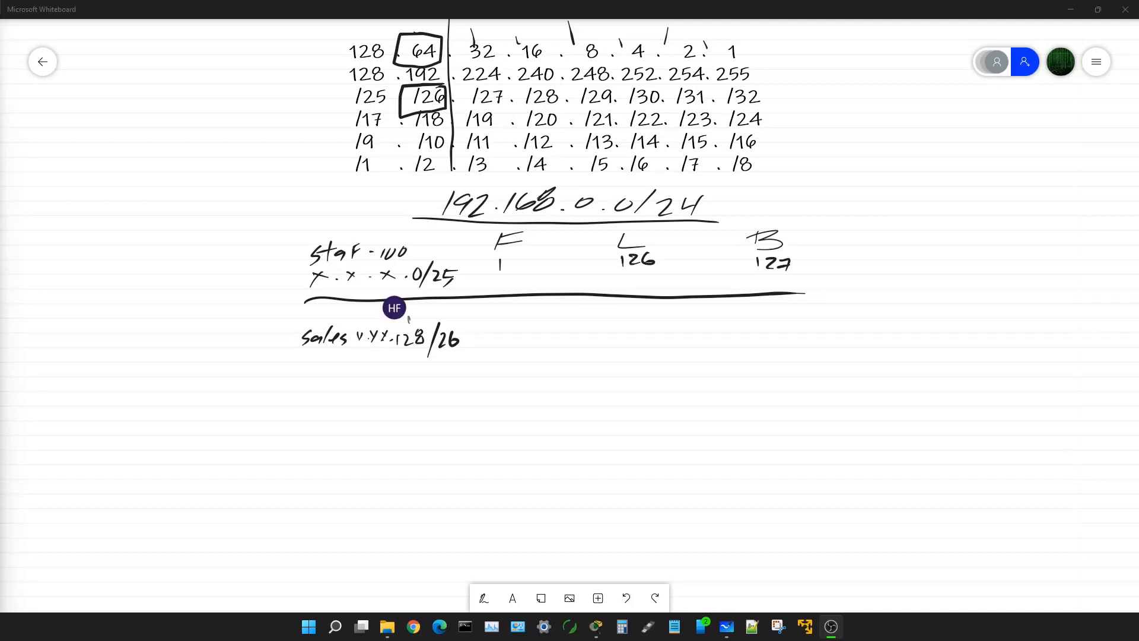
# Step: Undo the stray tick mark above 128 with Ctrl+Z
pyautogui.hotkey('ctrl', 'z')
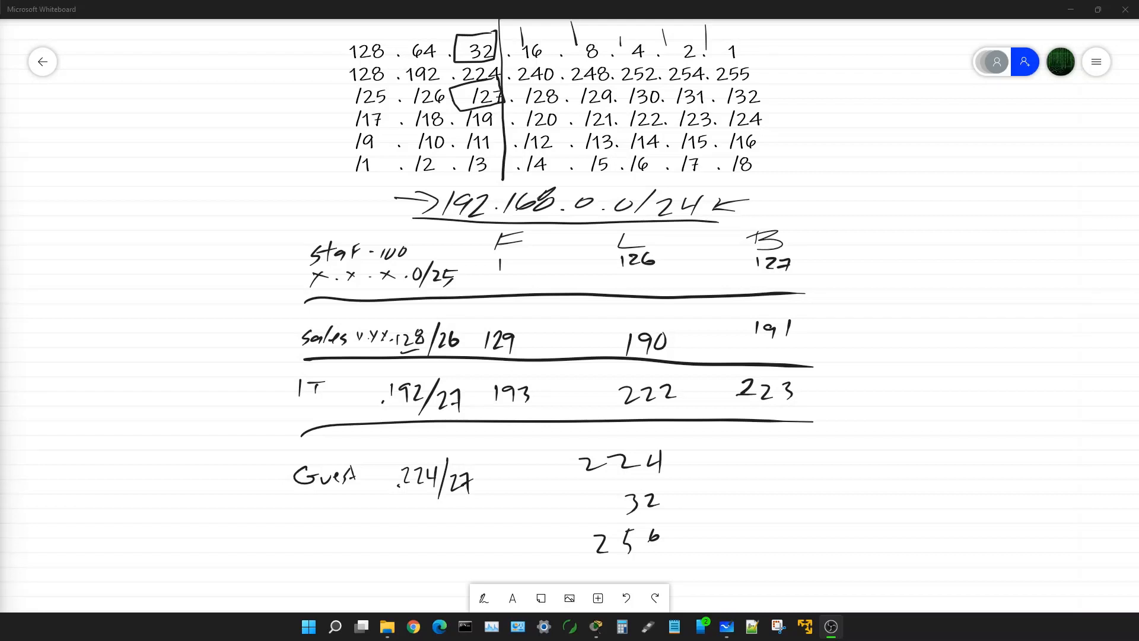
# Step: Erase the 224/32 scratch sums below the Guest row
pyautogui.moveTo(584, 464); pyautogui.dragTo(632, 503)
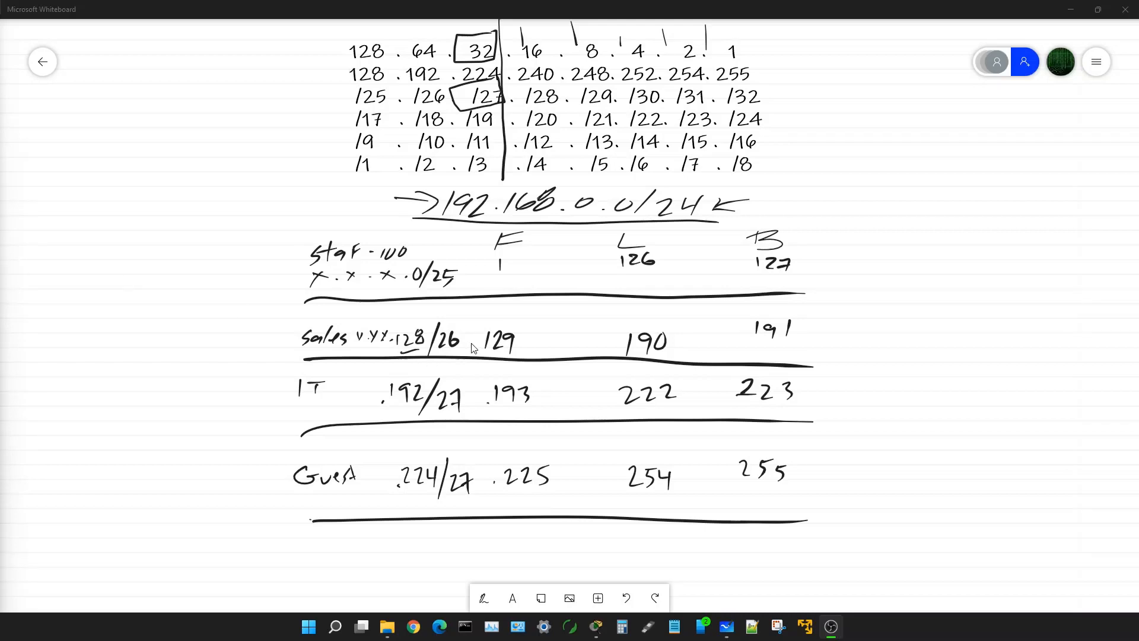
# Step: Pan the subnet table and prefix grid into view, then restore the Whiteboard window from full screen
pyautogui.moveTo(219, 436); pyautogui.dragTo(531, 277)
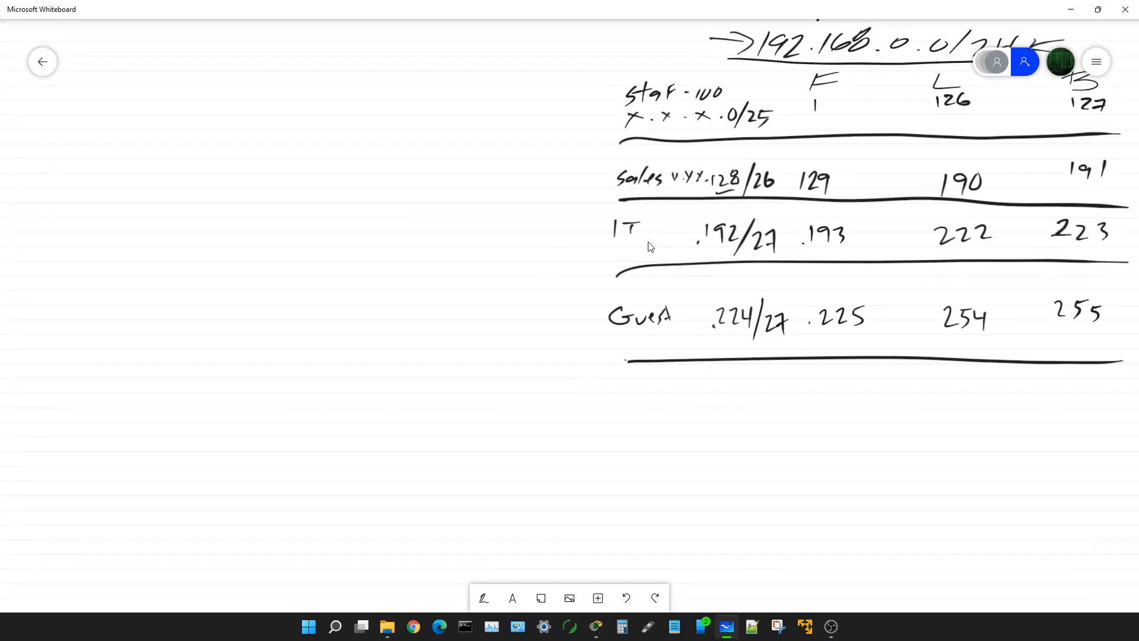
pyautogui.moveTo(647, 247); pyautogui.dragTo(364, 419)
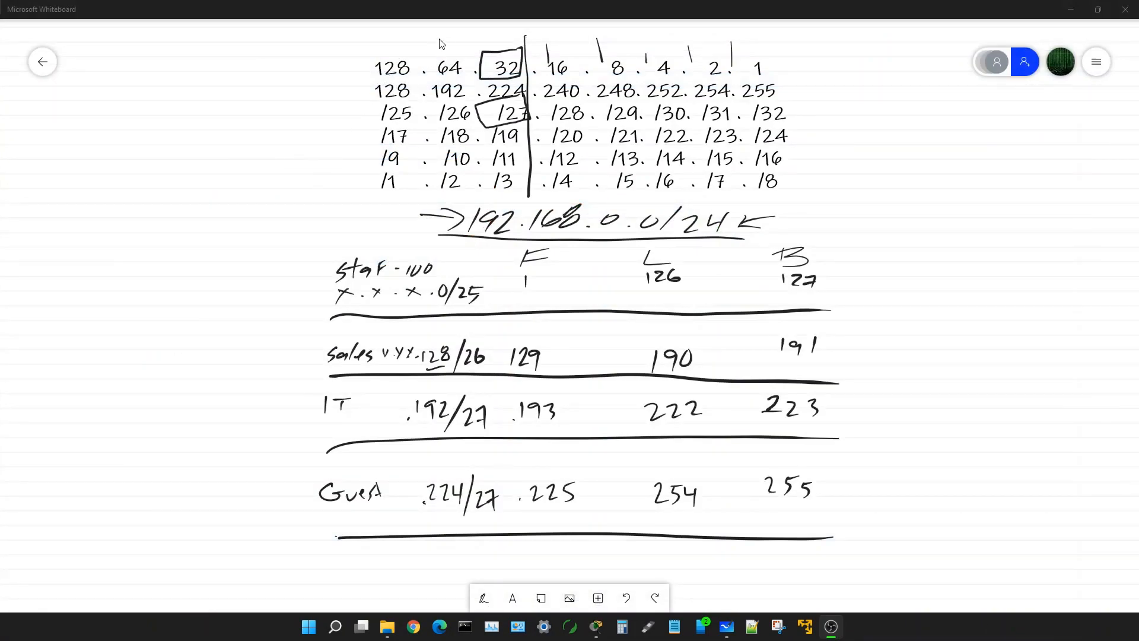
pyautogui.click(446, 37)
pyautogui.scroll(1, 439, 67)
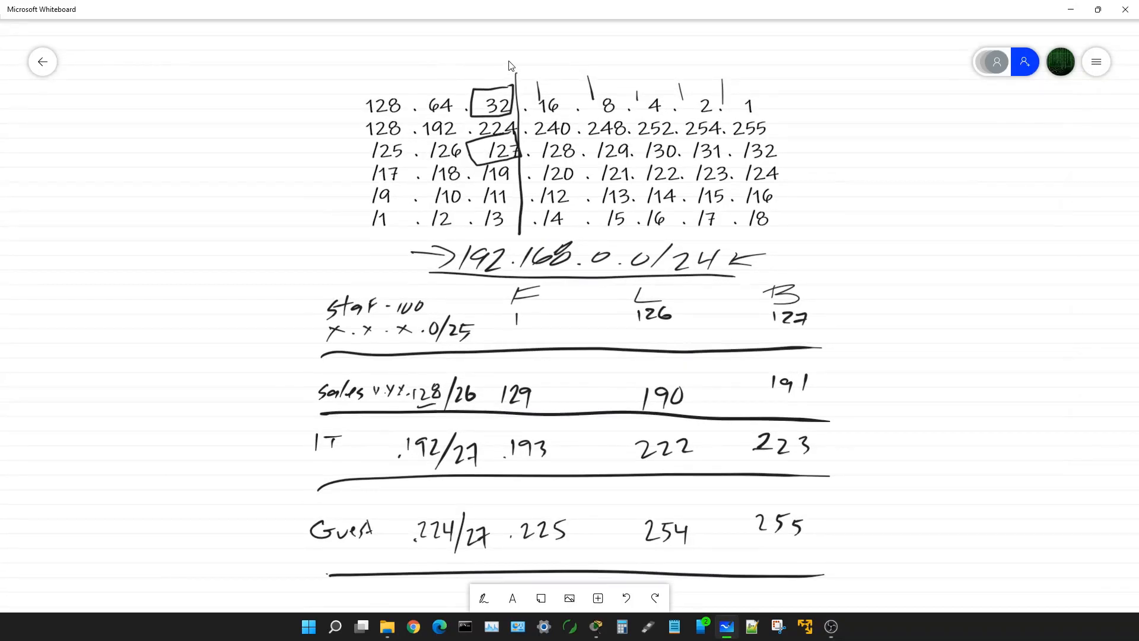
pyautogui.click(1098, 10)
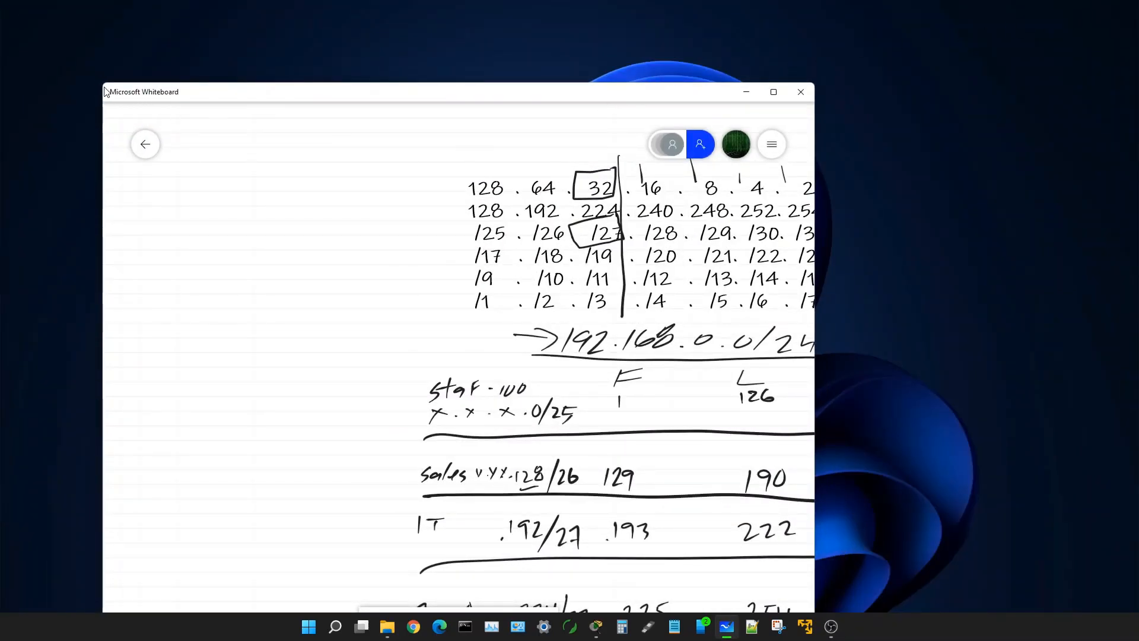
# Step: Narrow the Whiteboard window and park it on the right, keeping the subnet table visible
pyautogui.moveTo(440, 103); pyautogui.dragTo(0, 20)
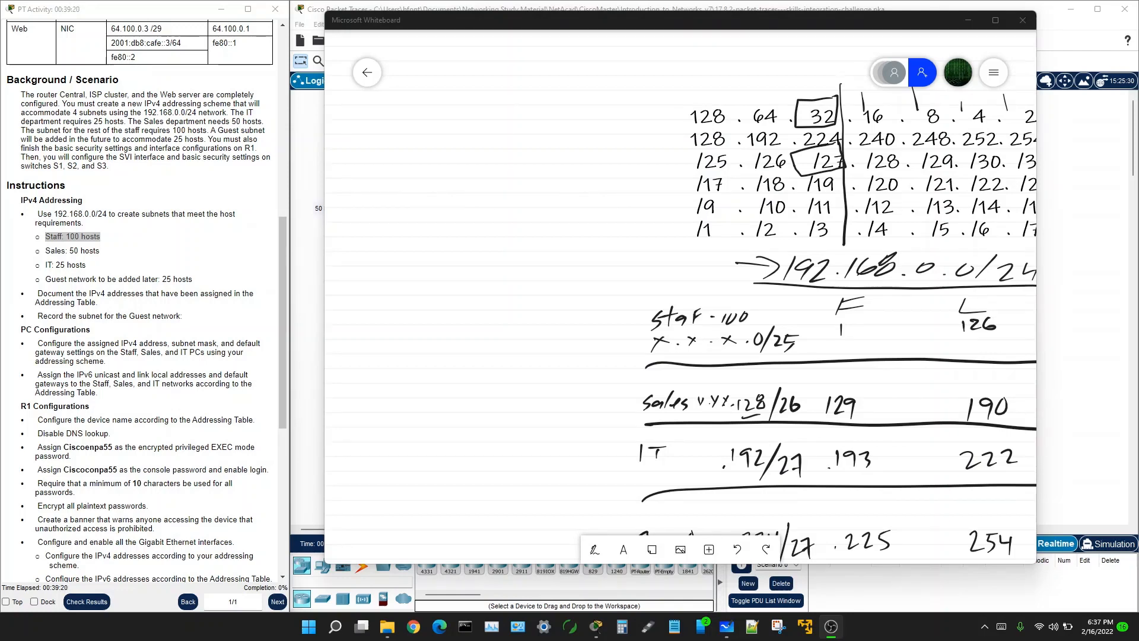
pyautogui.click(320, 163)
pyautogui.moveTo(321, 163); pyautogui.dragTo(661, 163)
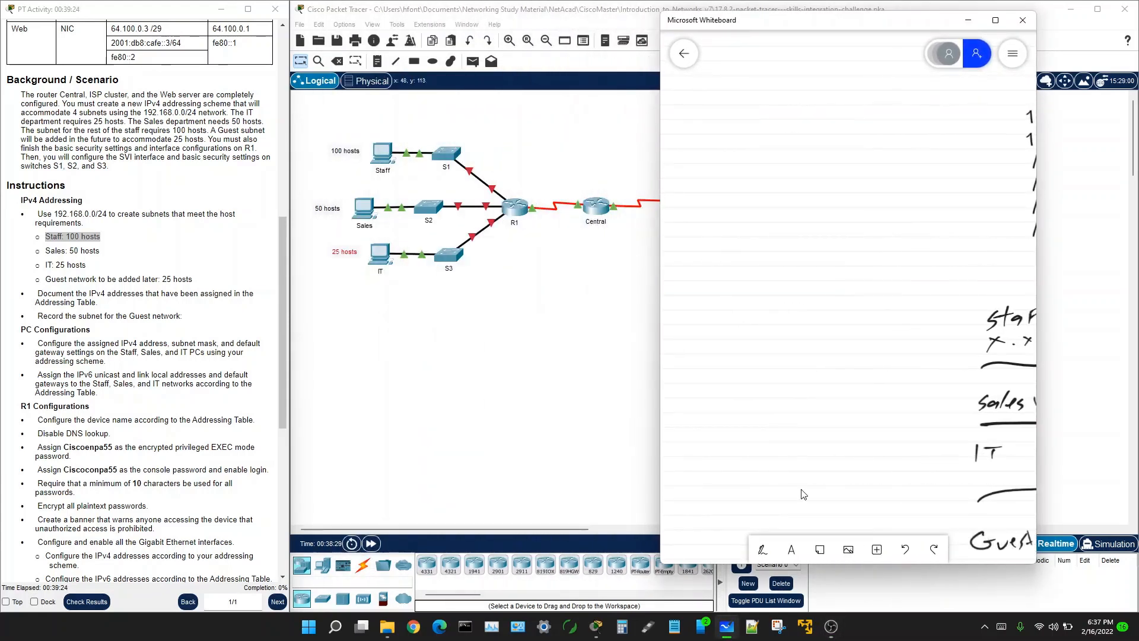
pyautogui.moveTo(992, 392); pyautogui.dragTo(665, 357)
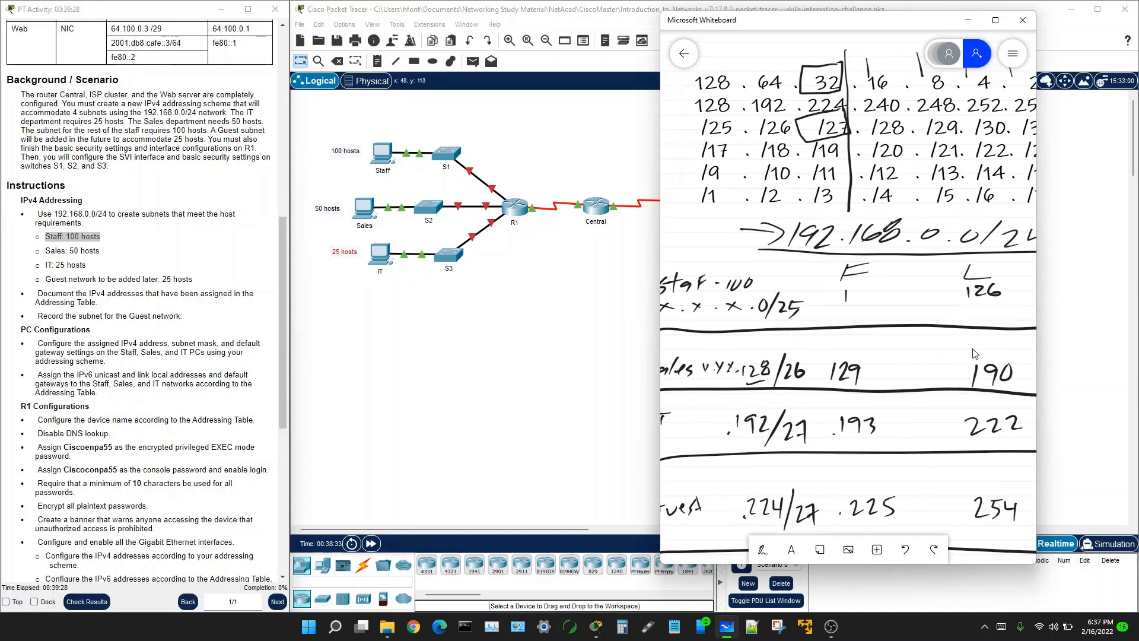
pyautogui.moveTo(1037, 339); pyautogui.dragTo(1121, 330)
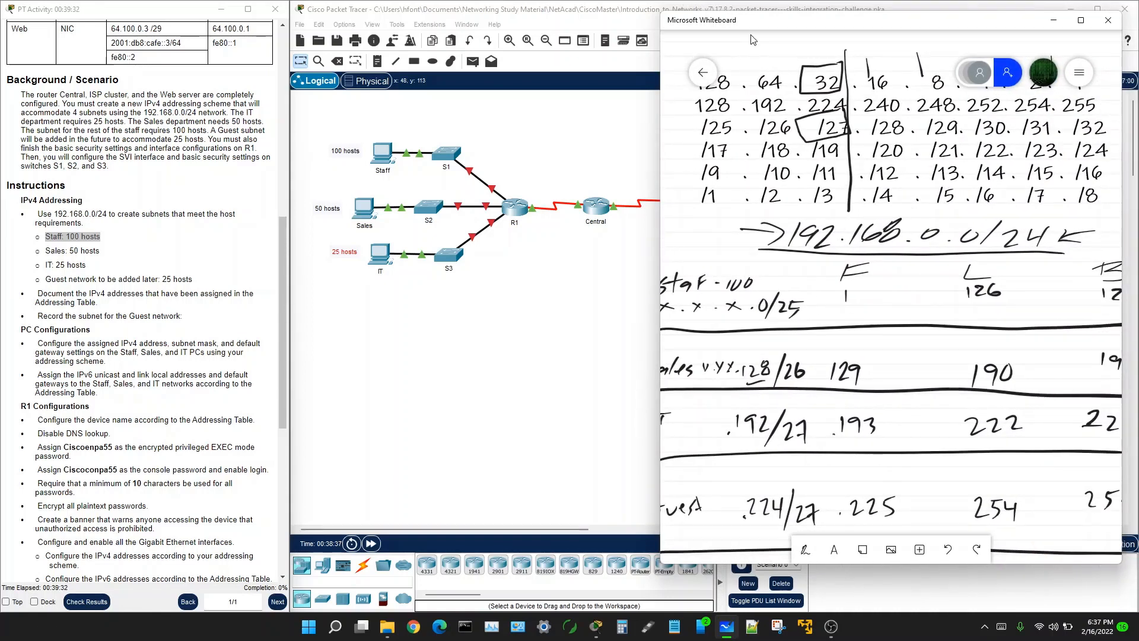
pyautogui.moveTo(758, 26); pyautogui.dragTo(1138, 36)
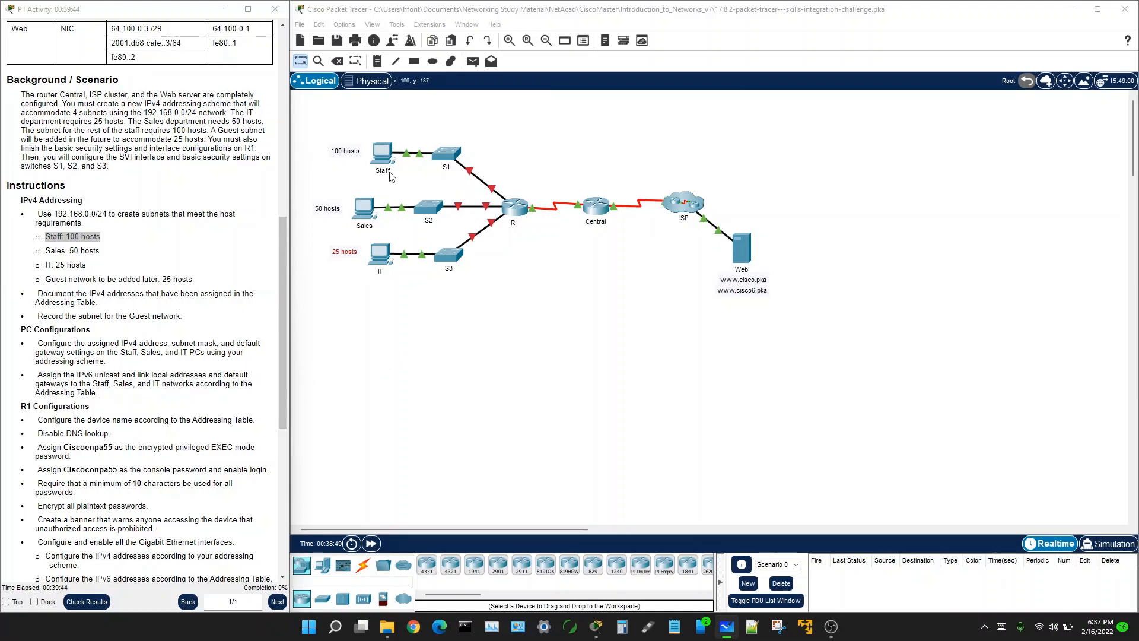
# Step: Read the PC Configurations instructions, noting IPv4 and IPv6, then open the Staff PC
pyautogui.scroll(-5, 77, 169)
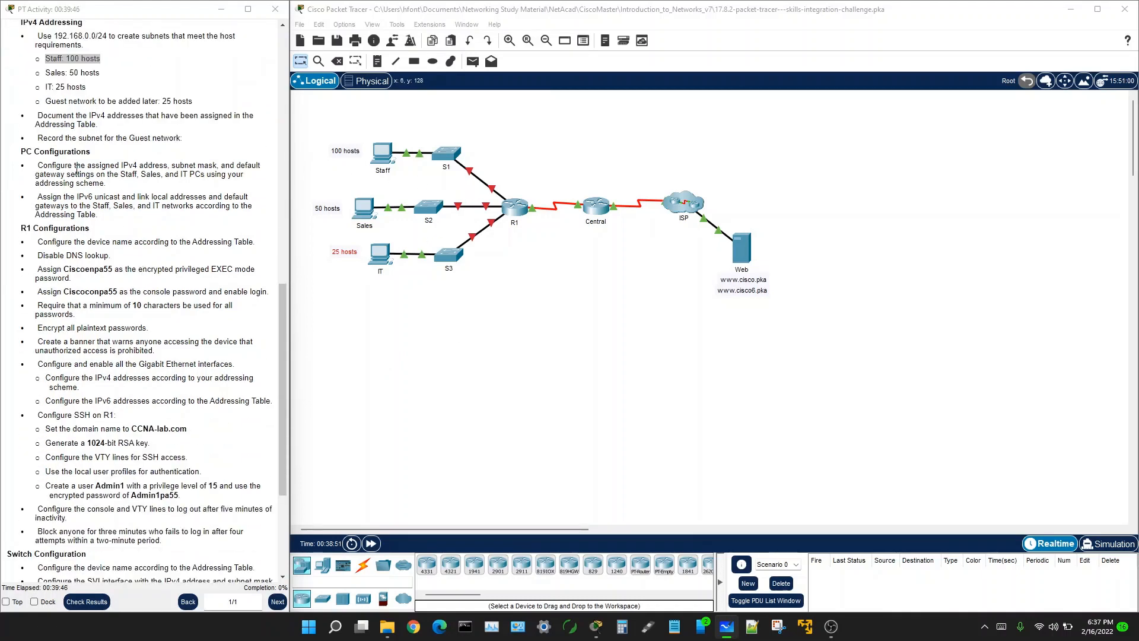
pyautogui.moveTo(22, 151); pyautogui.dragTo(221, 218)
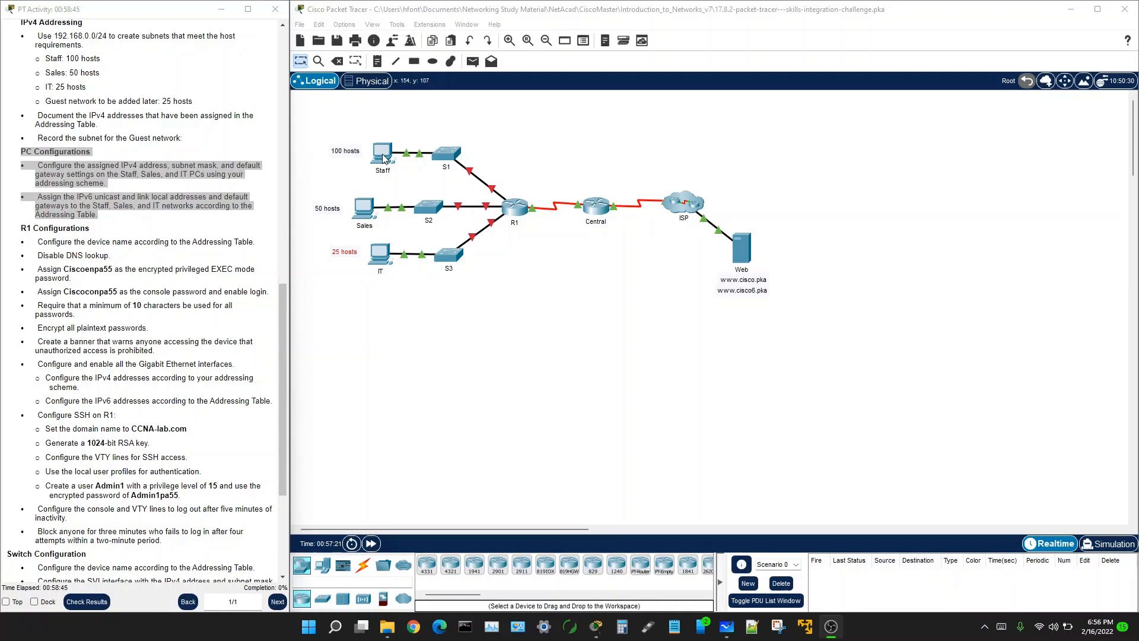
pyautogui.click(55, 168)
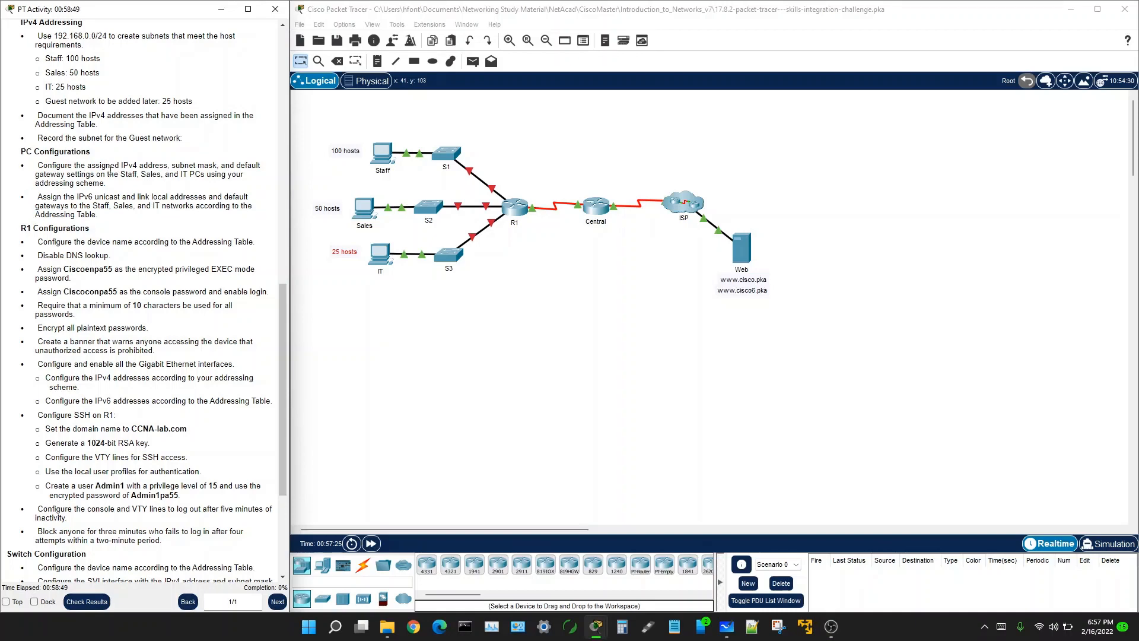
pyautogui.moveTo(119, 165); pyautogui.dragTo(137, 165)
pyautogui.moveTo(75, 198); pyautogui.dragTo(96, 197)
pyautogui.click(380, 157)
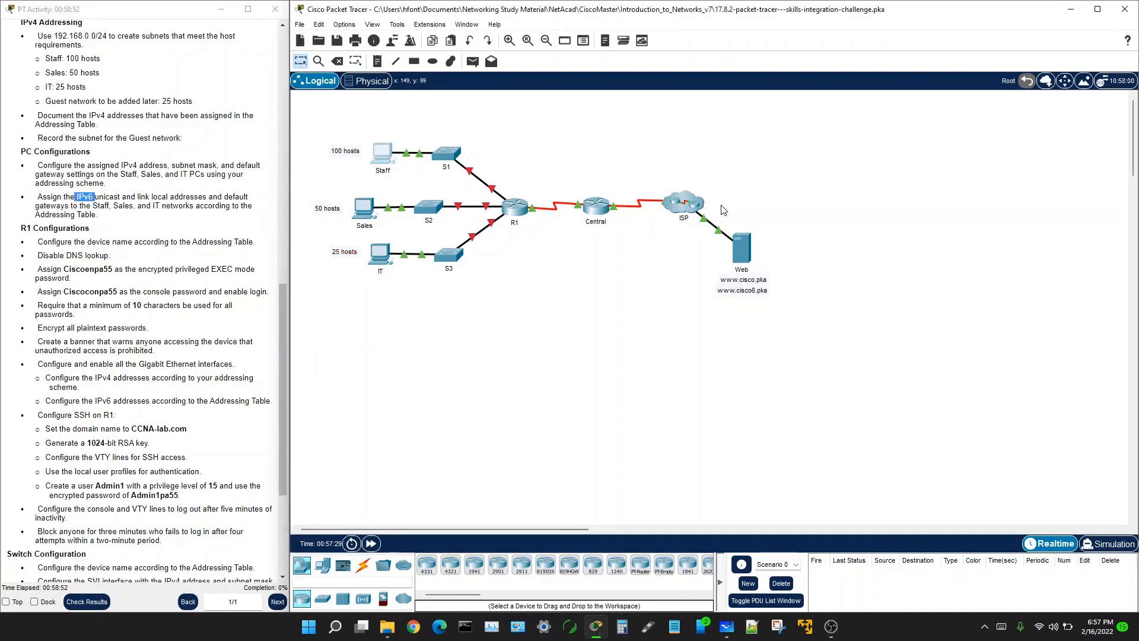
pyautogui.click(382, 153)
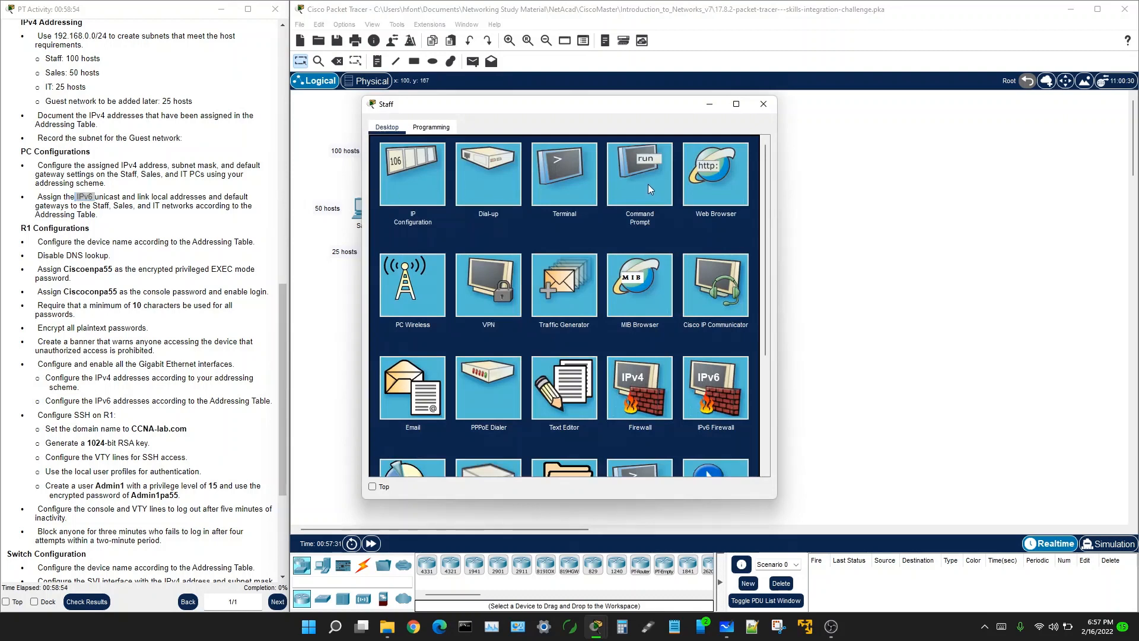
# Step: Open Staff's IP Configuration, close its window, and select the Staff PC with switch S1
pyautogui.click(419, 174)
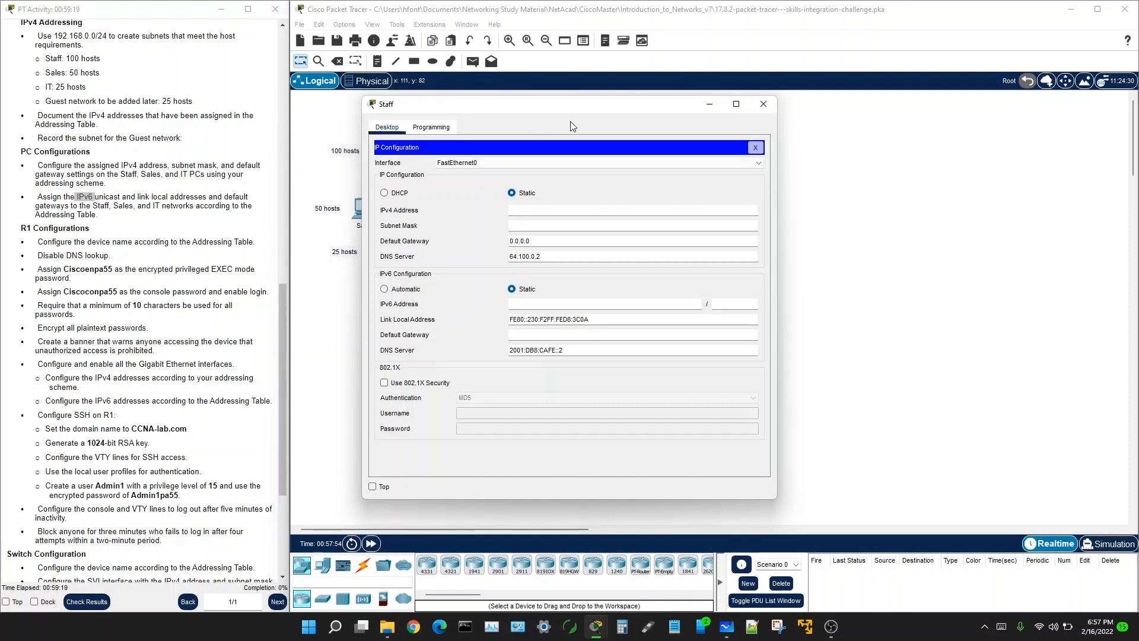
pyautogui.click(763, 104)
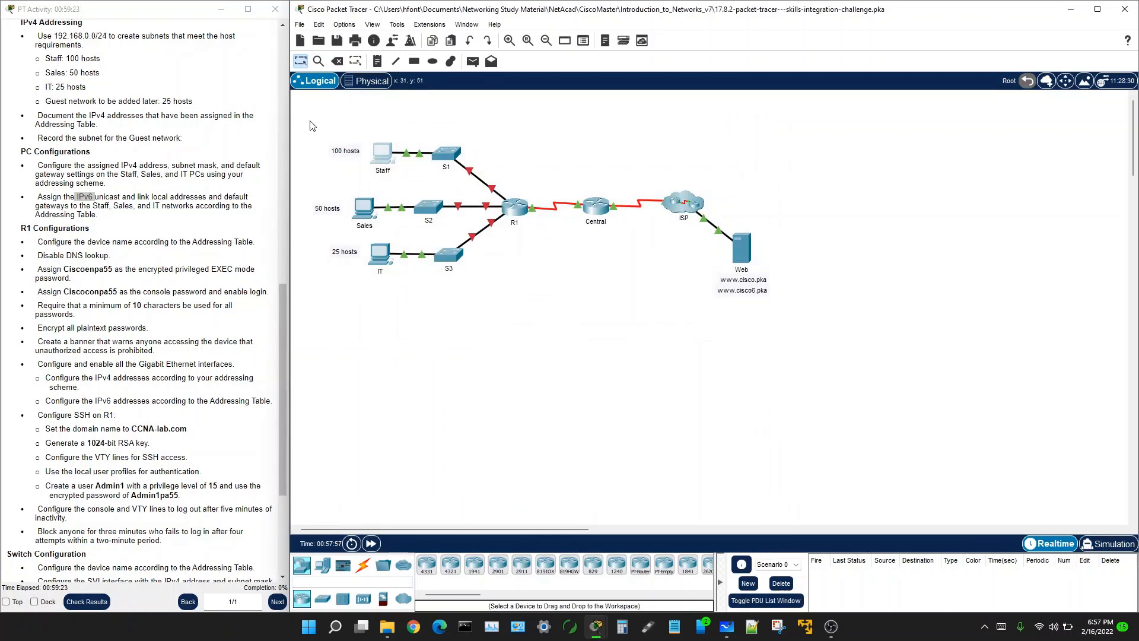
pyautogui.moveTo(313, 118); pyautogui.dragTo(558, 196)
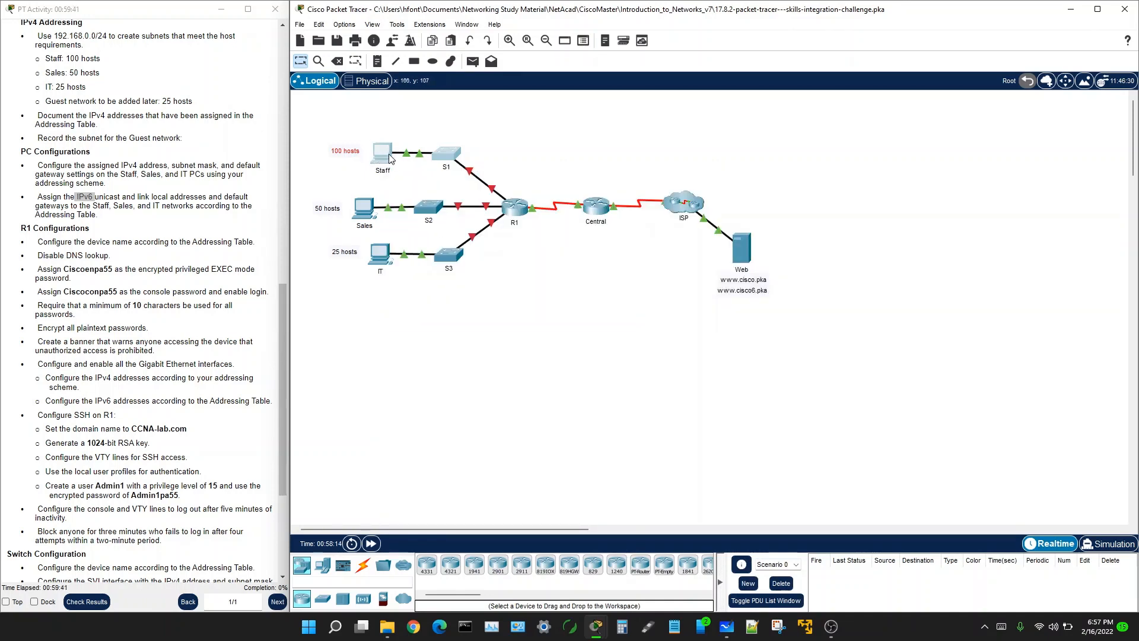
# Step: Reopen the Staff PC's IP Configuration and switch to the whiteboard to check the subnet table
pyautogui.click(383, 156)
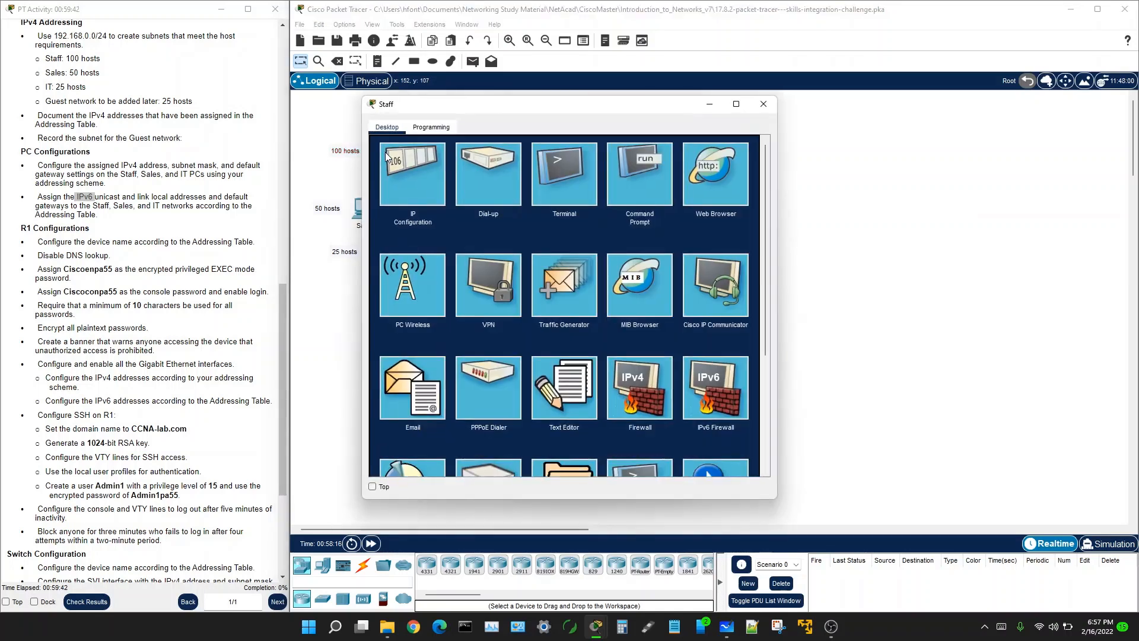
pyautogui.click(425, 163)
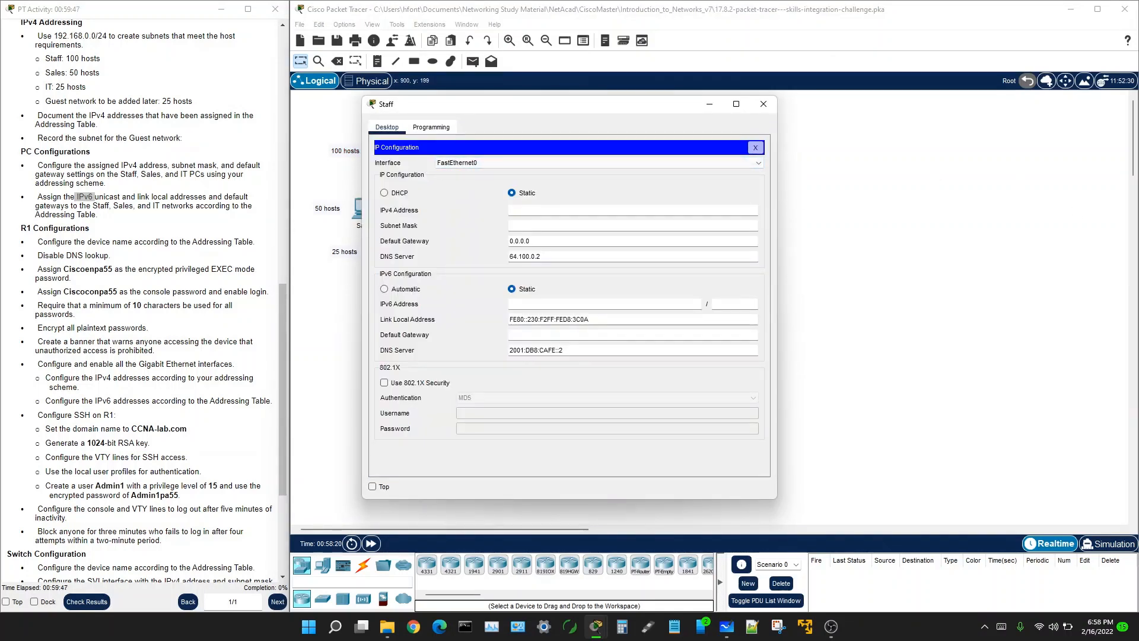
pyautogui.hotkey('alt', 'Tab')
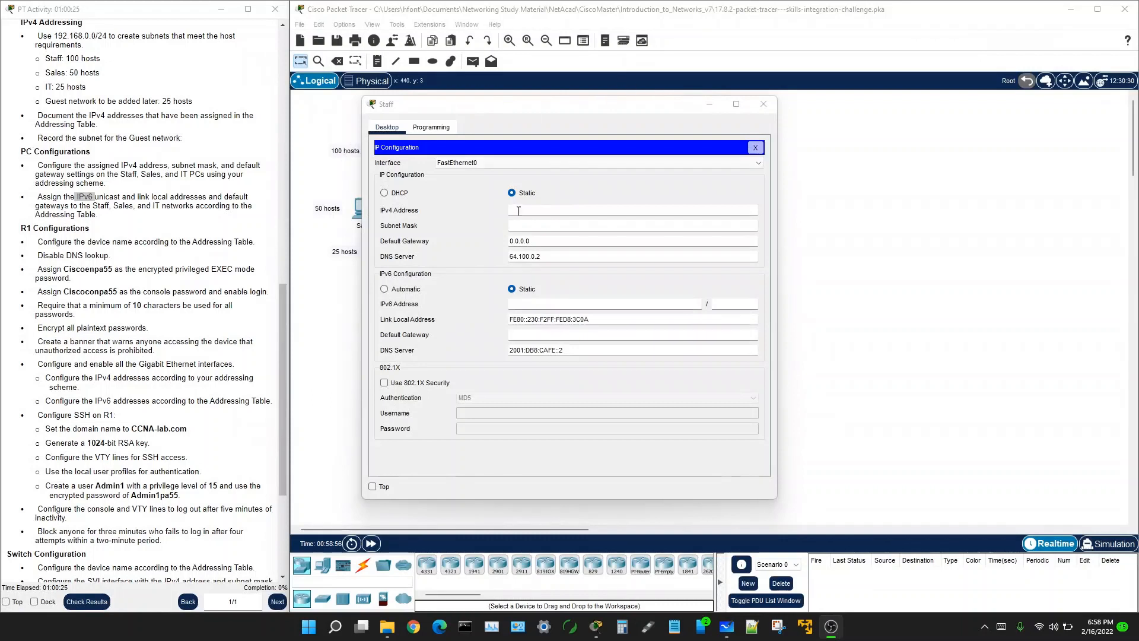
# Step: Enter 192.168.0.3 as the Staff PC's IPv4 address and begin editing the subnet mask
pyautogui.click(518, 209)
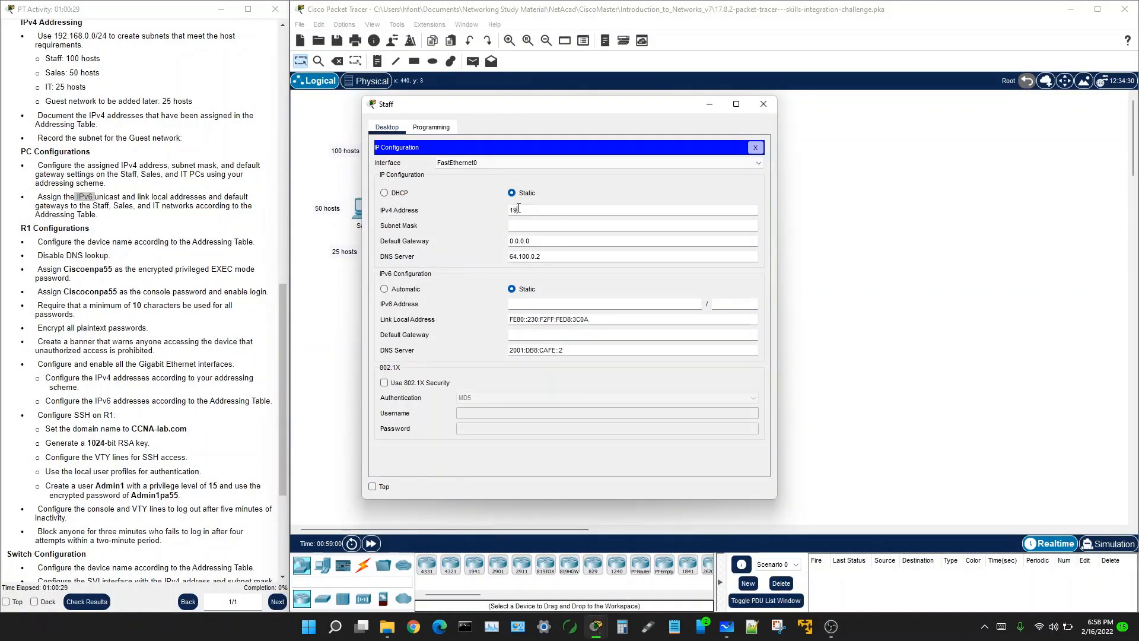
pyautogui.write('192.168.0.3')
pyautogui.press('Tab')
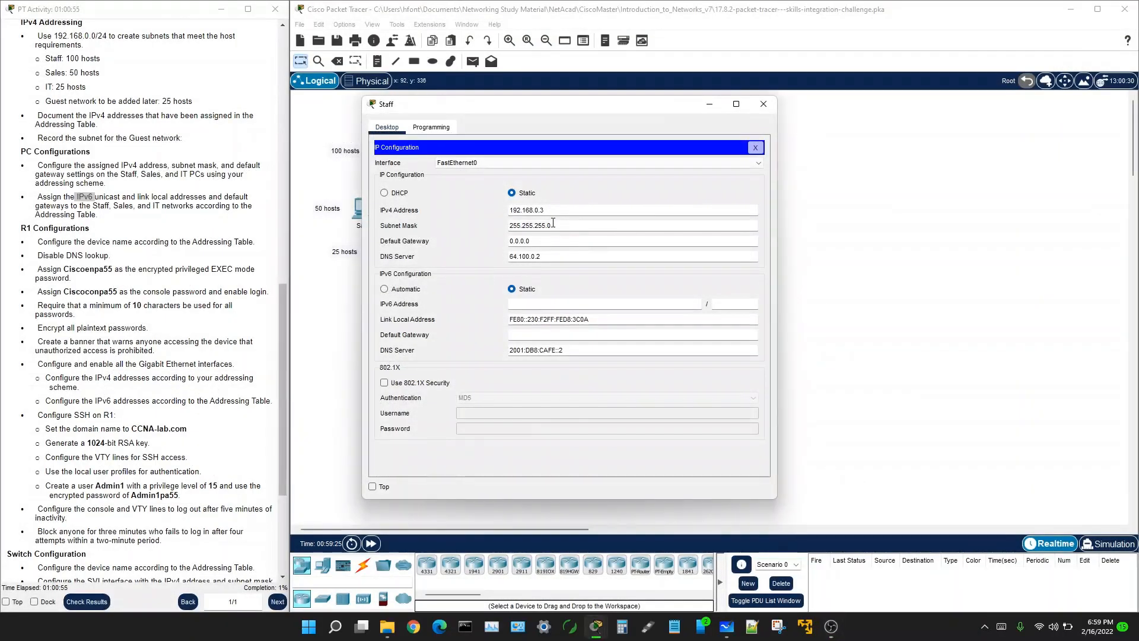
pyautogui.press('BackSpace')
pyautogui.click(547, 225)
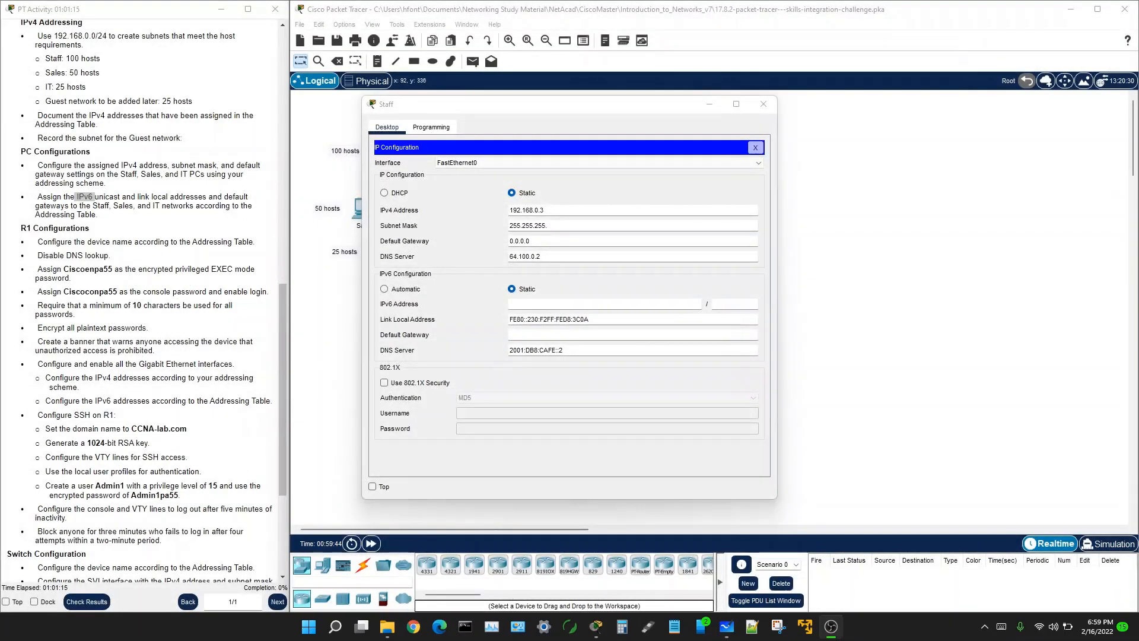
pyautogui.click(553, 223)
# Step: Re-enter the Staff IPv4 address and 255.255.255.128 mask, then fill in gateway 192.168.0.1
pyautogui.click(517, 208)
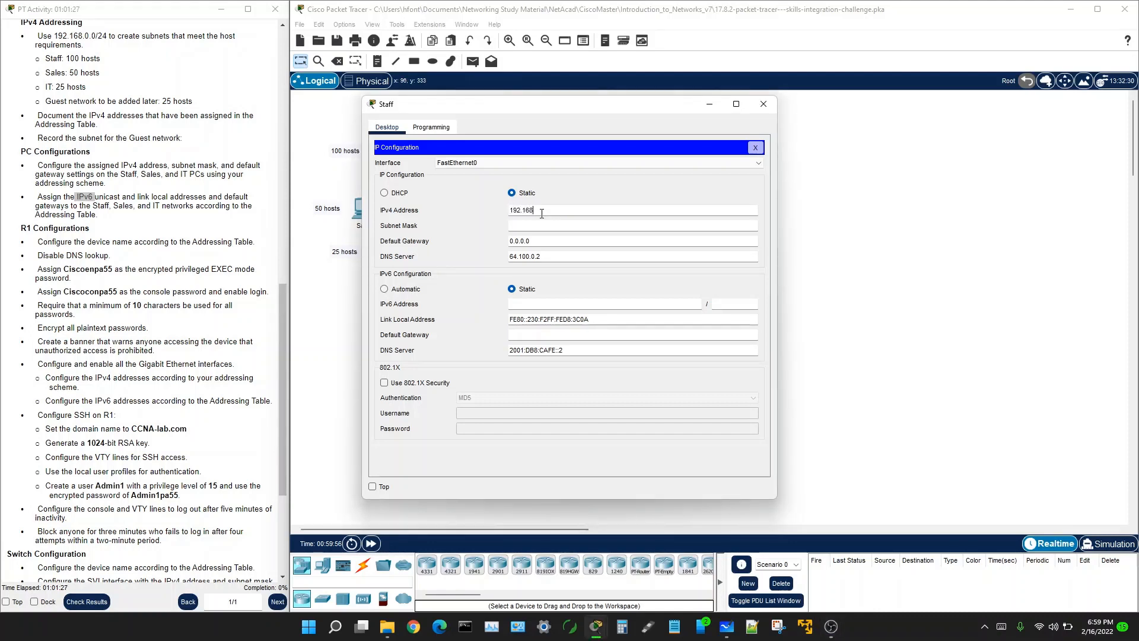
pyautogui.write('192.168.0.5')
pyautogui.press('Tab')
pyautogui.write('255.255.255.128')
pyautogui.press('Tab')
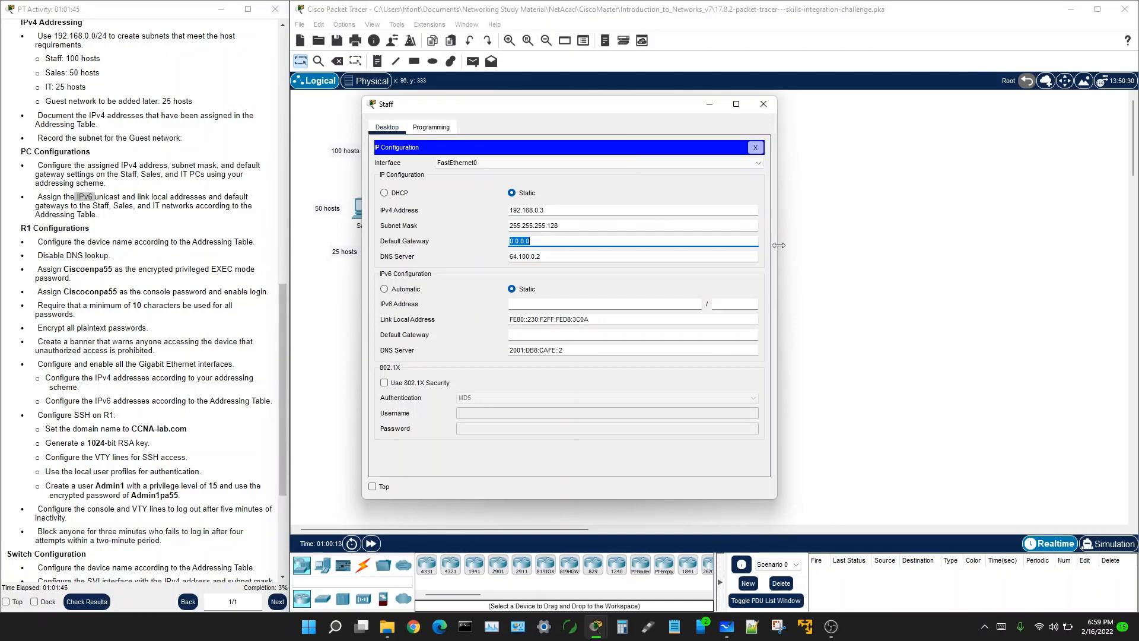
pyautogui.moveTo(779, 245); pyautogui.dragTo(988, 246)
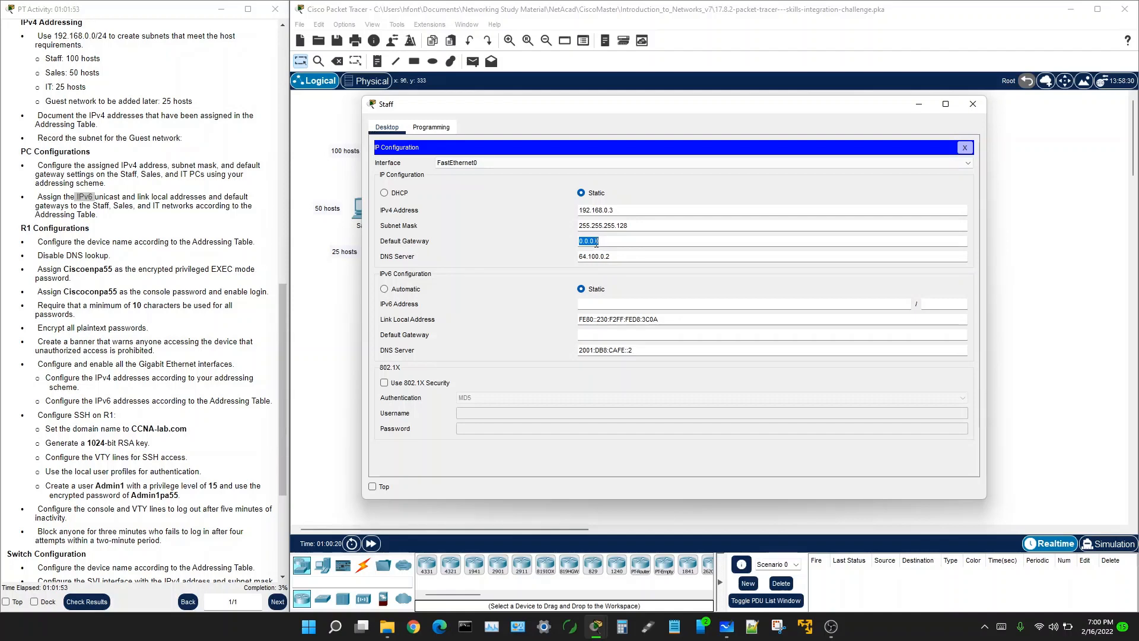
pyautogui.write('192.168.0.1')
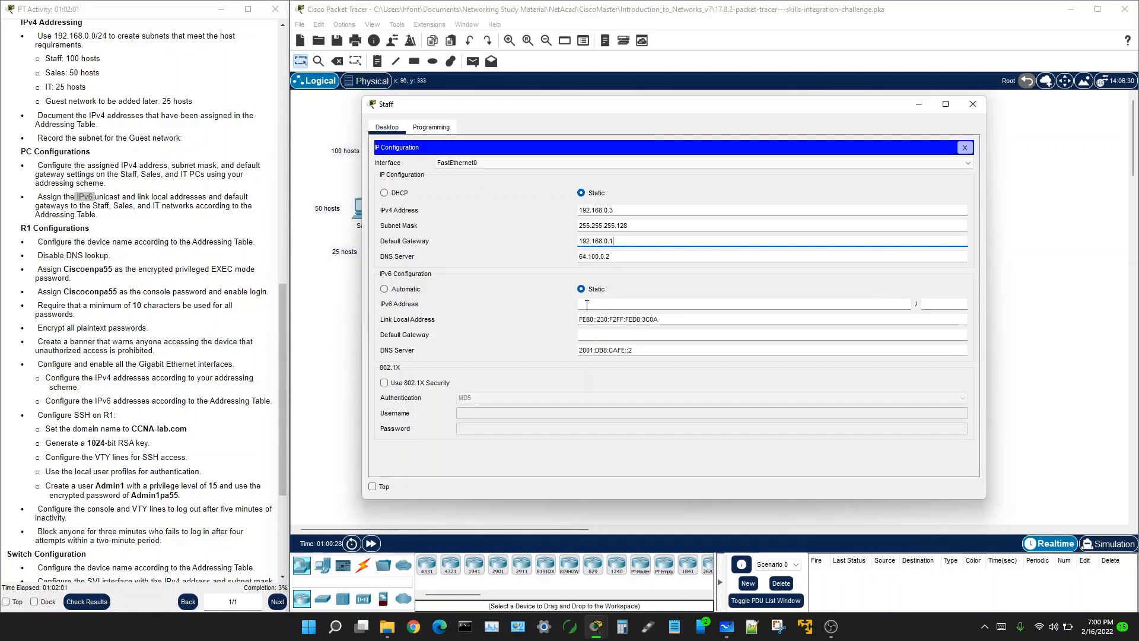
pyautogui.click(586, 304)
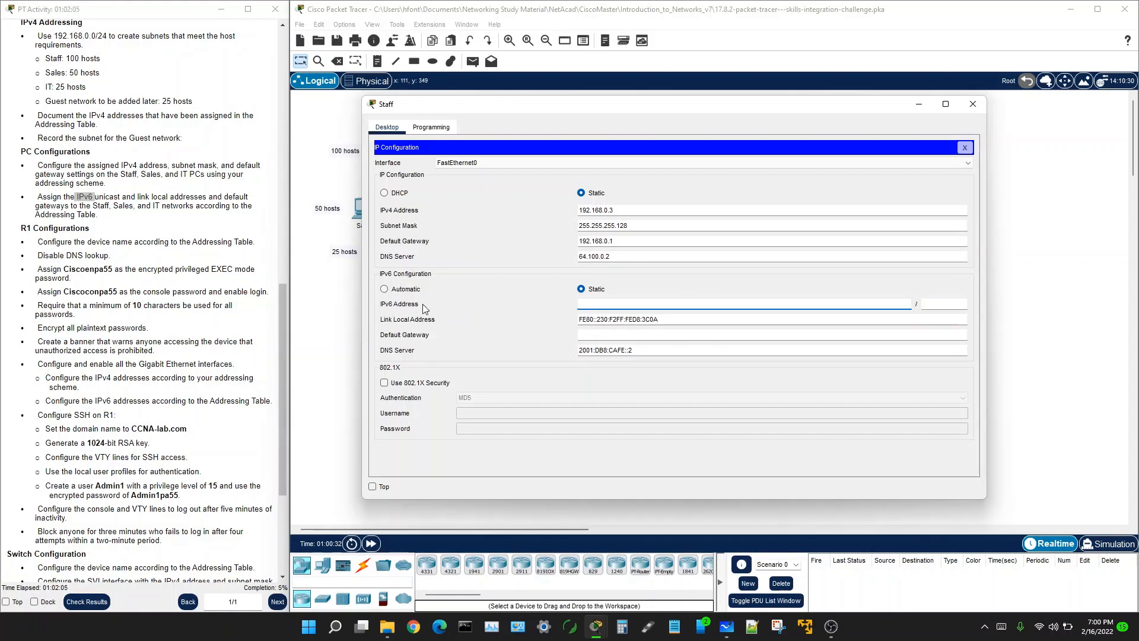
# Step: Copy Staff's IPv6 address 2001:db8:acad::2 from the Addressing Table into the IPv6 Address field
pyautogui.scroll(15, 198, 259)
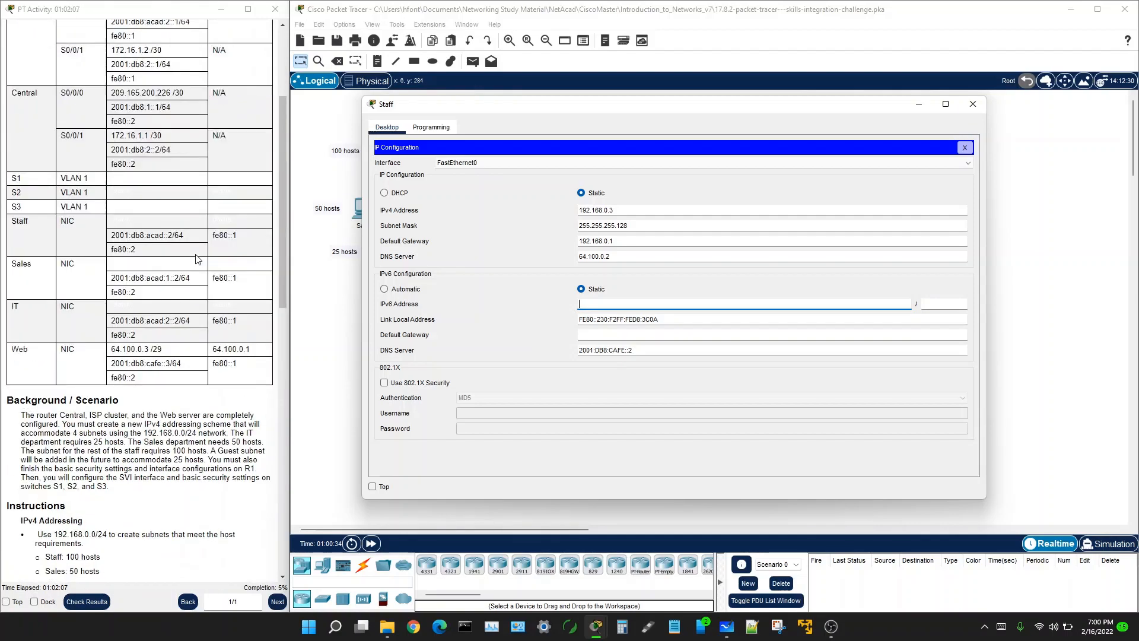
pyautogui.scroll(-1, 89, 415)
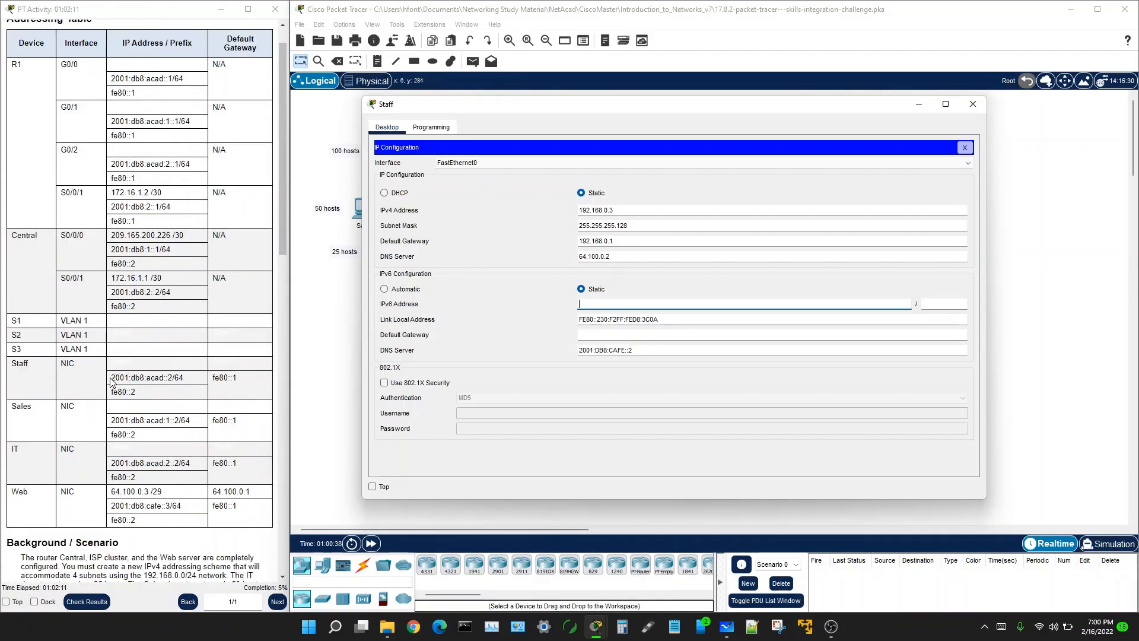
pyautogui.moveTo(111, 378); pyautogui.dragTo(172, 379)
pyautogui.hotkey('ctrl', 'c')
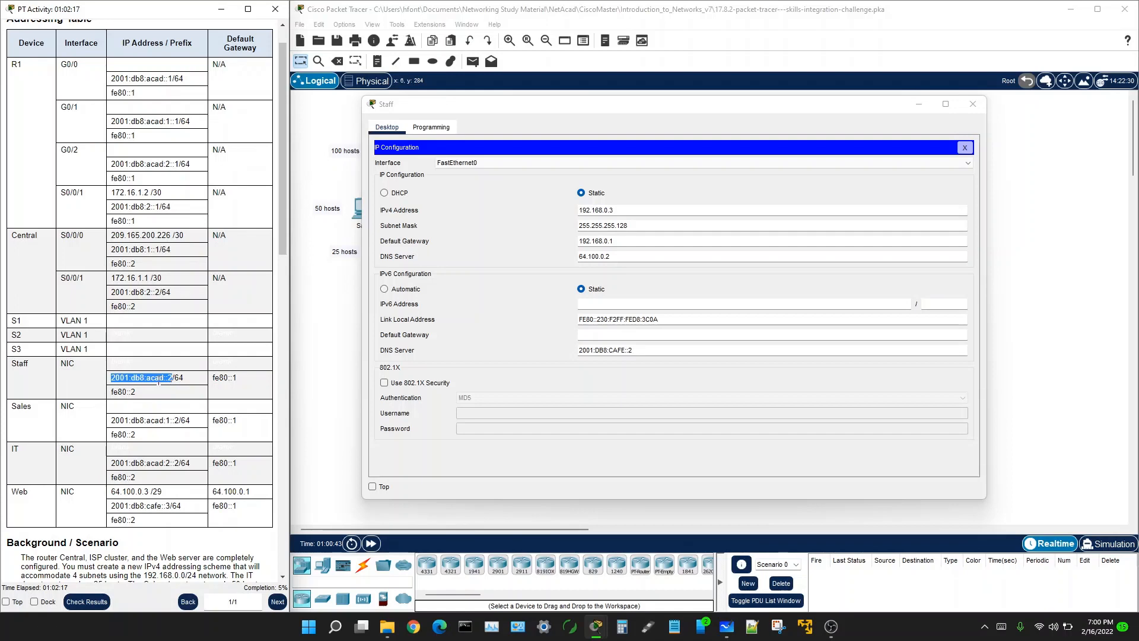
pyautogui.rightClick(157, 380)
pyautogui.click(192, 390)
pyautogui.moveTo(112, 392); pyautogui.dragTo(135, 393)
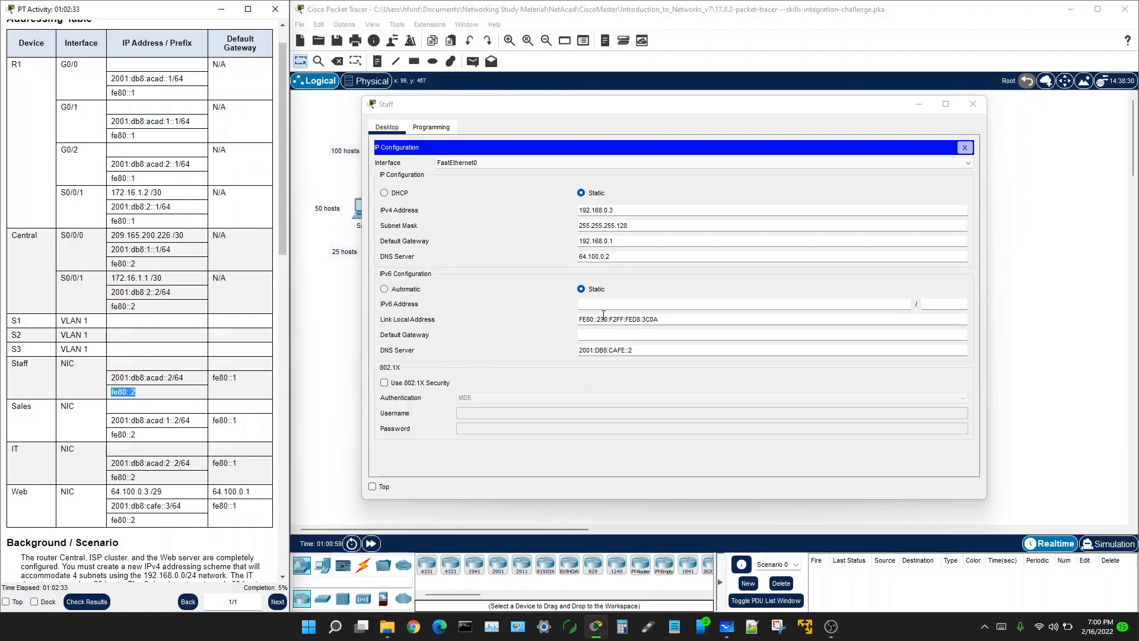
pyautogui.click(584, 304)
pyautogui.rightClick(584, 303)
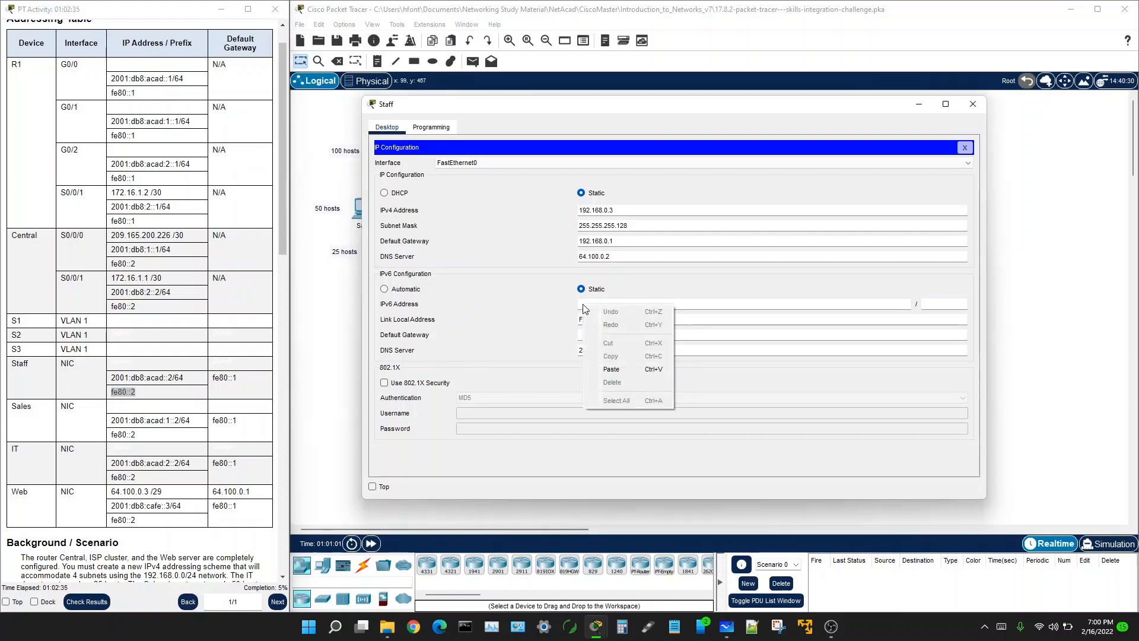
pyautogui.click(614, 369)
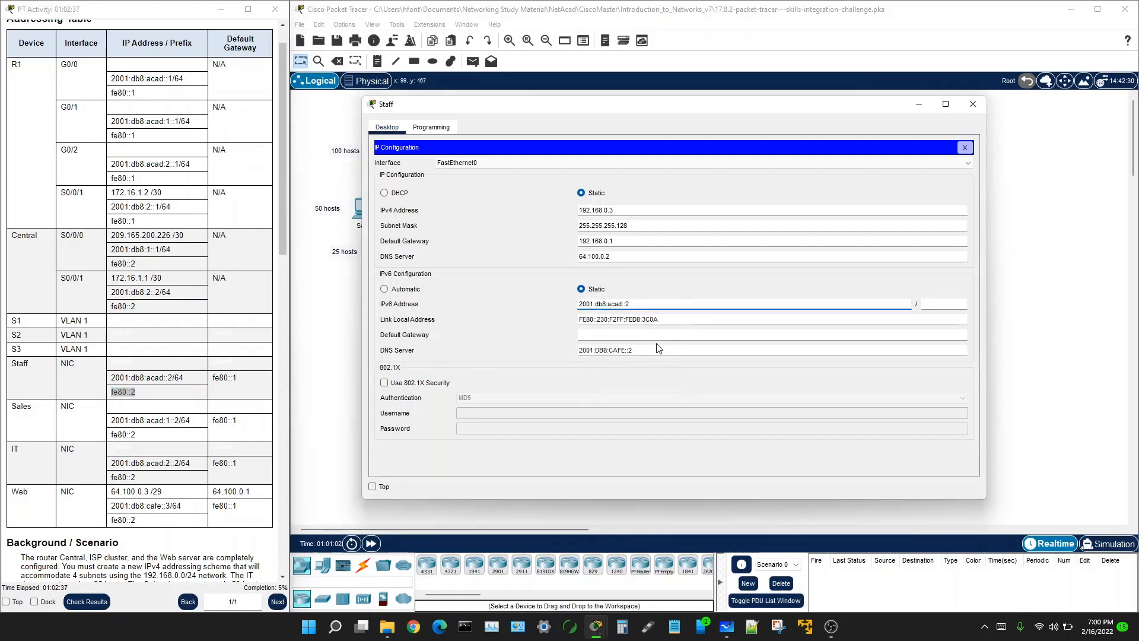
# Step: Set prefix length 64, trim the link-local address to FE80::2, and enter gateway fe80::1
pyautogui.click(943, 306)
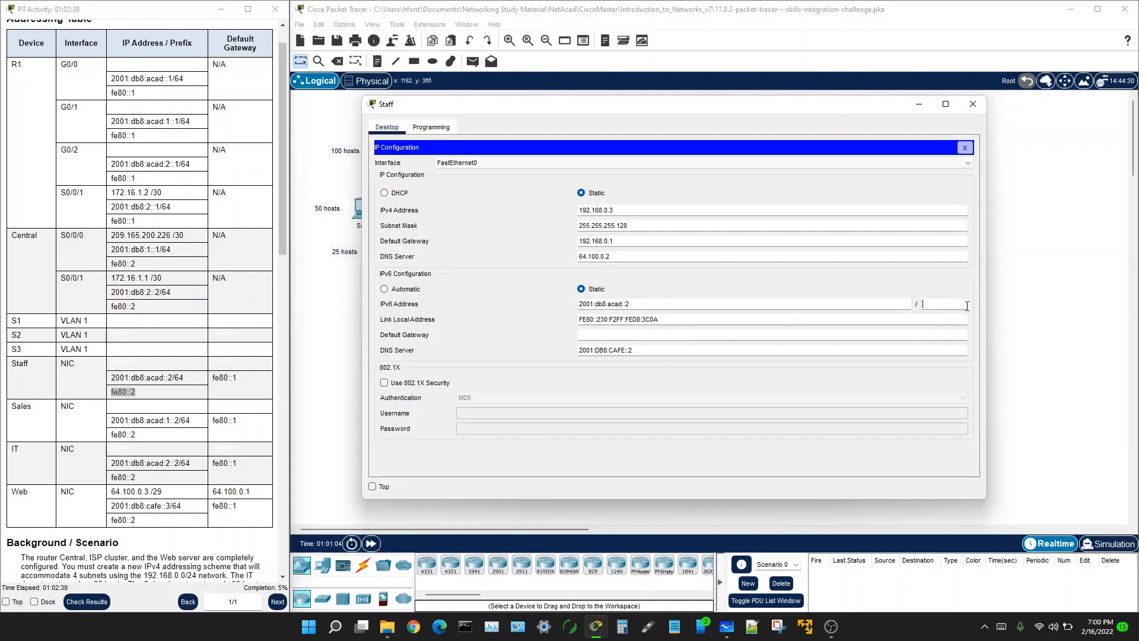
pyautogui.write('64')
pyautogui.moveTo(601, 320); pyautogui.dragTo(665, 318)
pyautogui.press('BackSpace')
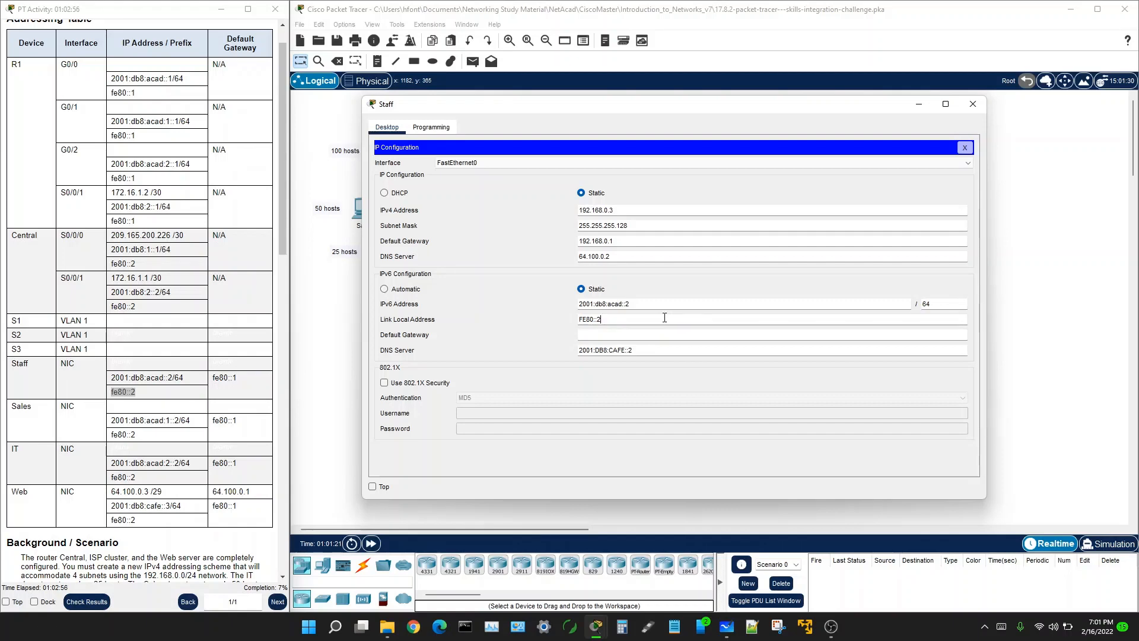
pyautogui.click(586, 333)
pyautogui.write('fe80')
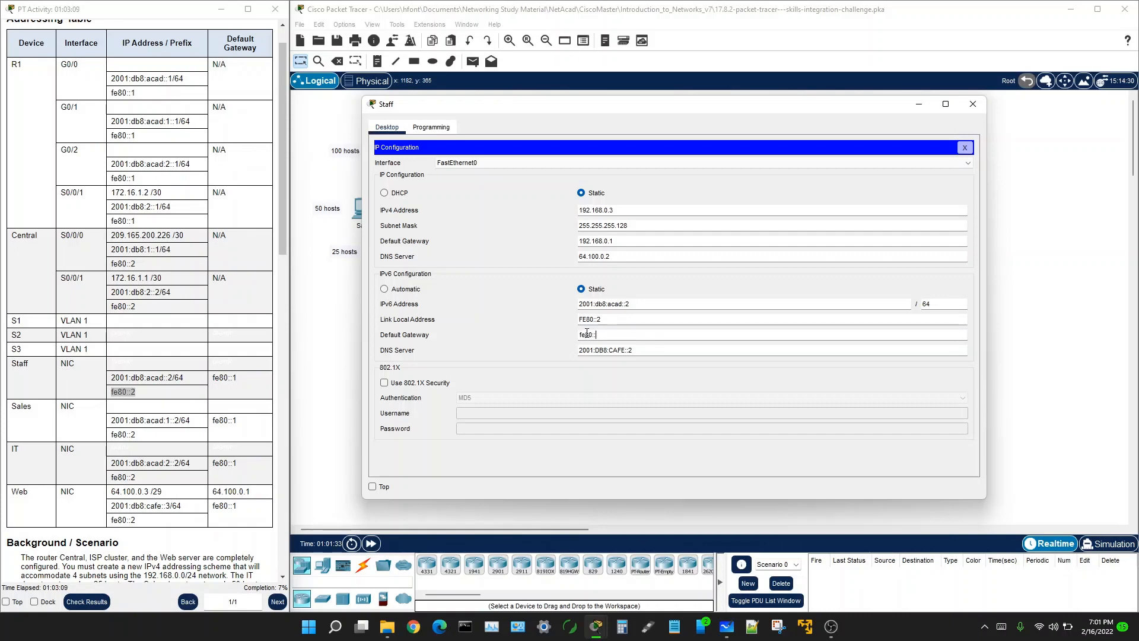
pyautogui.write('::1')
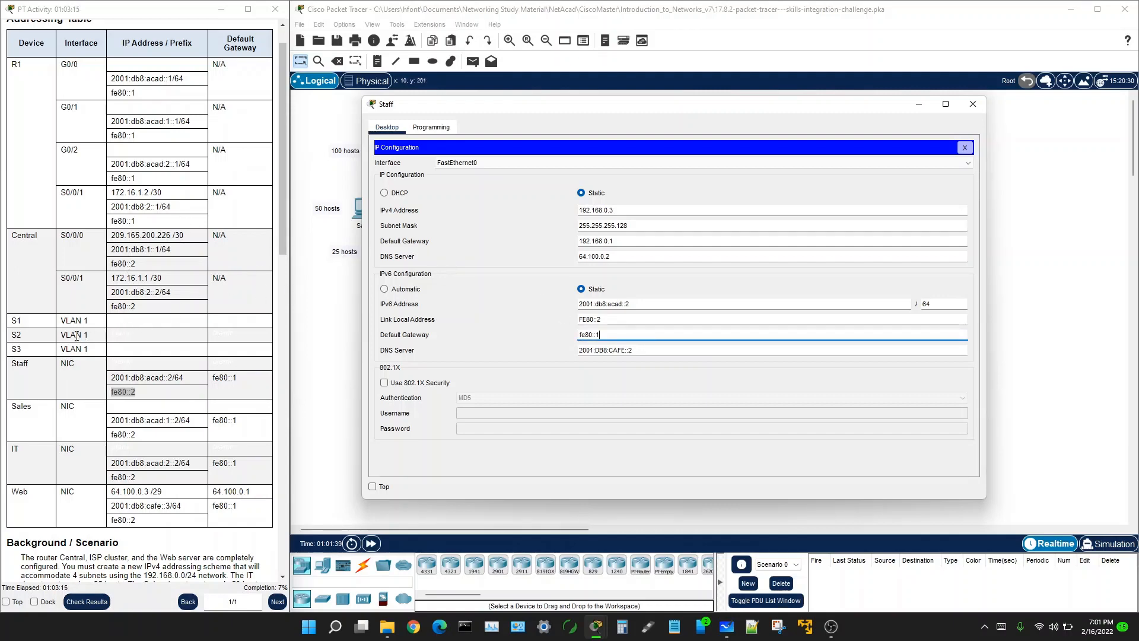
pyautogui.moveTo(213, 378); pyautogui.dragTo(244, 385)
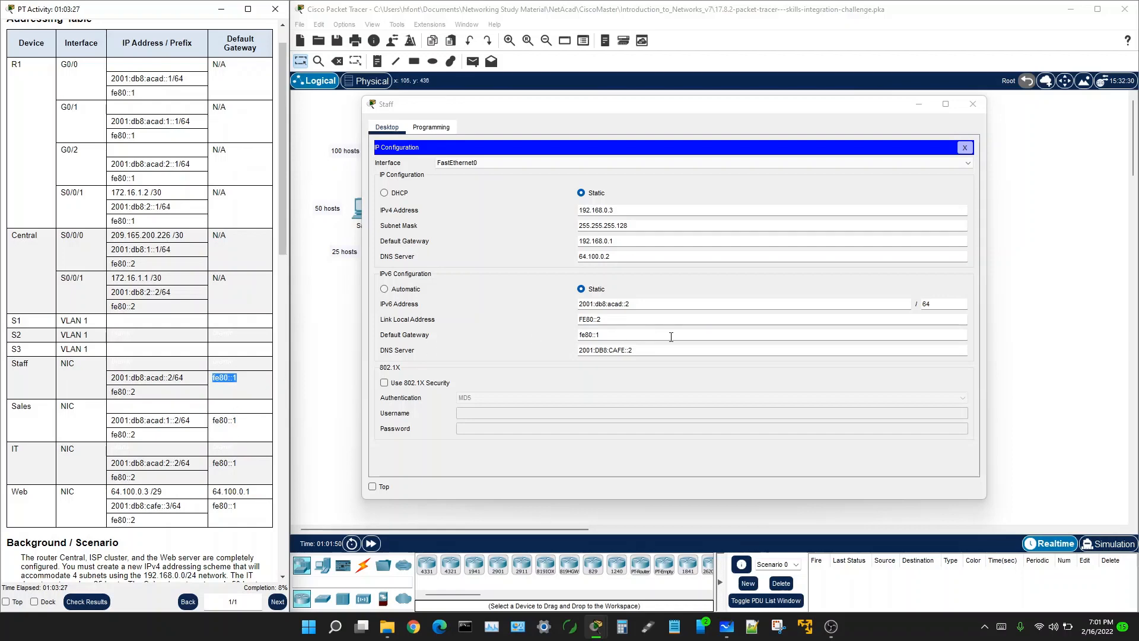
pyautogui.click(607, 334)
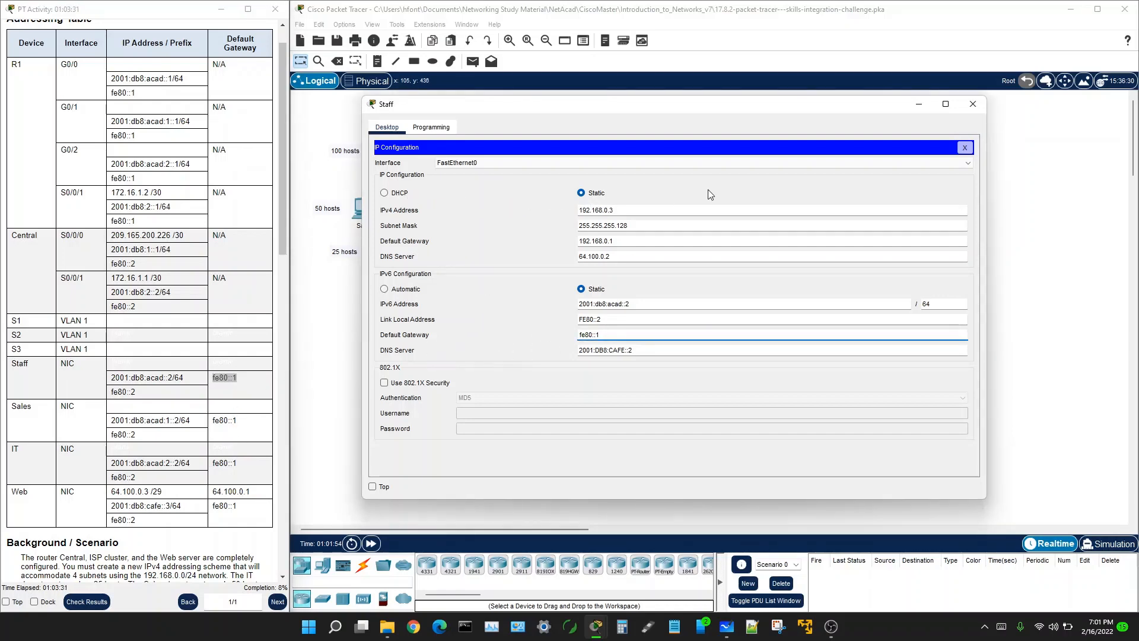
# Step: Leave the Staff PC, open the Sales PC's IP Configuration, and bring the whiteboard chart forward
pyautogui.click(1017, 196)
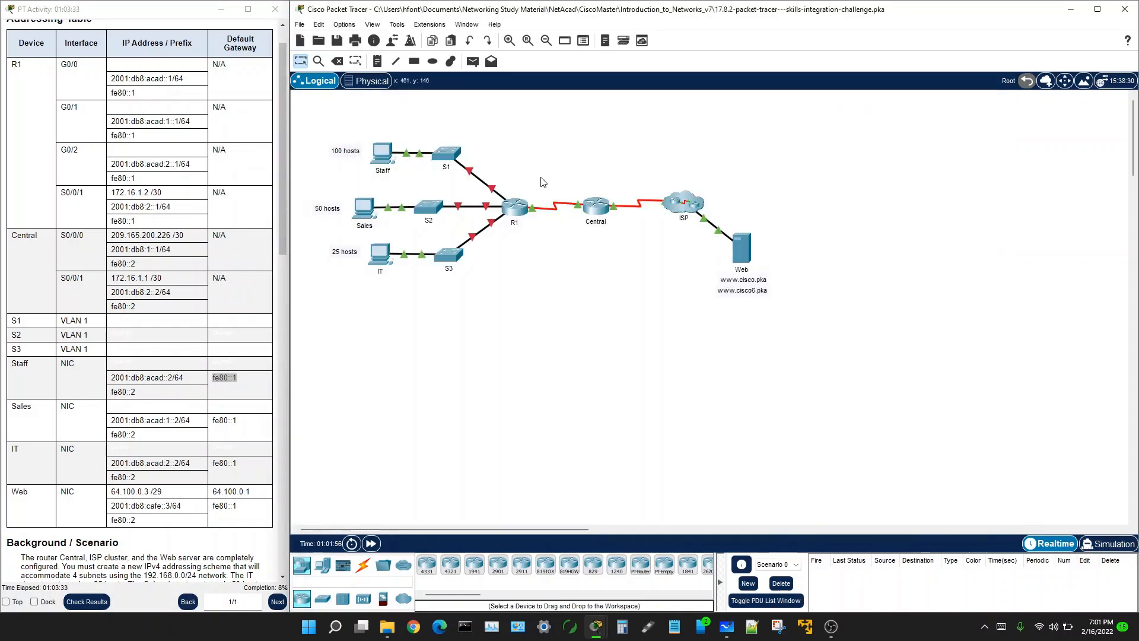
pyautogui.scroll(-5, 167, 328)
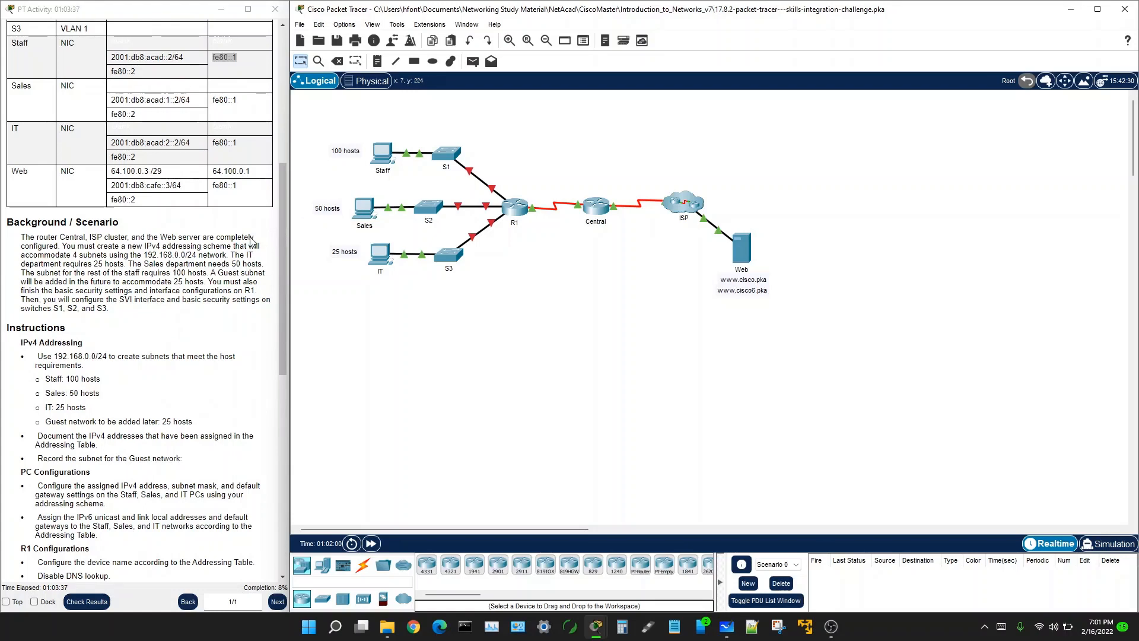
pyautogui.click(363, 210)
pyautogui.click(403, 159)
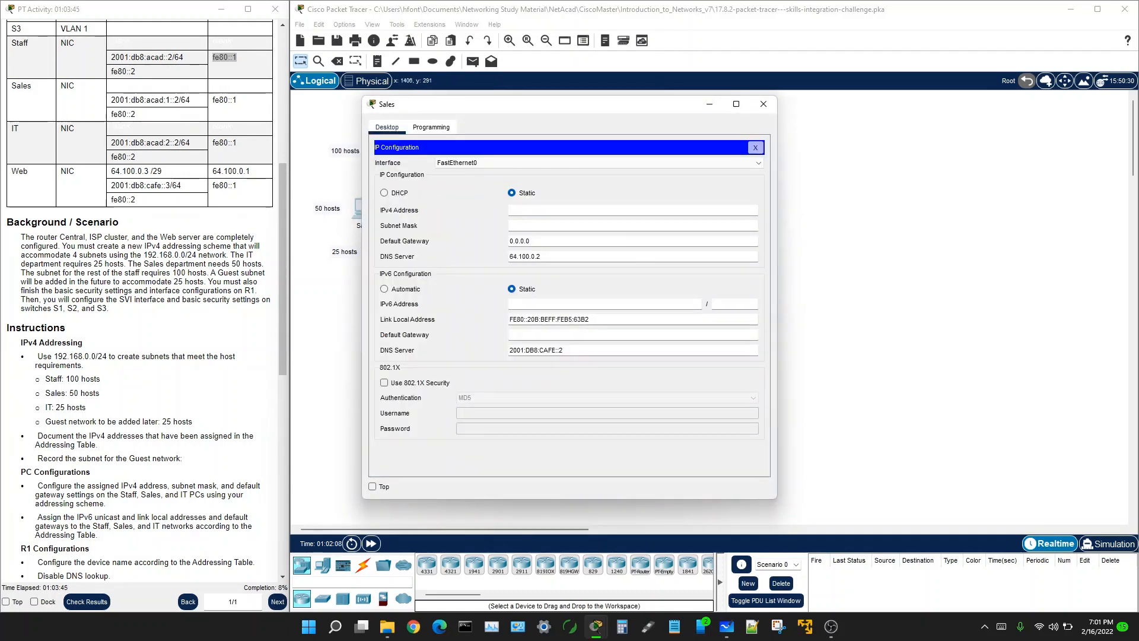
pyautogui.hotkey('alt', 'Tab')
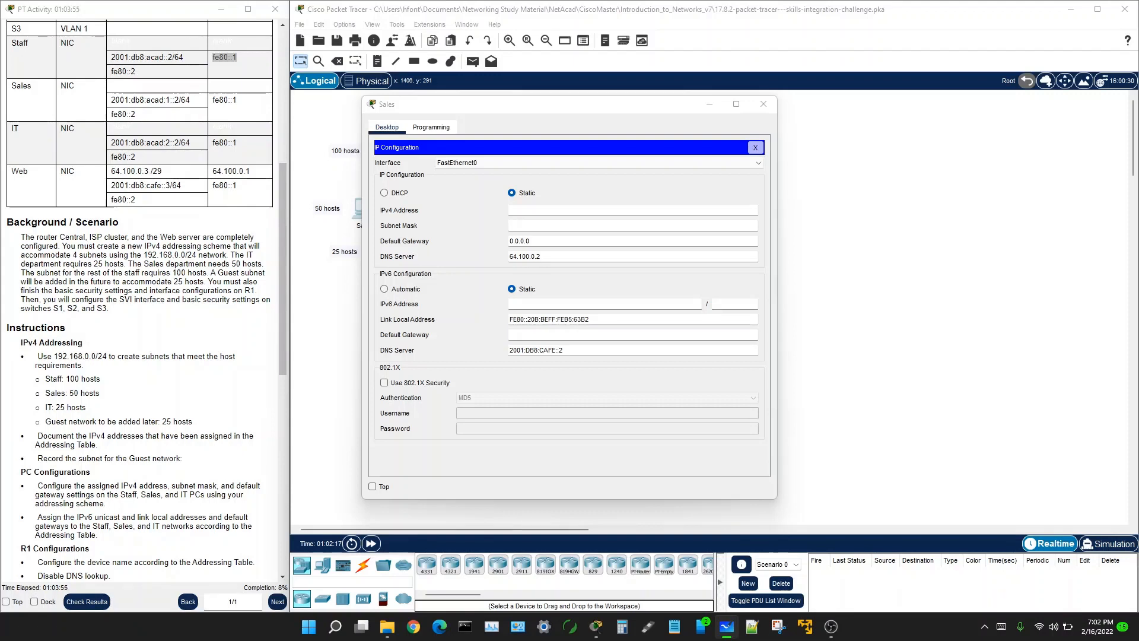
pyautogui.moveTo(1138, 119); pyautogui.dragTo(689, 39)
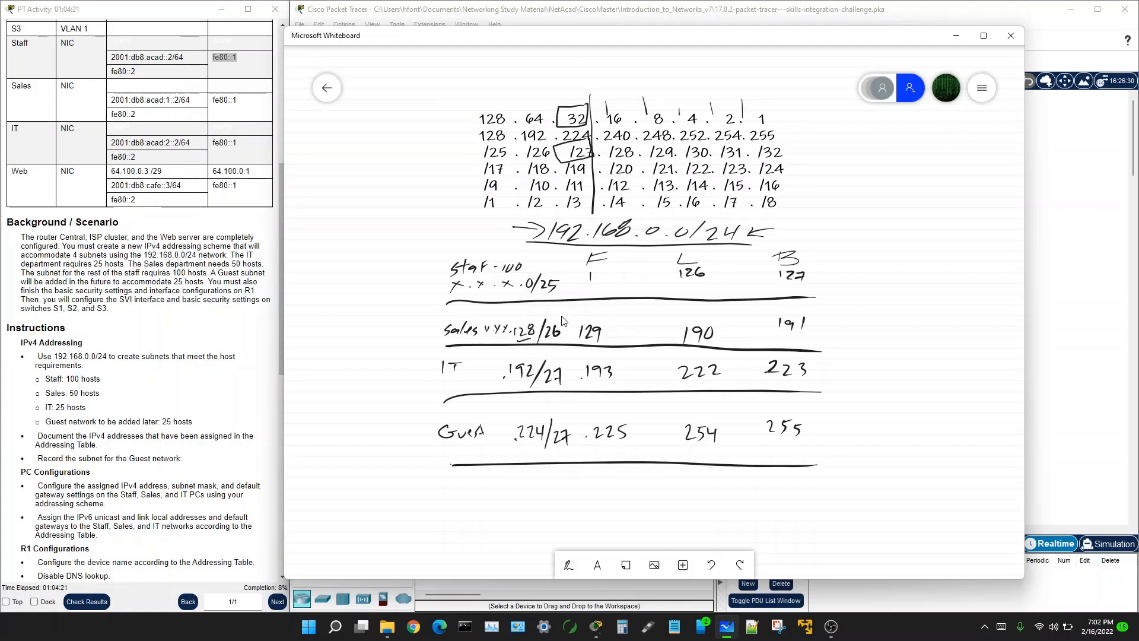
# Step: Shrink the whiteboard from its top edge so the Sales PC settings show beside the chart
pyautogui.moveTo(605, 27); pyautogui.dragTo(596, 335)
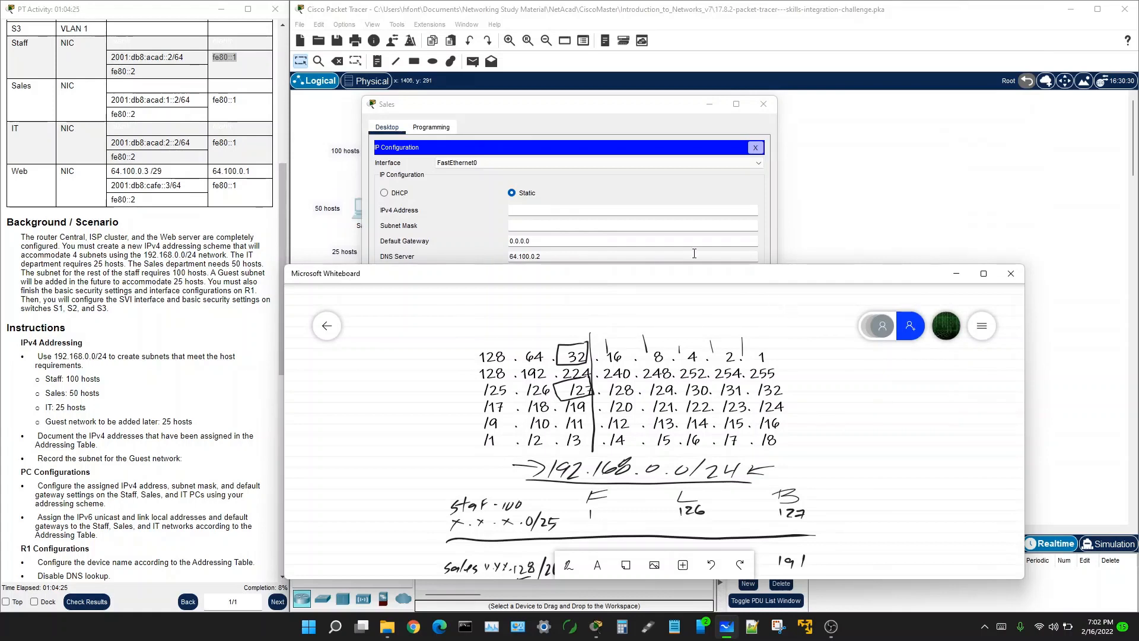
# Step: Begin the Sales PC's IPv4 address by typing 192.168. into the address field
pyautogui.click(519, 211)
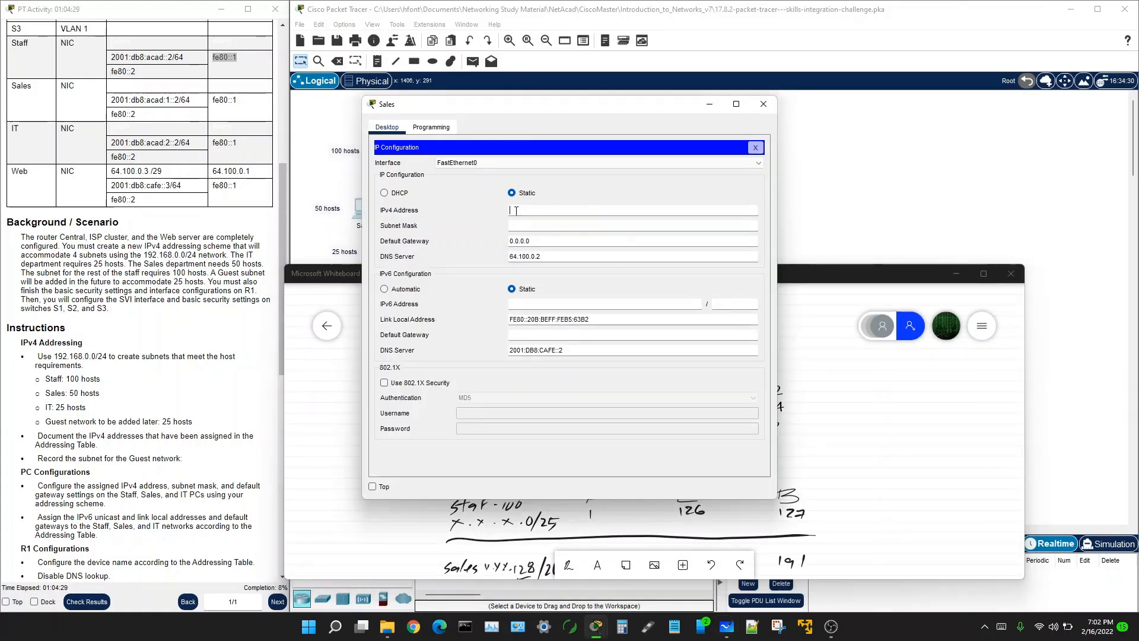
pyautogui.write('192.168.0.')
pyautogui.click(863, 271)
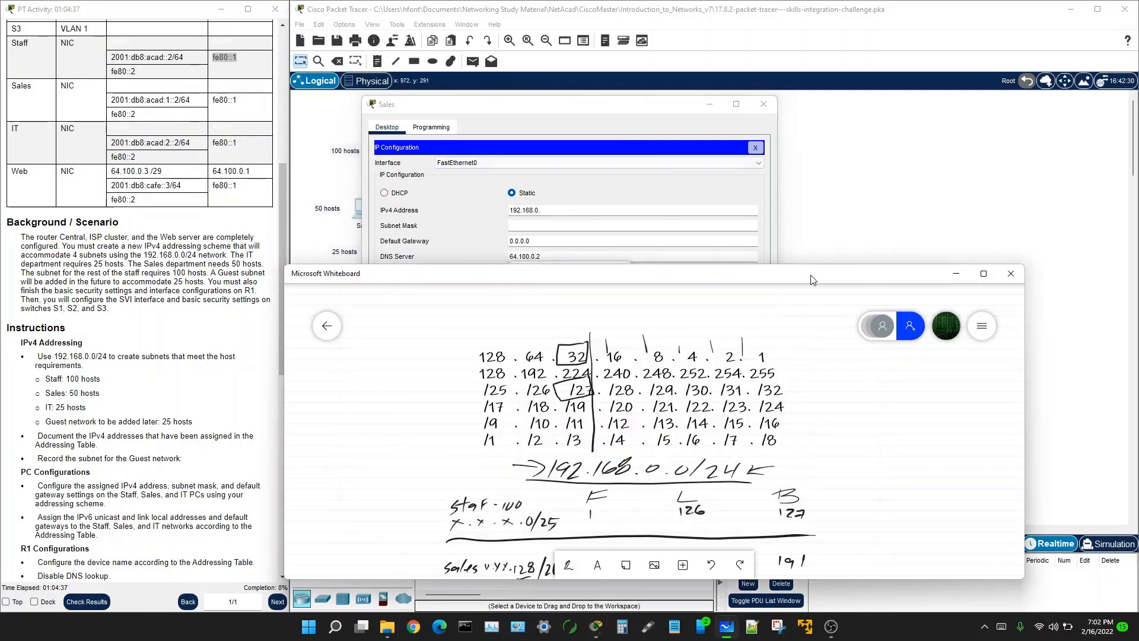
# Step: Review the whiteboard subnet table down to the IT and Guest rows, then slide the whiteboard off to the right
pyautogui.moveTo(812, 280); pyautogui.dragTo(813, 163)
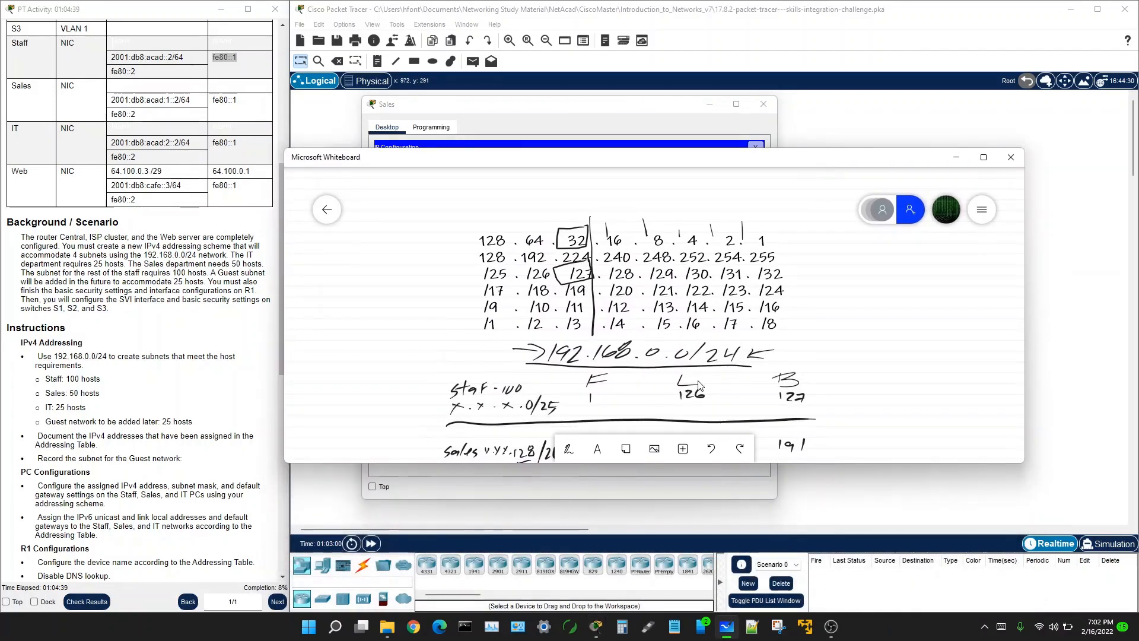
pyautogui.scroll(-4, 820, 337)
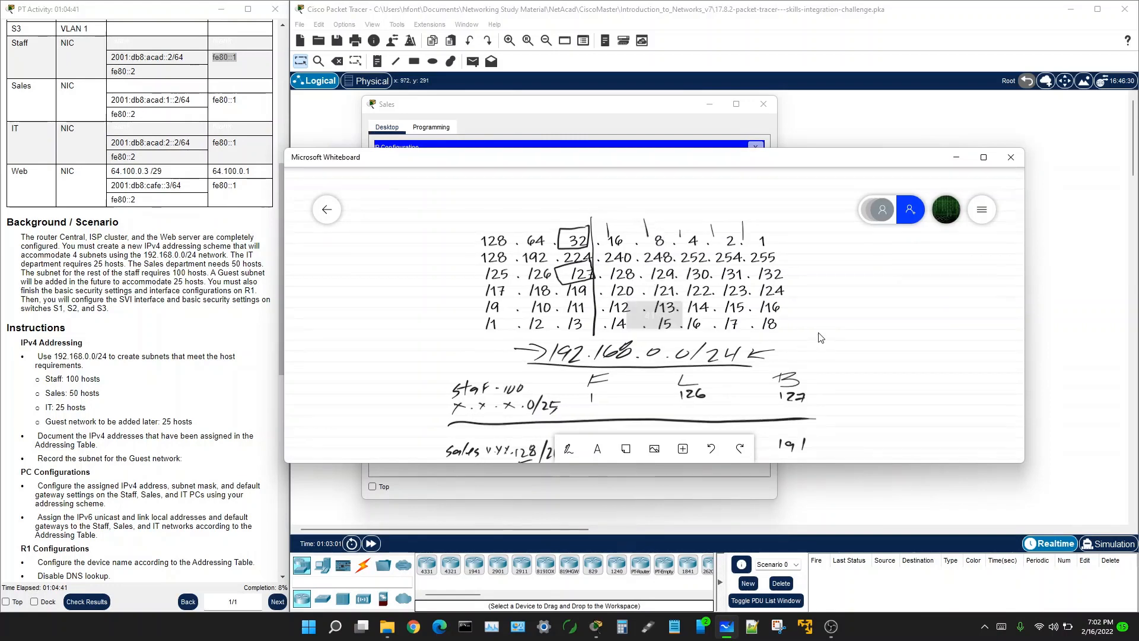
pyautogui.moveTo(786, 325)
pyautogui.mouseDown()
pyautogui.moveTo(716, 273)
pyautogui.moveTo(746, 303)
pyautogui.moveTo(597, 259)
pyautogui.moveTo(577, 269)
pyautogui.mouseUp()
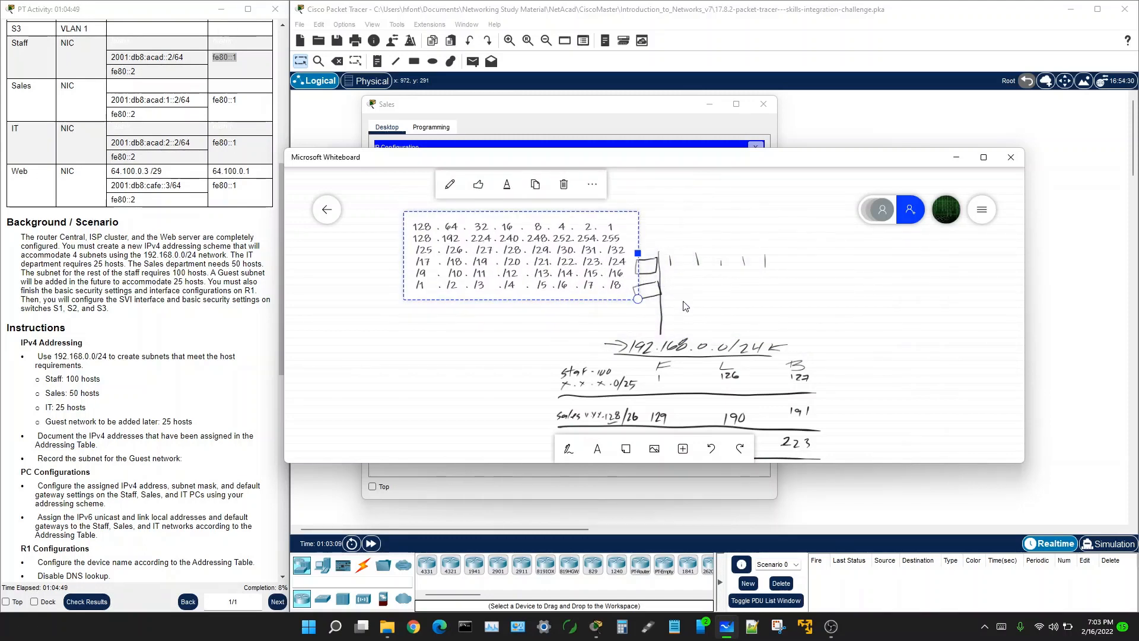
pyautogui.click(674, 347)
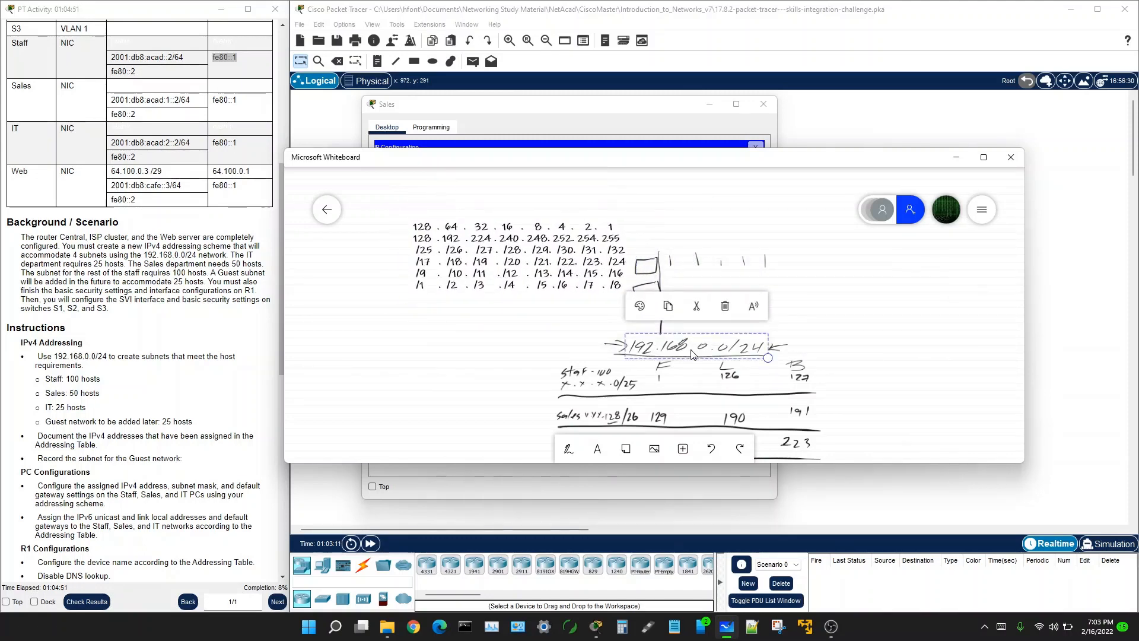
pyautogui.click(702, 326)
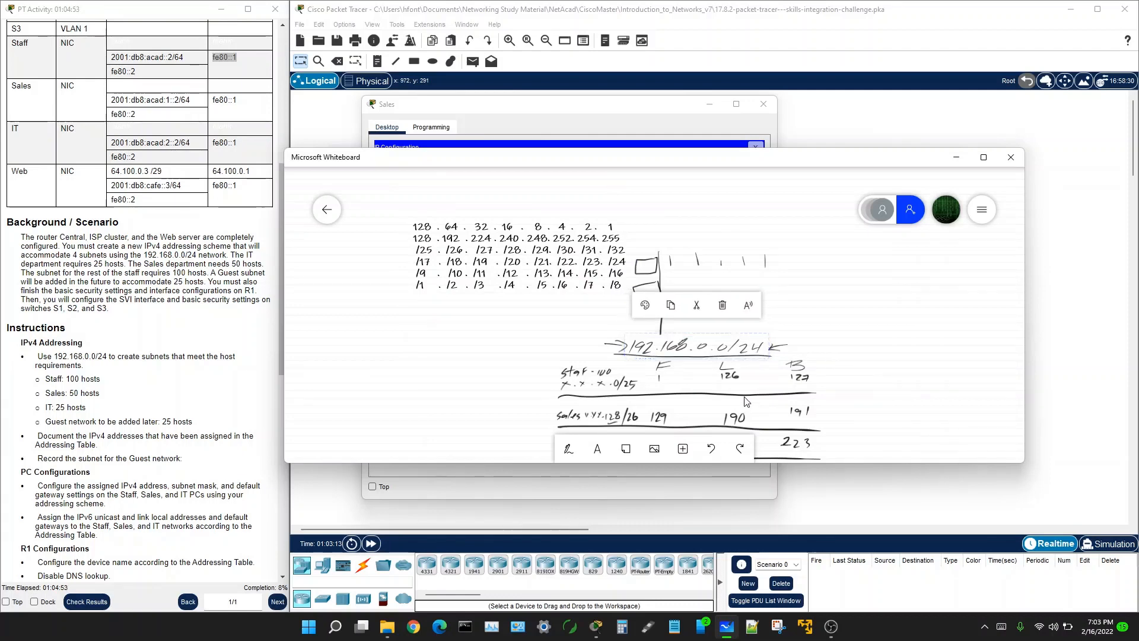
pyautogui.scroll(-2, 704, 324)
pyautogui.scroll(-1, 704, 323)
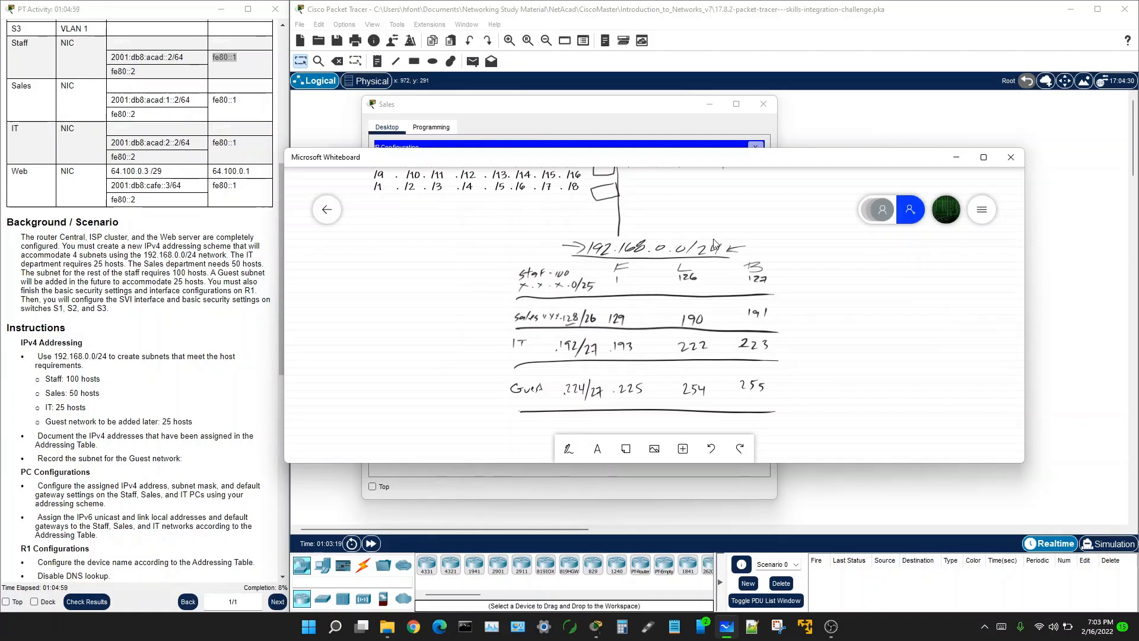
pyautogui.moveTo(507, 179); pyautogui.dragTo(696, 210)
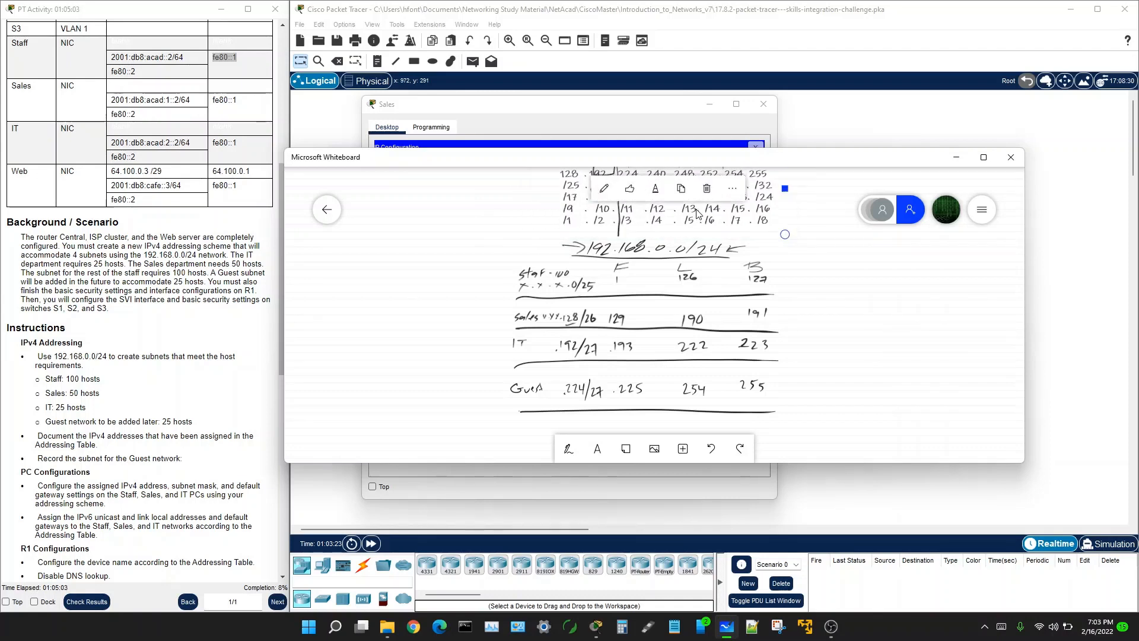
pyautogui.click(840, 357)
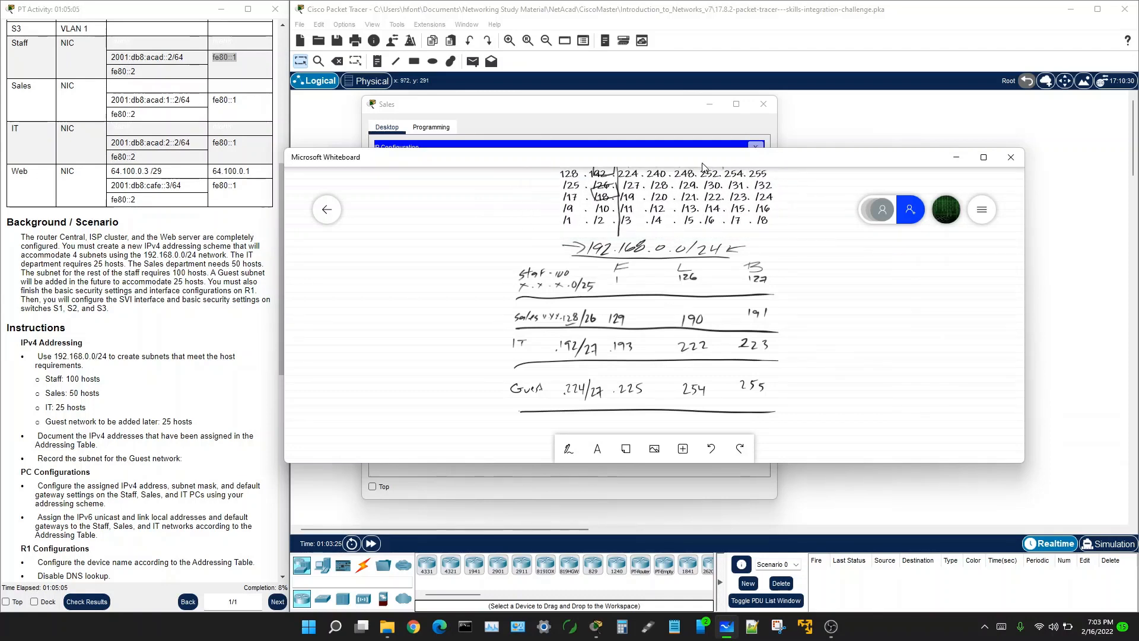
pyautogui.moveTo(650, 159); pyautogui.dragTo(1138, 156)
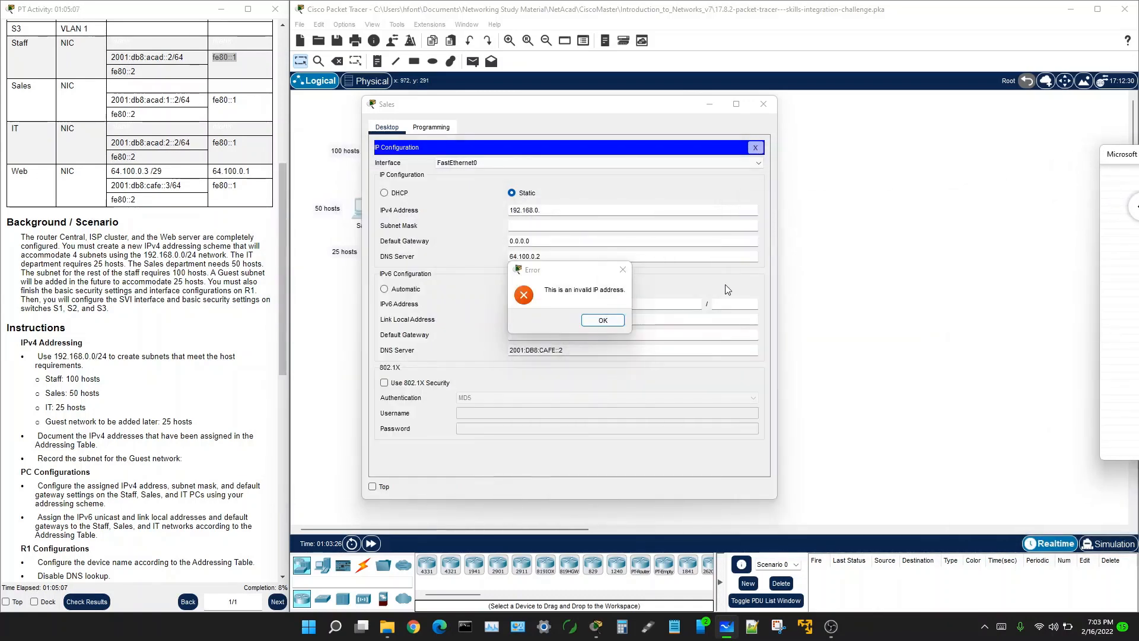
# Step: Dismiss the invalid-address error and enter 192.168.0.131 as the Sales PC's IPv4 address
pyautogui.click(602, 320)
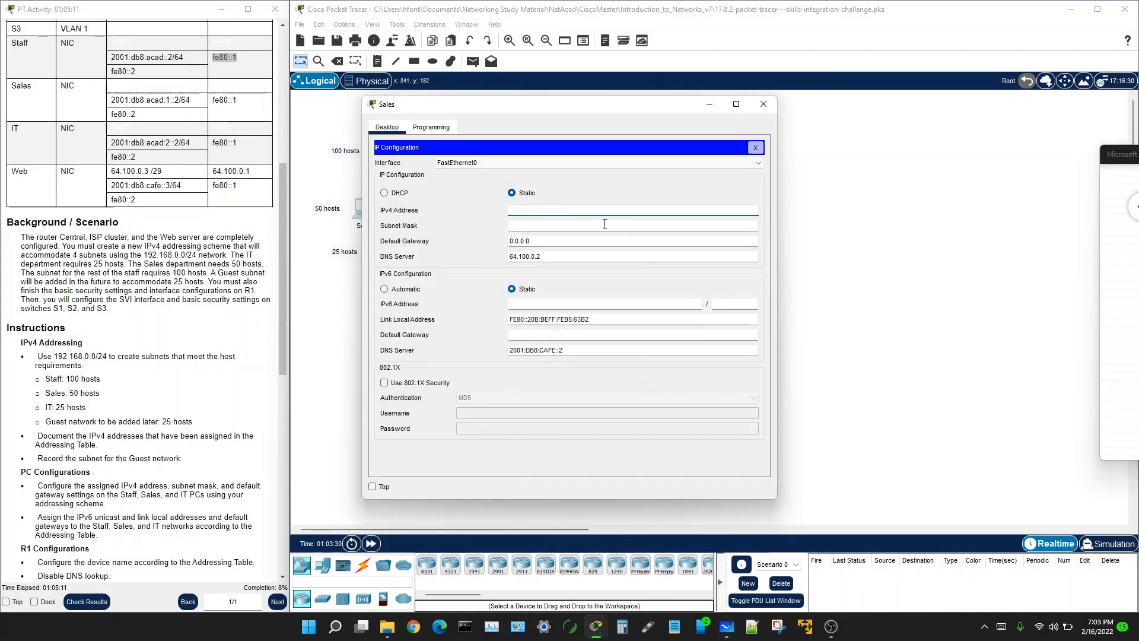
pyautogui.write('192.168.0.')
pyautogui.write('131')
# Step: Bring back and enlarge the whiteboard, then erase stray marks from the top rows and the Staff/Sales lines
pyautogui.moveTo(1138, 154); pyautogui.dragTo(826, 122)
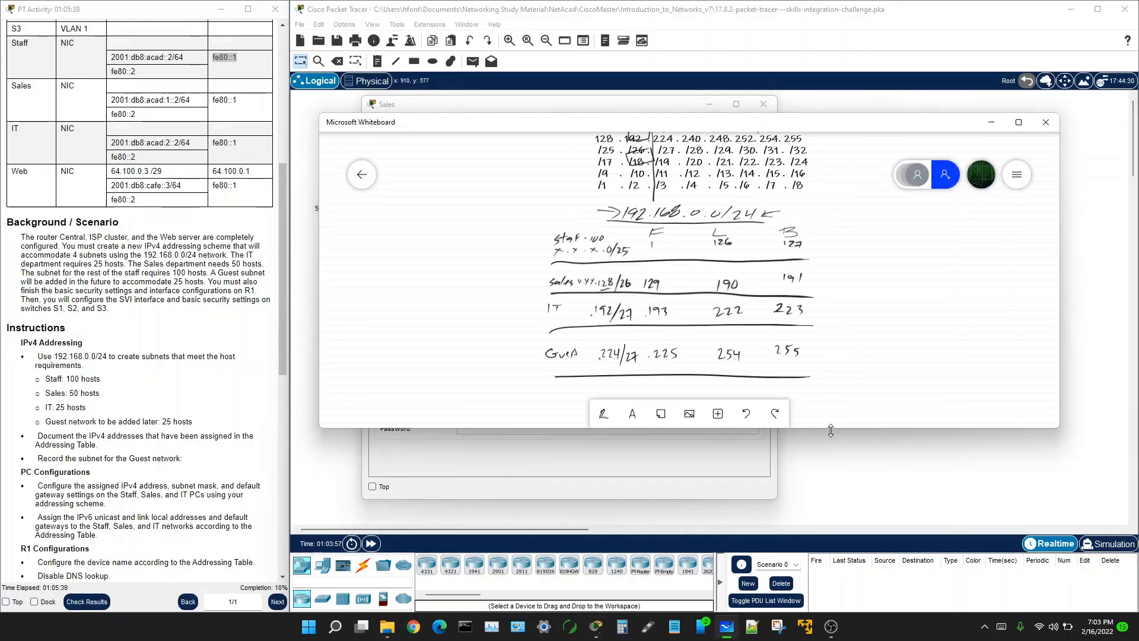
pyautogui.moveTo(831, 430); pyautogui.dragTo(829, 490)
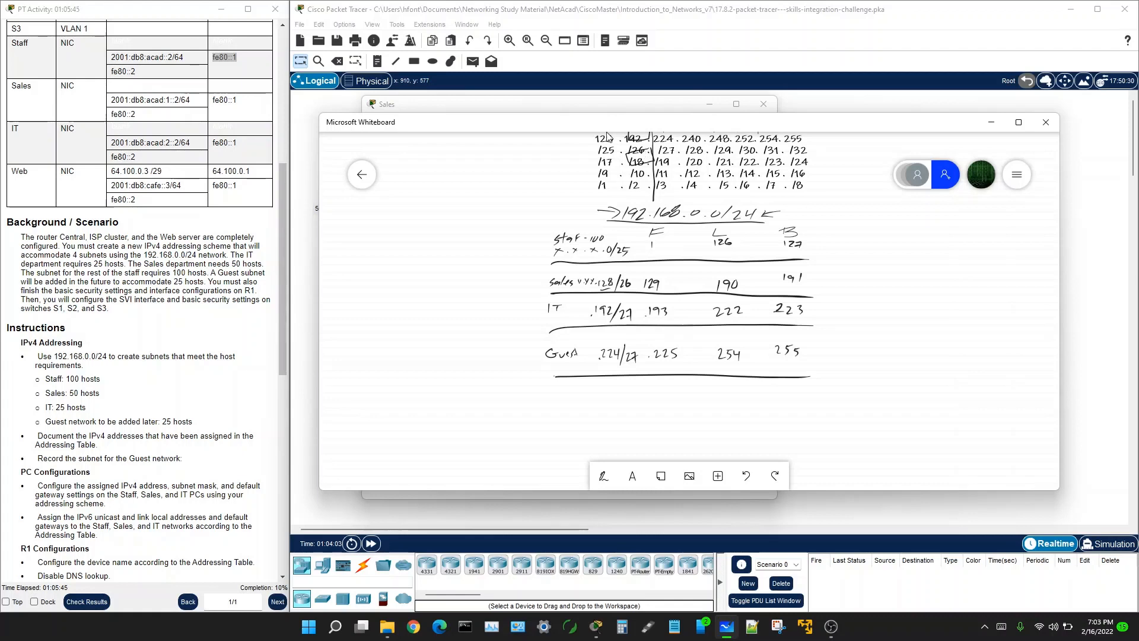
pyautogui.click(606, 481)
pyautogui.click(746, 477)
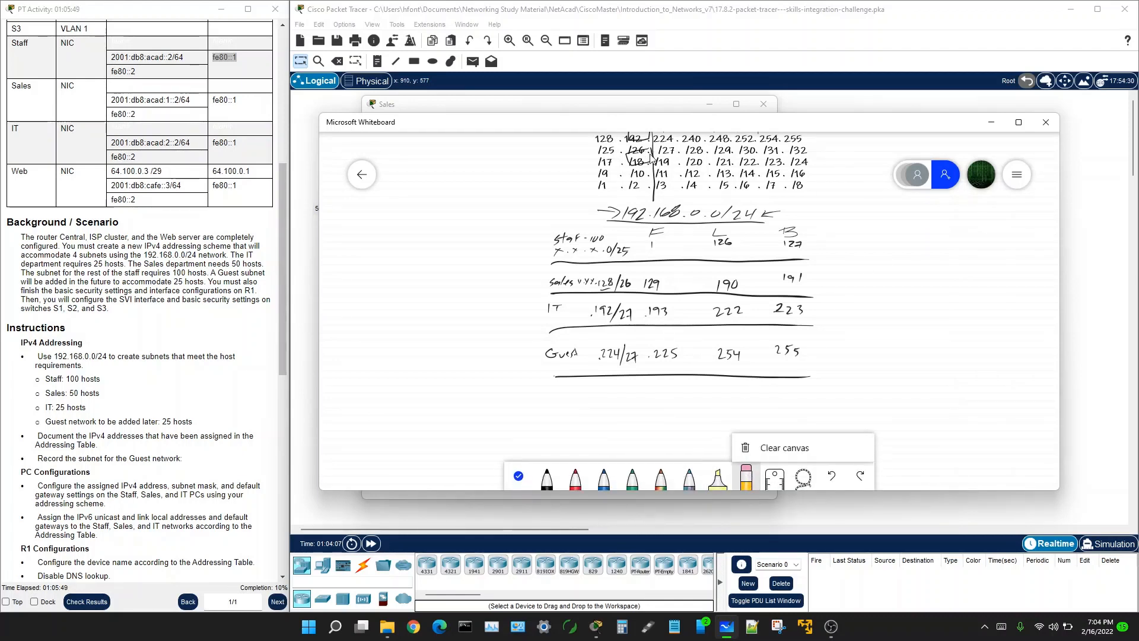
pyautogui.moveTo(651, 157)
pyautogui.mouseDown()
pyautogui.moveTo(623, 154)
pyautogui.moveTo(669, 142)
pyautogui.moveTo(614, 129)
pyautogui.moveTo(670, 157)
pyautogui.moveTo(649, 178)
pyautogui.moveTo(656, 199)
pyautogui.mouseUp()
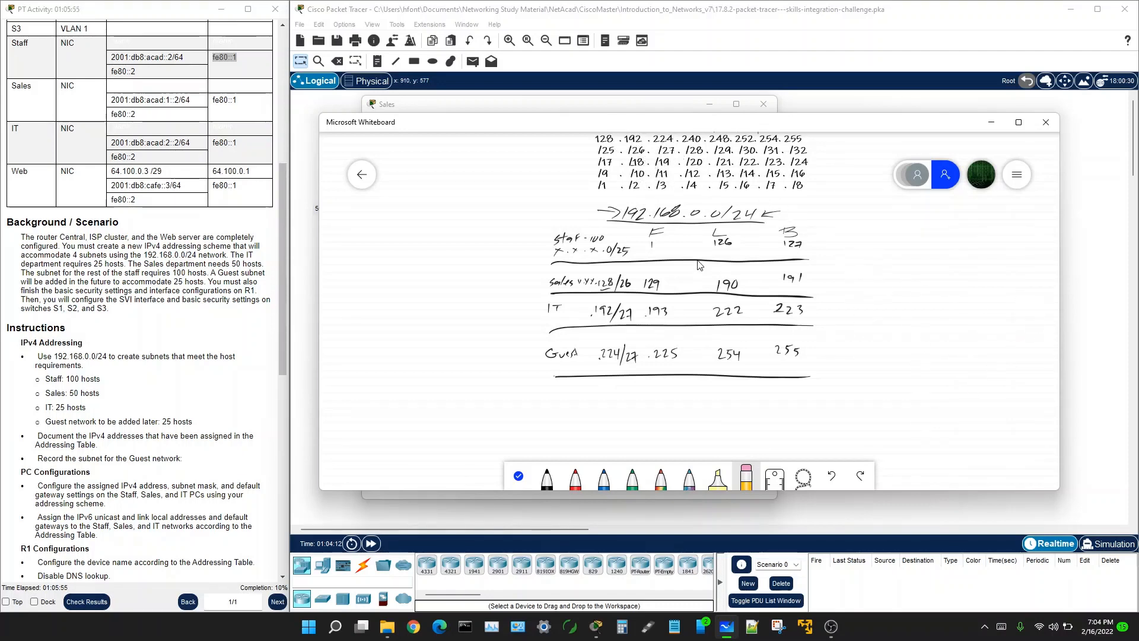
pyautogui.moveTo(700, 265); pyautogui.dragTo(689, 293)
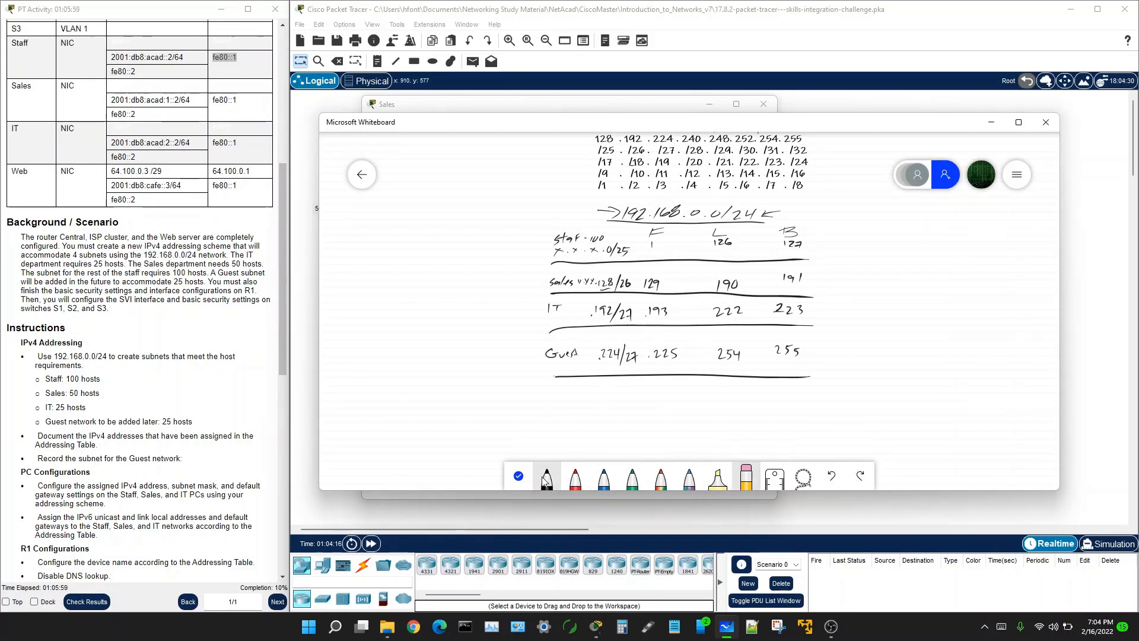
pyautogui.click(518, 475)
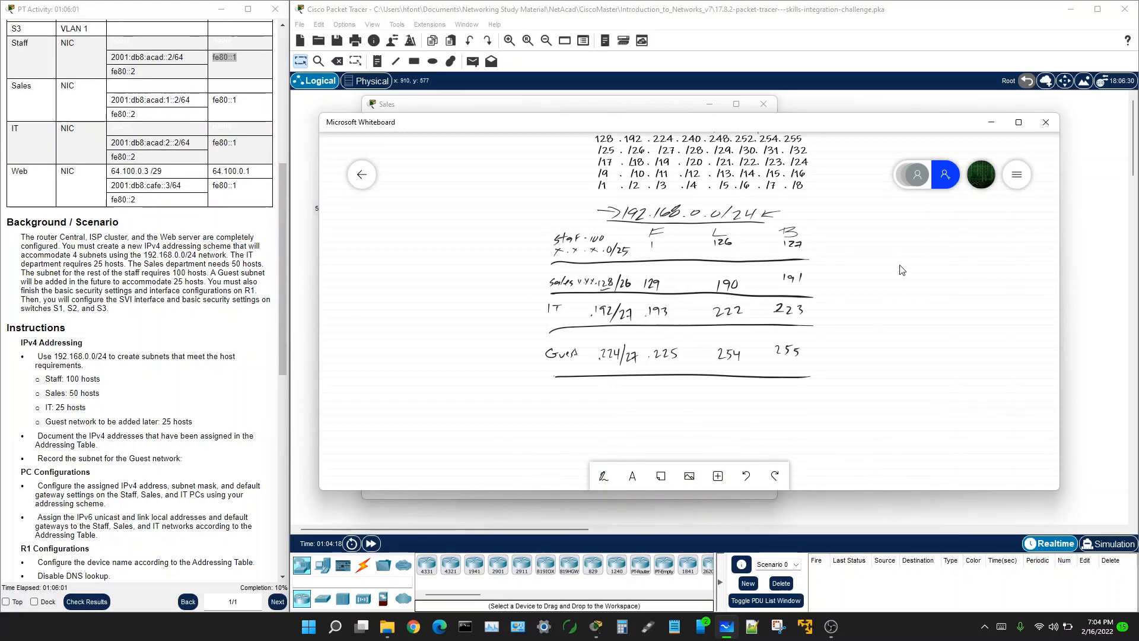
# Step: Reframe the subnet table view and slide the whiteboard off to the right
pyautogui.scroll(4, 902, 270)
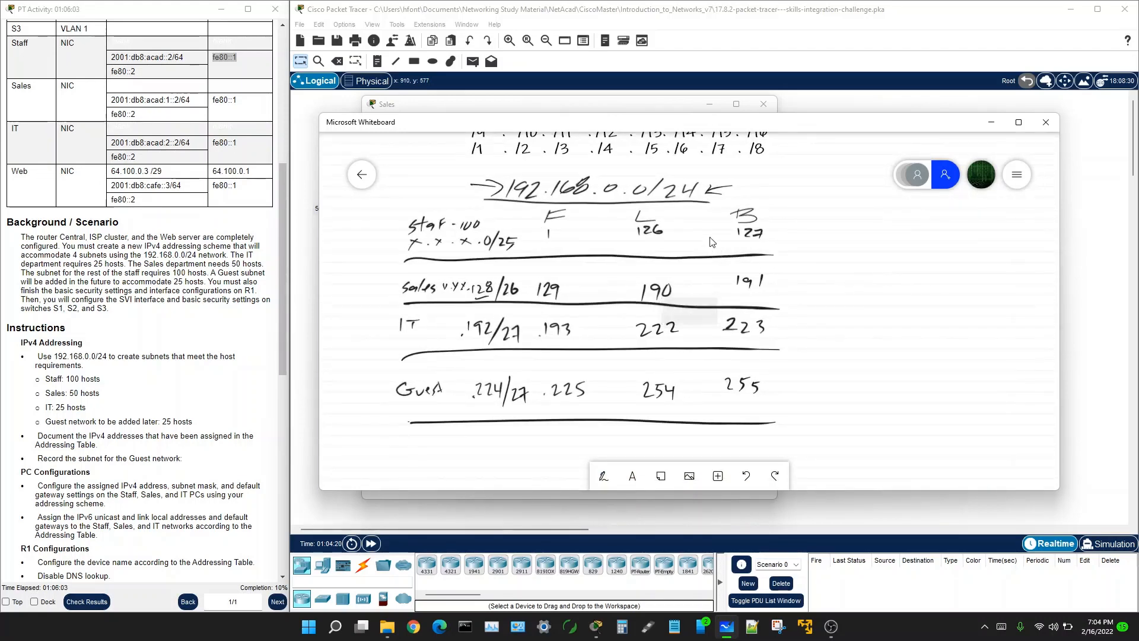
pyautogui.scroll(3, 712, 242)
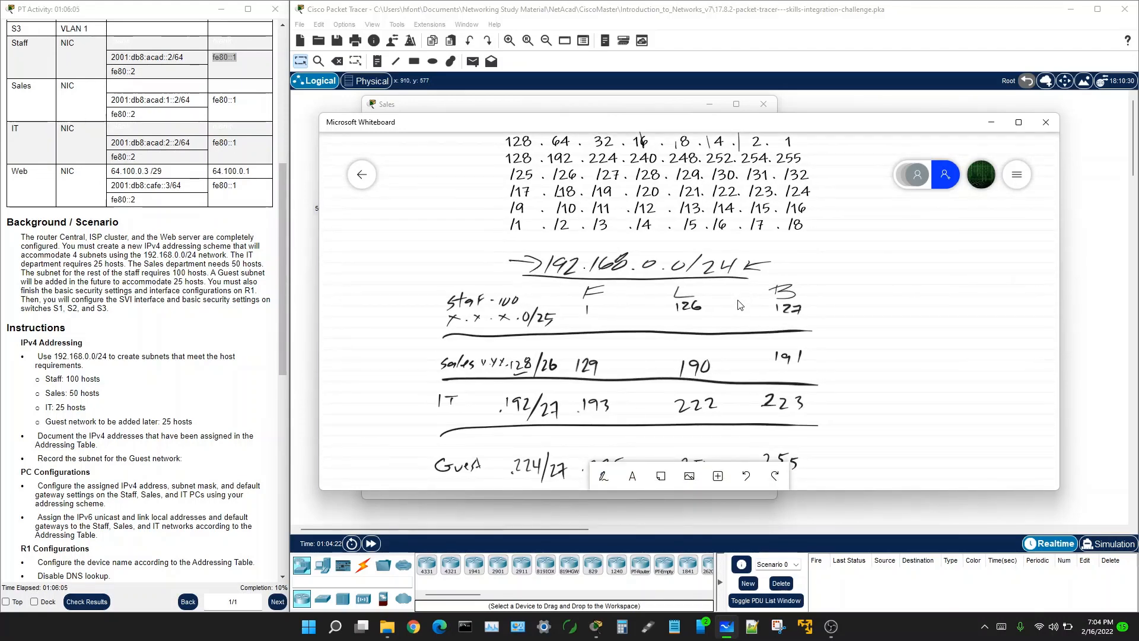
pyautogui.moveTo(737, 304); pyautogui.dragTo(750, 291)
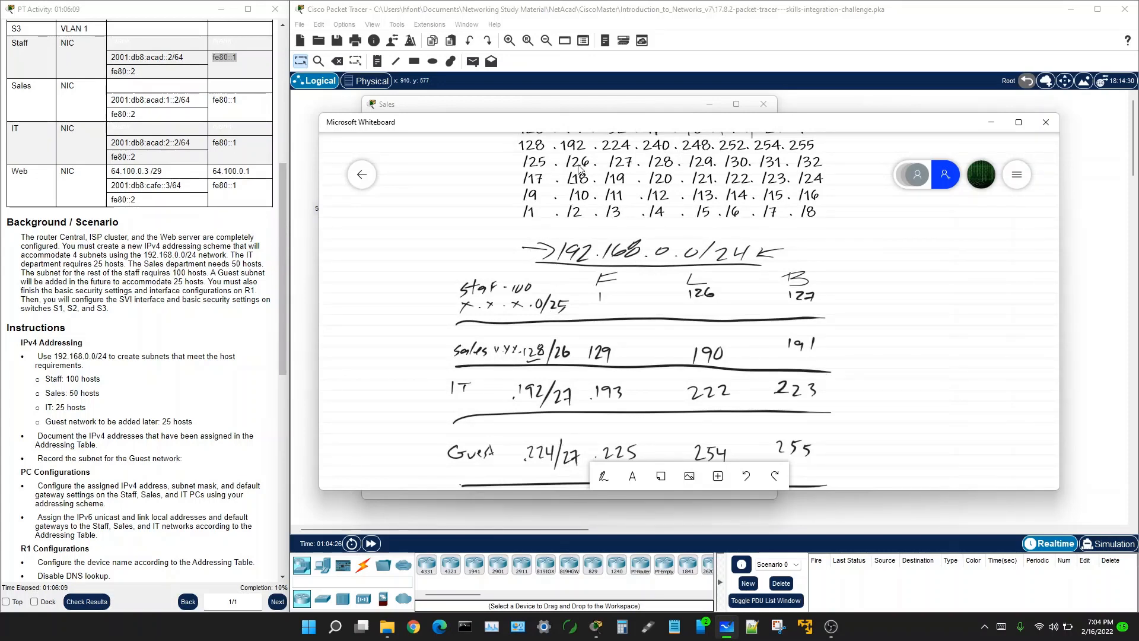
pyautogui.scroll(-2, 881, 243)
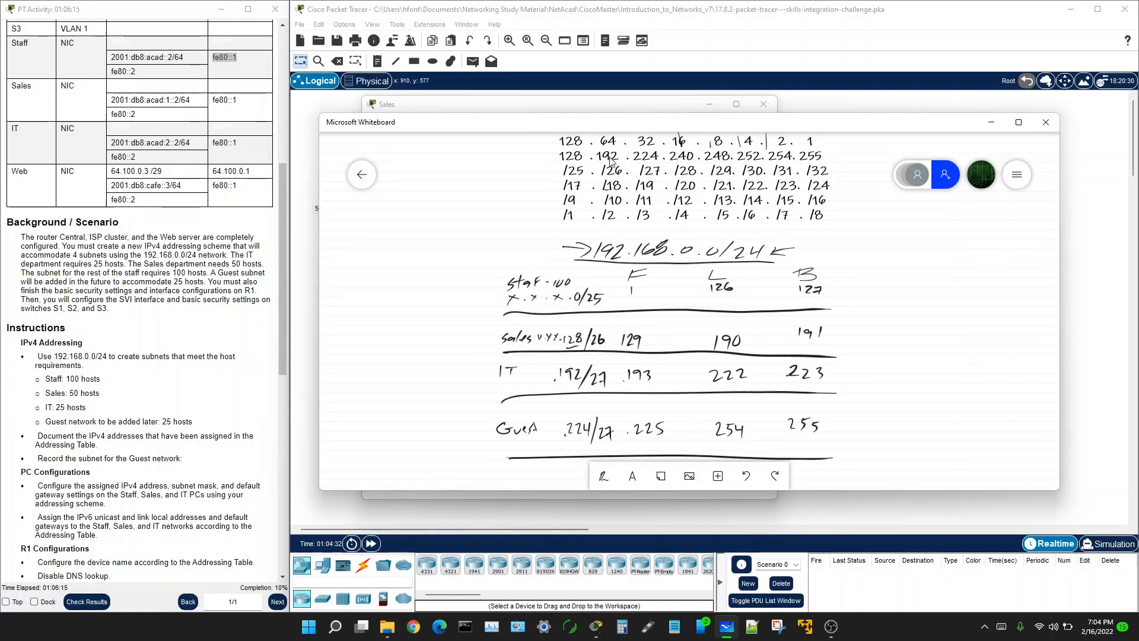
pyautogui.moveTo(619, 127); pyautogui.dragTo(1138, 138)
# Step: Set the Sales PC subnet mask to 255.255.255.192 and default gateway to 192.168.0.129
pyautogui.click(553, 238)
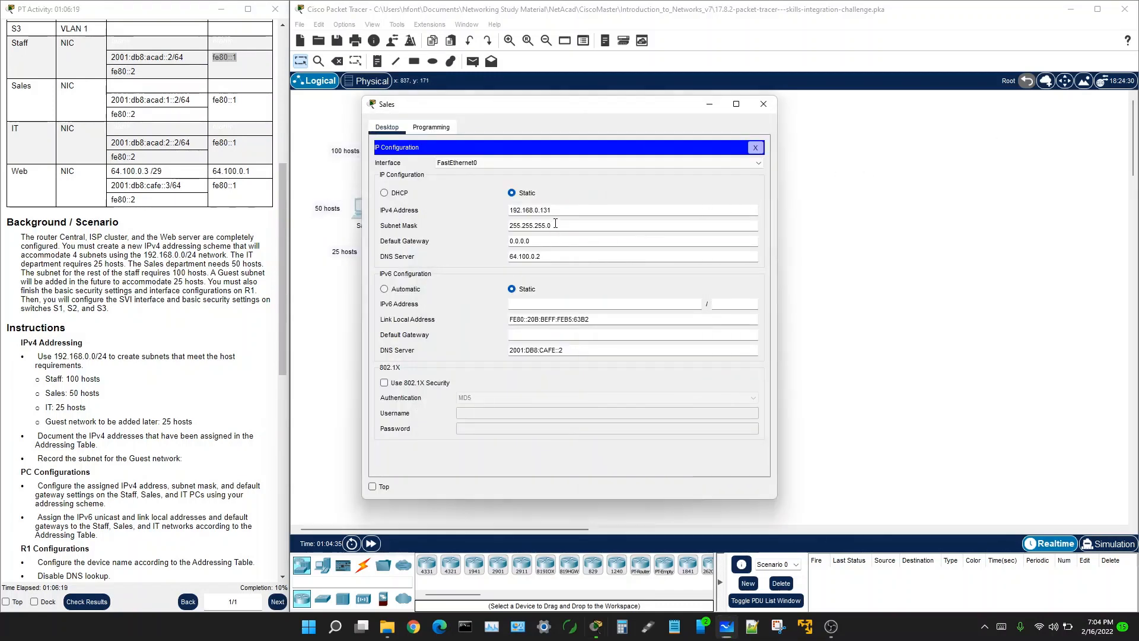
pyautogui.write('19')
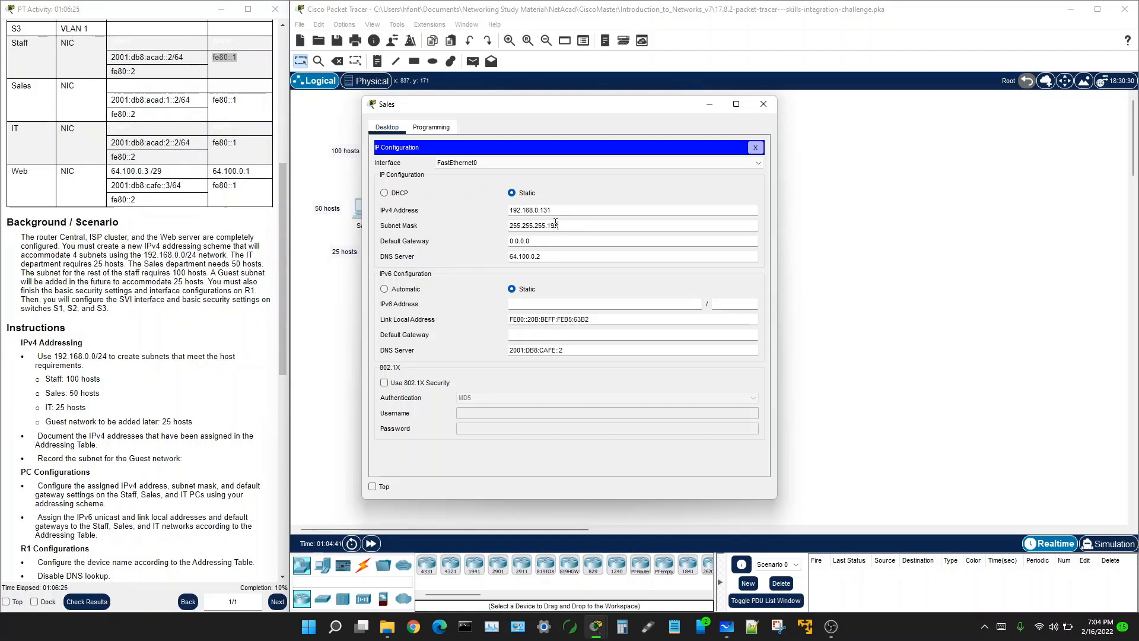
pyautogui.write('2')
pyautogui.moveTo(533, 241); pyautogui.dragTo(507, 247)
pyautogui.write('192.168.0')
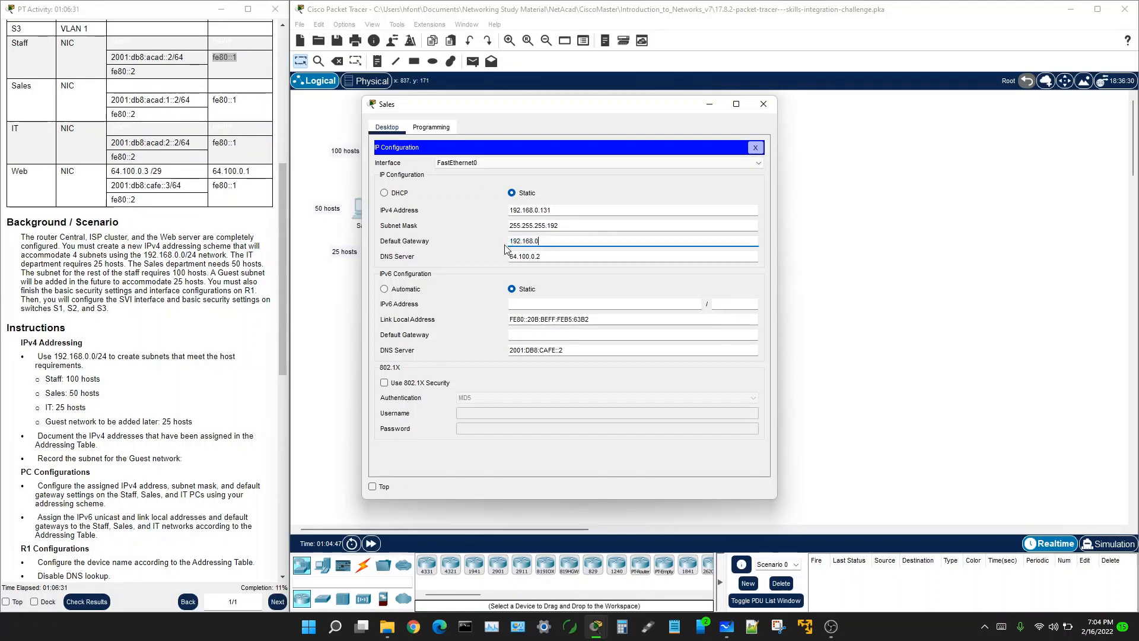
pyautogui.write('.')
pyautogui.write('29')
# Step: Copy the Sales IPv6 address from the activity's Addressing Table
pyautogui.click(112, 98)
pyautogui.moveTo(113, 98); pyautogui.dragTo(178, 99)
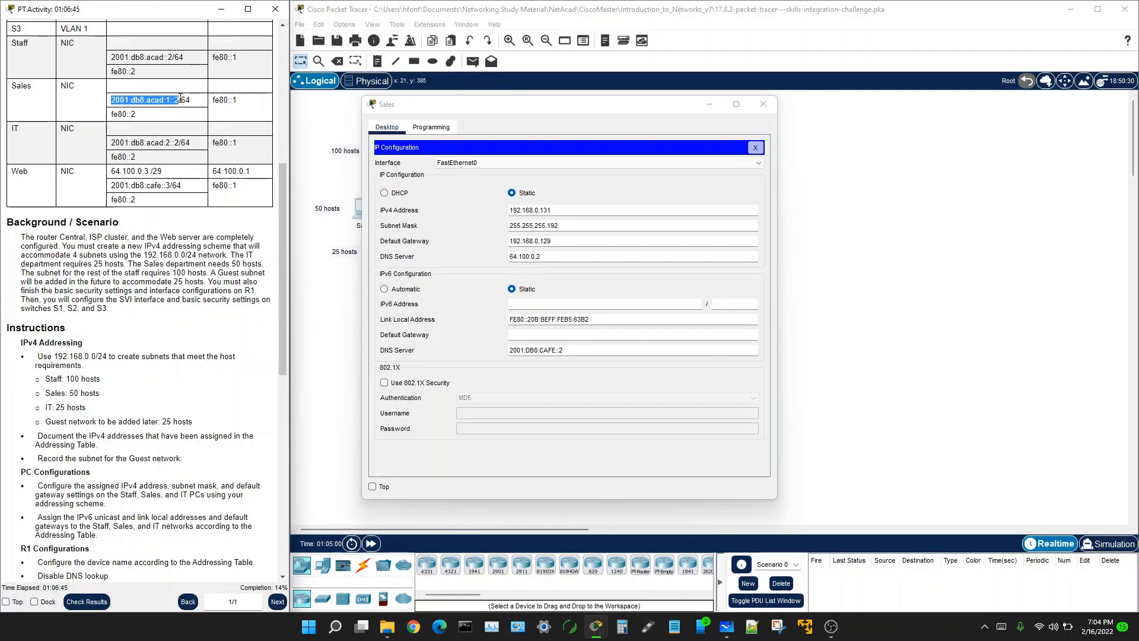
pyautogui.rightClick(180, 100)
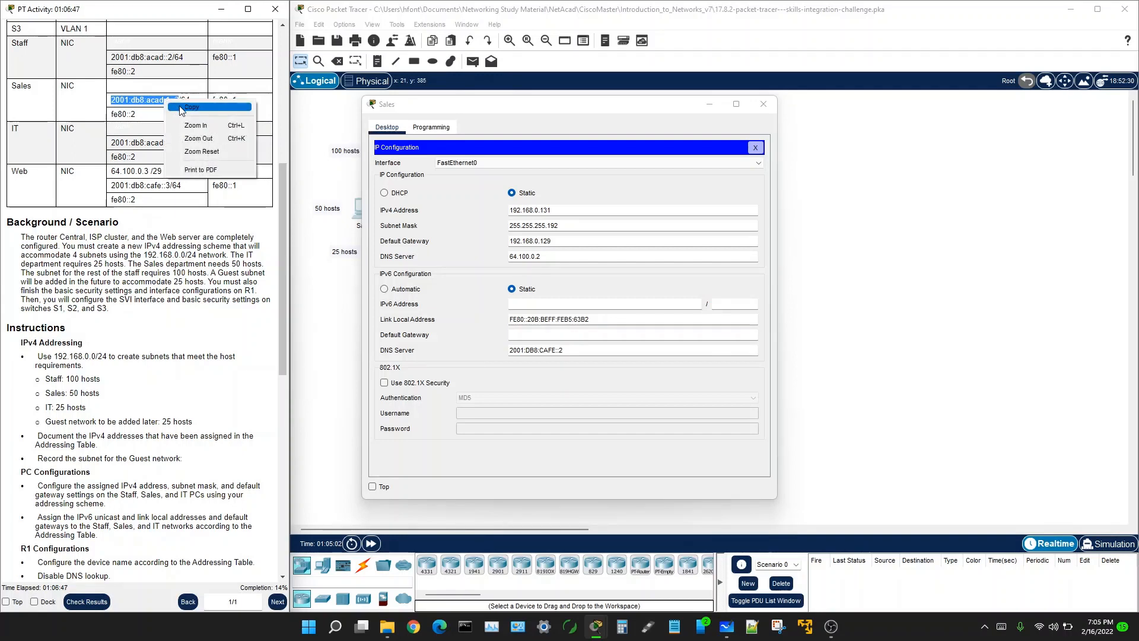
pyautogui.click(234, 141)
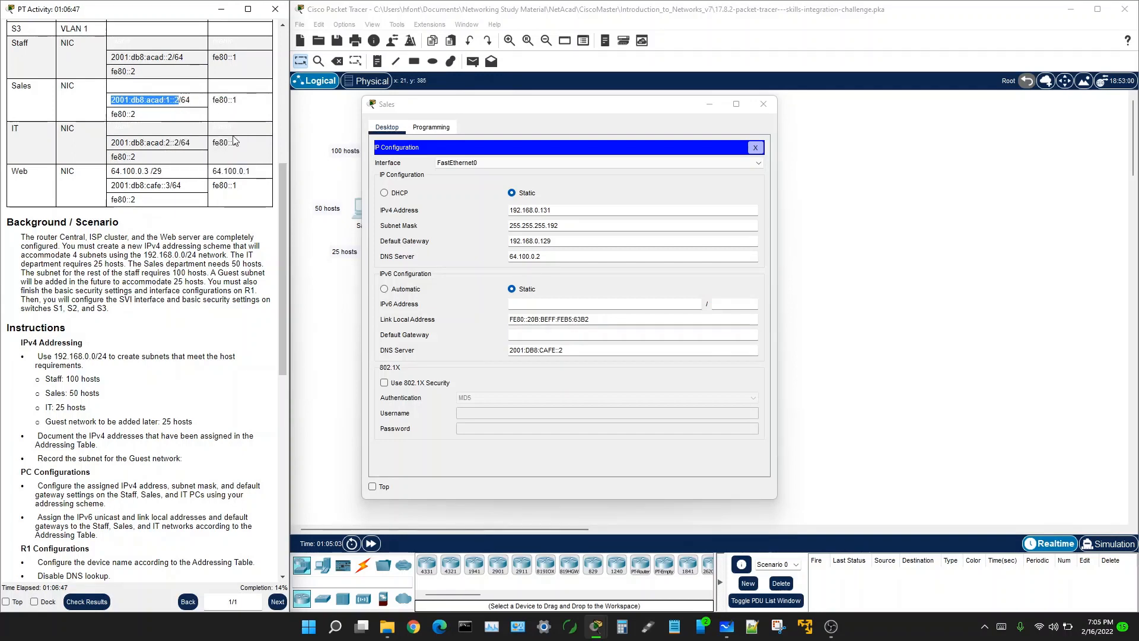
# Step: Paste 2001:db8:acad:1::2 with prefix 64, trim the link-local address to FE80::2, and set gateway fe80::1
pyautogui.click(519, 303)
pyautogui.rightClick(519, 304)
pyautogui.click(544, 369)
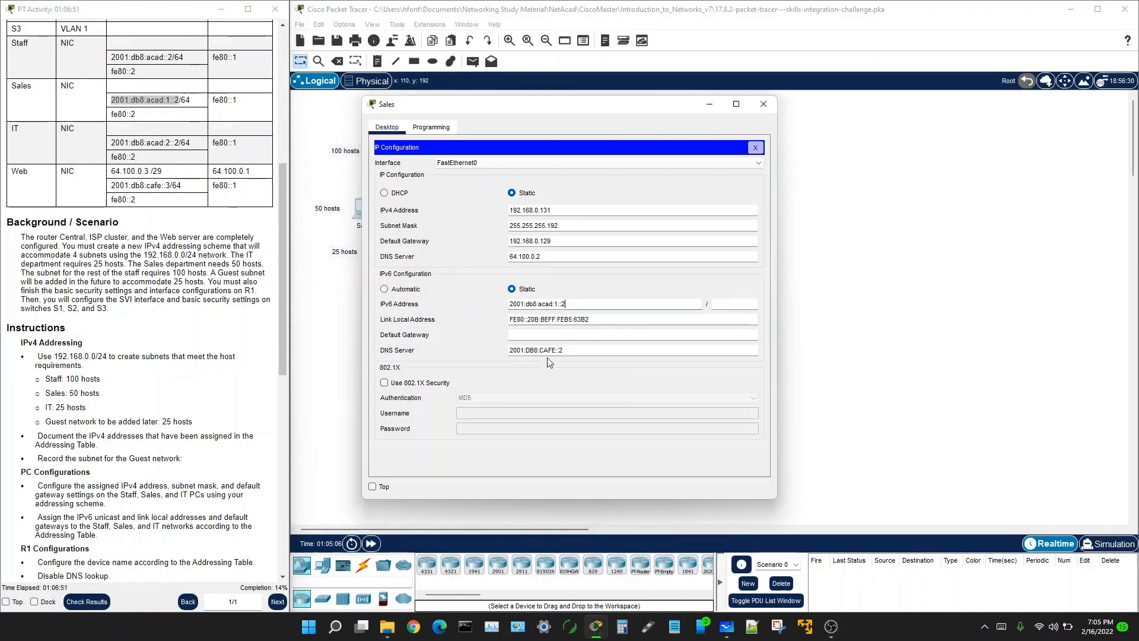
pyautogui.click(728, 303)
pyautogui.write('64')
pyautogui.moveTo(530, 320); pyautogui.dragTo(594, 320)
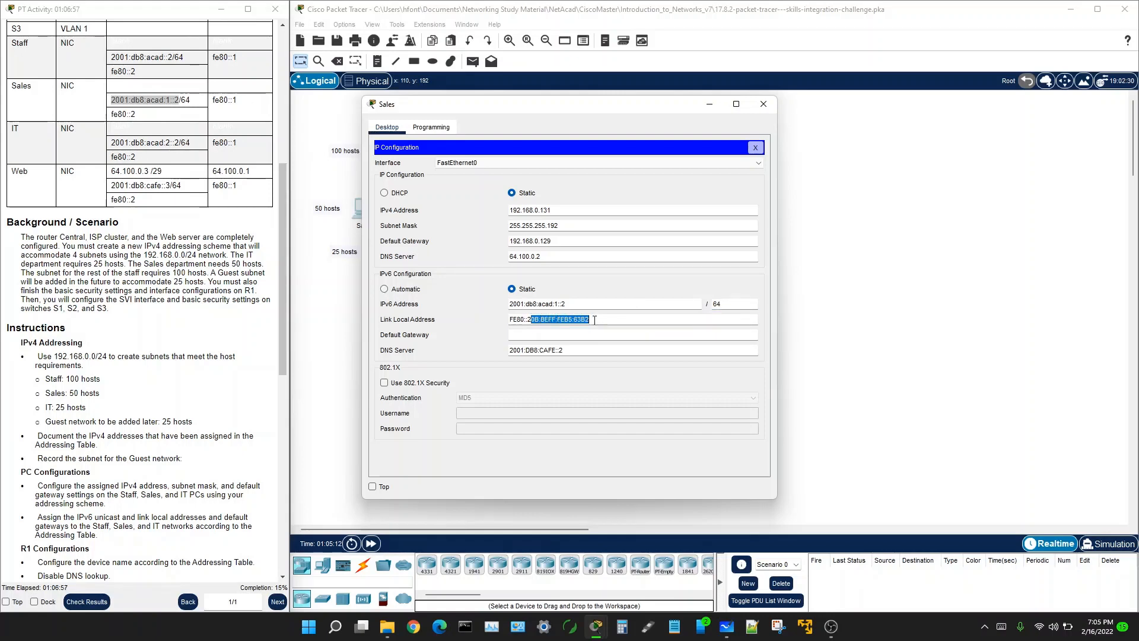
pyautogui.press('BackSpace')
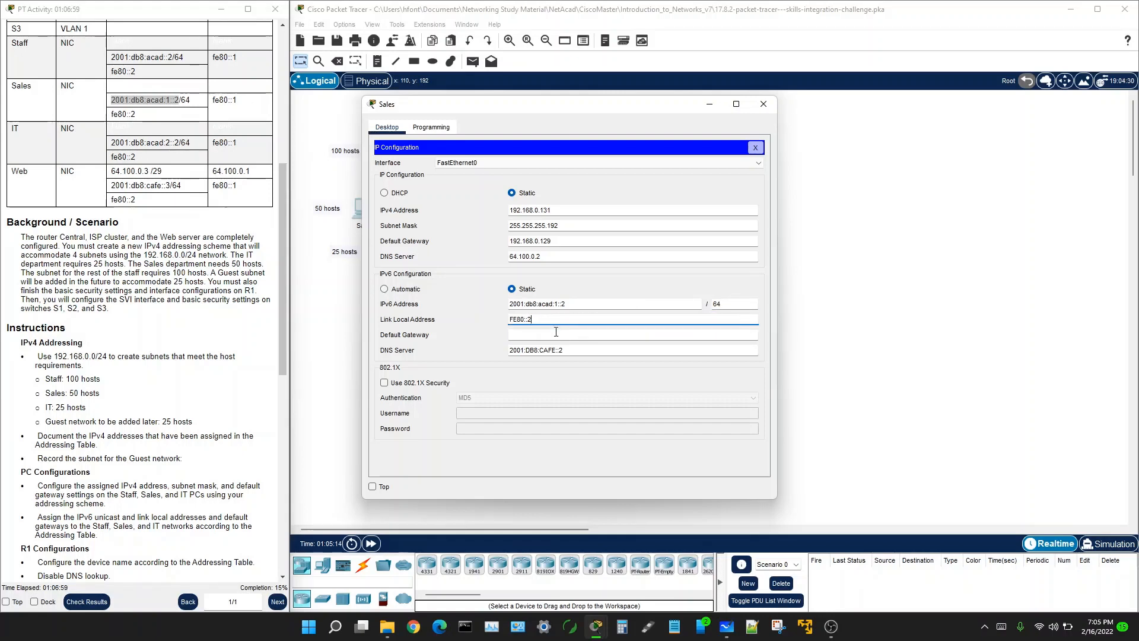
pyautogui.click(535, 335)
pyautogui.write('fe80::1')
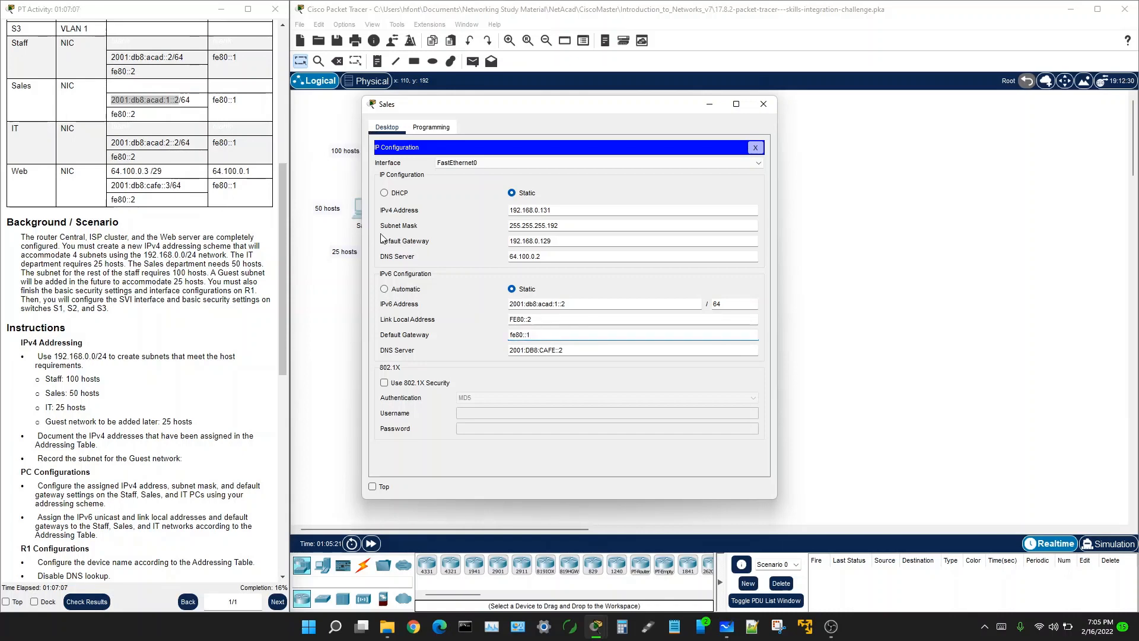
pyautogui.click(890, 219)
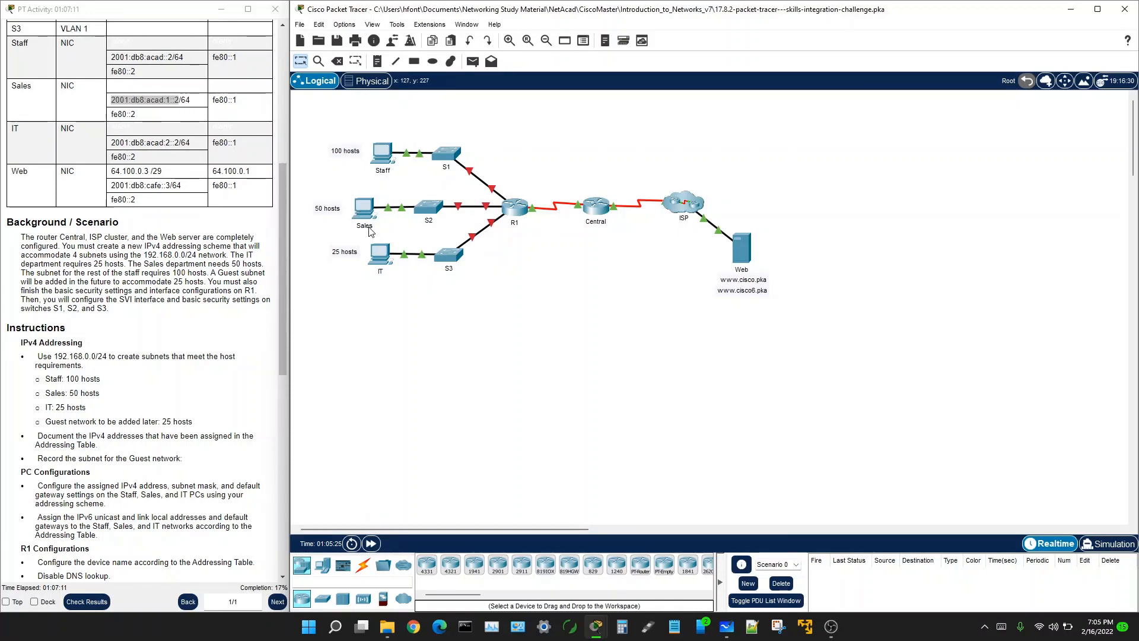
# Step: Reopen and close the Staff and Sales PC configurations to double-check them
pyautogui.click(384, 158)
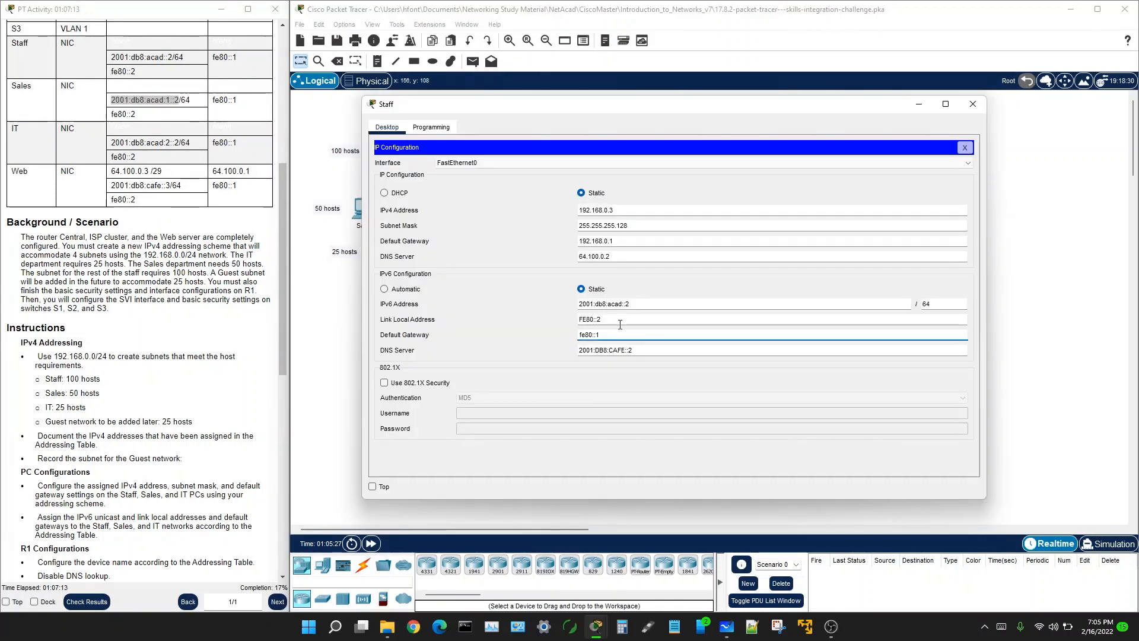
pyautogui.click(973, 104)
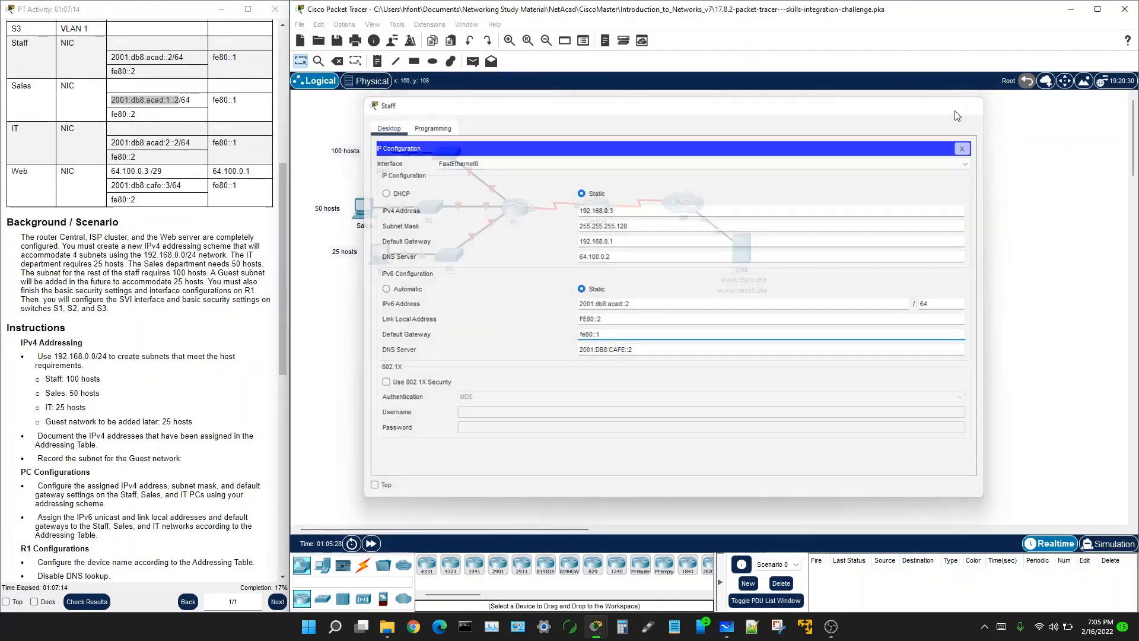
pyautogui.click(364, 208)
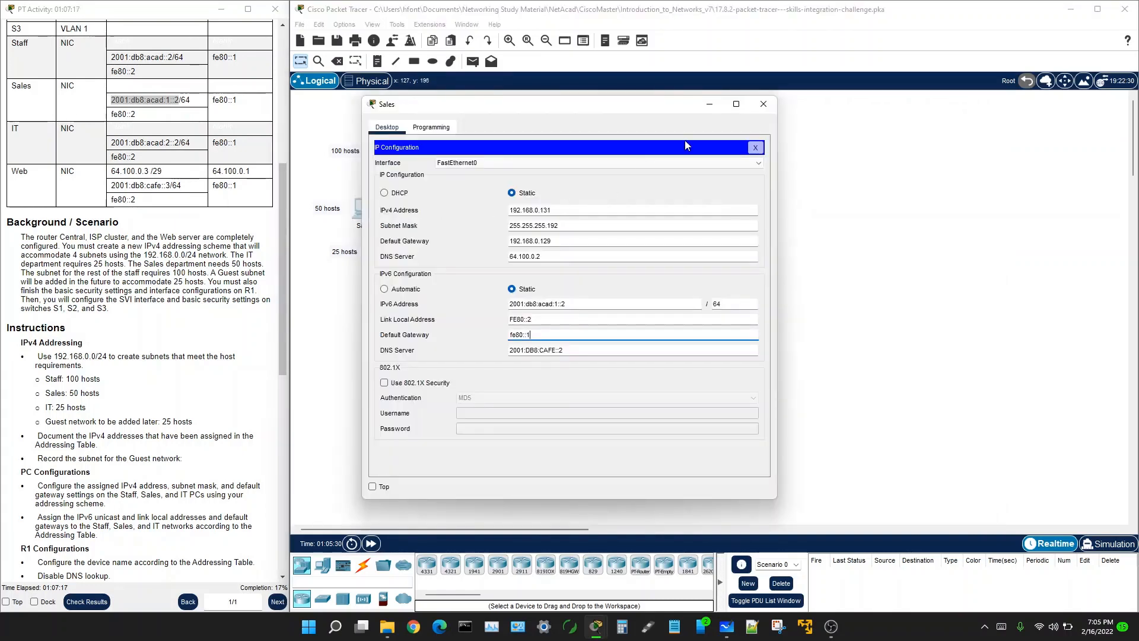
pyautogui.click(763, 104)
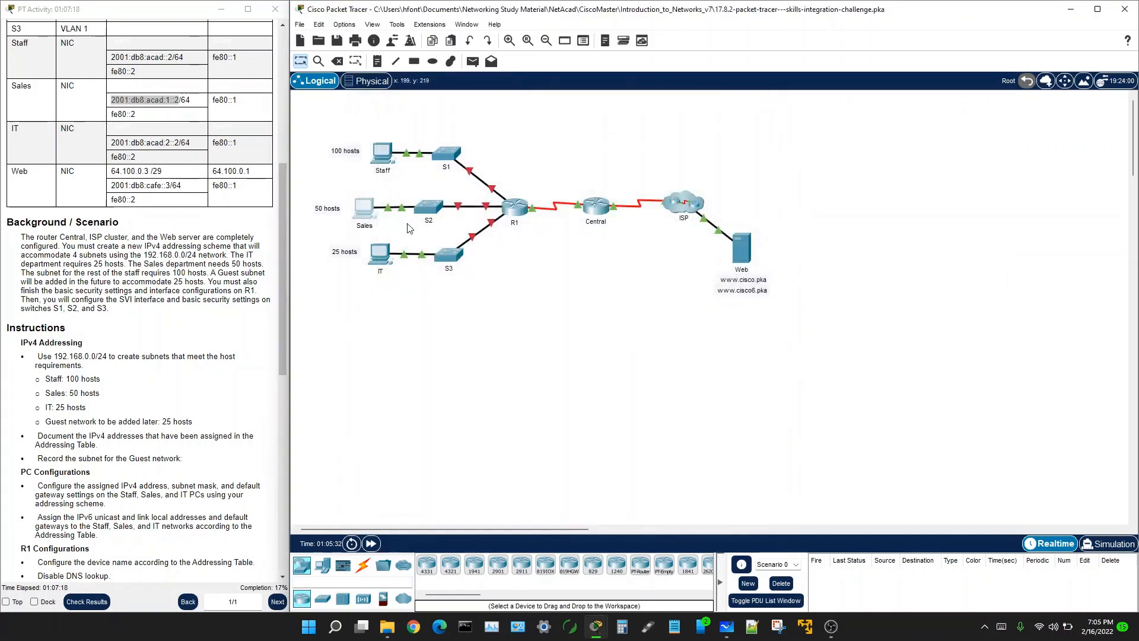
# Step: Open the IT PC's IP Configuration and pull the whiteboard chart showing IT .192/27 into view
pyautogui.click(380, 254)
pyautogui.click(405, 171)
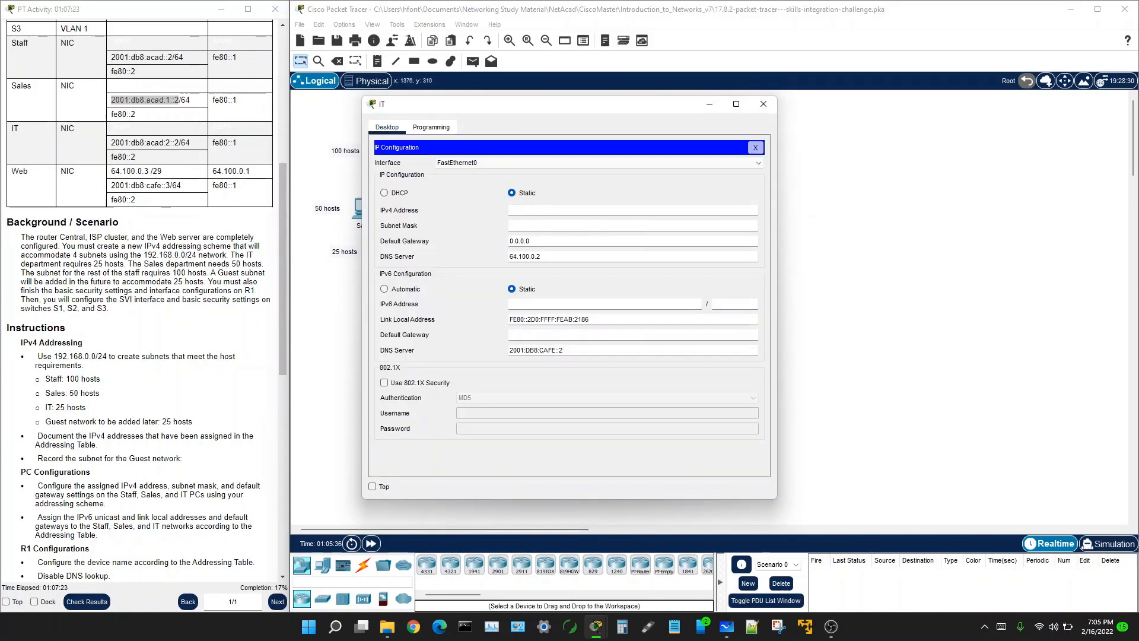
pyautogui.click(727, 627)
pyautogui.moveTo(1045, 118); pyautogui.dragTo(662, 86)
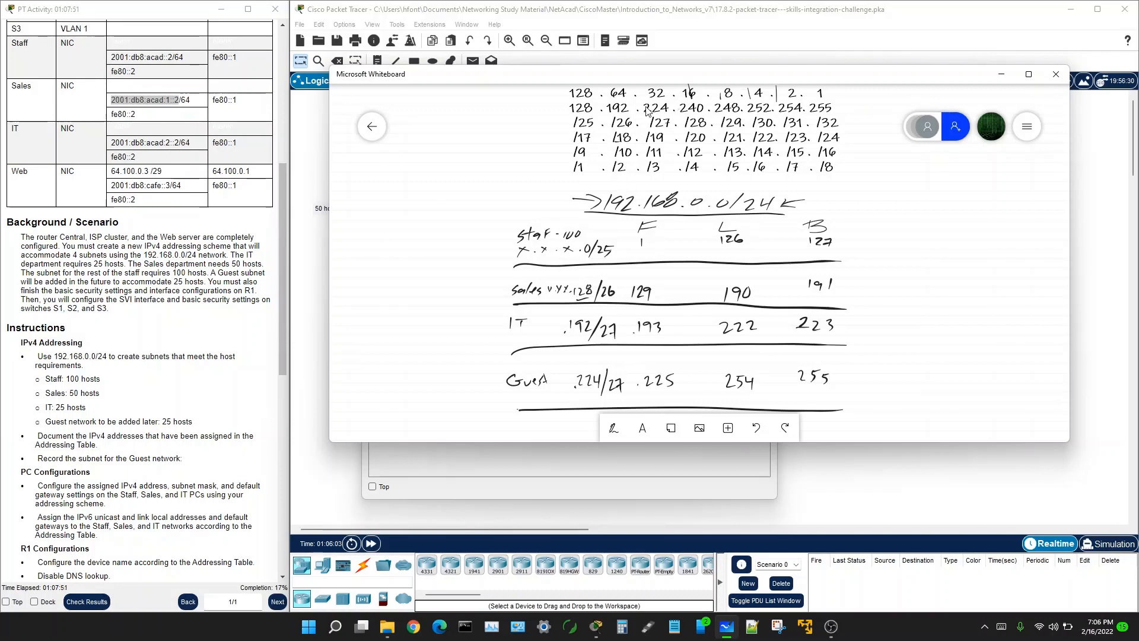
# Step: Give the IT PC IPv4 192.168.0.195 and mask 255.255.255.224, then begin the 192.168.0.193 gateway
pyautogui.moveTo(688, 75); pyautogui.dragTo(1138, 199)
pyautogui.click(516, 210)
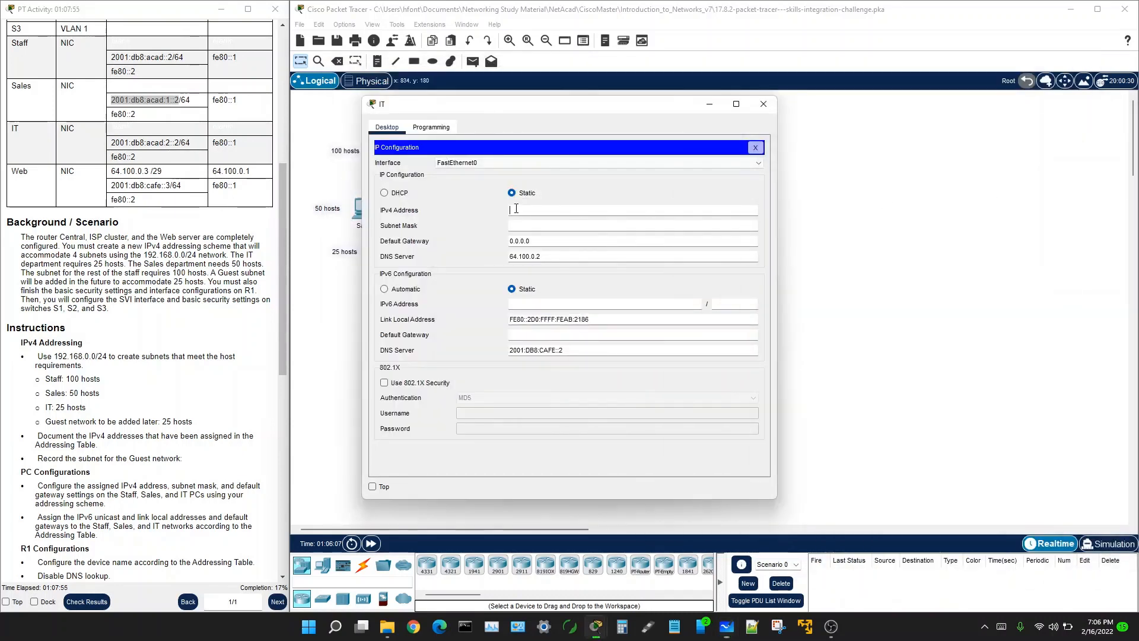
pyautogui.write('192.168.0.195')
pyautogui.click(511, 224)
pyautogui.write('255.255.2')
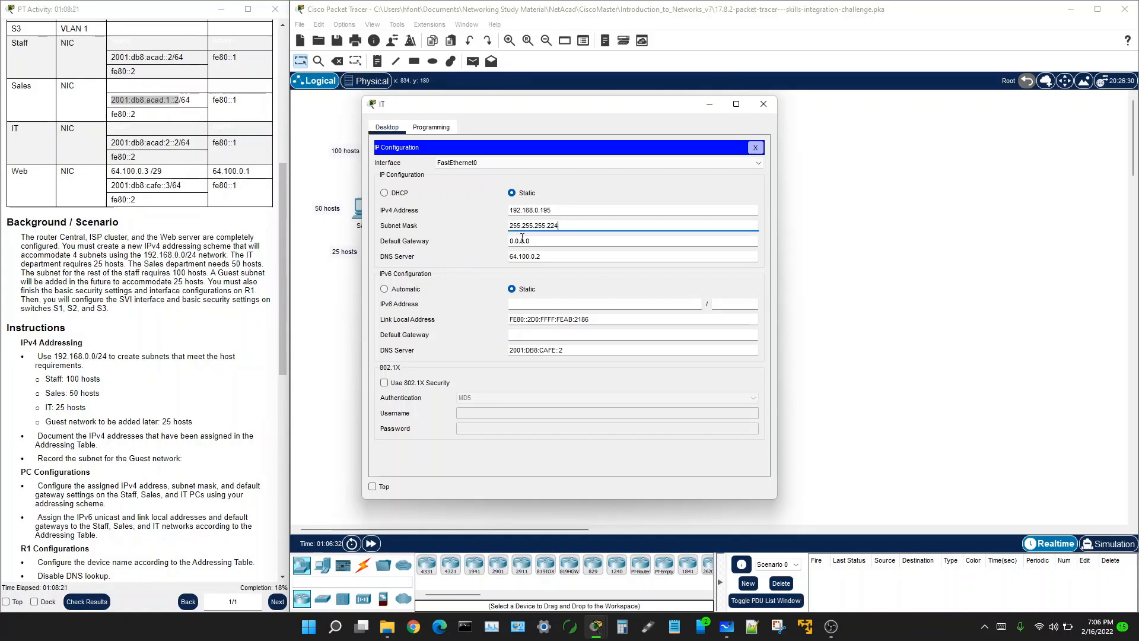
pyautogui.press('Tab')
pyautogui.write('192.168.0.')
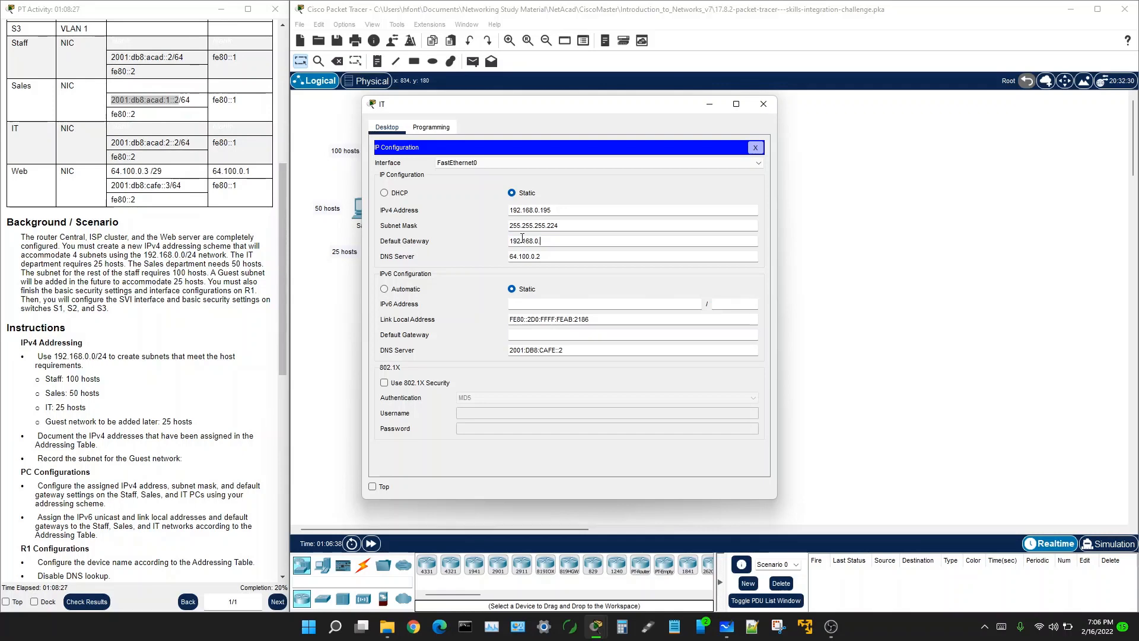
pyautogui.write('193')
# Step: Copy 2001:db8:acad:2::2 from the Addressing Table into the IT PC's IPv6 Address field
pyautogui.click(113, 142)
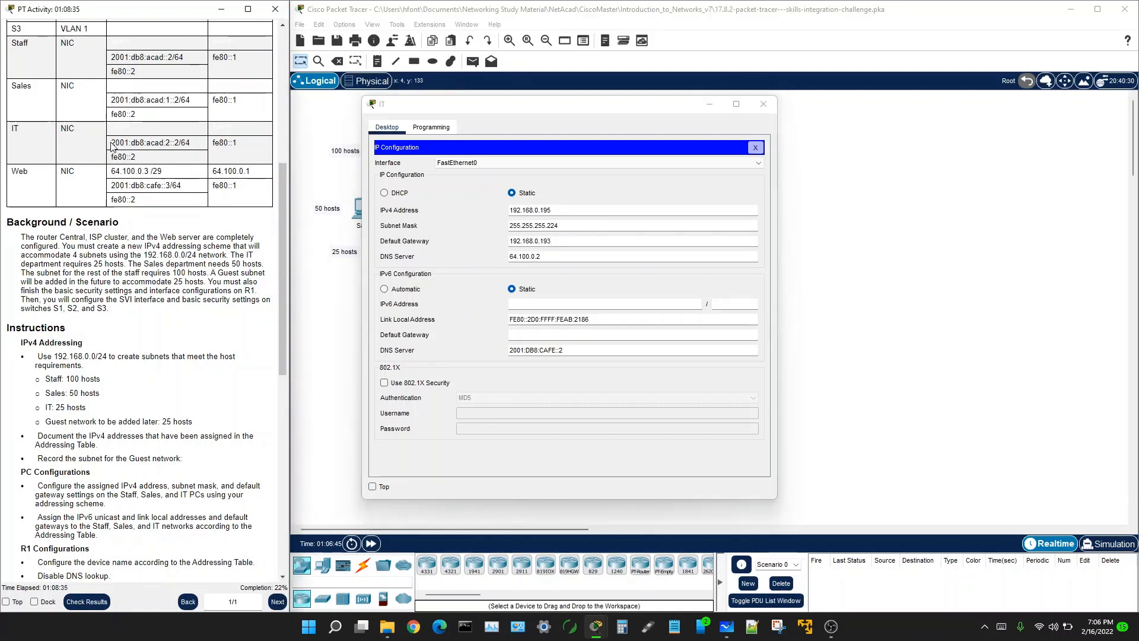
pyautogui.moveTo(112, 142); pyautogui.dragTo(178, 145)
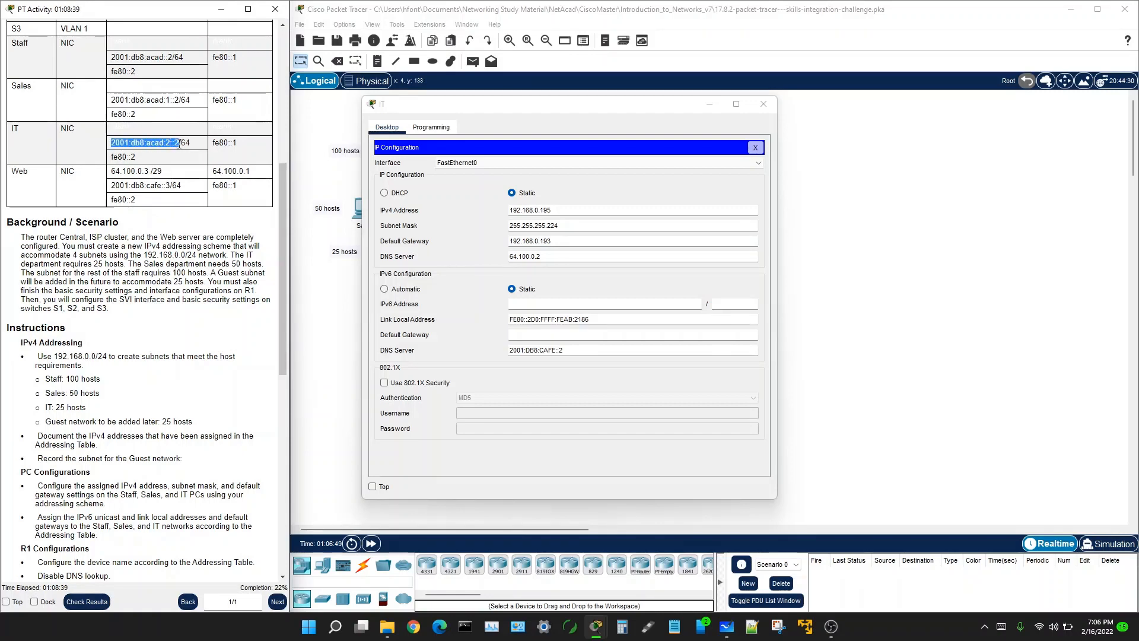
pyautogui.rightClick(170, 144)
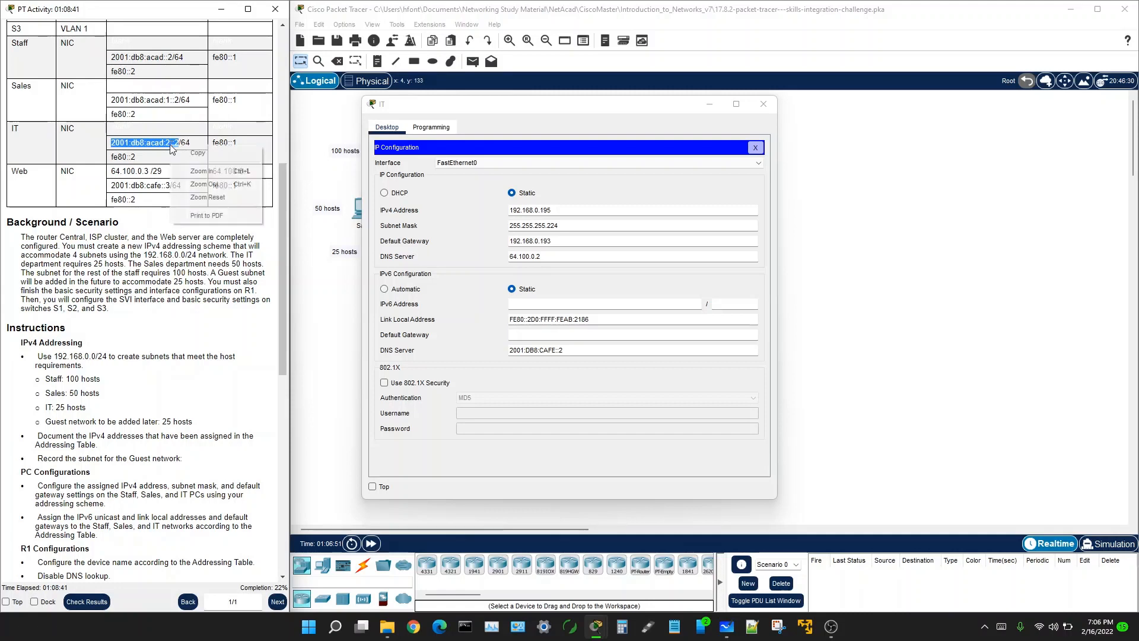
pyautogui.click(191, 154)
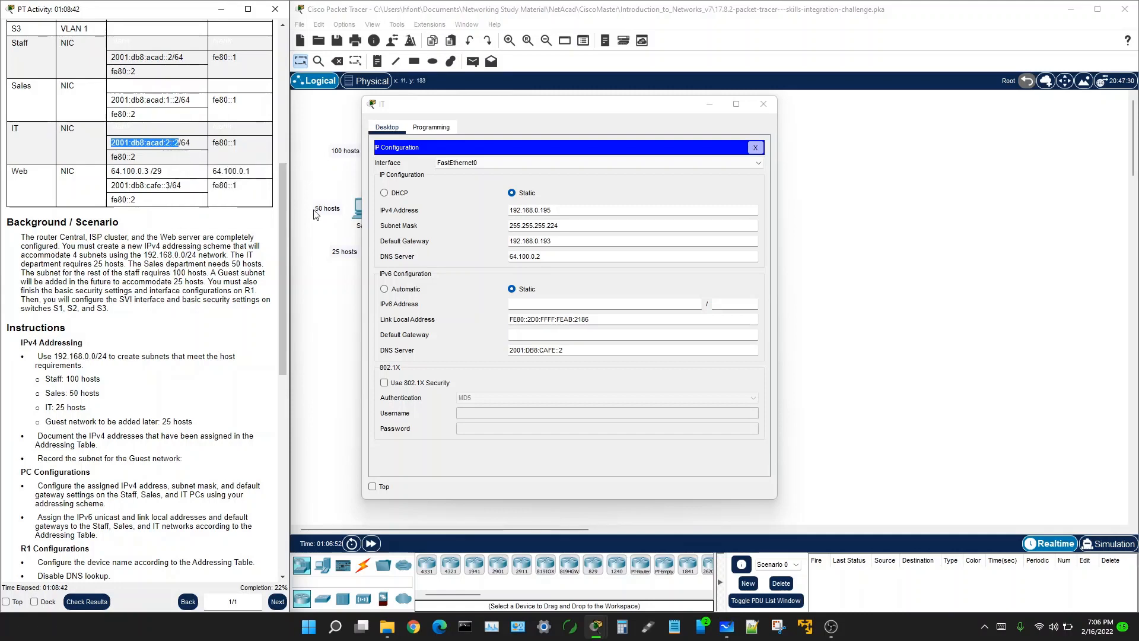
pyautogui.click(520, 307)
pyautogui.rightClick(519, 307)
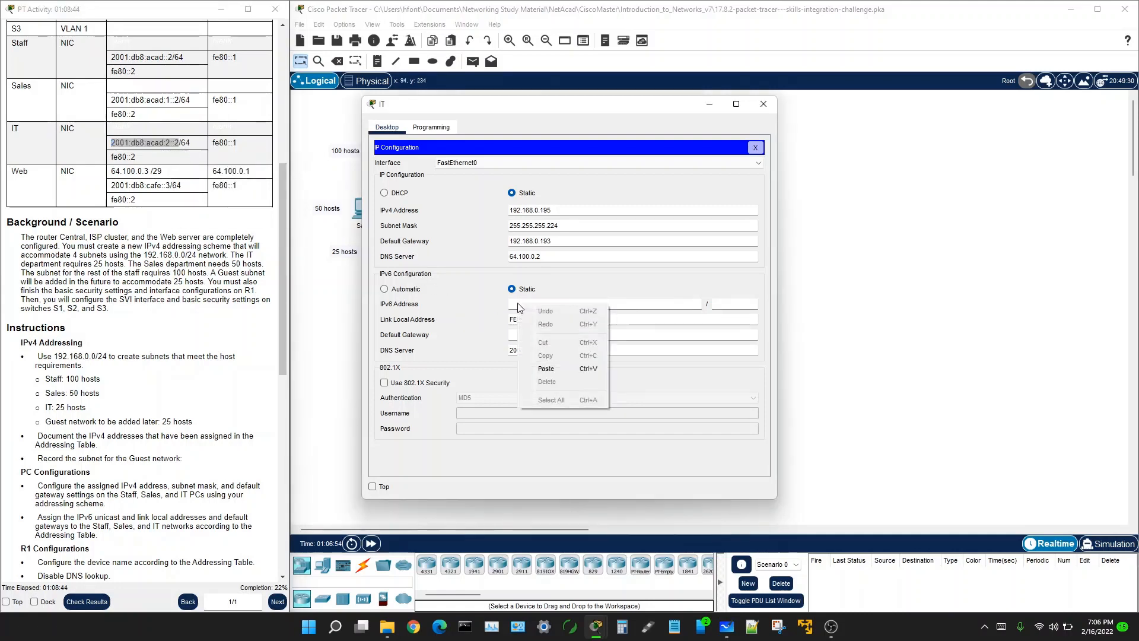
pyautogui.click(547, 367)
# Step: Set prefix 64, trim link-local to FE80::2, enter gateway fe80::1, and close the IT PC
pyautogui.click(724, 302)
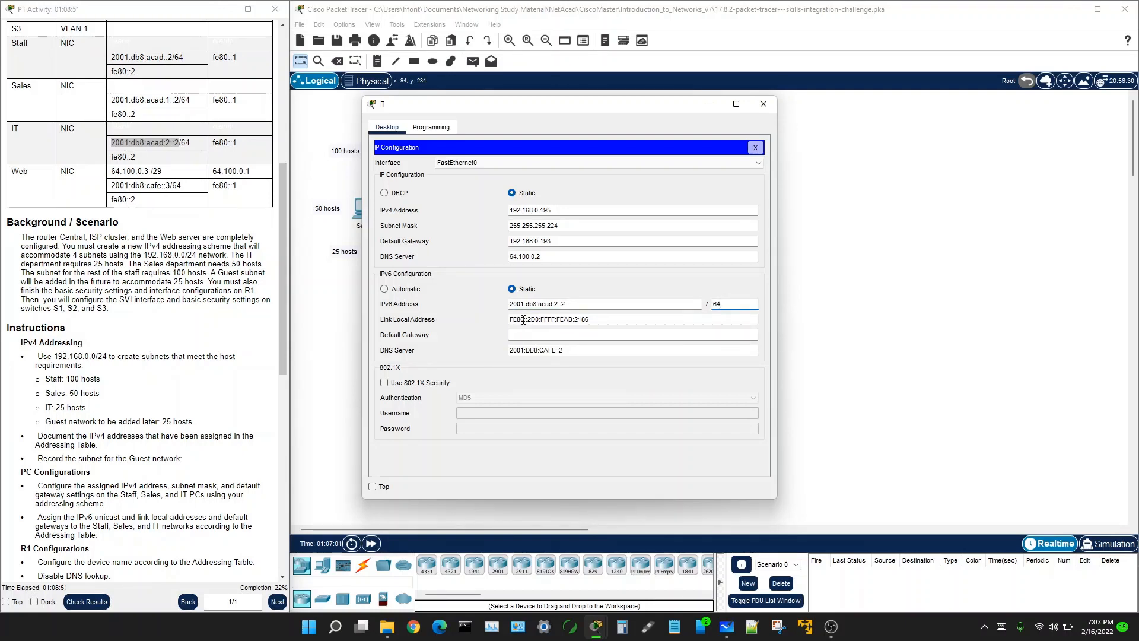
pyautogui.moveTo(532, 319); pyautogui.dragTo(596, 316)
pyautogui.press('BackSpace')
pyautogui.write('fe80::1')
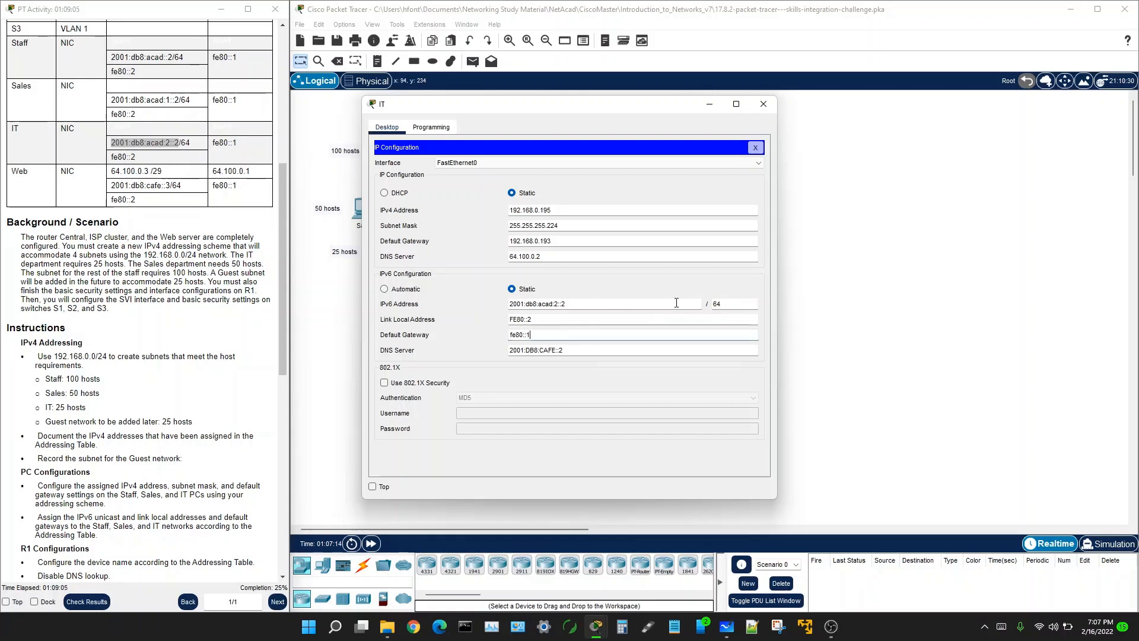
pyautogui.click(829, 251)
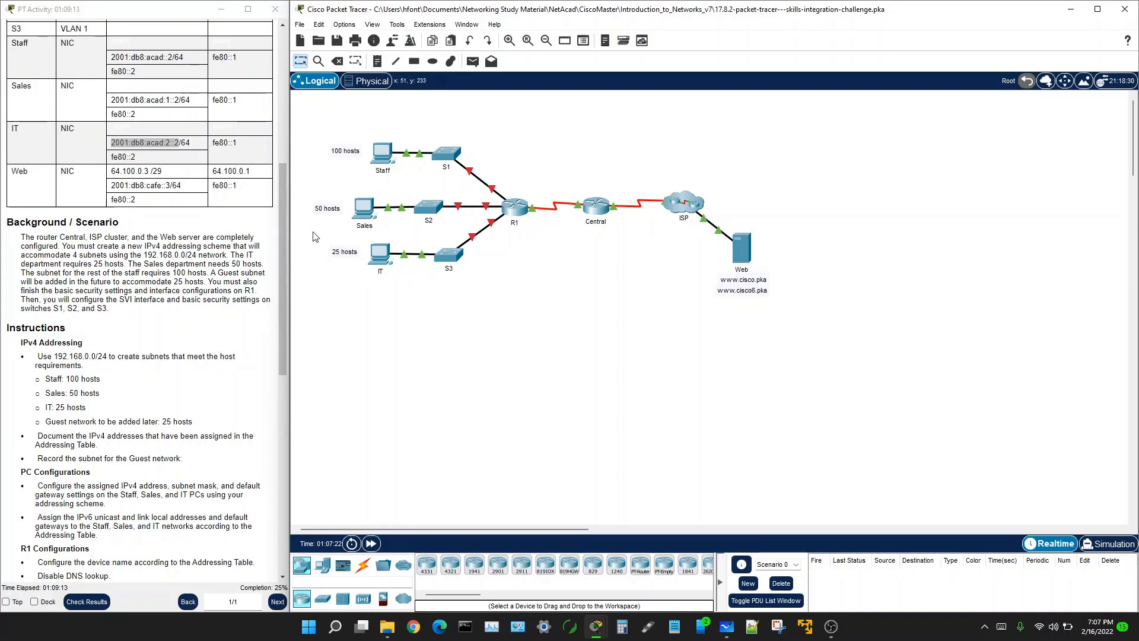
# Step: Open router R1's CLI and widen its window for longer command lines
pyautogui.scroll(-5, 128, 360)
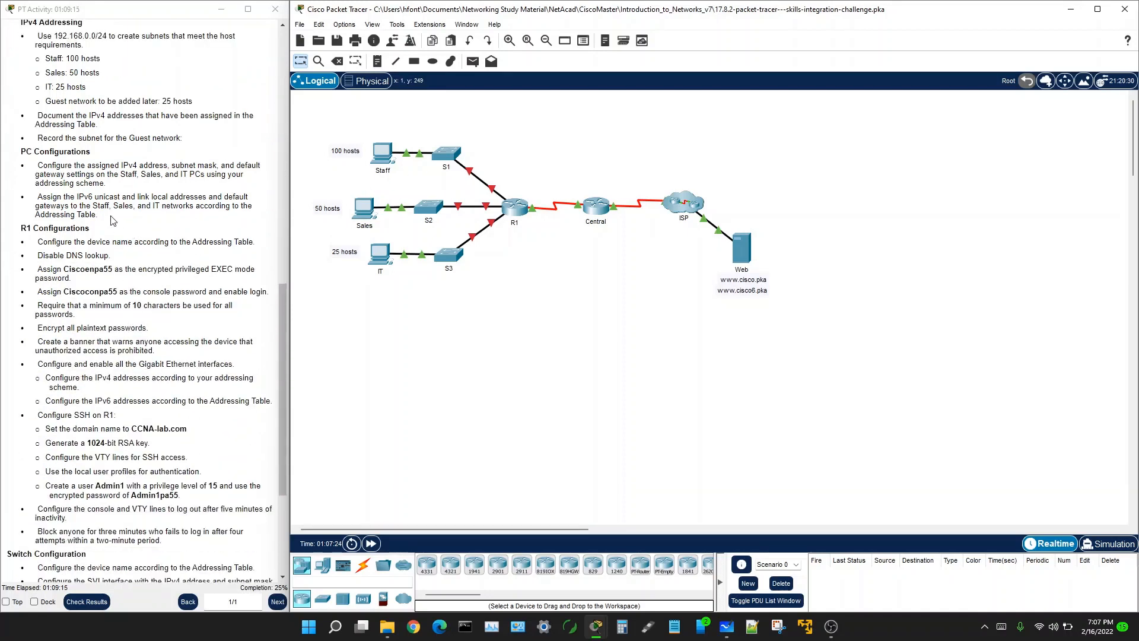
pyautogui.scroll(-3, 114, 221)
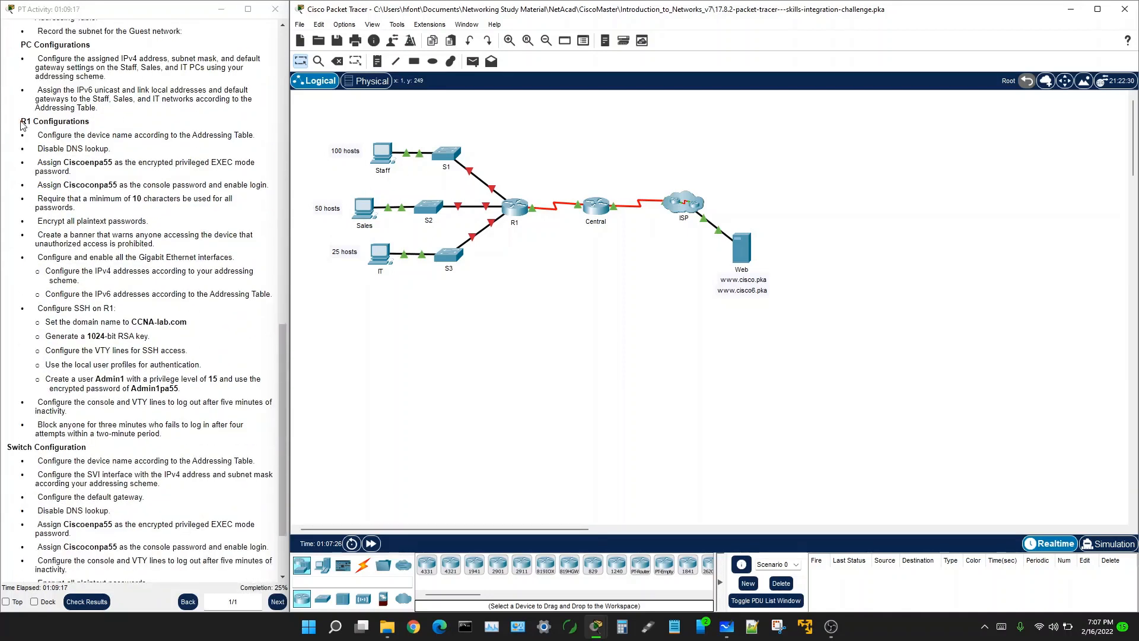
pyautogui.moveTo(22, 122); pyautogui.dragTo(111, 128)
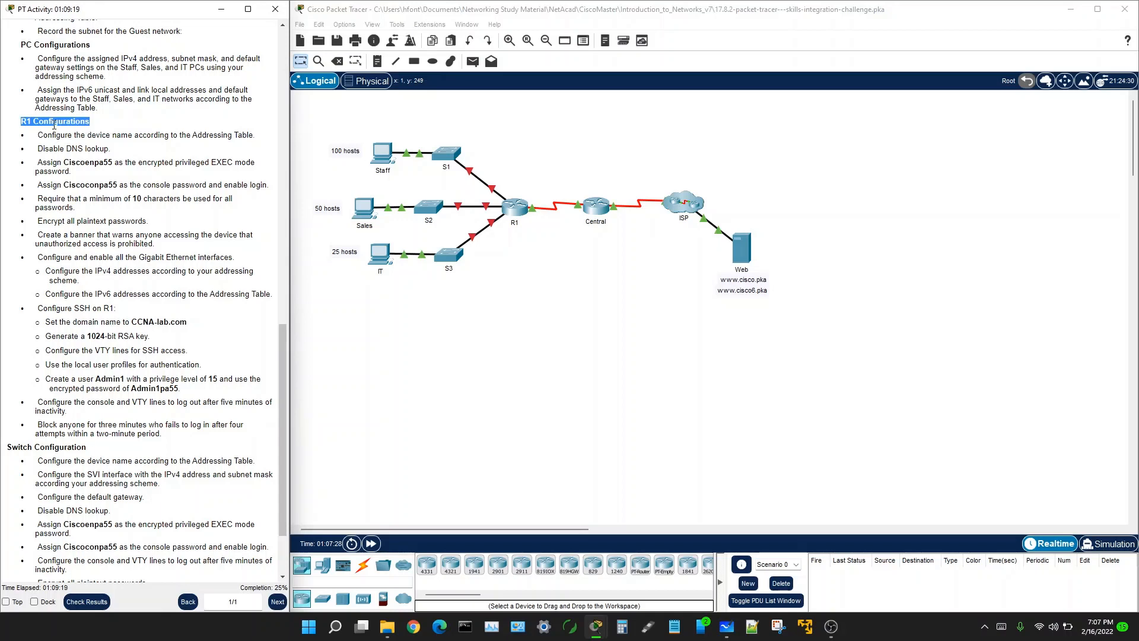
pyautogui.click(513, 209)
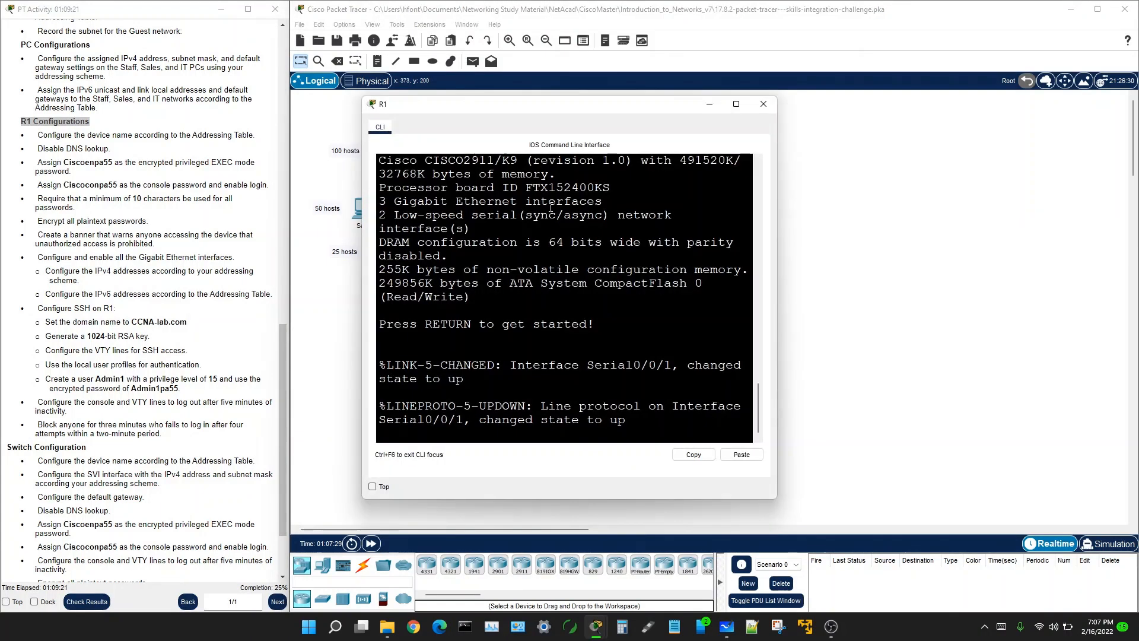
pyautogui.moveTo(776, 286); pyautogui.dragTo(1117, 285)
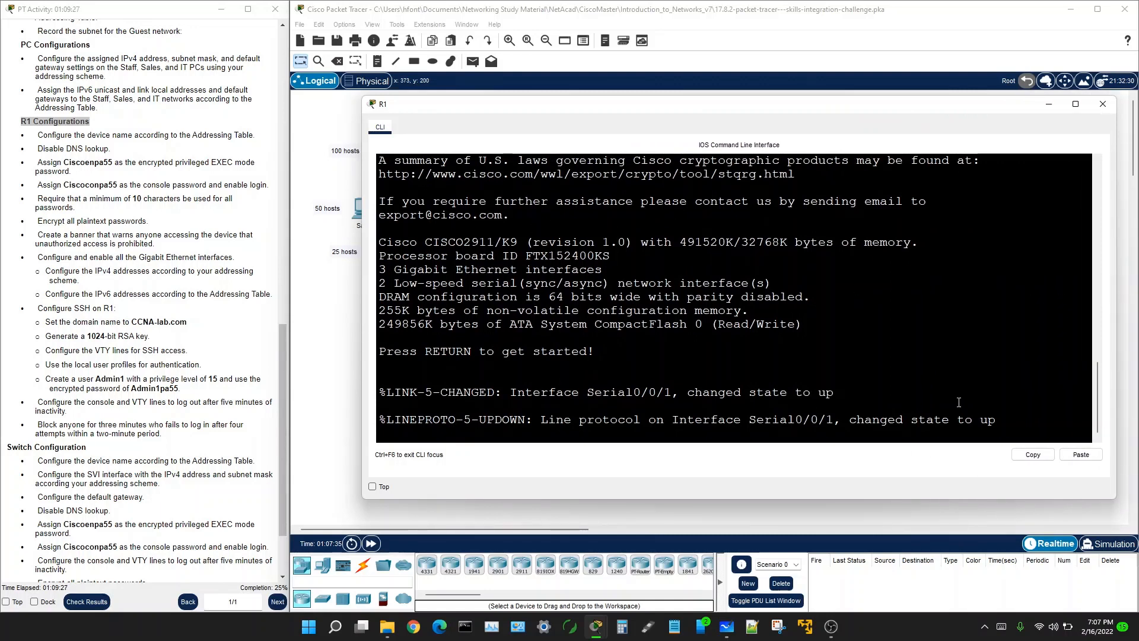
# Step: Enter privileged mode with 'en', then global configuration with 'conf t'
pyautogui.press('Return')
pyautogui.press('Return')
pyautogui.press('Return')
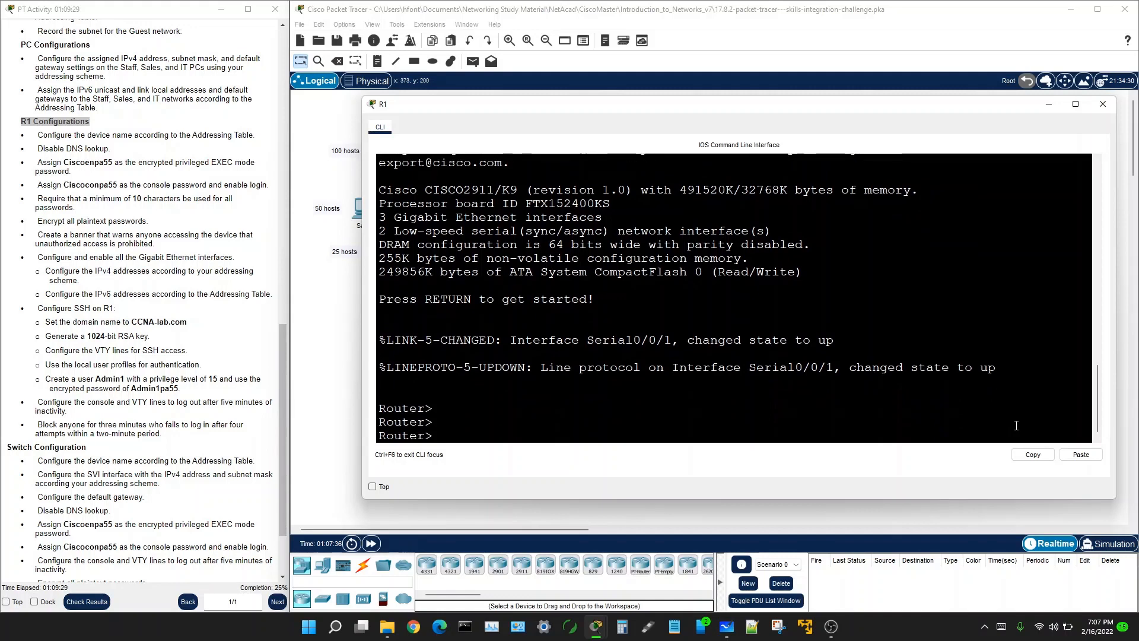
pyautogui.write('en')
pyautogui.press('Return')
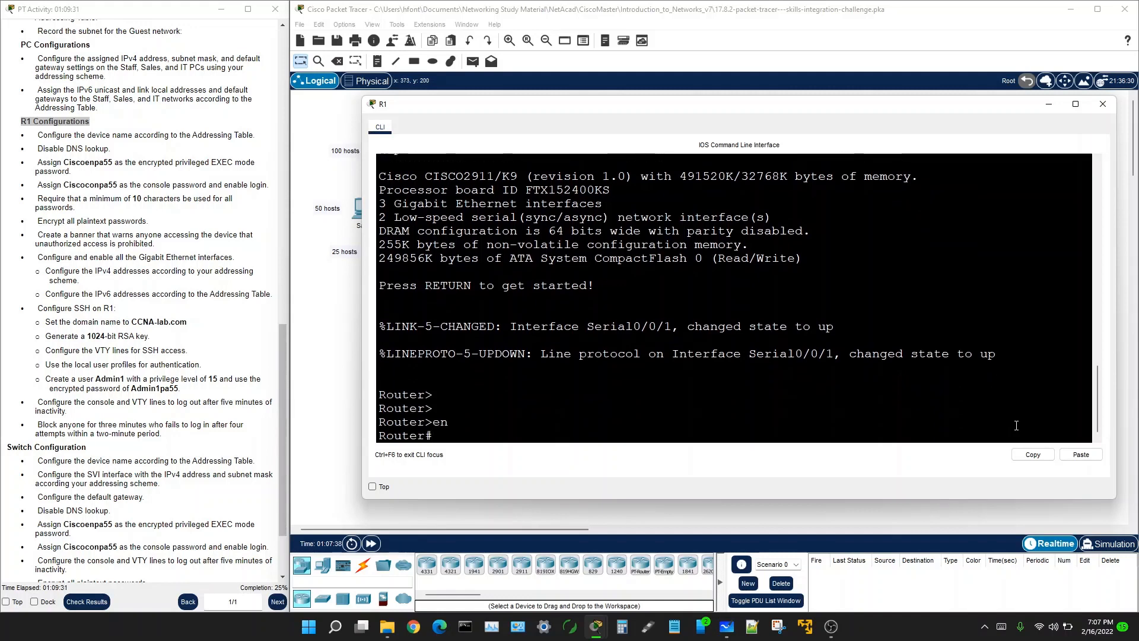
pyautogui.write('con')
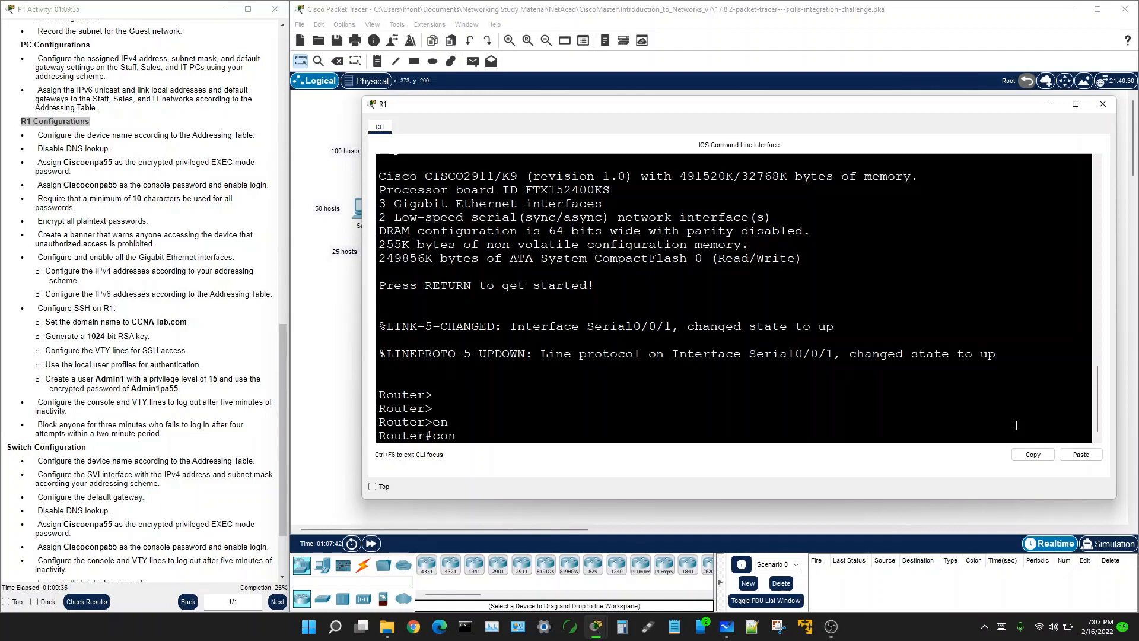
pyautogui.write('f t')
pyautogui.press('Return')
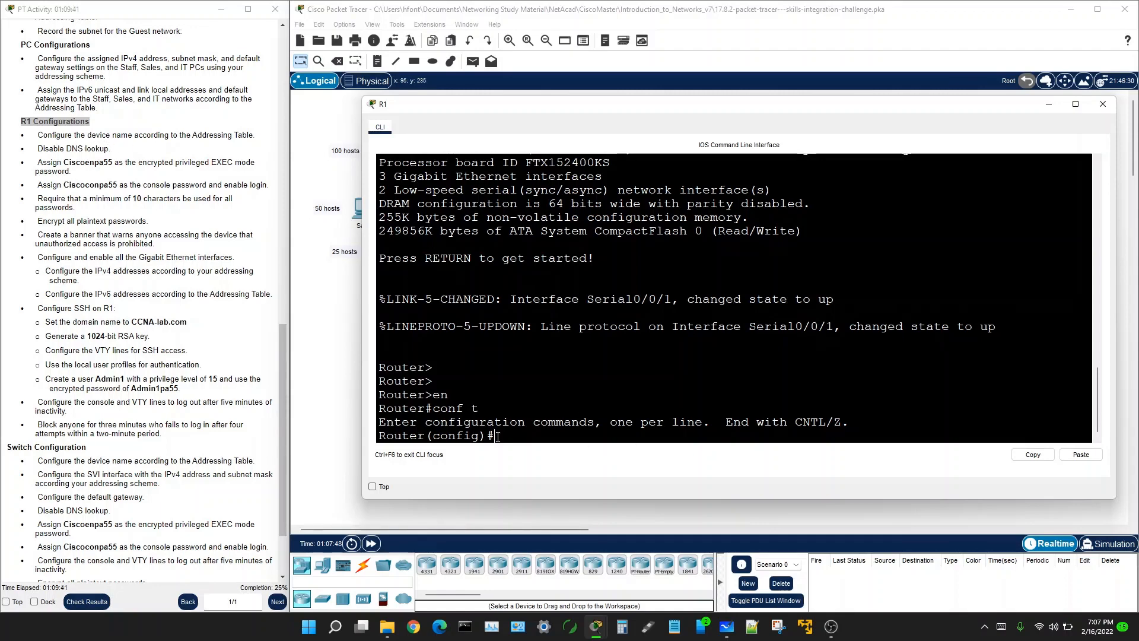
# Step: Enter 'hostname R1' and 'no ip domain-lookup' on the router
pyautogui.write('ho')
pyautogui.press('Tab')
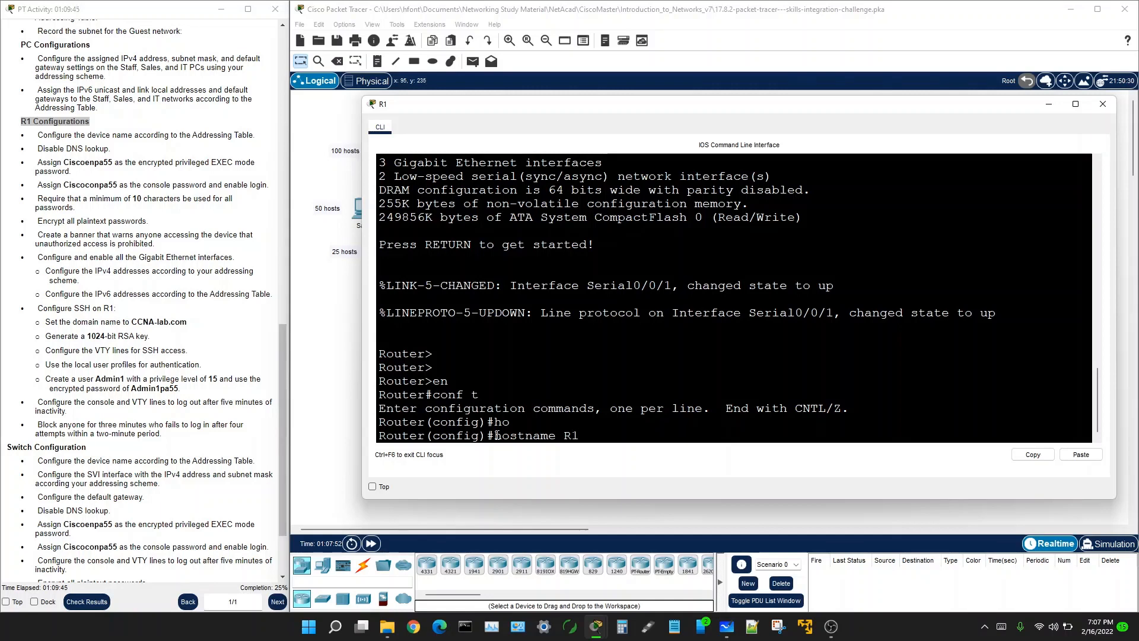
pyautogui.write('R1')
pyautogui.press('Return')
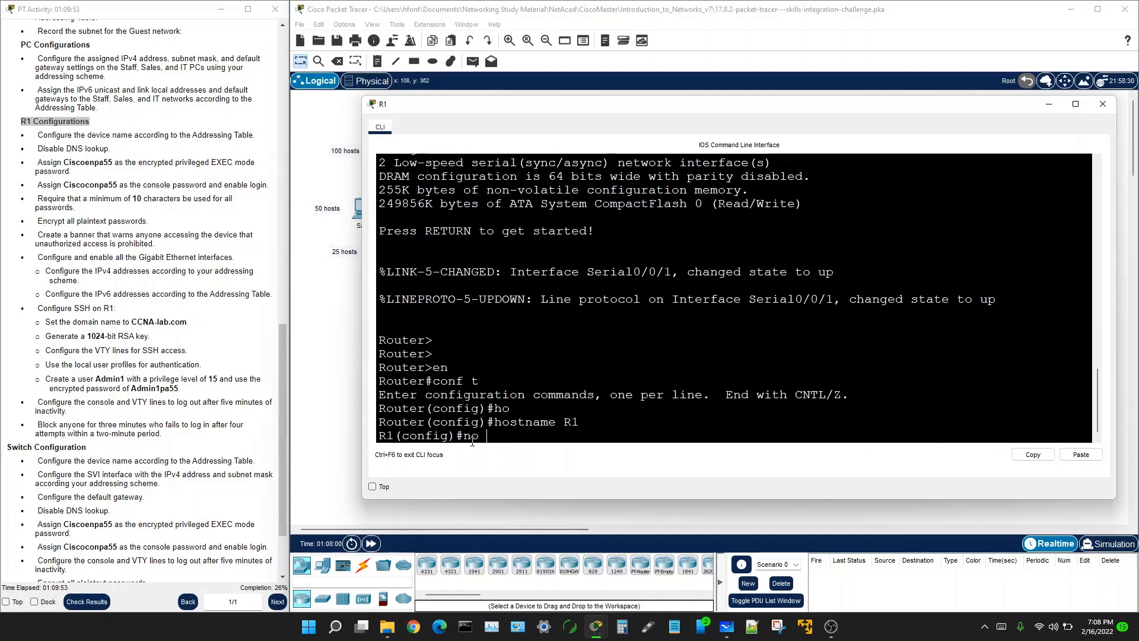
pyautogui.write('ip domain-lo')
pyautogui.press('Tab')
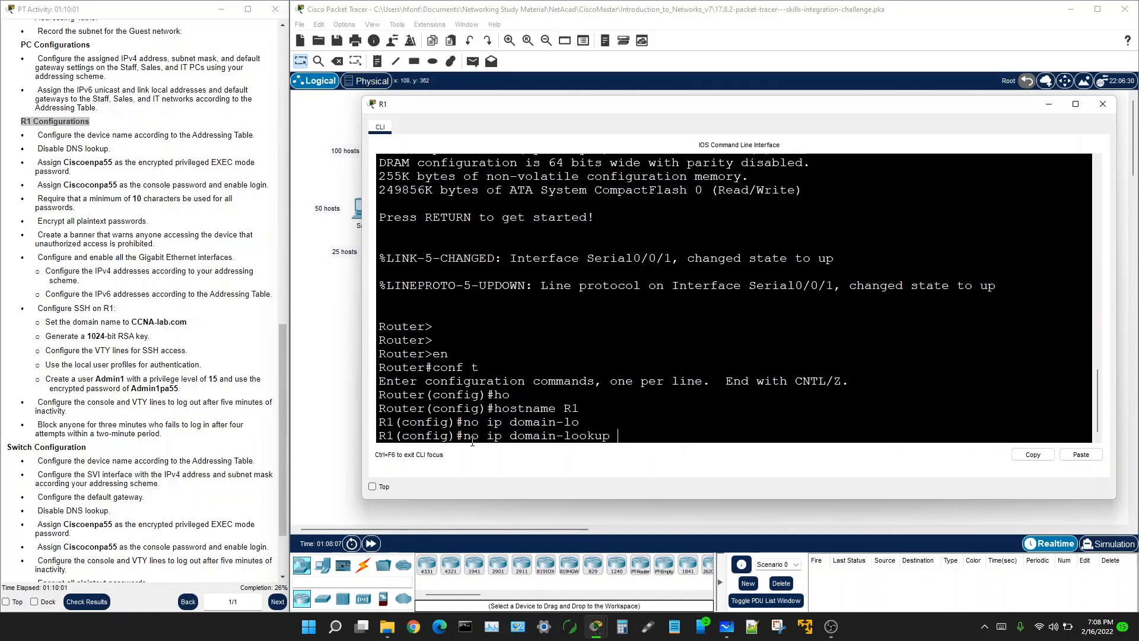
pyautogui.press('Return')
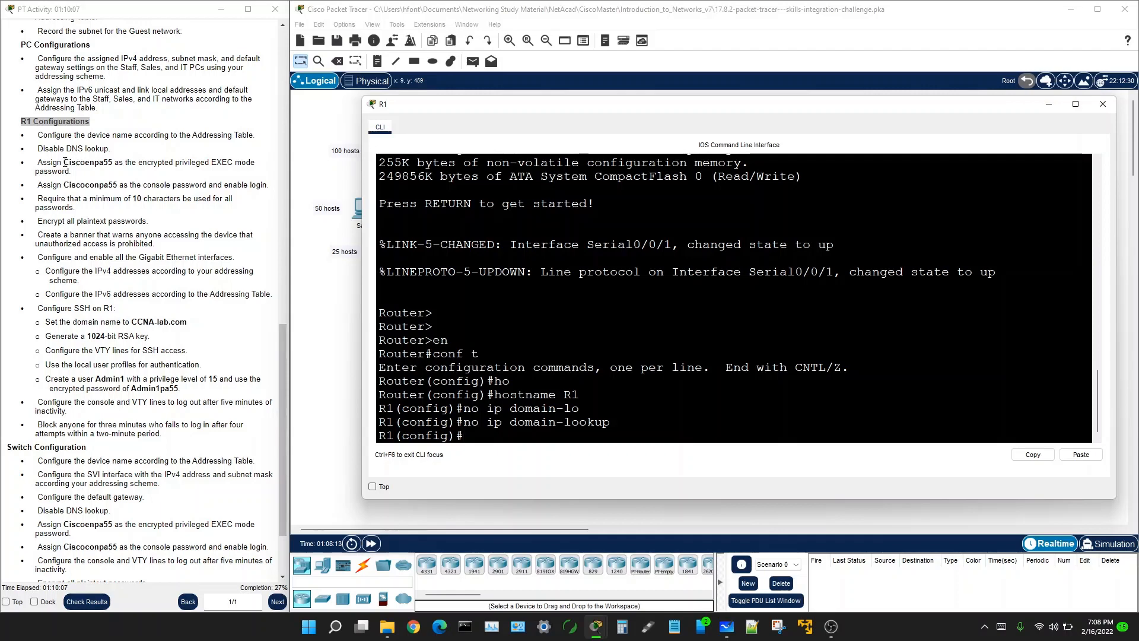
# Step: Copy the privileged EXEC password from the task instructions
pyautogui.moveTo(64, 163); pyautogui.dragTo(113, 162)
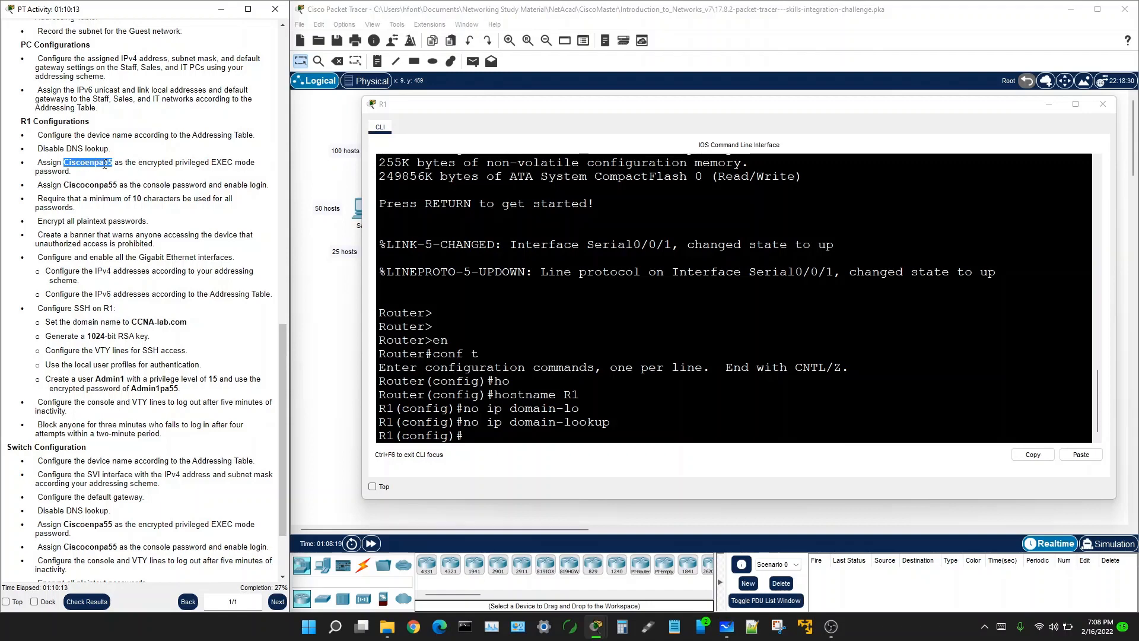
pyautogui.rightClick(88, 165)
pyautogui.click(107, 175)
# Step: Set R1's privileged EXEC password with 'enable secret' and the copied password
pyautogui.click(477, 438)
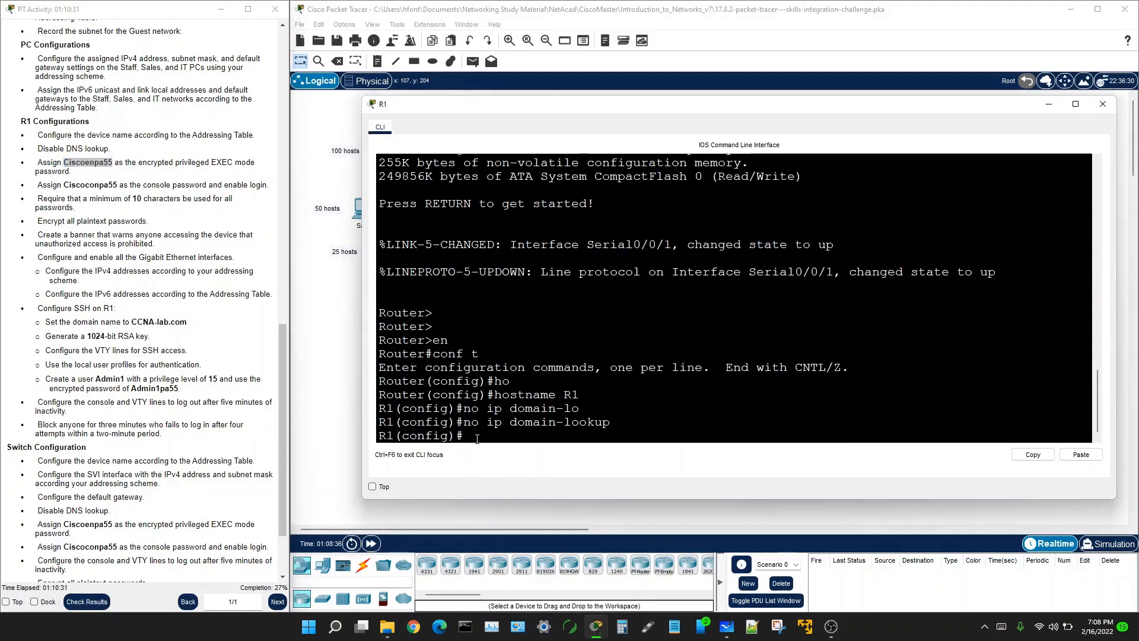
pyautogui.write('ena')
pyautogui.press('Tab')
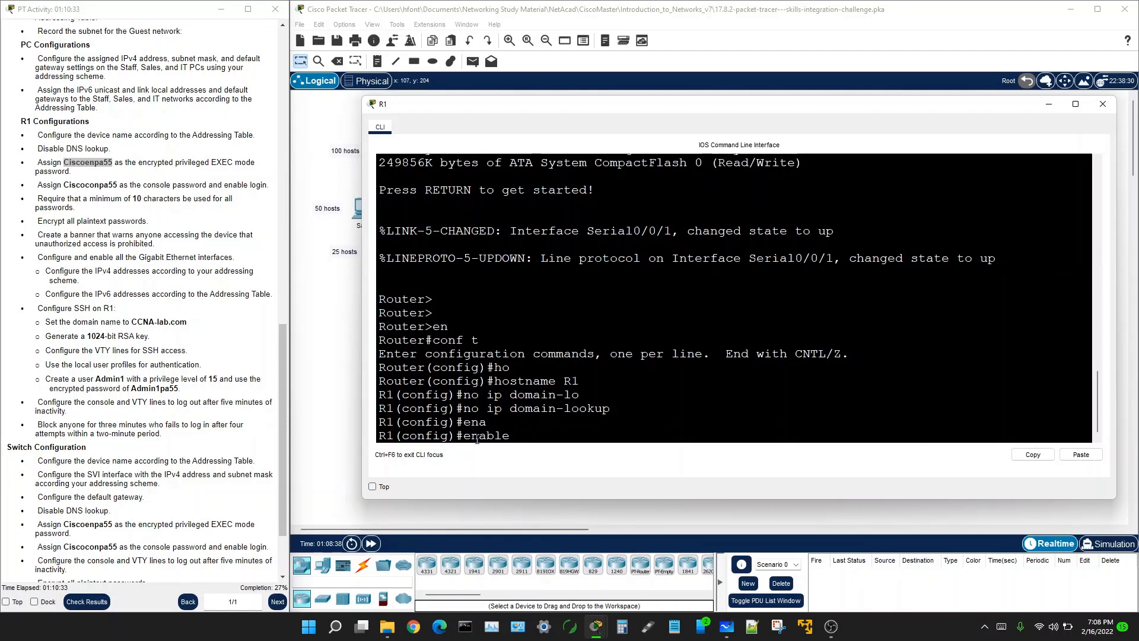
pyautogui.write('se')
pyautogui.press('Tab')
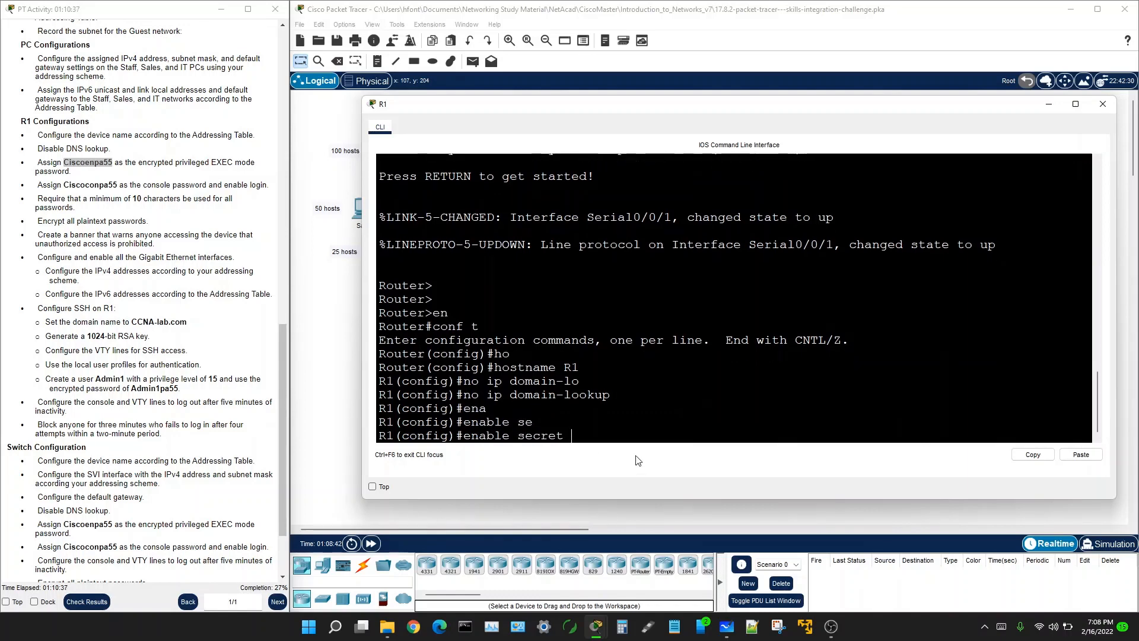
pyautogui.rightClick(573, 434)
pyautogui.click(589, 460)
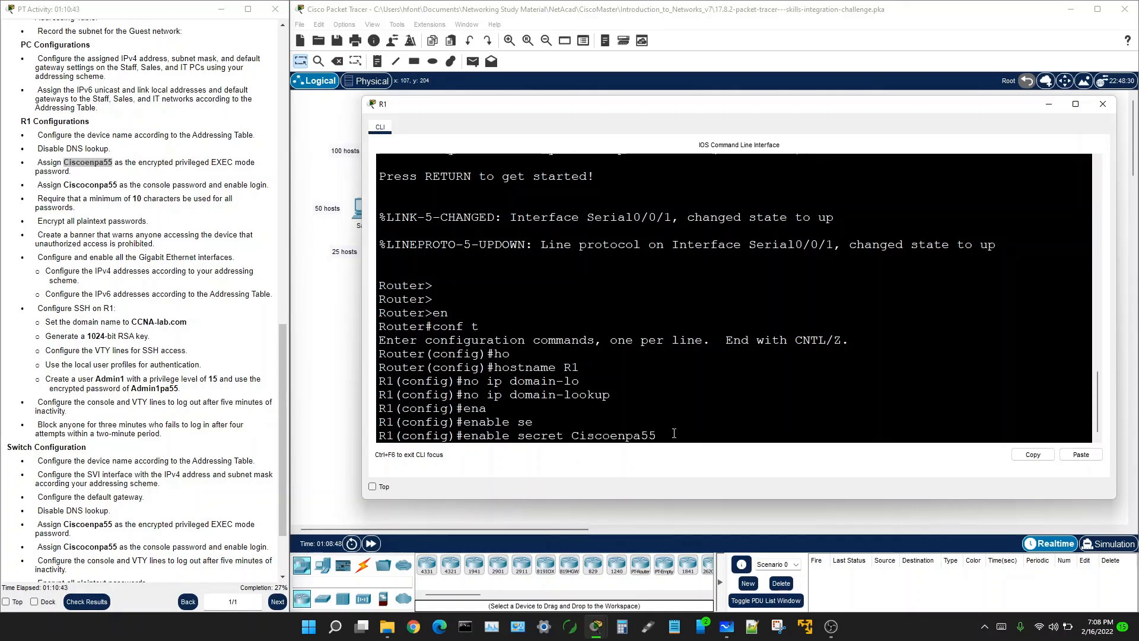
pyautogui.press('Return')
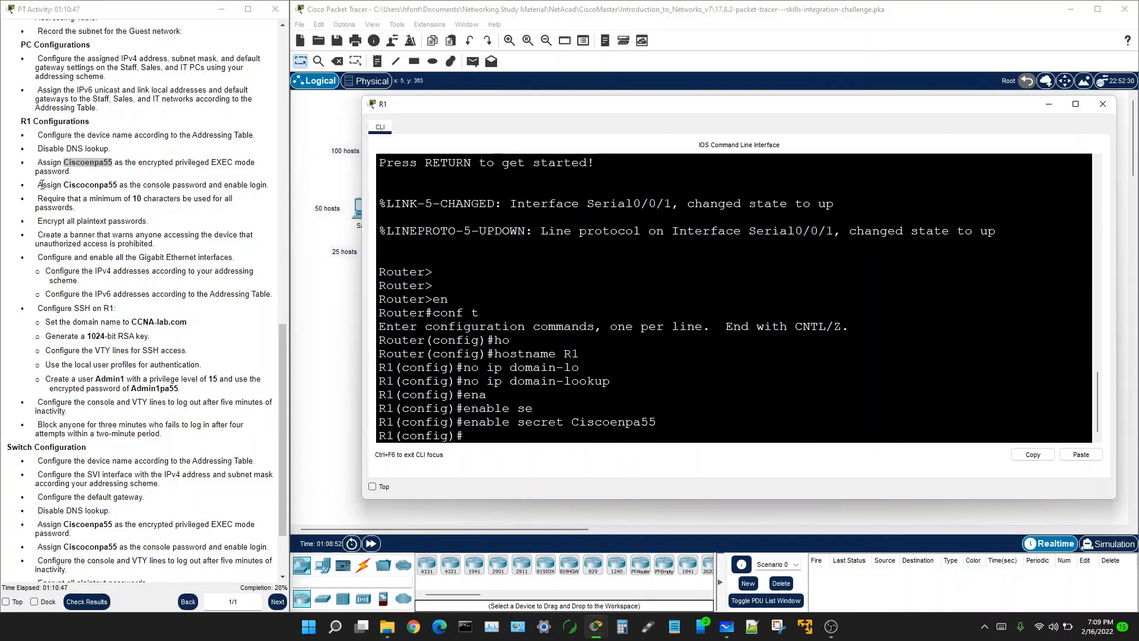
# Step: Select the console password in the task instructions
pyautogui.moveTo(39, 185); pyautogui.dragTo(121, 185)
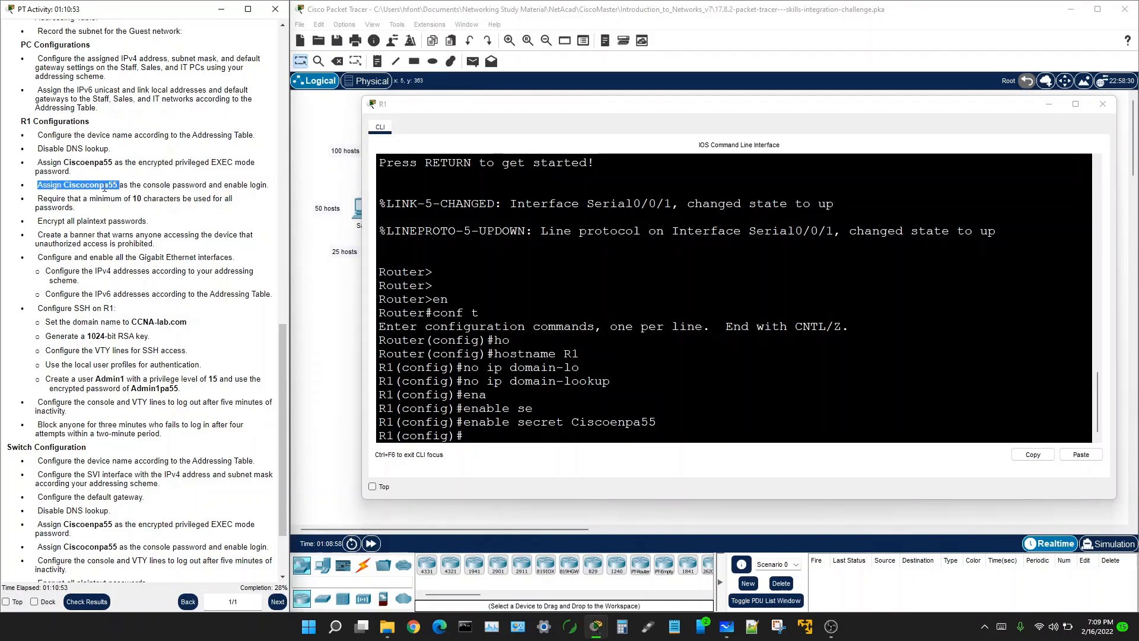
pyautogui.click(69, 184)
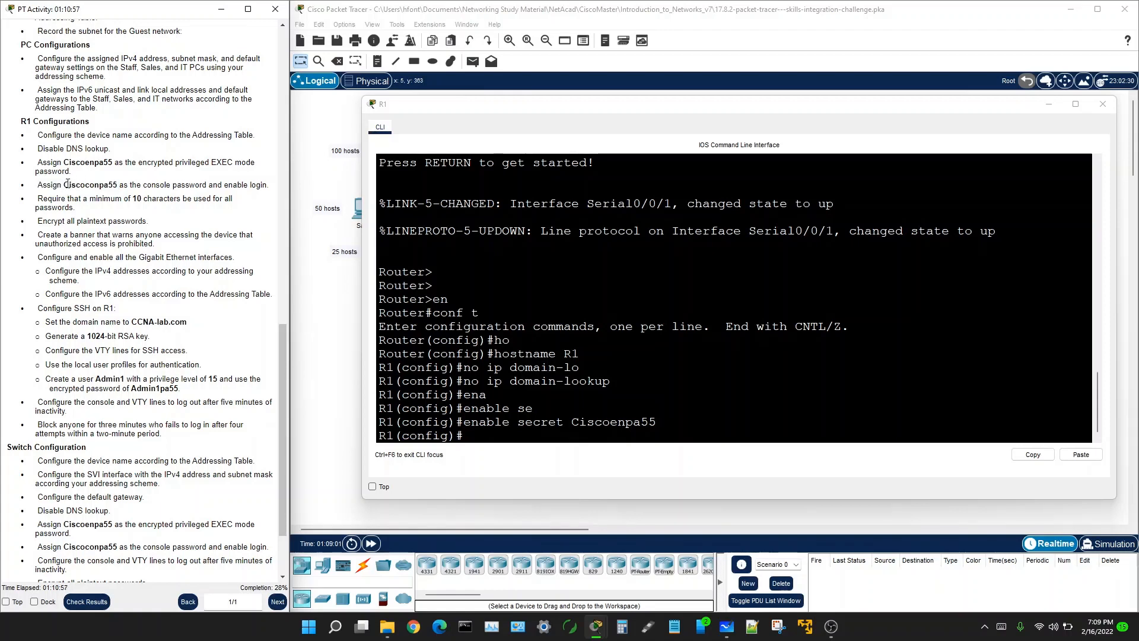
pyautogui.moveTo(63, 185); pyautogui.dragTo(121, 185)
# Step: Copy the console password and enter 'line console 0' configuration on R1
pyautogui.rightClick(121, 185)
pyautogui.click(150, 198)
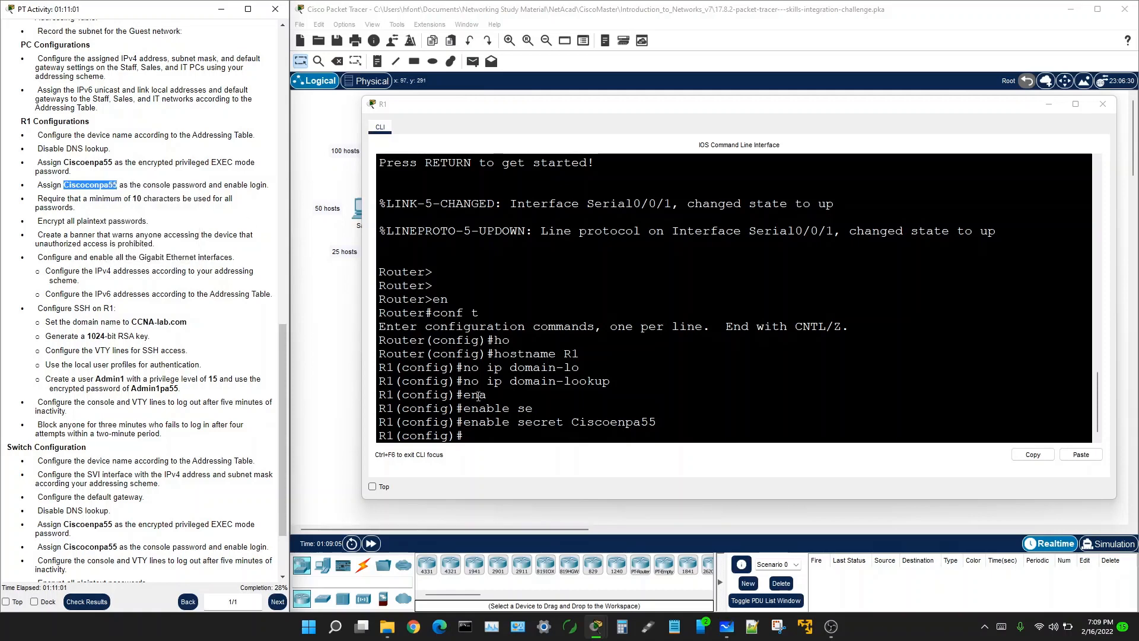
pyautogui.click(468, 436)
pyautogui.write('line c')
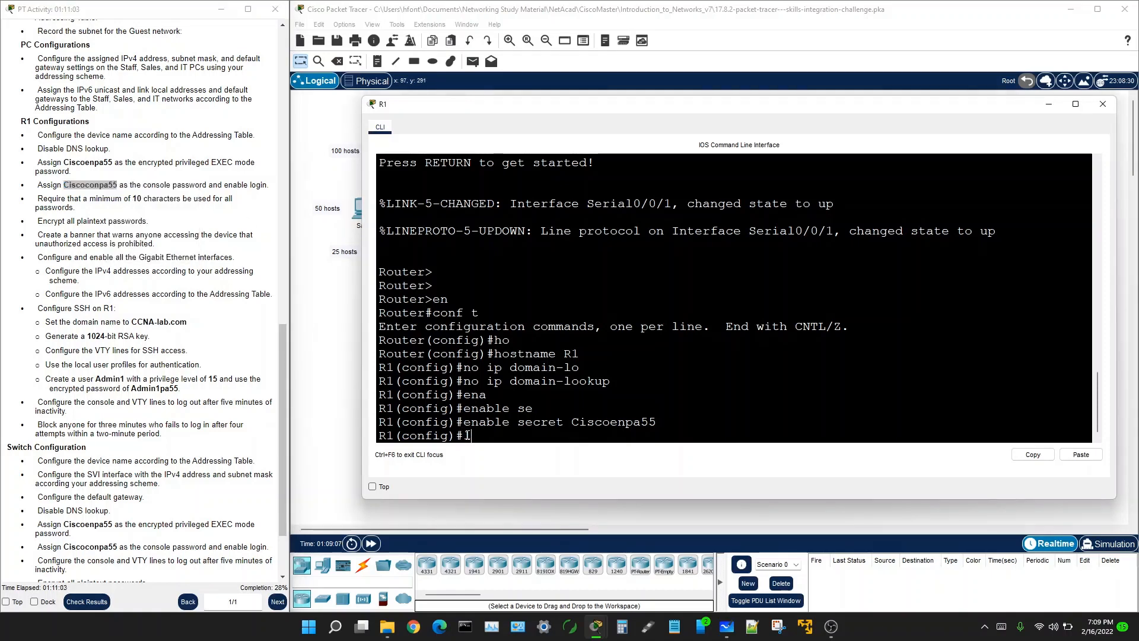
pyautogui.write('on')
pyautogui.press('Tab')
pyautogui.write('0')
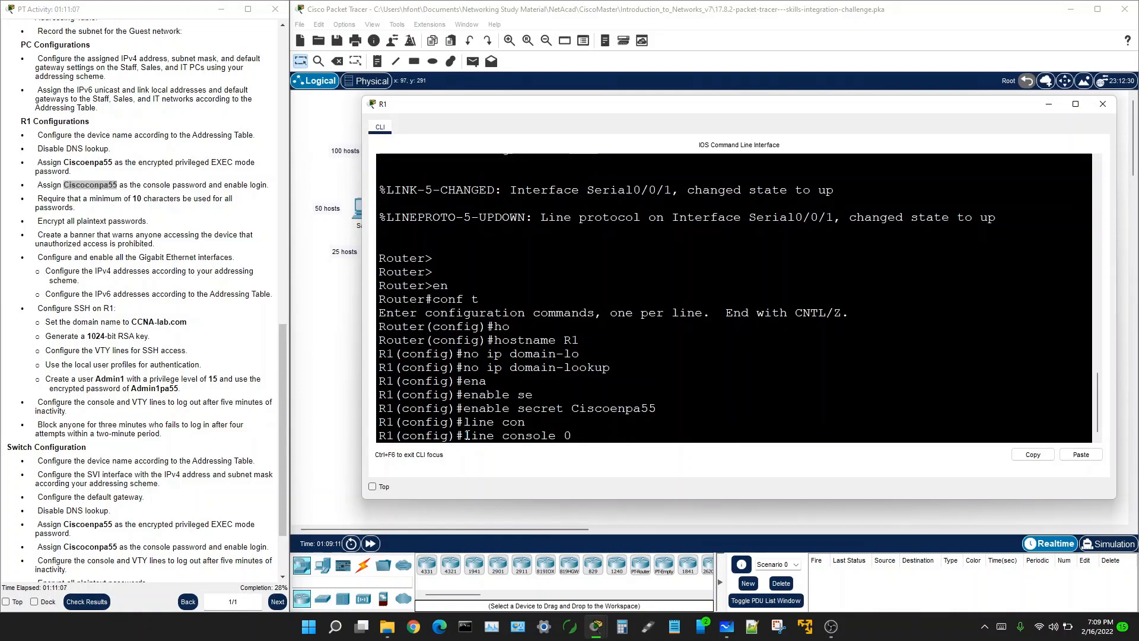
pyautogui.press('Return')
# Step: Set the pasted console password, add 'login', and exit the console line
pyautogui.write('pass')
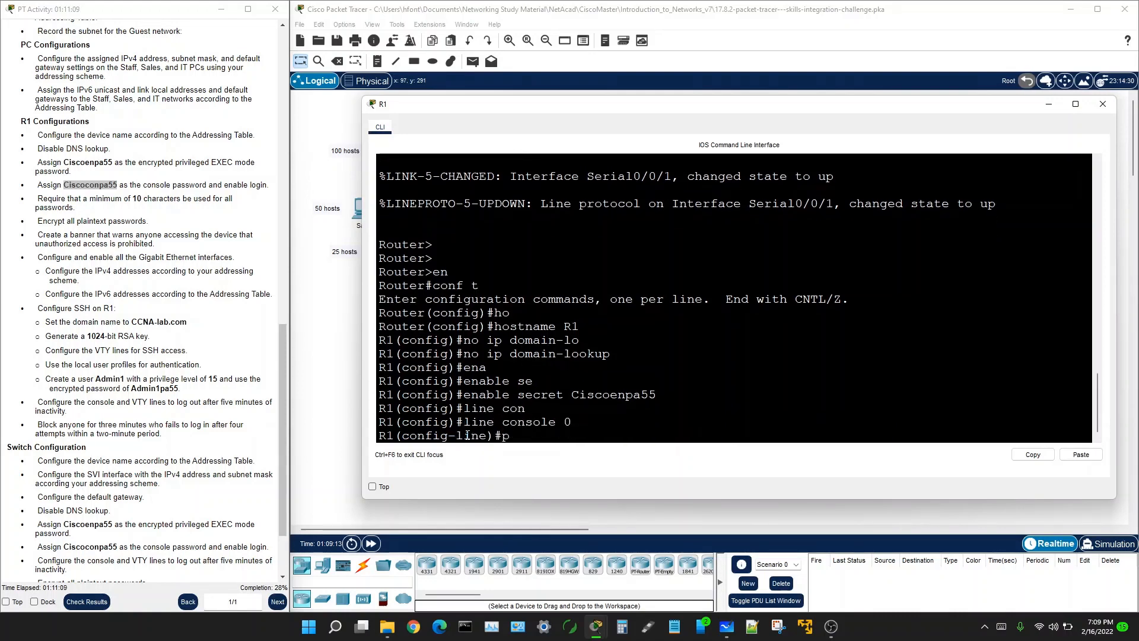
pyautogui.press('Tab')
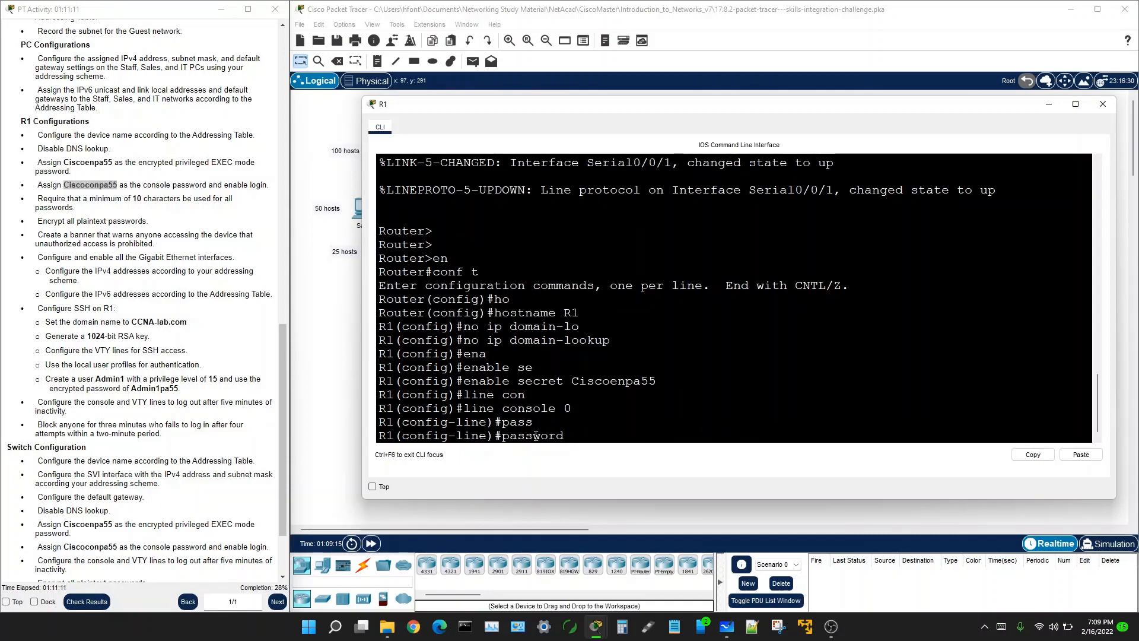
pyautogui.rightClick(573, 437)
pyautogui.click(592, 452)
pyautogui.press('Return')
pyautogui.write('login')
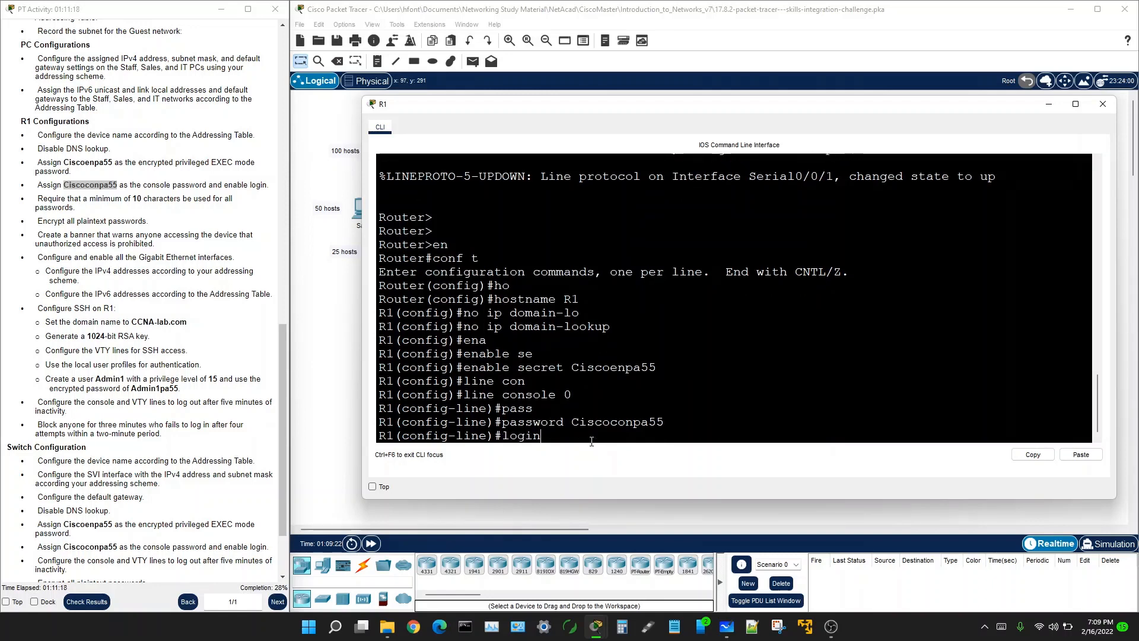
pyautogui.press('Return')
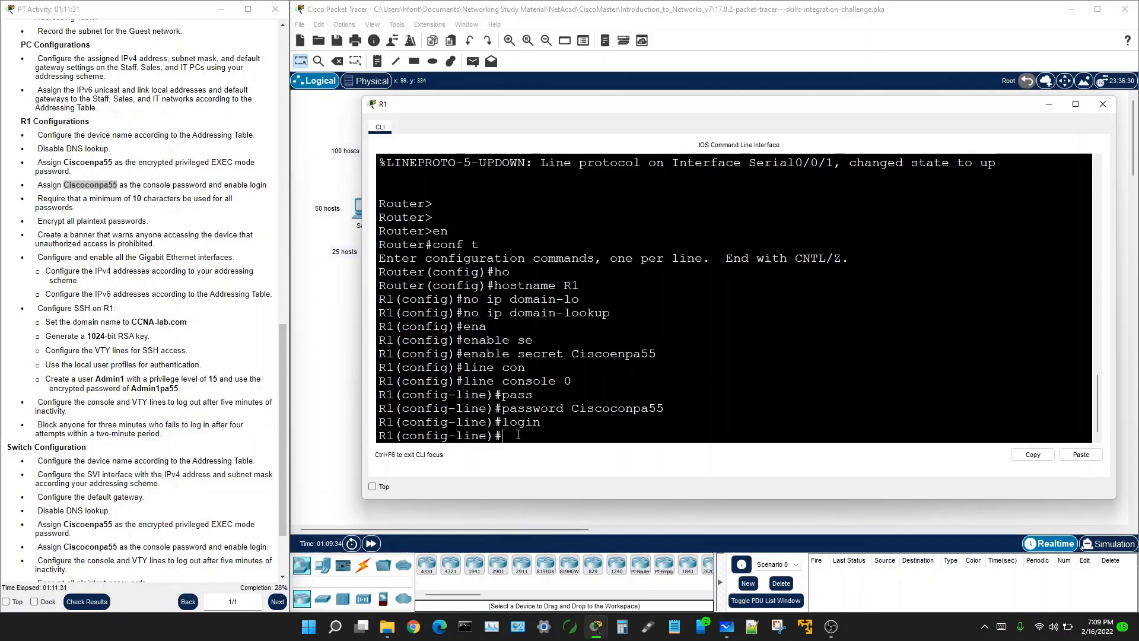
pyautogui.write('e')
pyautogui.write('xit')
pyautogui.press('Return')
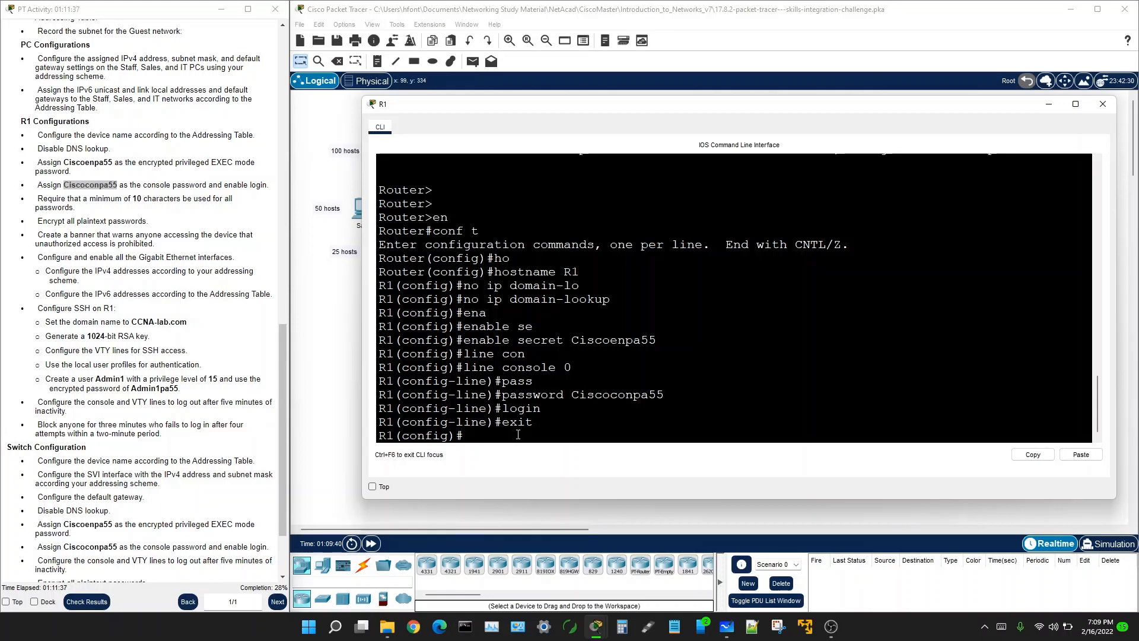
# Step: Enter 'security passwords min-length 10' on R1
pyautogui.write('secu')
pyautogui.press('Tab')
pyautogui.write('ri')
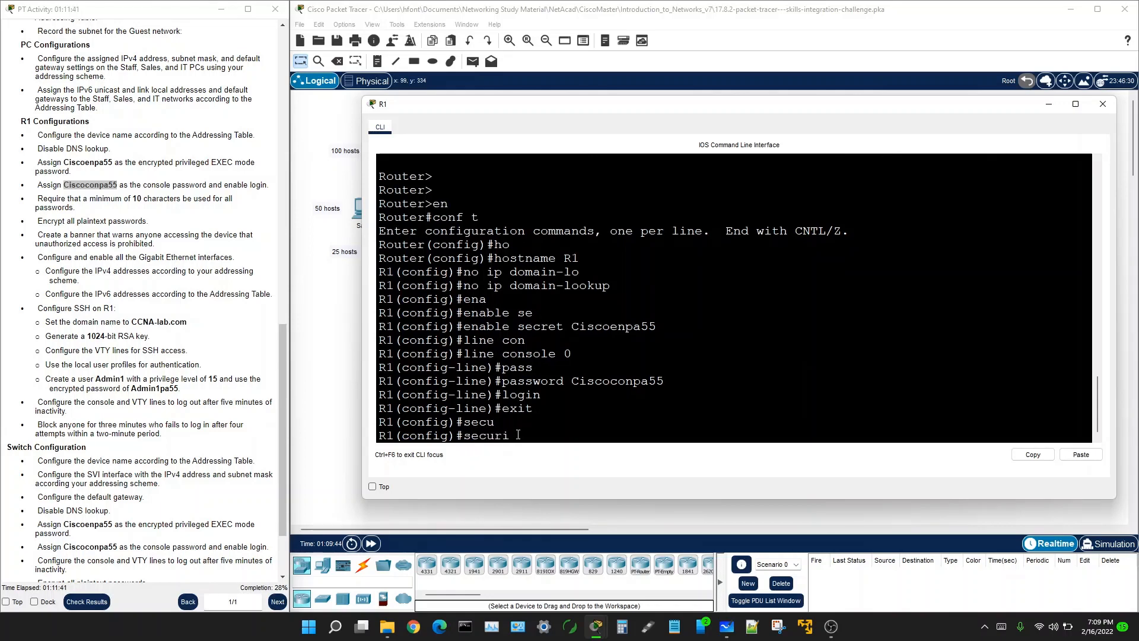
pyautogui.write('ty mi')
pyautogui.press('Tab')
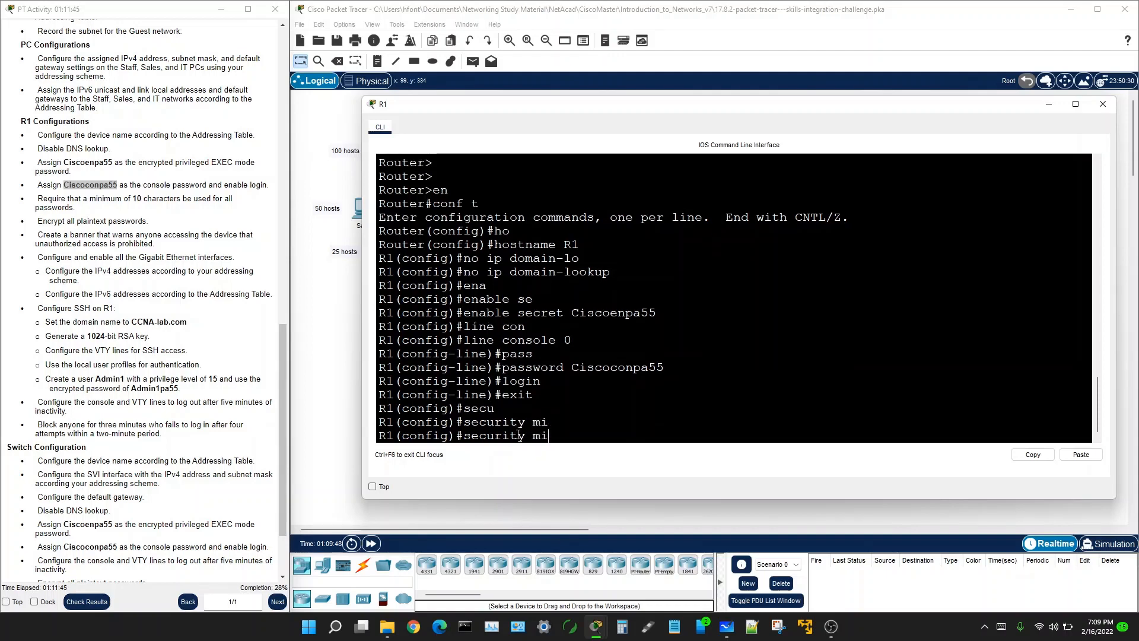
pyautogui.press('BackSpace')
pyautogui.press('BackSpace')
pyautogui.write('pass')
pyautogui.press('Tab')
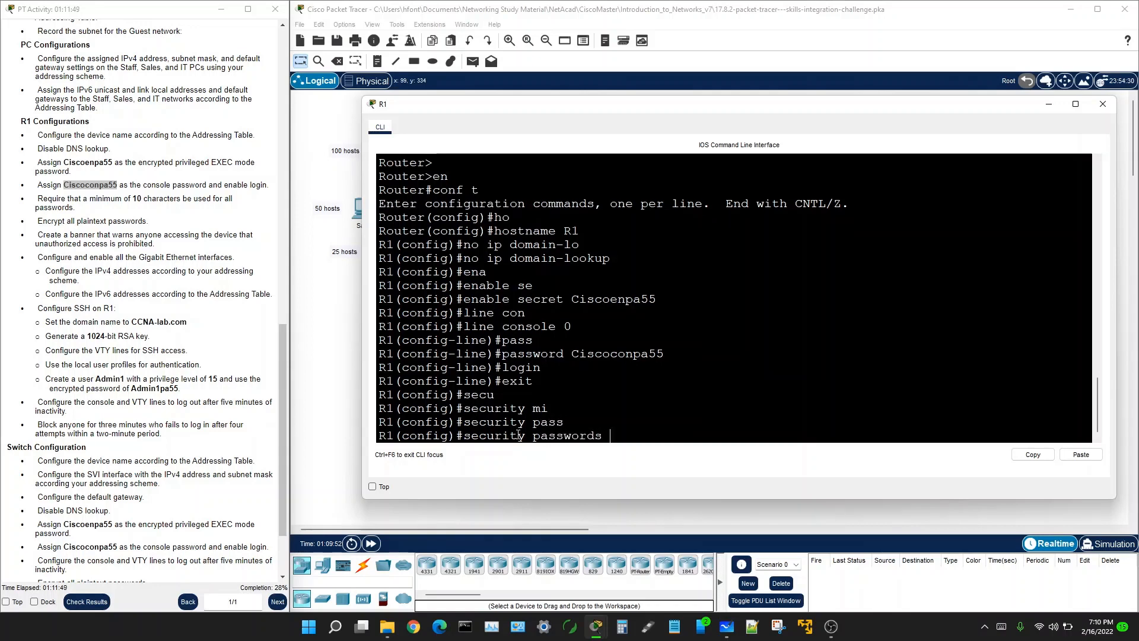
pyautogui.write('m')
pyautogui.press('Tab')
pyautogui.write('10')
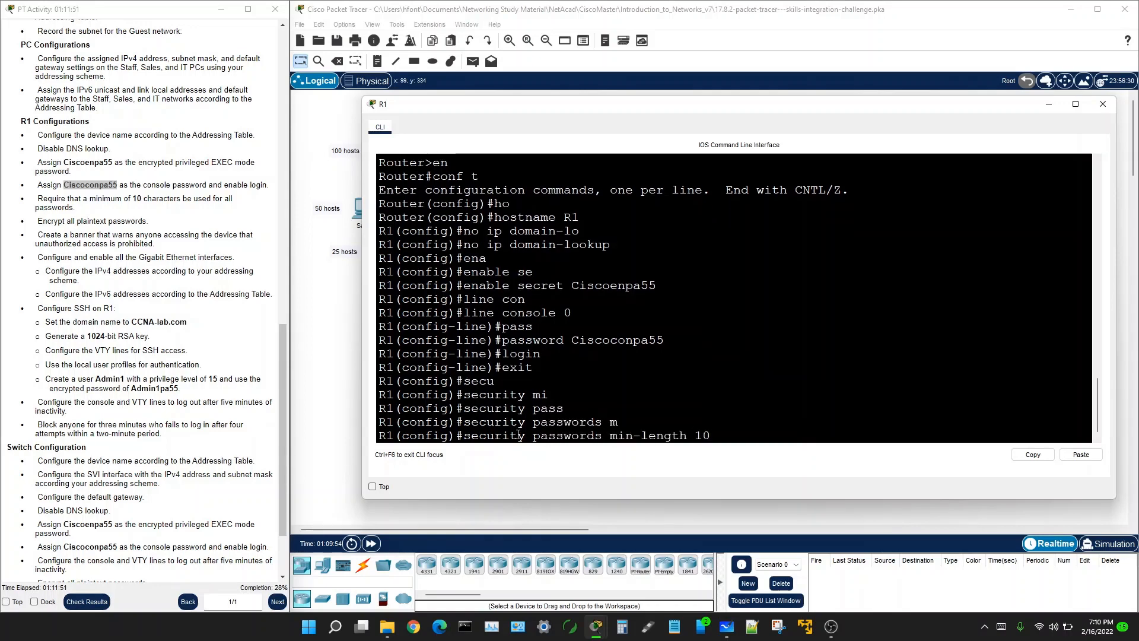
pyautogui.press('Return')
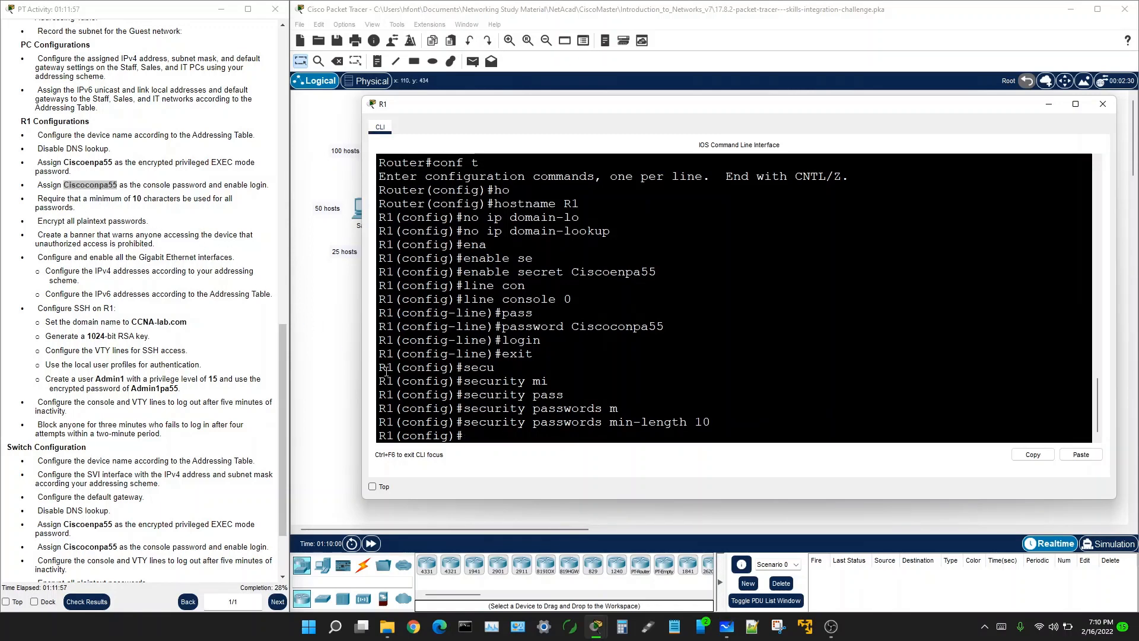
# Step: Enable 'service password-encryption' to encrypt all plaintext passwords
pyautogui.moveTo(31, 222); pyautogui.dragTo(148, 221)
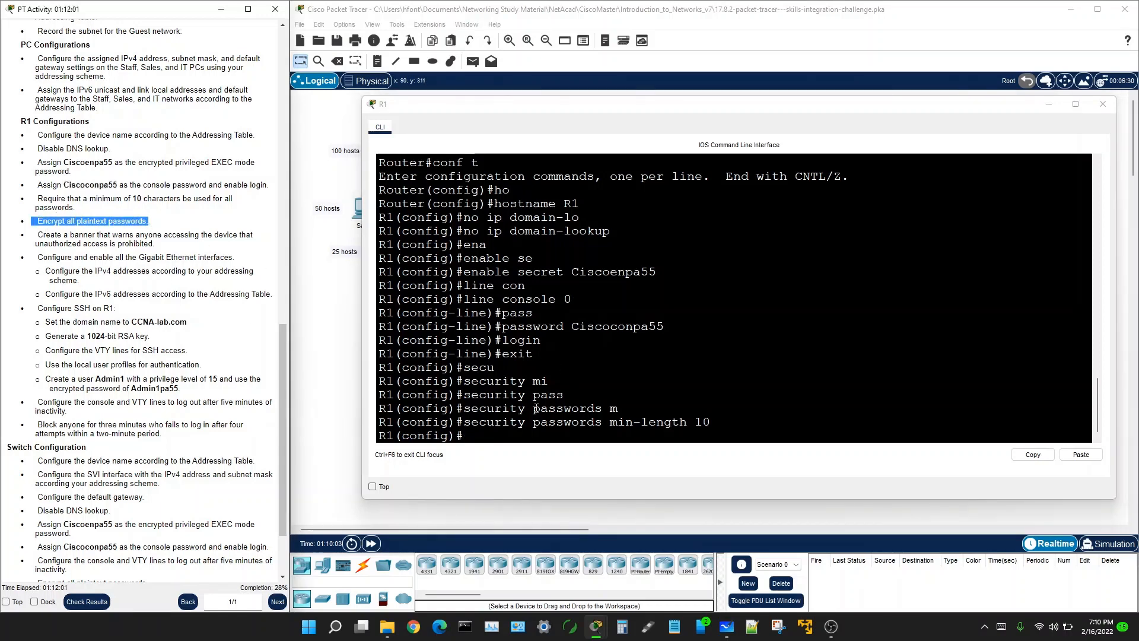
pyautogui.click(476, 432)
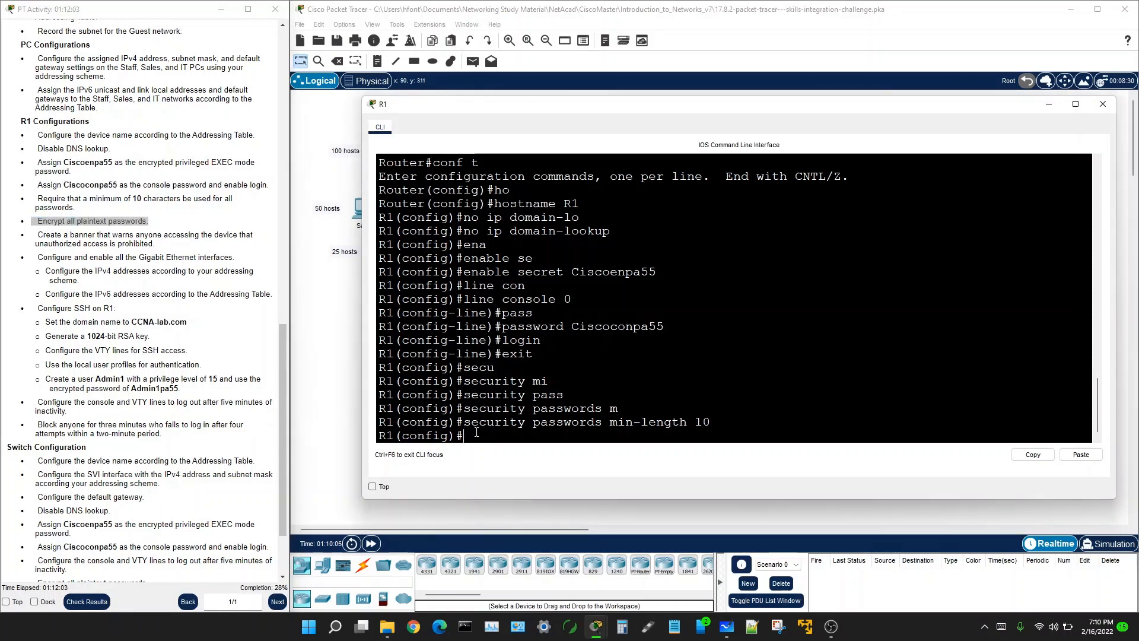
pyautogui.write('ser')
pyautogui.press('Tab')
pyautogui.write('p')
pyautogui.press('Tab')
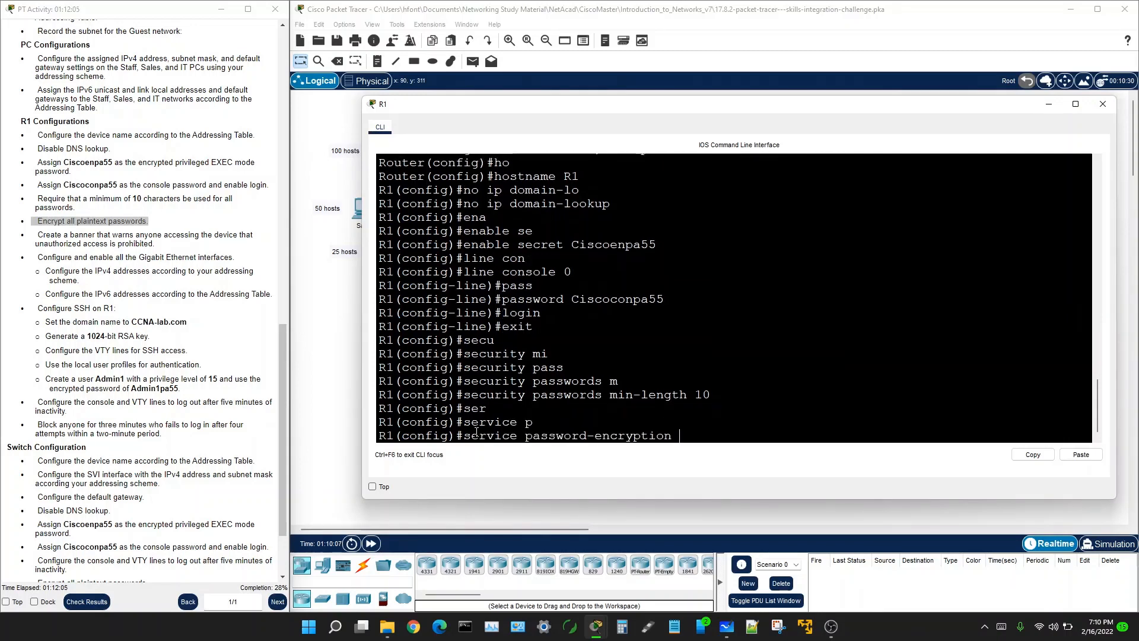
pyautogui.press('Return')
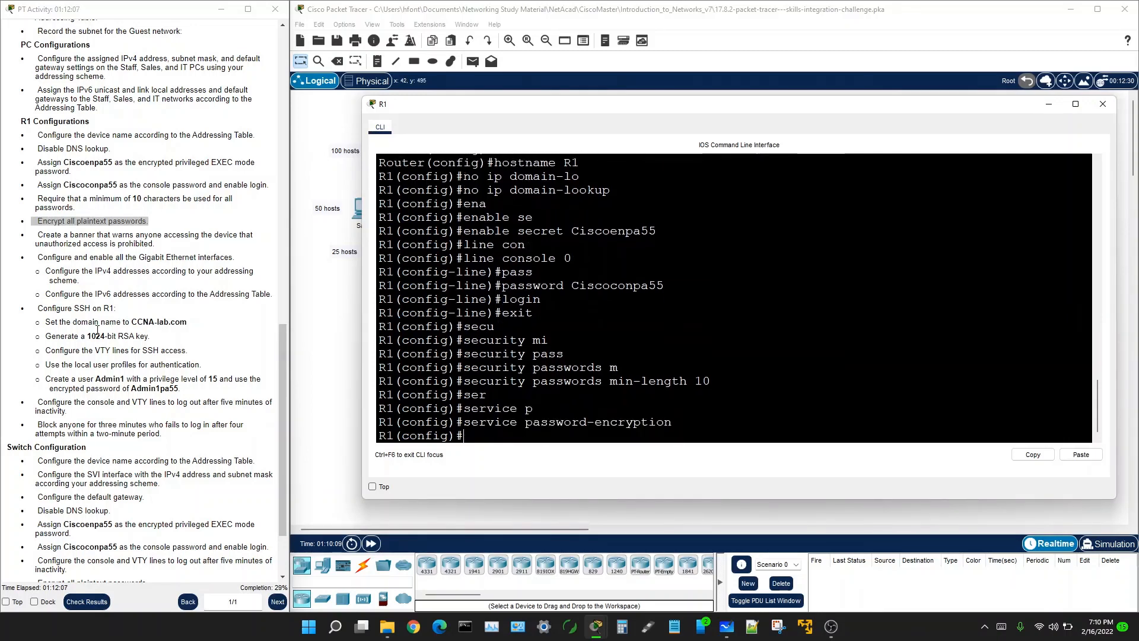
pyautogui.moveTo(37, 235); pyautogui.dragTo(179, 245)
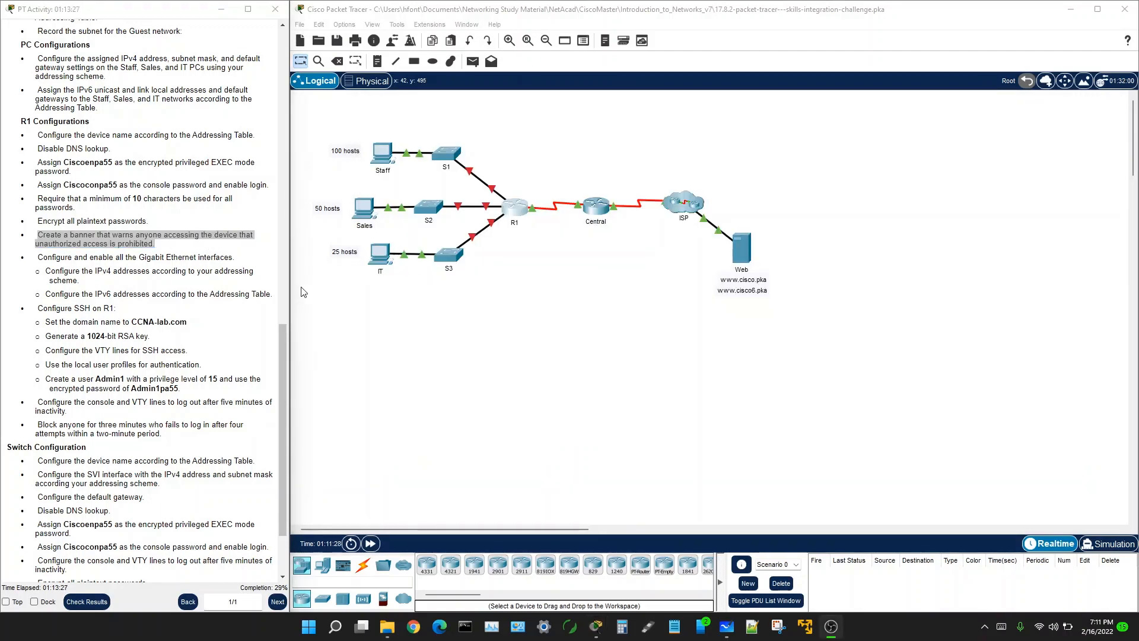
# Step: Reopen R1 and copy 'unauthorized access is prohibited' from the instructions
pyautogui.click(516, 208)
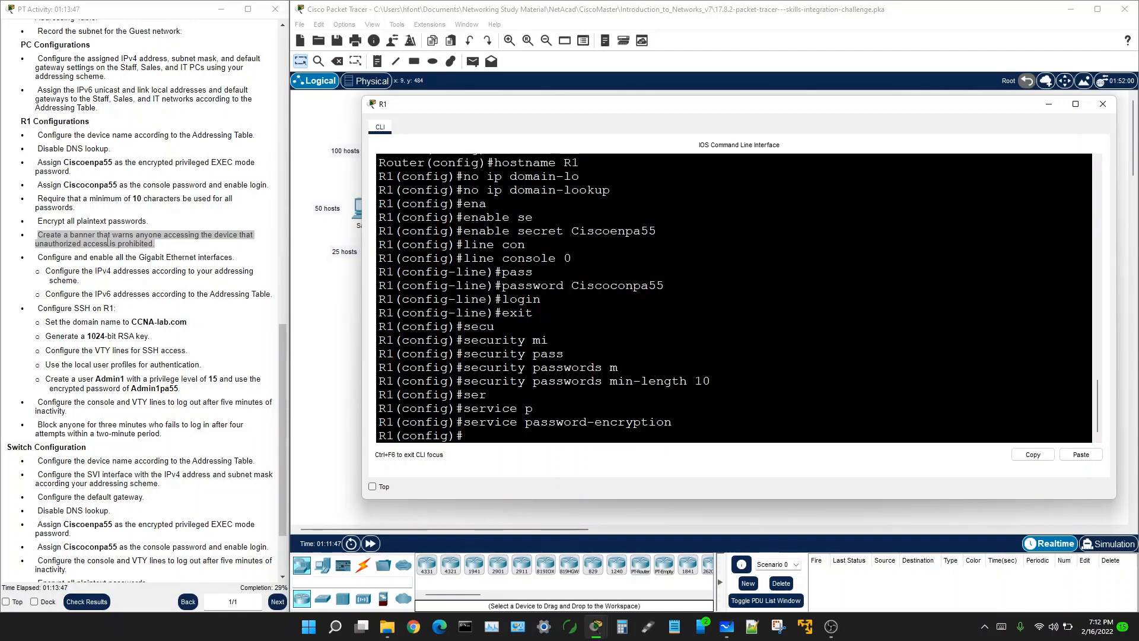
pyautogui.click(61, 239)
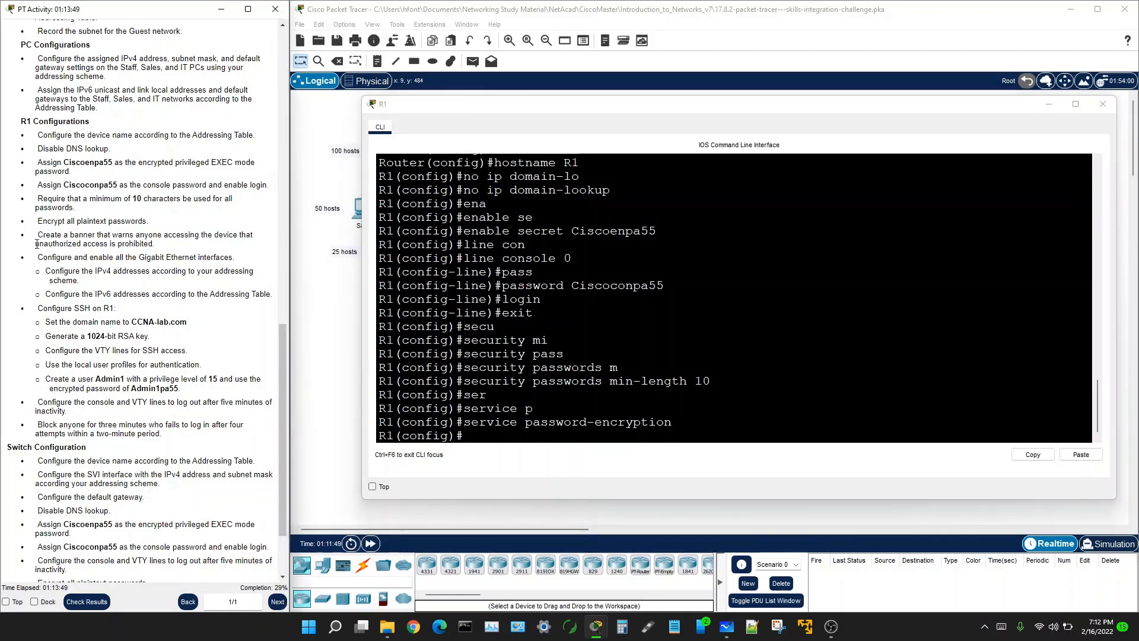
pyautogui.moveTo(36, 244); pyautogui.dragTo(149, 247)
pyautogui.rightClick(148, 247)
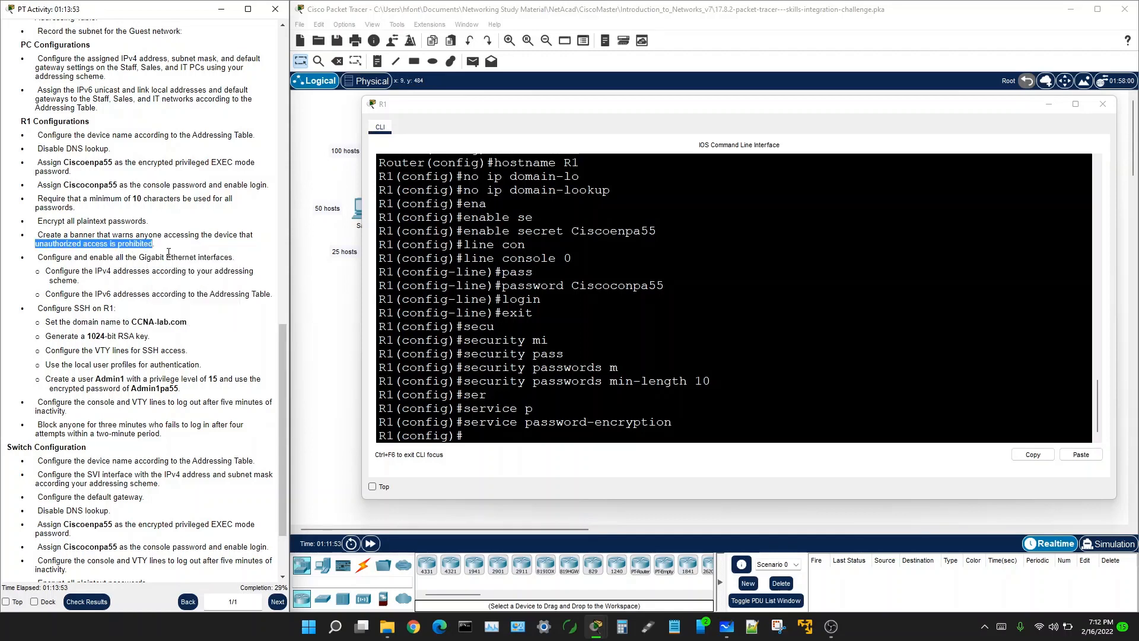
pyautogui.click(166, 257)
# Step: Start 'banner motd' with @ as delimiter and a top border of equals signs
pyautogui.click(502, 440)
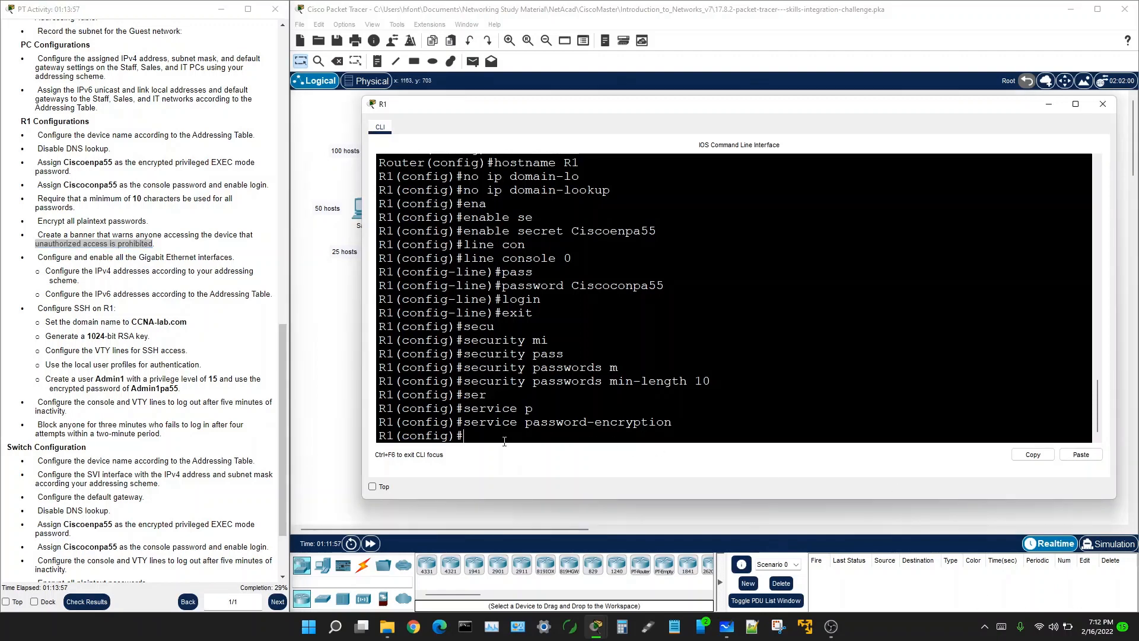
pyautogui.write('bann')
pyautogui.press('Tab')
pyautogui.write('m')
pyautogui.press('Tab')
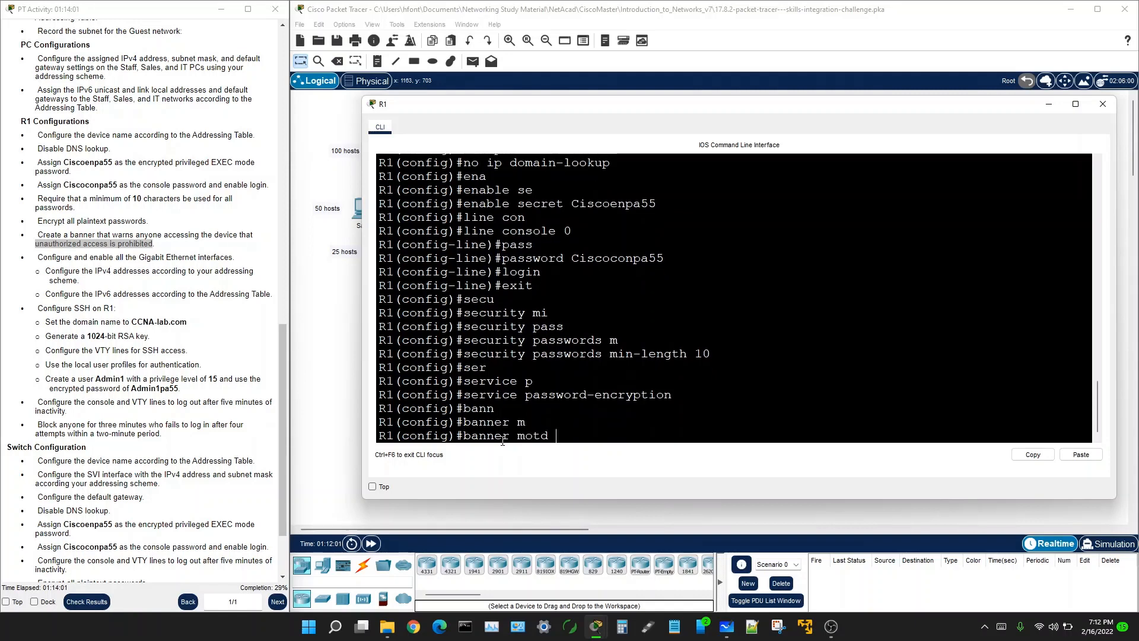
pyautogui.write('@')
pyautogui.press('Return')
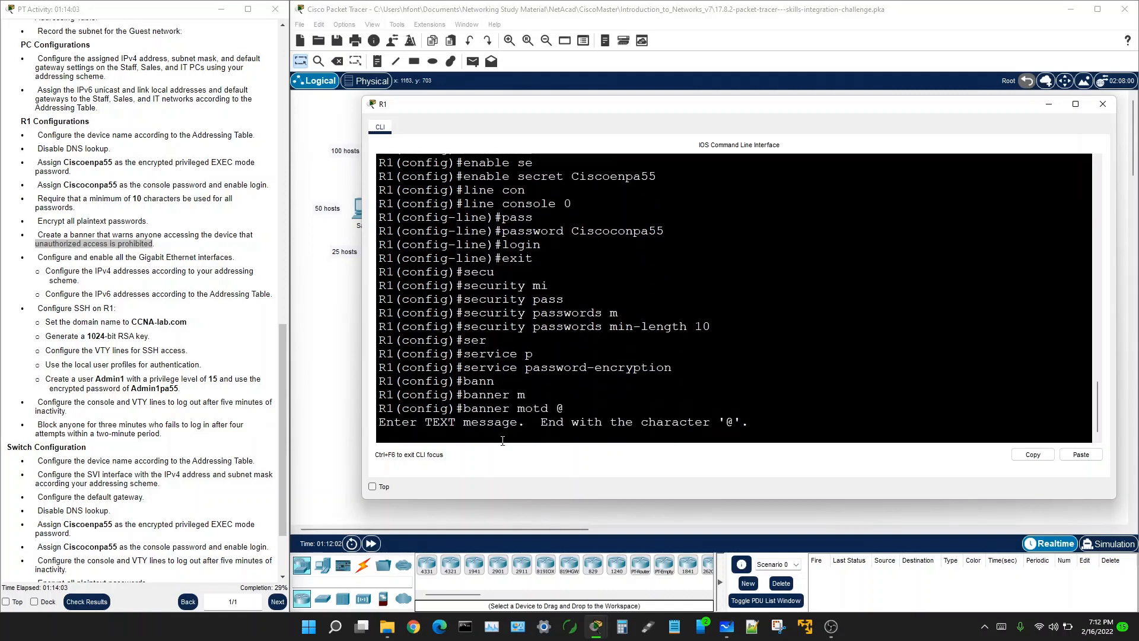
pyautogui.write('+')
pyautogui.press('BackSpace')
pyautogui.write('===============================================')
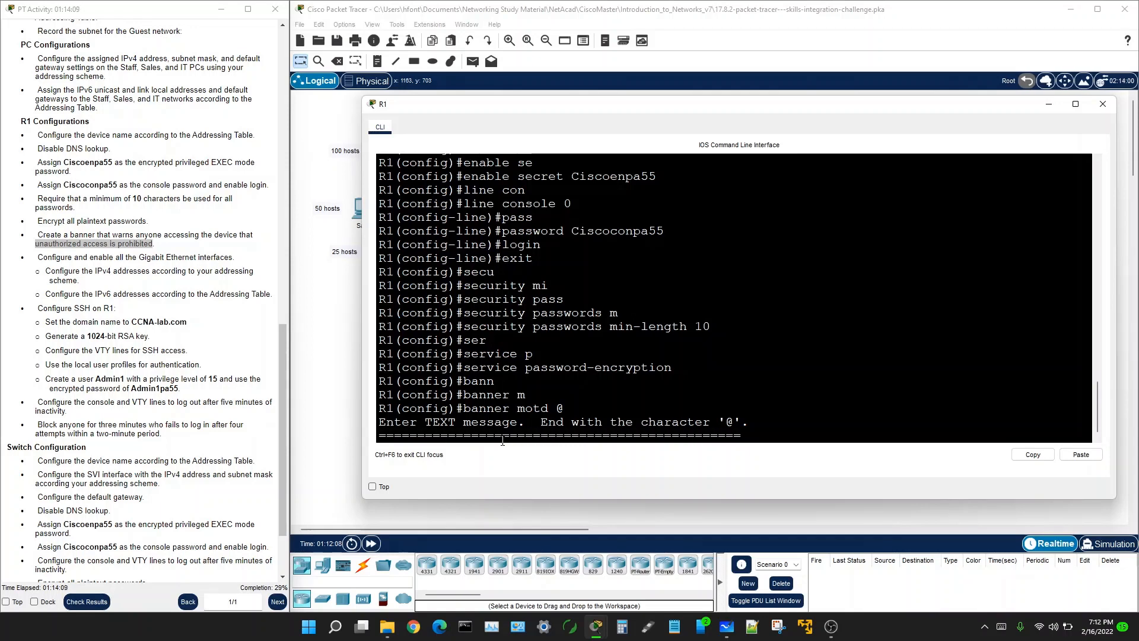
pyautogui.press('Return')
pyautogui.press('Return')
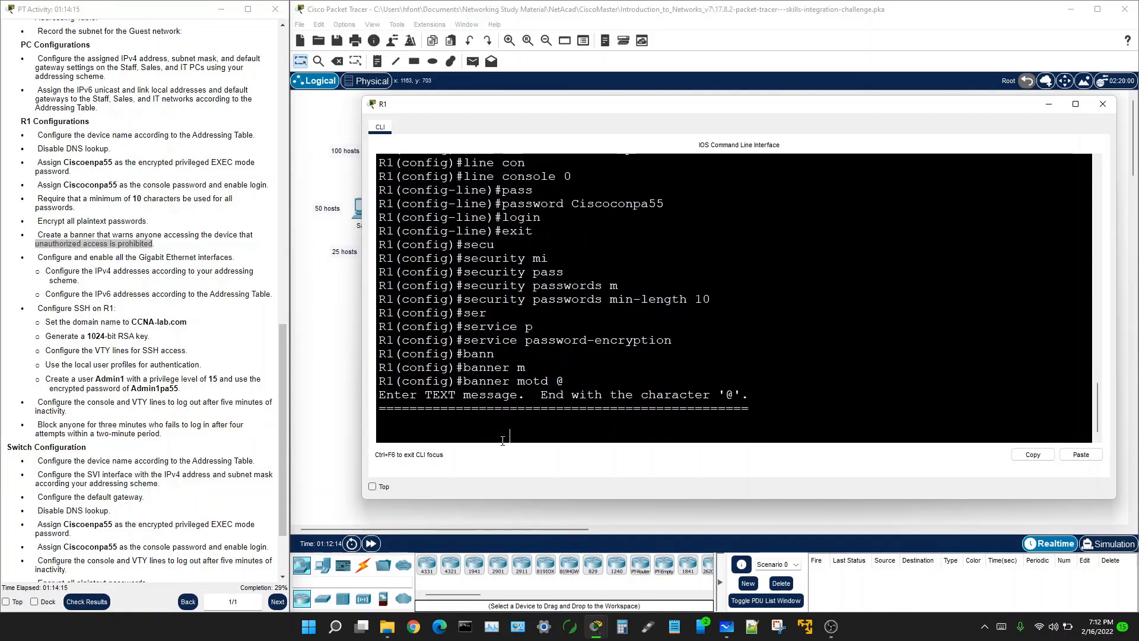
# Step: Add '***WARNING***' and 'Unauthorized access is prohibited', then a bottom equals border ending in @
pyautogui.write('***WARNING***')
pyautogui.press('Return')
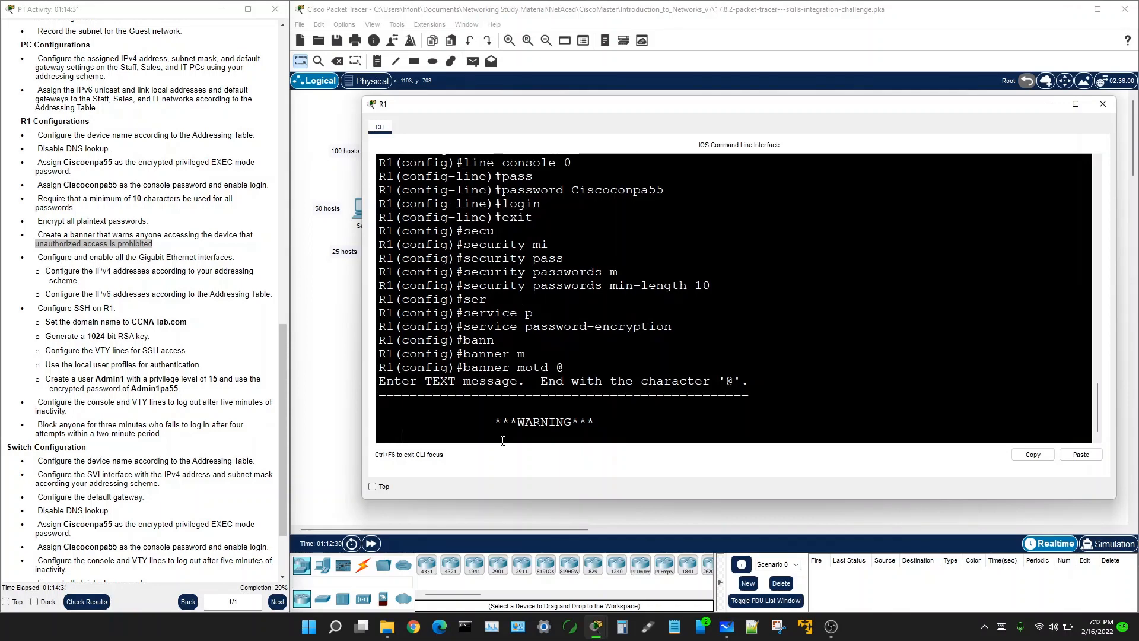
pyautogui.rightClick(403, 432)
pyautogui.click(427, 458)
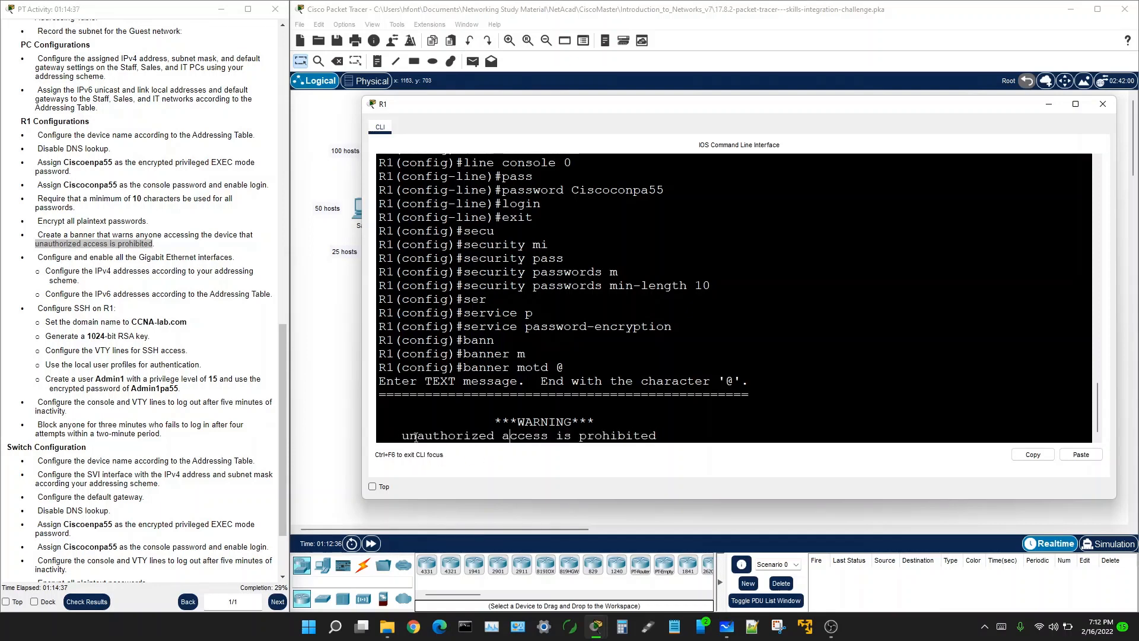
pyautogui.press('BackSpace')
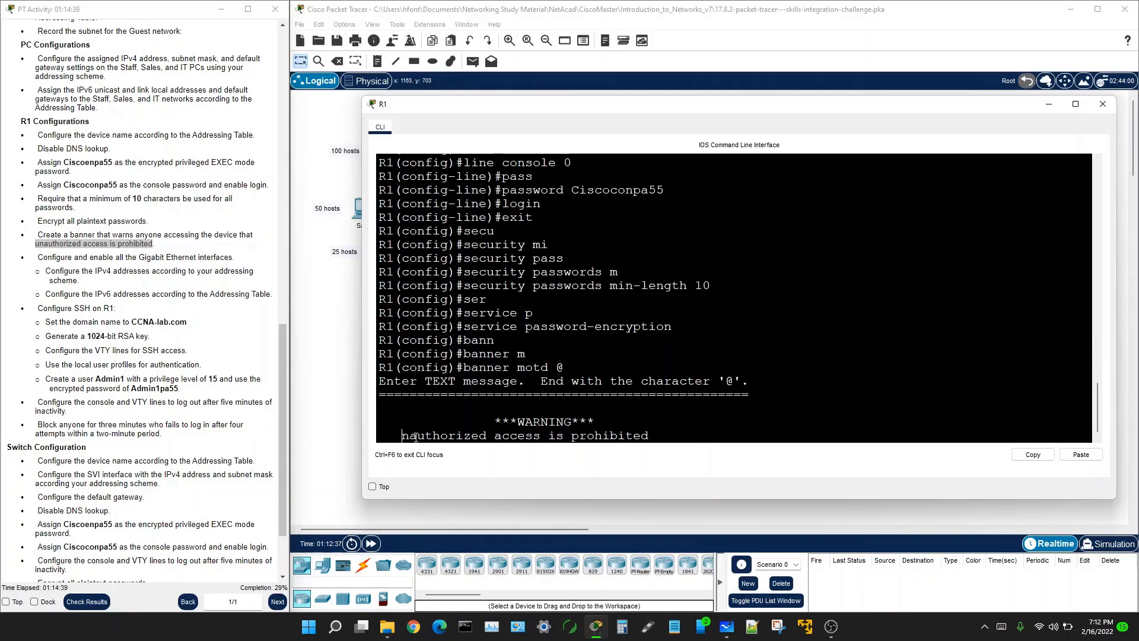
pyautogui.write('U')
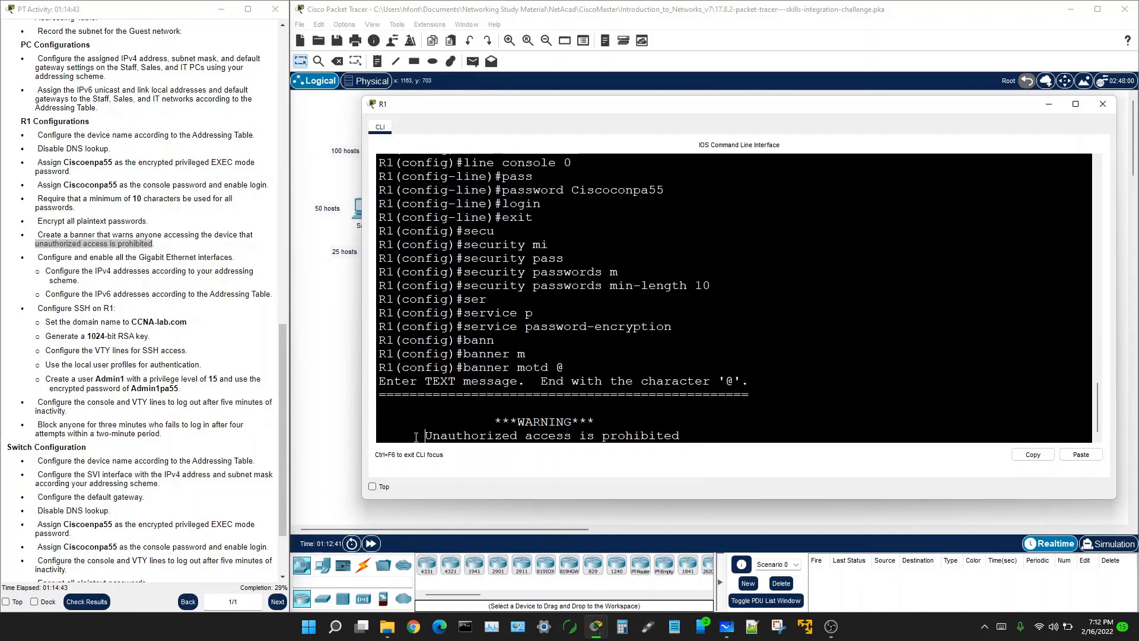
pyautogui.press('BackSpace')
pyautogui.press('Return')
pyautogui.press('Return')
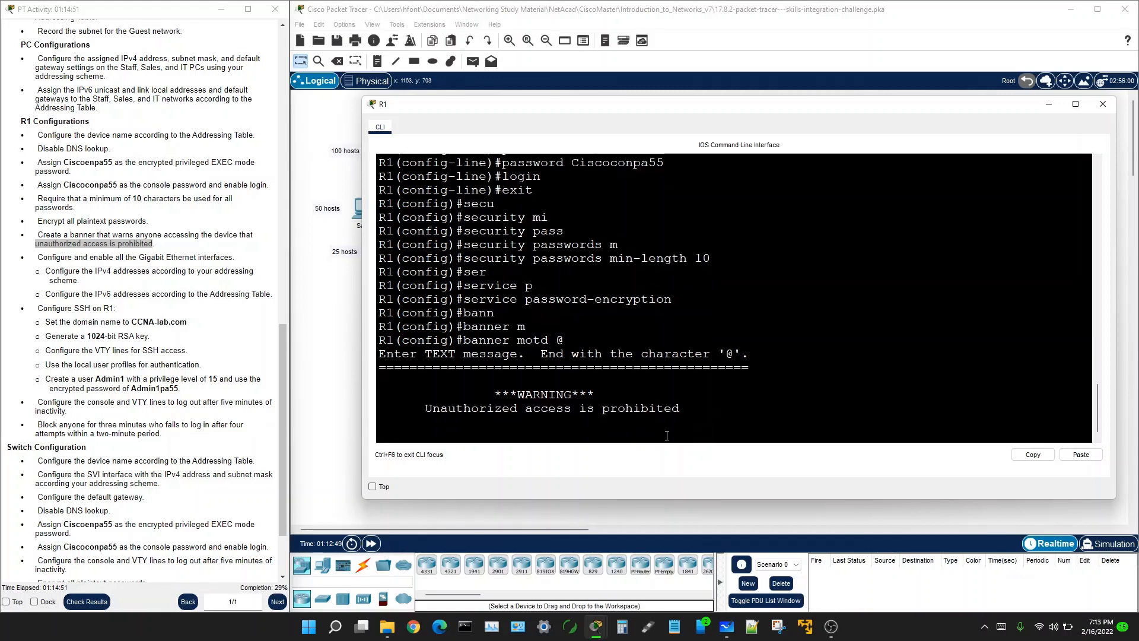
pyautogui.write('================================================')
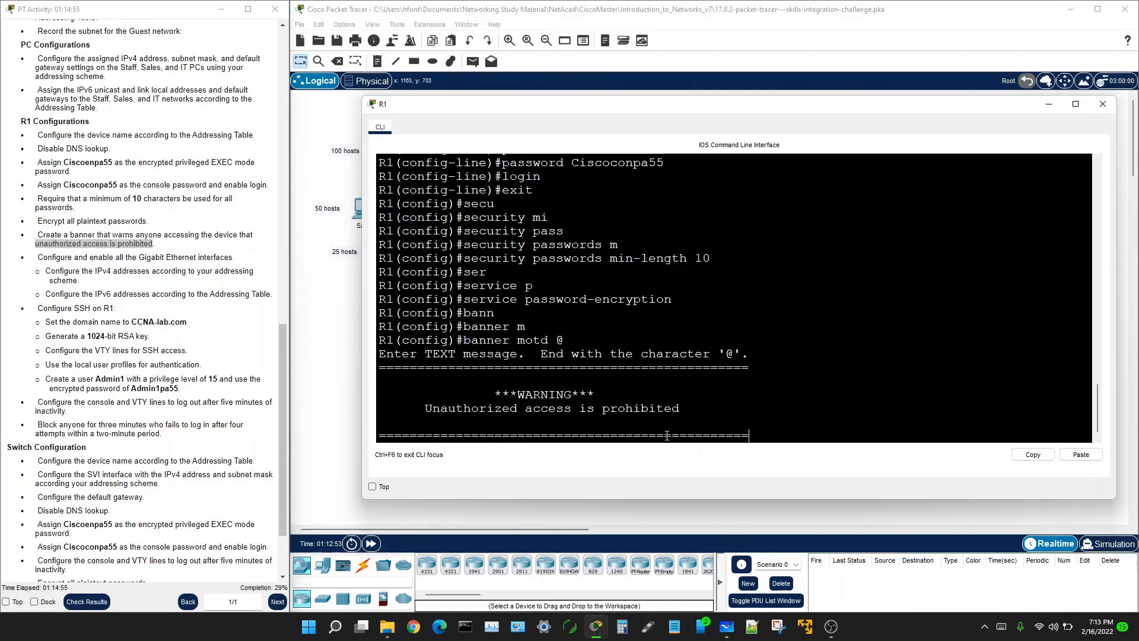
pyautogui.write('@')
pyautogui.press('Return')
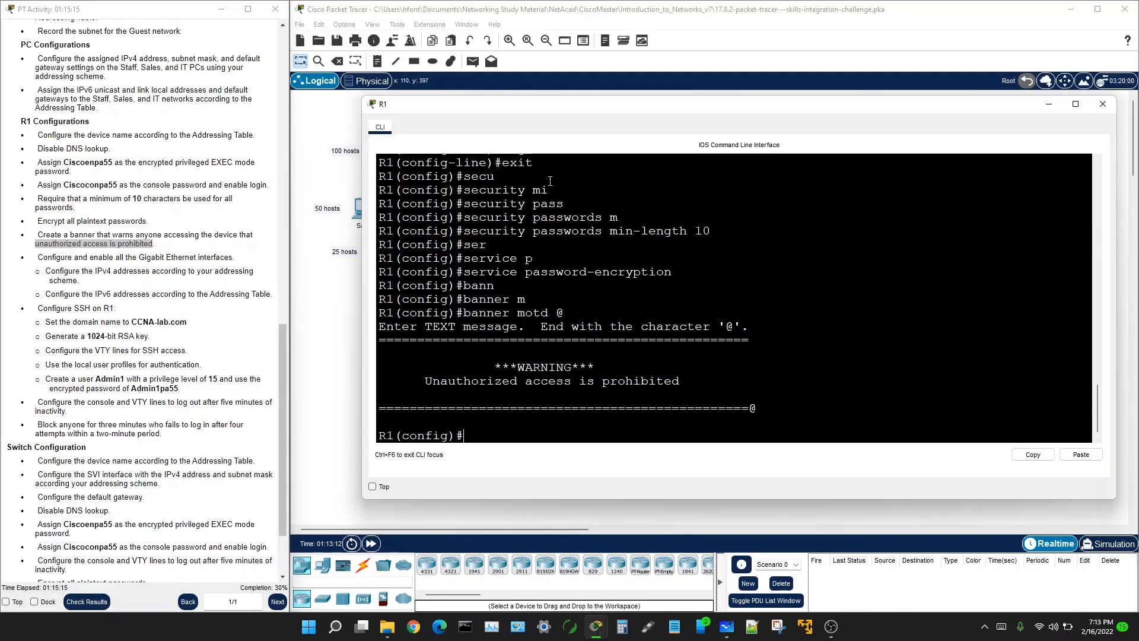
pyautogui.moveTo(541, 110); pyautogui.dragTo(522, 172)
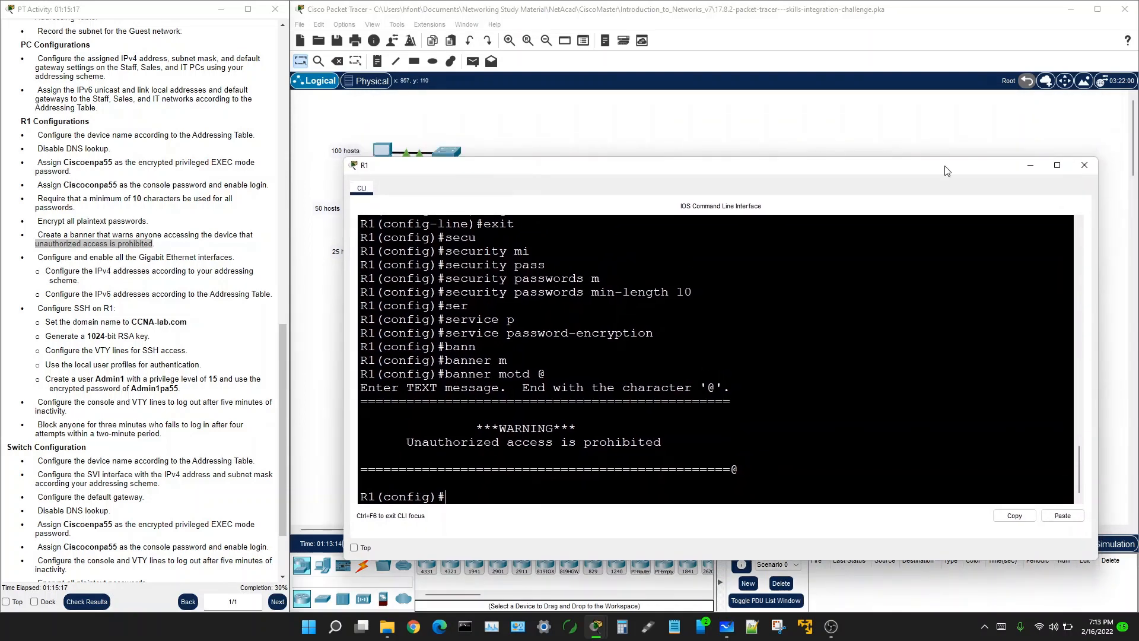
pyautogui.click(1036, 168)
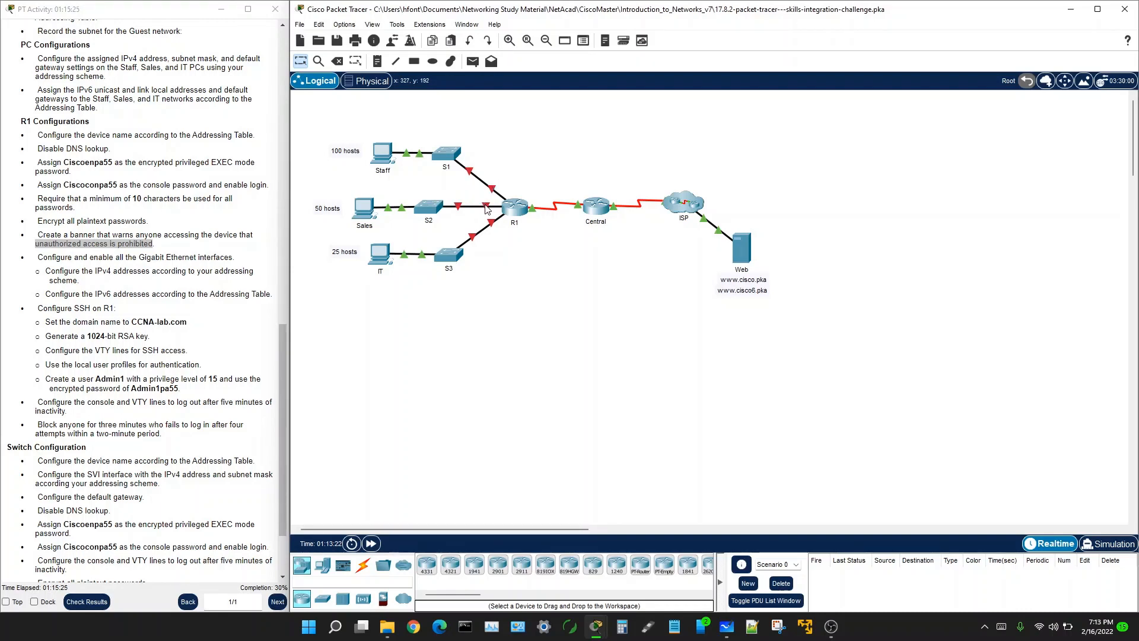
pyautogui.moveTo(488, 209)
pyautogui.click(492, 222)
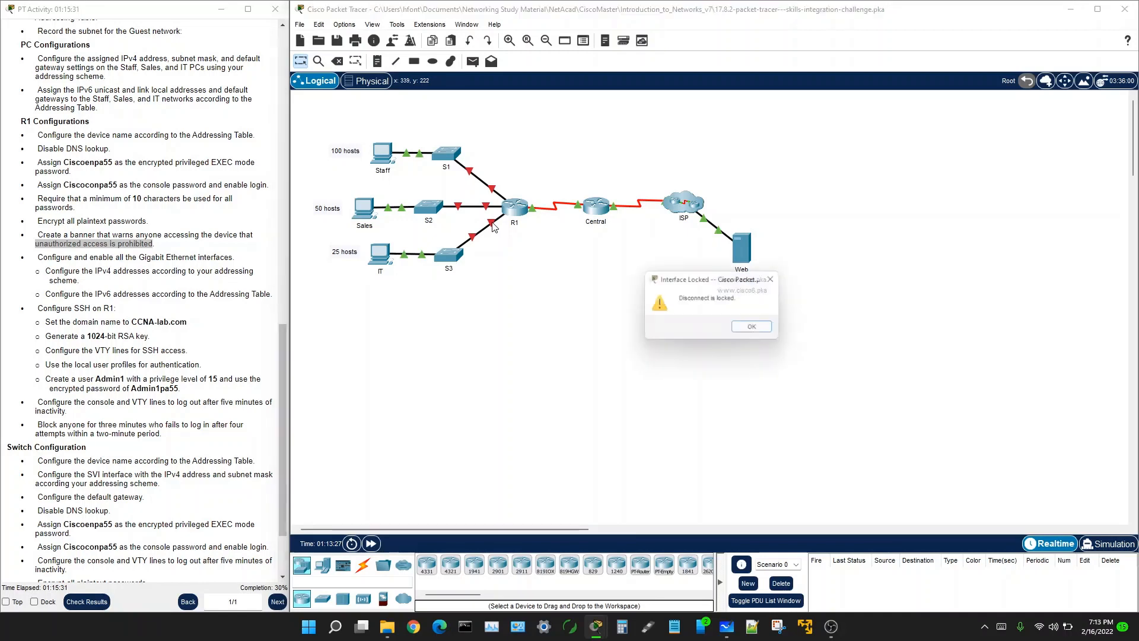
pyautogui.click(757, 328)
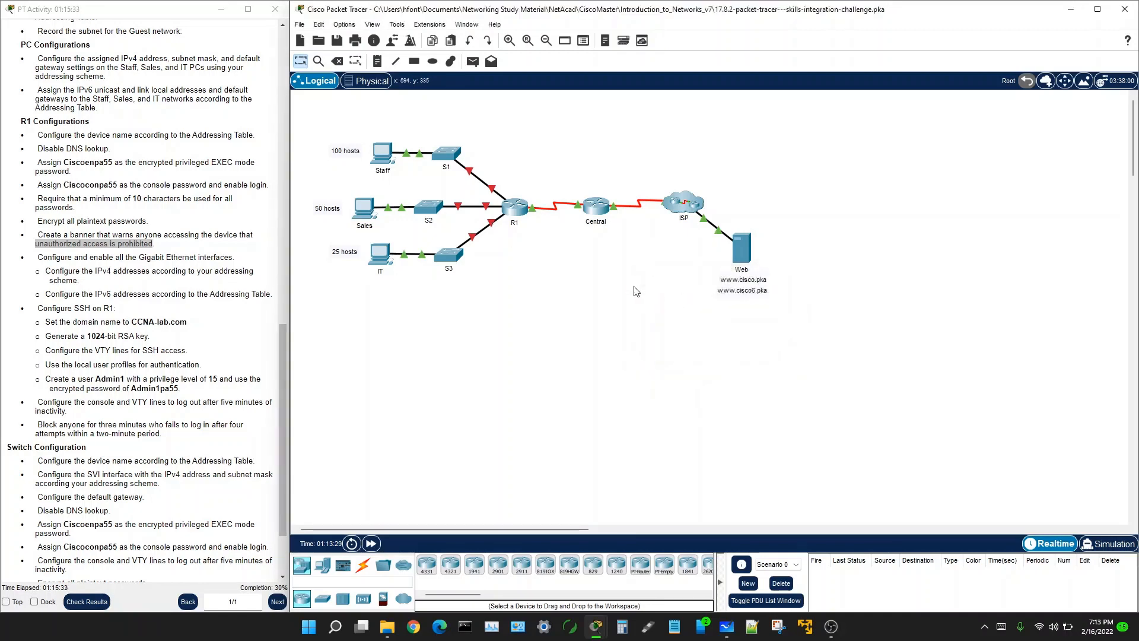
pyautogui.click(508, 211)
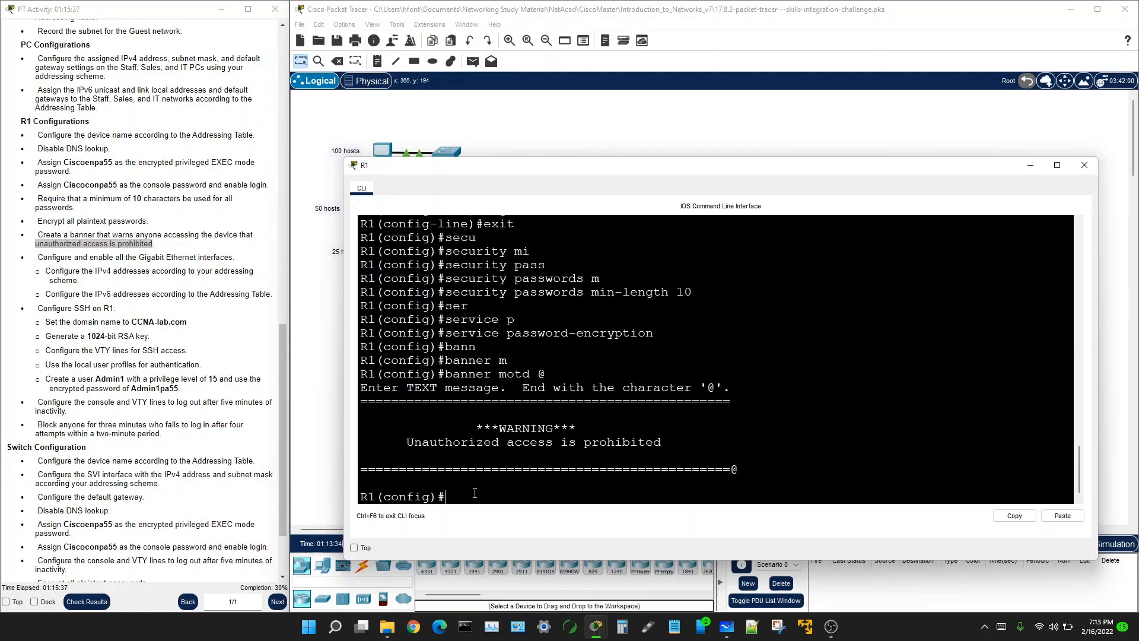
# Step: On interface G0/0, set IPv4 address 192.168.0.1 255.255.255.128 and issue no shutdown
pyautogui.write('interface g0/0')
pyautogui.press('Return')
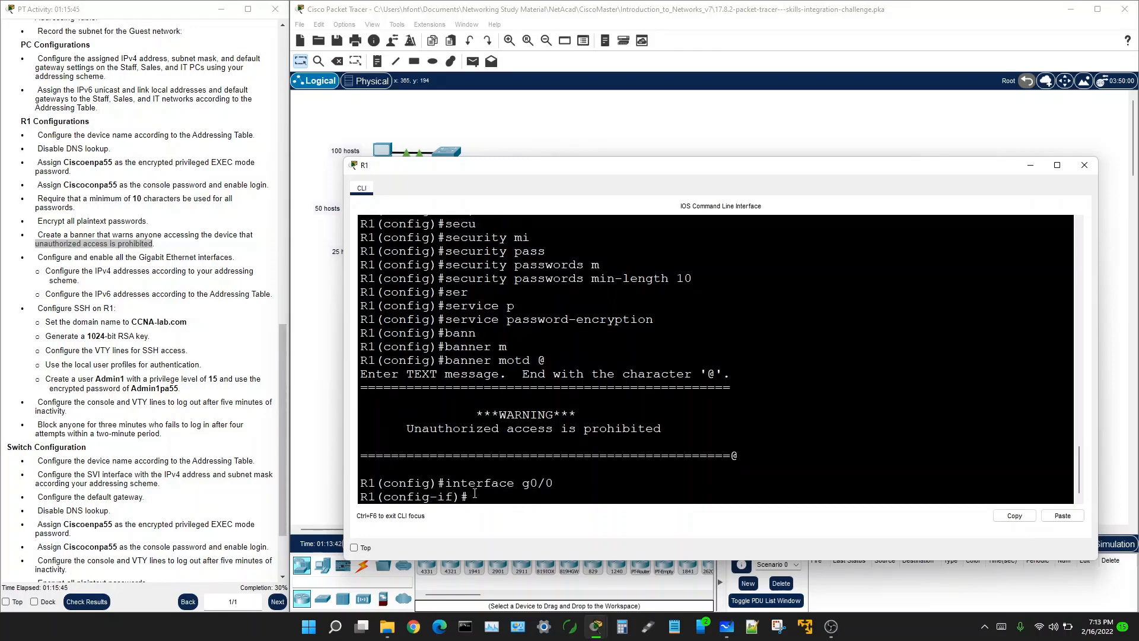
pyautogui.write('ip add')
pyautogui.press('Tab')
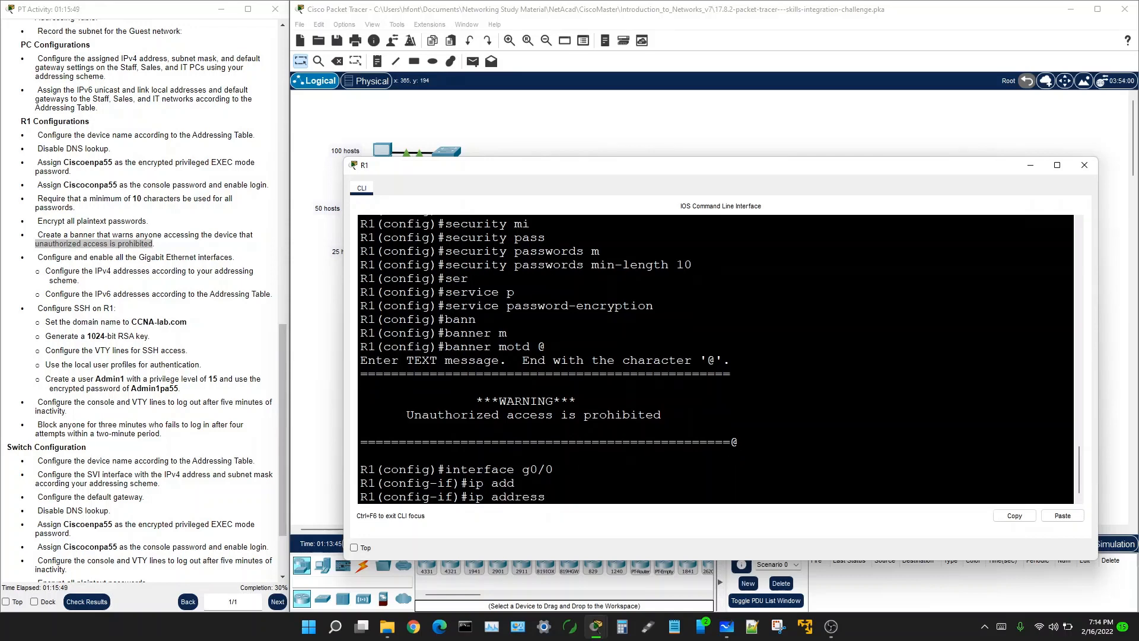
pyautogui.moveTo(1138, 155); pyautogui.dragTo(711, 140)
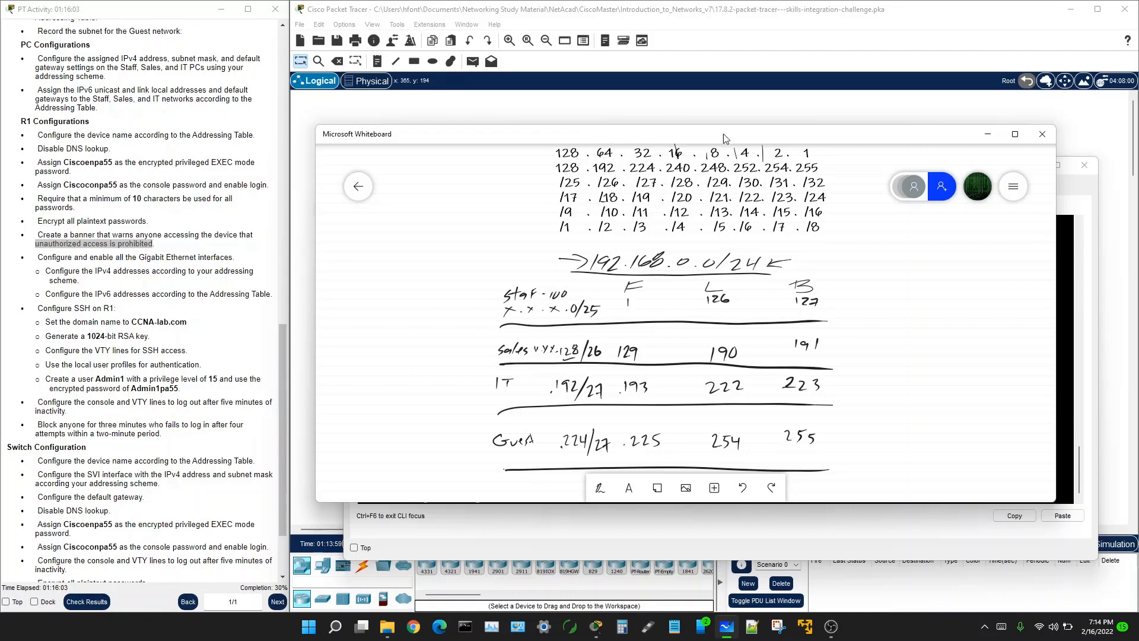
pyautogui.moveTo(662, 141); pyautogui.dragTo(1138, 155)
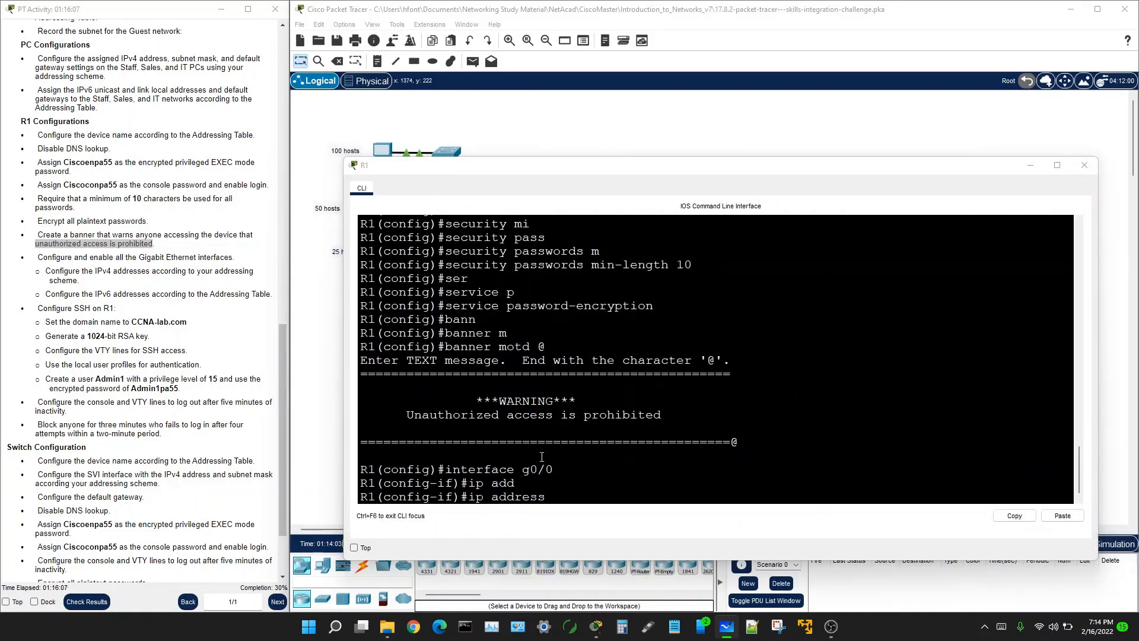
pyautogui.click(562, 489)
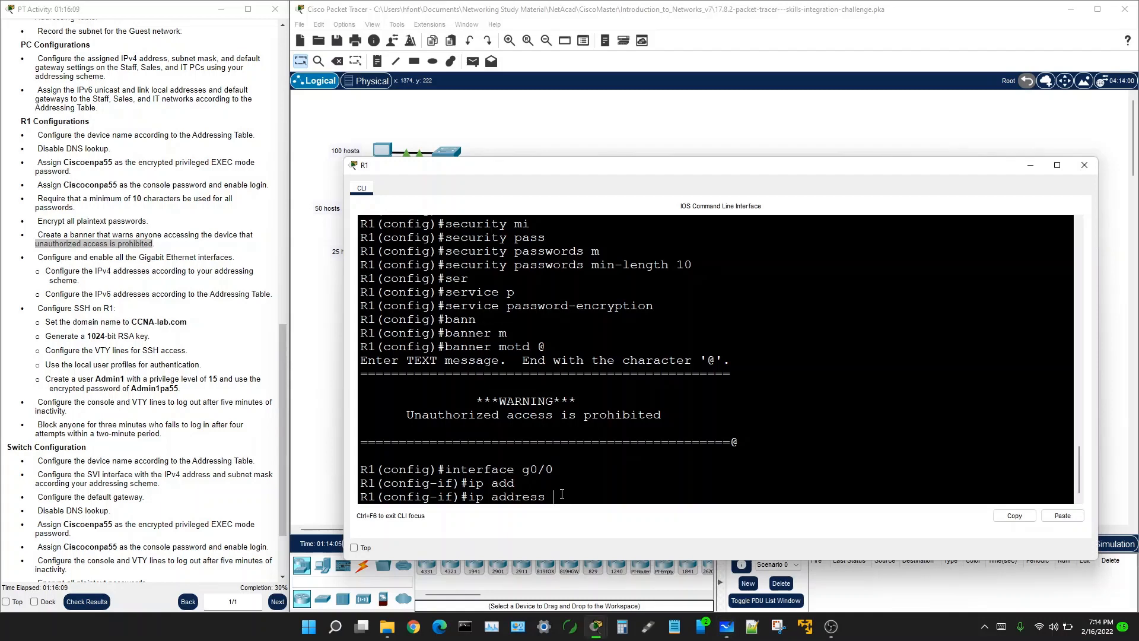
pyautogui.write('192.168.0.1 255.255.255.128')
pyautogui.press('Return')
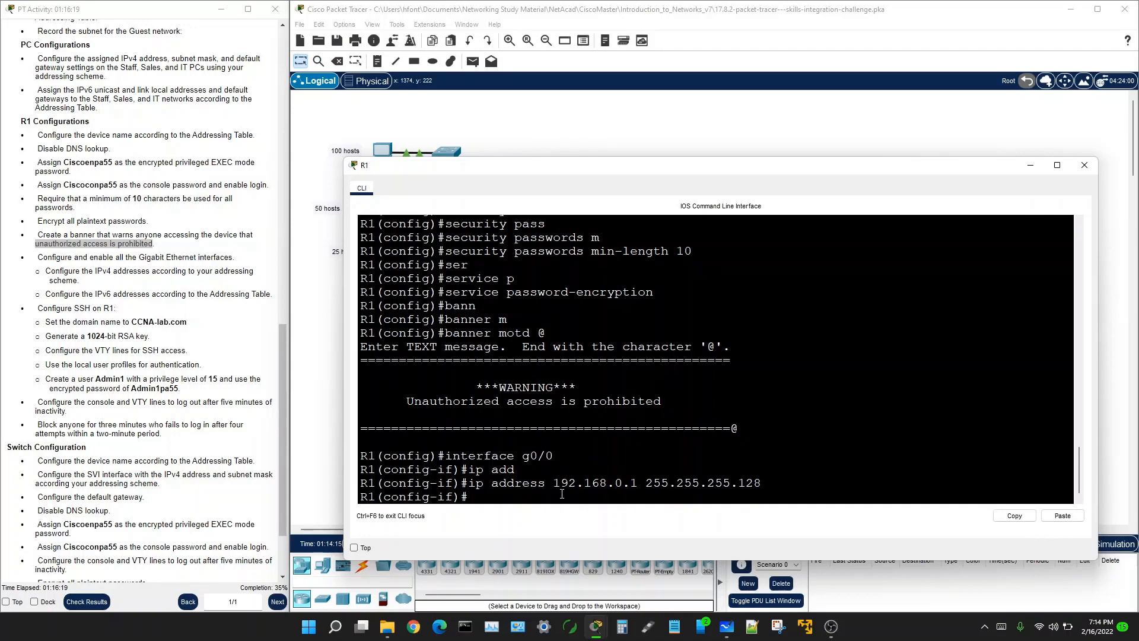
pyautogui.write('no shu')
pyautogui.press('Return')
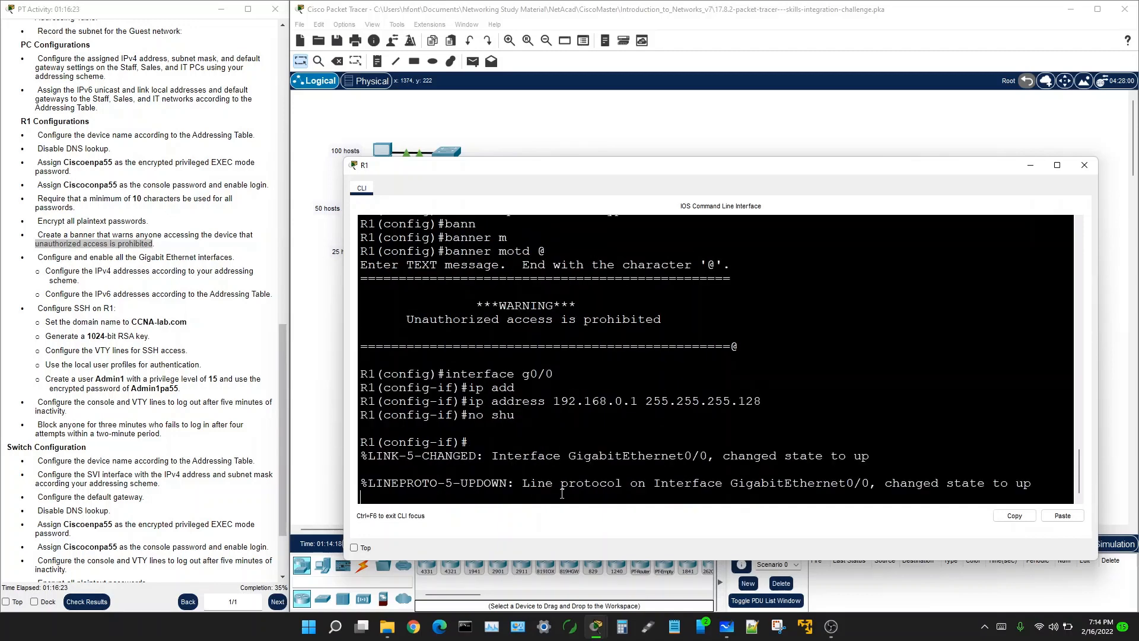
pyautogui.press('Return')
pyautogui.press('Return')
pyautogui.press('Return')
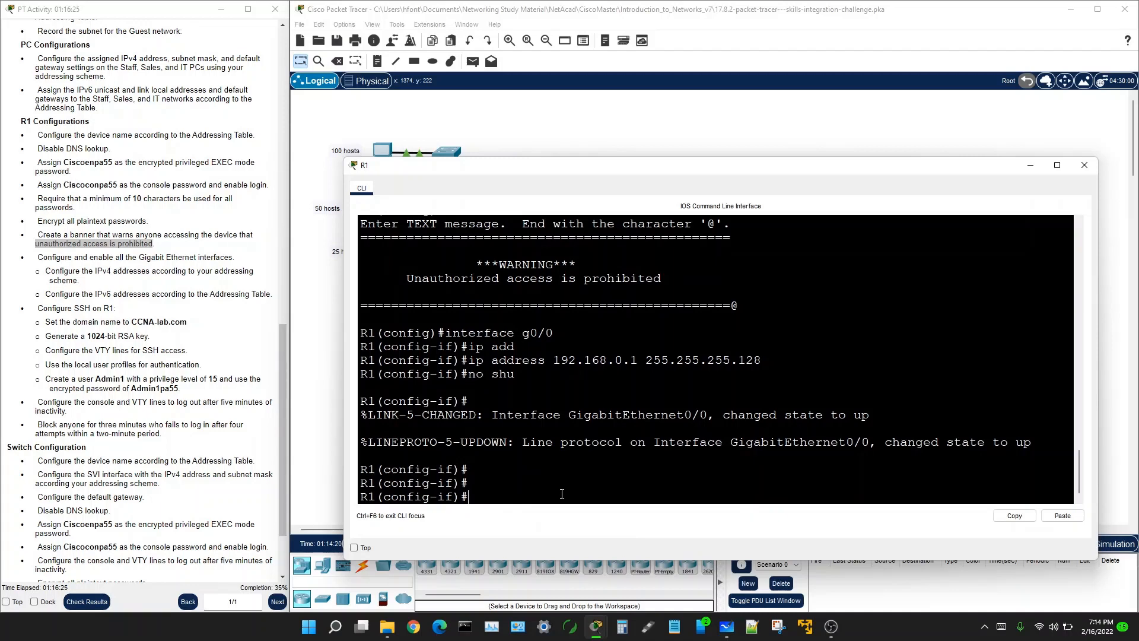
# Step: Add IPv6 address 2001:db8:acad::1/64 to G0/0, copied from the addressing table
pyautogui.write('ipv6 add')
pyautogui.press('Tab')
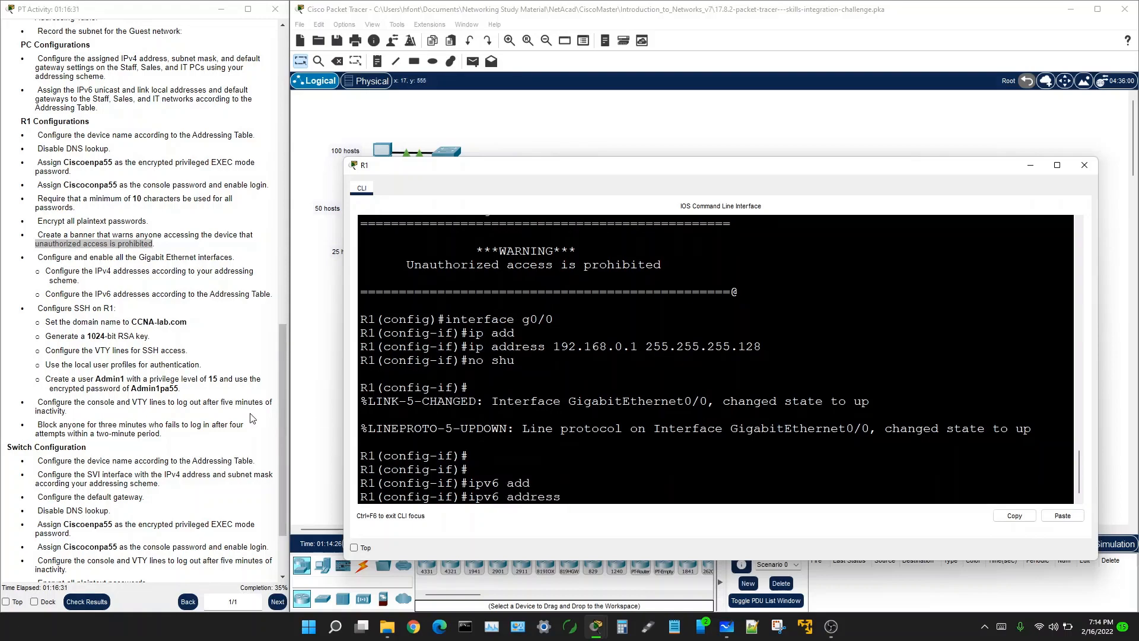
pyautogui.scroll(8, 177, 338)
pyautogui.scroll(5, 177, 338)
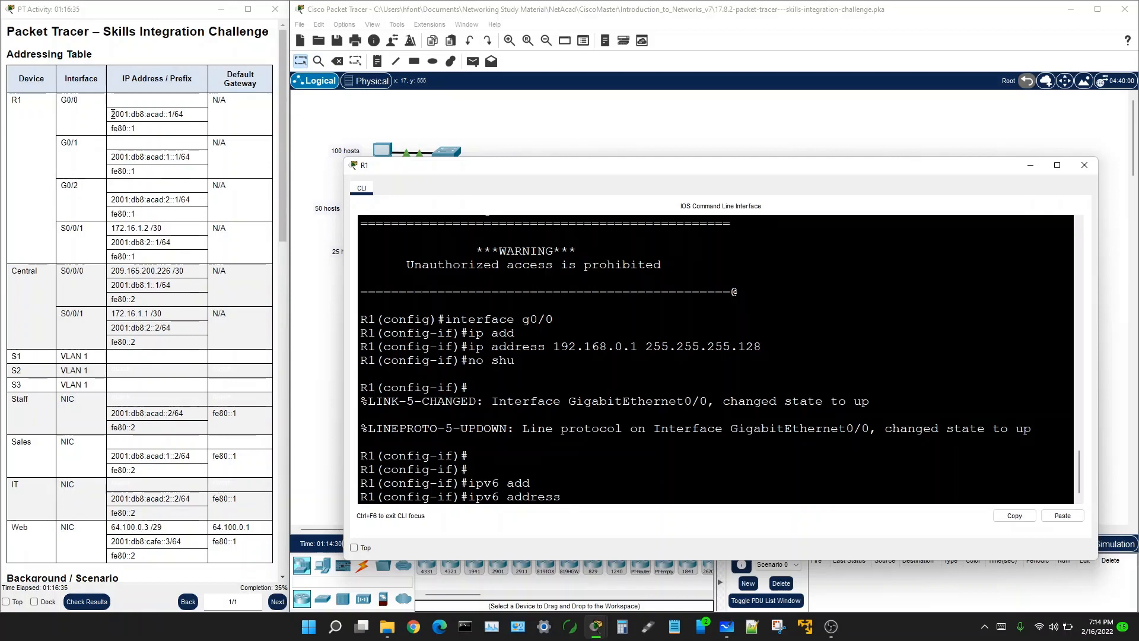
pyautogui.moveTo(111, 114); pyautogui.dragTo(182, 115)
pyautogui.rightClick(178, 115)
pyautogui.click(147, 117)
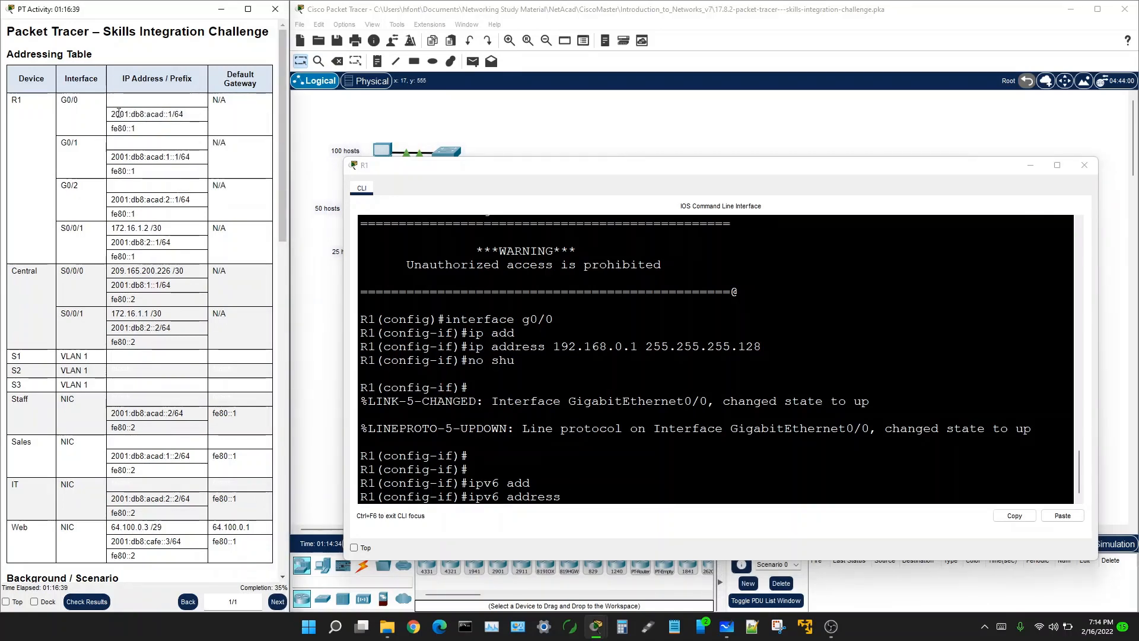
pyautogui.moveTo(112, 114); pyautogui.dragTo(183, 115)
pyautogui.rightClick(119, 118)
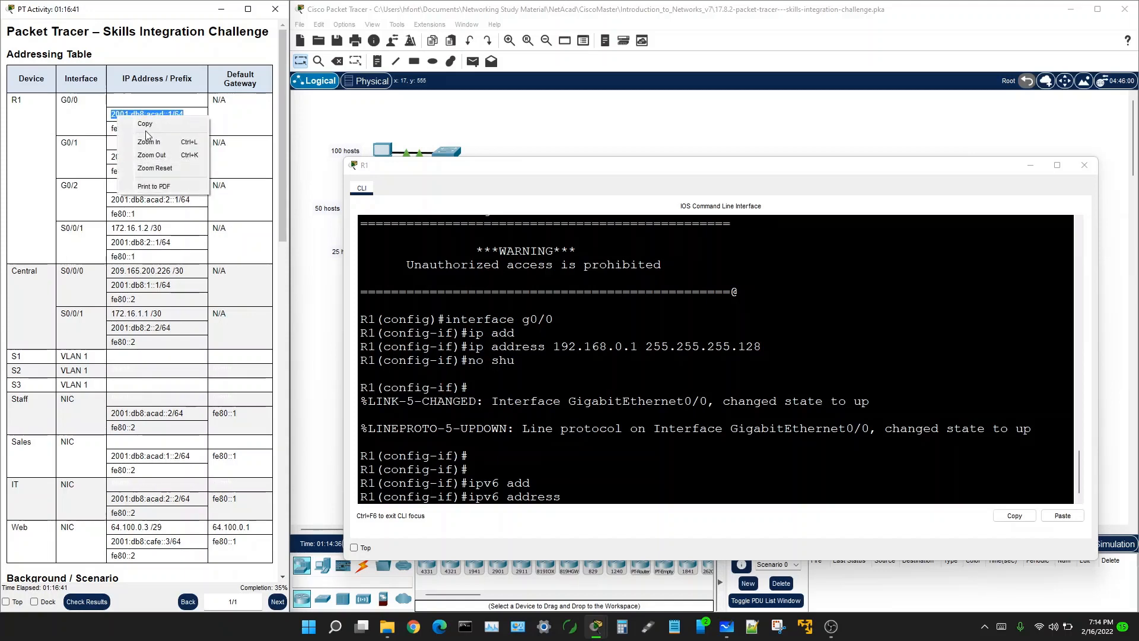
pyautogui.click(144, 124)
pyautogui.click(569, 496)
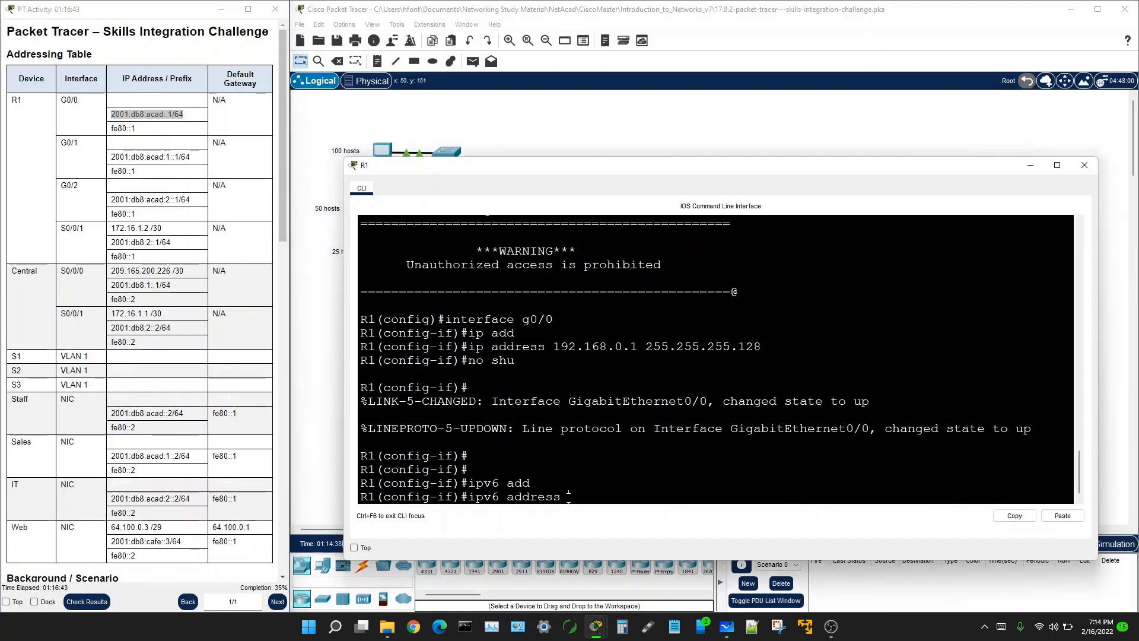
pyautogui.rightClick(569, 495)
pyautogui.click(591, 515)
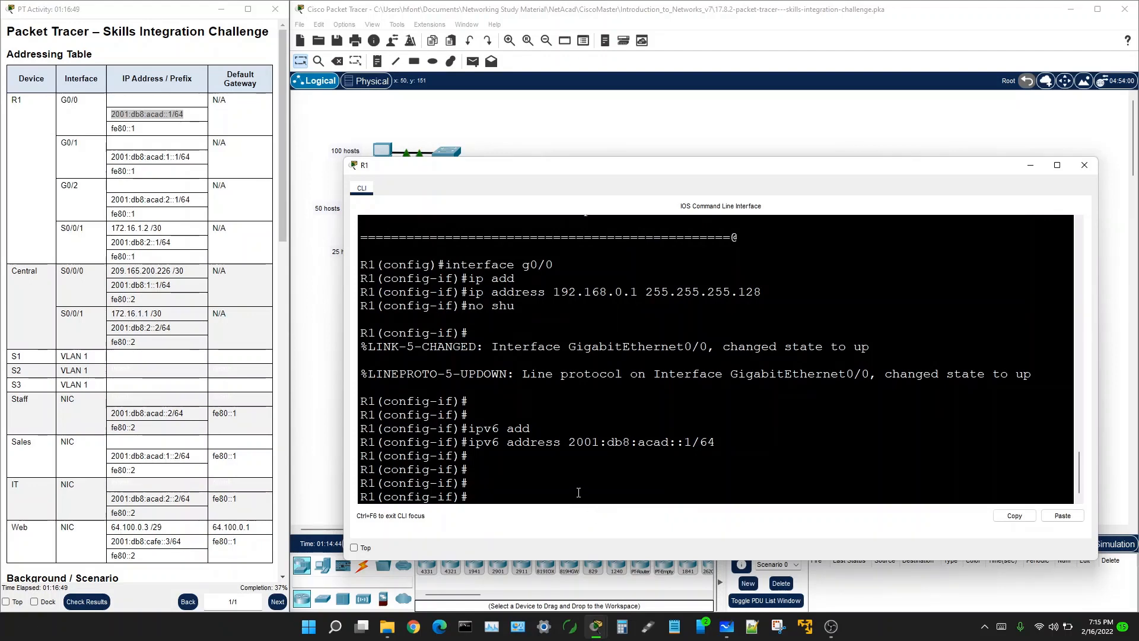
# Step: Add link-local address fe80::1 to G0/0 and issue no shutdown again
pyautogui.press('Up')
pyautogui.press('BackSpace')
pyautogui.press('BackSpace')
pyautogui.press('BackSpace')
pyautogui.press('BackSpace')
pyautogui.press('BackSpace')
pyautogui.press('BackSpace')
pyautogui.press('BackSpace')
pyautogui.press('BackSpace')
pyautogui.press('BackSpace')
pyautogui.press('BackSpace')
pyautogui.press('BackSpace')
pyautogui.press('BackSpace')
pyautogui.press('BackSpace')
pyautogui.press('BackSpace')
pyautogui.press('BackSpace')
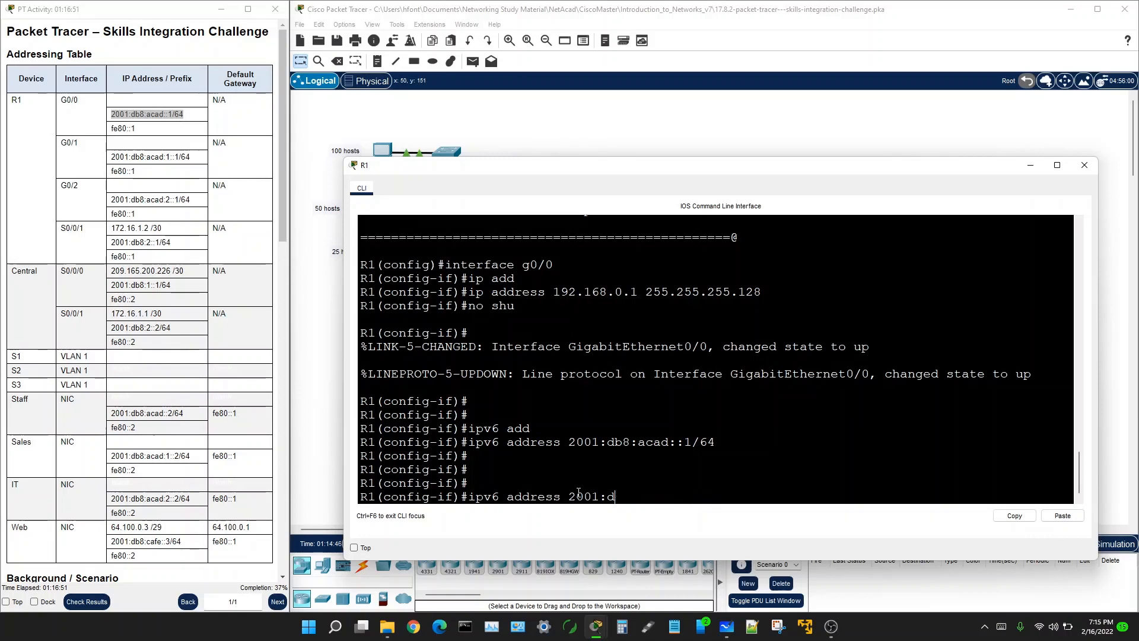
pyautogui.press('BackSpace')
pyautogui.press('BackSpace')
pyautogui.press('BackSpace')
pyautogui.press('BackSpace')
pyautogui.write('fe')
pyautogui.write('::')
pyautogui.press('BackSpace')
pyautogui.press('BackSpace')
pyautogui.write('80::1 li')
pyautogui.press('Tab')
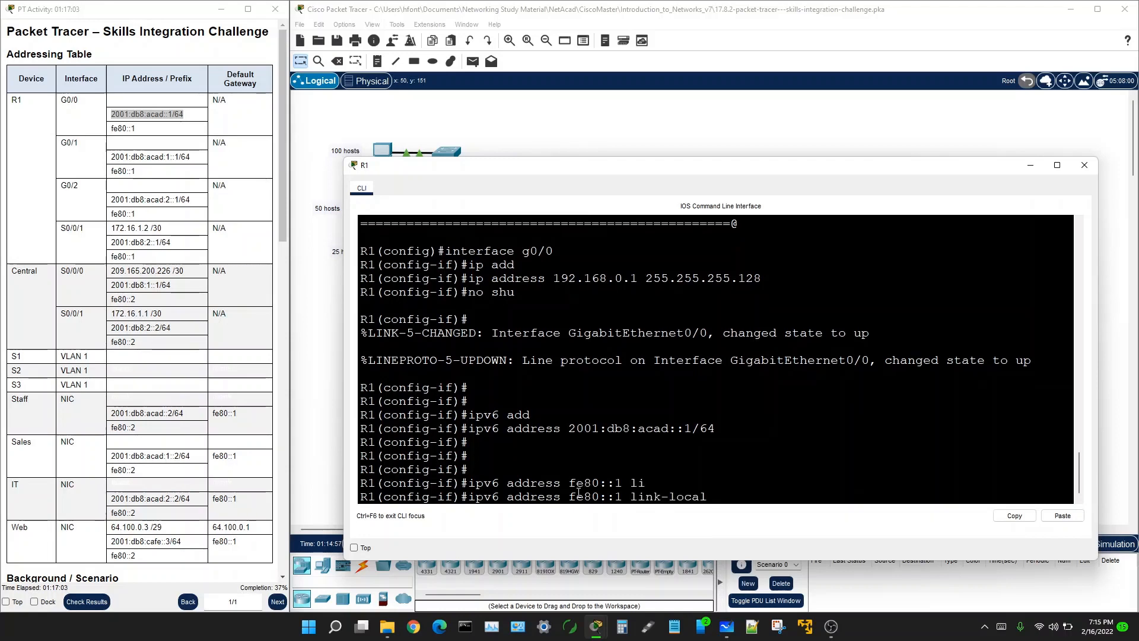
pyautogui.press('Return')
pyautogui.press('Return')
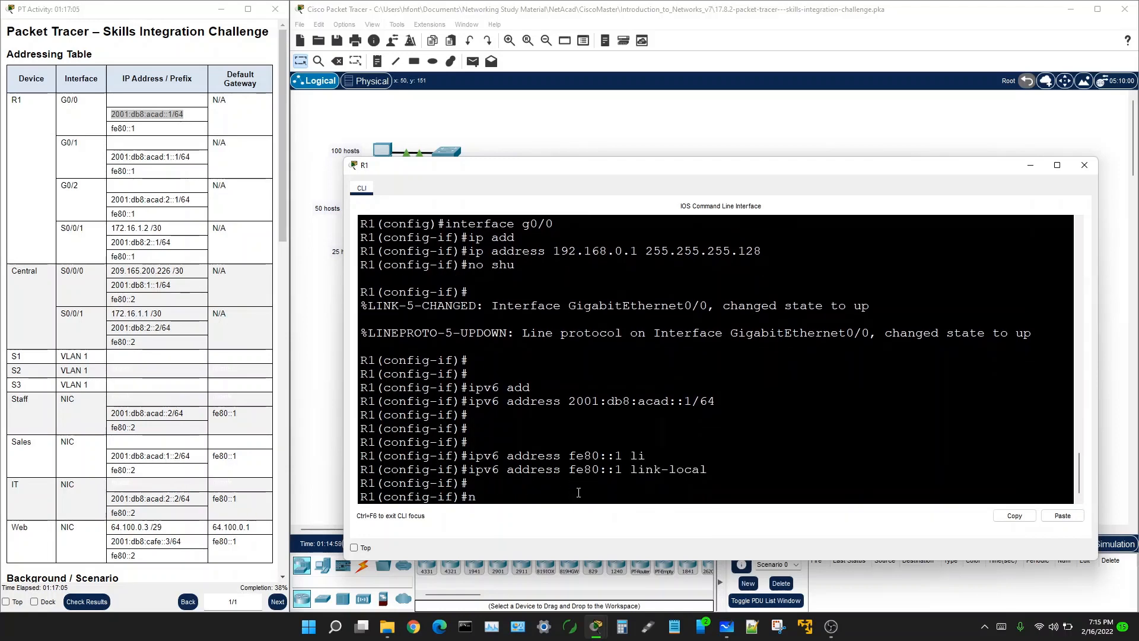
pyautogui.write('no shu')
pyautogui.press('Return')
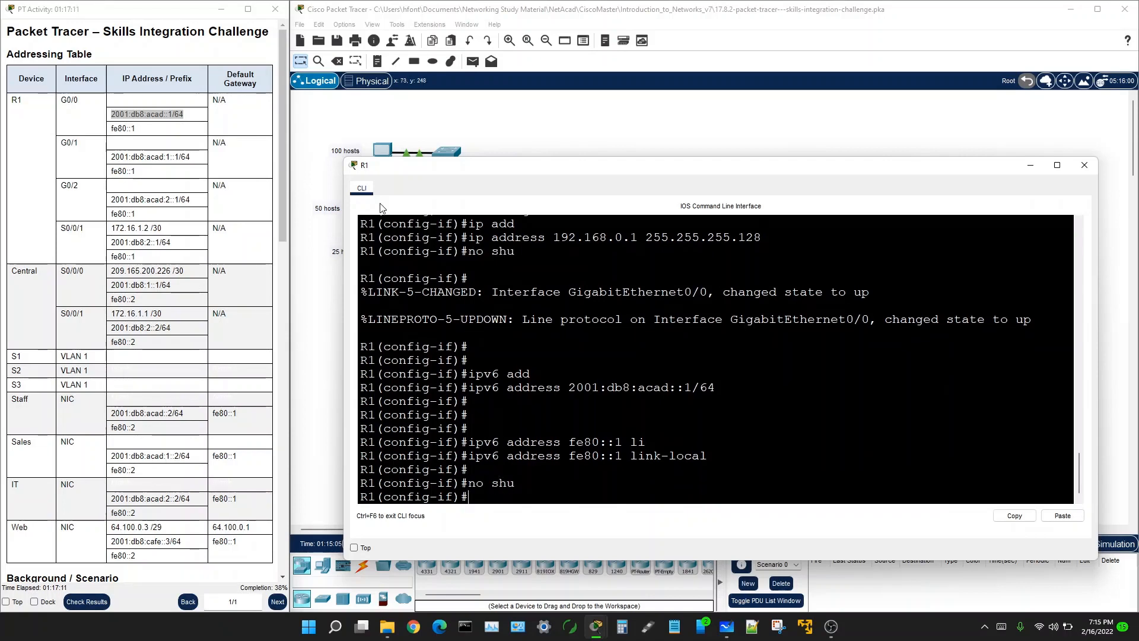
# Step: Check the R1 Configurations task list, then enter interface g0/1 configuration mode
pyautogui.scroll(-3, 188, 349)
pyautogui.scroll(-10, 187, 349)
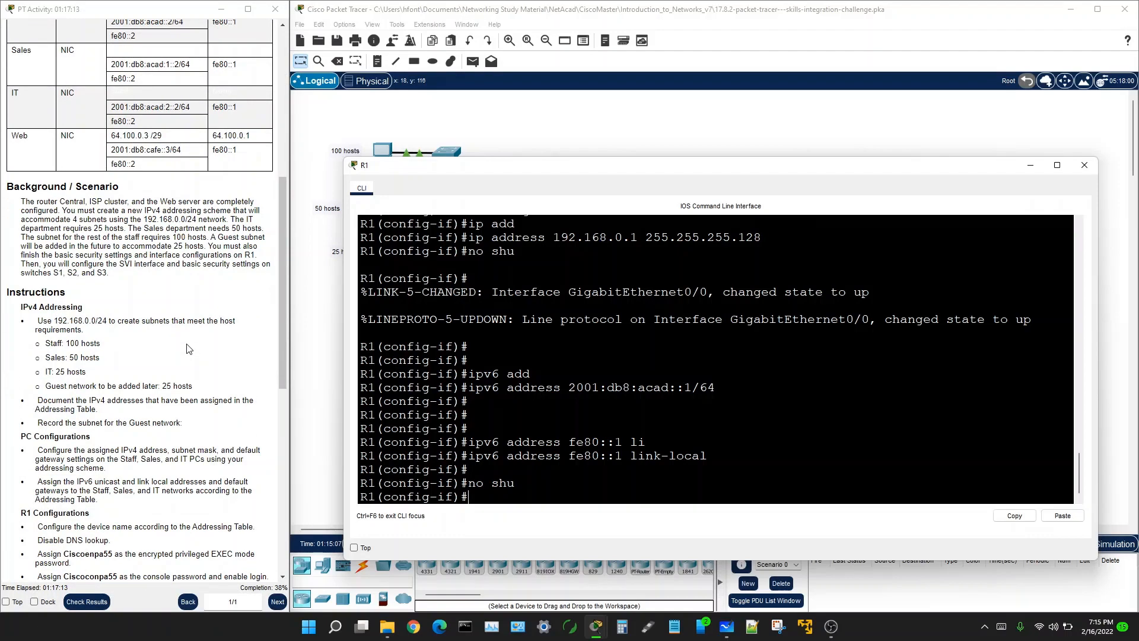
pyautogui.scroll(-2, 94, 183)
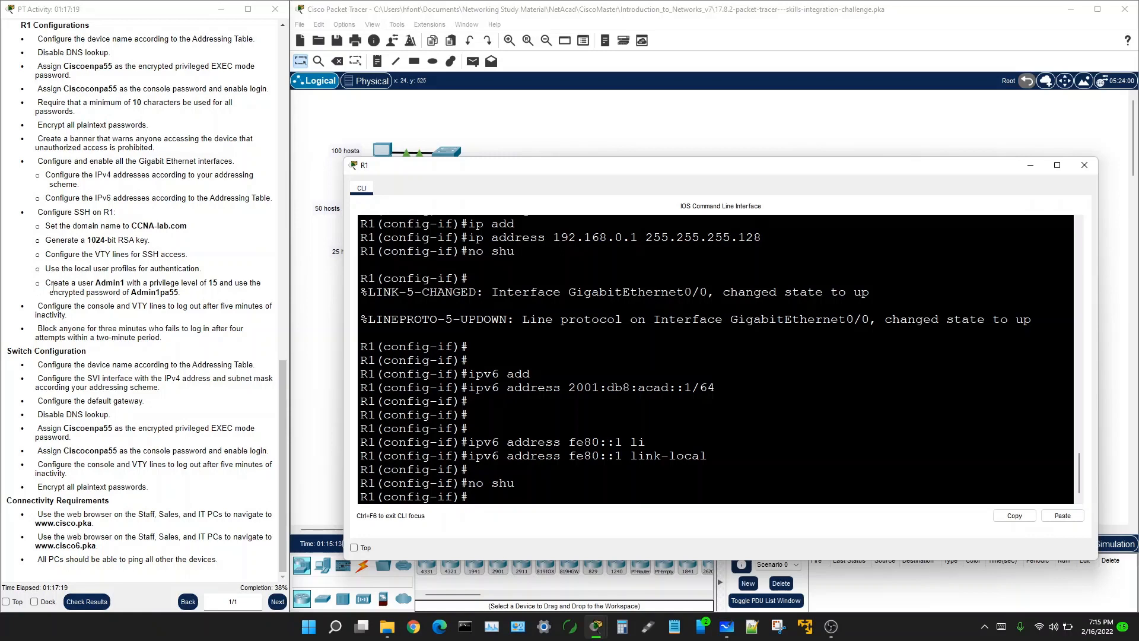
pyautogui.click(50, 179)
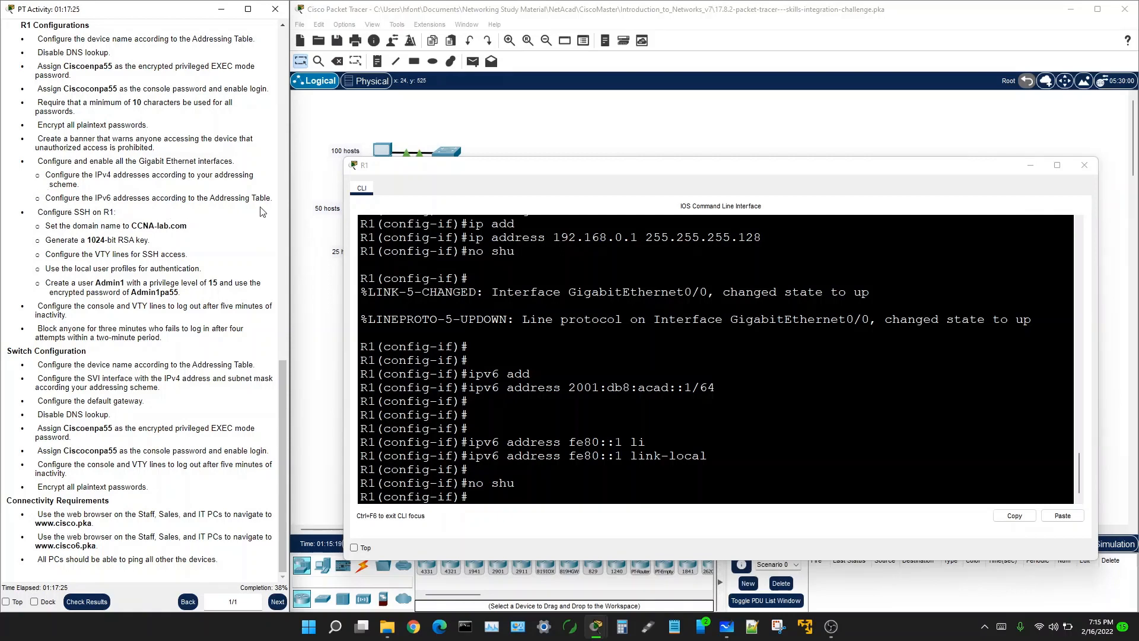
pyautogui.click(477, 494)
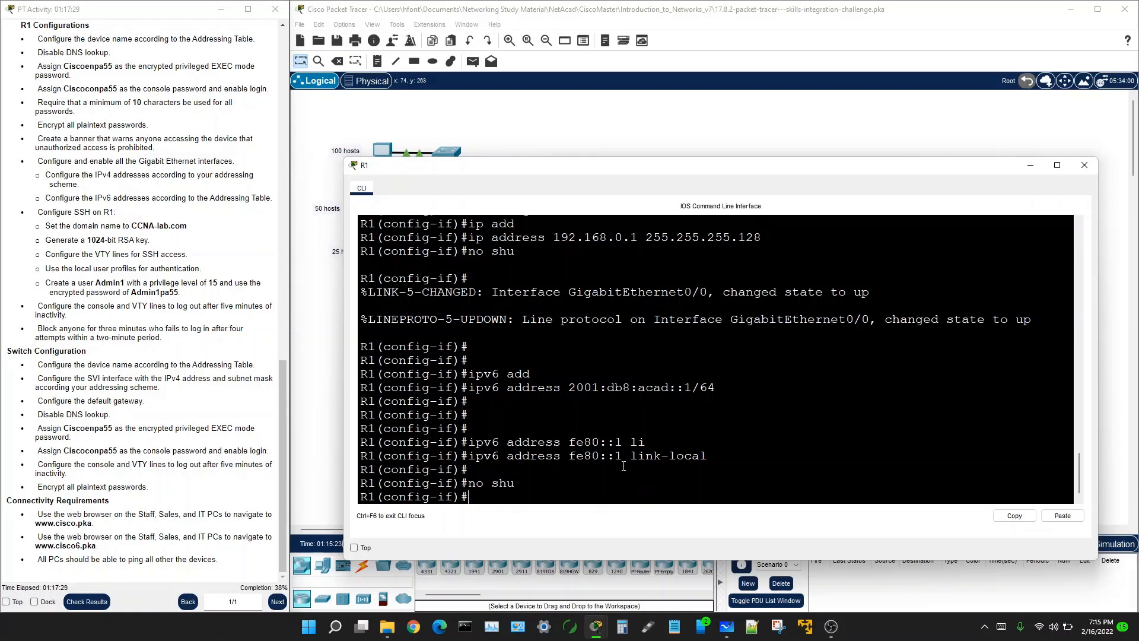
pyautogui.write('interface g0/1')
pyautogui.press('Return')
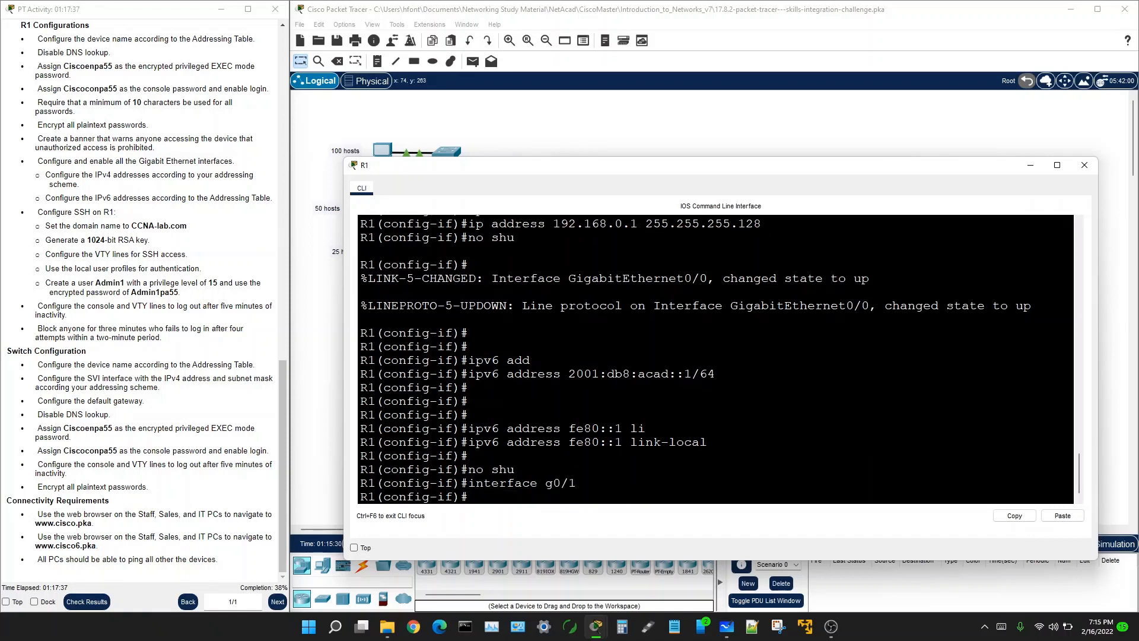
pyautogui.moveTo(1138, 119); pyautogui.dragTo(704, 119)
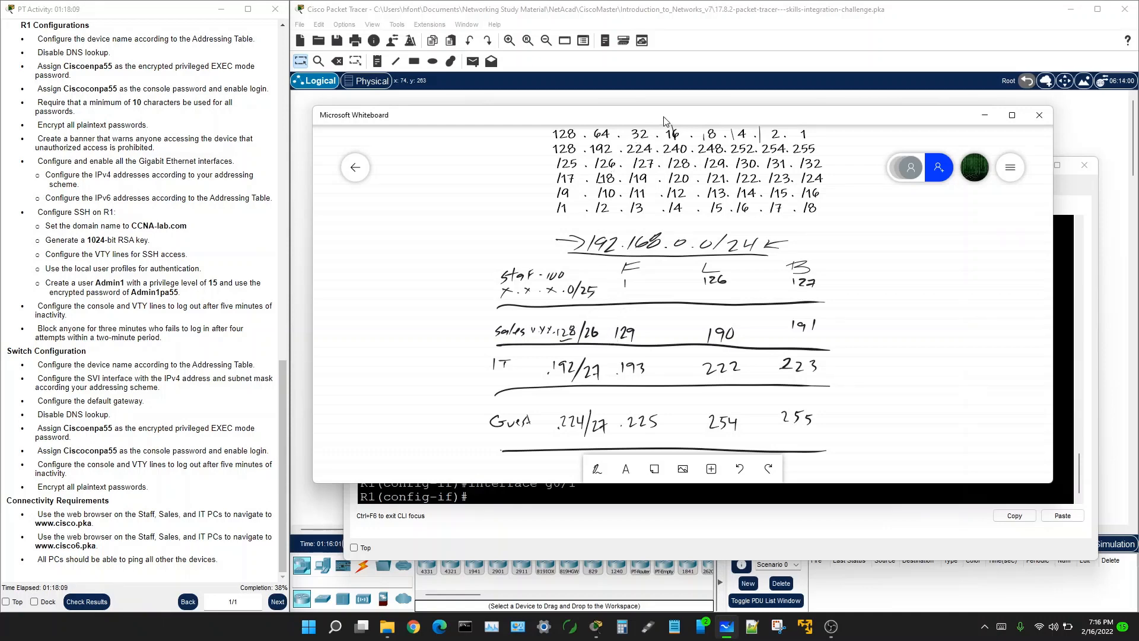
pyautogui.moveTo(663, 116); pyautogui.dragTo(1138, 190)
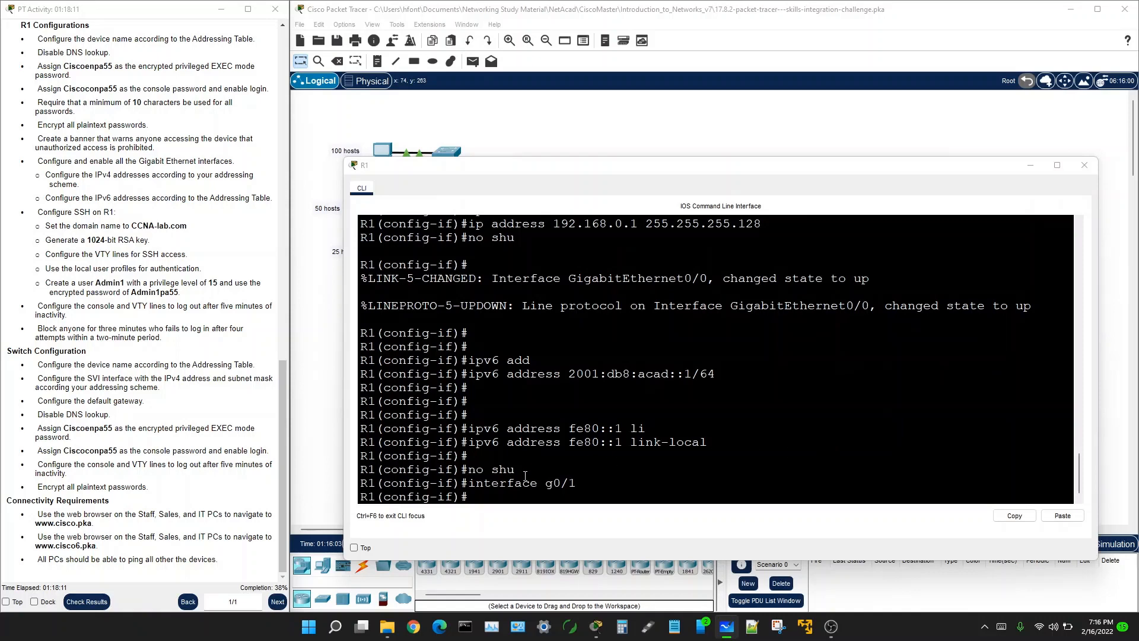
# Step: Assign IPv4 address 192.168.0.129 255.255.255.192 to G0/1
pyautogui.click(487, 495)
pyautogui.write('ip')
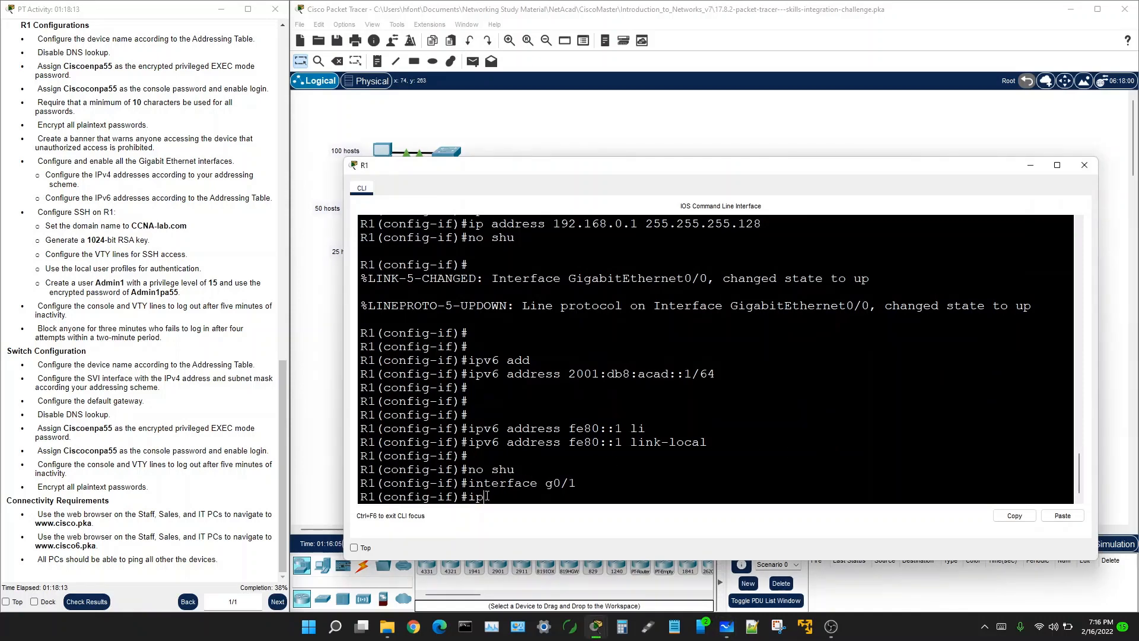
pyautogui.write(' addd')
pyautogui.press('Tab')
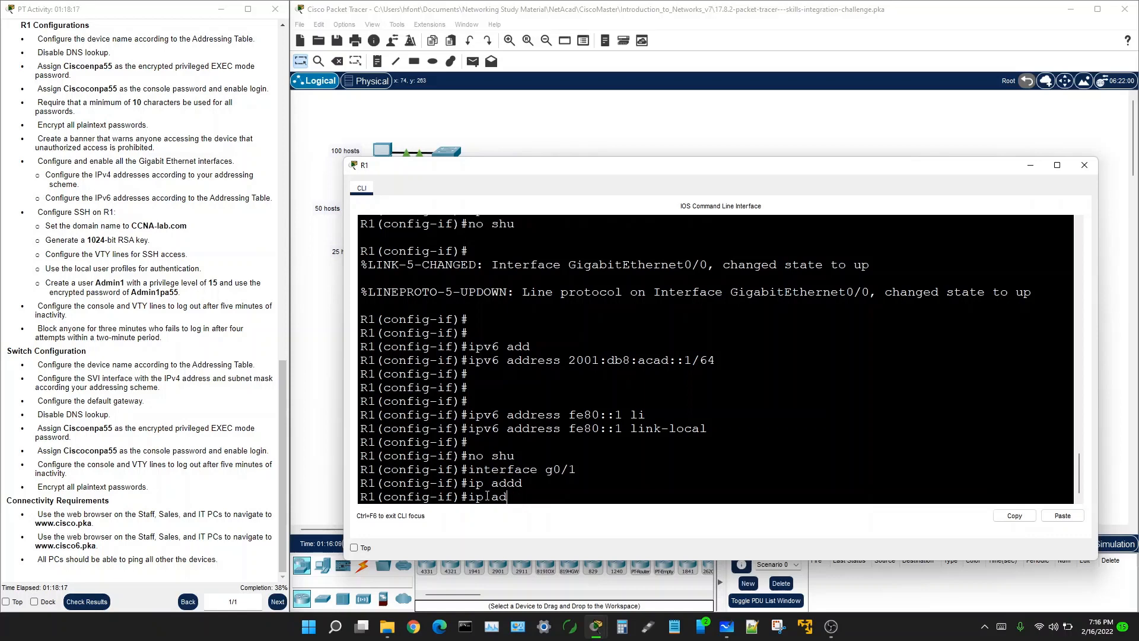
pyautogui.press('Tab')
pyautogui.write('1')
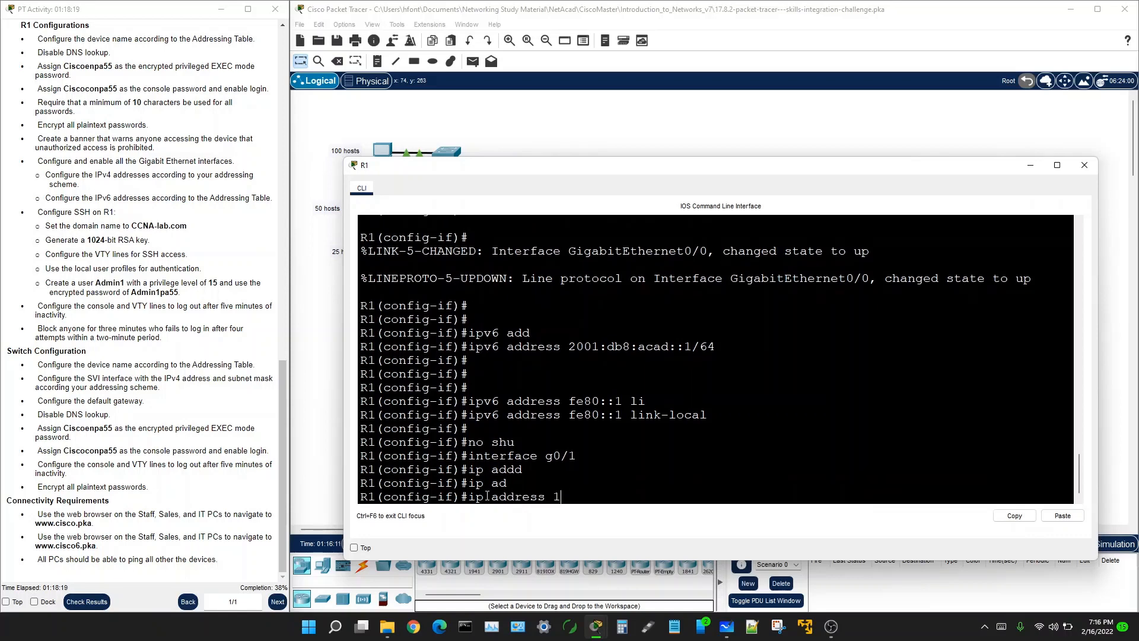
pyautogui.write('92.168.0.129')
pyautogui.write('255.255.255')
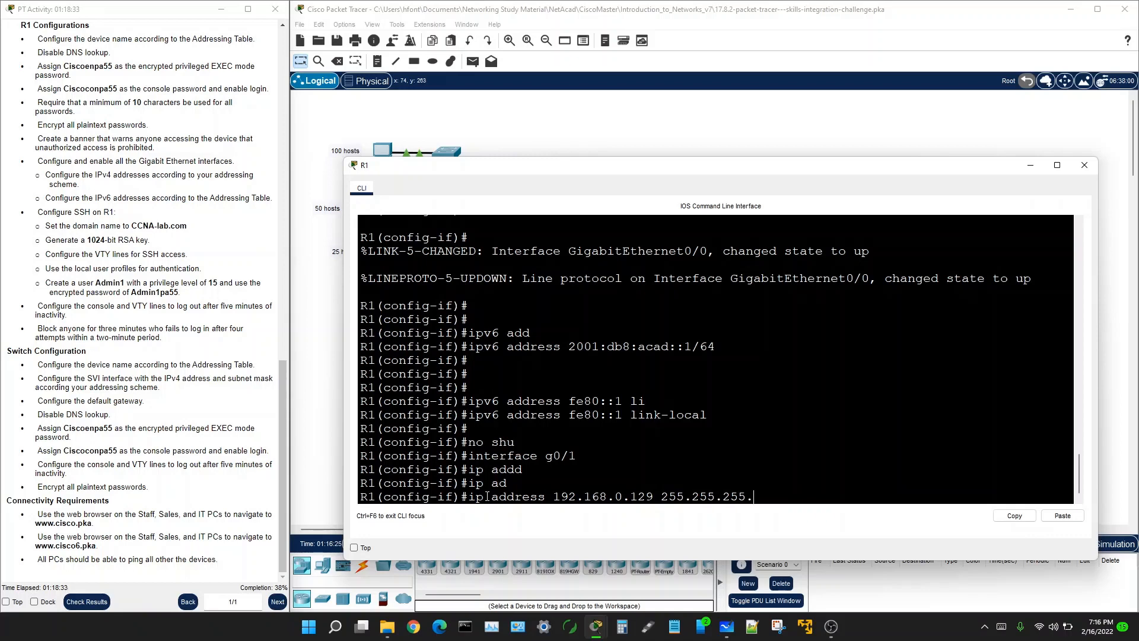
pyautogui.write('.192')
pyautogui.press('Return')
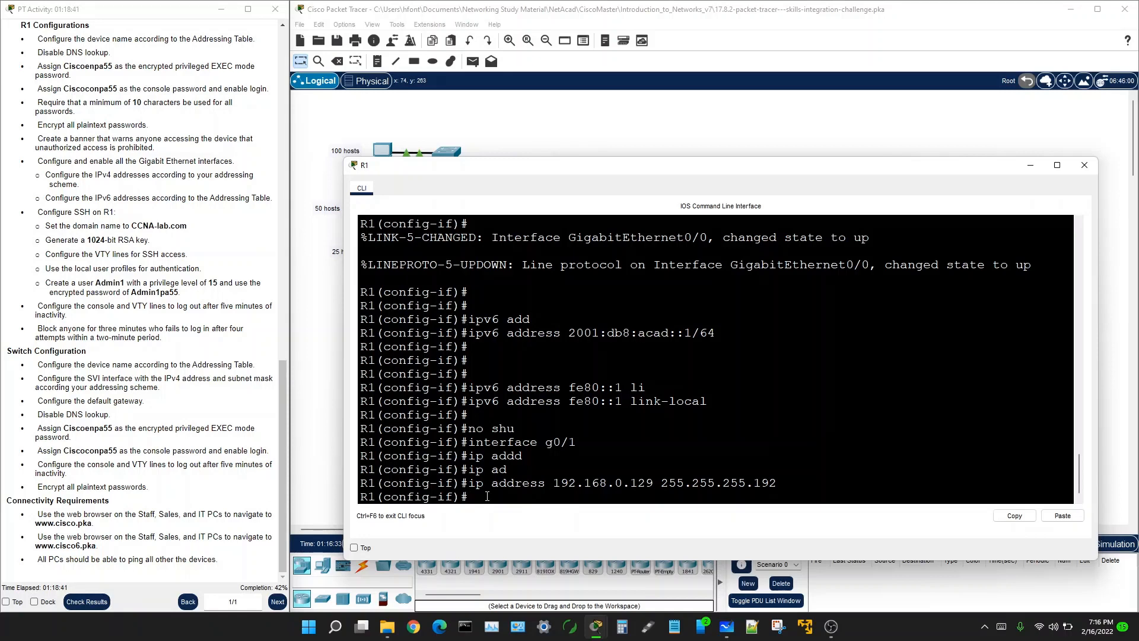
# Step: Add IPv6 address 2001:db8:acad:1::1/64 to G0/1, copied from the addressing table
pyautogui.write('ipv6 add')
pyautogui.press('Tab')
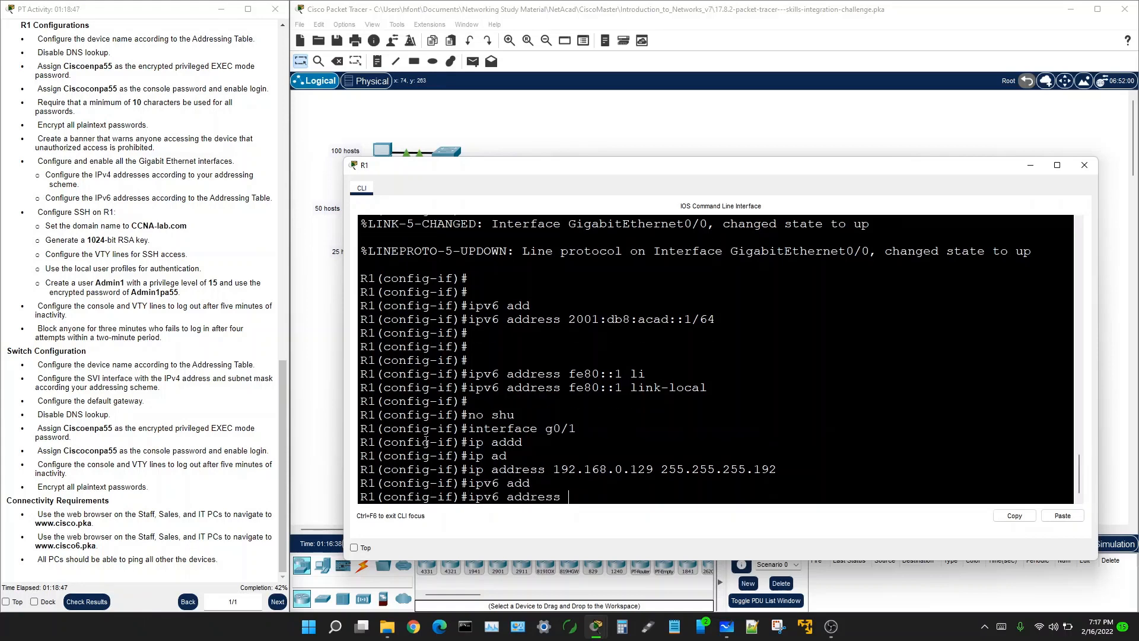
pyautogui.scroll(15, 172, 88)
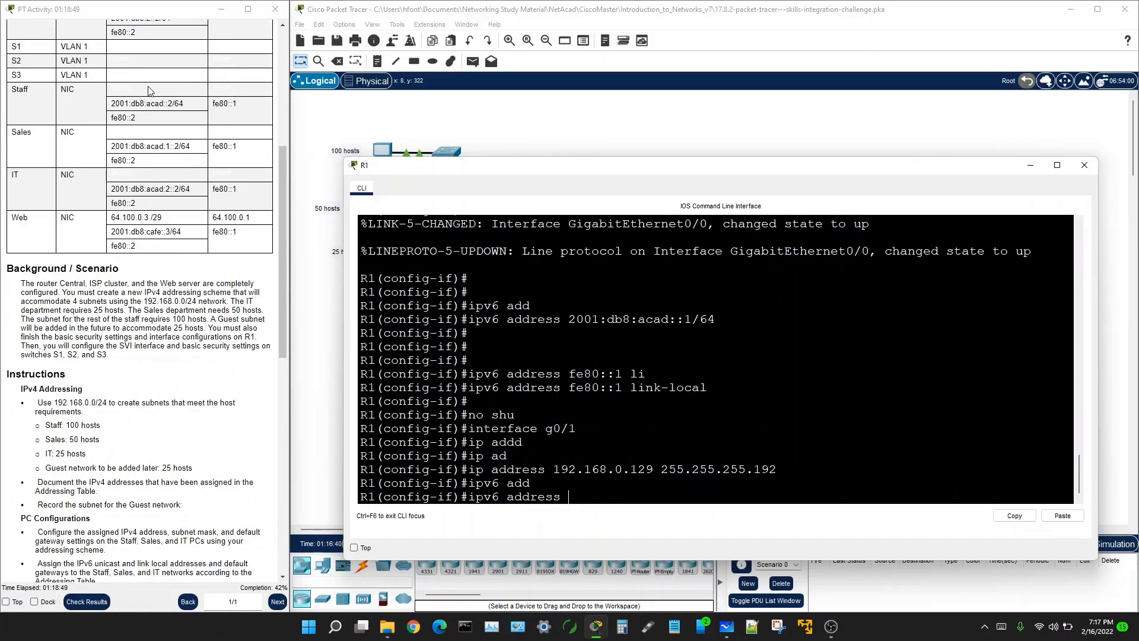
pyautogui.scroll(3, 146, 98)
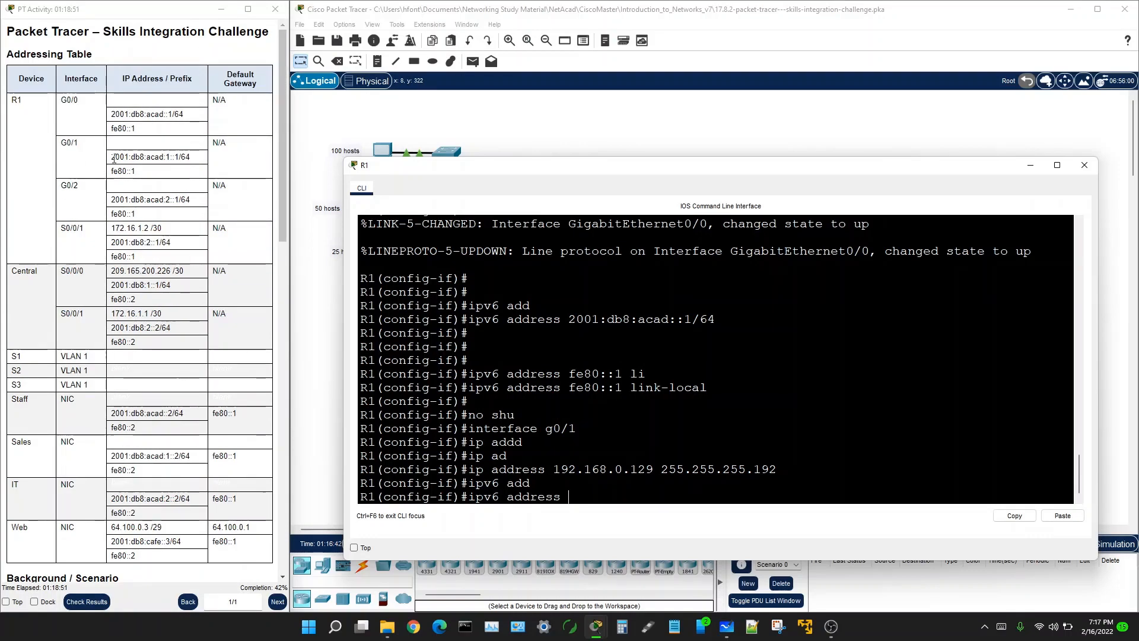
pyautogui.moveTo(112, 159); pyautogui.dragTo(195, 167)
pyautogui.rightClick(178, 159)
pyautogui.click(196, 166)
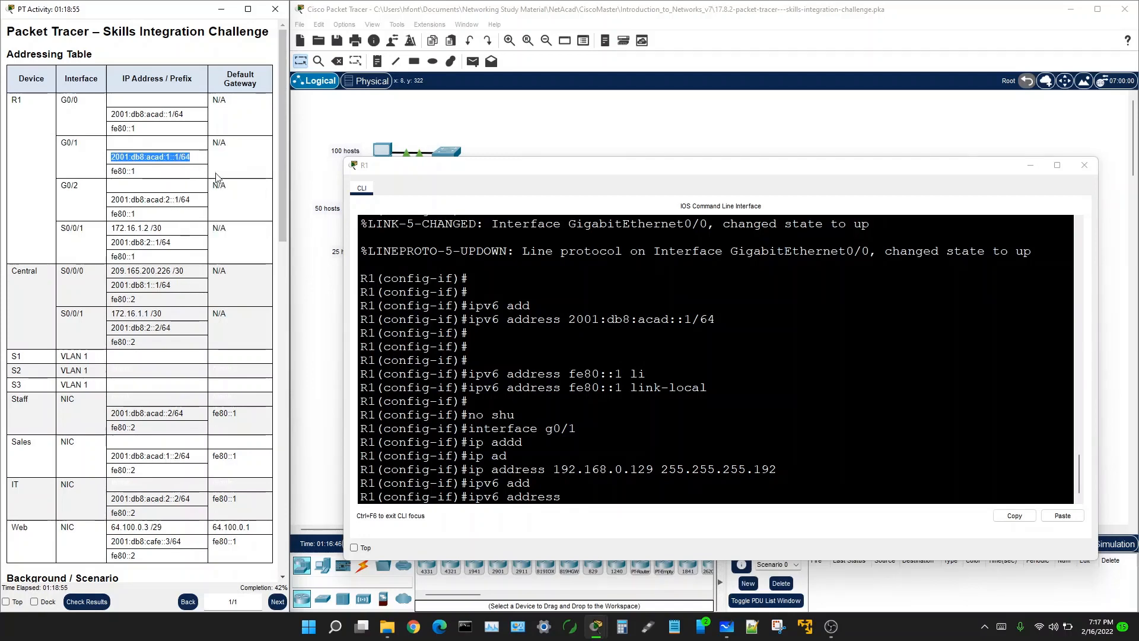
pyautogui.click(567, 495)
pyautogui.rightClick(567, 495)
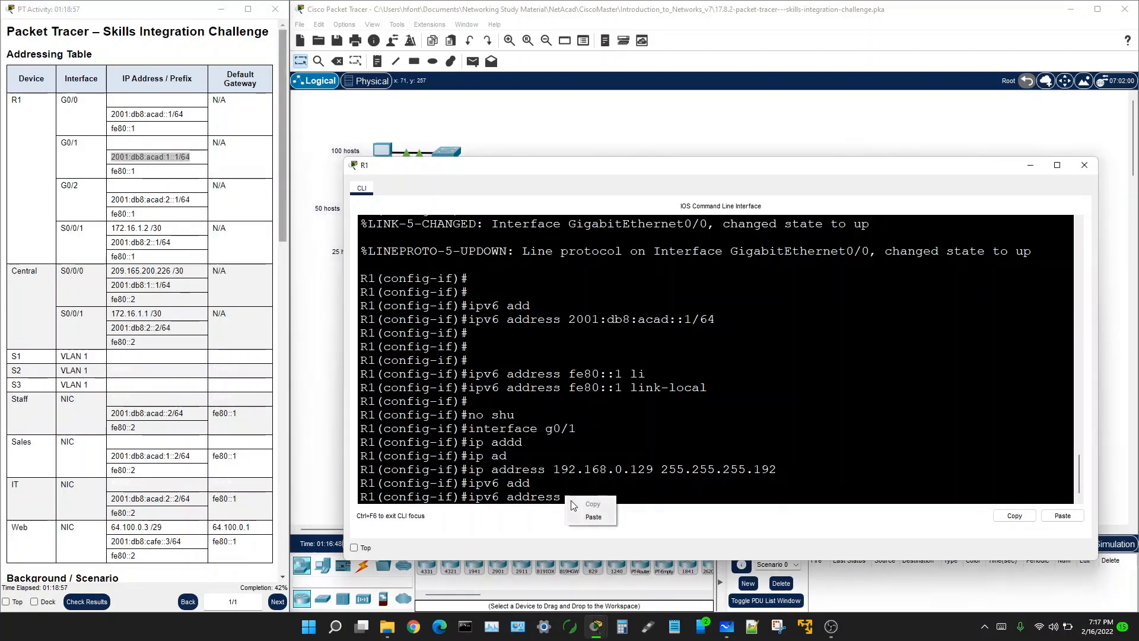
pyautogui.click(587, 518)
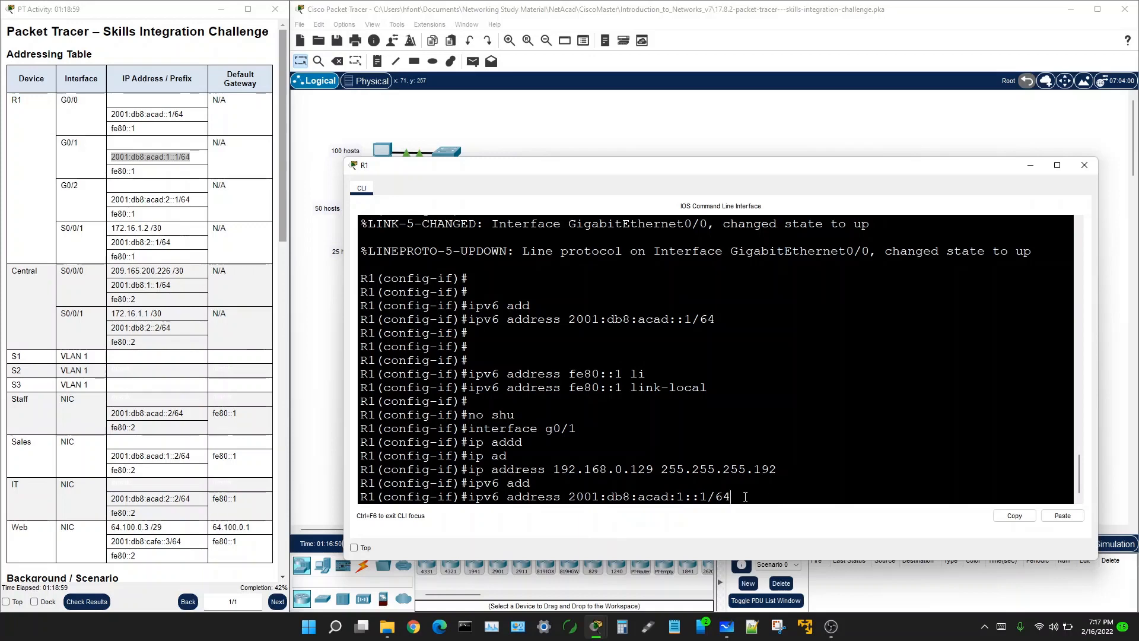
pyautogui.press('Return')
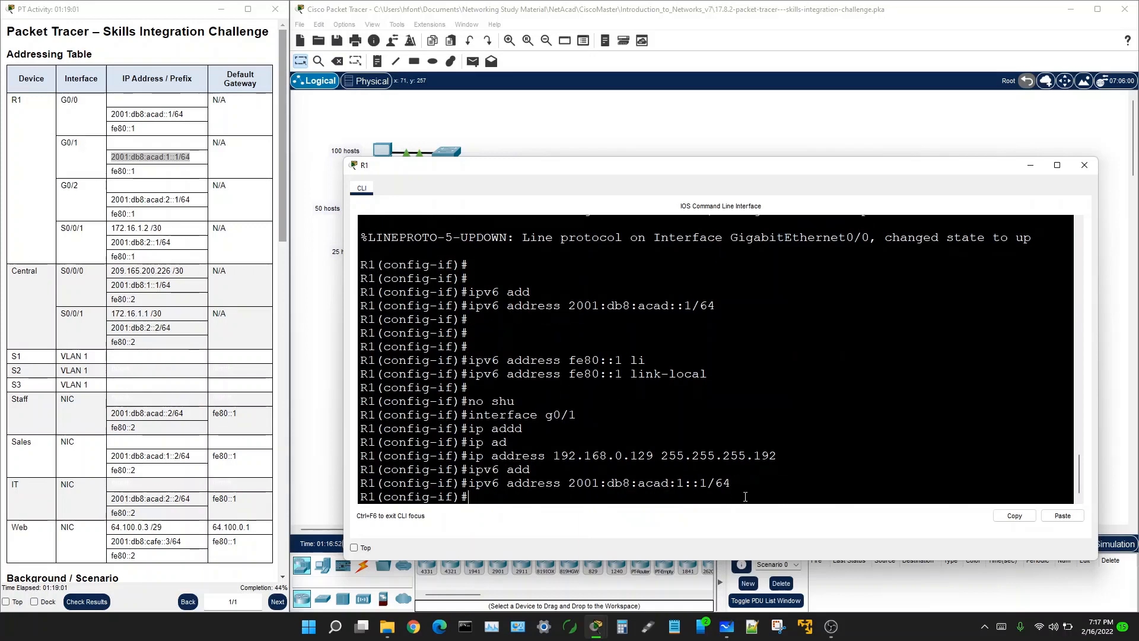
# Step: Add link-local fe80::1 to G0/1 and bring the interface up with no shutdown
pyautogui.press('Up')
pyautogui.press('BackSpace')
pyautogui.press('BackSpace')
pyautogui.press('BackSpace')
pyautogui.press('BackSpace')
pyautogui.press('BackSpace')
pyautogui.press('BackSpace')
pyautogui.press('BackSpace')
pyautogui.press('BackSpace')
pyautogui.press('BackSpace')
pyautogui.press('BackSpace')
pyautogui.press('BackSpace')
pyautogui.press('BackSpace')
pyautogui.press('BackSpace')
pyautogui.press('BackSpace')
pyautogui.press('BackSpace')
pyautogui.press('BackSpace')
pyautogui.press('BackSpace')
pyautogui.press('BackSpace')
pyautogui.press('BackSpace')
pyautogui.press('BackSpace')
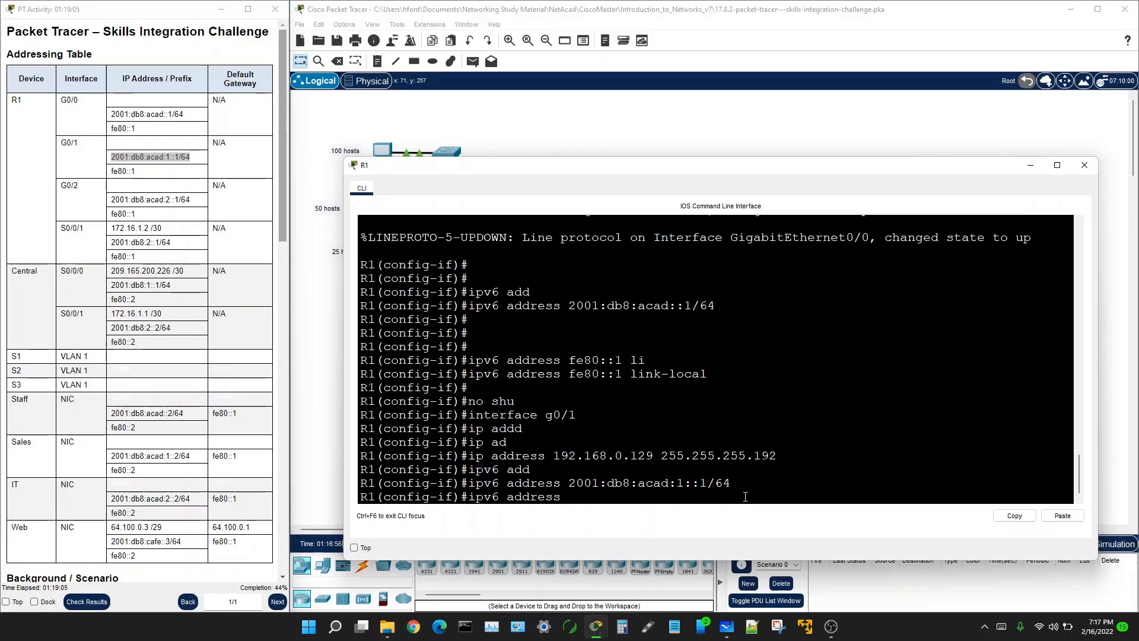
pyautogui.write('fe80::1 li')
pyautogui.press('Tab')
pyautogui.press('Return')
pyautogui.press('Return')
pyautogui.press('Return')
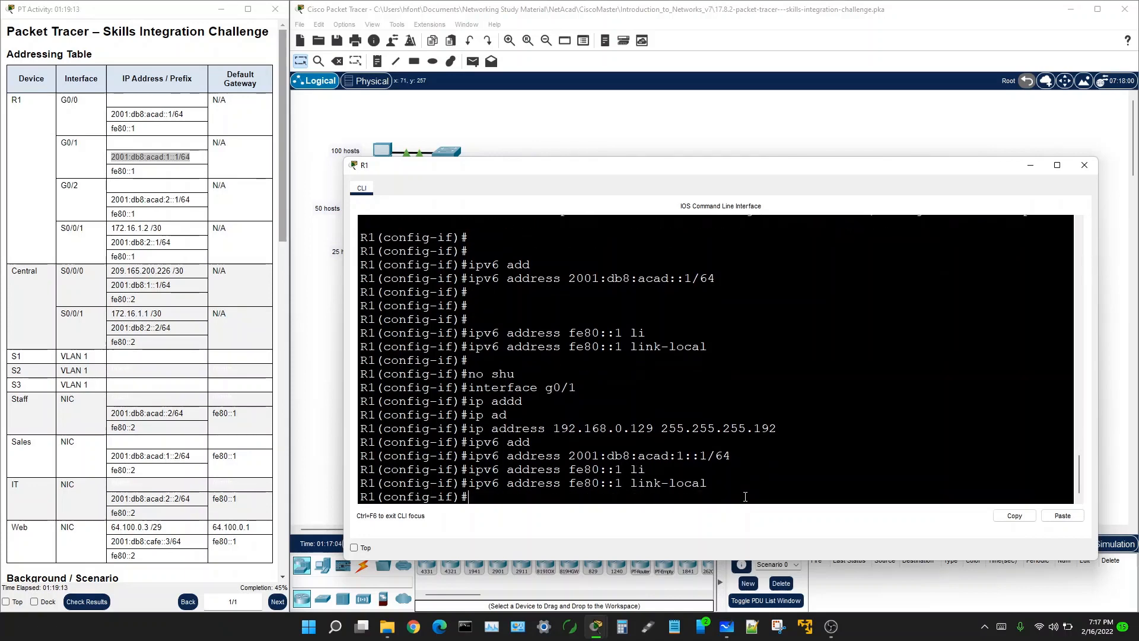
pyautogui.write('no sh')
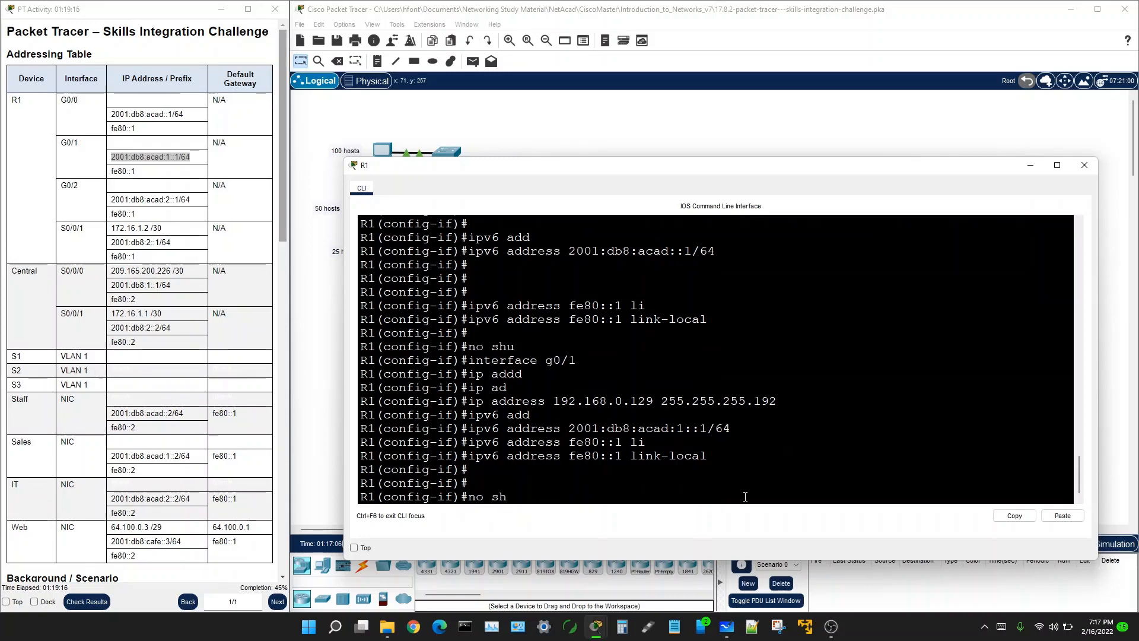
pyautogui.press('Return')
pyautogui.press('Return')
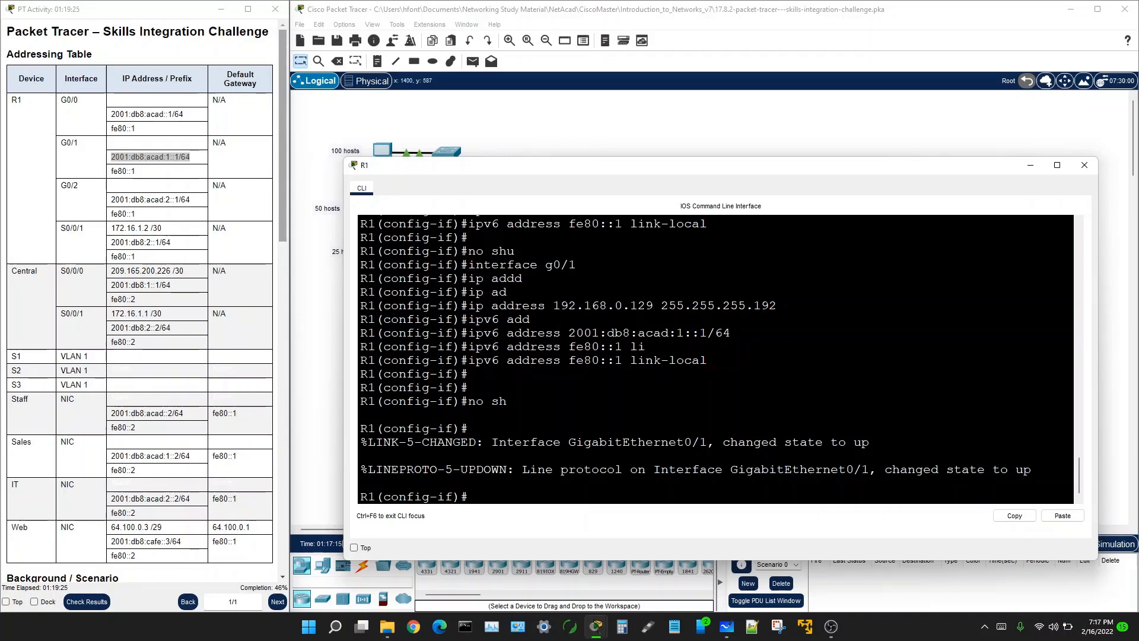
pyautogui.click(726, 626)
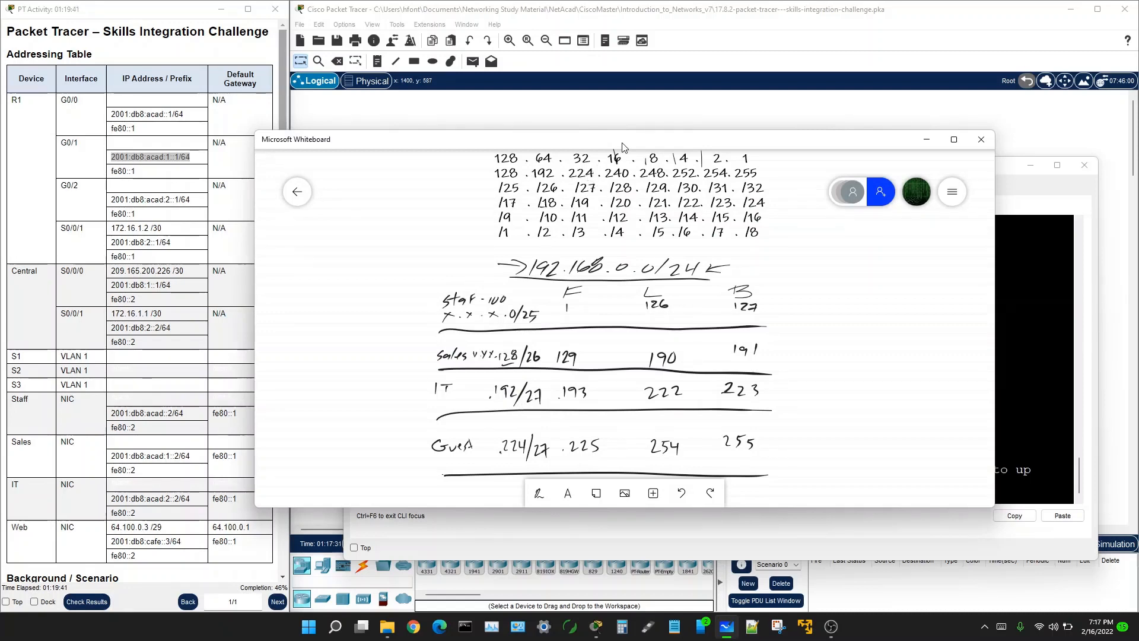
pyautogui.moveTo(624, 147); pyautogui.dragTo(1058, 244)
pyautogui.click(481, 489)
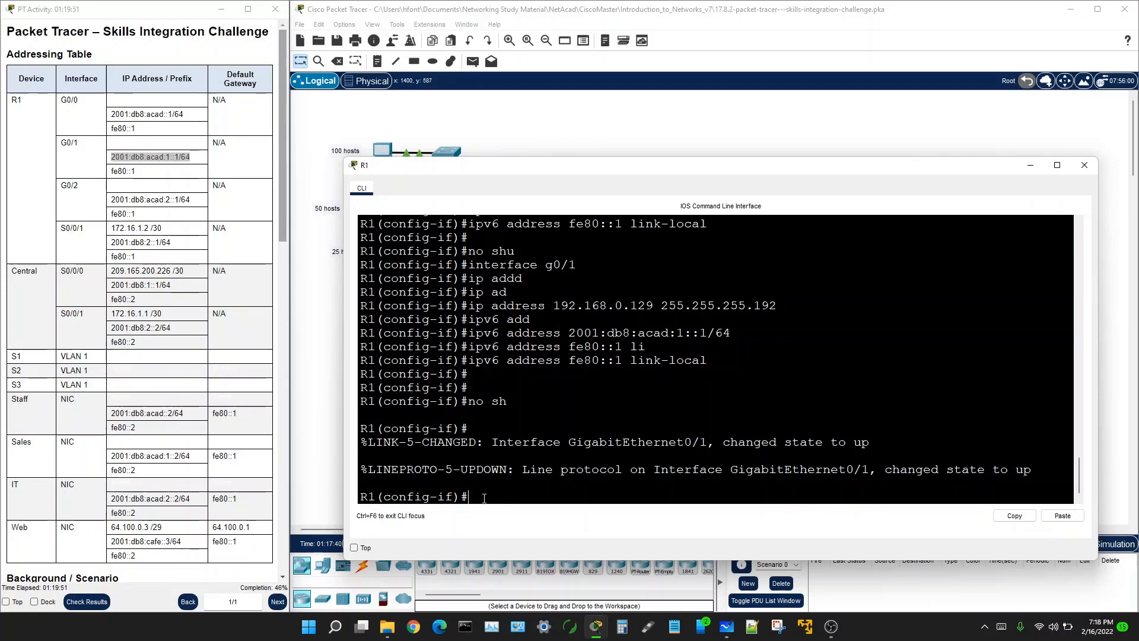
# Step: Enter interface g0/2 and assign IPv4 address 192.168.0.193 255.255.255.224
pyautogui.write('interface g0/')
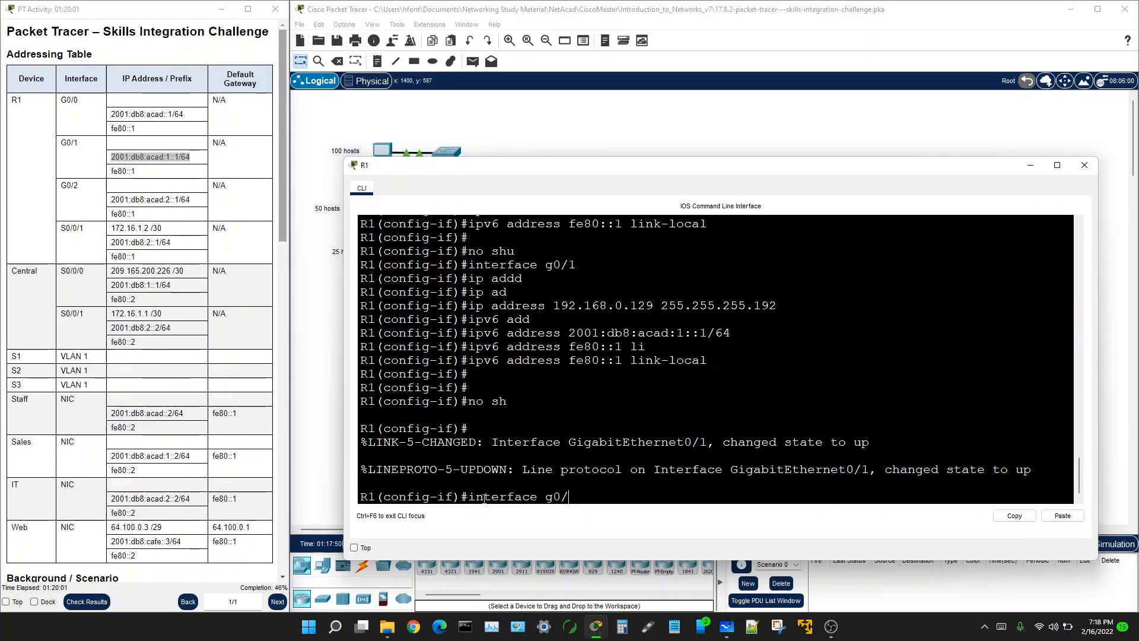
pyautogui.write('2')
pyautogui.press('Return')
pyautogui.write('ip ')
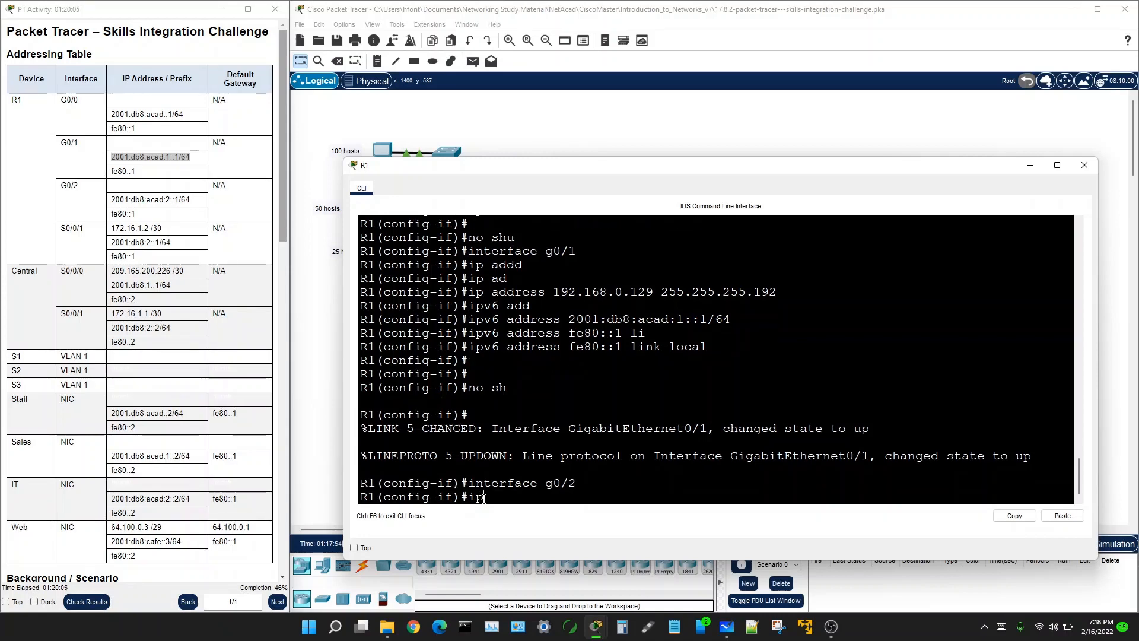
pyautogui.write('address 1')
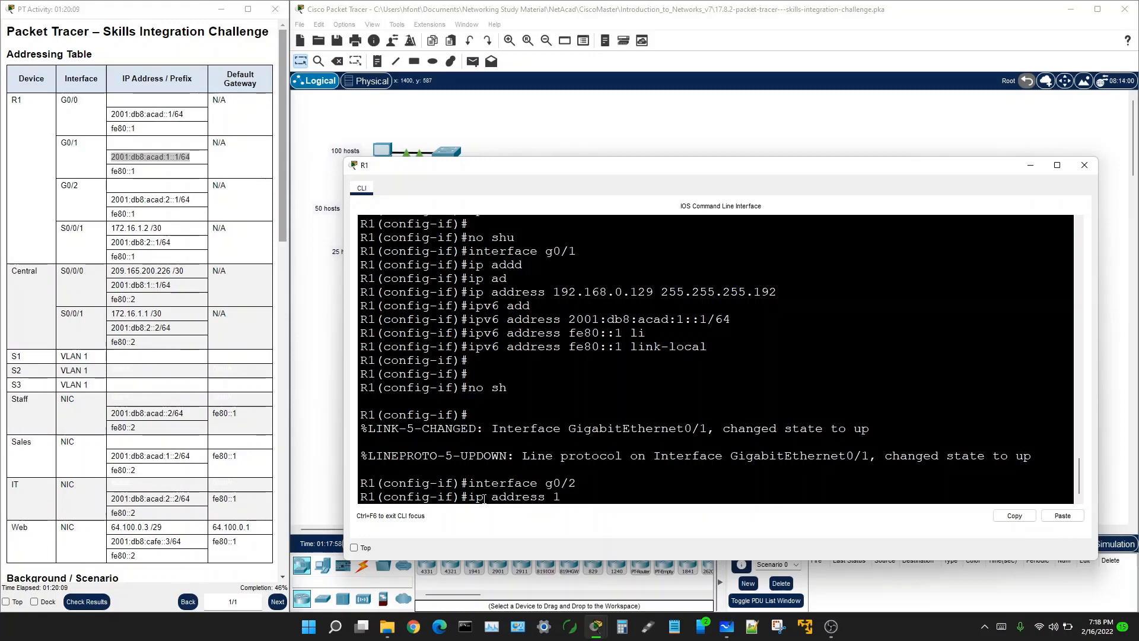
pyautogui.write('92.168.0.193')
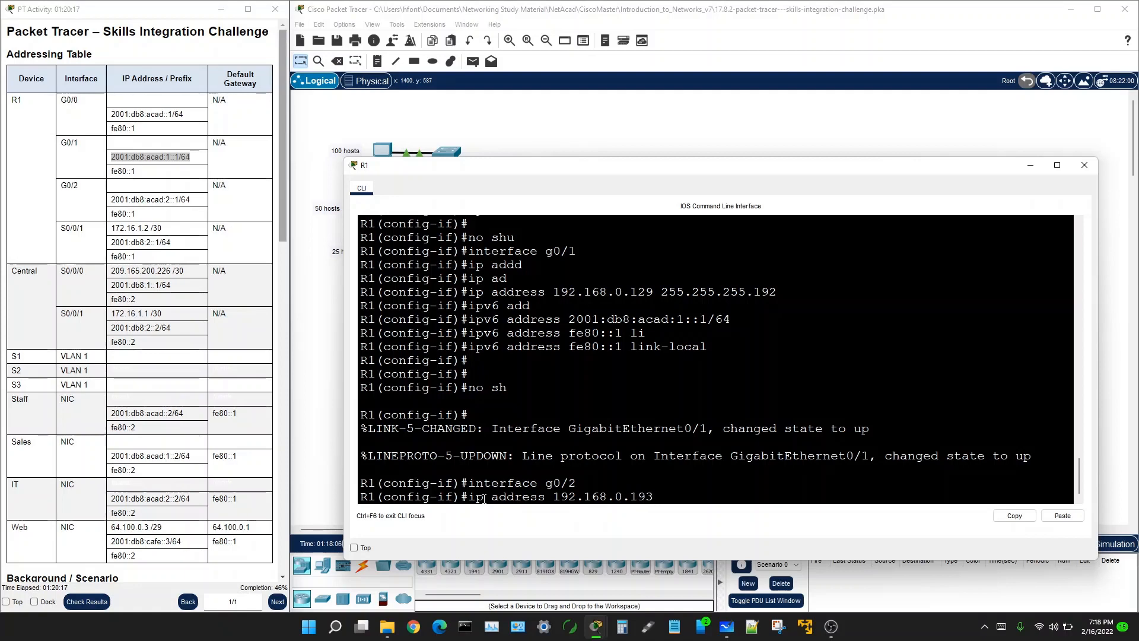
pyautogui.write(' 255.255.255.')
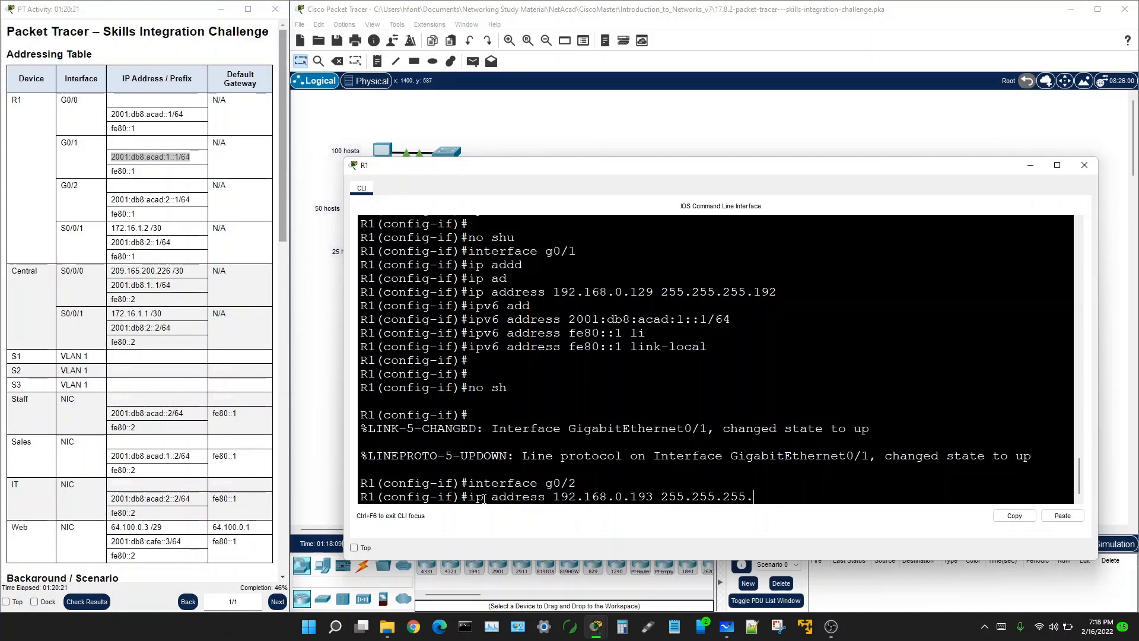
pyautogui.write('224')
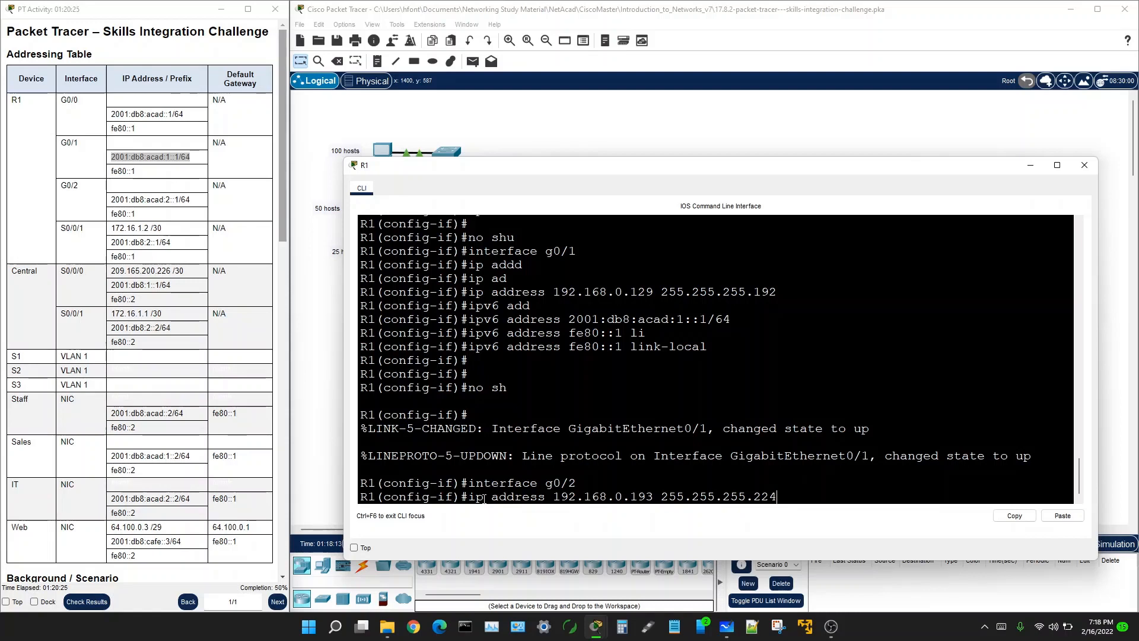
pyautogui.press('Return')
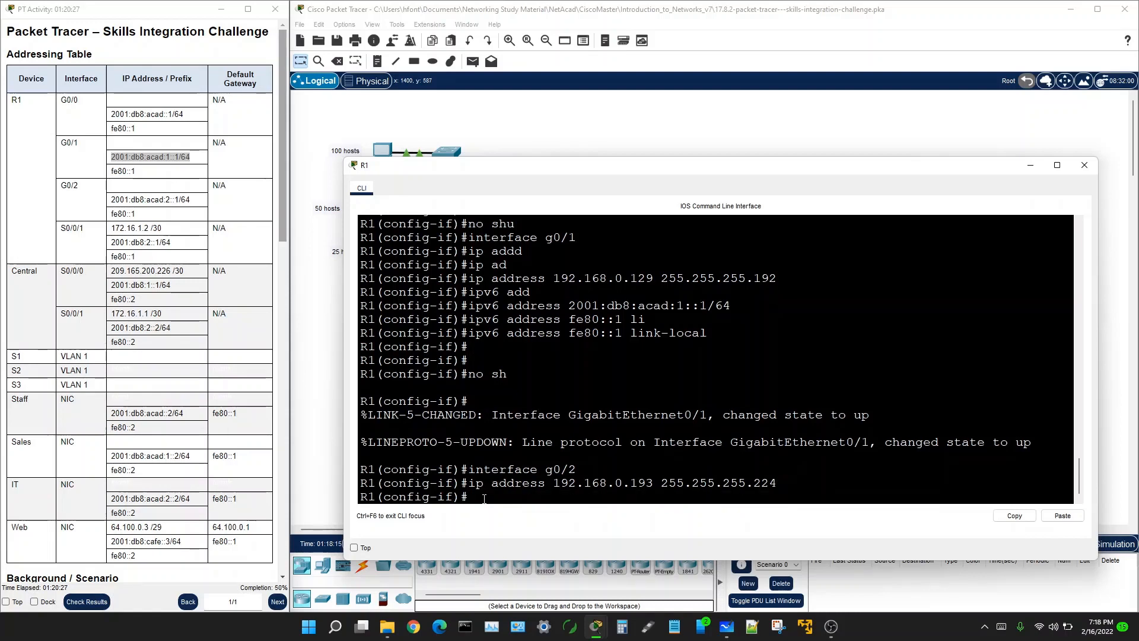
# Step: Add IPv6 address 2001:db8:acad:2::1/64 to G0/2, copied from the addressing table
pyautogui.press('Up')
pyautogui.press('BackSpace')
pyautogui.press('BackSpace')
pyautogui.press('BackSpace')
pyautogui.press('BackSpace')
pyautogui.press('BackSpace')
pyautogui.press('BackSpace')
pyautogui.press('BackSpace')
pyautogui.press('BackSpace')
pyautogui.press('BackSpace')
pyautogui.press('BackSpace')
pyautogui.press('BackSpace')
pyautogui.press('BackSpace')
pyautogui.press('BackSpace')
pyautogui.press('BackSpace')
pyautogui.press('BackSpace')
pyautogui.press('BackSpace')
pyautogui.press('BackSpace')
pyautogui.press('BackSpace')
pyautogui.press('BackSpace')
pyautogui.press('BackSpace')
pyautogui.write('v6')
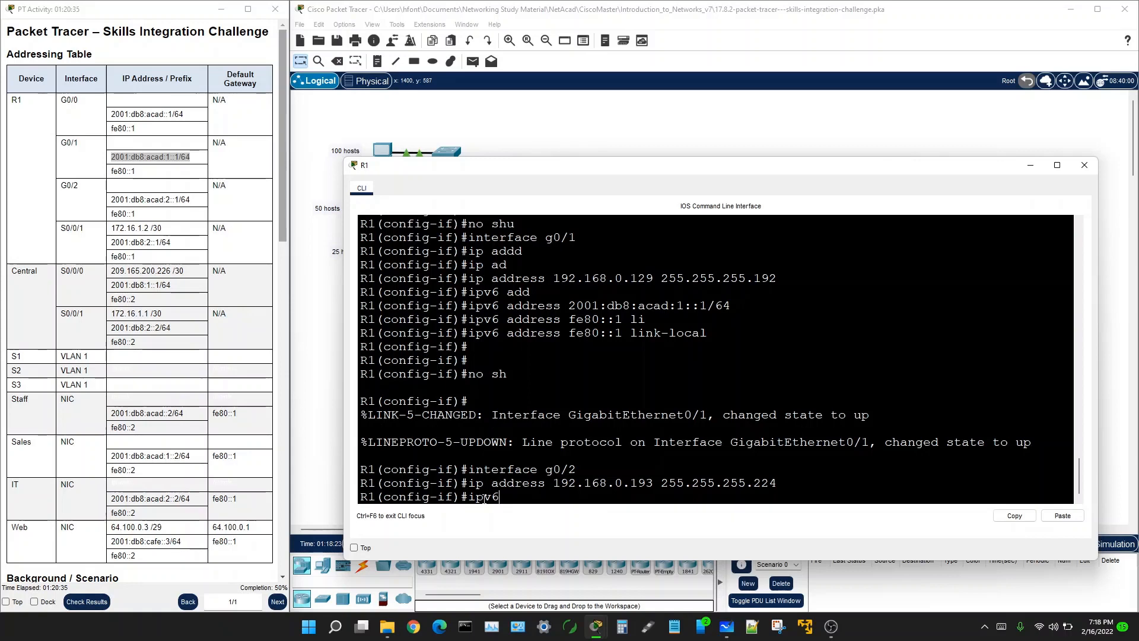
pyautogui.write(' address')
pyautogui.tripleClick(127, 202)
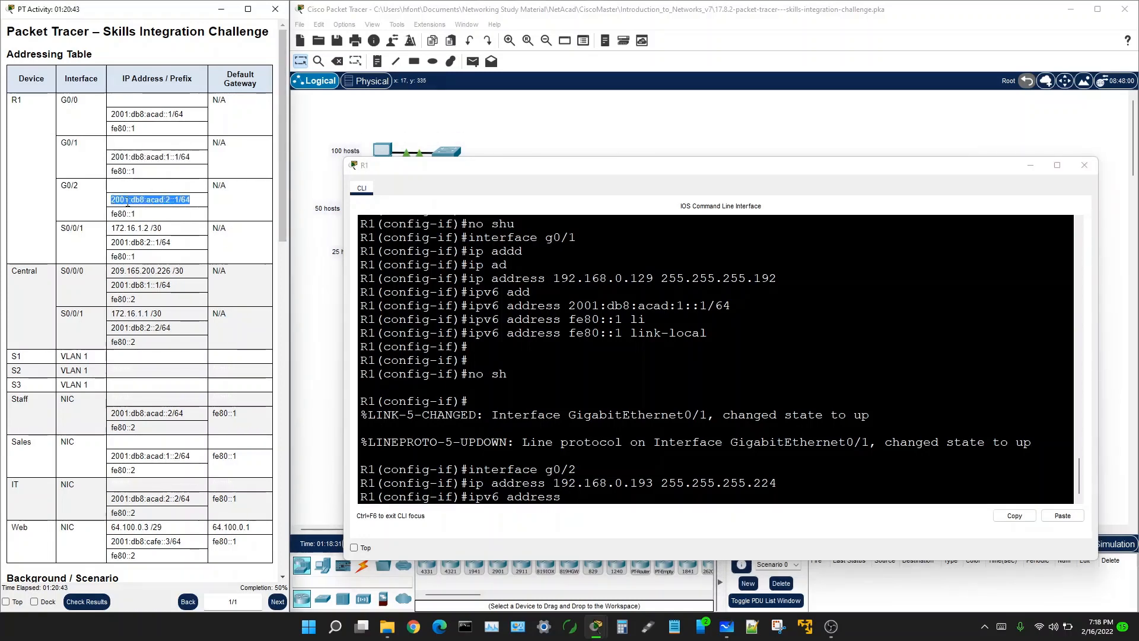
pyautogui.rightClick(127, 202)
pyautogui.click(146, 236)
pyautogui.rightClick(567, 498)
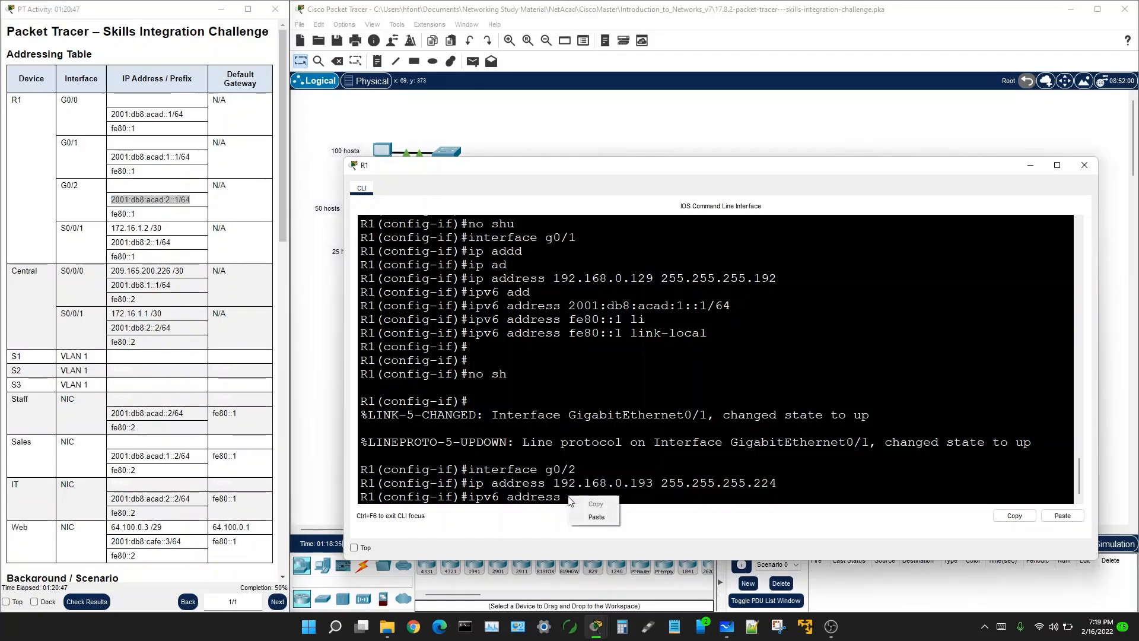
pyautogui.click(596, 517)
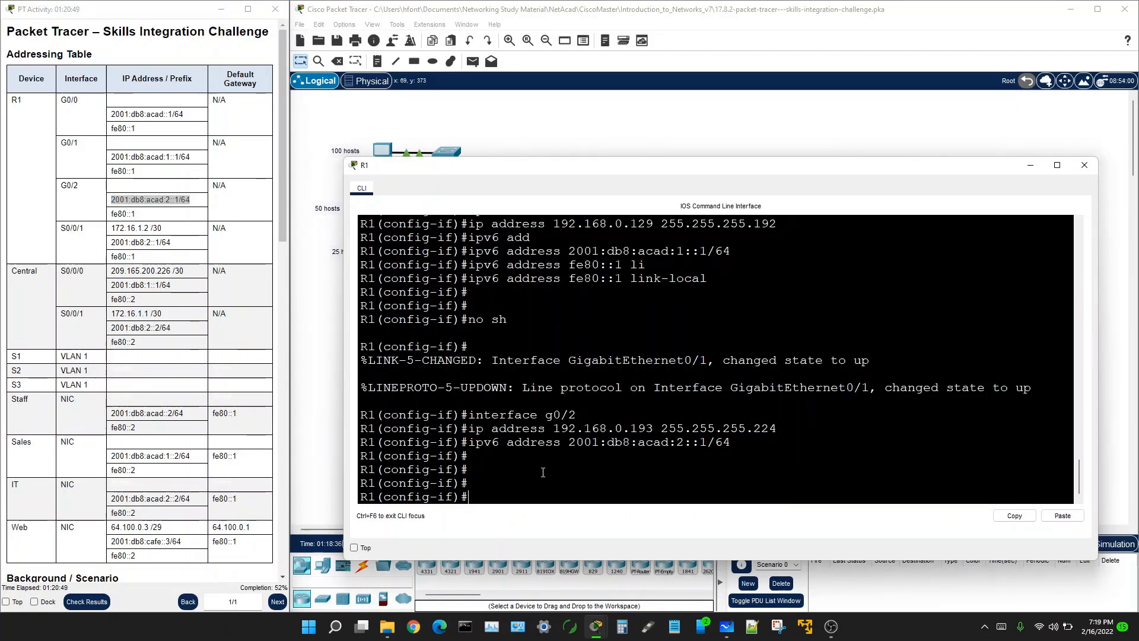
# Step: Add link-local fe80::1 to G0/2 and bring the interface up with no shutdown
pyautogui.press('Up')
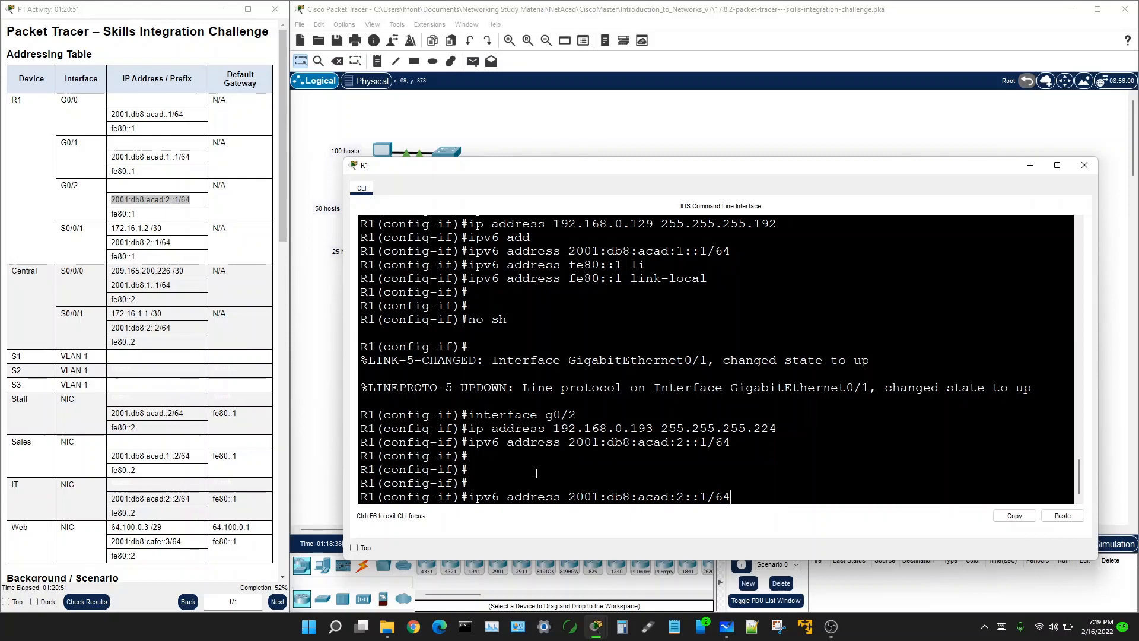
pyautogui.press('BackSpace')
pyautogui.press('BackSpace')
pyautogui.press('BackSpace')
pyautogui.press('BackSpace')
pyautogui.press('BackSpace')
pyautogui.press('BackSpace')
pyautogui.press('BackSpace')
pyautogui.press('BackSpace')
pyautogui.press('BackSpace')
pyautogui.press('BackSpace')
pyautogui.press('BackSpace')
pyautogui.press('BackSpace')
pyautogui.press('BackSpace')
pyautogui.press('BackSpace')
pyautogui.press('BackSpace')
pyautogui.press('BackSpace')
pyautogui.press('BackSpace')
pyautogui.press('BackSpace')
pyautogui.press('BackSpace')
pyautogui.press('BackSpace')
pyautogui.press('BackSpace')
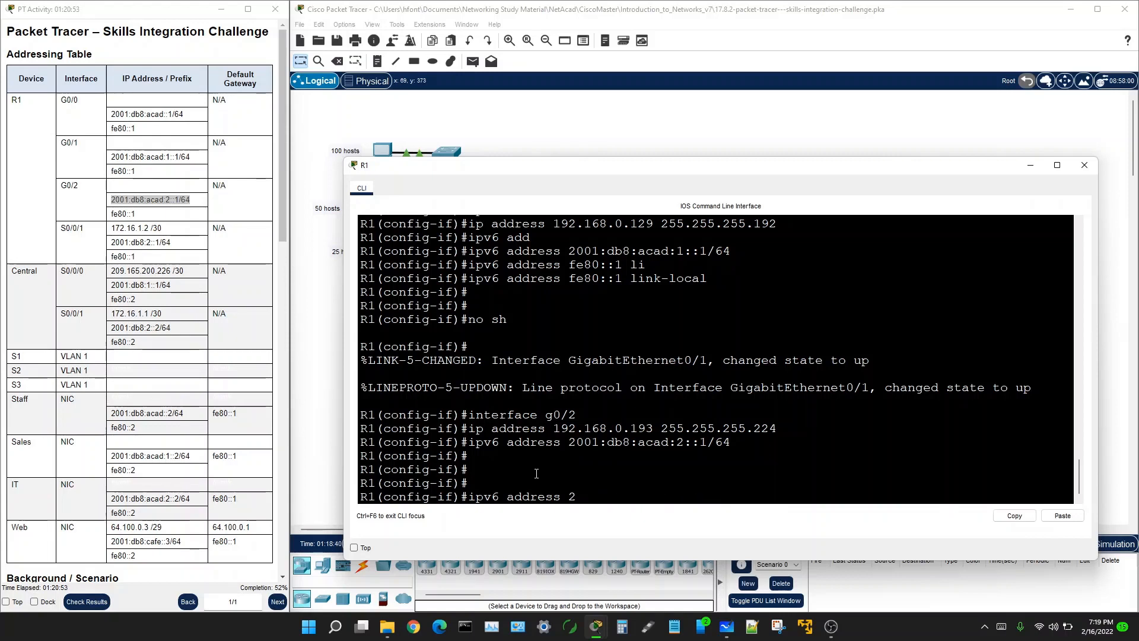
pyautogui.write('fe80::1 li')
pyautogui.press('Tab')
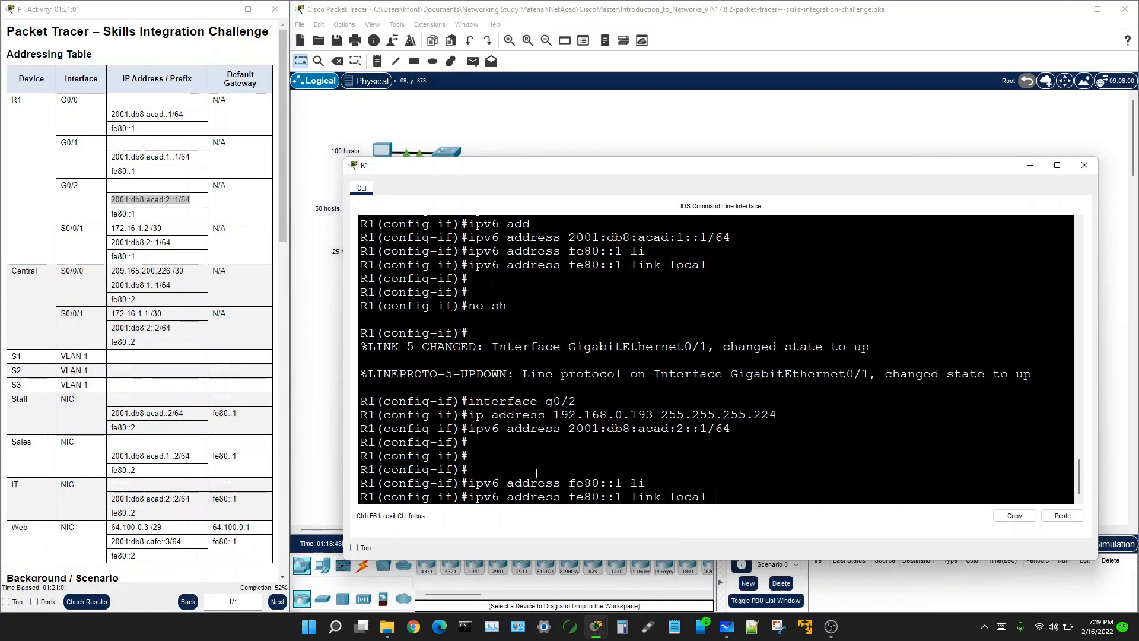
pyautogui.press('Return')
pyautogui.write('no')
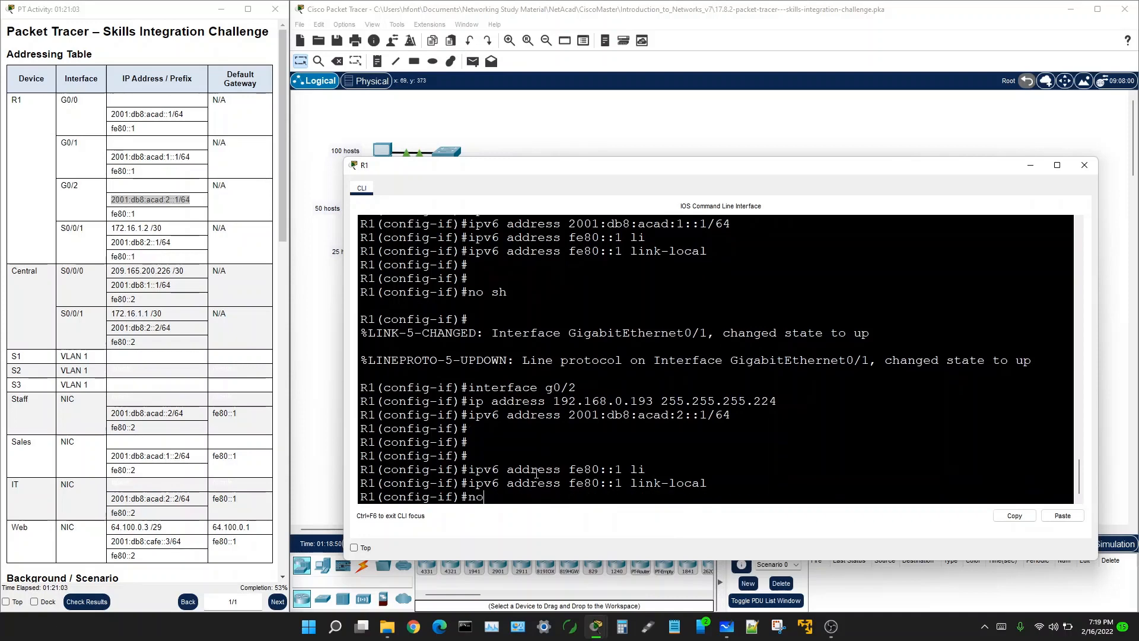
pyautogui.write(' sh')
pyautogui.press('Return')
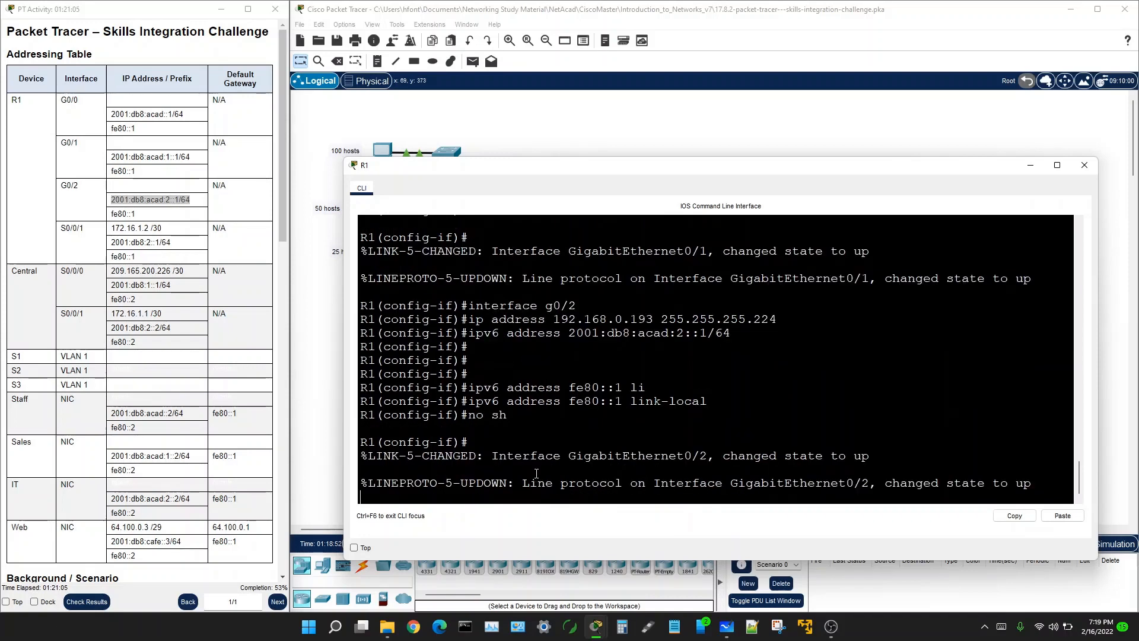
pyautogui.press('Return')
pyautogui.press('Return')
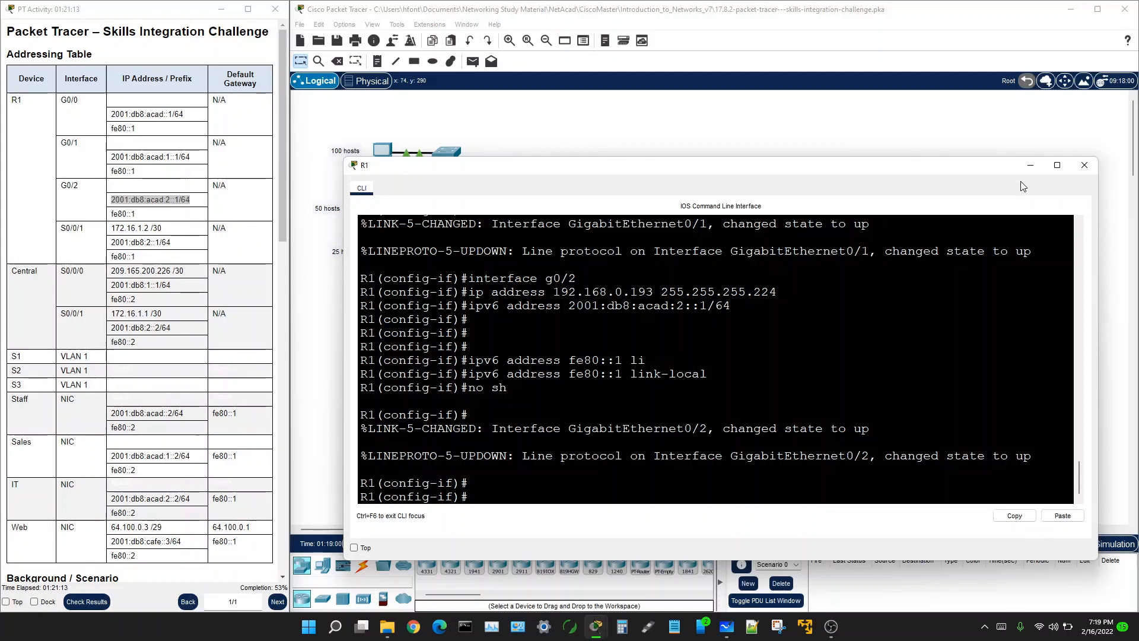
# Step: Locate the SSH configuration task in the instructions and exit interface configuration mode
pyautogui.scroll(-8, 184, 407)
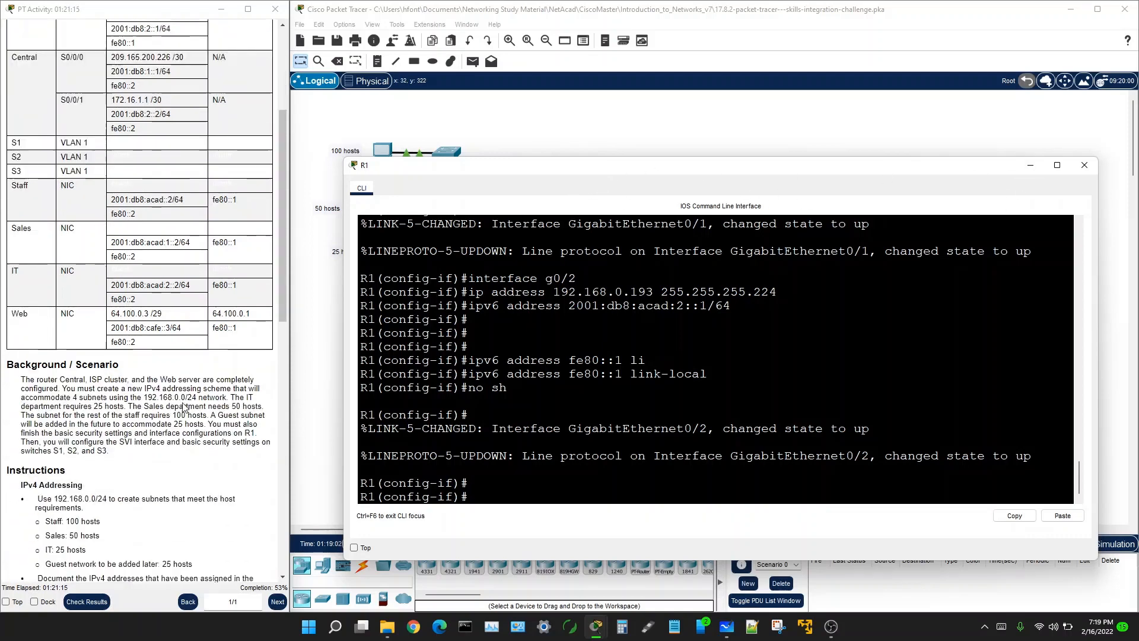
pyautogui.scroll(-1, 184, 407)
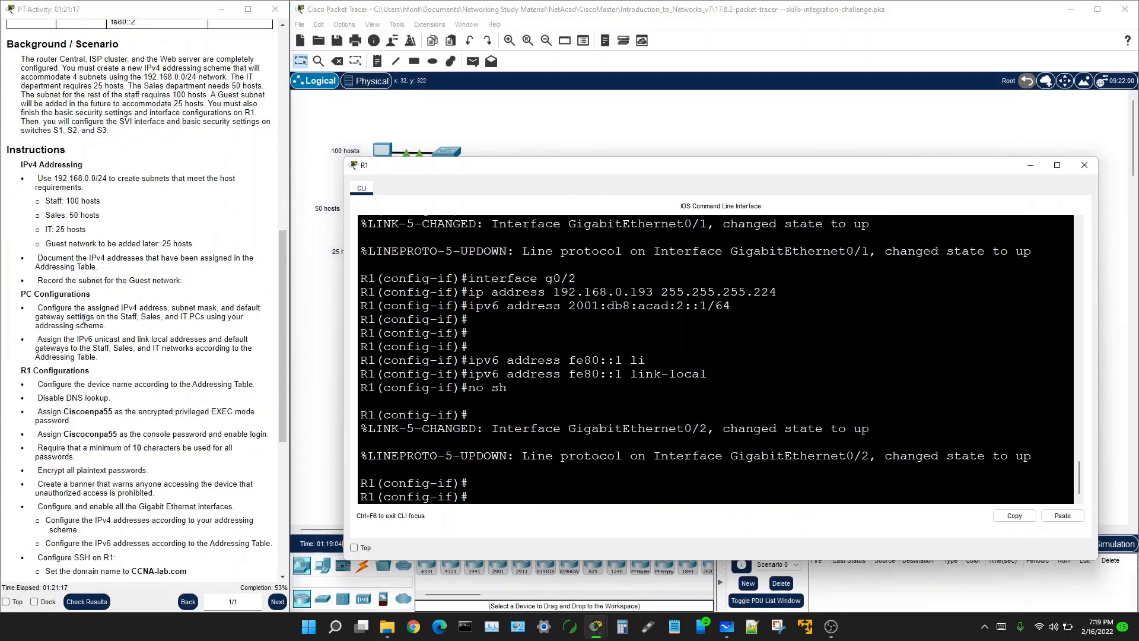
pyautogui.scroll(-2, 89, 314)
pyautogui.scroll(-5, 98, 307)
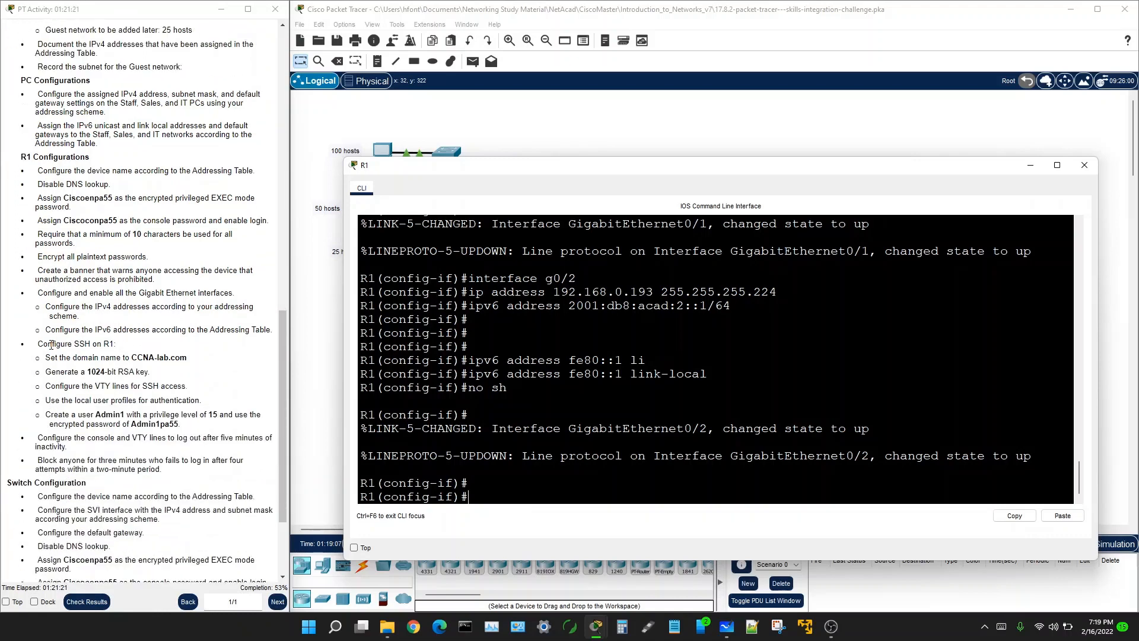
pyautogui.scroll(-4, 52, 341)
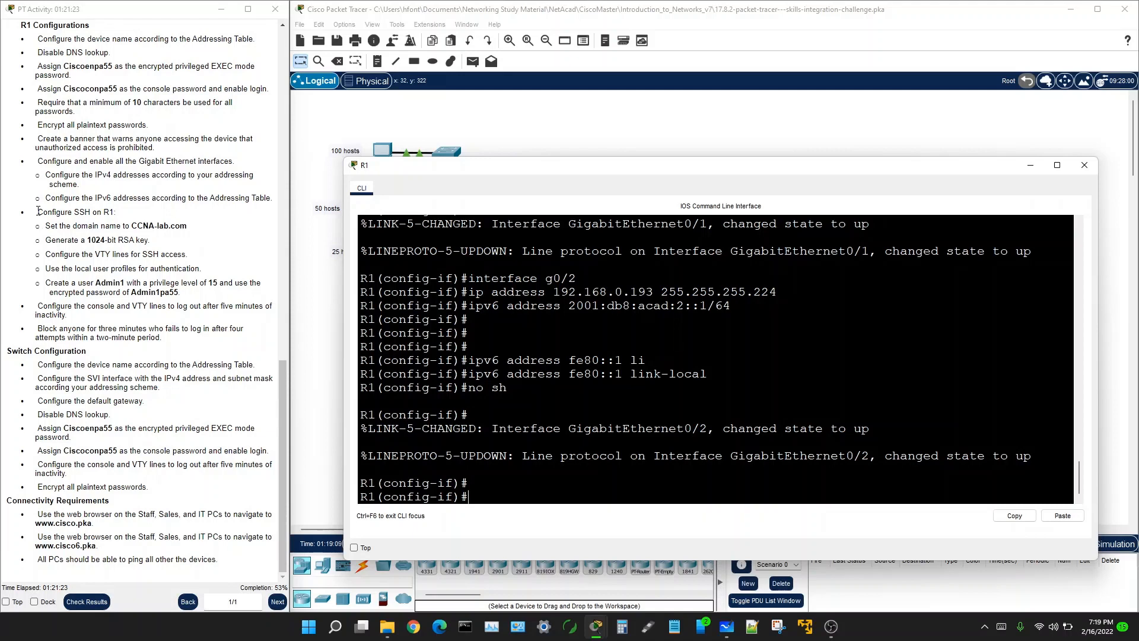
pyautogui.moveTo(36, 212); pyautogui.dragTo(118, 212)
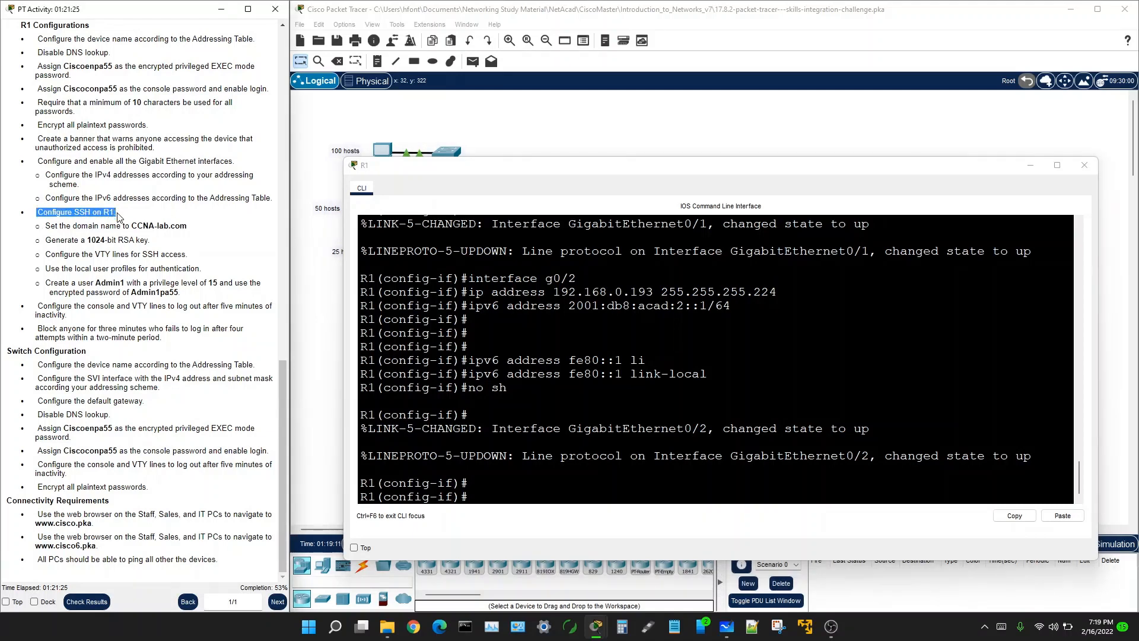
pyautogui.click(478, 491)
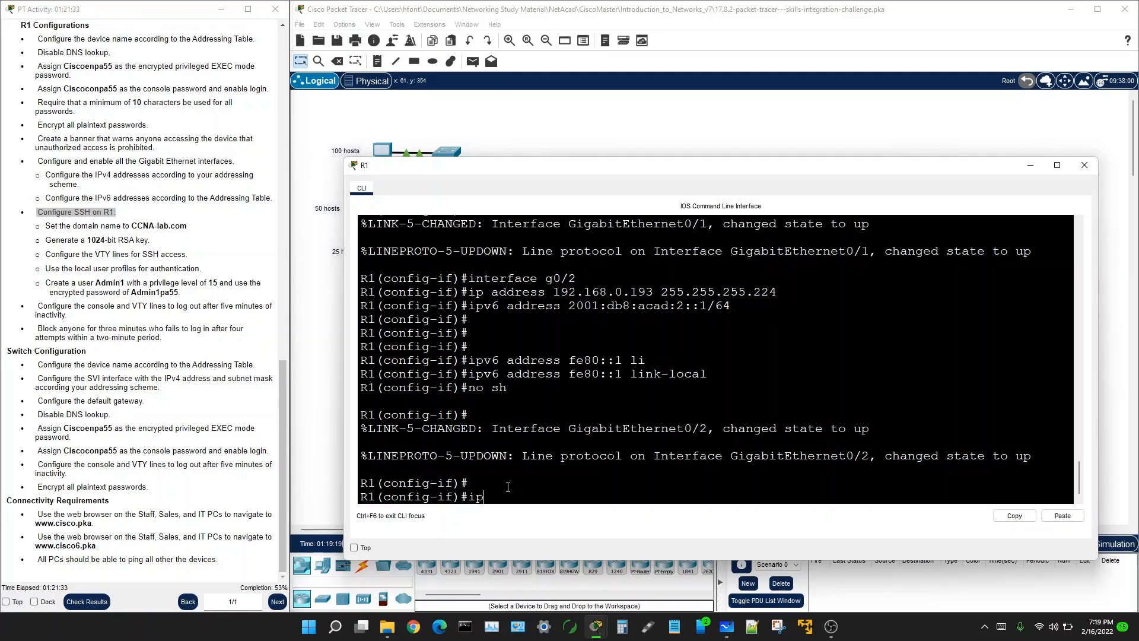
pyautogui.write('exit')
pyautogui.press('Return')
# Step: Enter ip domain-name CCNA-lab.com, pasting the domain from the instructions
pyautogui.write('ip')
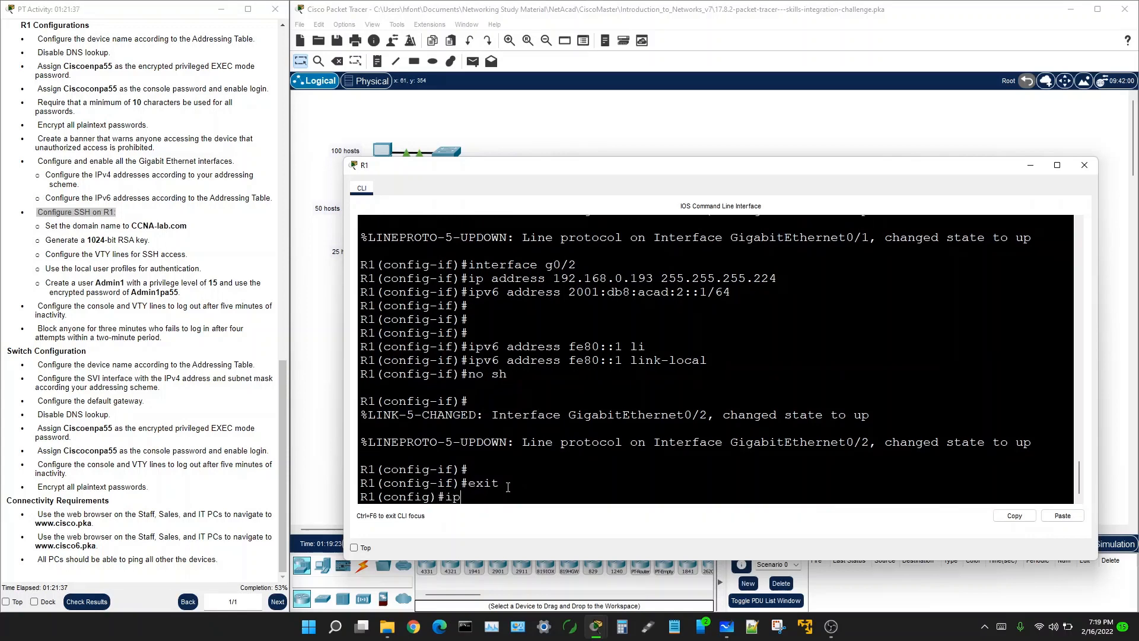
pyautogui.write(' domain-name')
pyautogui.moveTo(133, 224); pyautogui.dragTo(185, 228)
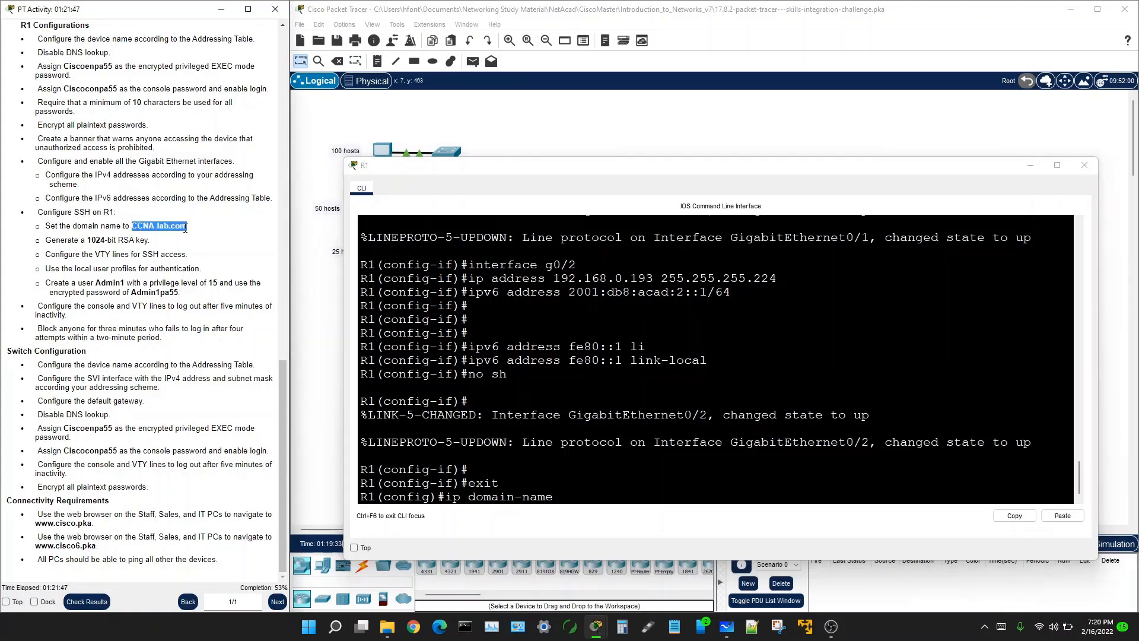
pyautogui.rightClick(185, 228)
pyautogui.click(205, 233)
pyautogui.rightClick(571, 487)
pyautogui.click(596, 513)
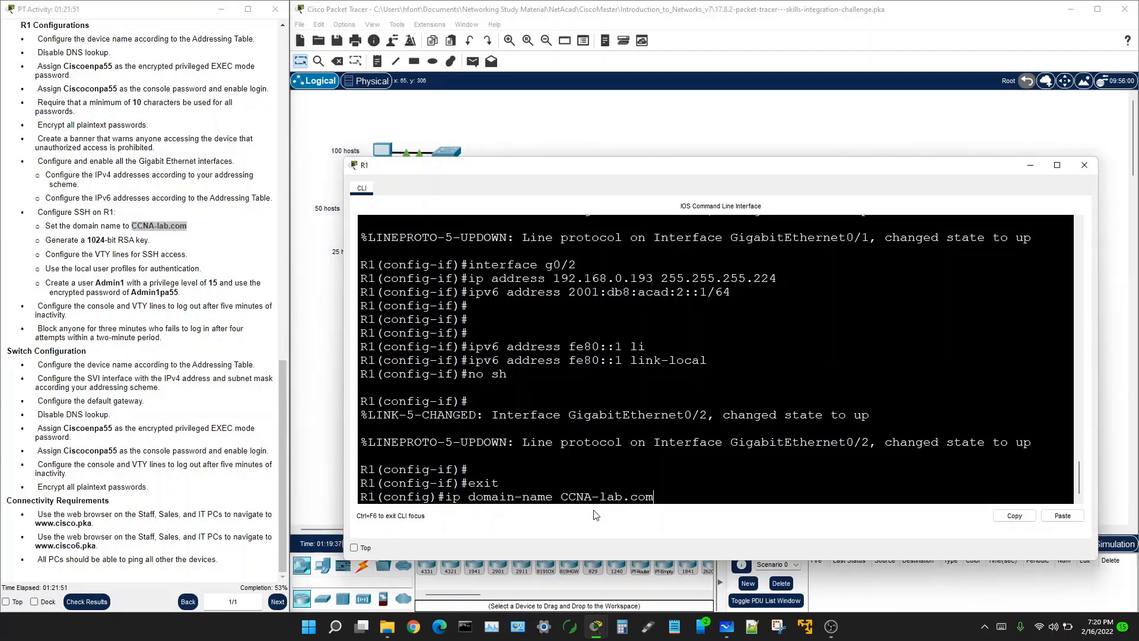
pyautogui.press('Return')
pyautogui.press('Return')
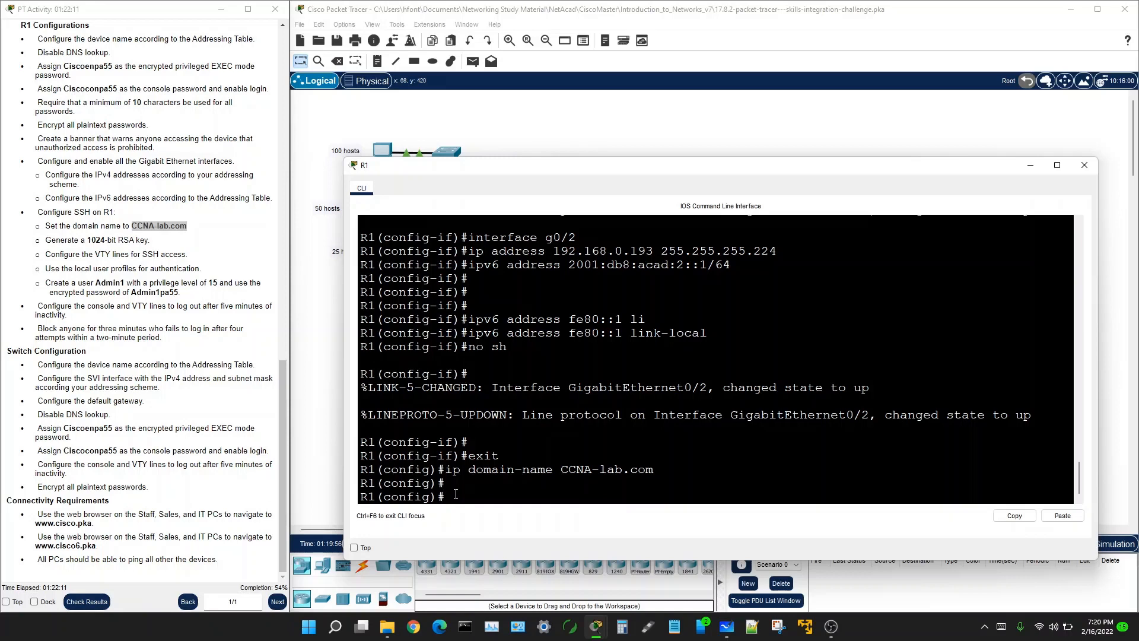
# Step: Run crypto key generate rsa general-keys modulus 1024 to create 1024-bit RSA keys
pyautogui.write('c')
pyautogui.write('r')
pyautogui.press('Tab')
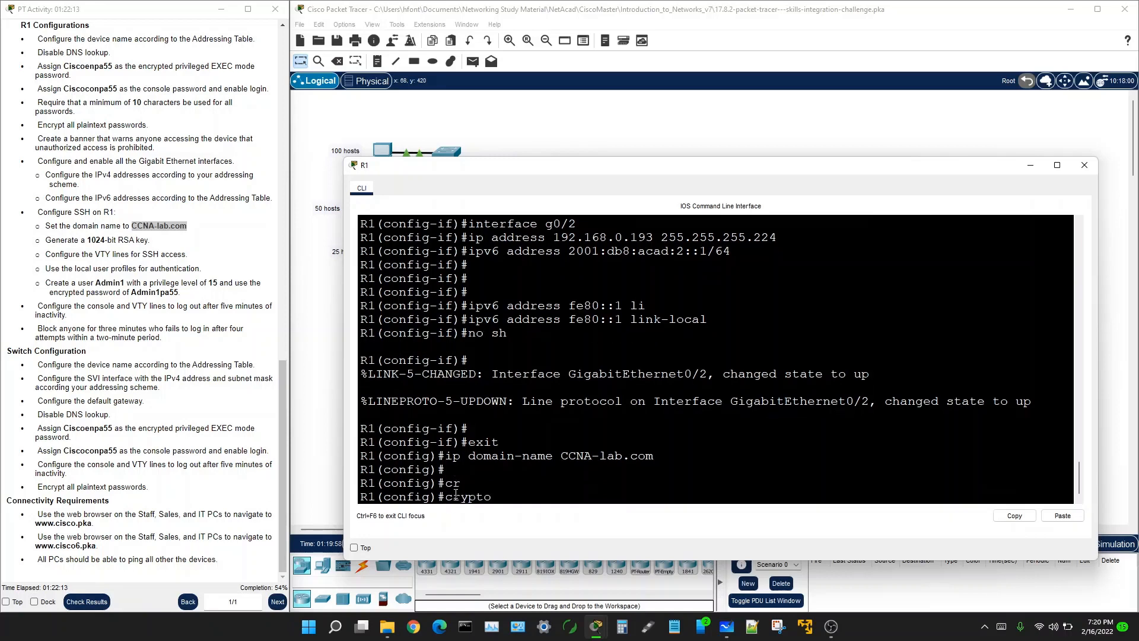
pyautogui.write('k')
pyautogui.press('Tab')
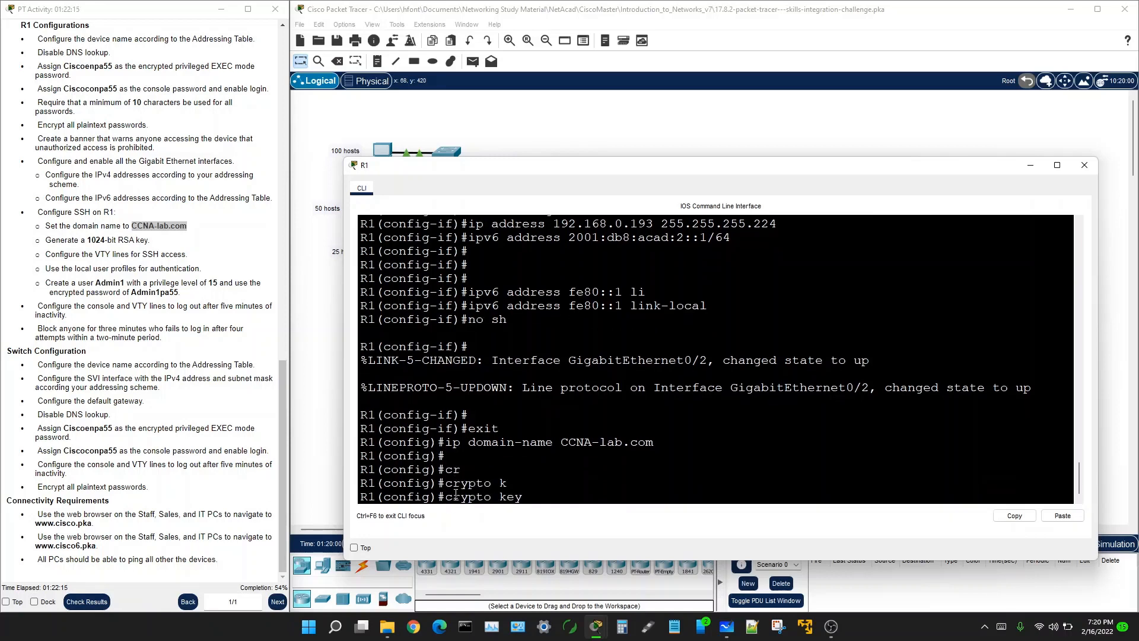
pyautogui.write('g')
pyautogui.press('Tab')
pyautogui.write('r')
pyautogui.press('Tab')
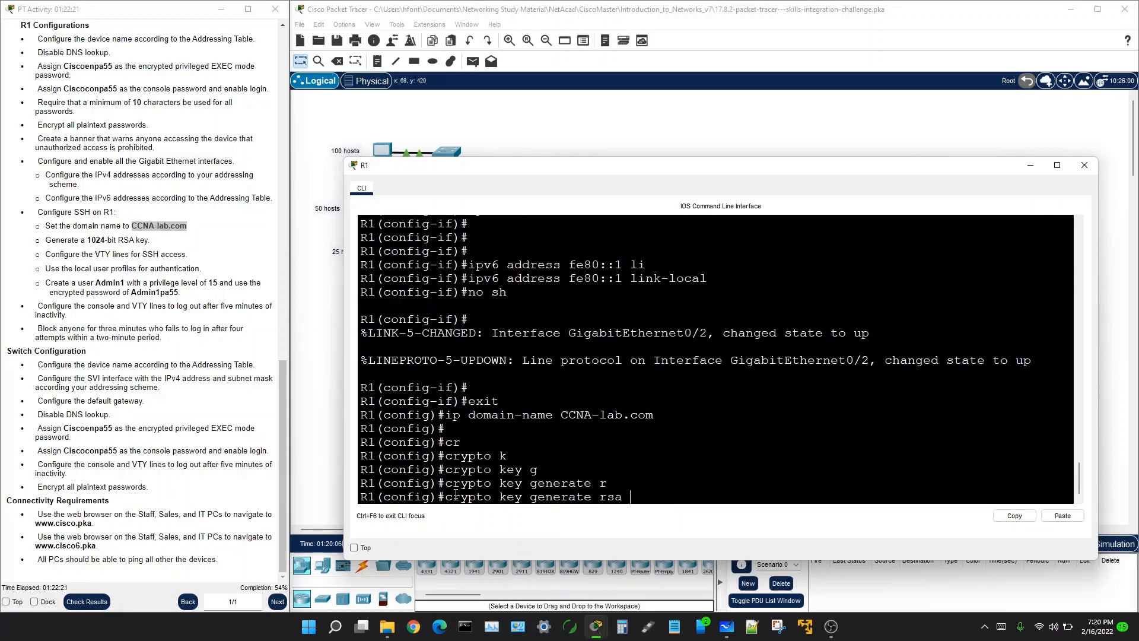
pyautogui.write('g')
pyautogui.press('Tab')
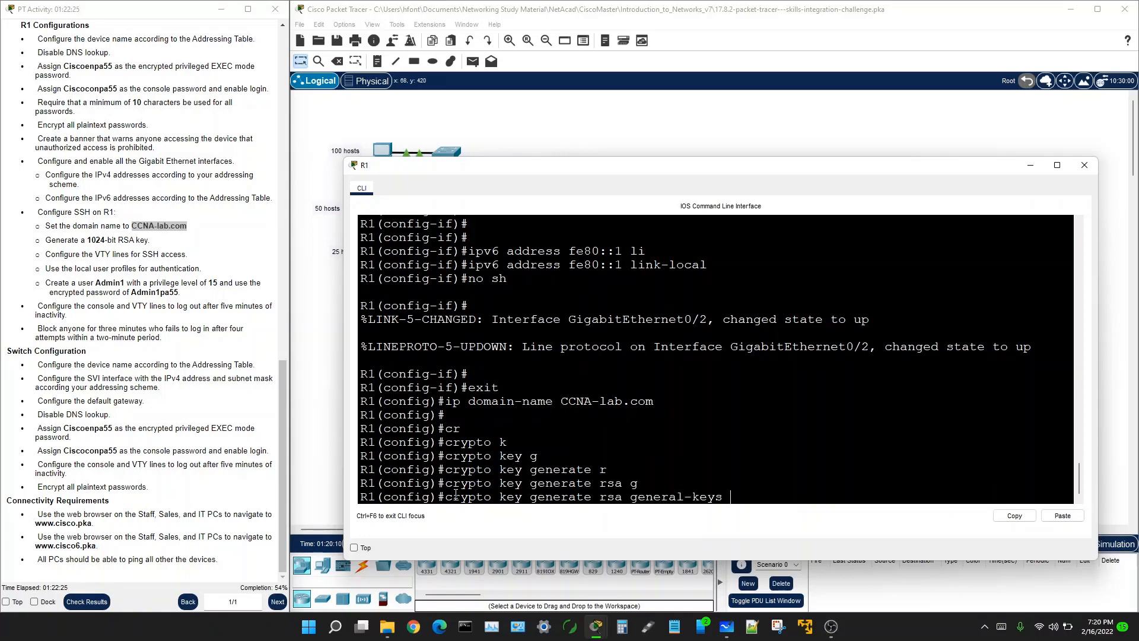
pyautogui.write('m')
pyautogui.press('Tab')
pyautogui.write('1024')
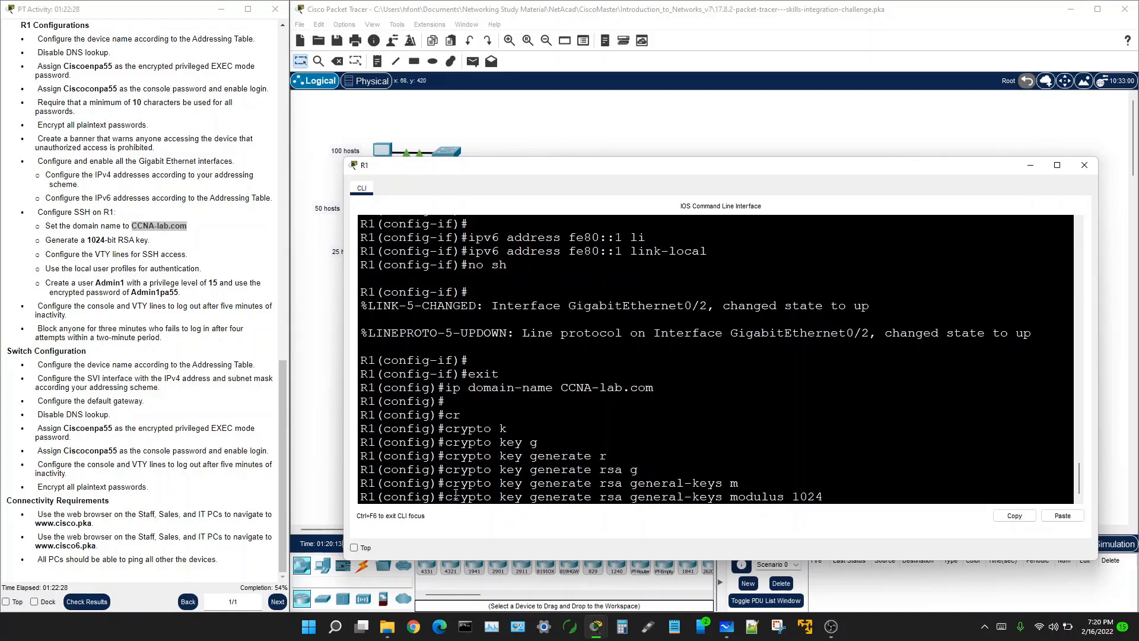
pyautogui.press('Return')
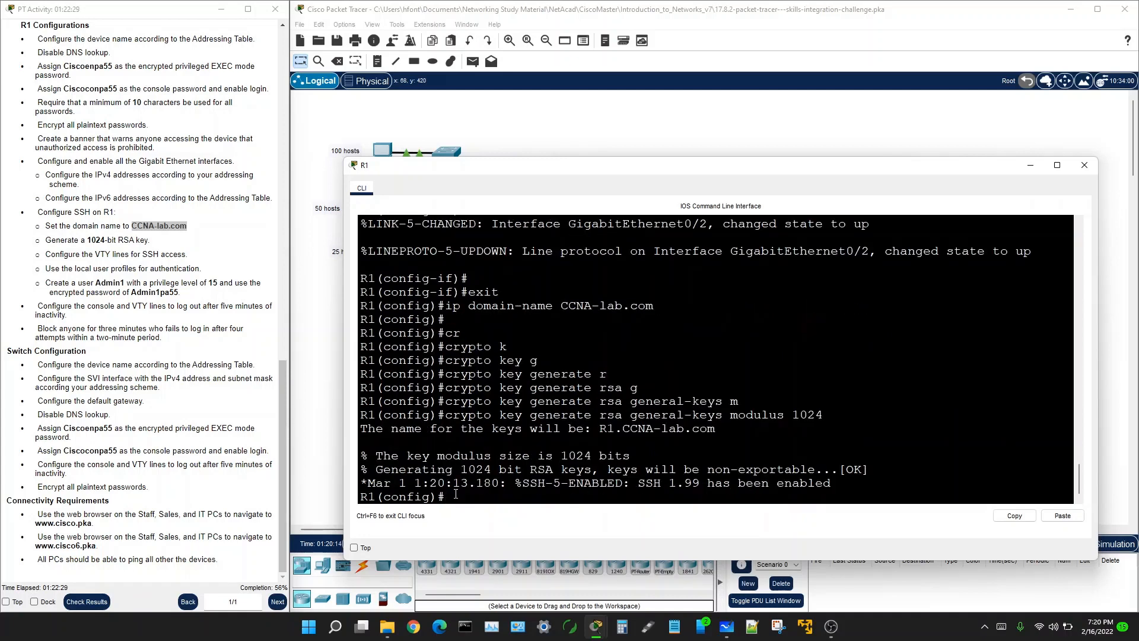
pyautogui.press('Return')
pyautogui.press('Return')
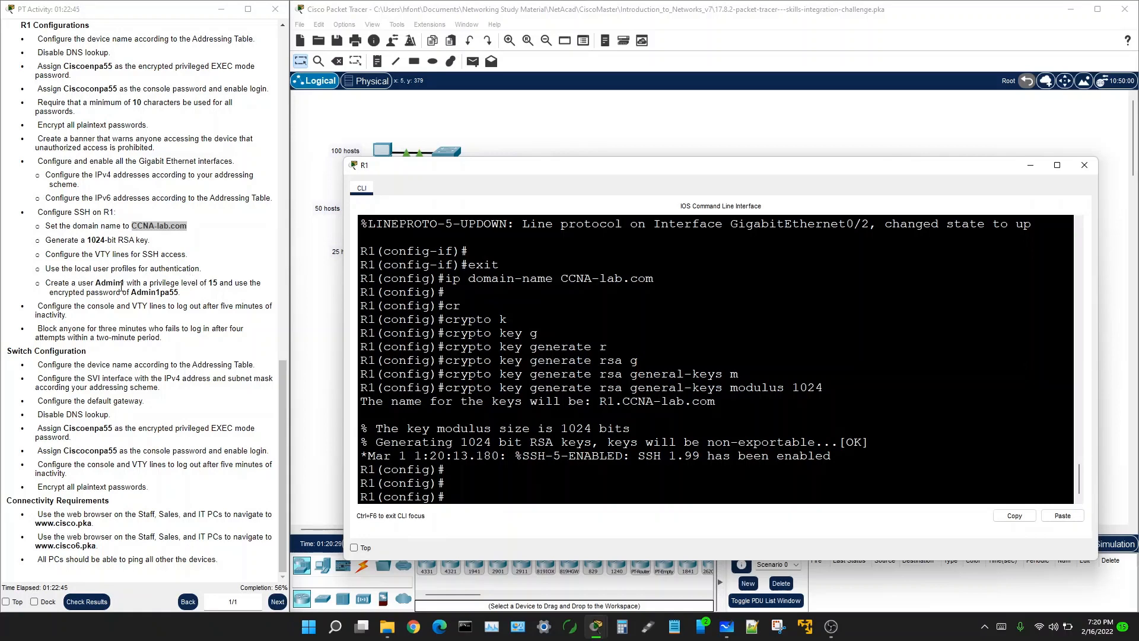
# Step: Start the username command with the required user name copied from the instructions
pyautogui.moveTo(95, 282); pyautogui.dragTo(126, 282)
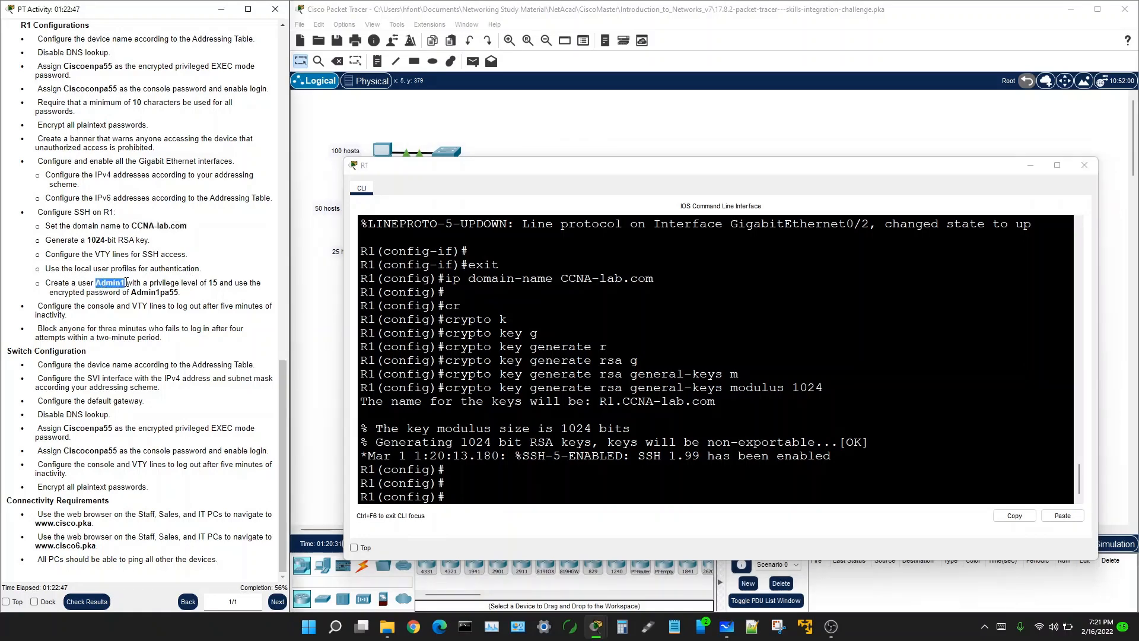
pyautogui.rightClick(126, 282)
pyautogui.click(184, 300)
pyautogui.click(452, 498)
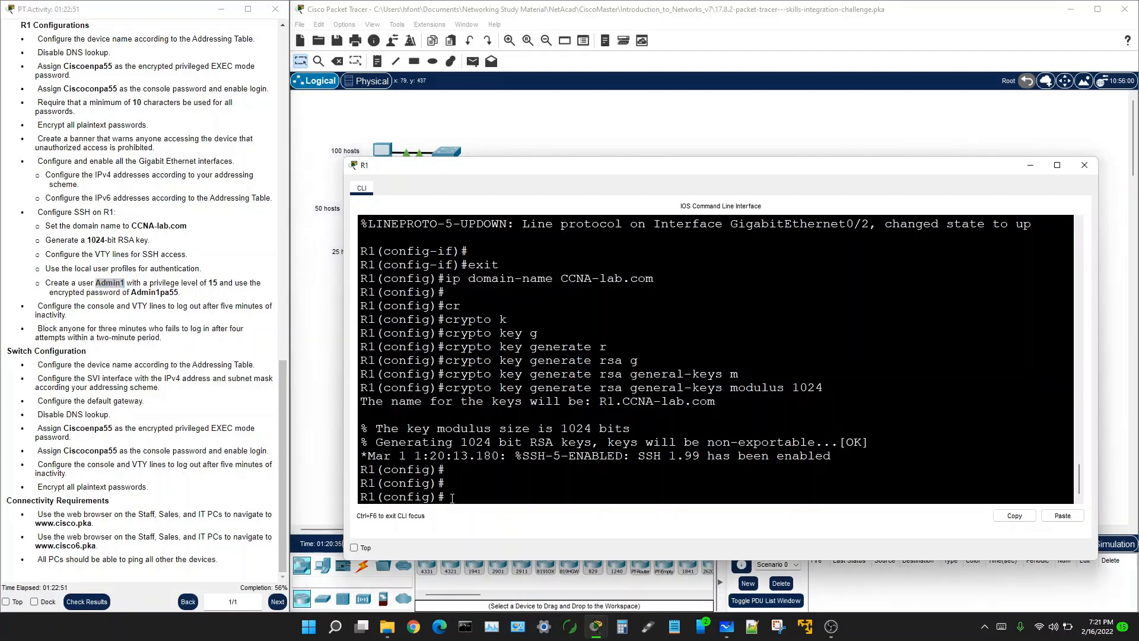
pyautogui.write('user')
pyautogui.press('Tab')
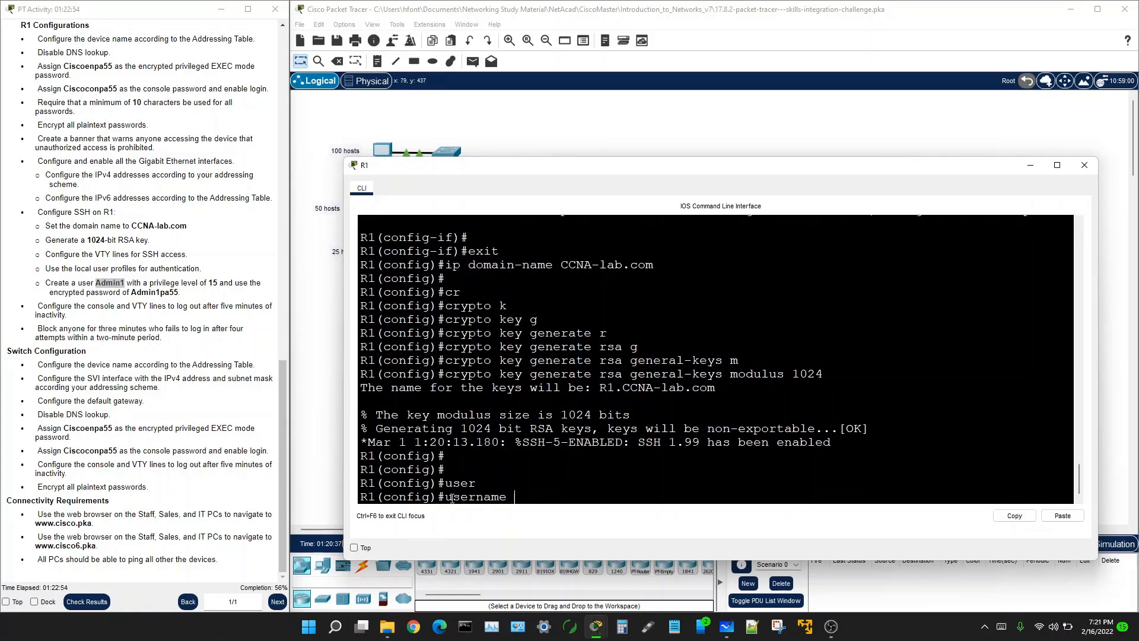
pyautogui.rightClick(517, 498)
pyautogui.click(545, 515)
# Step: Add privilege 15 and the secret password copied from the instructions, then apply
pyautogui.write('pri')
pyautogui.press('Tab')
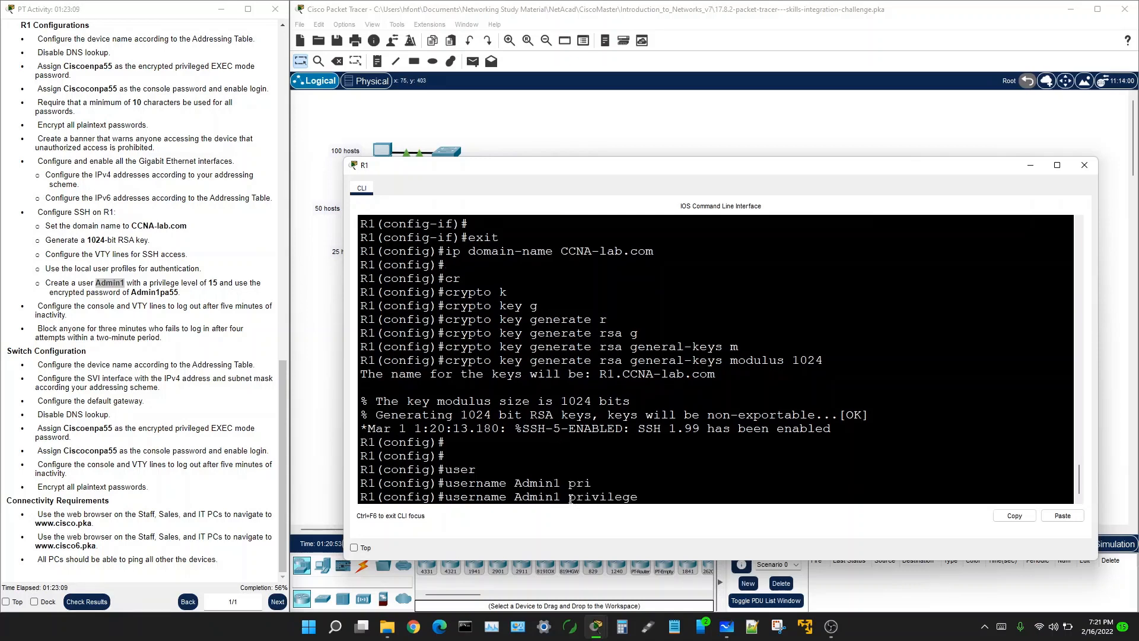
pyautogui.write('1')
pyautogui.press('Tab')
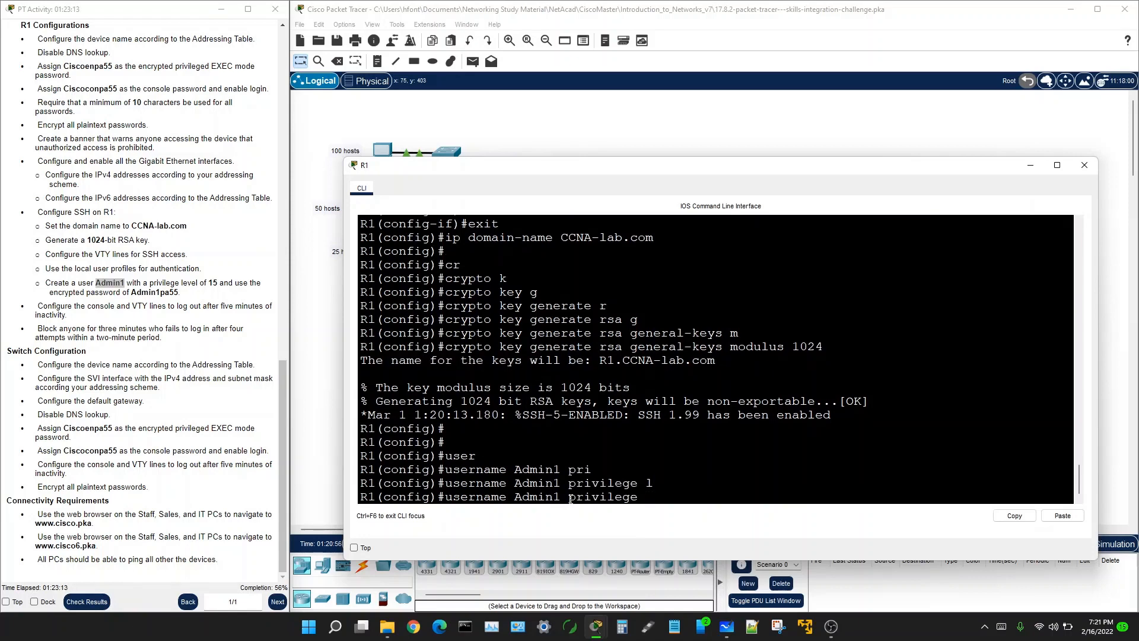
pyautogui.write('5 se')
pyautogui.press('Tab')
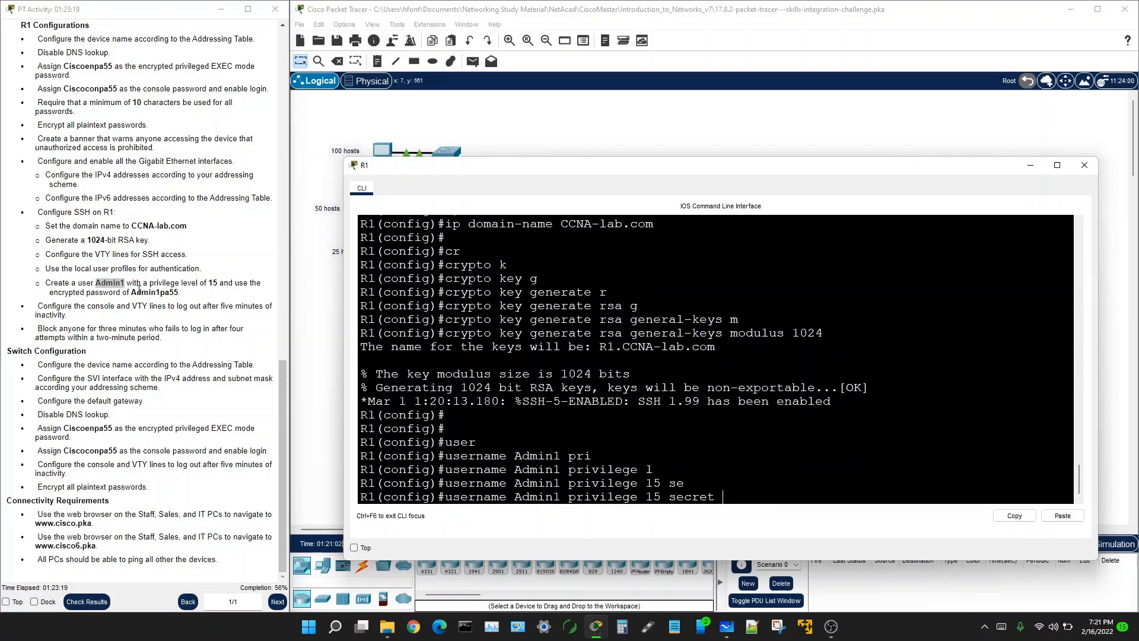
pyautogui.moveTo(131, 292); pyautogui.dragTo(172, 293)
pyautogui.rightClick(171, 293)
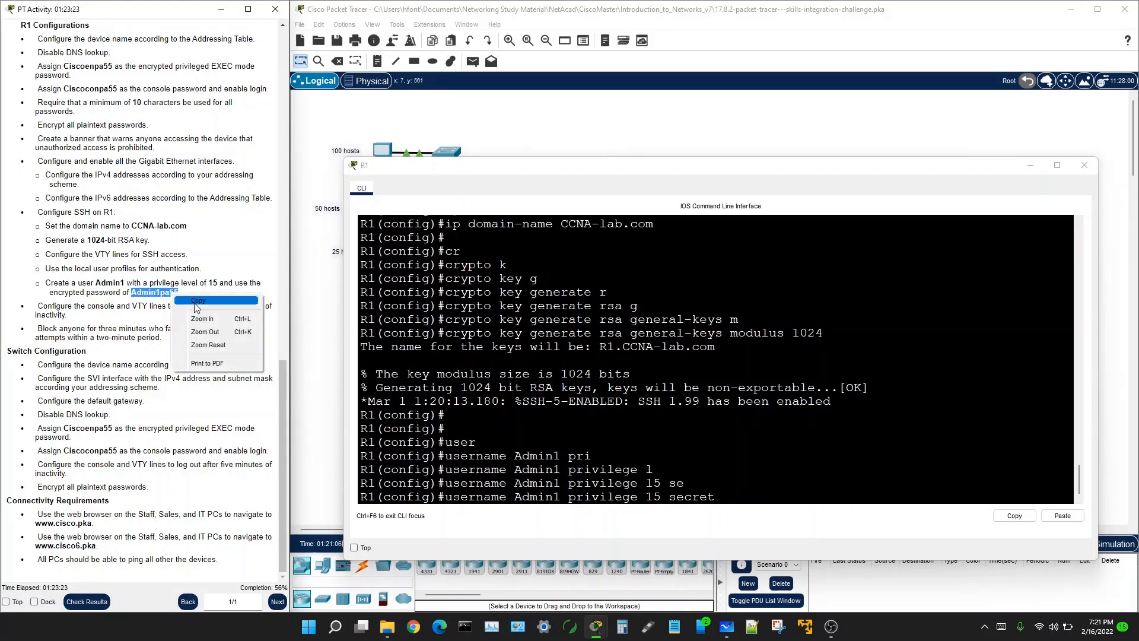
pyautogui.click(199, 302)
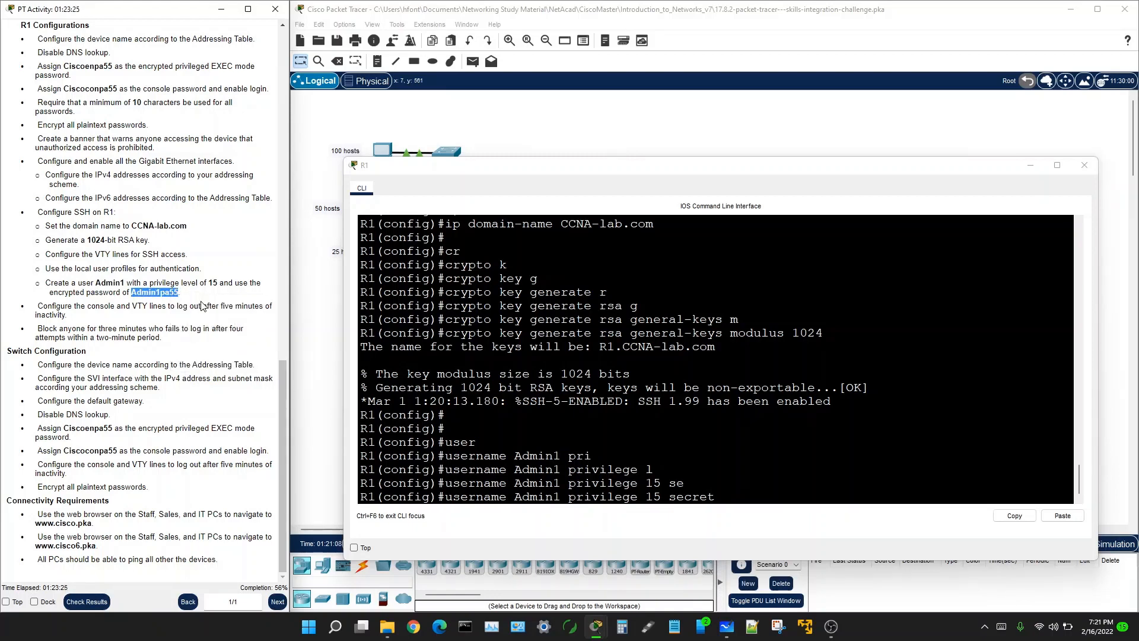
pyautogui.click(722, 494)
pyautogui.rightClick(723, 494)
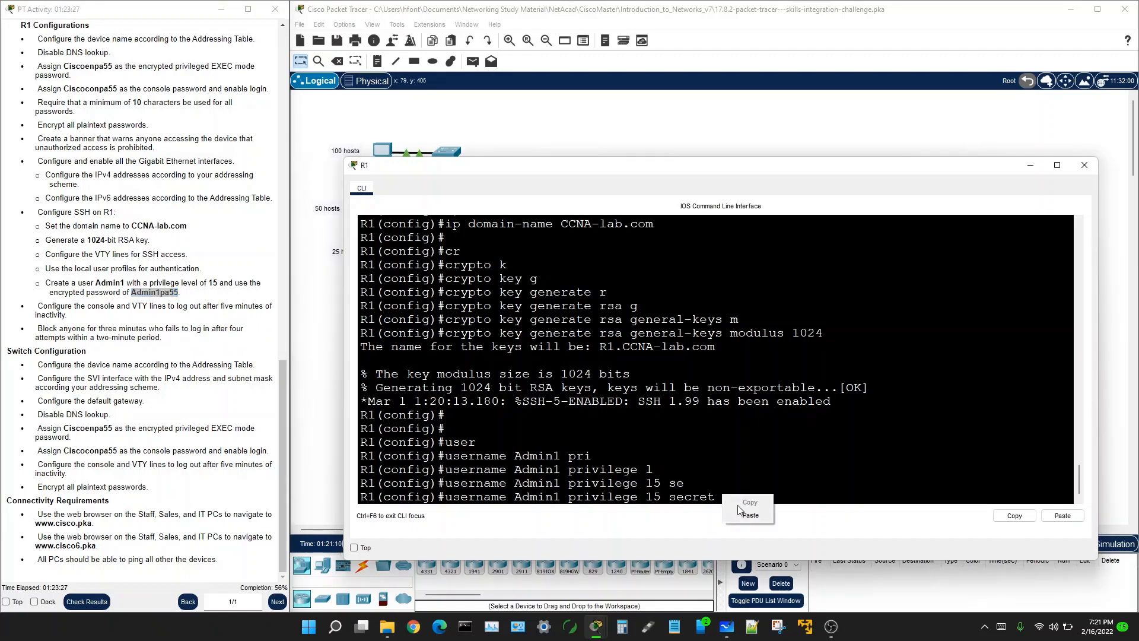
pyautogui.click(750, 513)
pyautogui.press('Return')
pyautogui.press('Return')
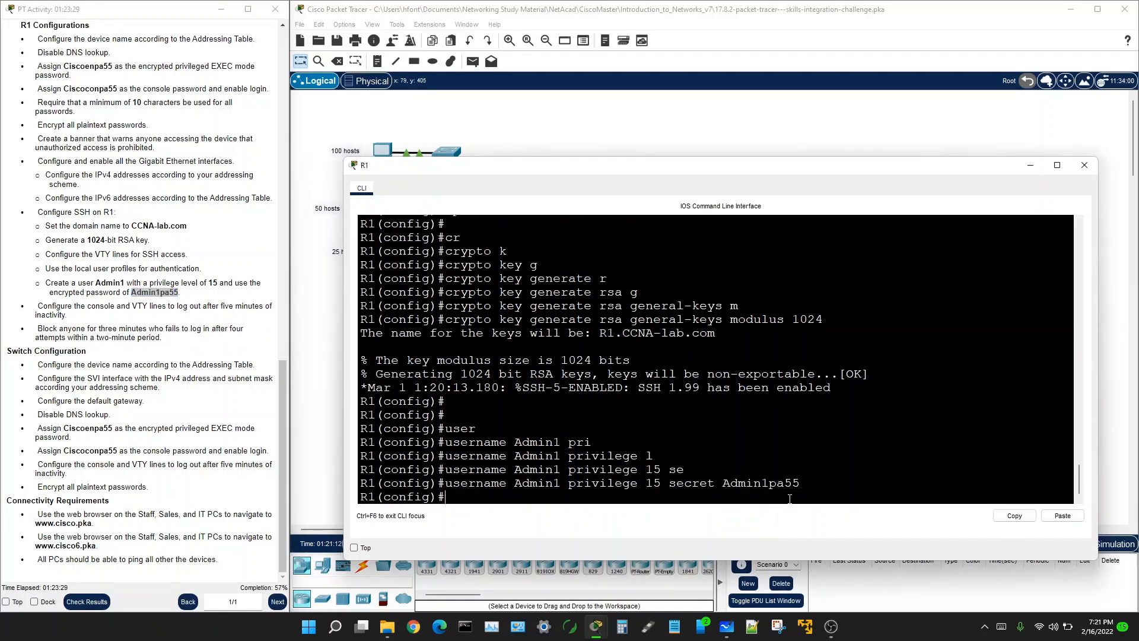
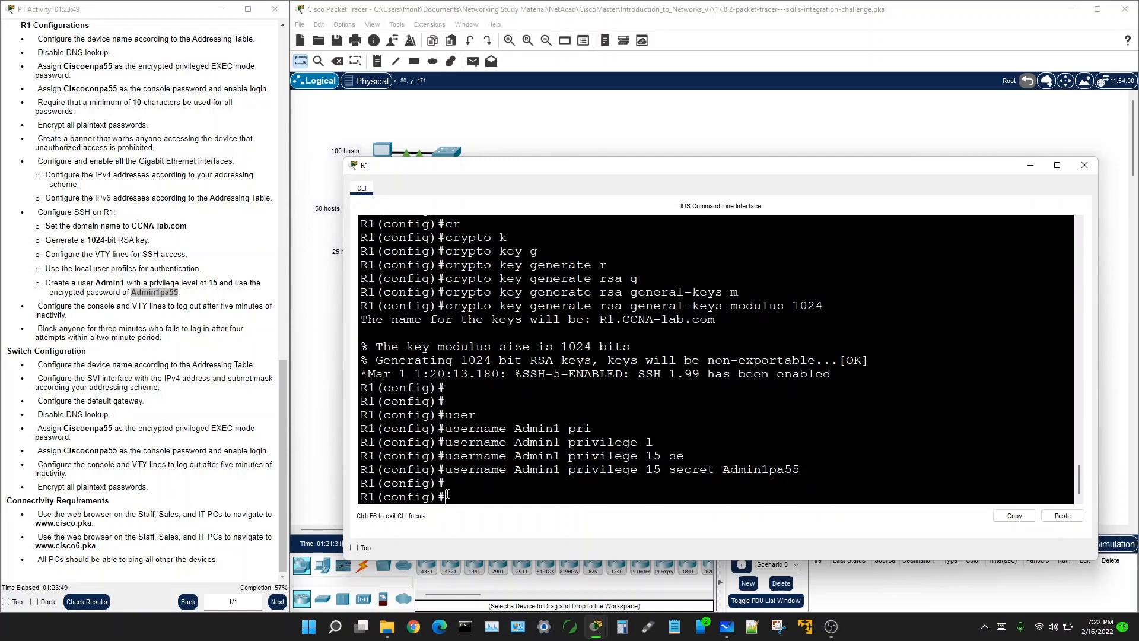
# Step: Enter line vty 0 15 and set the VTY lines to login local
pyautogui.write('line vty 0 15')
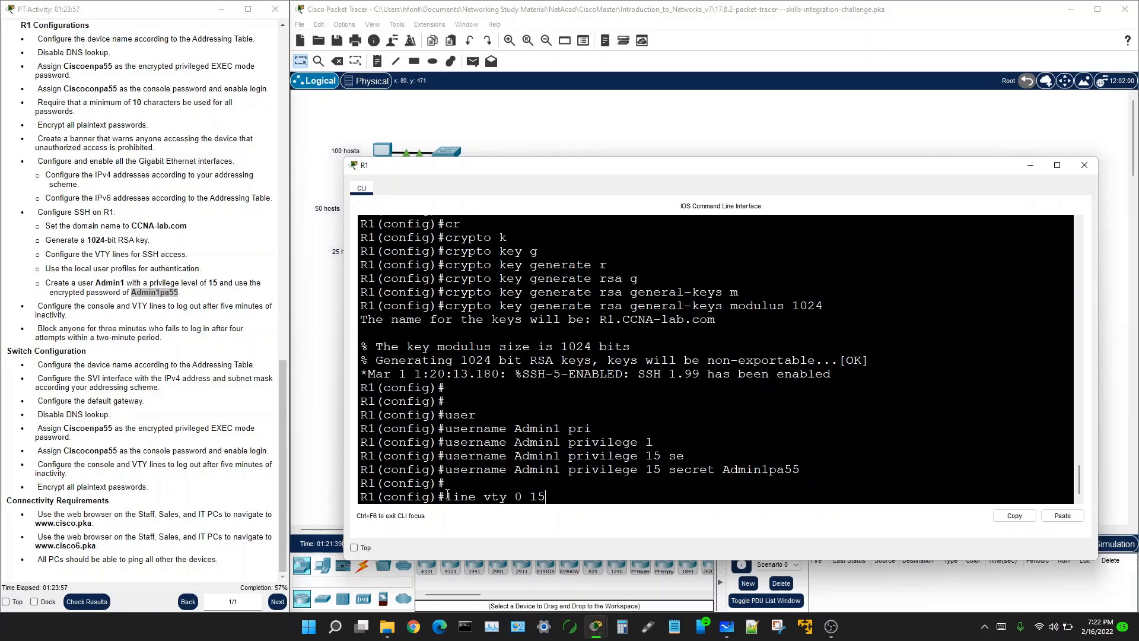
pyautogui.press('Return')
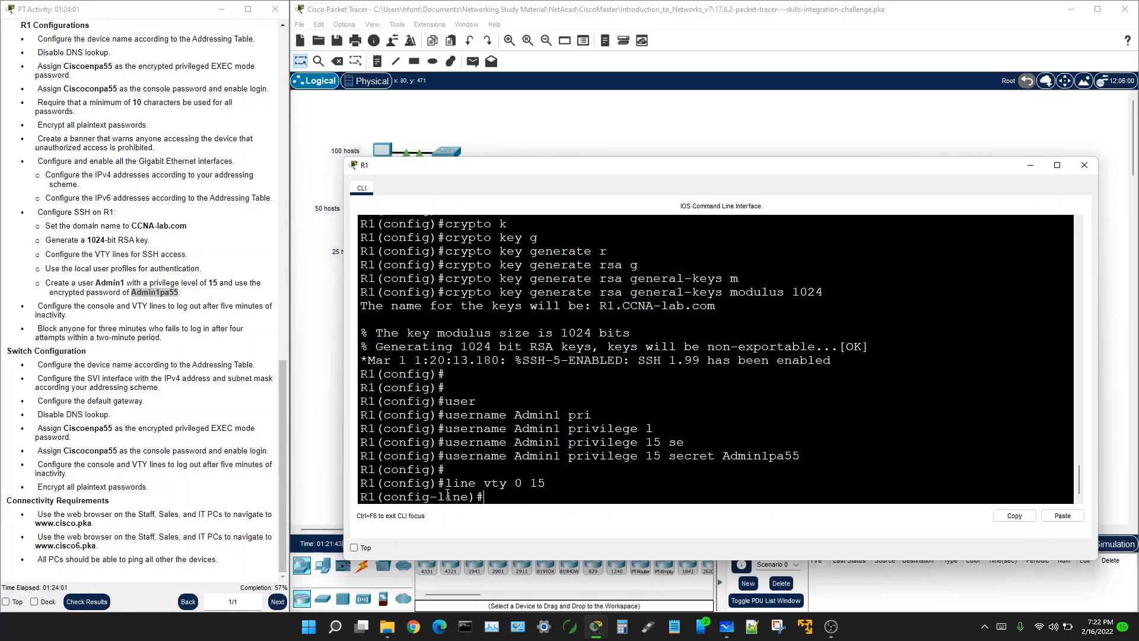
pyautogui.write('login lo')
pyautogui.press('Tab')
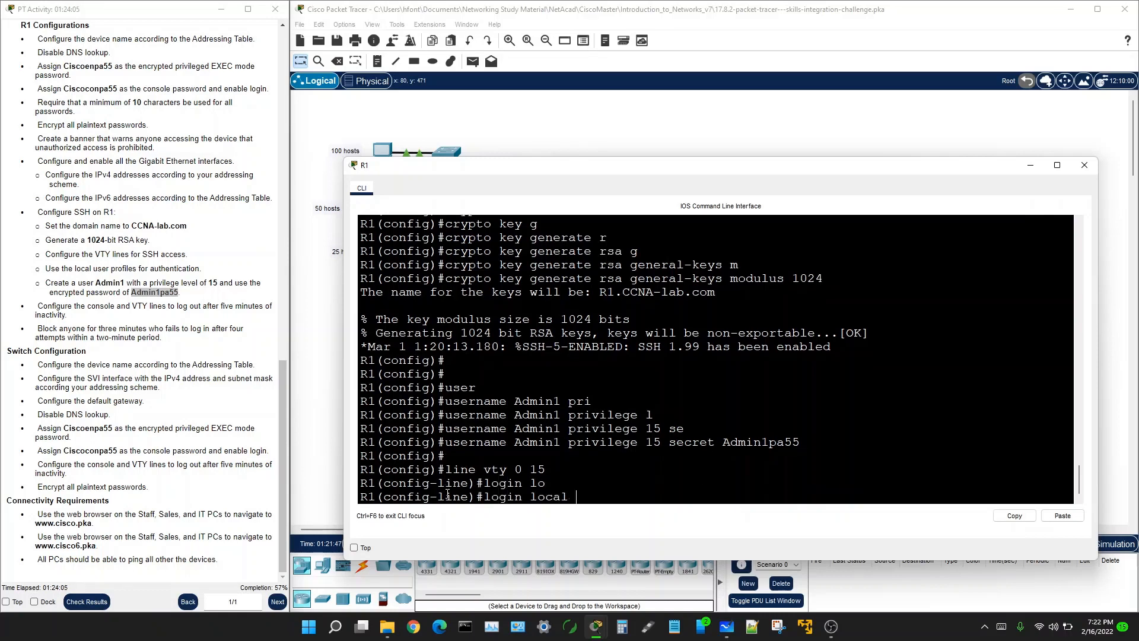
pyautogui.press('Return')
pyautogui.press('Return')
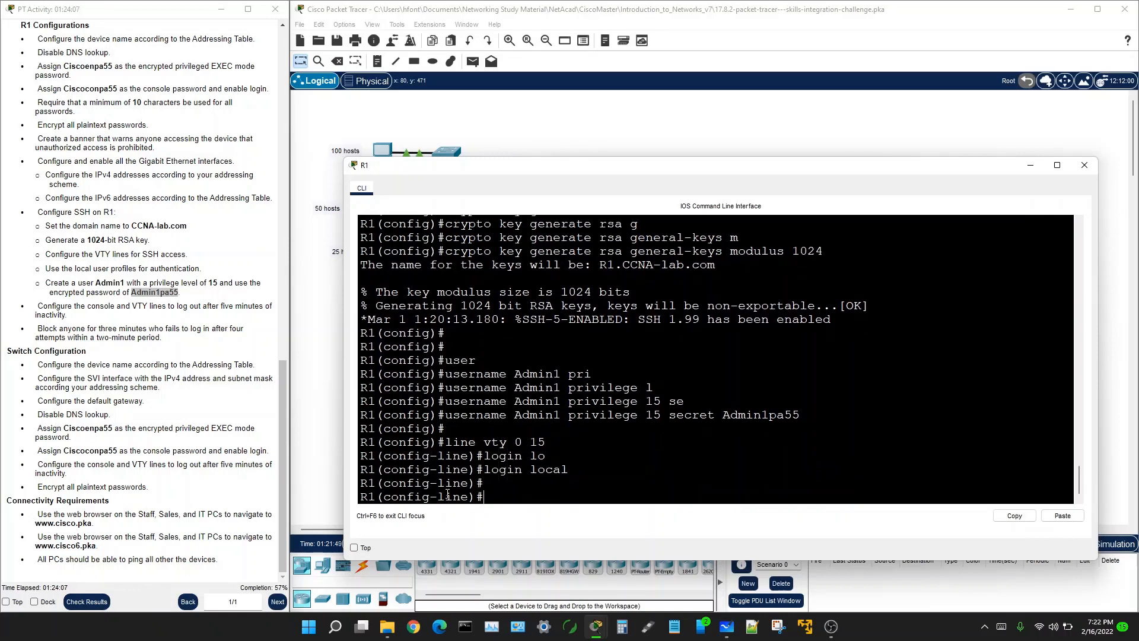
# Step: Restrict VTY access to SSH with transport input ssh
pyautogui.write('tr')
pyautogui.press('Tab')
pyautogui.write('in')
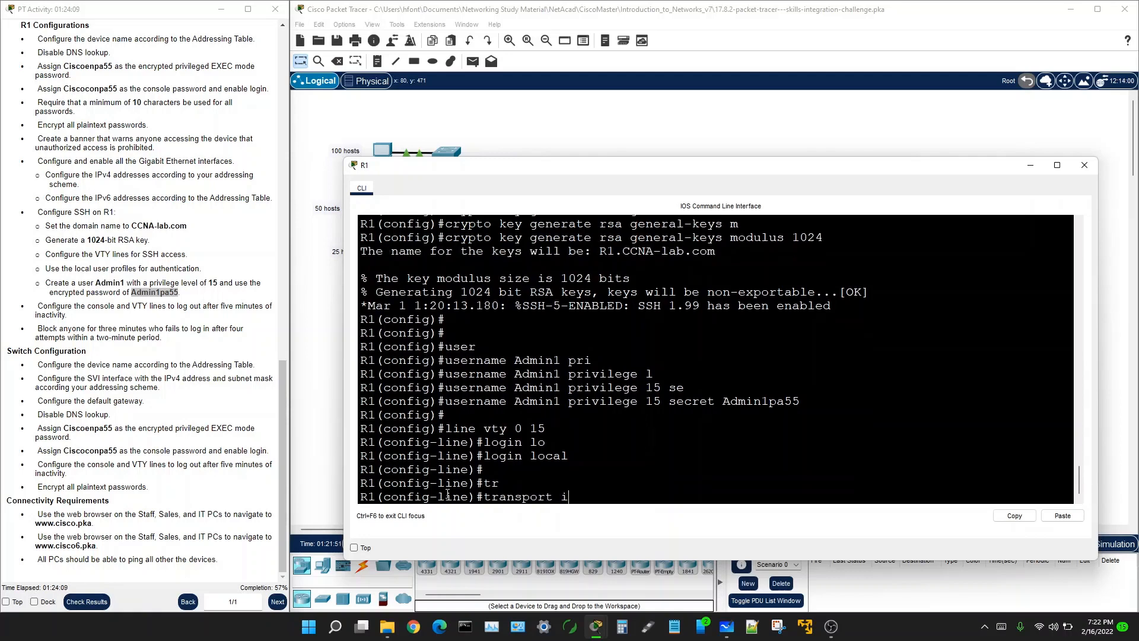
pyautogui.press('Tab')
pyautogui.write('s')
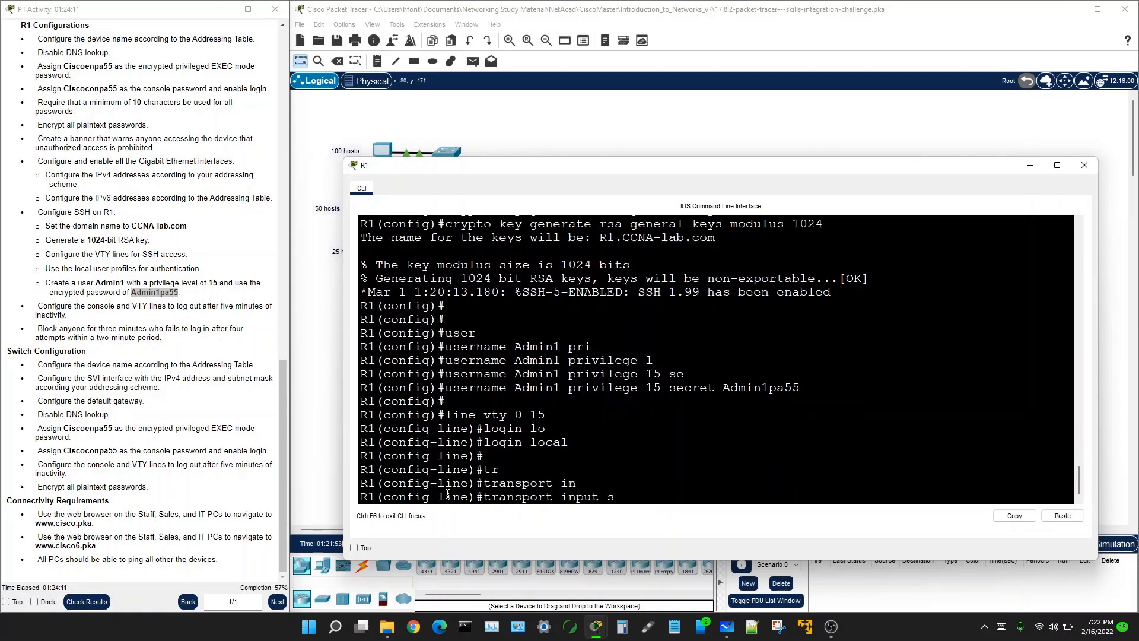
pyautogui.write('s')
pyautogui.press('Tab')
pyautogui.press('Return')
pyautogui.press('Return')
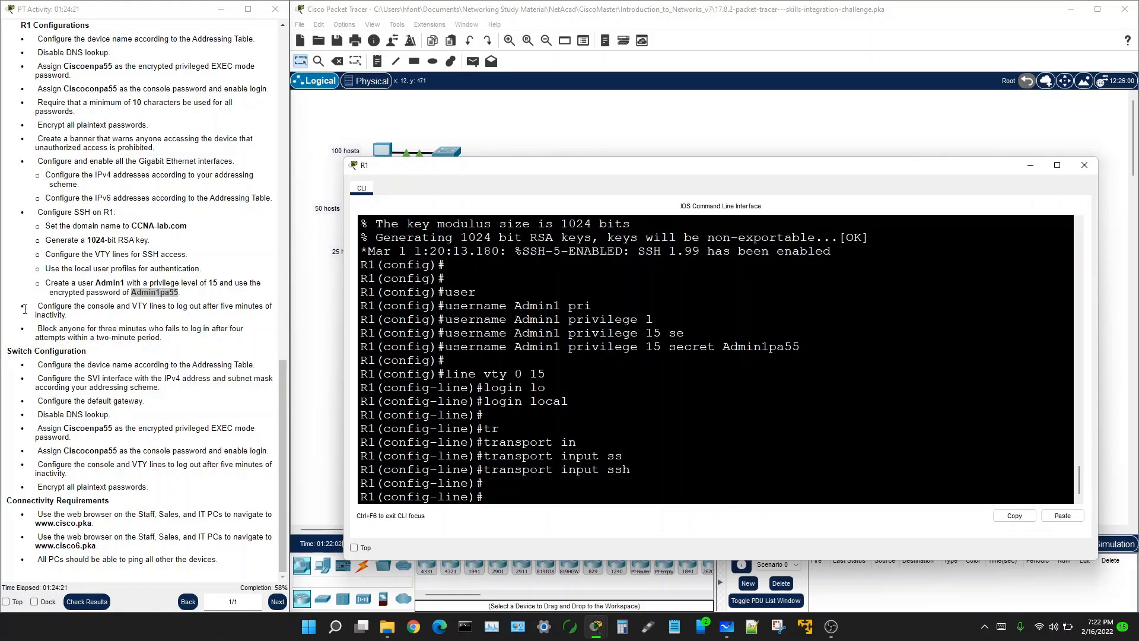
# Step: Mark the inactivity logout task in the instructions, then return to R1's CLI
pyautogui.moveTo(25, 309); pyautogui.dragTo(173, 310)
pyautogui.moveTo(199, 315); pyautogui.dragTo(265, 318)
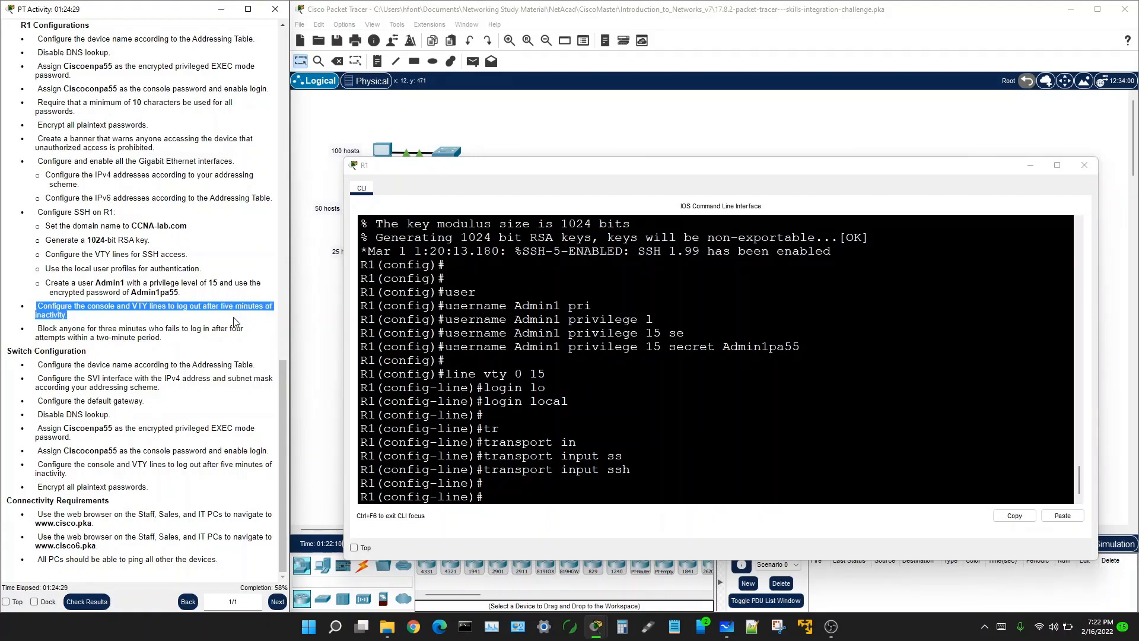
pyautogui.click(495, 498)
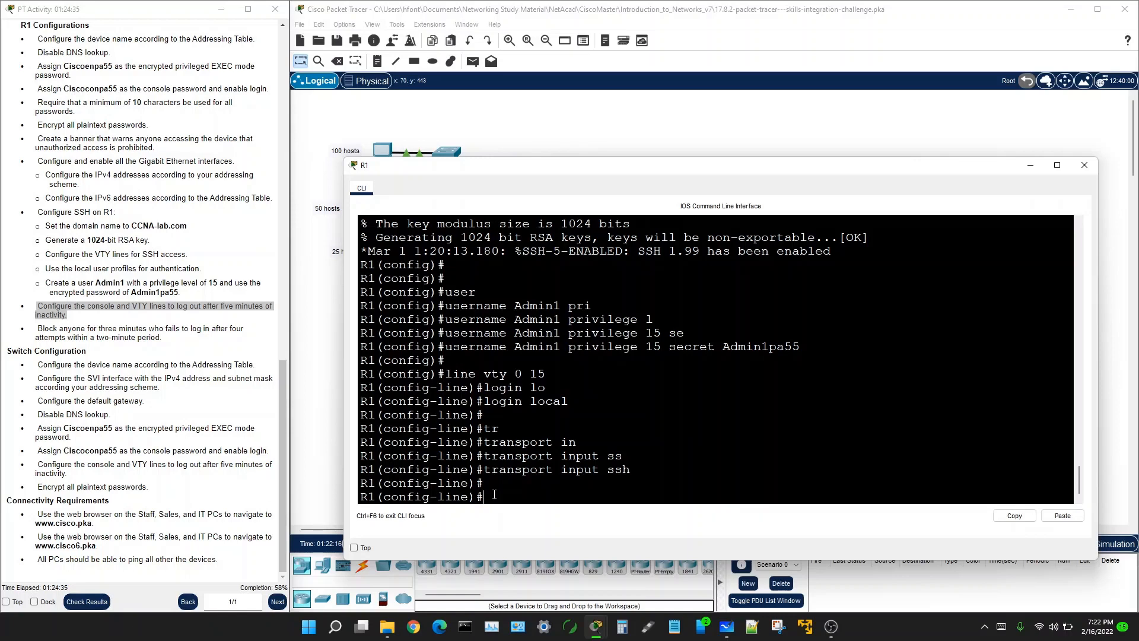
# Step: Set exec-timeout 5 on the VTY lines for a 5-minute idle logout
pyautogui.write('exec-t')
pyautogui.press('Tab')
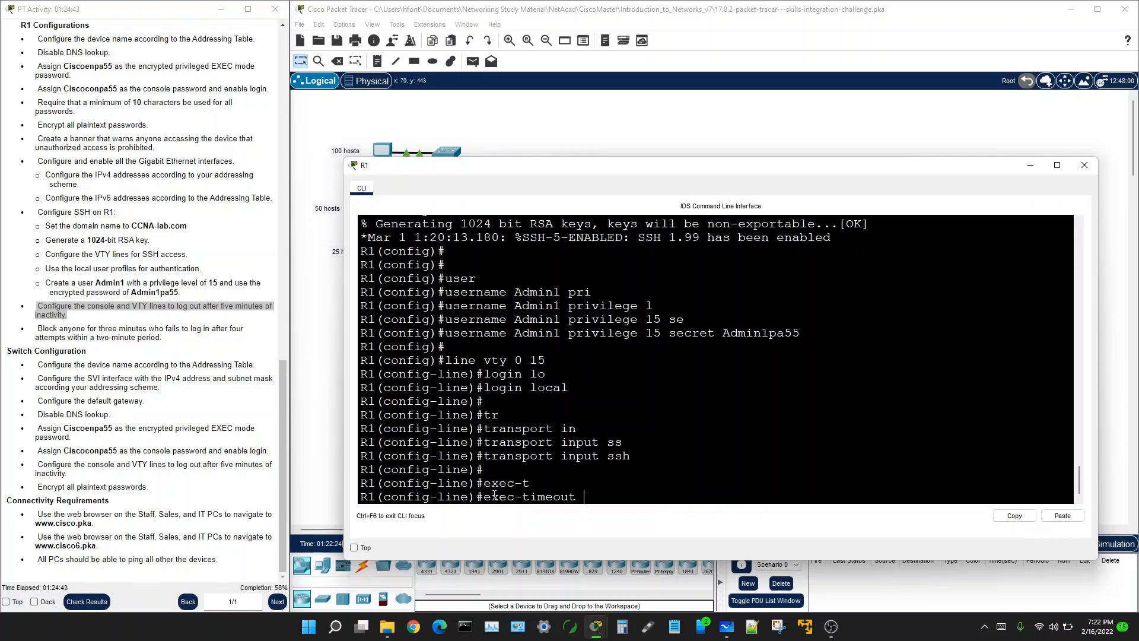
pyautogui.write('?')
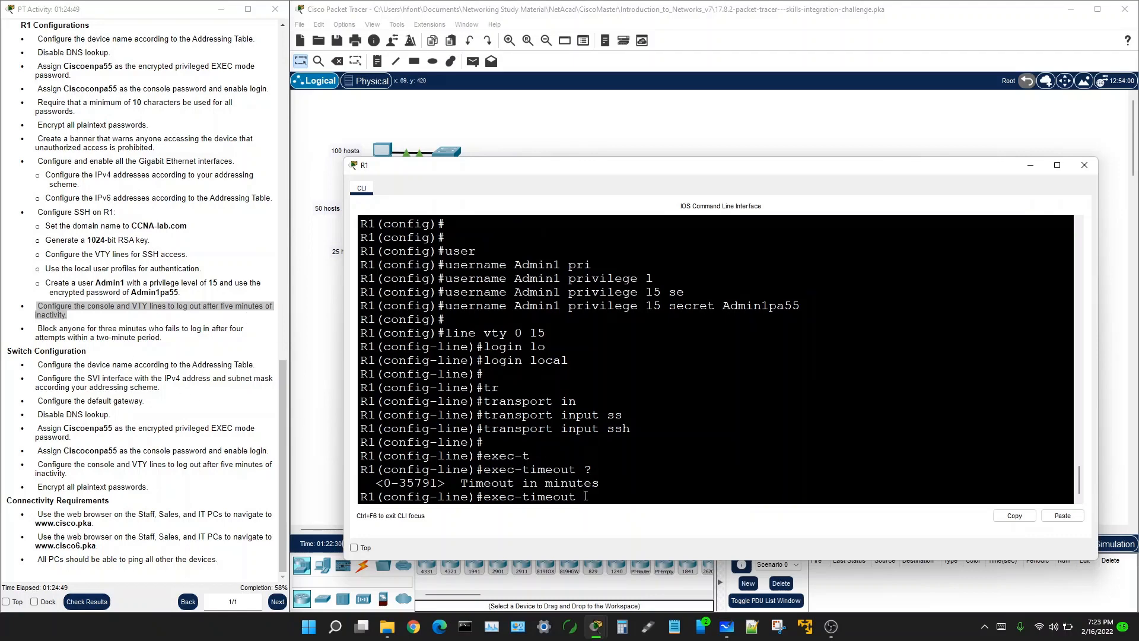
pyautogui.write('5')
pyautogui.press('Return')
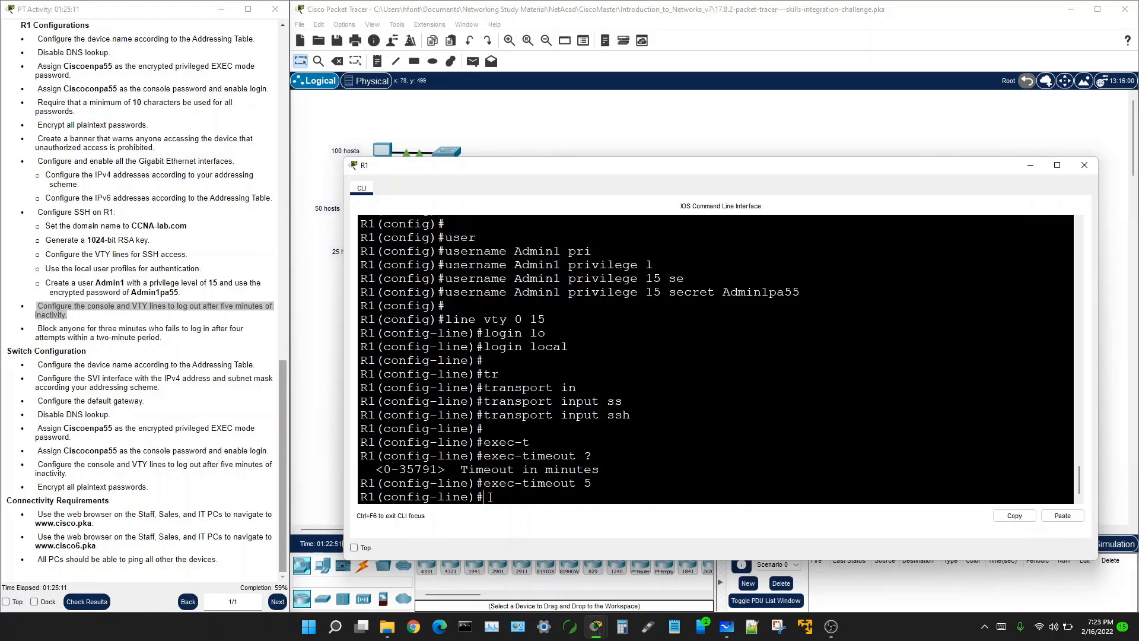
# Step: Exit to global configuration and begin the login command
pyautogui.write('e')
pyautogui.write('xit')
pyautogui.press('Return')
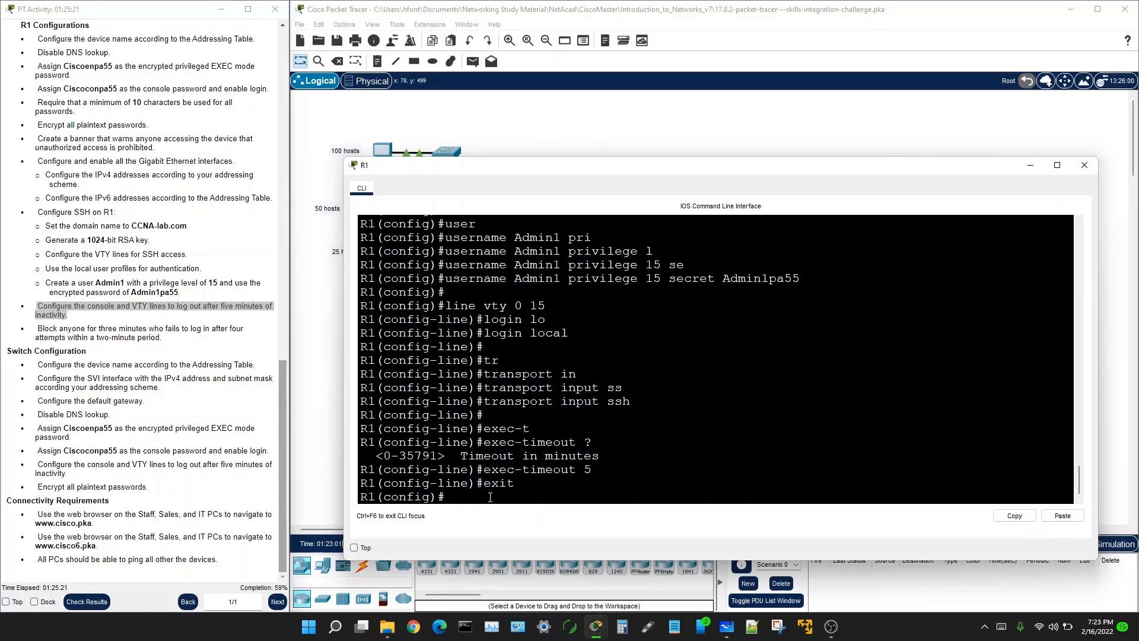
pyautogui.write('logi')
pyautogui.press('Tab')
# Step: Enter login block-for 180 attempts 4 within 120 on R1
pyautogui.write('b')
pyautogui.press('Tab')
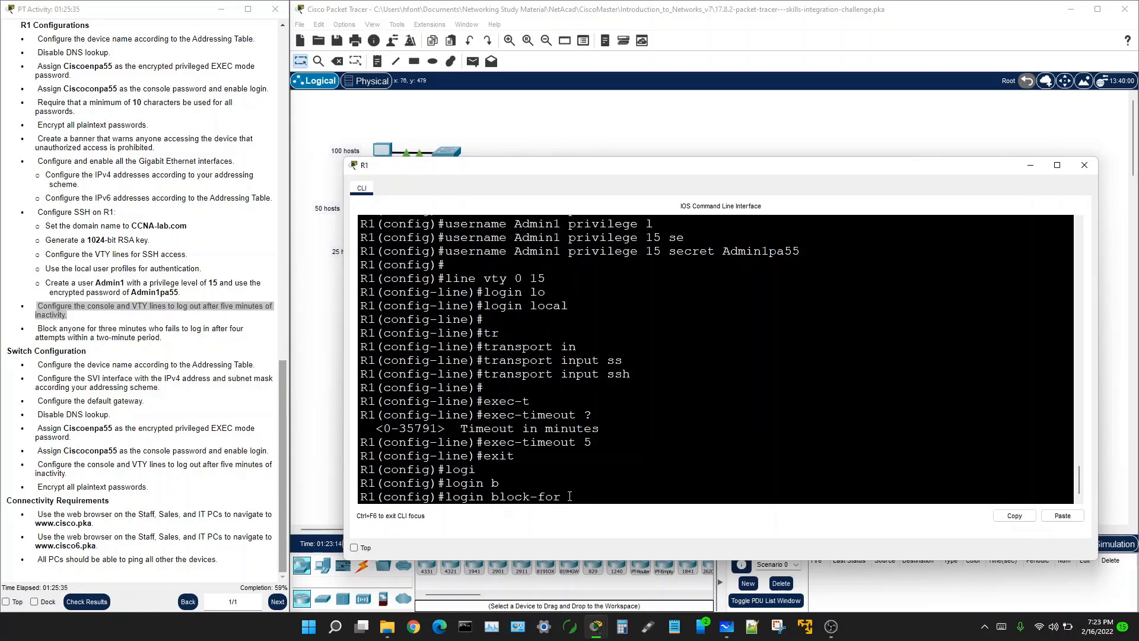
pyautogui.write('?')
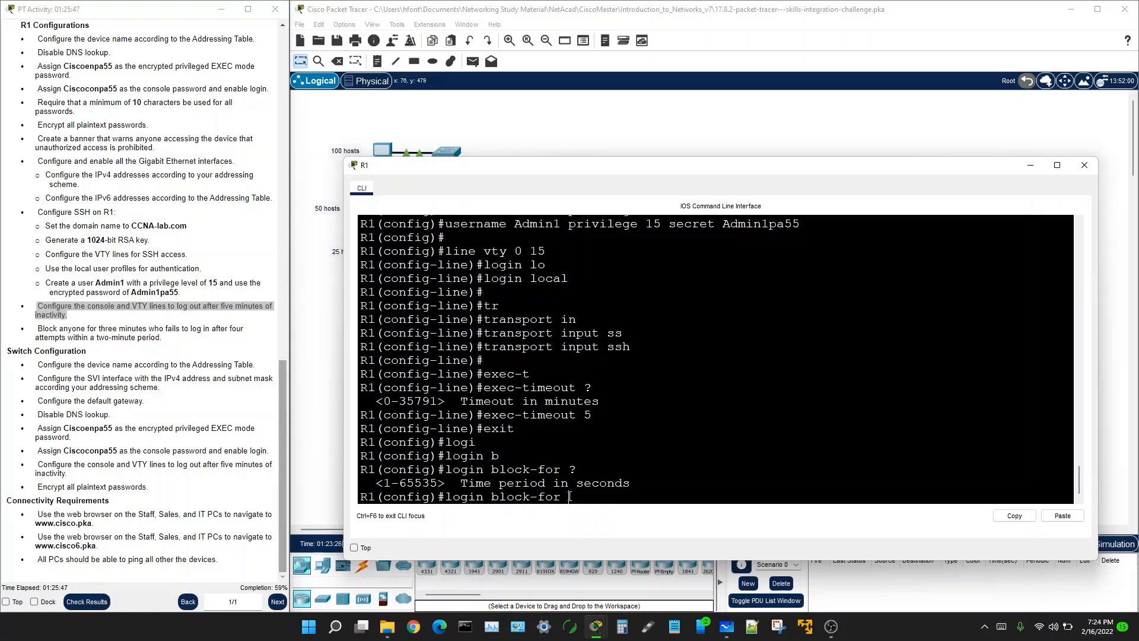
pyautogui.write('80 wi')
pyautogui.press('Tab')
pyautogui.press('BackSpace')
pyautogui.press('BackSpace')
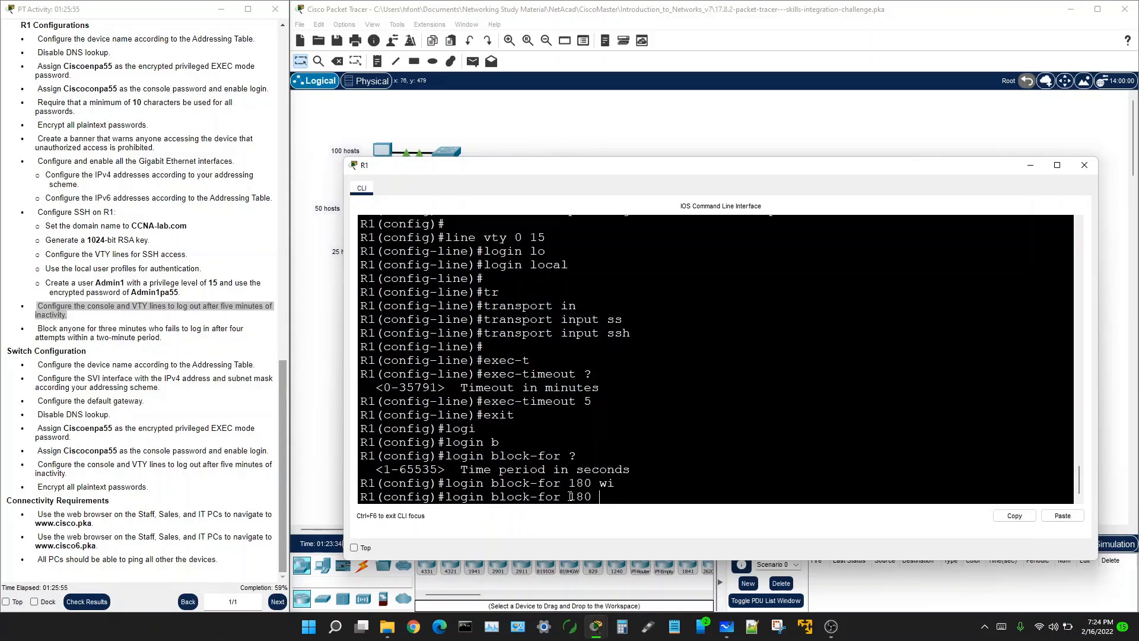
pyautogui.write('att')
pyautogui.press('Tab')
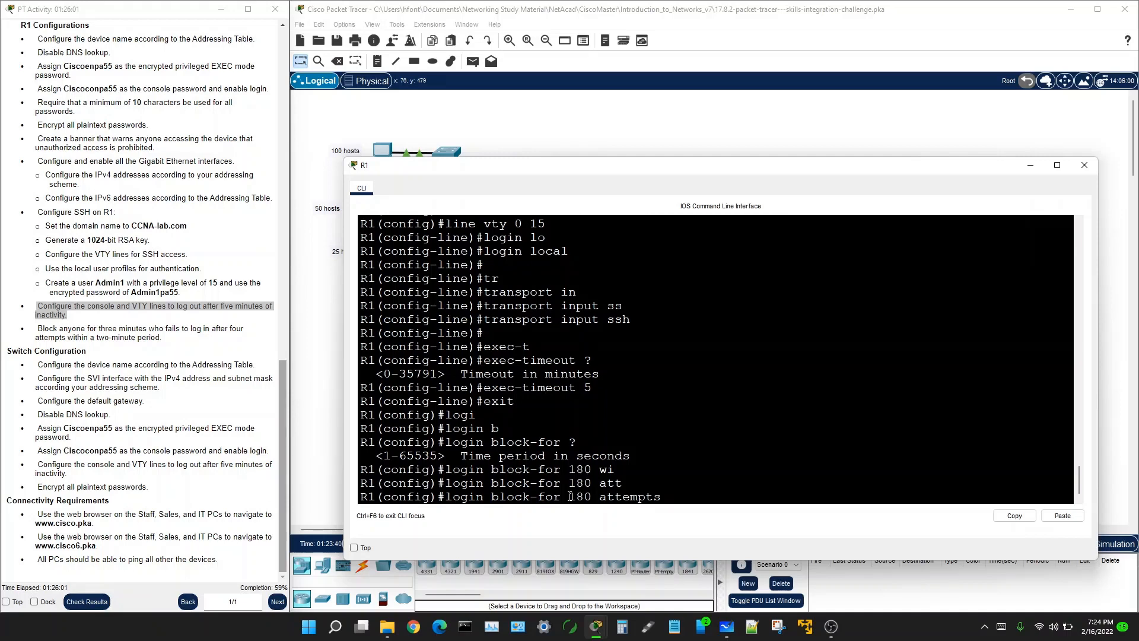
pyautogui.write('4 wi')
pyautogui.press('Tab')
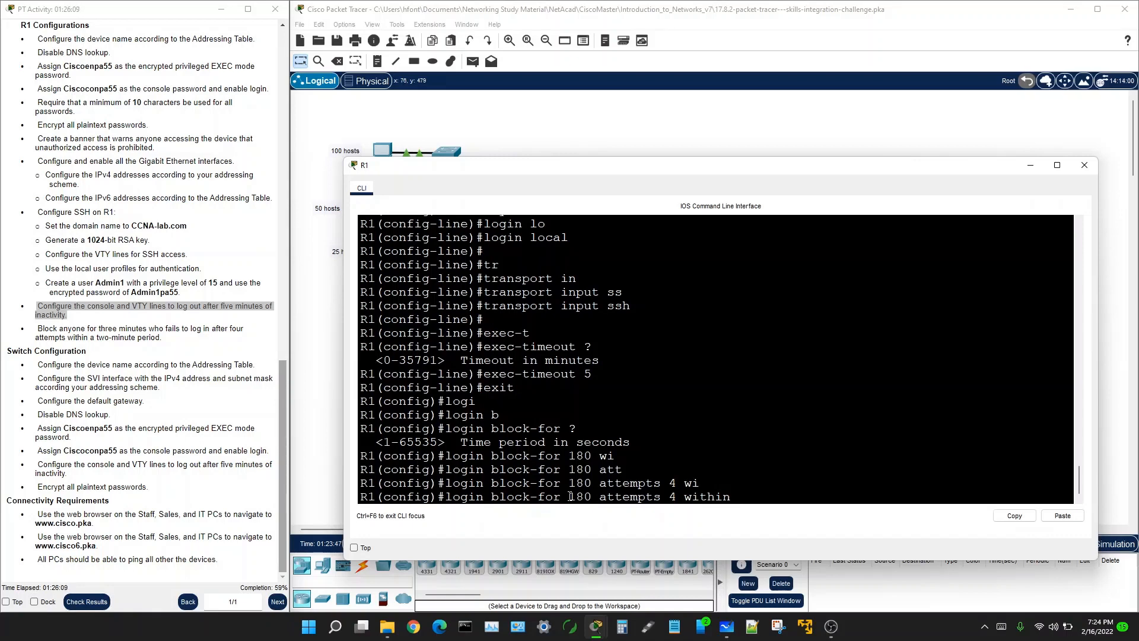
pyautogui.write('120')
pyautogui.press('Return')
pyautogui.press('Return')
pyautogui.press('Return')
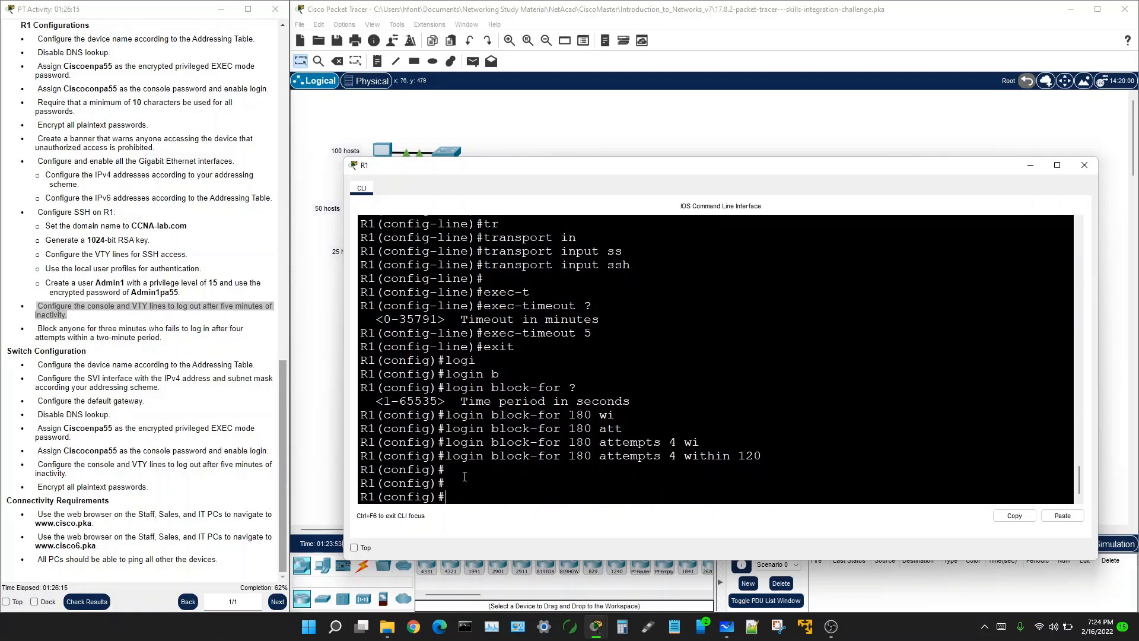
pyautogui.write('lin')
pyautogui.press('Tab')
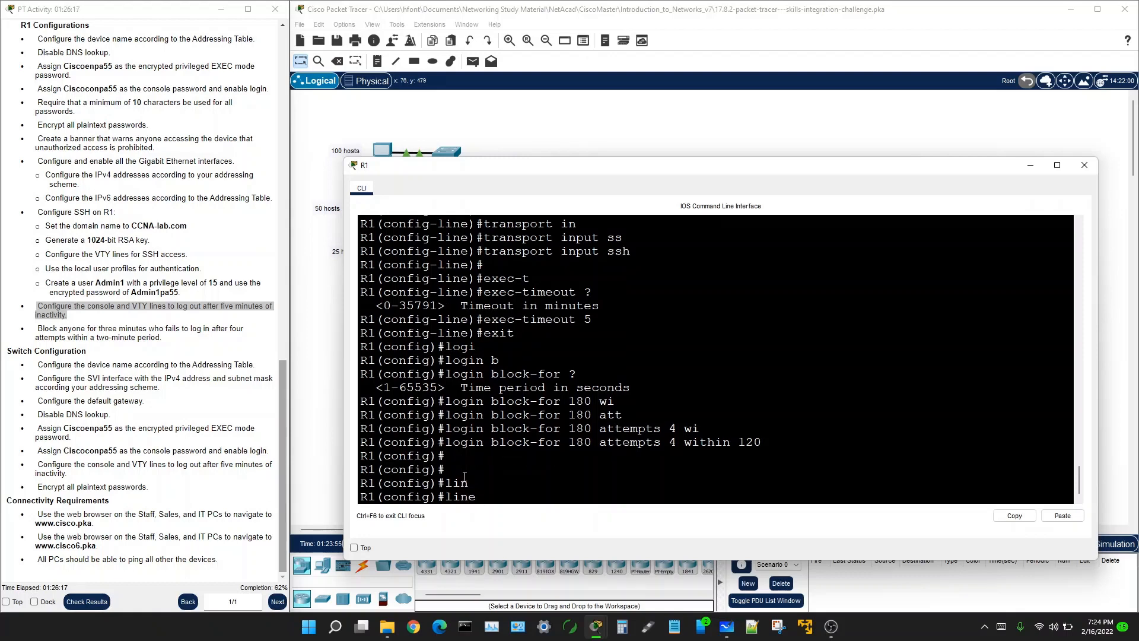
# Step: Enter line console 0 configuration, checking the console task in the instructions
pyautogui.write('cons')
pyautogui.press('Tab')
pyautogui.write('0')
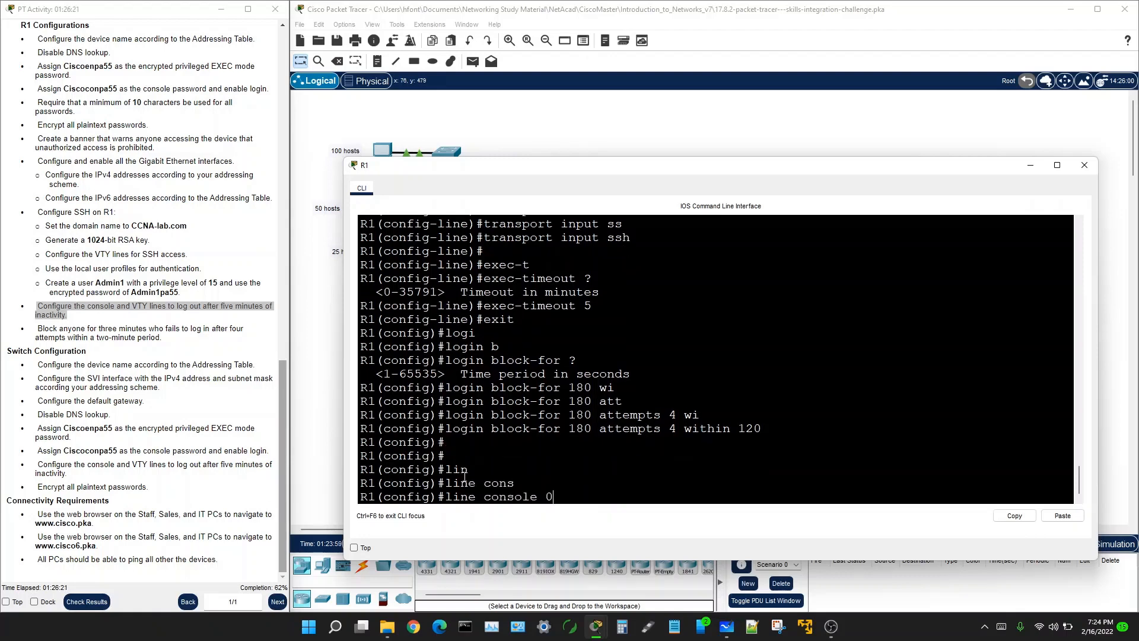
pyautogui.press('Return')
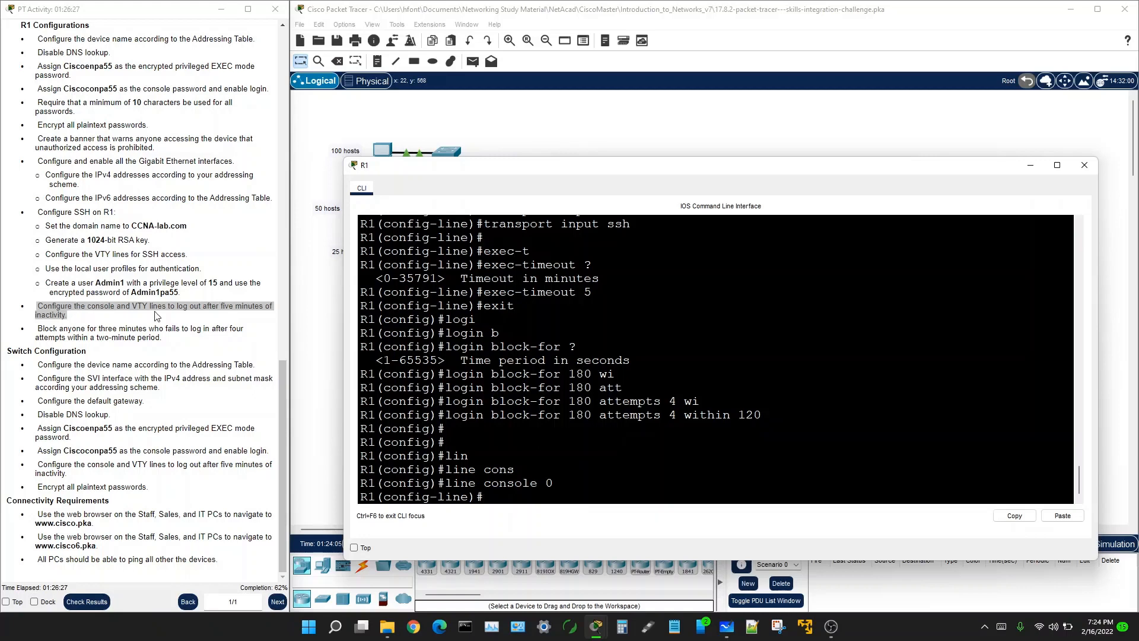
pyautogui.click(125, 305)
pyautogui.doubleClick(174, 305)
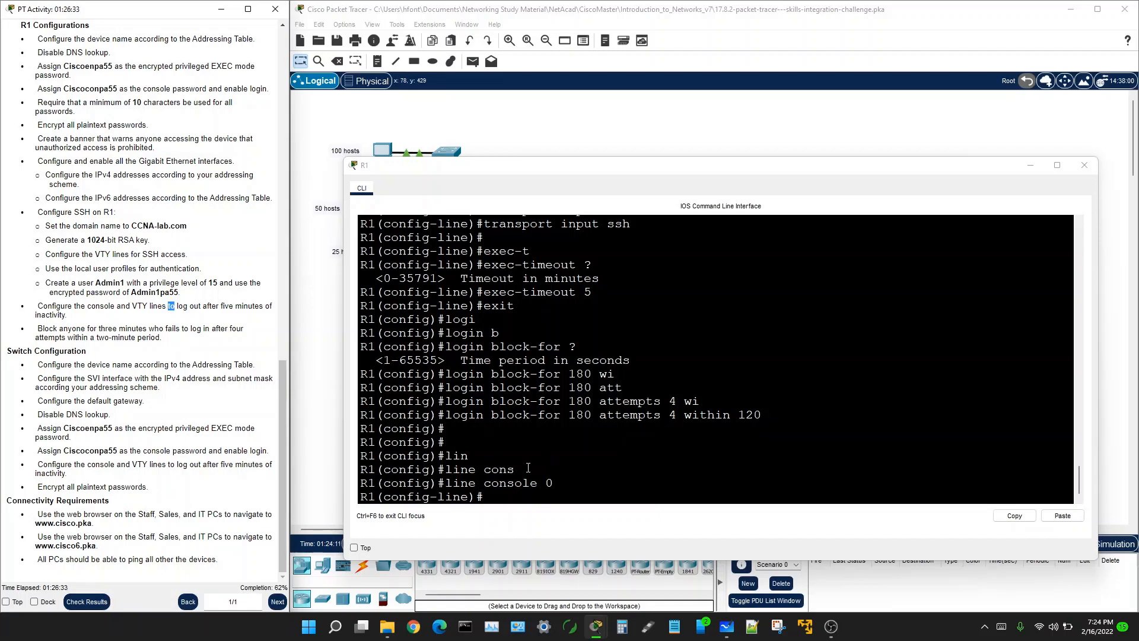
pyautogui.click(497, 493)
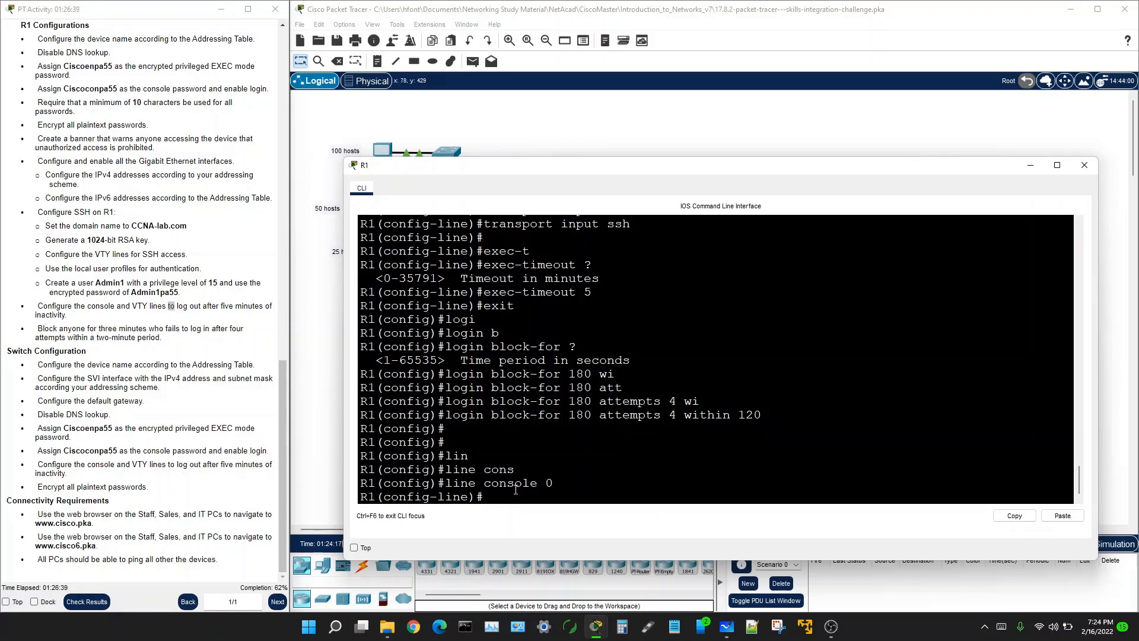
# Step: Set exec-timeout 5 on the console line
pyautogui.write('exec-lo')
pyautogui.press('Tab')
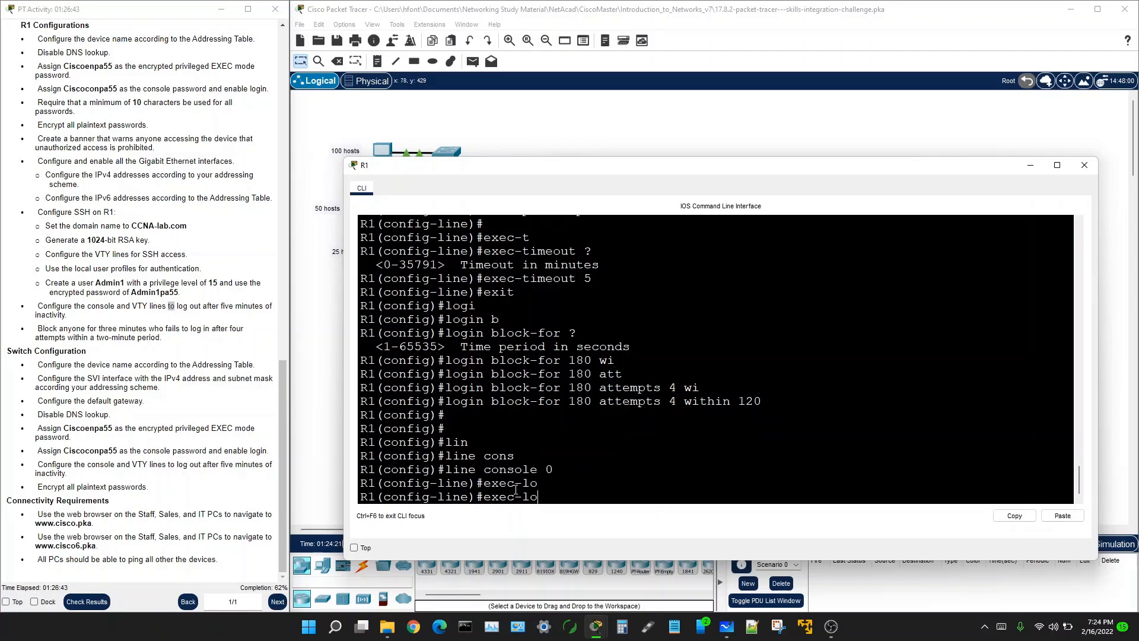
pyautogui.press('BackSpace')
pyautogui.write('t')
pyautogui.press('Tab')
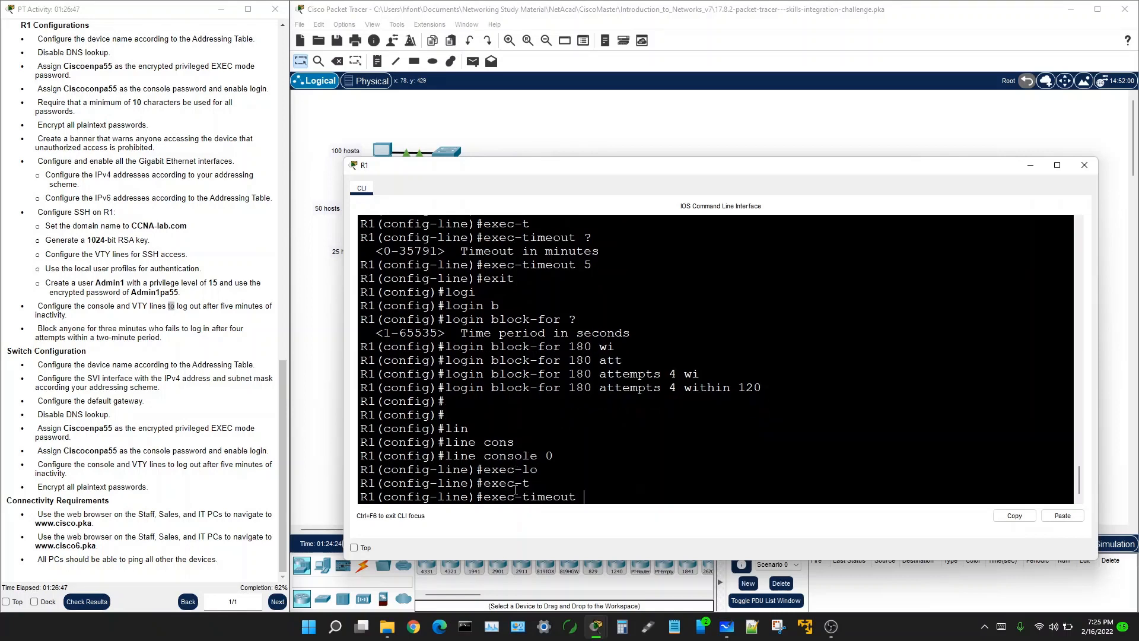
pyautogui.write('?')
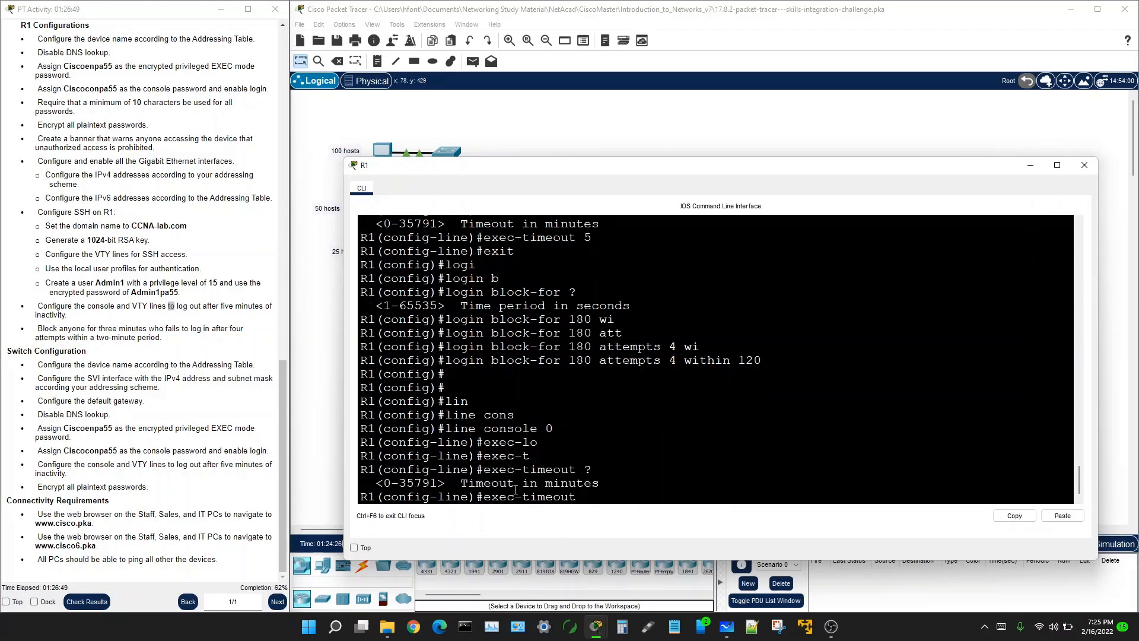
pyautogui.write('5')
pyautogui.press('Return')
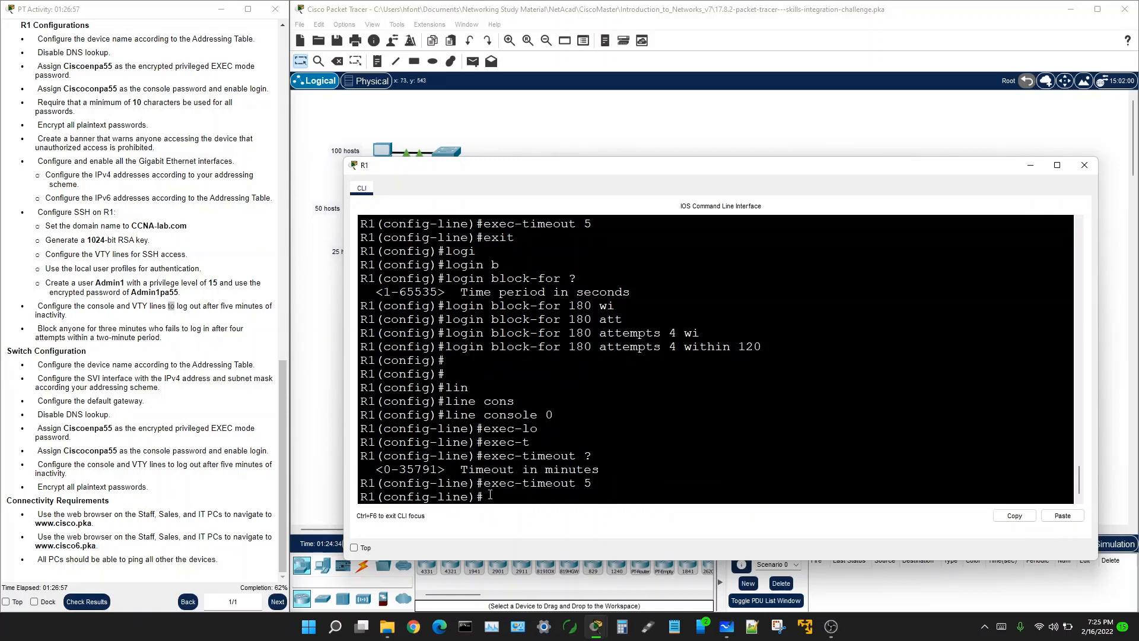
pyautogui.press('Return')
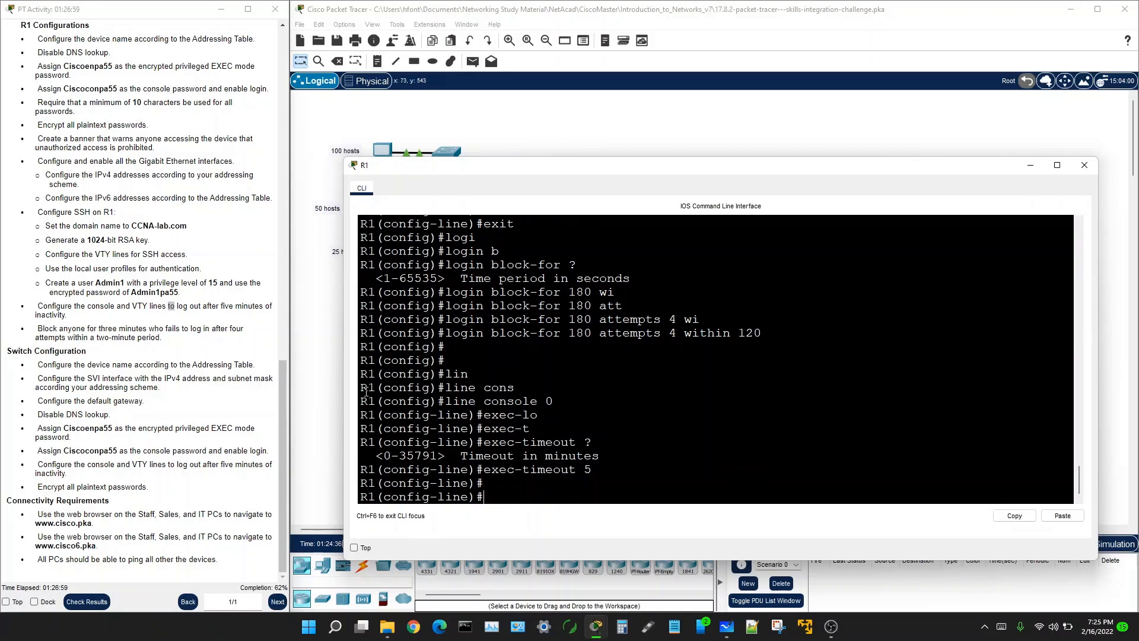
# Step: Exit console configuration and type the ipv6 unicast-routing command
pyautogui.click(142, 329)
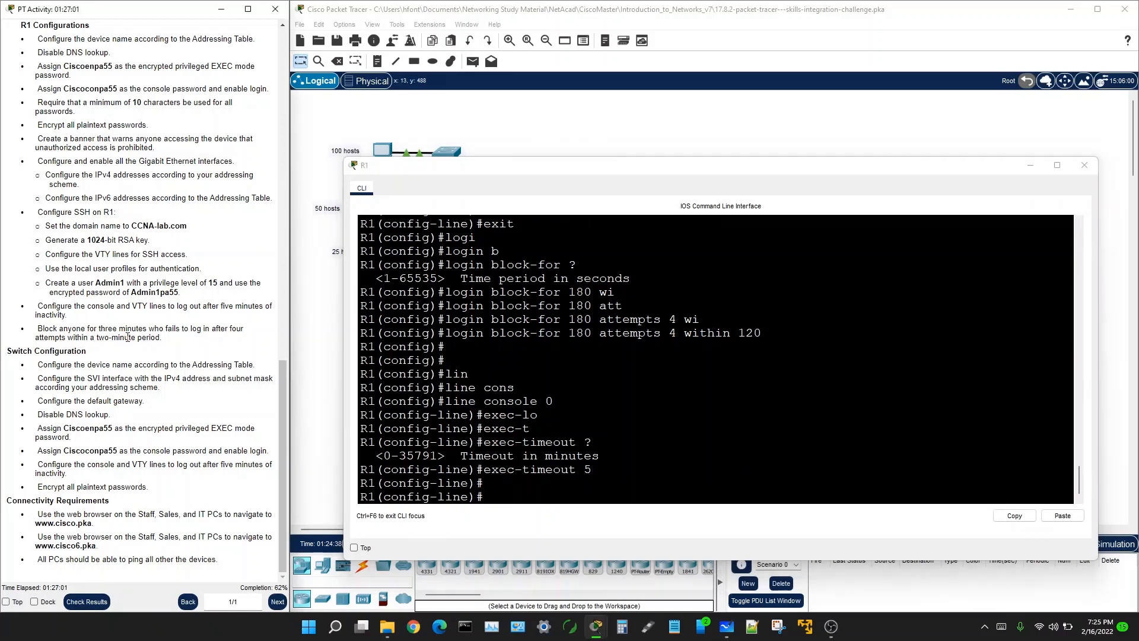
pyautogui.click(490, 482)
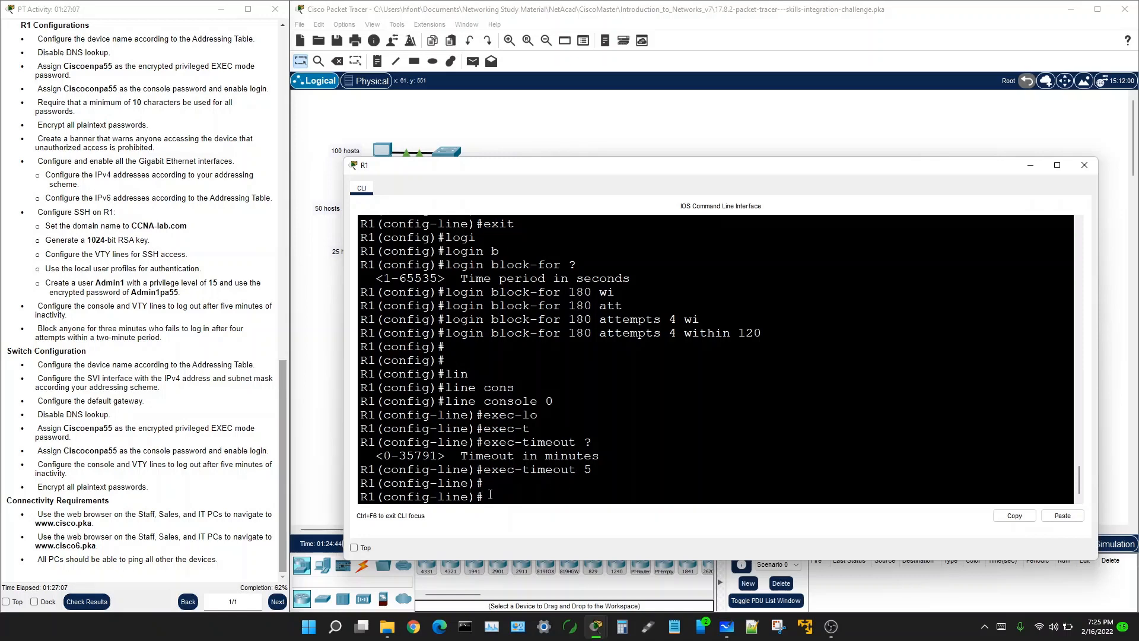
pyautogui.write('exit')
pyautogui.press('Return')
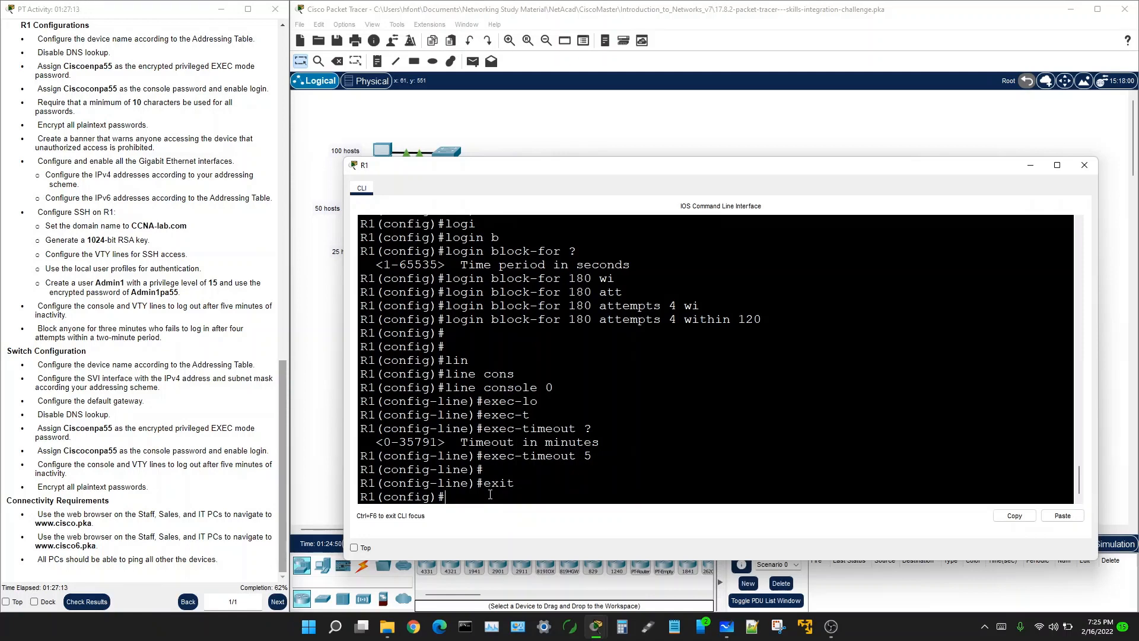
pyautogui.write('ipv6 u')
pyautogui.press('Tab')
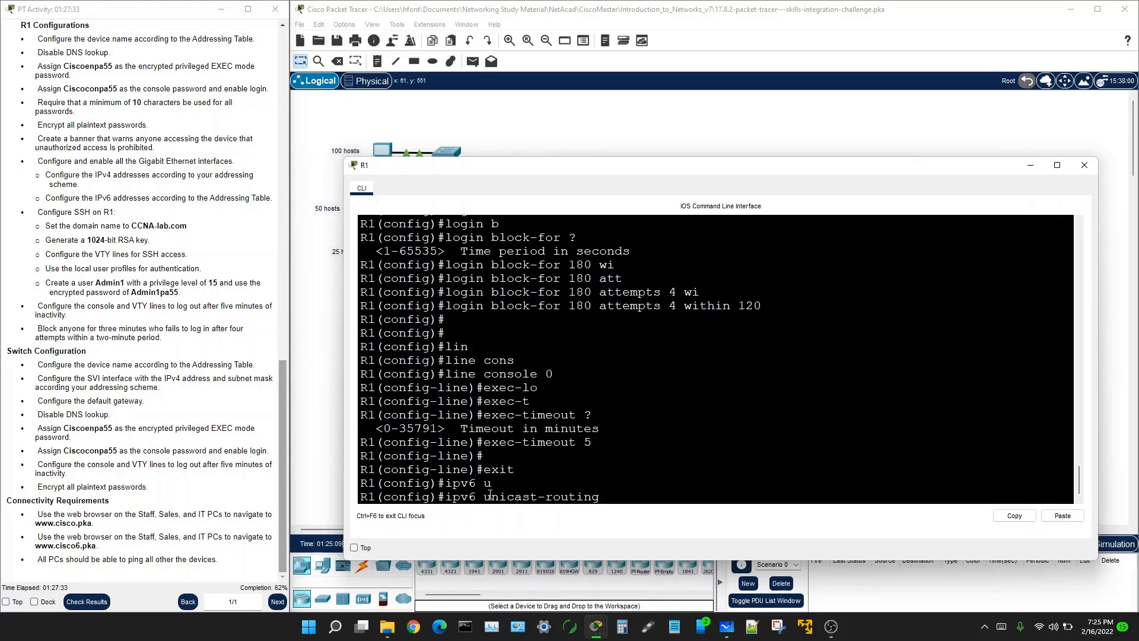
# Step: Apply ipv6 unicast-routing and exit to privileged EXEC mode
pyautogui.press('Return')
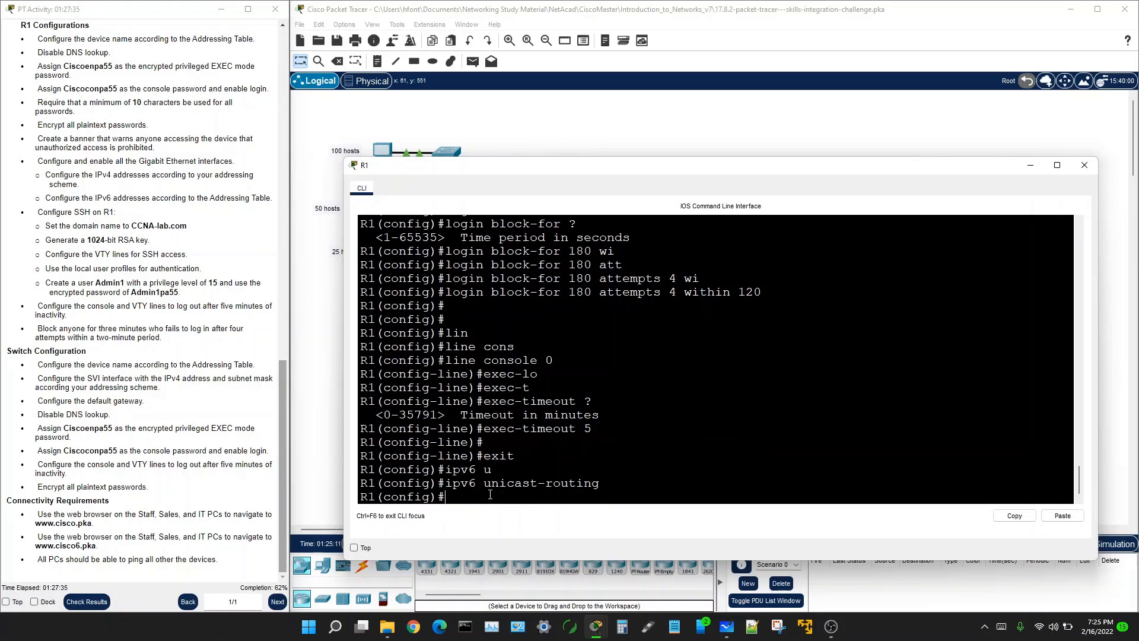
pyautogui.press('Return')
pyautogui.press('Return')
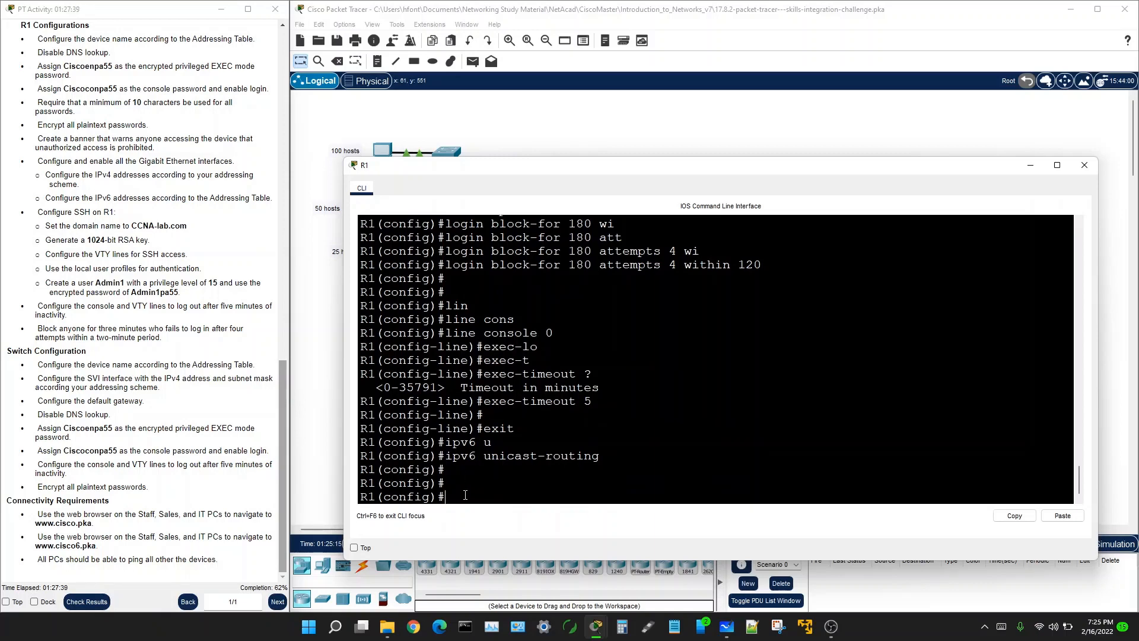
pyautogui.write('exit')
pyautogui.press('Return')
pyautogui.press('Return')
pyautogui.press('Return')
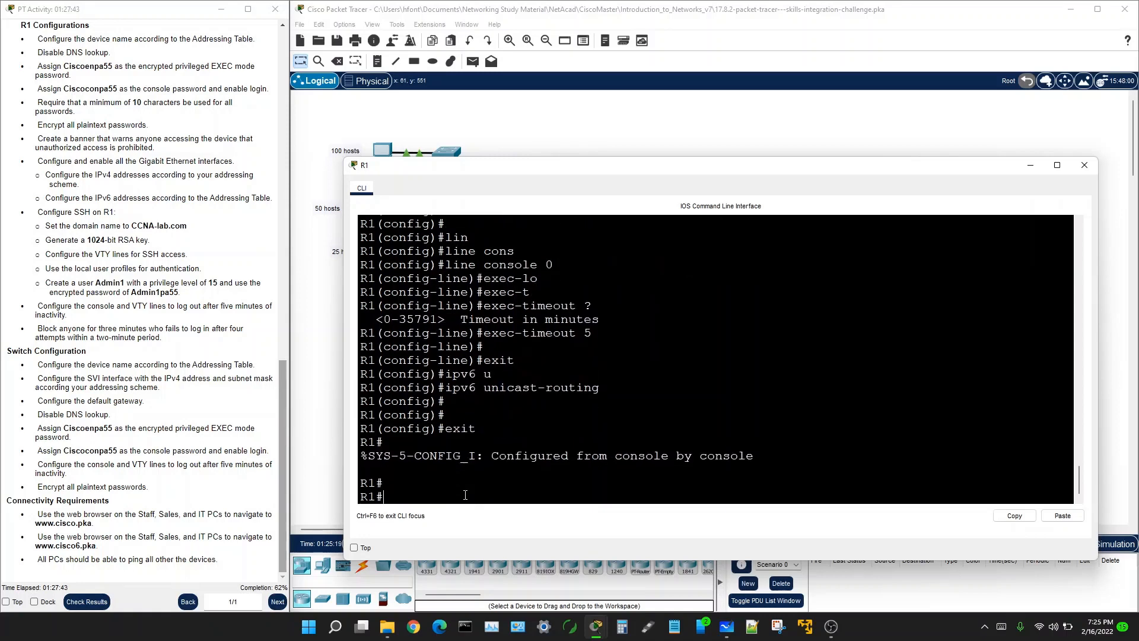
# Step: Save R1's configuration with copy running-config startup-config
pyautogui.write('cop')
pyautogui.press('Tab')
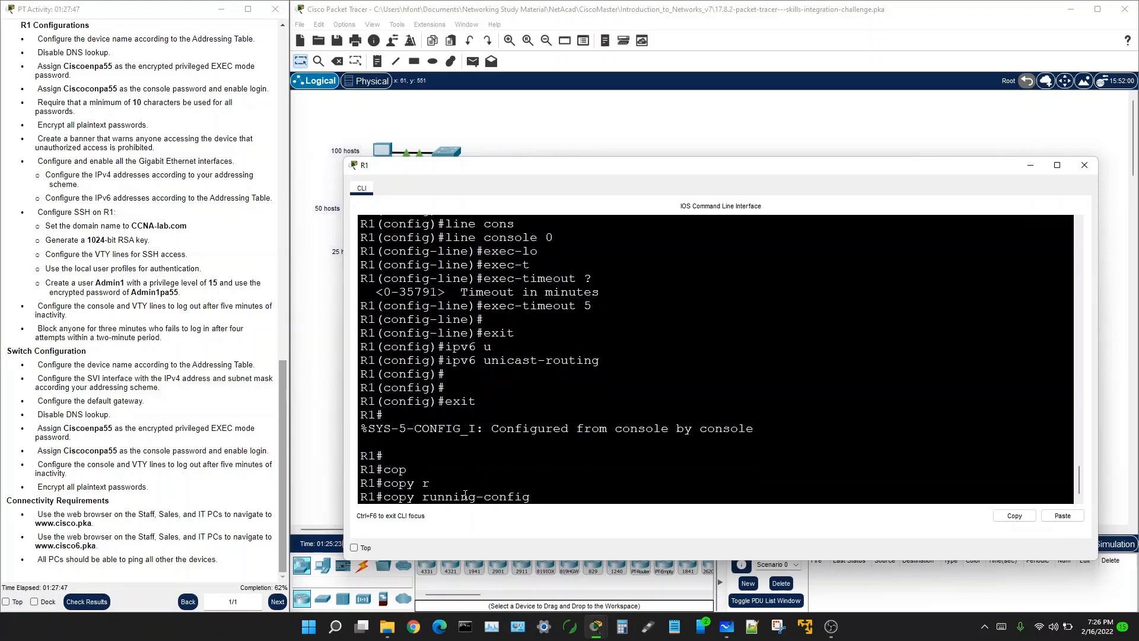
pyautogui.write('st')
pyautogui.press('Tab')
pyautogui.press('Return')
pyautogui.press('Return')
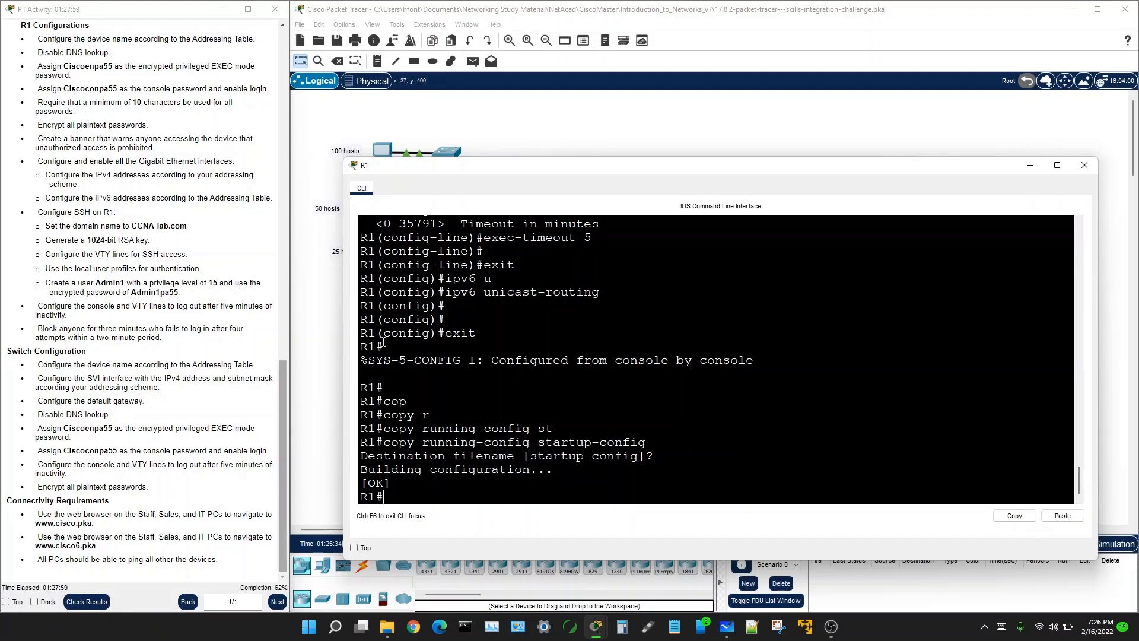
# Step: Close R1's window and open a widened CLI session on switch S1
pyautogui.click(336, 322)
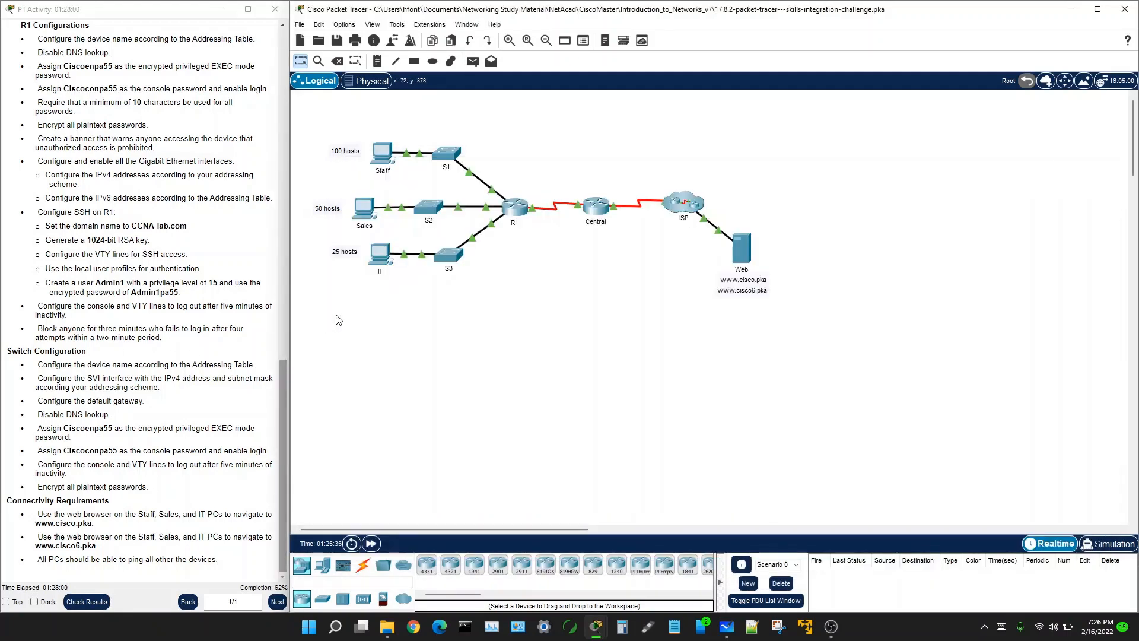
pyautogui.click(450, 157)
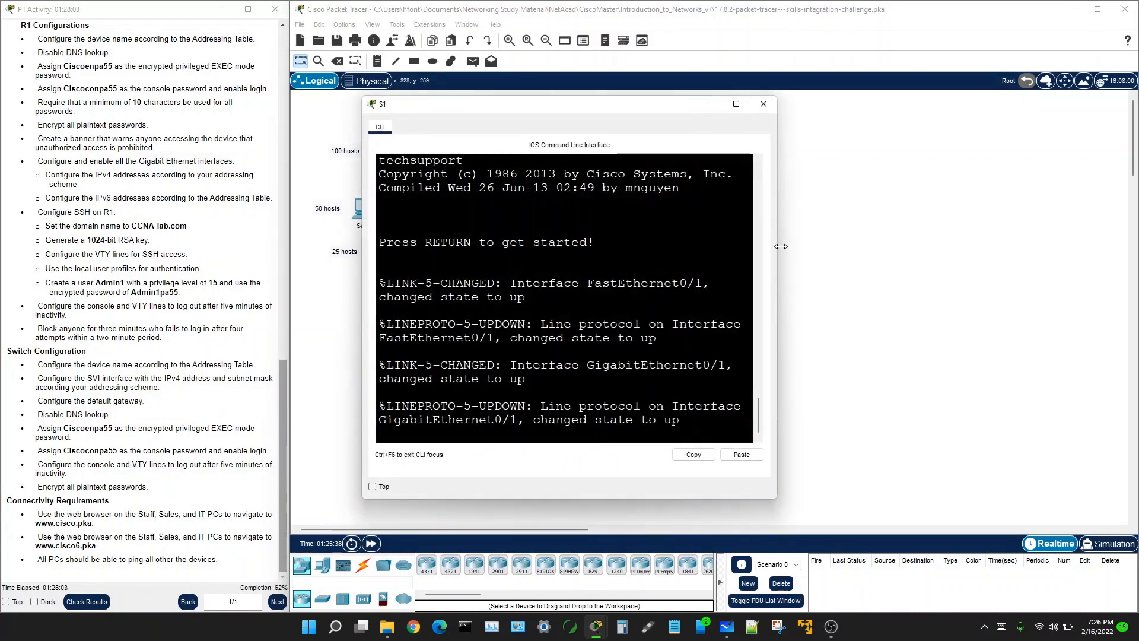
pyautogui.moveTo(778, 344); pyautogui.dragTo(1085, 344)
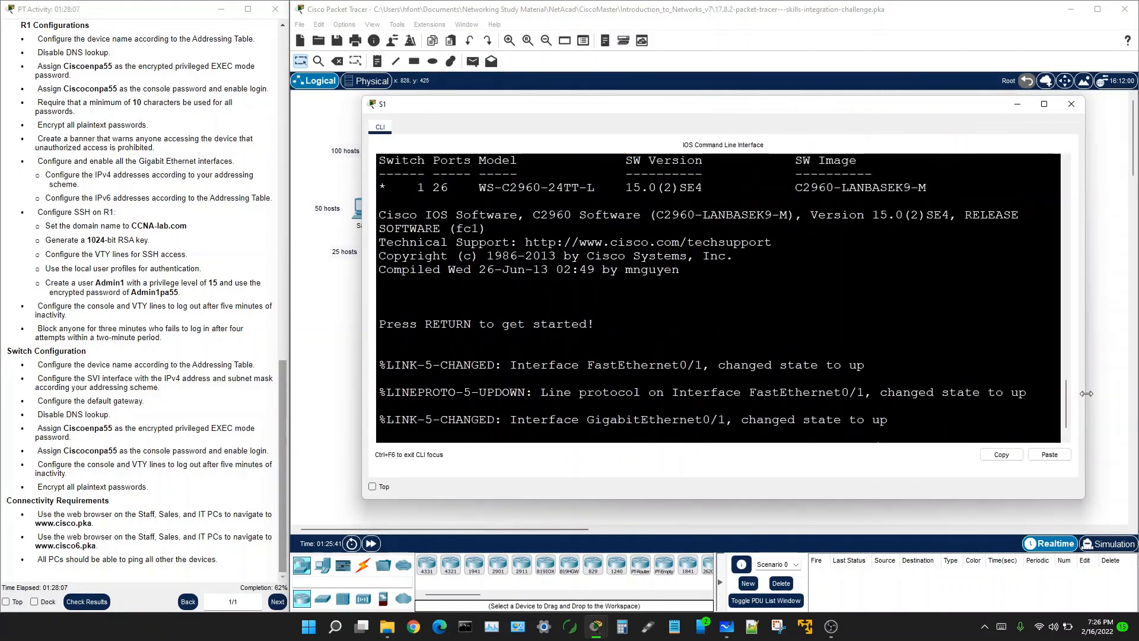
pyautogui.press('Return')
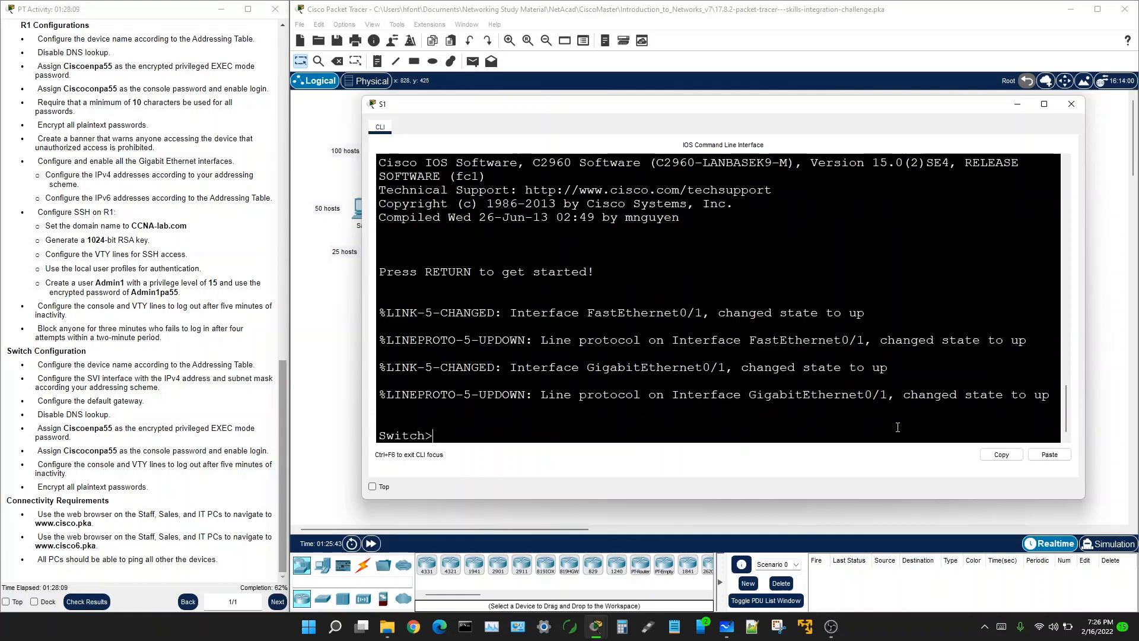
pyautogui.press('Return')
pyautogui.press('Return')
pyautogui.press('Return')
# Step: Enter enable and conf t to reach global configuration on S1
pyautogui.write('en')
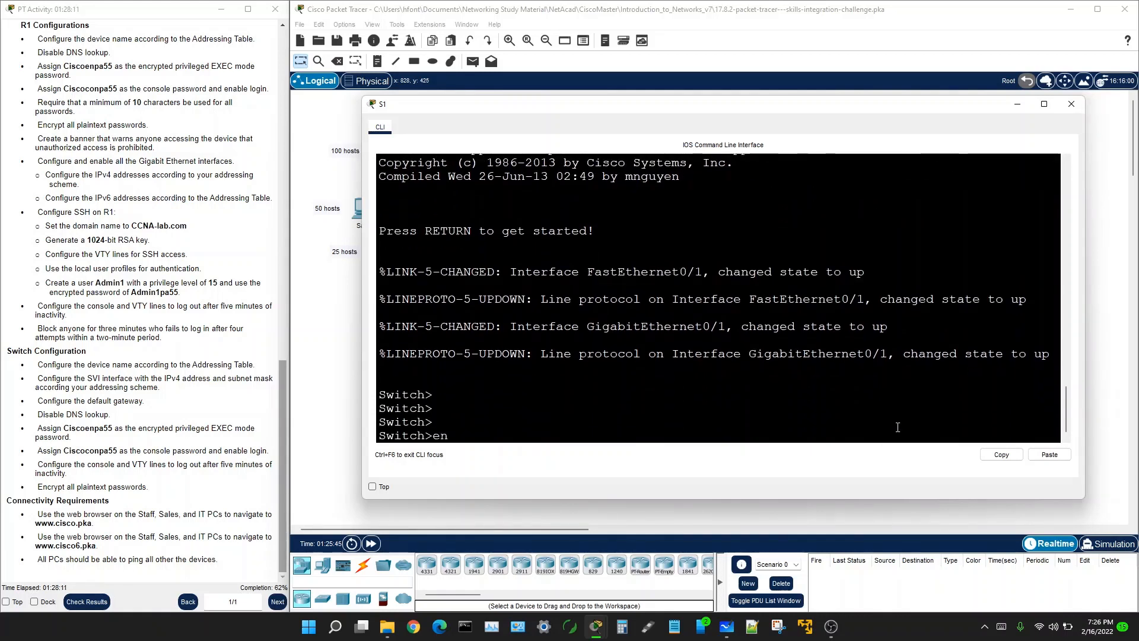
pyautogui.press('Return')
pyautogui.write('con')
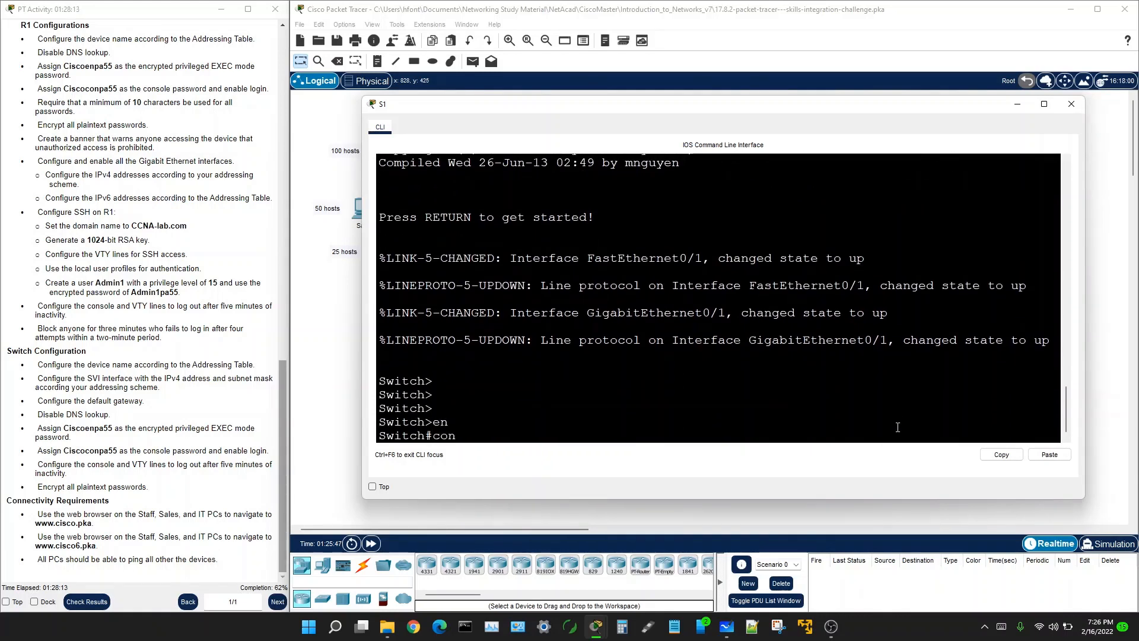
pyautogui.write('f t')
pyautogui.press('Return')
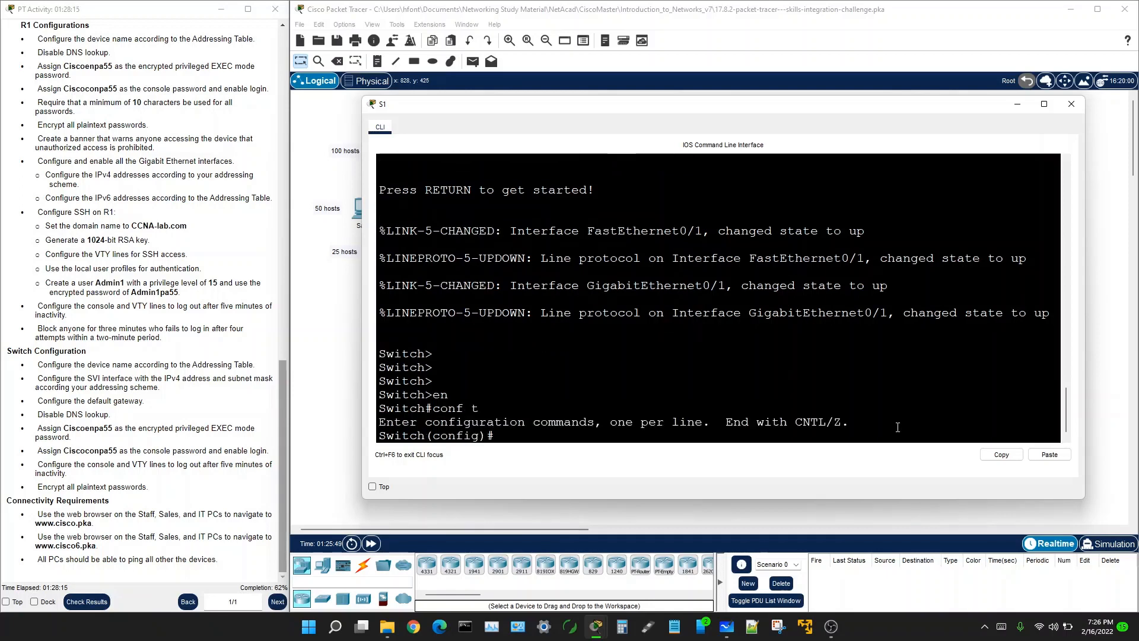
# Step: Briefly check R1's command line, then reopen S1's CLI
pyautogui.click(318, 327)
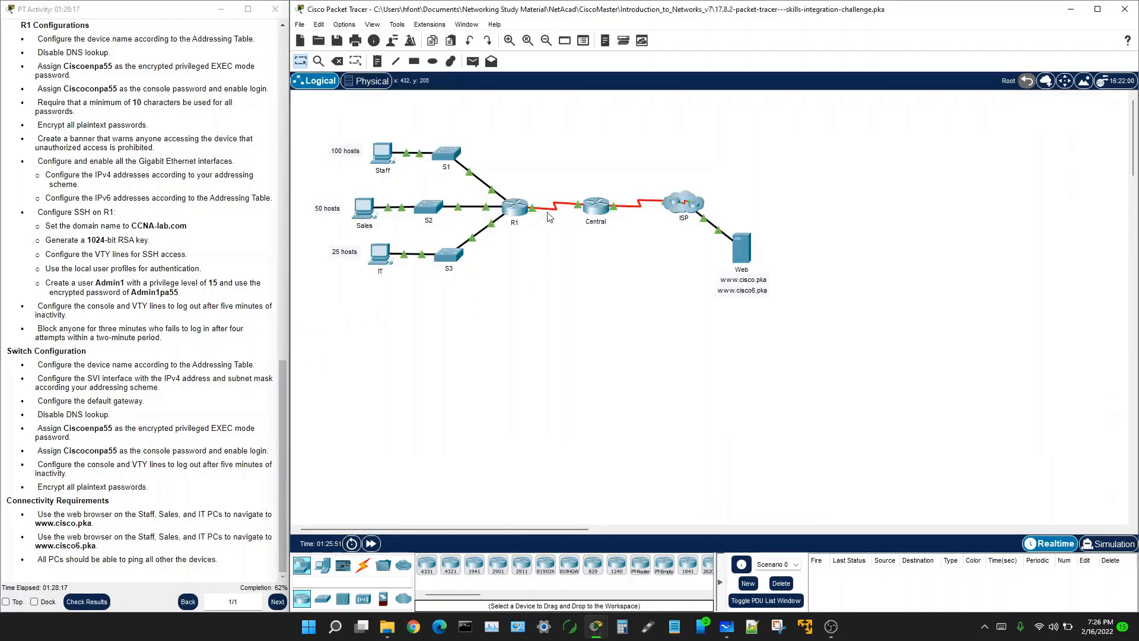
pyautogui.click(516, 207)
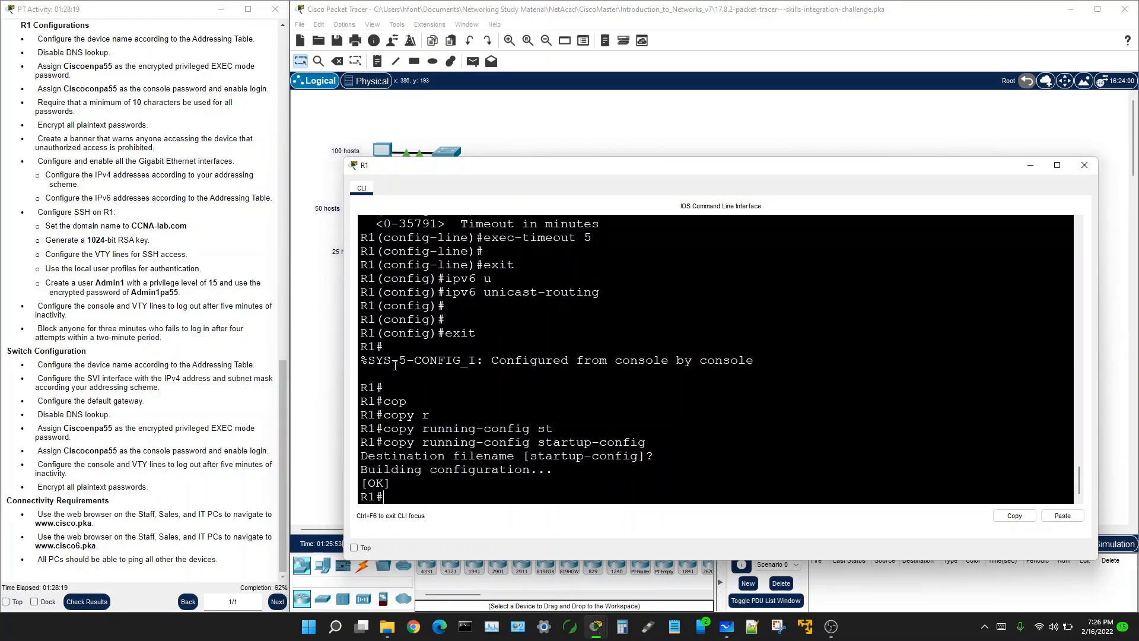
pyautogui.click(326, 299)
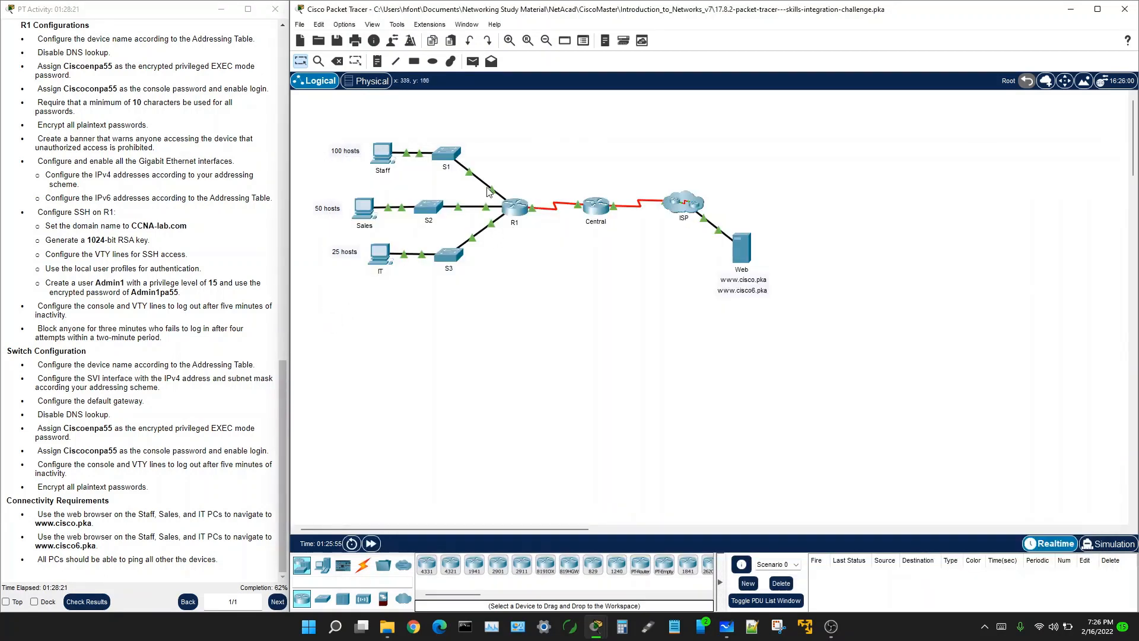
pyautogui.click(446, 154)
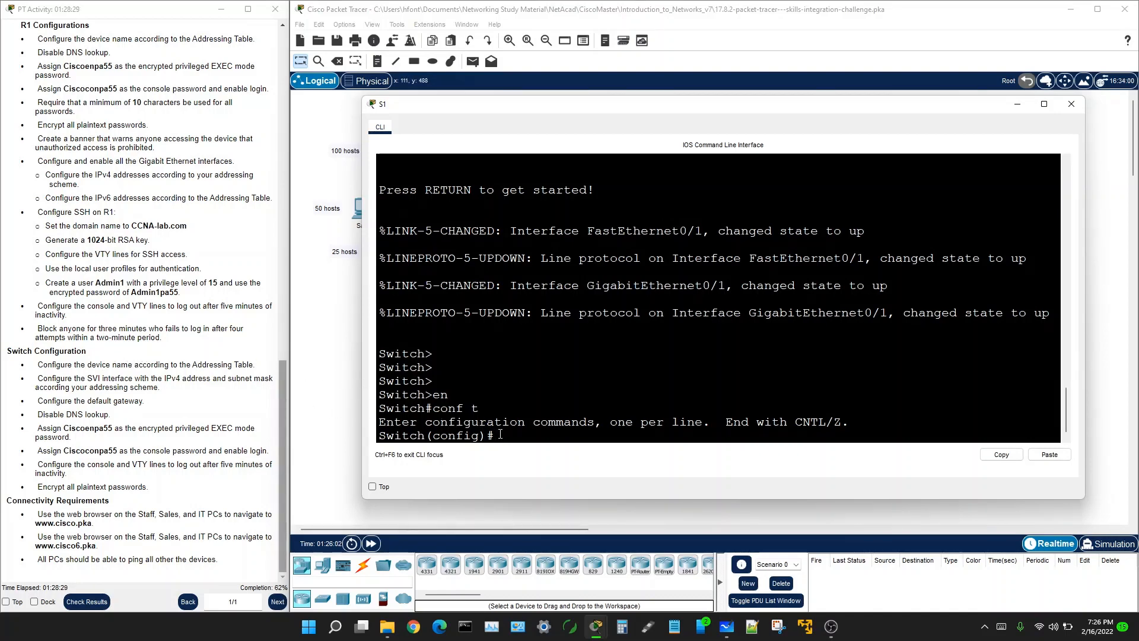
# Step: Set the switch hostname to S1
pyautogui.write('ho')
pyautogui.press('Tab')
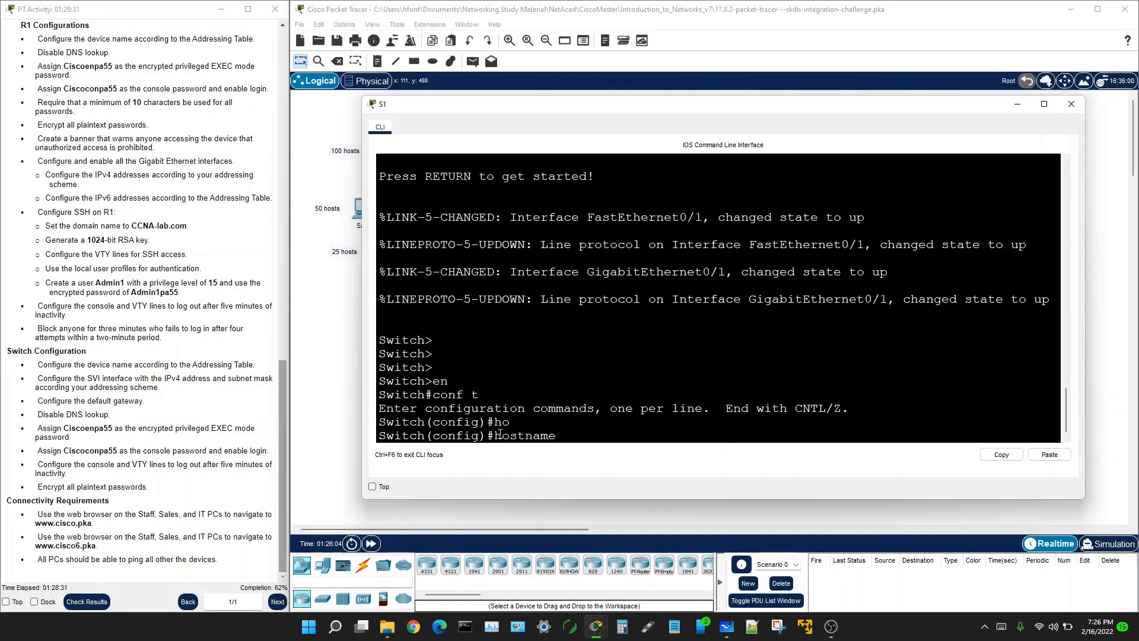
pyautogui.write('S1')
pyautogui.press('Return')
pyautogui.press('Return')
pyautogui.press('Return')
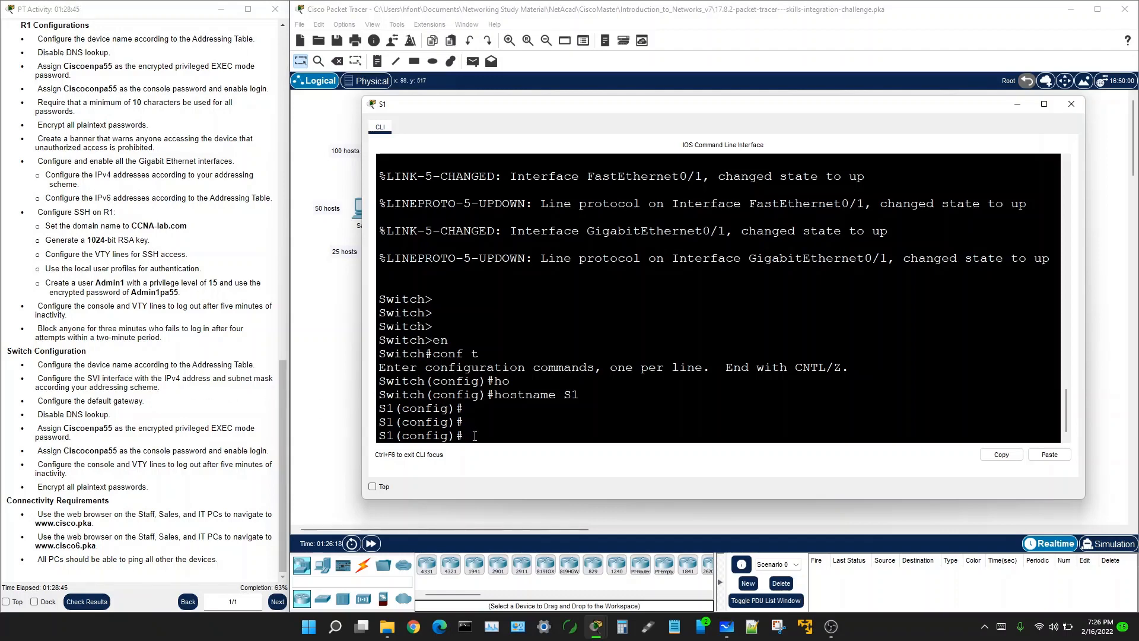
# Step: Enter interface vlan 1, start ip address, and bring up the subnetting notes
pyautogui.write('interface vlan 1')
pyautogui.press('Return')
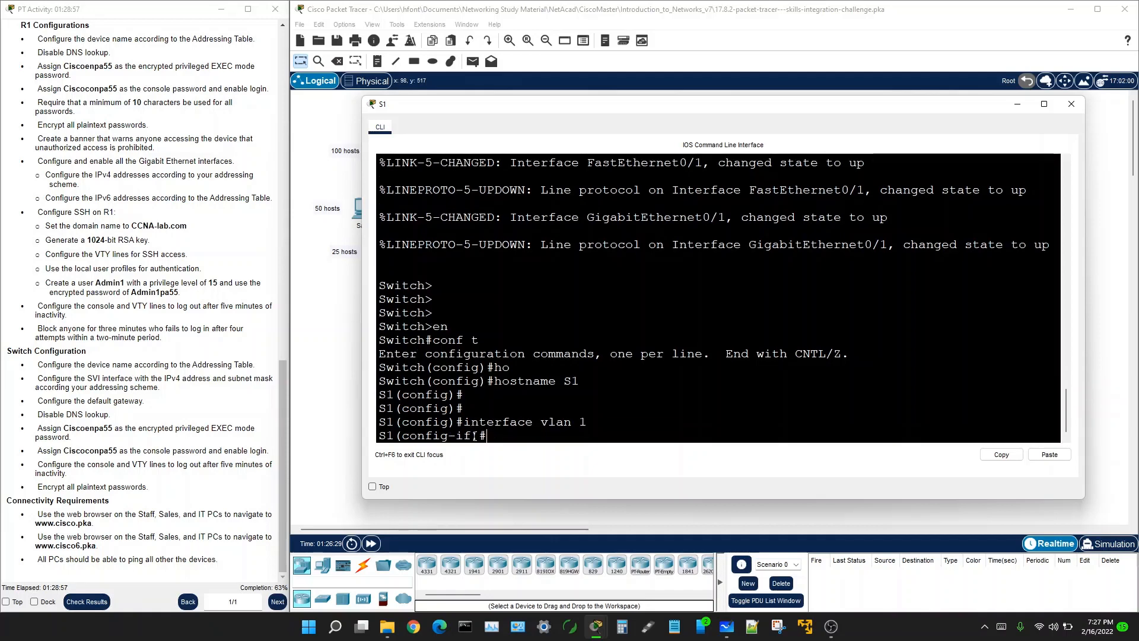
pyautogui.write('ip address')
pyautogui.moveTo(533, 108); pyautogui.dragTo(554, 148)
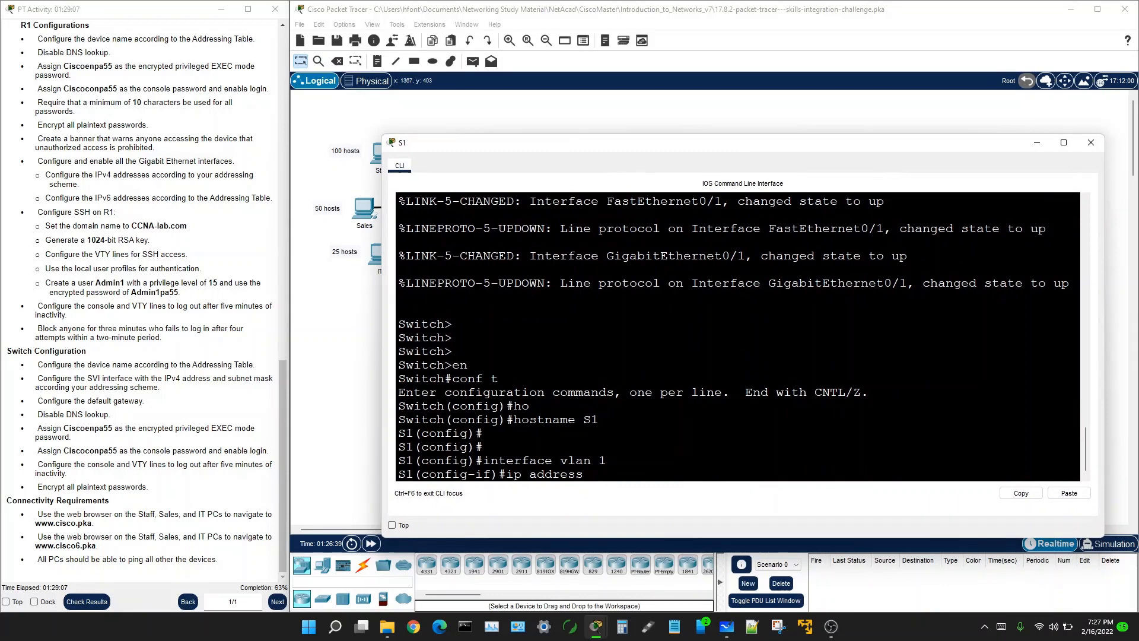
pyautogui.moveTo(1138, 163); pyautogui.dragTo(664, 99)
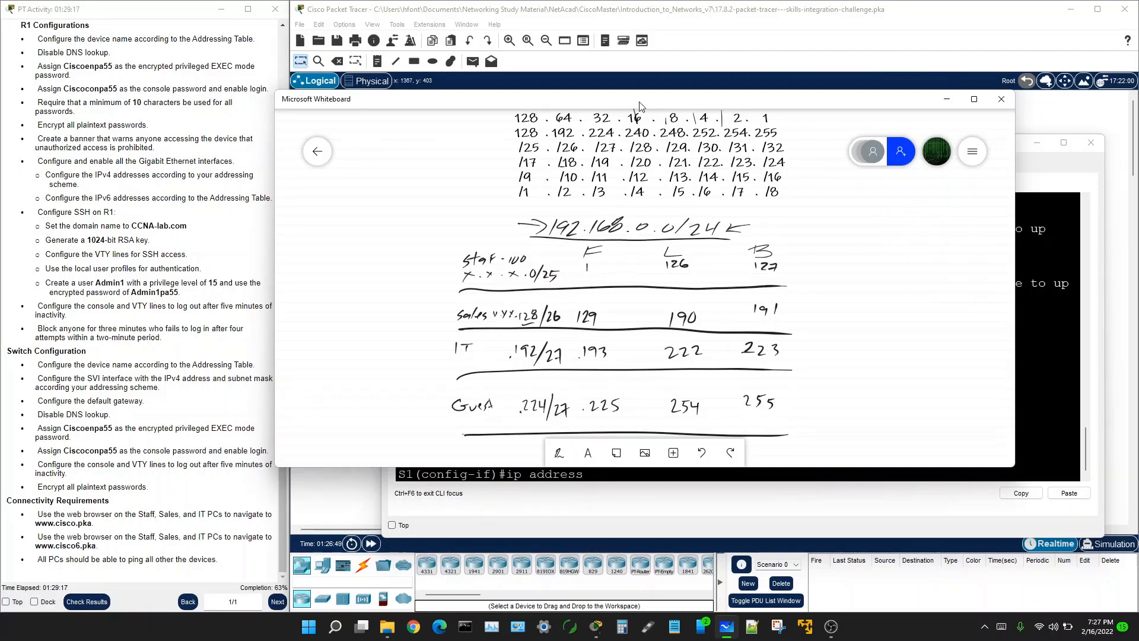
# Step: Type 192.168.0.2 as S1's VLAN 1 address, confirming it against the Staff subnet notes
pyautogui.click(598, 477)
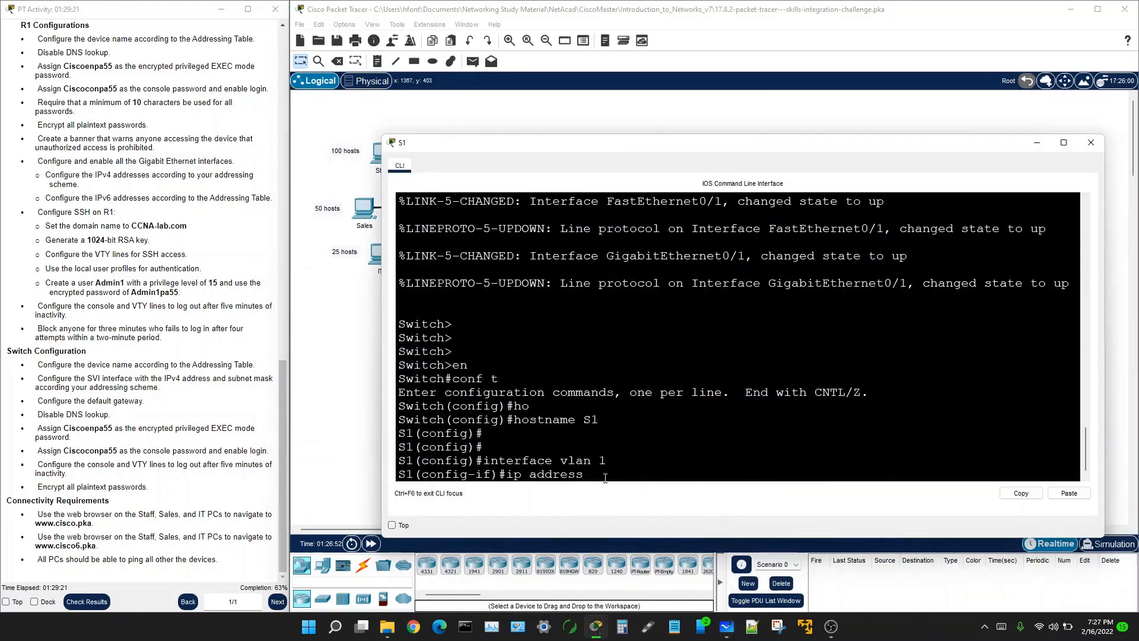
pyautogui.write('192.168.0.2')
pyautogui.moveTo(1138, 178); pyautogui.dragTo(592, 114)
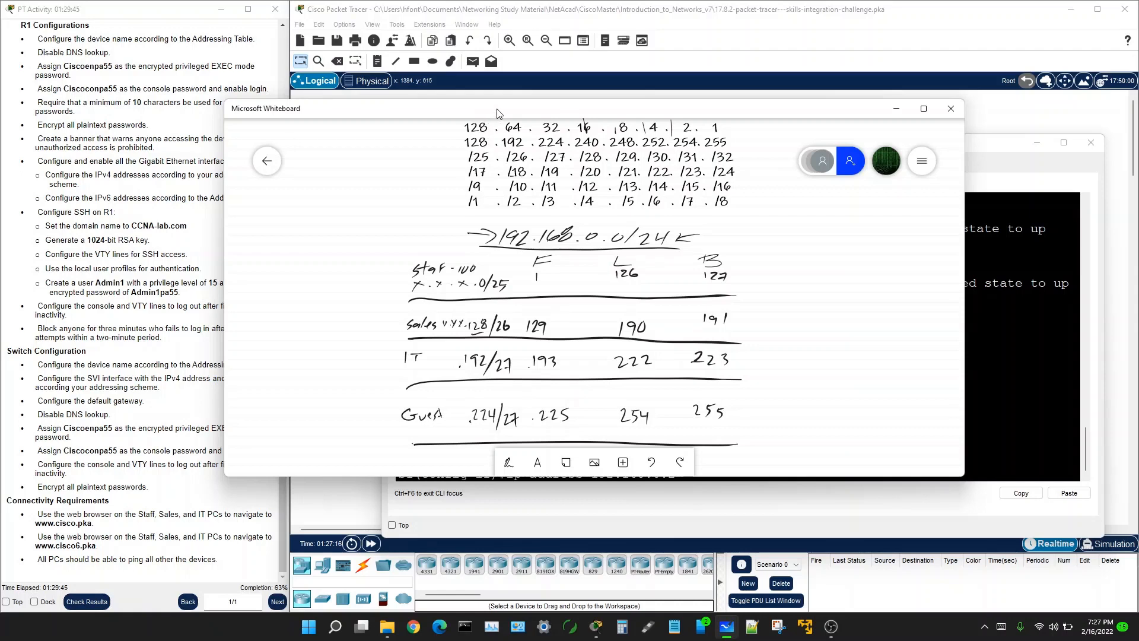
pyautogui.moveTo(496, 109); pyautogui.dragTo(1138, 255)
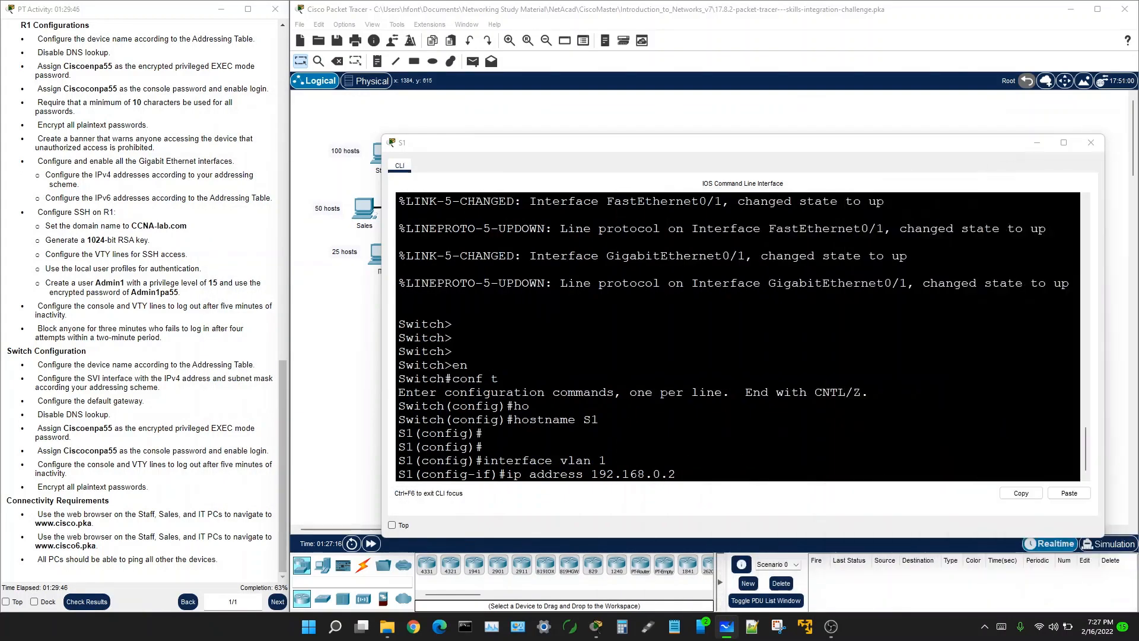
# Step: Complete the VLAN 1 address with subnet mask 255.255.255.128
pyautogui.click(687, 472)
pyautogui.write('255.2')
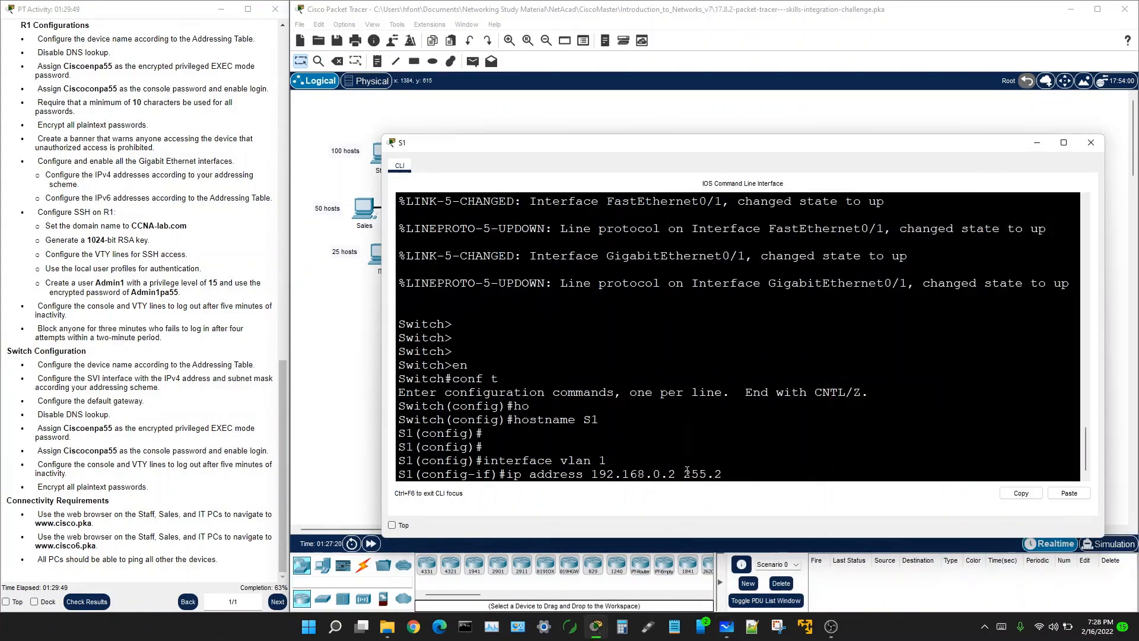
pyautogui.write('55.255.128')
pyautogui.press('Return')
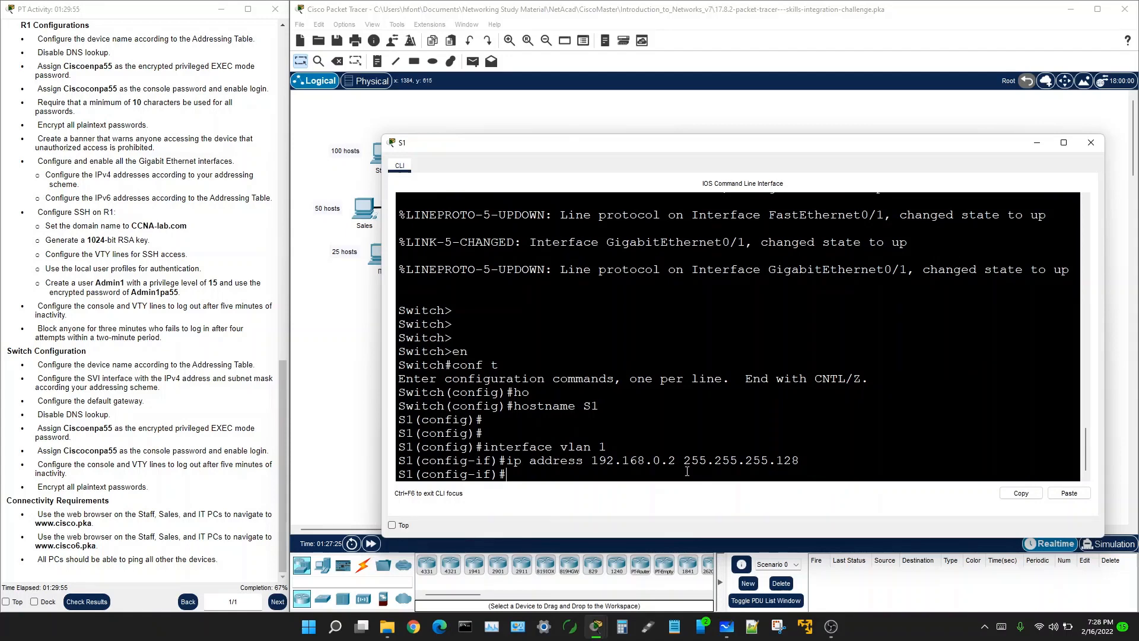
# Step: Bring VLAN 1 up with no shutdown and mark the gateway and DNS tasks
pyautogui.write('no sh')
pyautogui.press('Return')
pyautogui.press('Return')
pyautogui.press('Return')
pyautogui.press('Return')
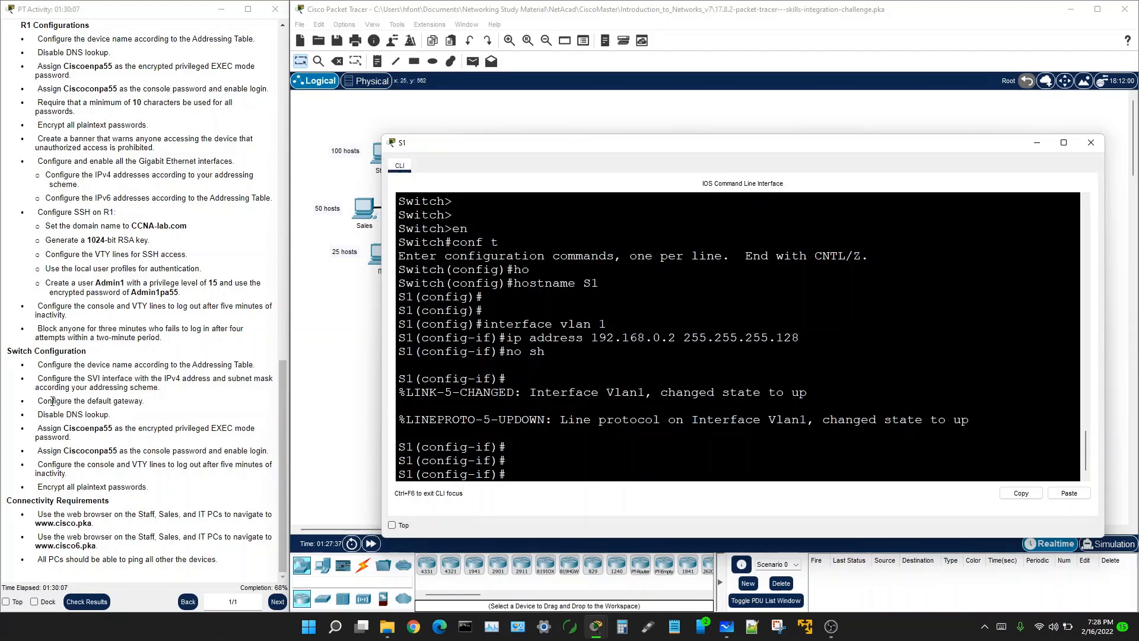
pyautogui.moveTo(38, 402); pyautogui.dragTo(165, 409)
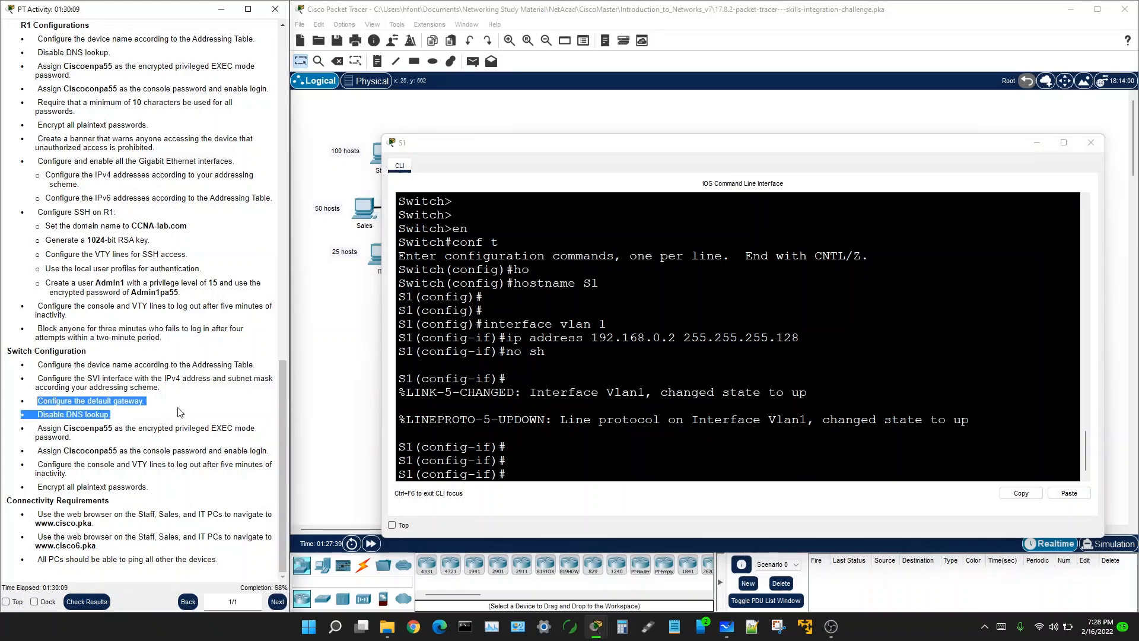
pyautogui.click(514, 473)
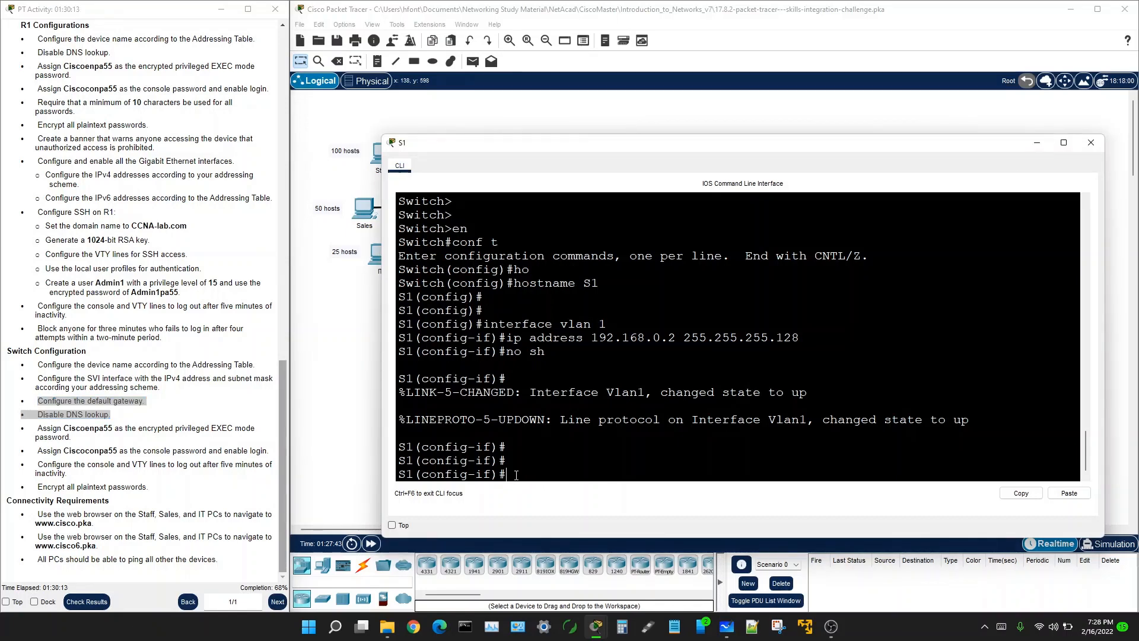
# Step: Exit the interface and set ip default-gateway 192.168.0.1 on S1
pyautogui.write('exit')
pyautogui.press('Return')
pyautogui.write('ip de')
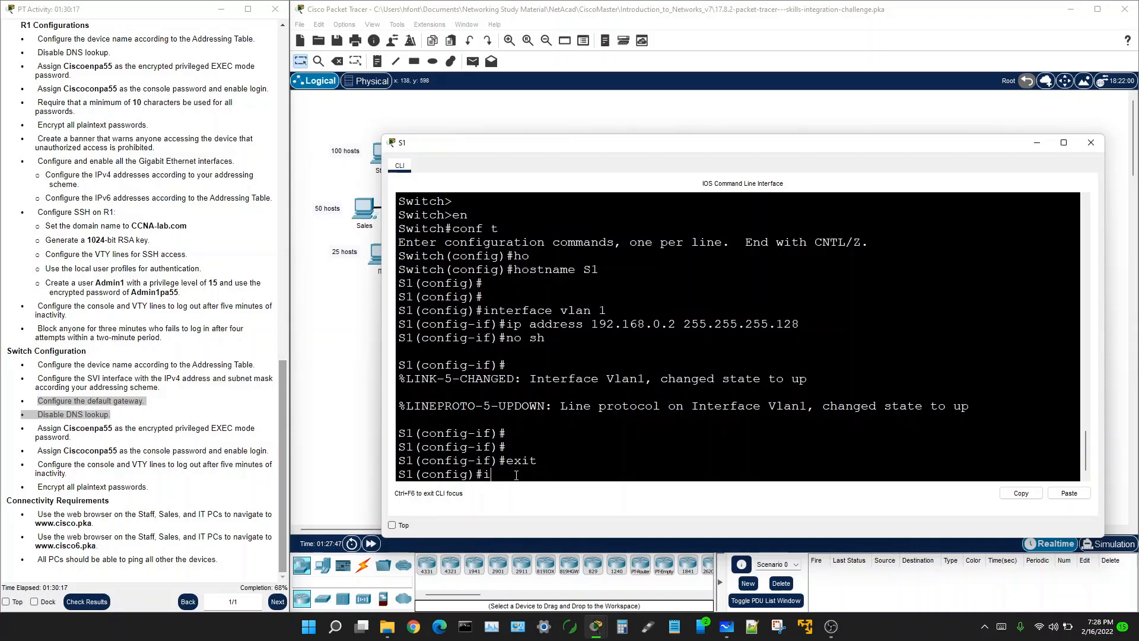
pyautogui.press('Tab')
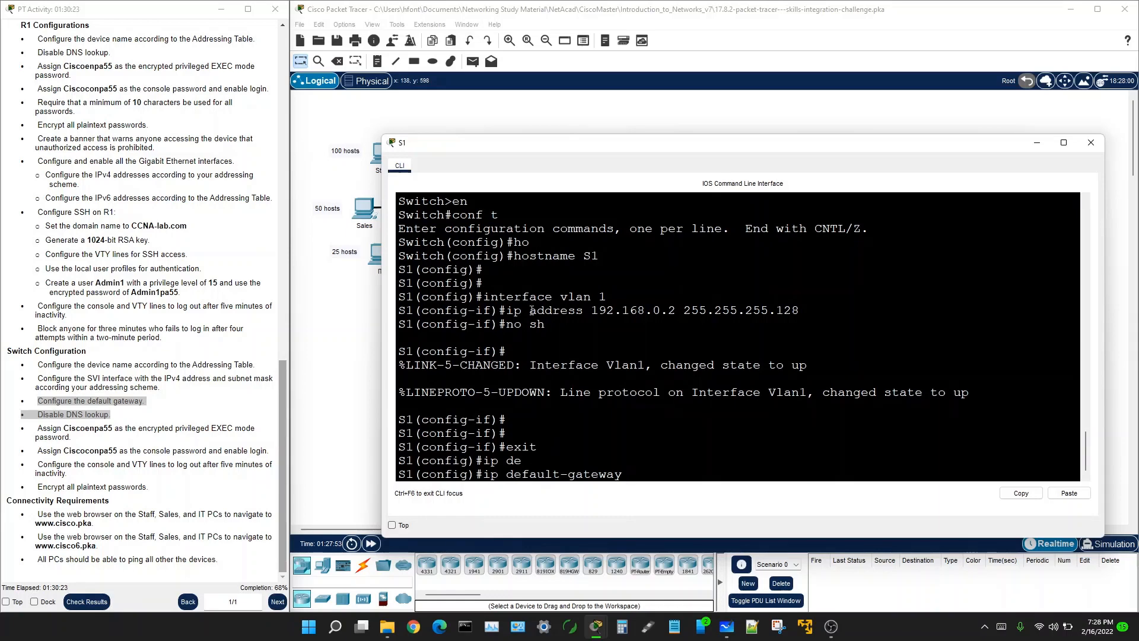
pyautogui.moveTo(591, 309); pyautogui.dragTo(800, 315)
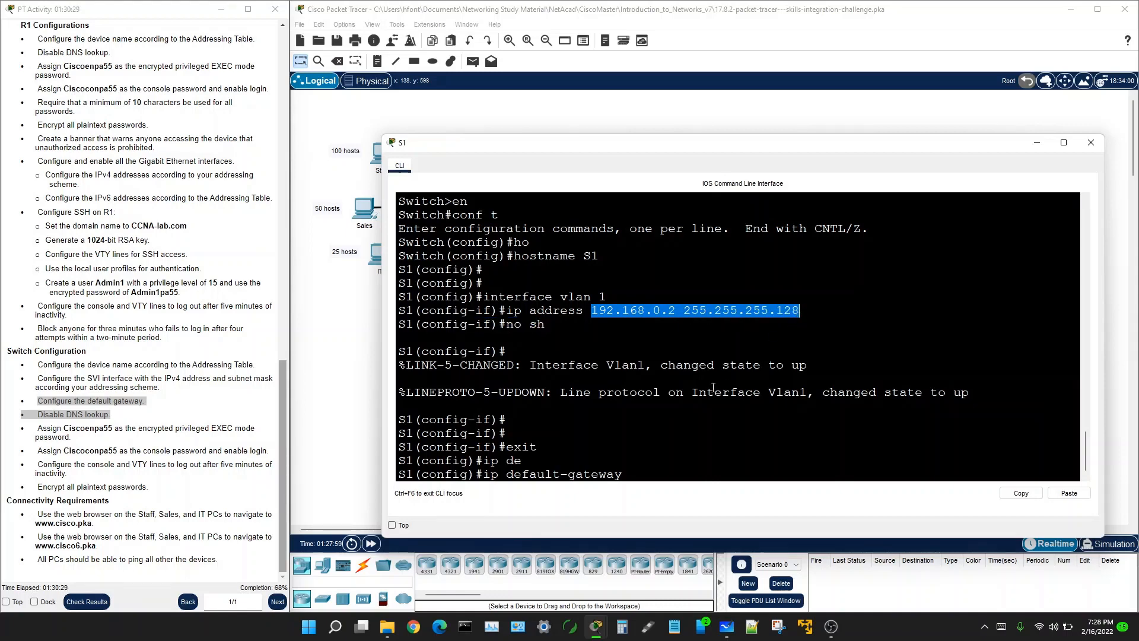
pyautogui.click(633, 477)
pyautogui.write('1')
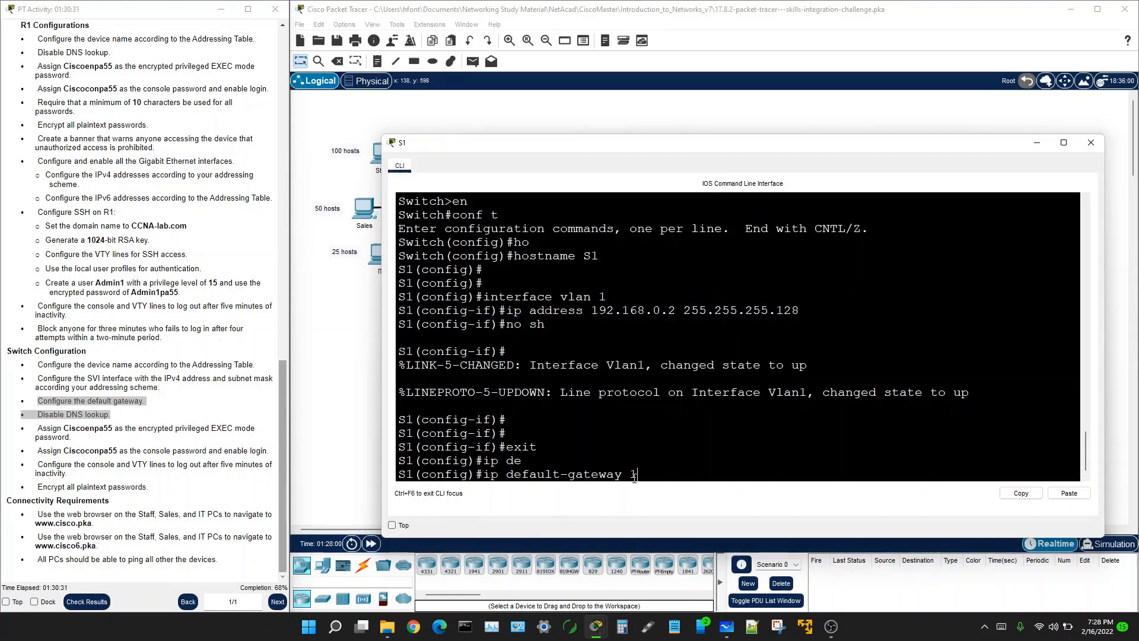
pyautogui.write('92.168.0.1 255')
pyautogui.press('BackSpace')
pyautogui.press('BackSpace')
pyautogui.press('BackSpace')
pyautogui.press('Return')
pyautogui.press('Return')
pyautogui.press('Return')
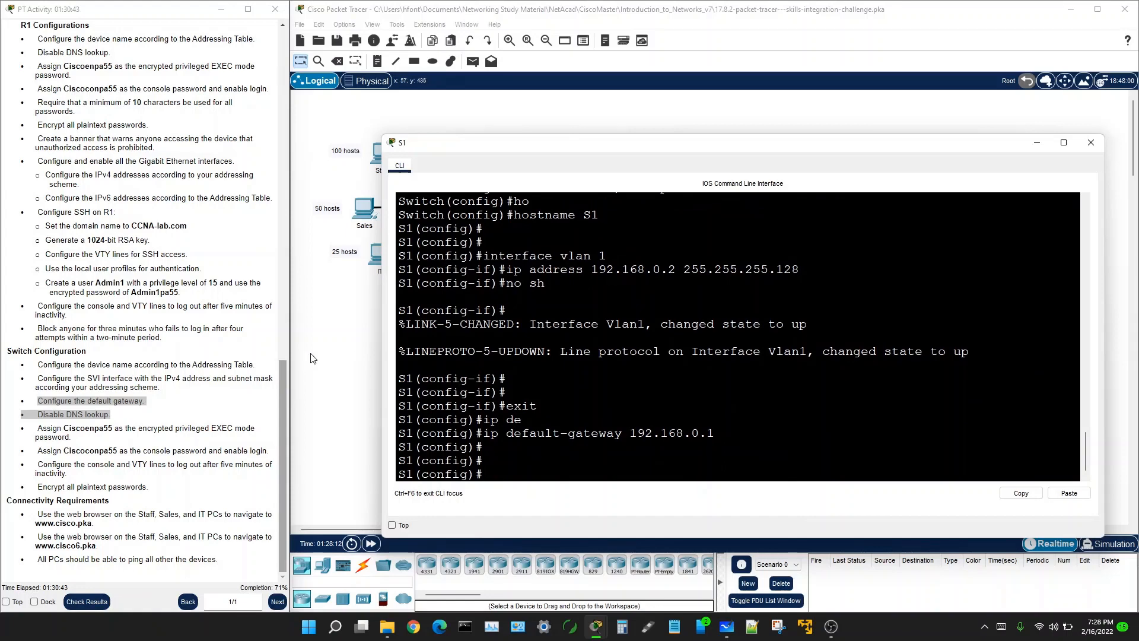
# Step: Disable DNS lookup on S1 with no ip domain-lookup
pyautogui.click(65, 416)
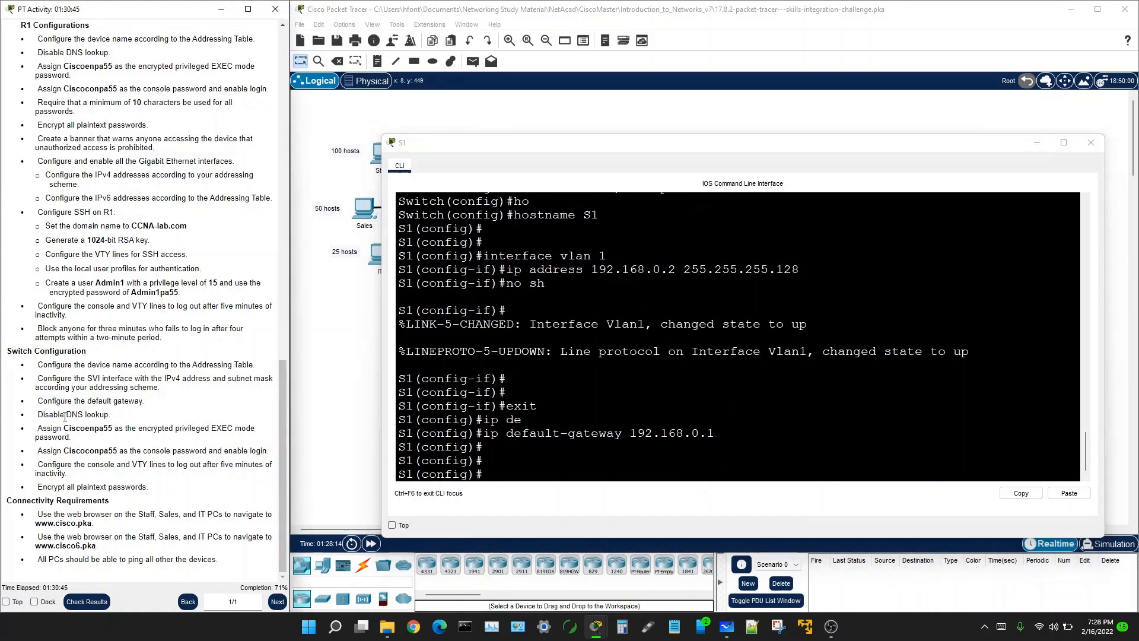
pyautogui.moveTo(58, 415); pyautogui.dragTo(105, 415)
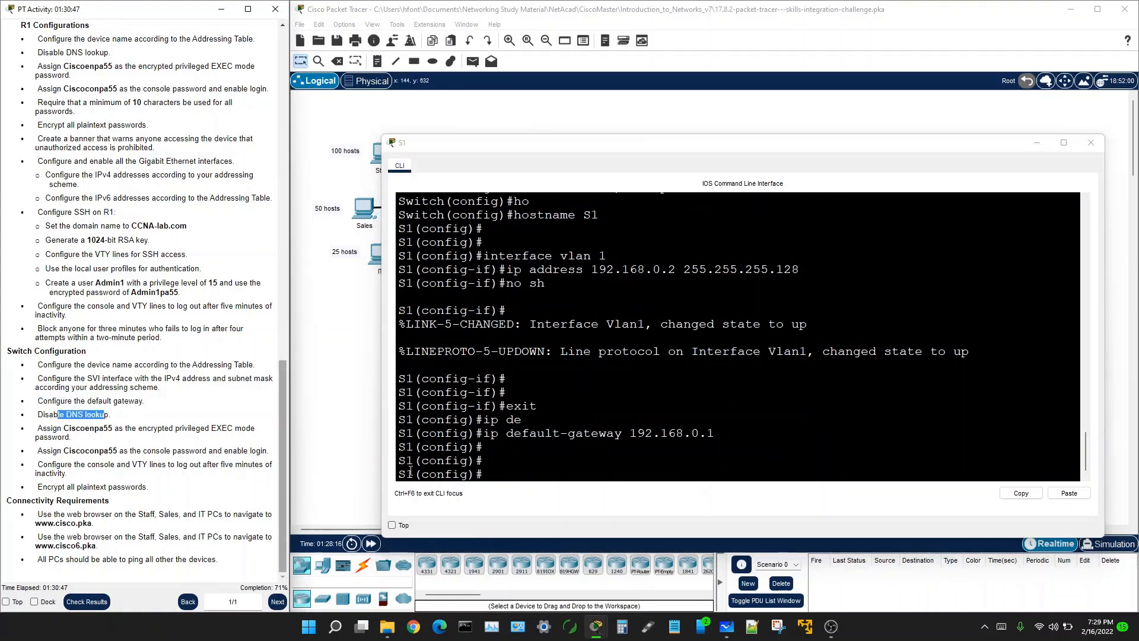
pyautogui.click(472, 472)
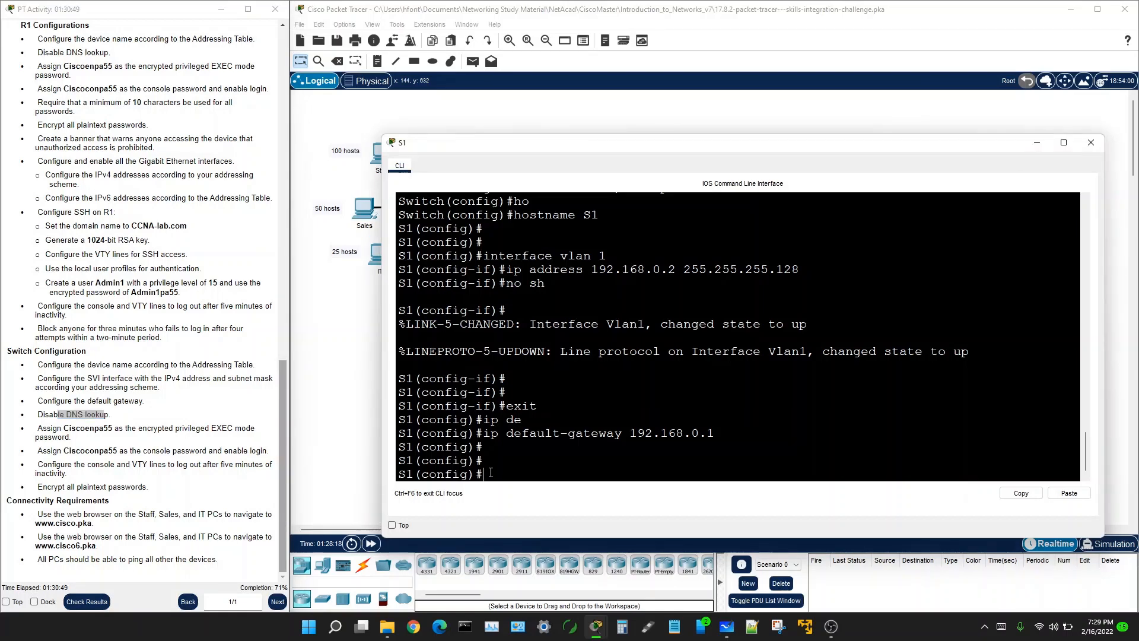
pyautogui.write('no domain-loo')
pyautogui.press('Tab')
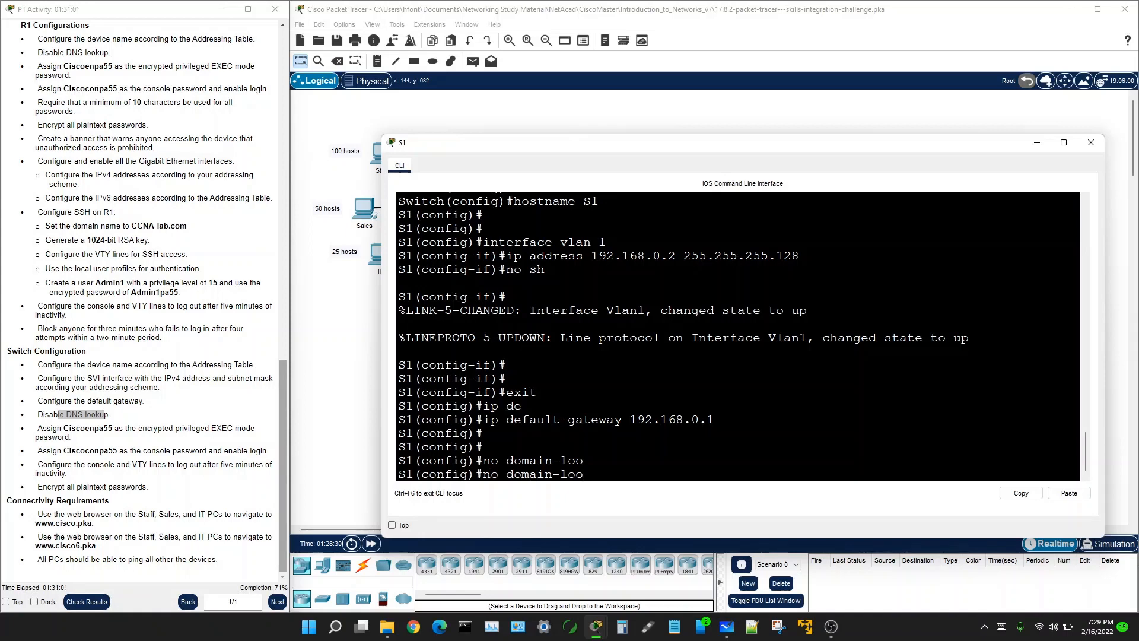
pyautogui.write('ip')
pyautogui.write('k')
pyautogui.press('Tab')
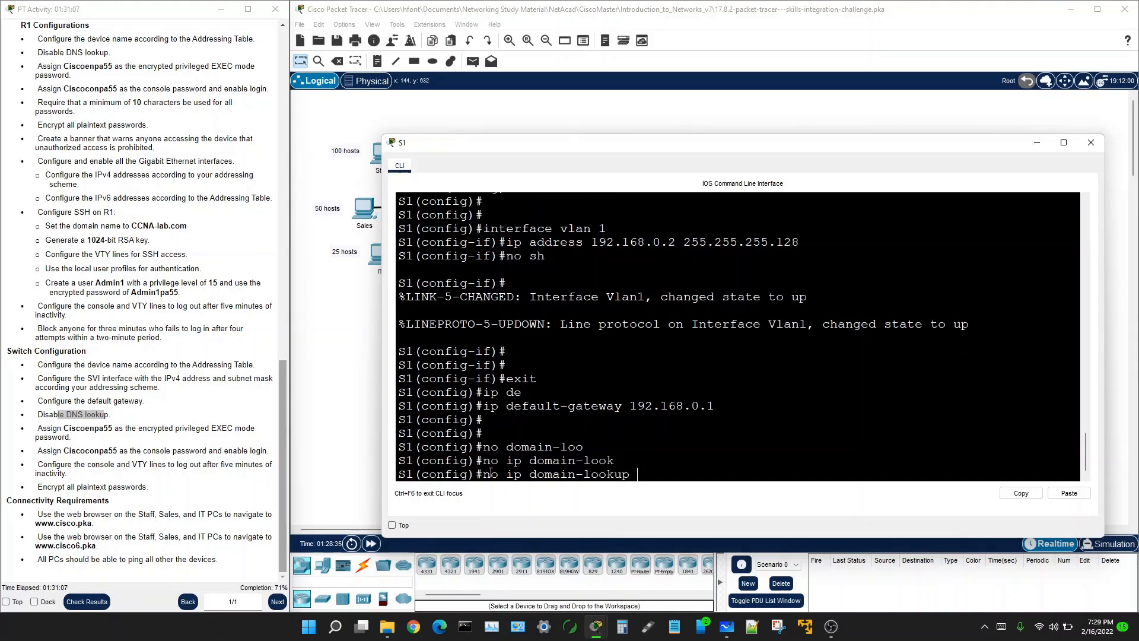
pyautogui.press('Return')
pyautogui.press('Return')
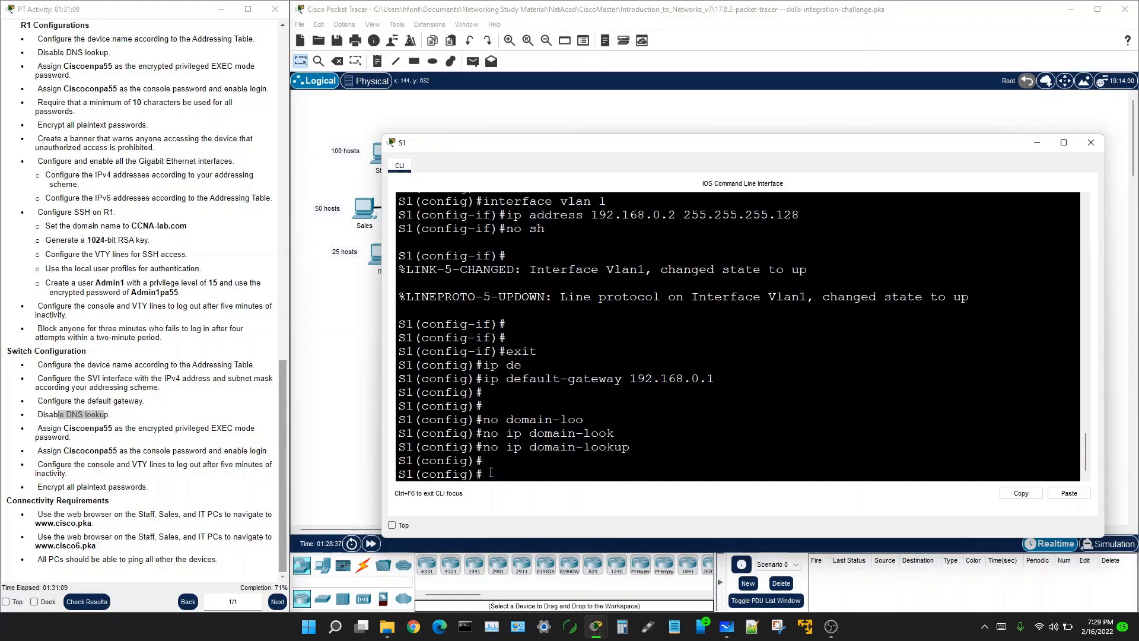
# Step: Highlight the privileged EXEC password task and return to the network topology
pyautogui.moveTo(38, 428); pyautogui.dragTo(98, 432)
pyautogui.click(98, 432)
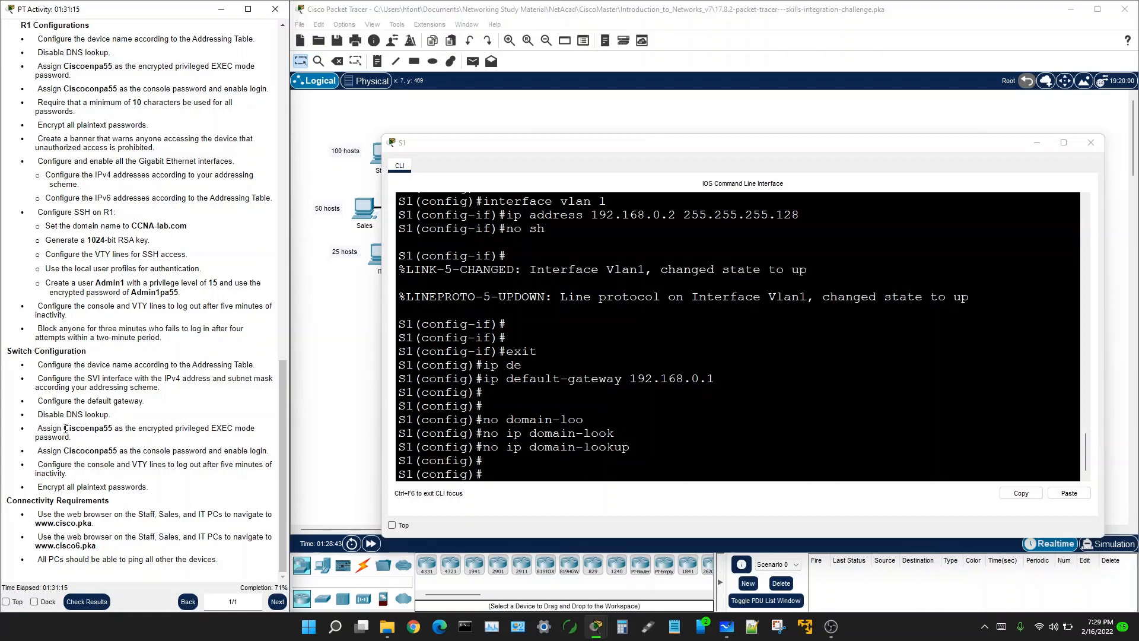
pyautogui.moveTo(65, 429); pyautogui.dragTo(76, 428)
pyautogui.click(354, 312)
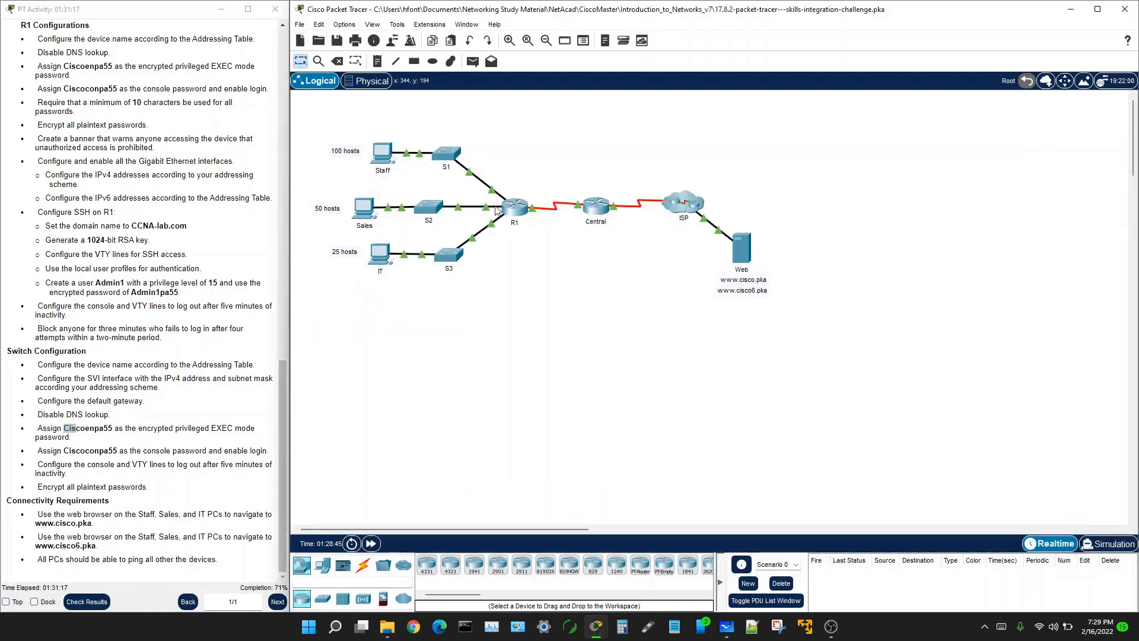
# Step: Open R1's CLI and enter console line 0 configuration with conf t and line console 0
pyautogui.click(513, 211)
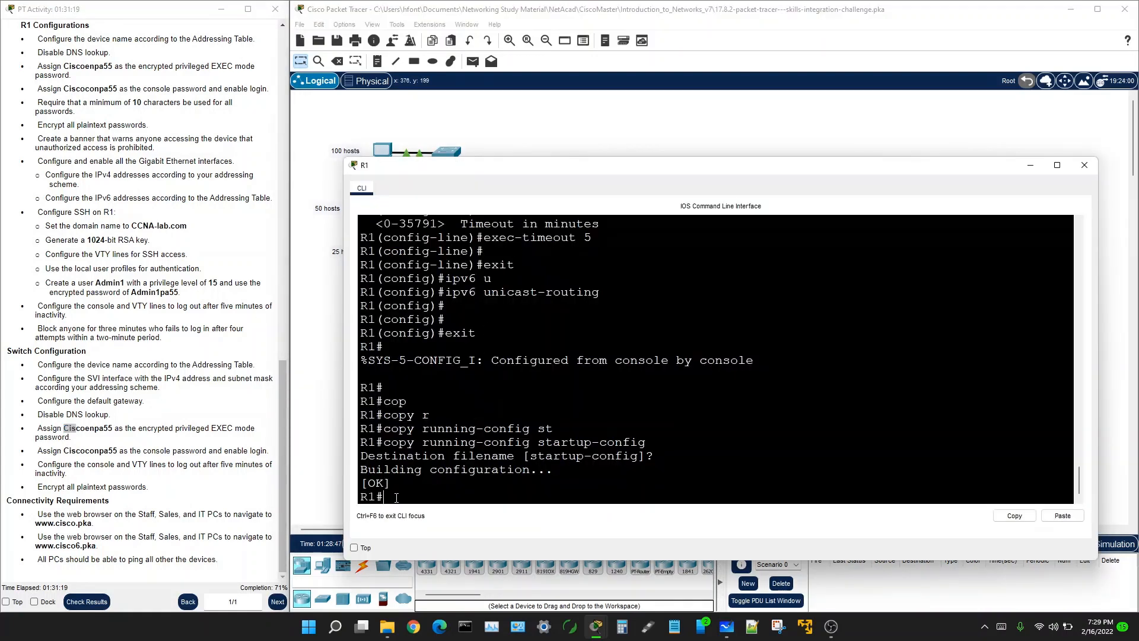
pyautogui.write('conf t')
pyautogui.press('Return')
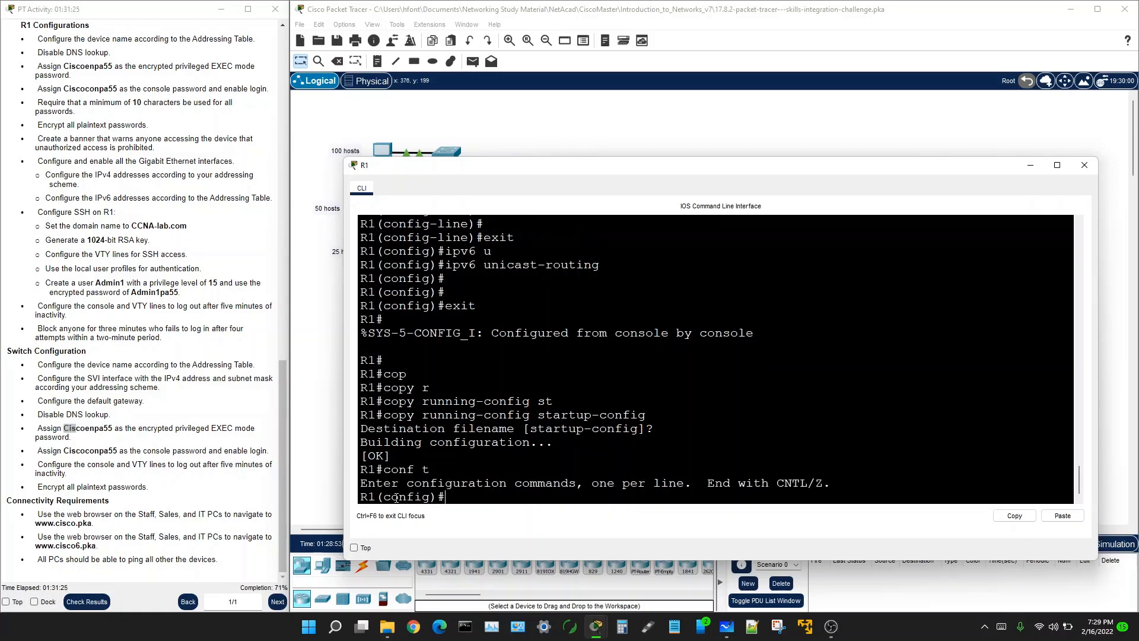
pyautogui.write('line console 0')
pyautogui.press('Return')
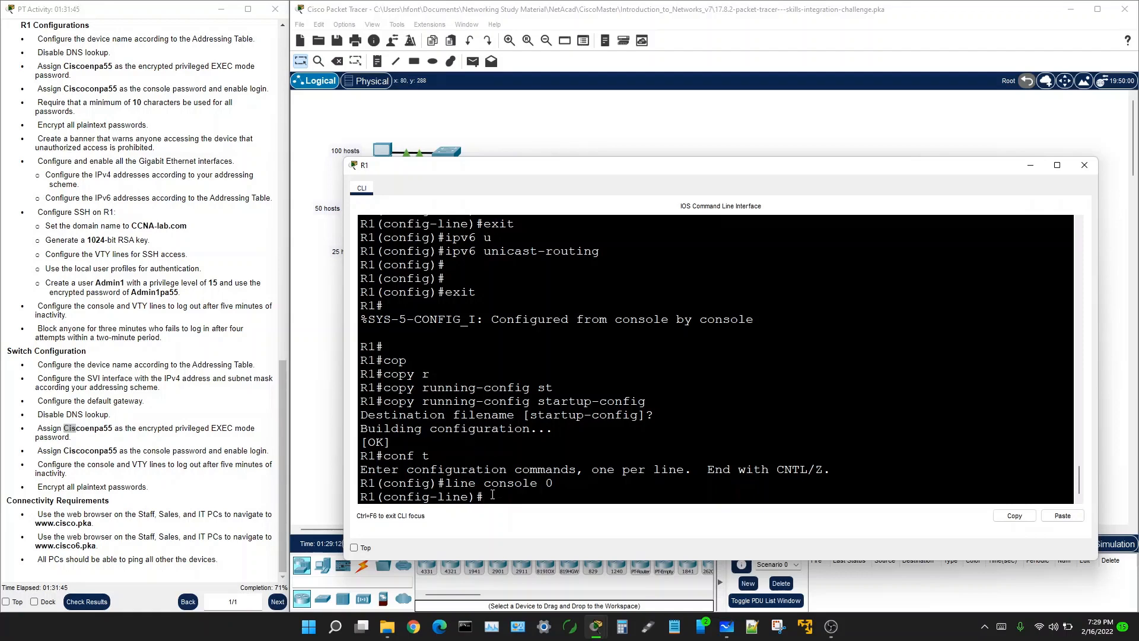
# Step: Exit R1 back to the privileged EXEC prompt and begin typing show running-config
pyautogui.write('e')
pyautogui.write('xit')
pyautogui.press('Return')
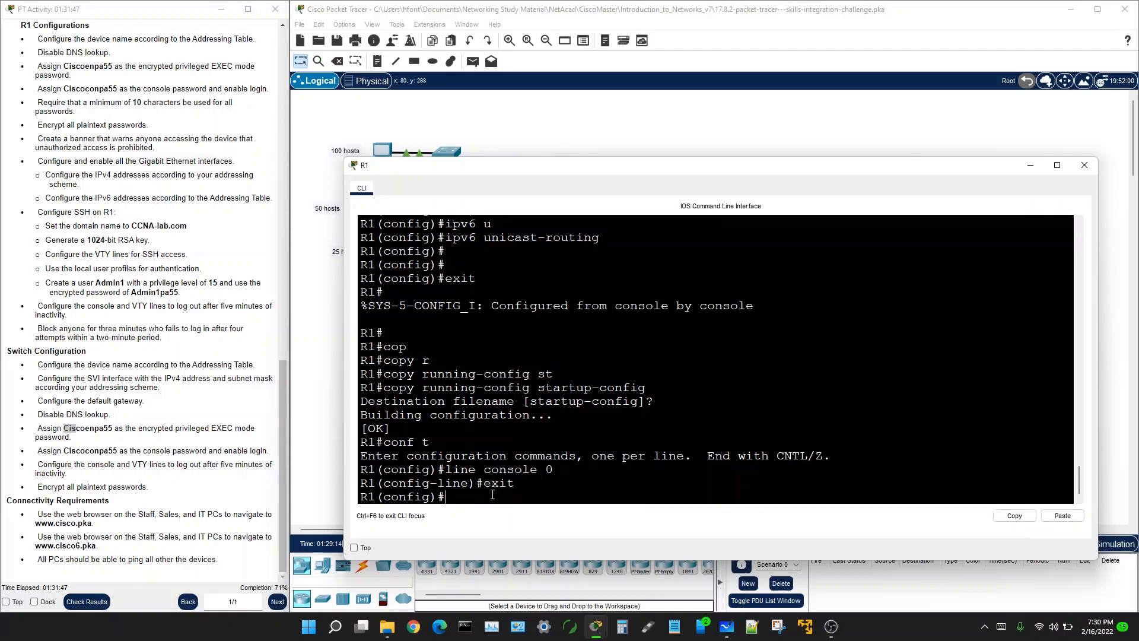
pyautogui.write('exit')
pyautogui.press('Return')
pyautogui.press('Return')
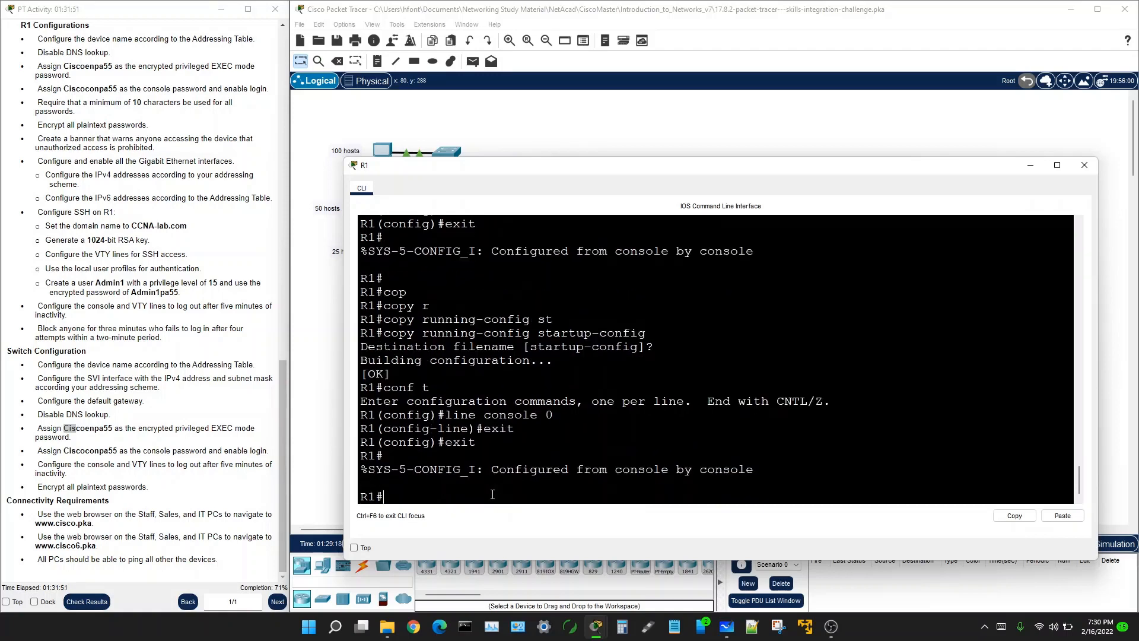
pyautogui.write('show runn')
# Step: Display R1's running-config filtered for Console 0
pyautogui.press('Tab')
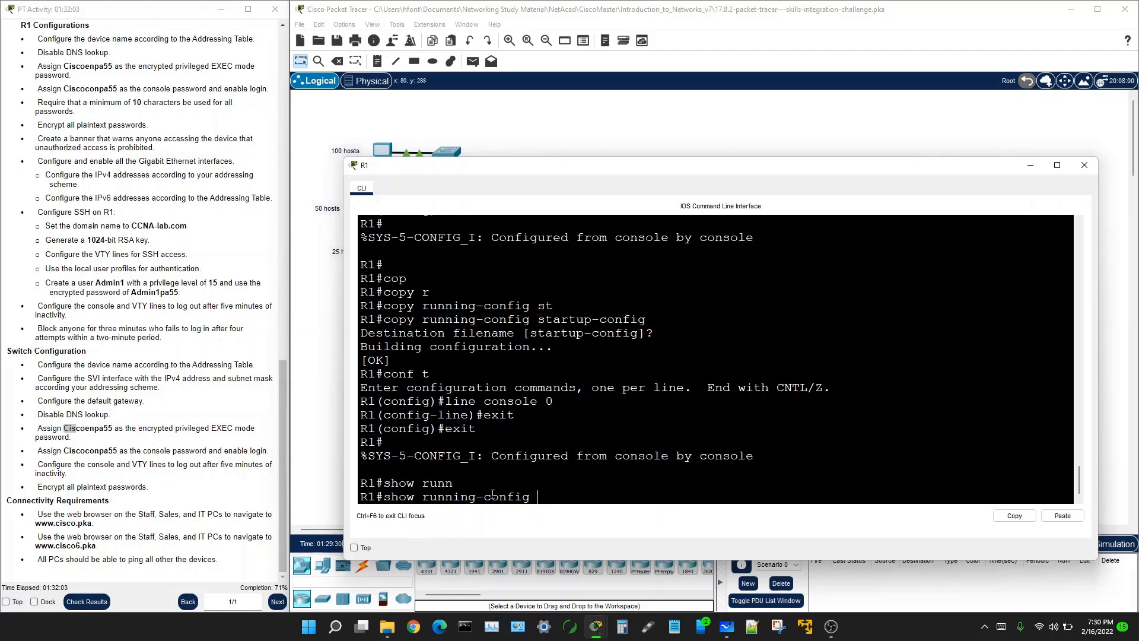
pyautogui.write('?')
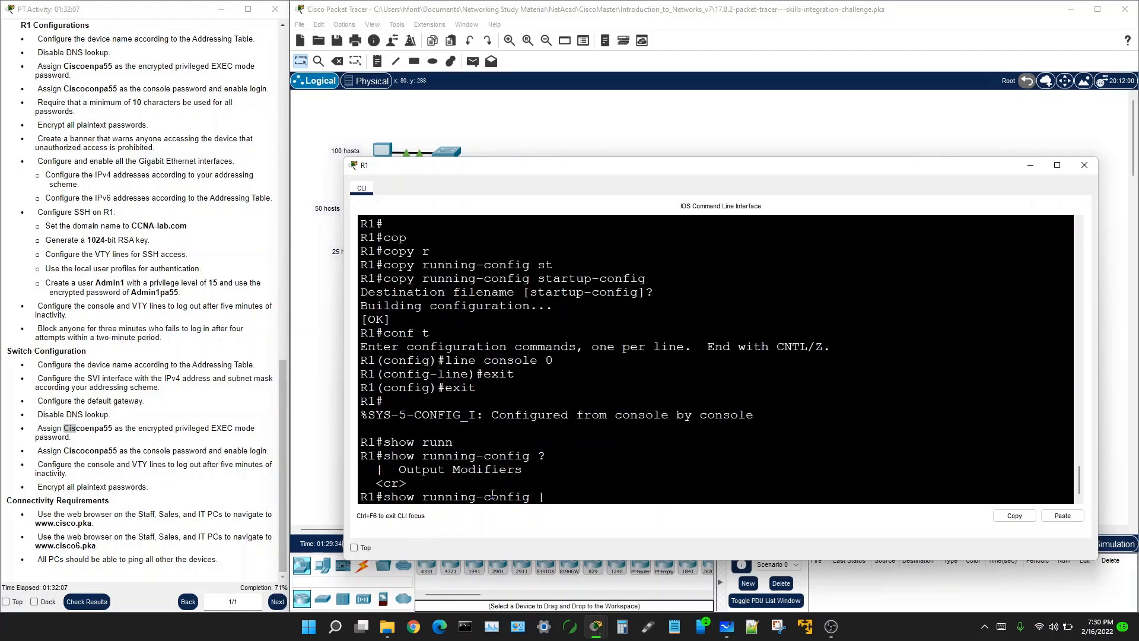
pyautogui.write('| Console 0')
pyautogui.press('Return')
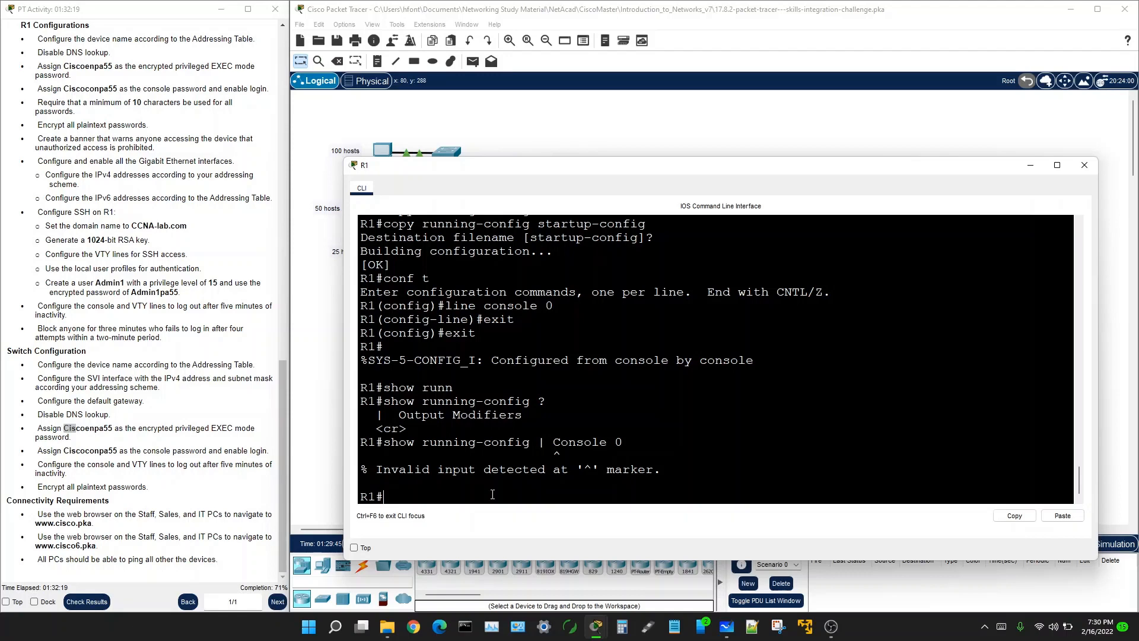
# Step: Run show line to list R1's console, AUX and VTY 388–403 line status
pyautogui.write('show')
pyautogui.write('?')
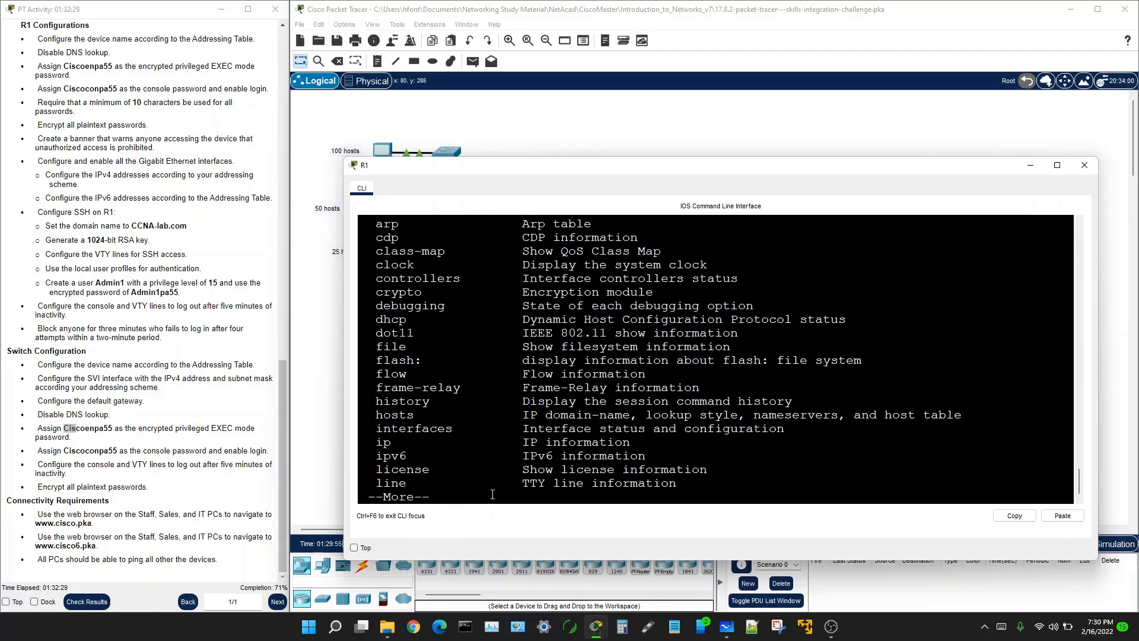
pyautogui.write('q')
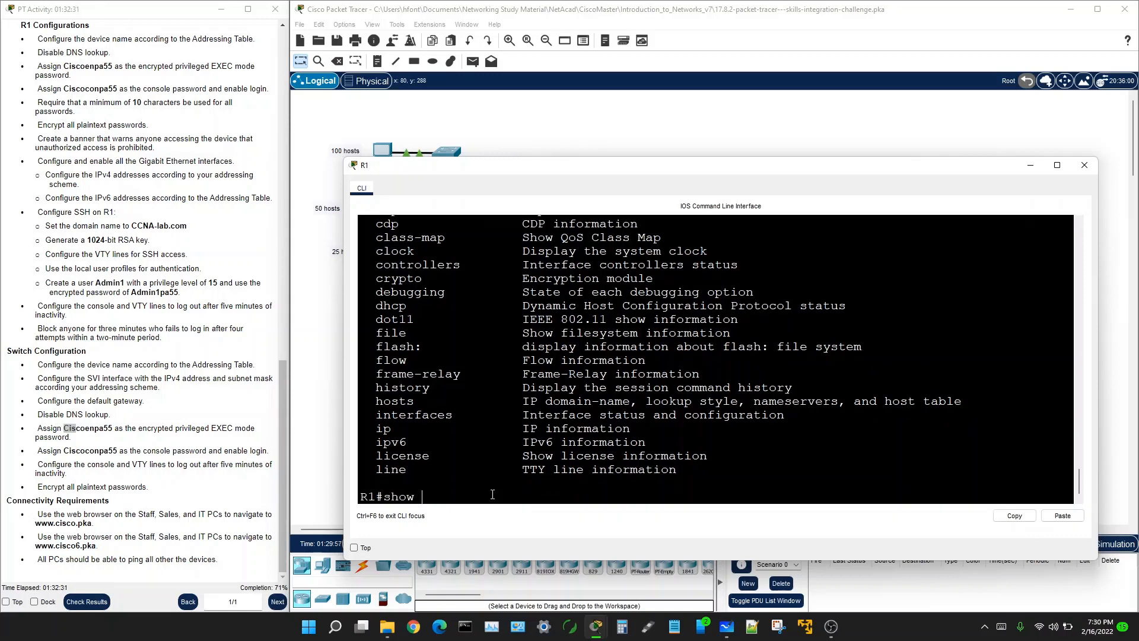
pyautogui.write('con')
pyautogui.press('Tab')
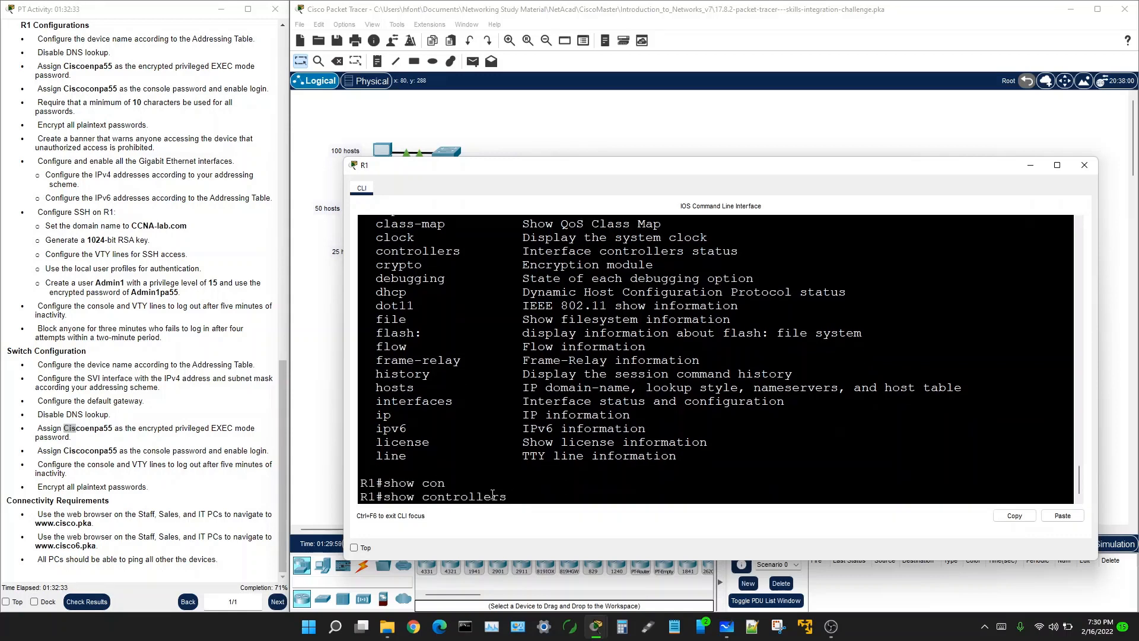
pyautogui.press('BackSpace')
pyautogui.press('BackSpace')
pyautogui.press('BackSpace')
pyautogui.press('BackSpace')
pyautogui.press('BackSpace')
pyautogui.press('BackSpace')
pyautogui.press('BackSpace')
pyautogui.press('BackSpace')
pyautogui.write('nso')
pyautogui.press('Tab')
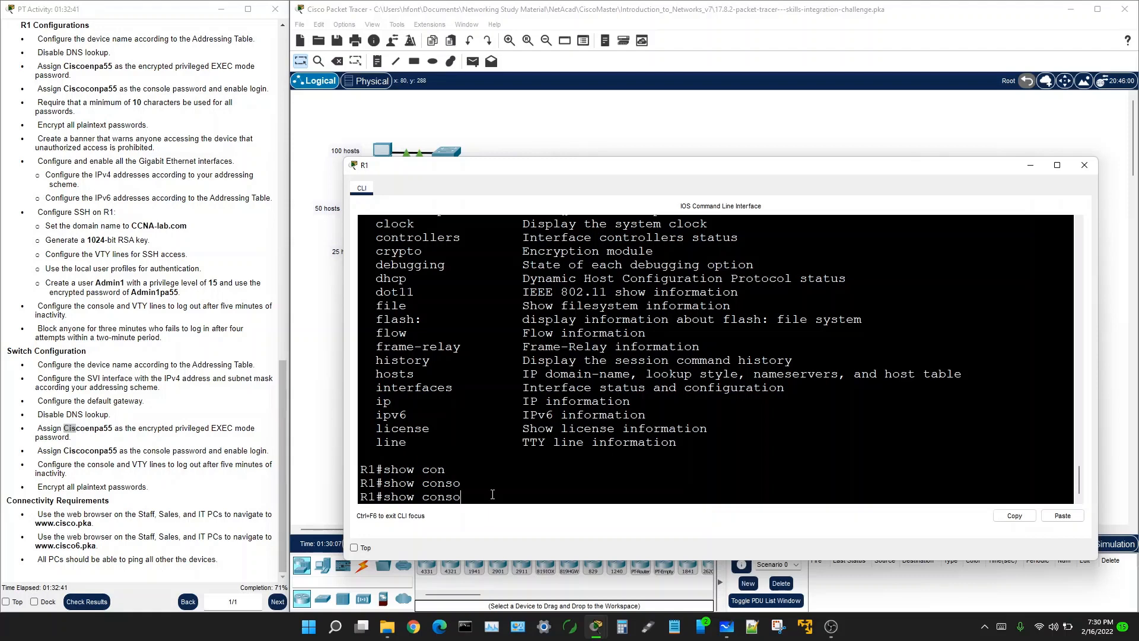
pyautogui.press('BackSpace')
pyautogui.press('BackSpace')
pyautogui.press('BackSpace')
pyautogui.press('BackSpace')
pyautogui.press('BackSpace')
pyautogui.write('li')
pyautogui.press('Tab')
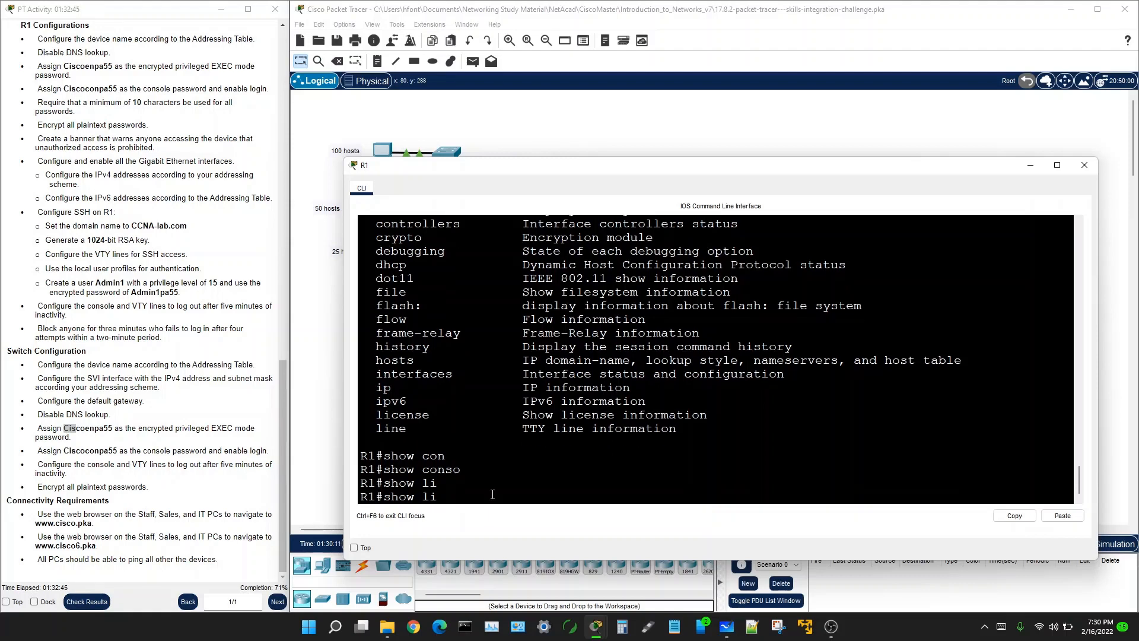
pyautogui.write('n')
pyautogui.press('Tab')
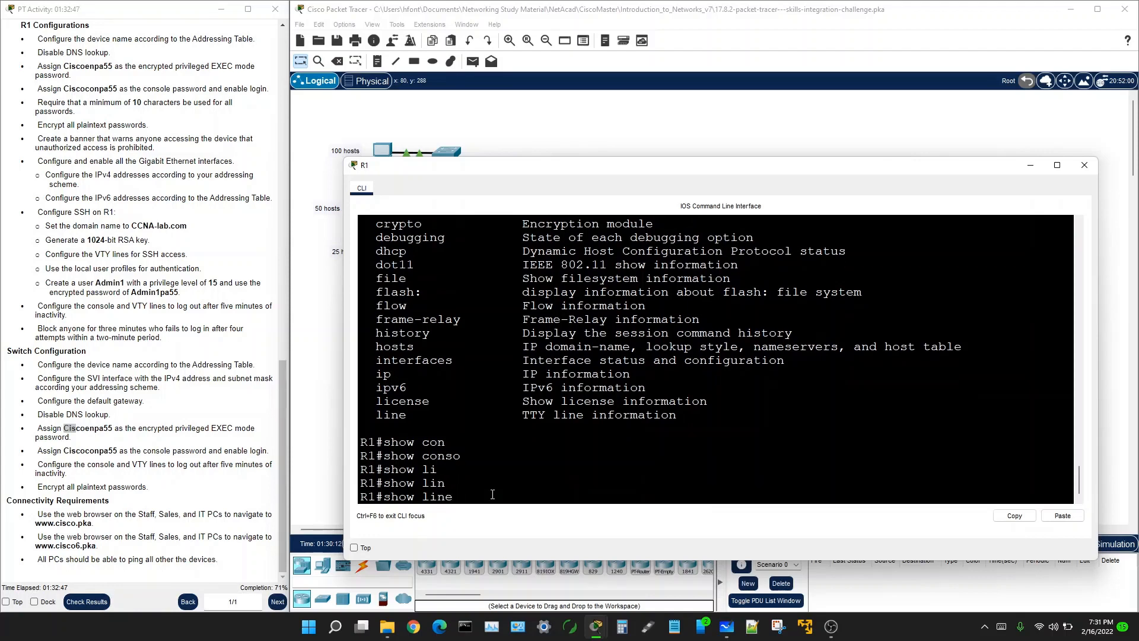
pyautogui.write('?')
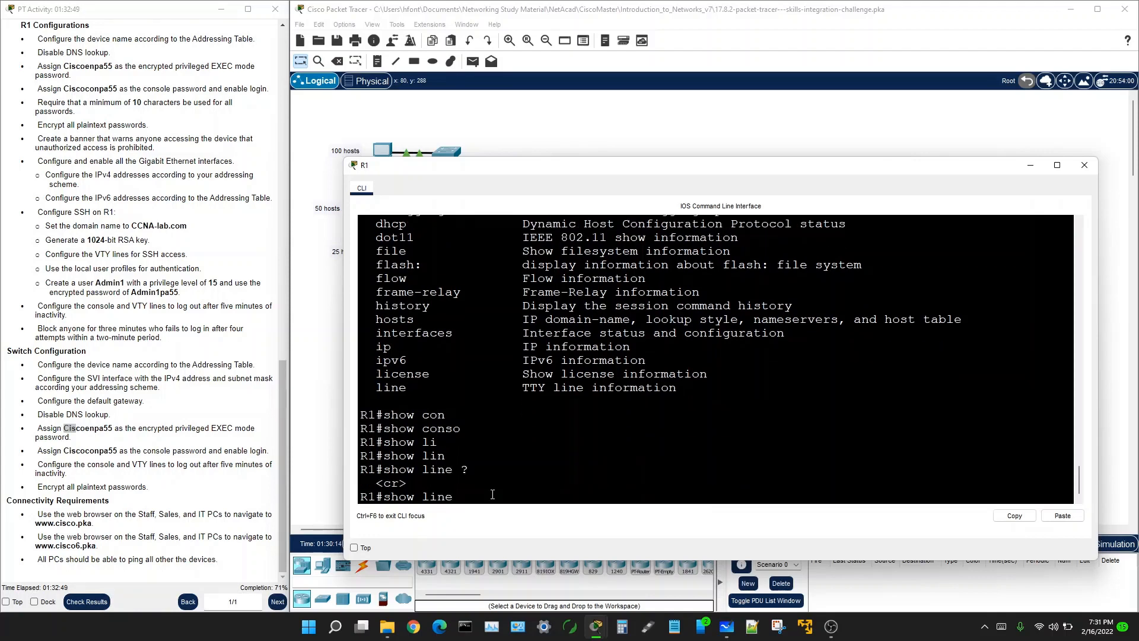
pyautogui.press('Return')
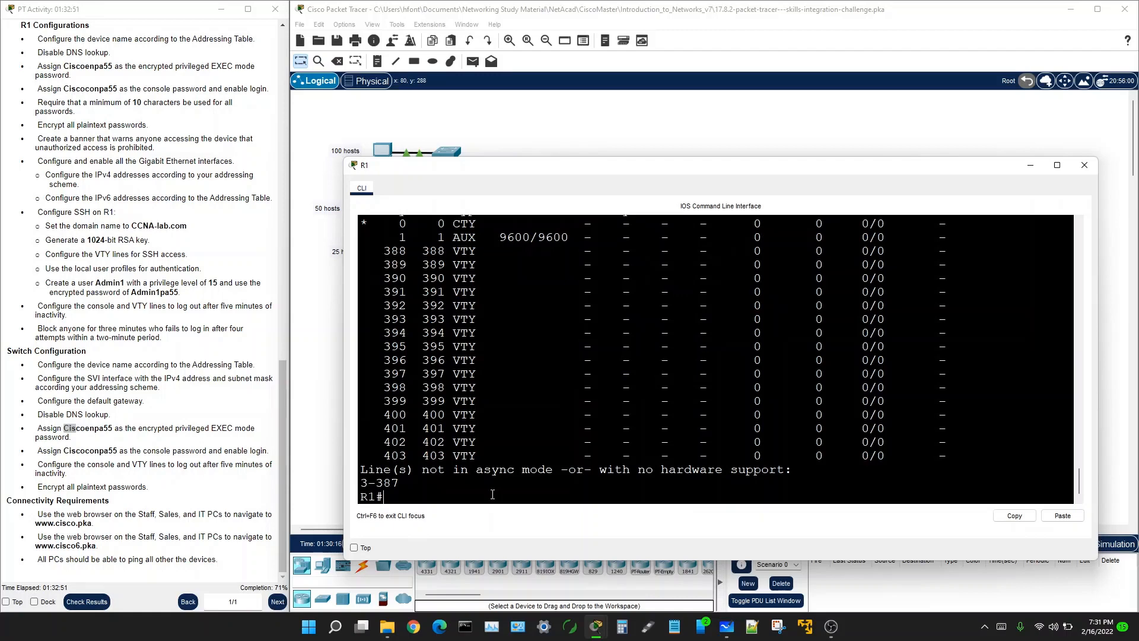
pyautogui.press('Return')
pyautogui.scroll(4, 541, 439)
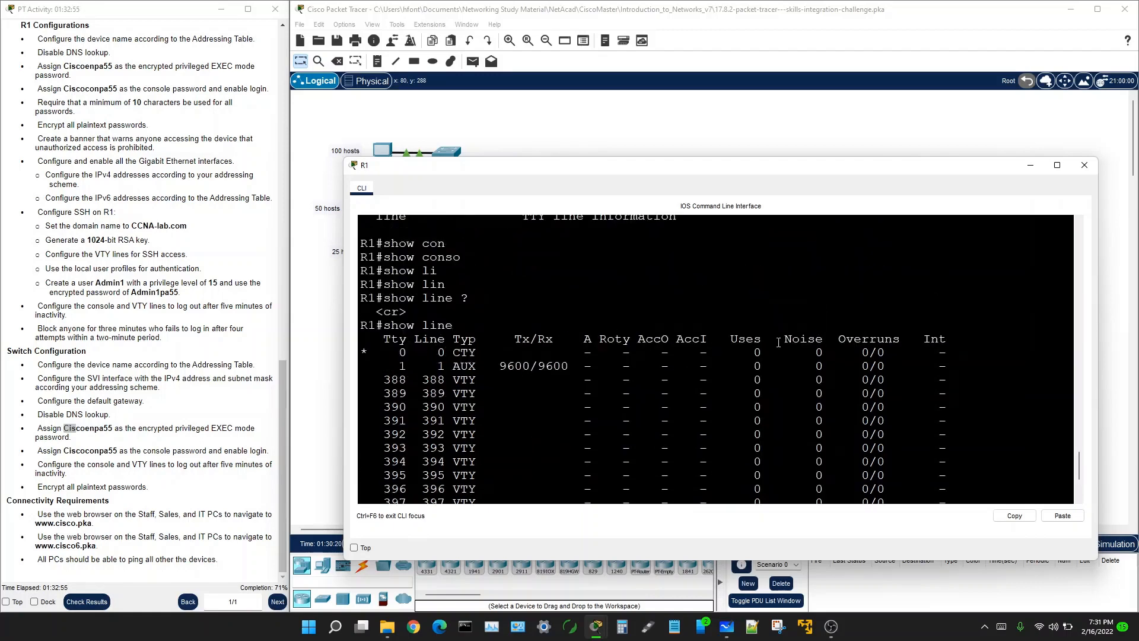
pyautogui.scroll(-4, 956, 350)
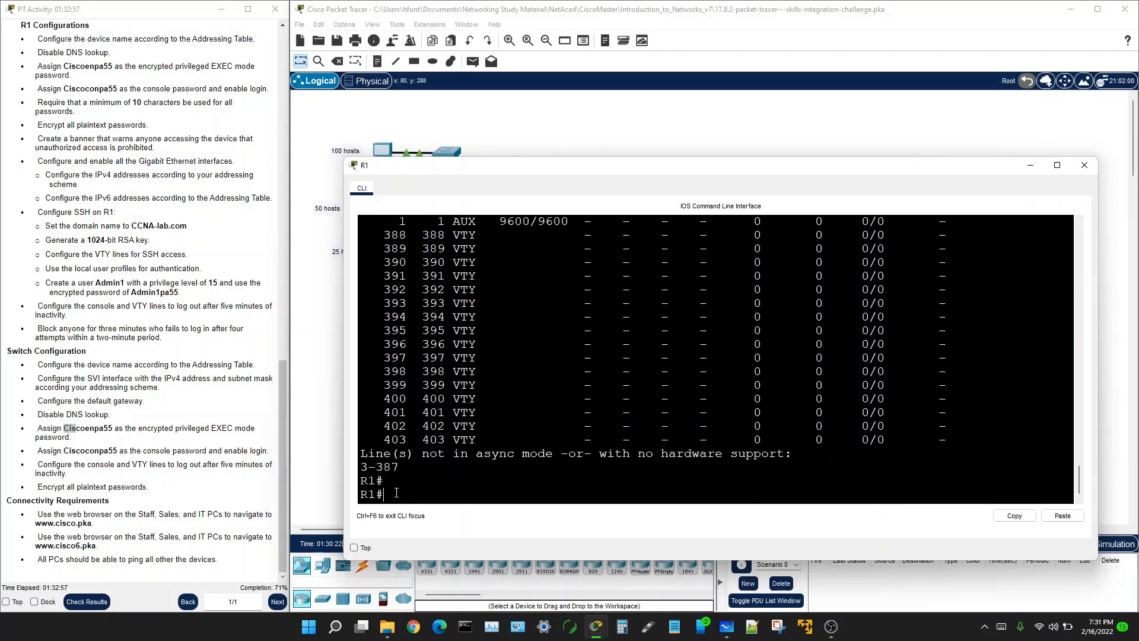
pyautogui.write('show runnn')
# Step: Run show running-config on R1 and review the first lines of output
pyautogui.press('Tab')
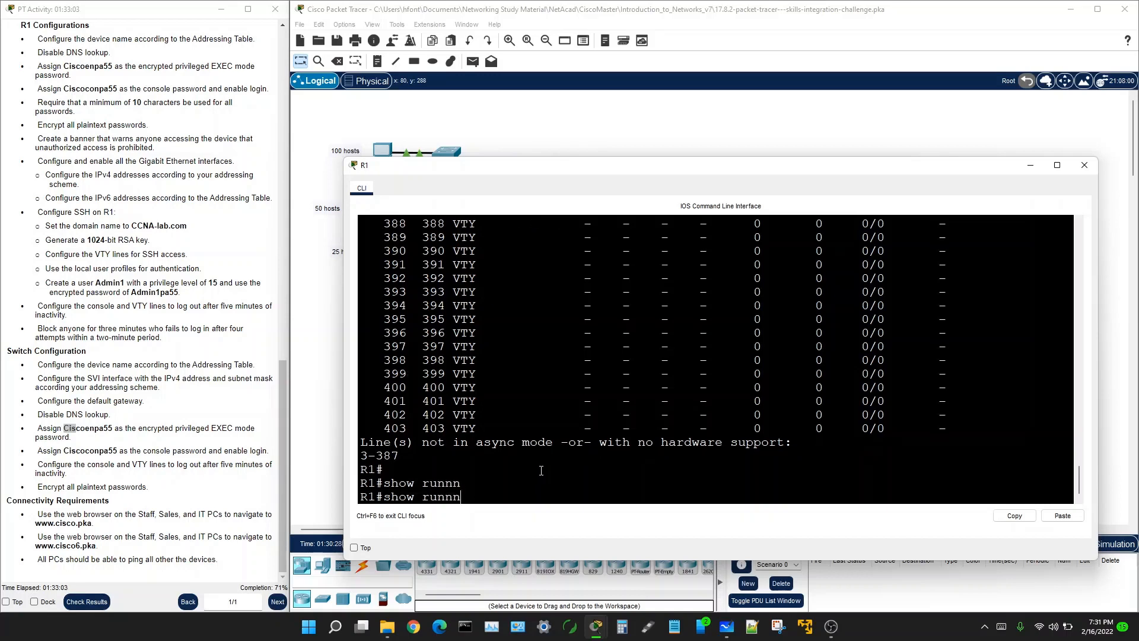
pyautogui.press('BackSpace')
pyautogui.press('Tab')
pyautogui.press('Return')
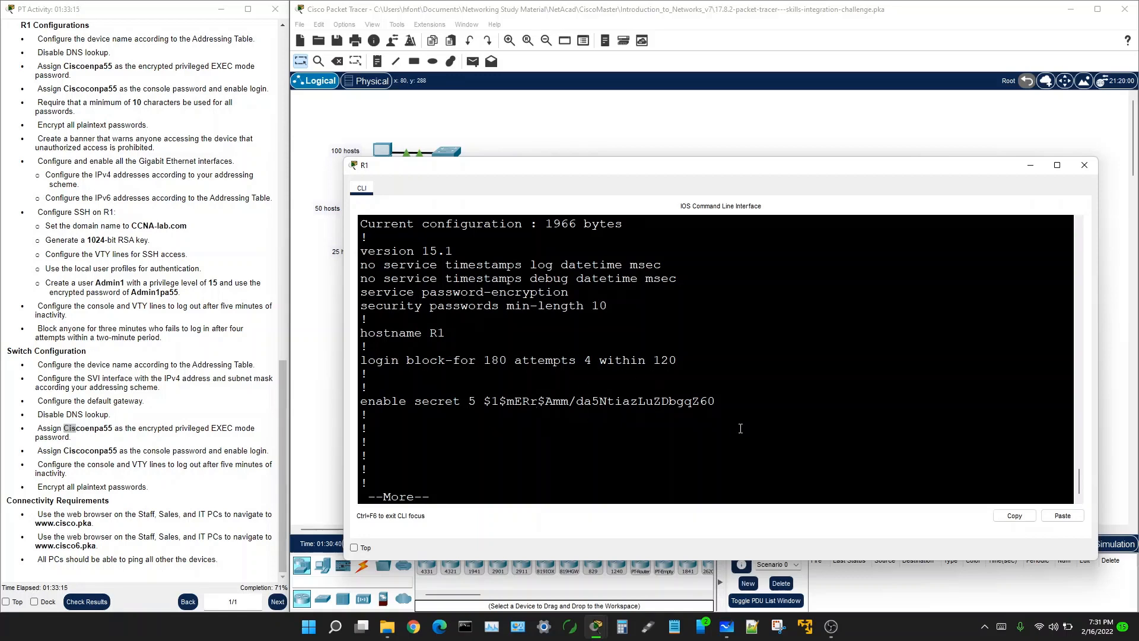
pyautogui.press('Return')
pyautogui.press('Return')
pyautogui.press('Return')
pyautogui.press('Return')
pyautogui.press('Return')
pyautogui.press('Return')
pyautogui.press('Return')
pyautogui.press('Return')
pyautogui.press('Return')
pyautogui.press('Return')
pyautogui.press('Return')
pyautogui.press('Return')
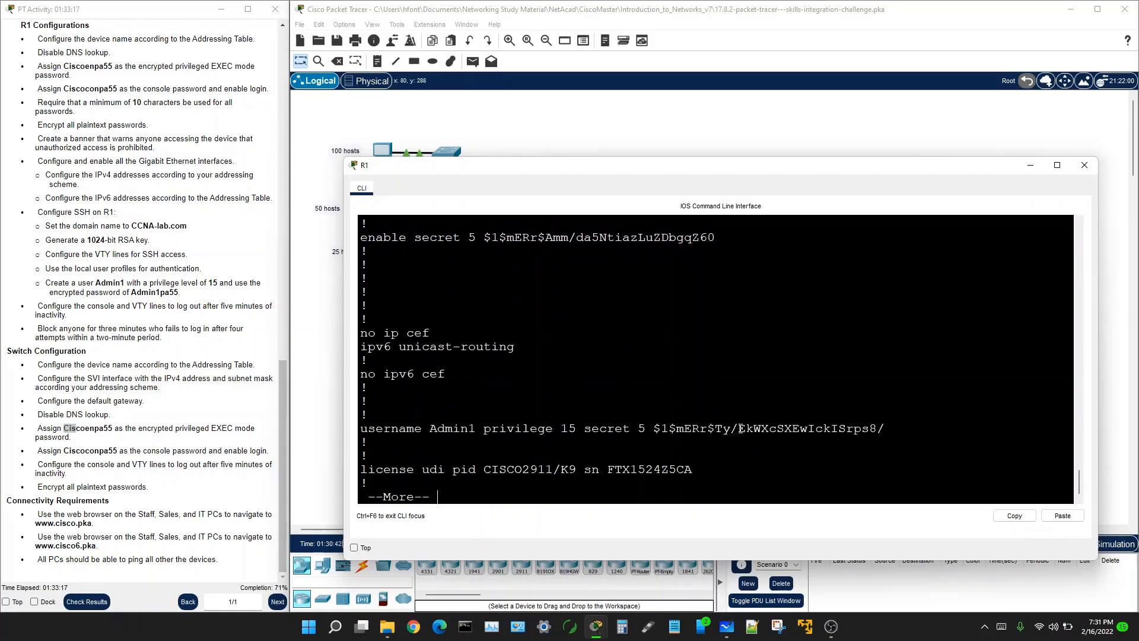
pyautogui.press('Return')
pyautogui.press('Return')
pyautogui.press('Return')
pyautogui.press('Return')
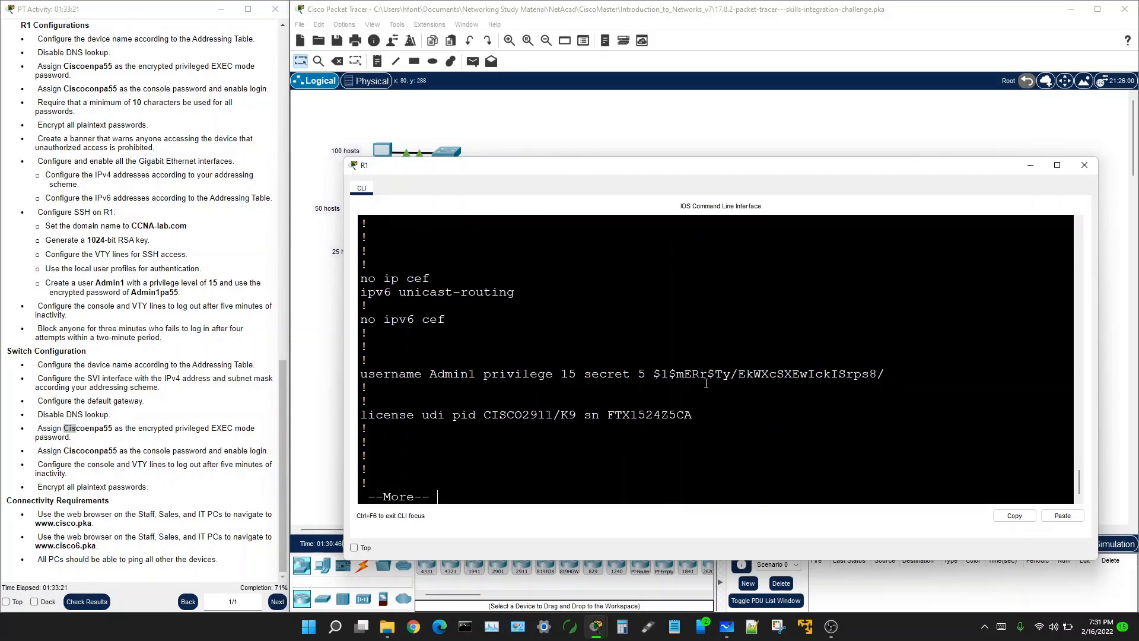
pyautogui.scroll(4, 429, 371)
pyautogui.scroll(2, 428, 371)
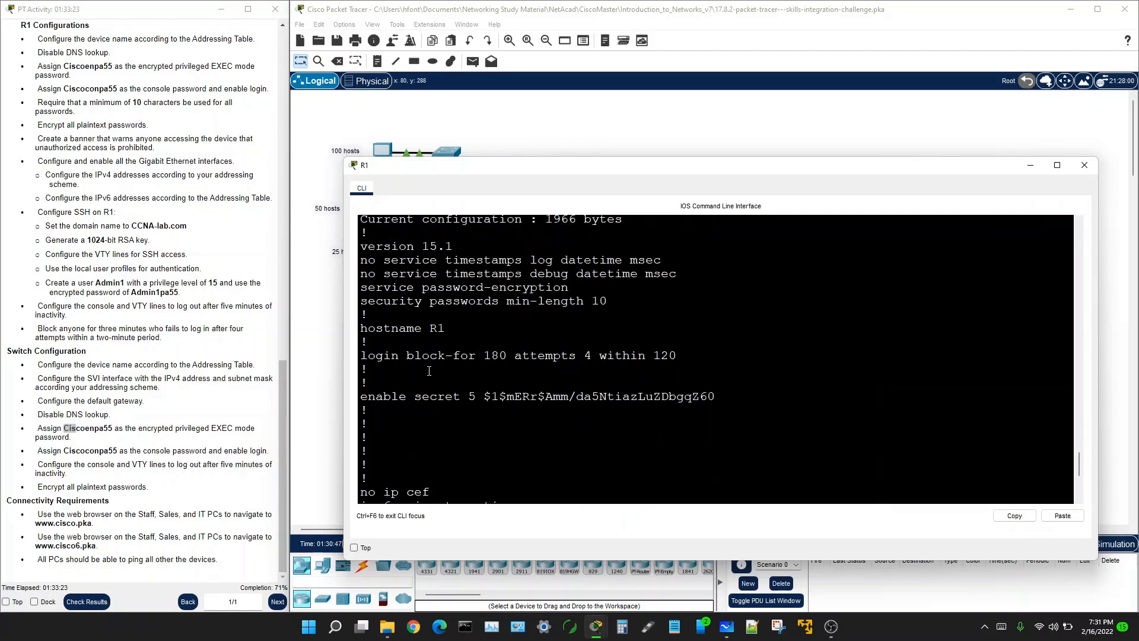
pyautogui.scroll(-6, 427, 380)
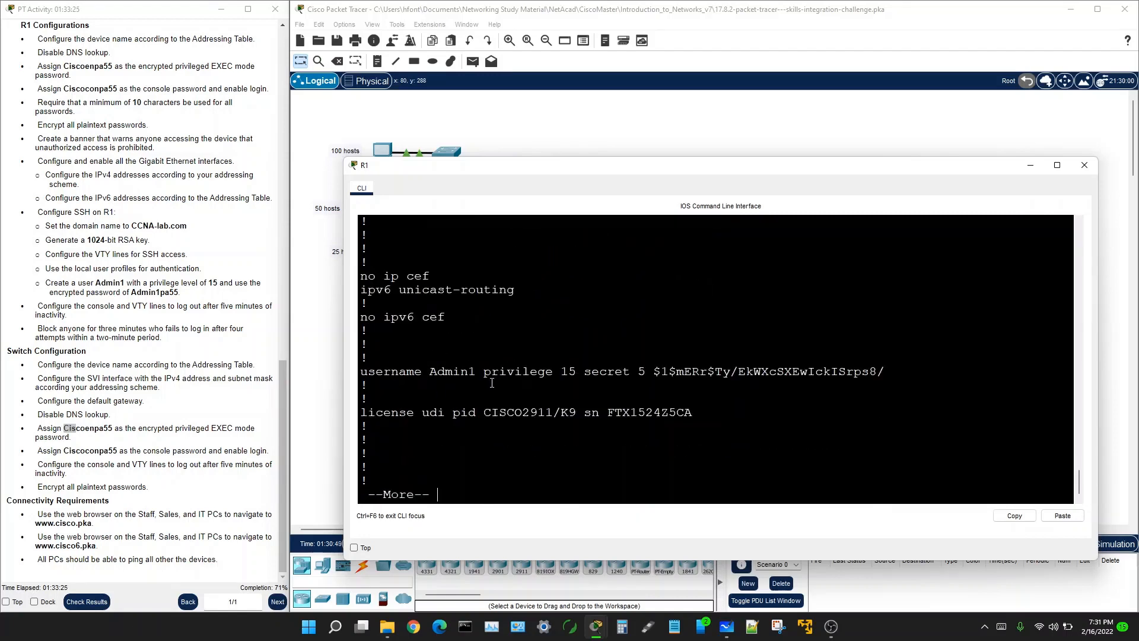
# Step: Page through R1's config to the 5-minute timeouts and SSH-only VTY lines, then return to the topology
pyautogui.press('space')
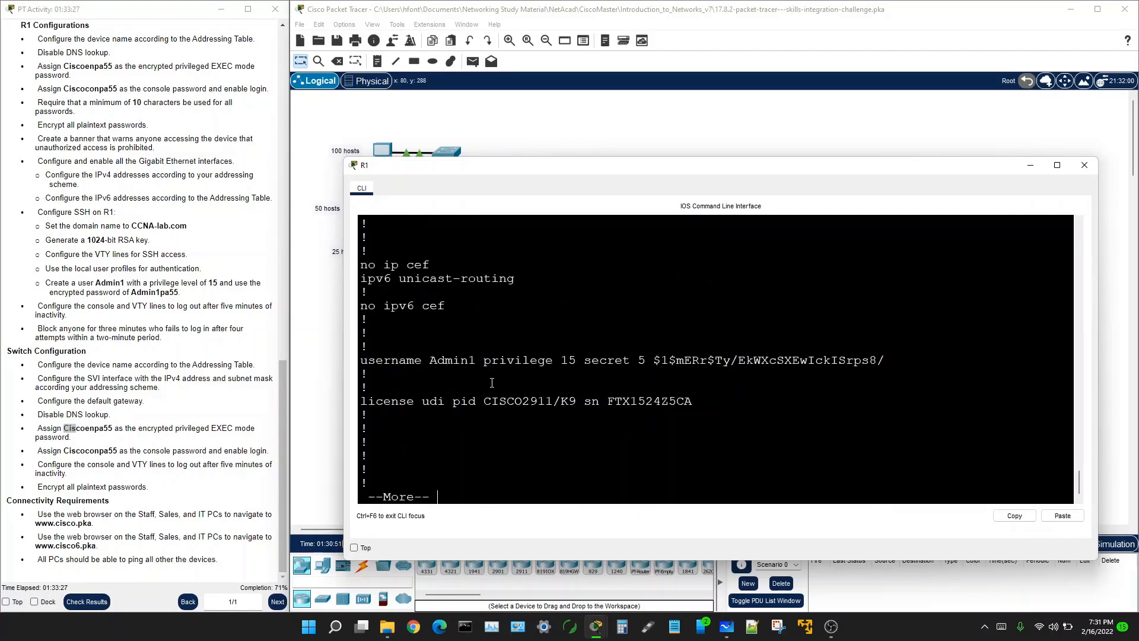
pyautogui.press('space')
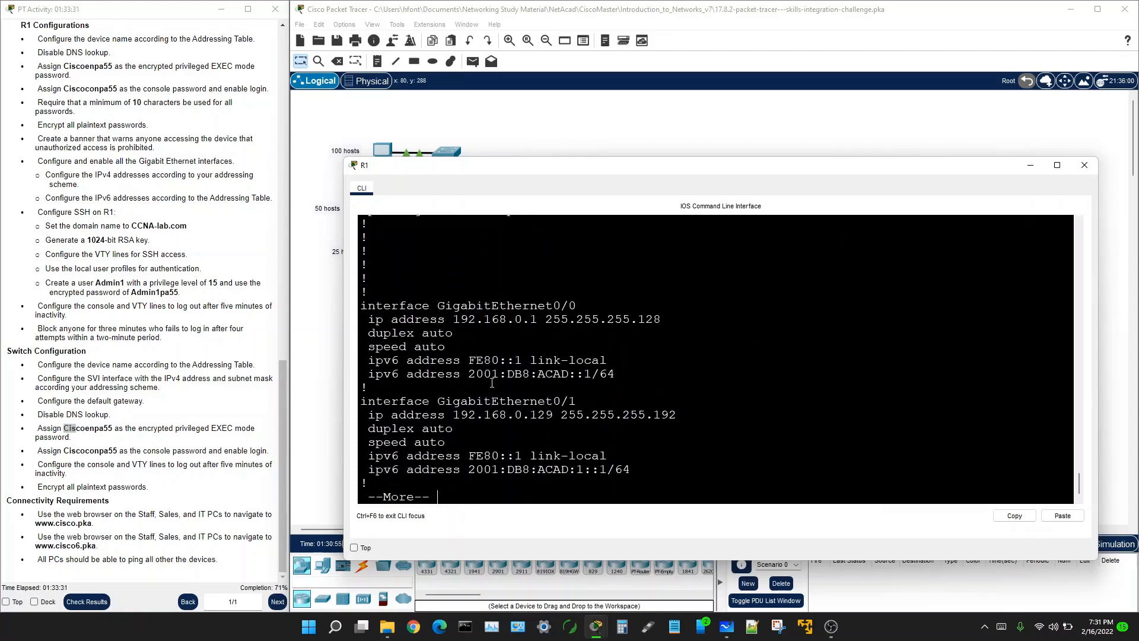
pyautogui.press('space')
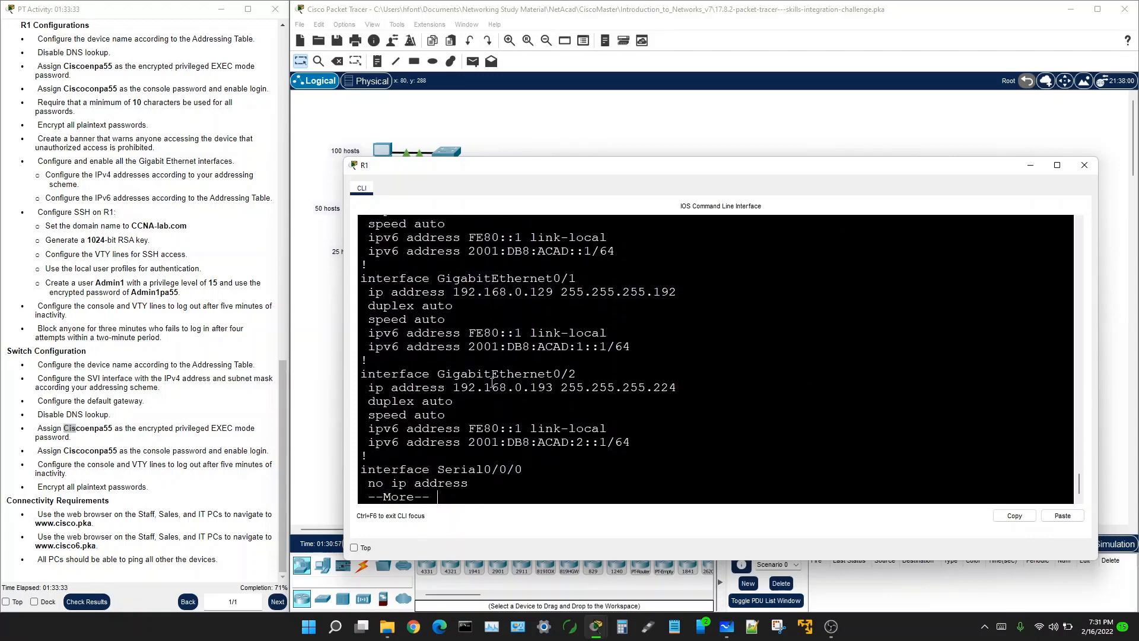
pyautogui.press('space')
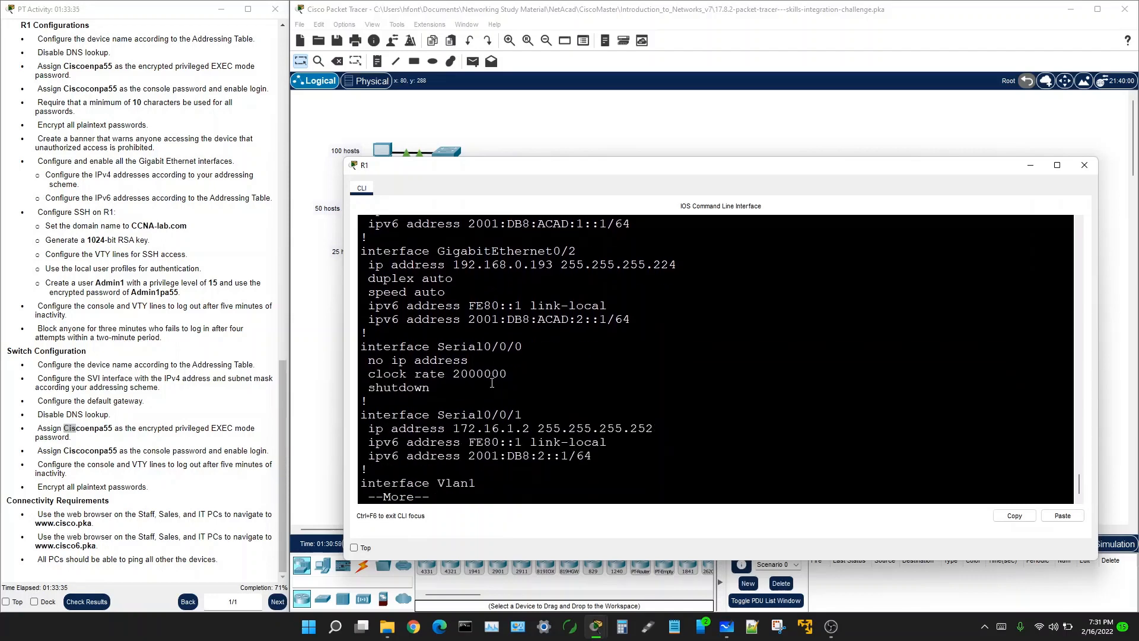
pyautogui.press('space')
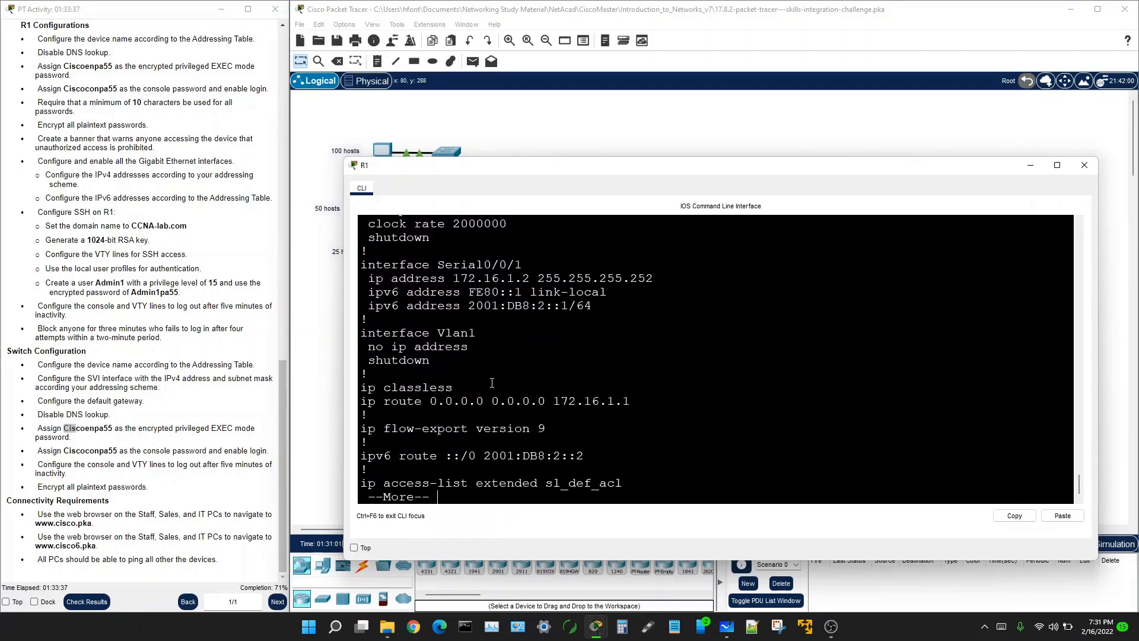
pyautogui.press('space')
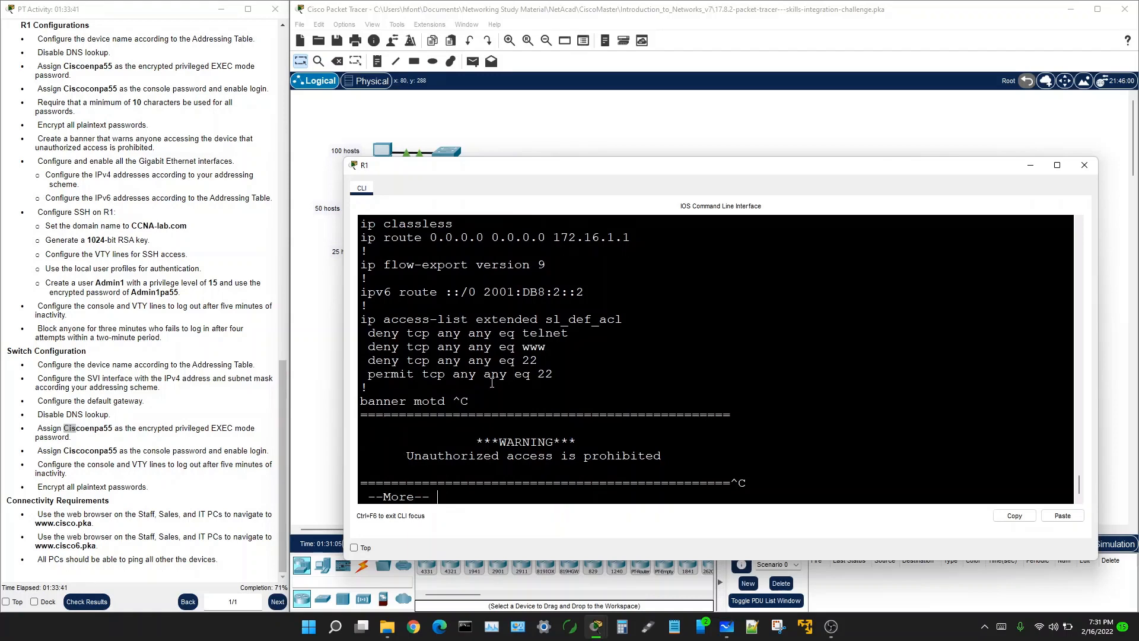
pyautogui.press('space')
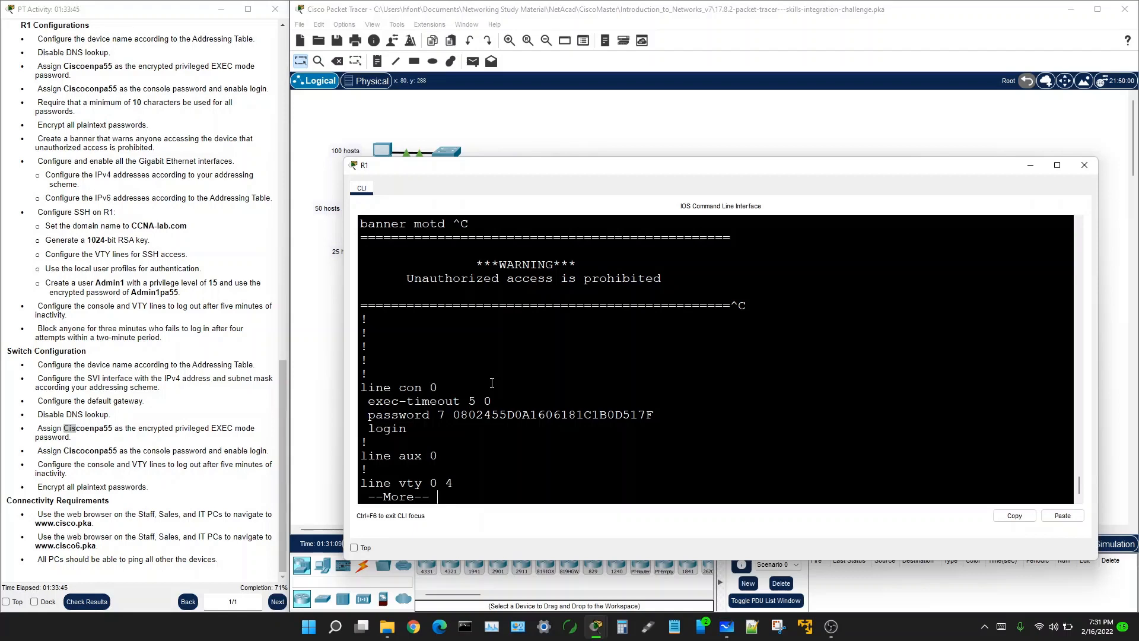
pyautogui.press('Return')
pyautogui.press('Return')
pyautogui.press('Return')
pyautogui.press('Return')
pyautogui.press('Return')
pyautogui.press('Return')
pyautogui.press('Return')
pyautogui.press('Return')
pyautogui.press('Return')
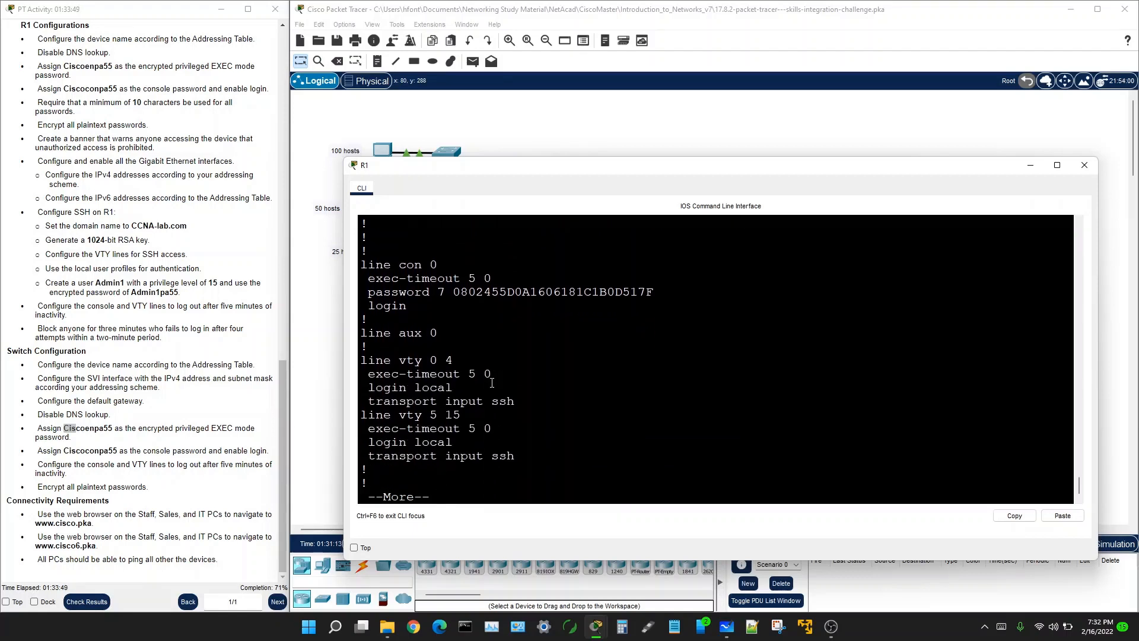
pyautogui.press('Return')
pyautogui.press('Return')
pyautogui.press('Return')
pyautogui.press('Return')
pyautogui.press('Return')
pyautogui.press('Return')
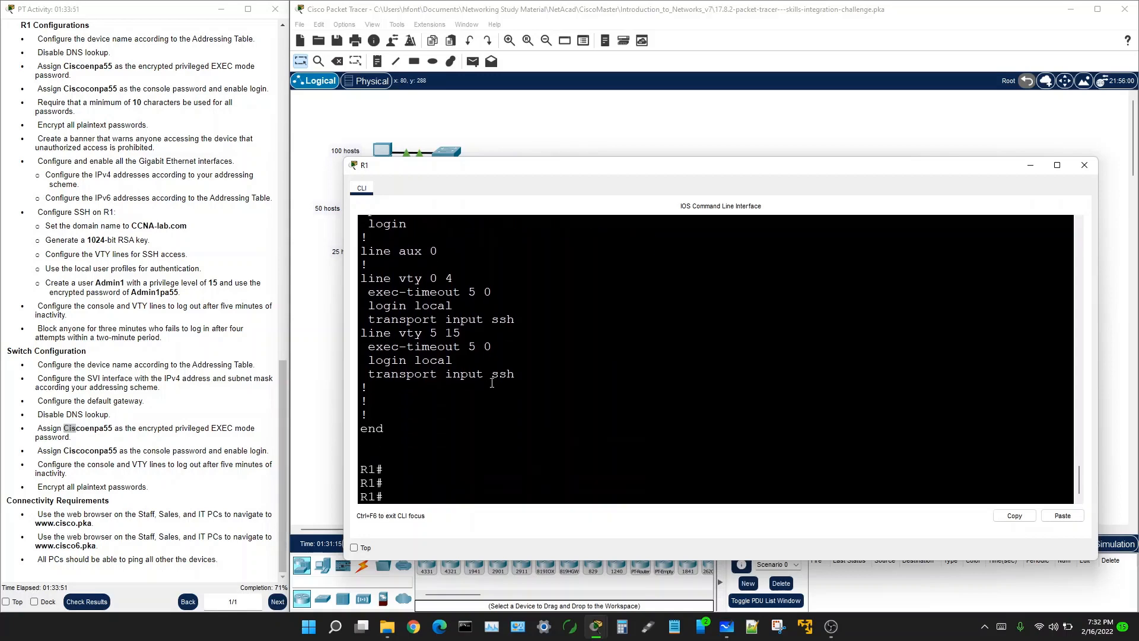
pyautogui.click(330, 275)
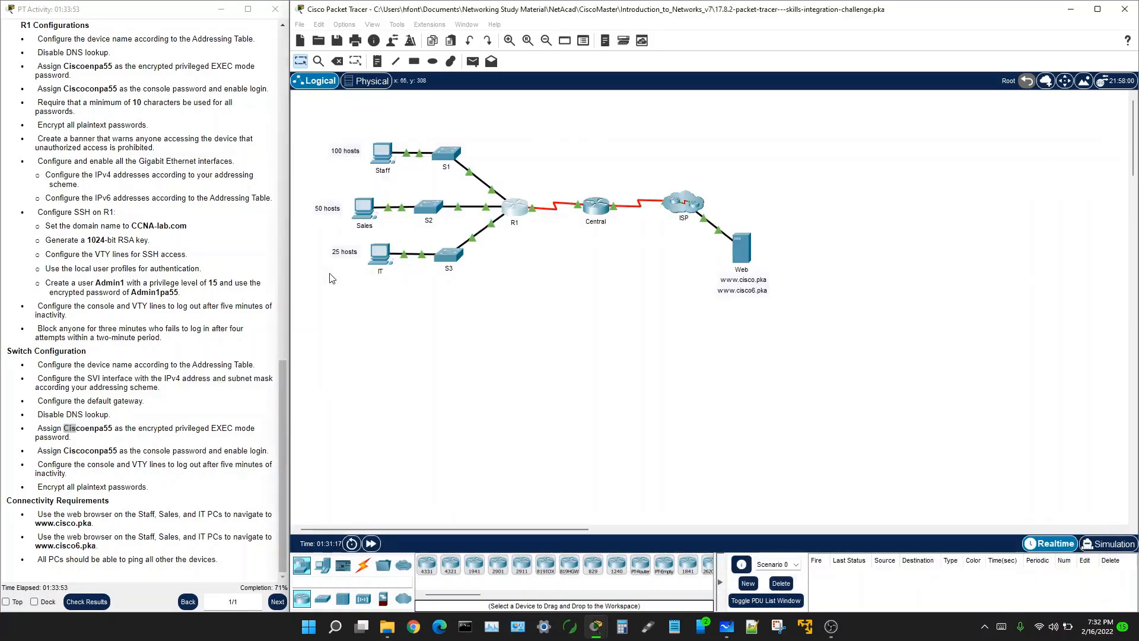
# Step: Open S2's CLI, widen it, get a prompt, and return to the topology
pyautogui.click(426, 207)
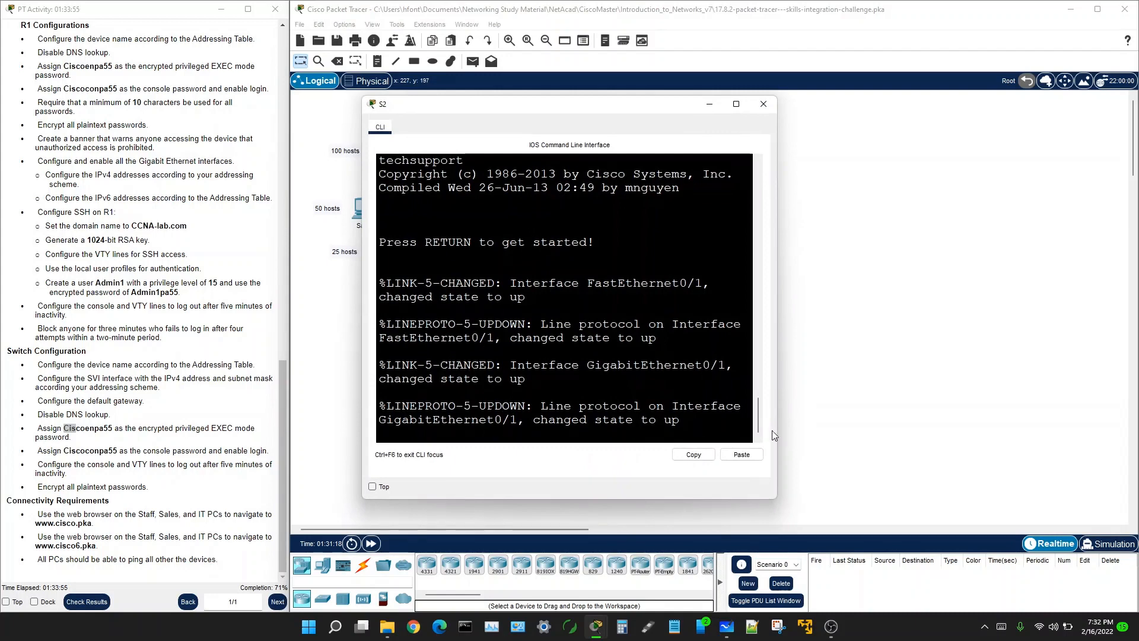
pyautogui.moveTo(777, 411); pyautogui.dragTo(1097, 400)
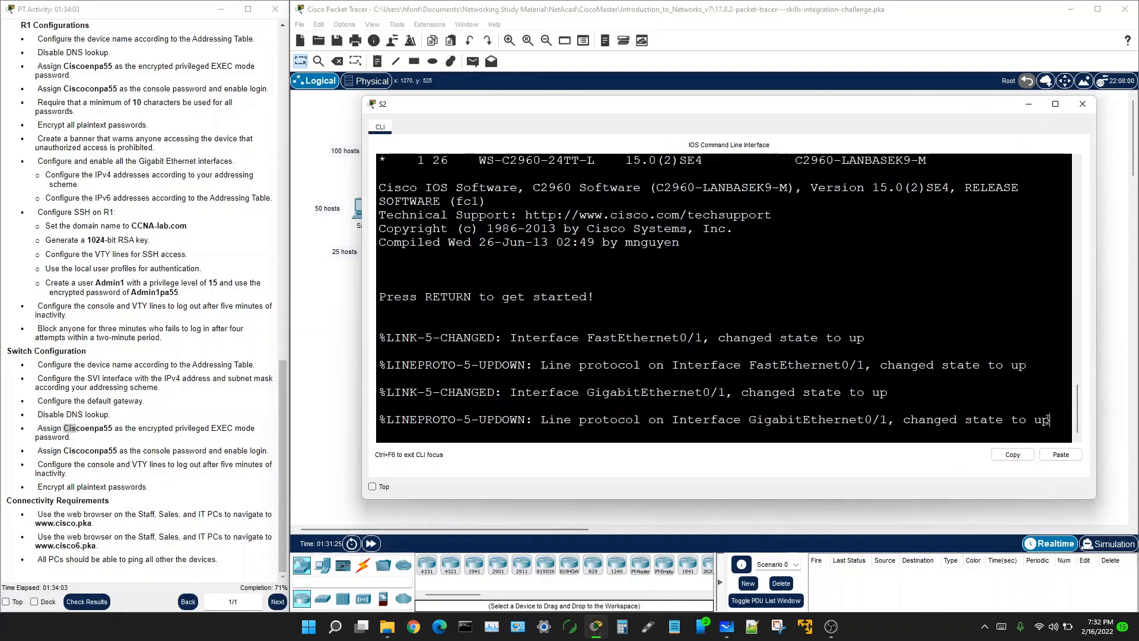
pyautogui.press('Return')
pyautogui.press('Return')
pyautogui.press('Return')
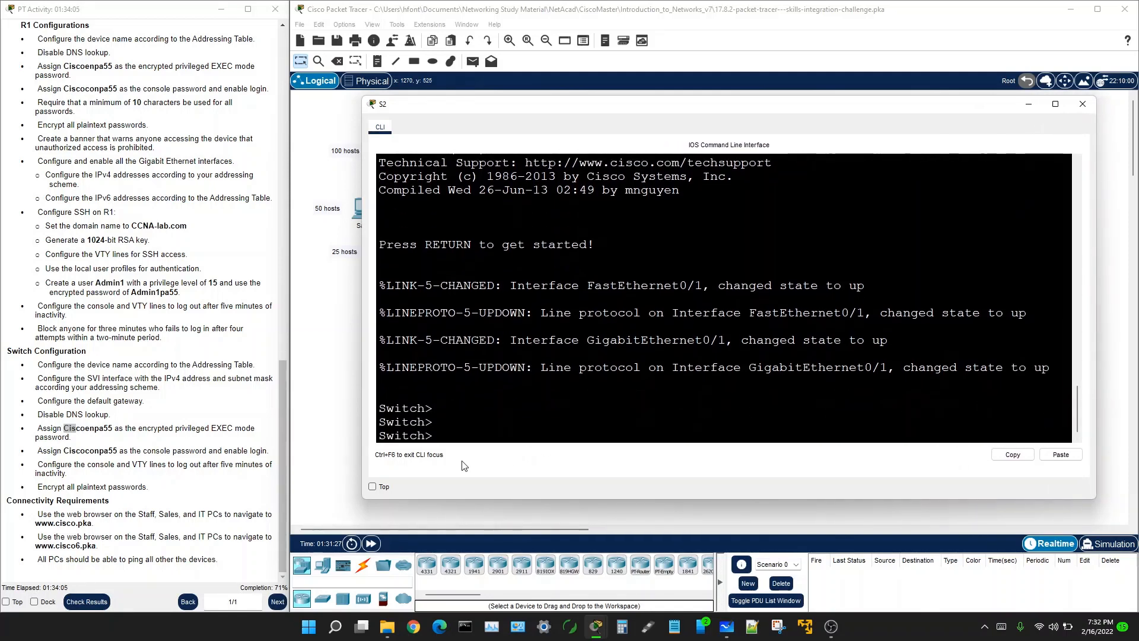
pyautogui.click(341, 285)
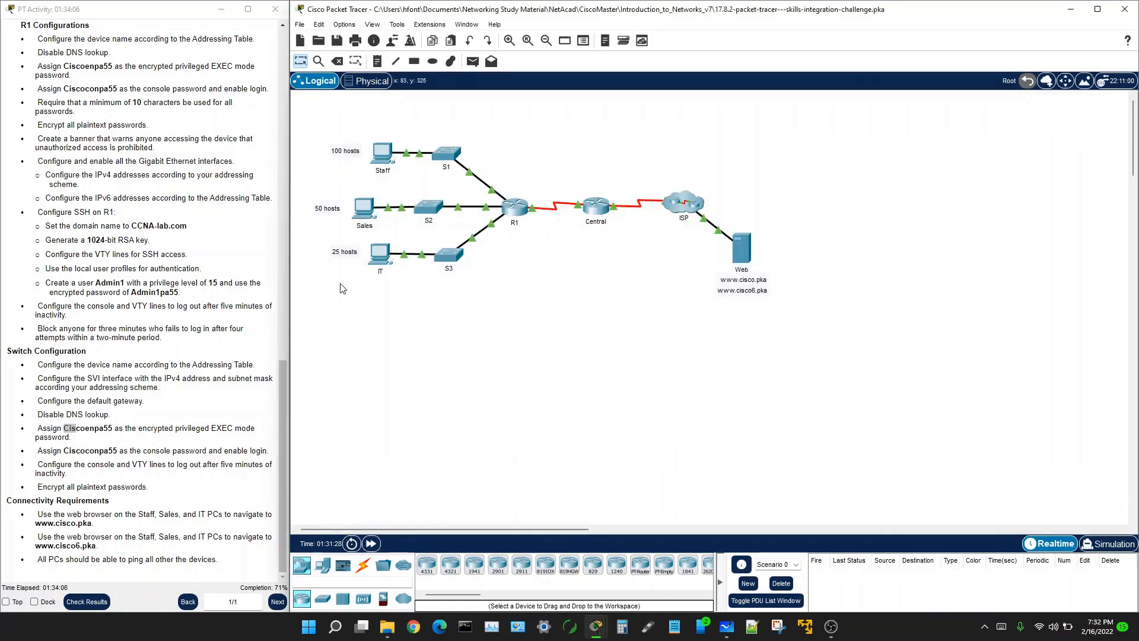
pyautogui.click(431, 206)
pyautogui.click(354, 348)
# Step: Open S1's CLI and copy the enable password from the activity instructions
pyautogui.click(443, 162)
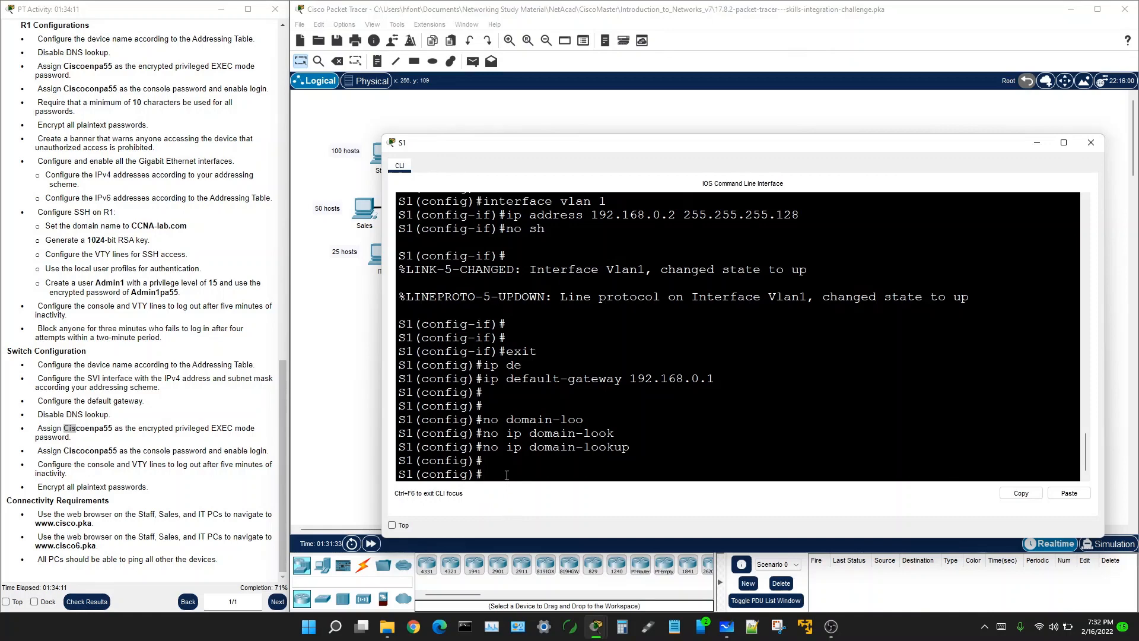
pyautogui.click(66, 427)
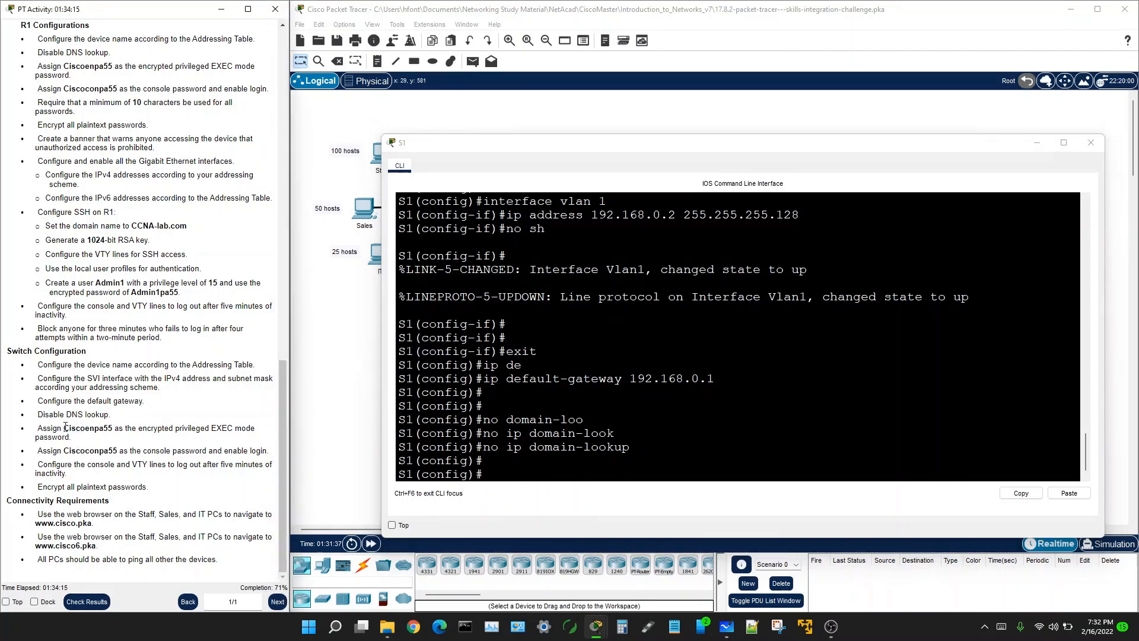
pyautogui.moveTo(67, 427); pyautogui.dragTo(112, 427)
pyautogui.rightClick(108, 431)
pyautogui.click(141, 448)
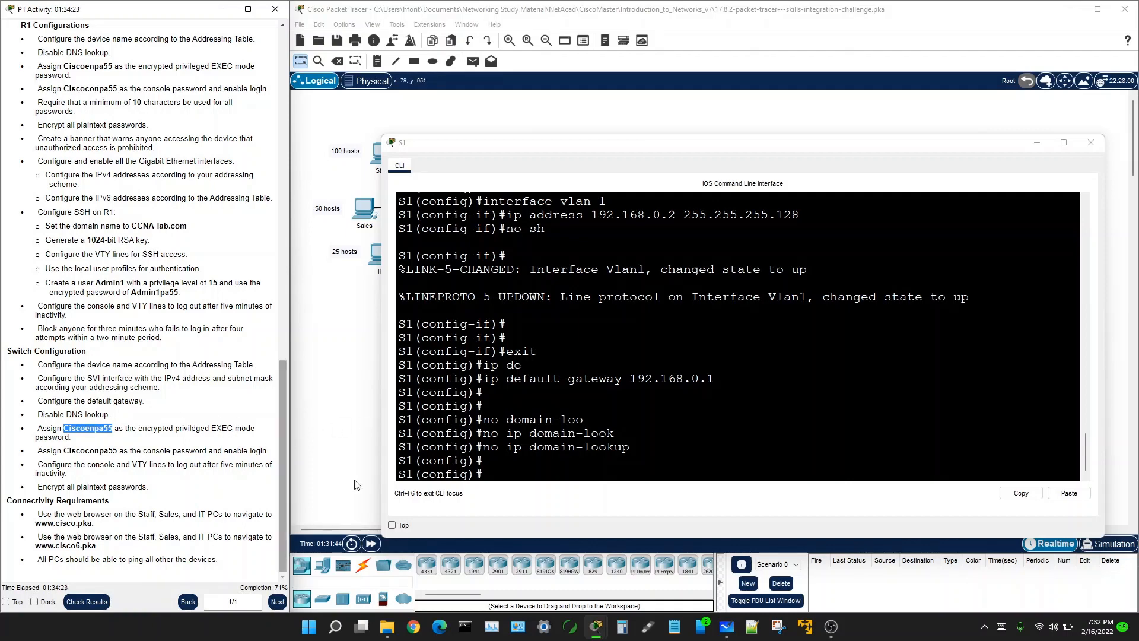
# Step: Set S1's enable secret to the pasted privileged EXEC password
pyautogui.click(482, 474)
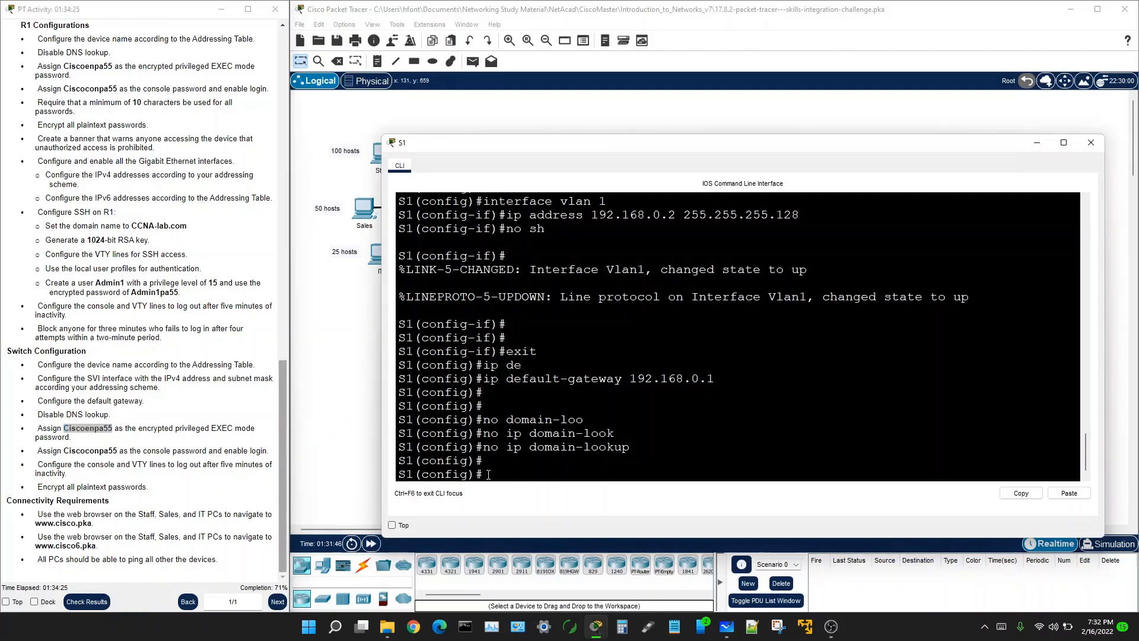
pyautogui.write('ns')
pyautogui.press('BackSpace')
pyautogui.press('Tab')
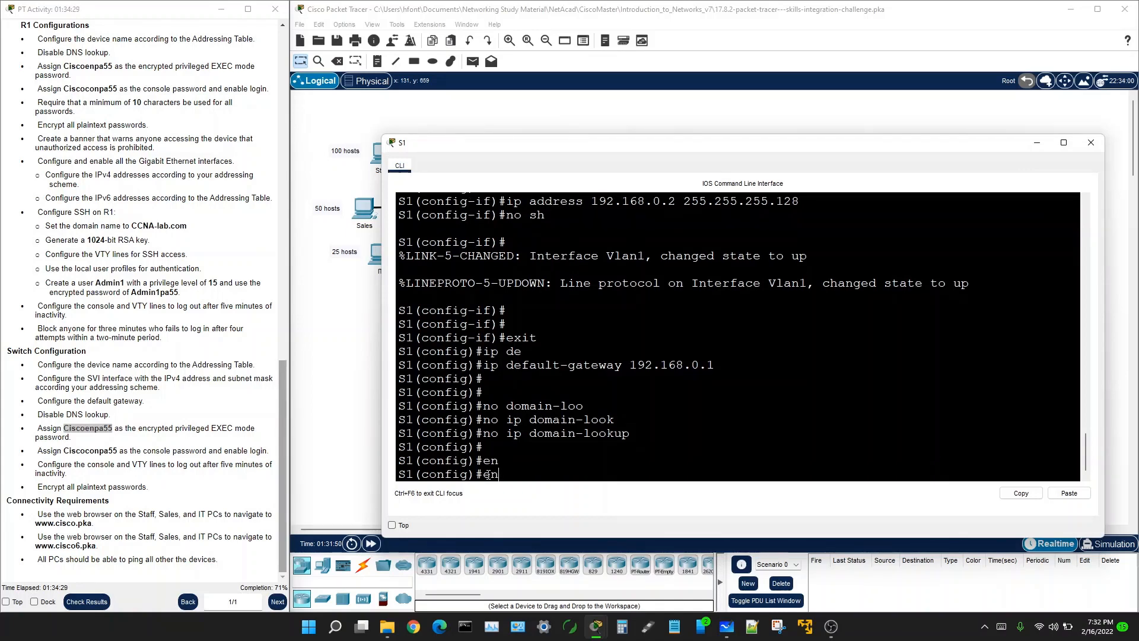
pyautogui.write('e')
pyautogui.write('b')
pyautogui.press('Tab')
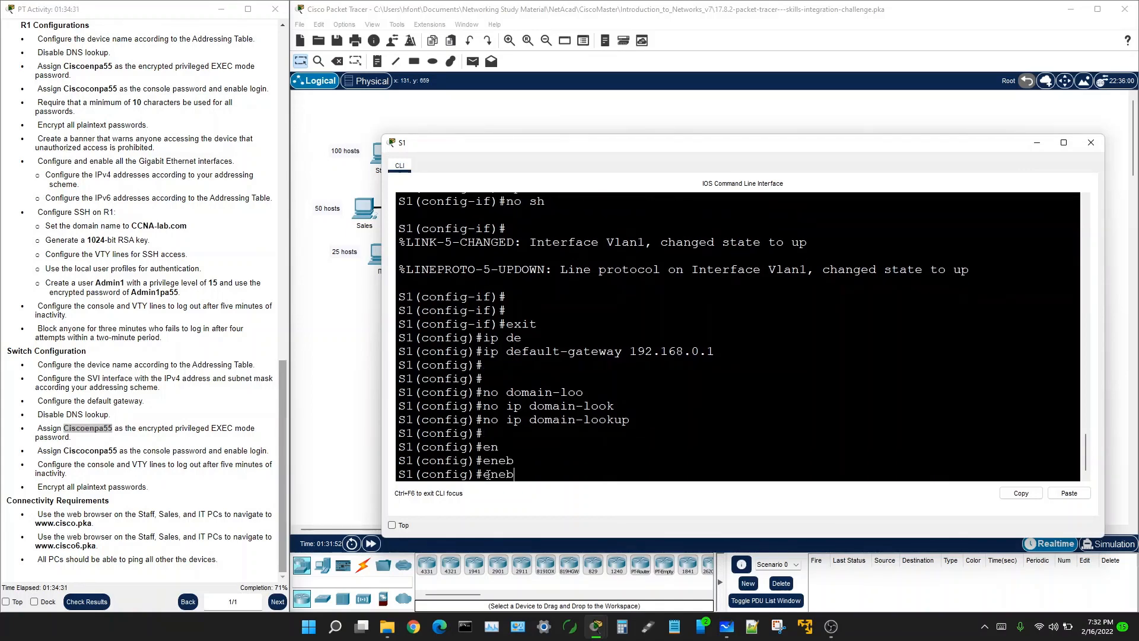
pyautogui.press('BackSpace')
pyautogui.press('BackSpace')
pyautogui.press('BackSpace')
pyautogui.press('BackSpace')
pyautogui.write('ena')
pyautogui.press('Tab')
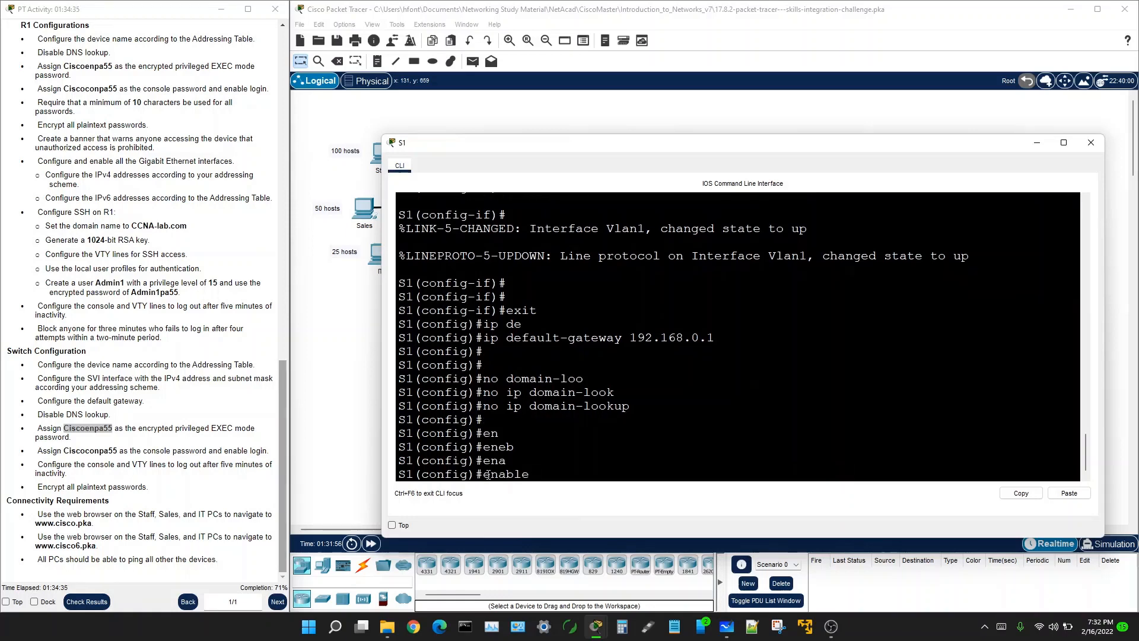
pyautogui.write('se')
pyautogui.press('Tab')
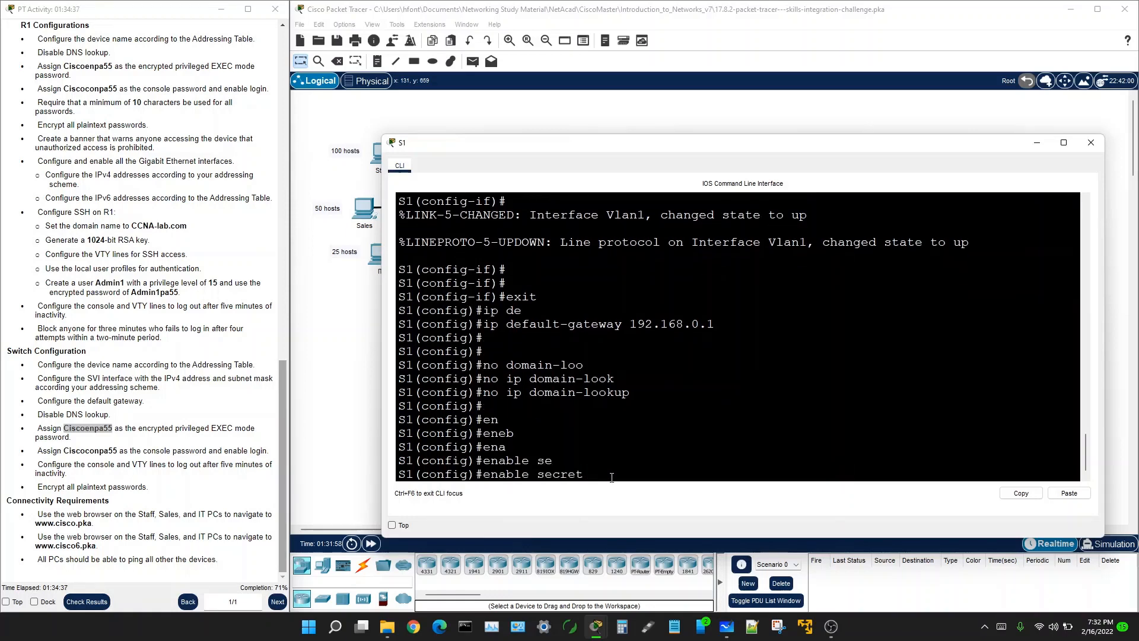
pyautogui.rightClick(594, 474)
pyautogui.click(606, 493)
pyautogui.press('Return')
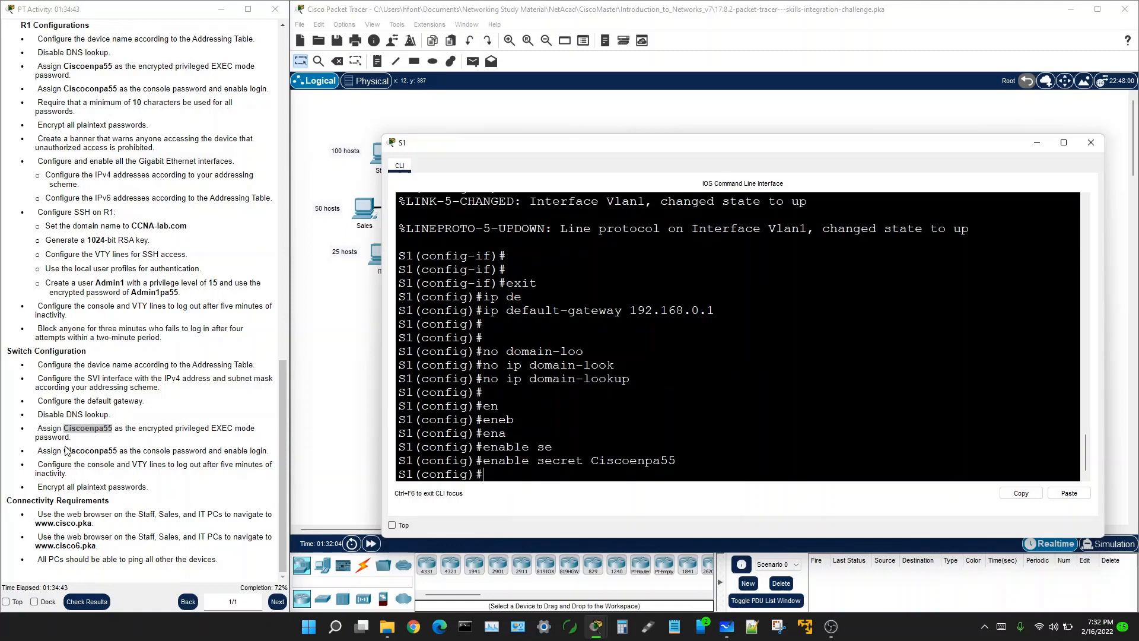
# Step: Set the copied console password under S1's line console 0
pyautogui.moveTo(64, 451); pyautogui.dragTo(116, 449)
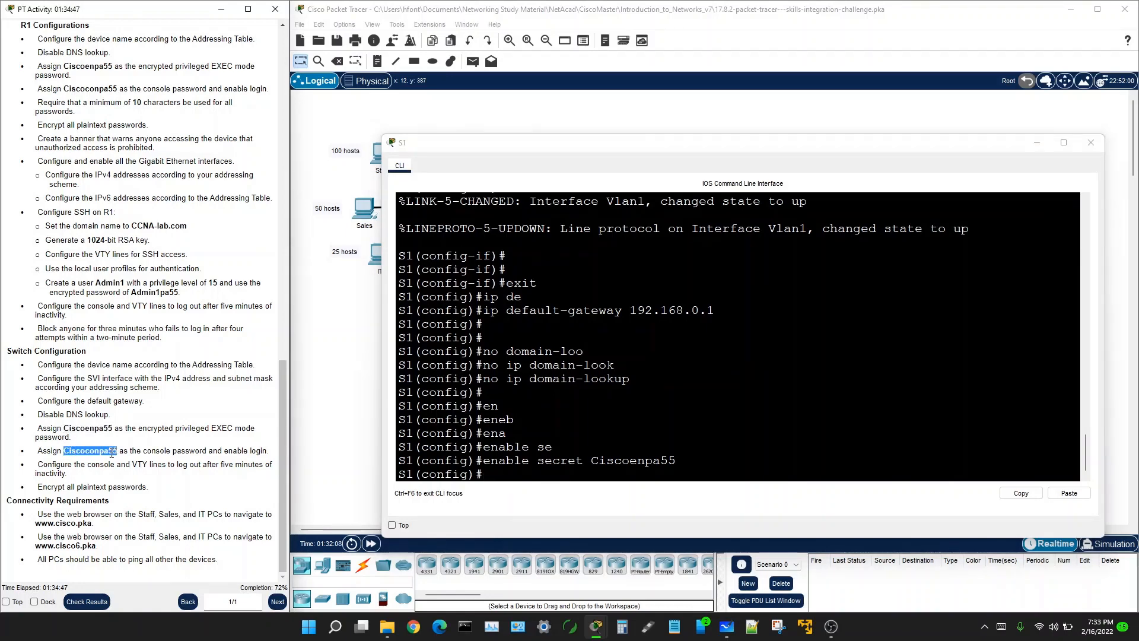
pyautogui.rightClick(113, 455)
pyautogui.click(134, 462)
pyautogui.click(485, 478)
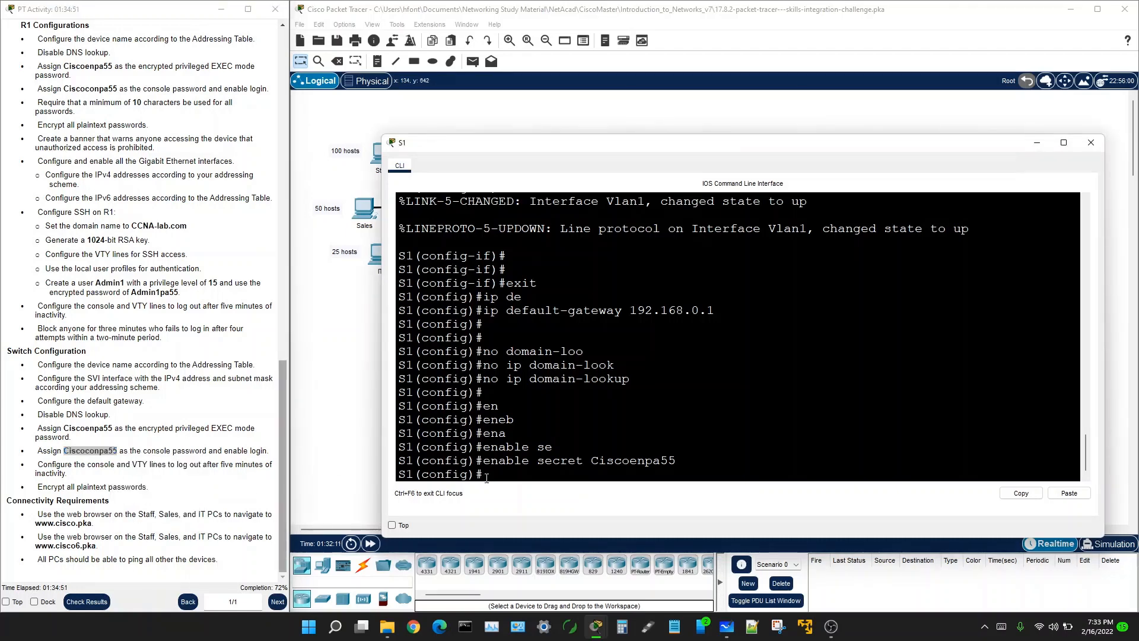
pyautogui.write('lin')
pyautogui.press('Tab')
pyautogui.write('c')
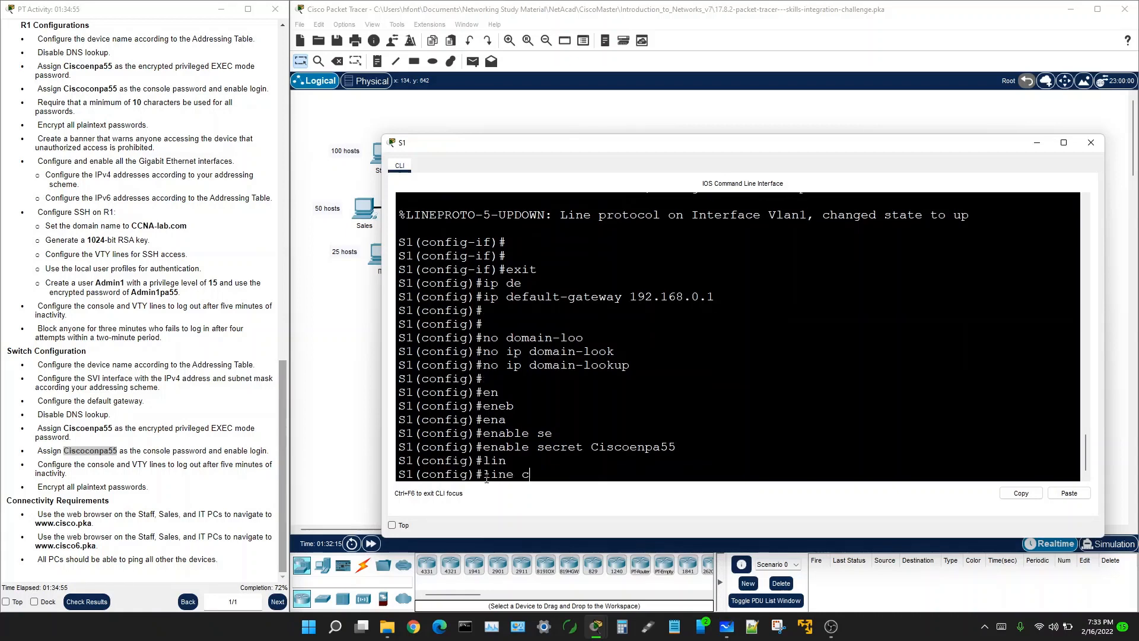
pyautogui.press('Tab')
pyautogui.write('0')
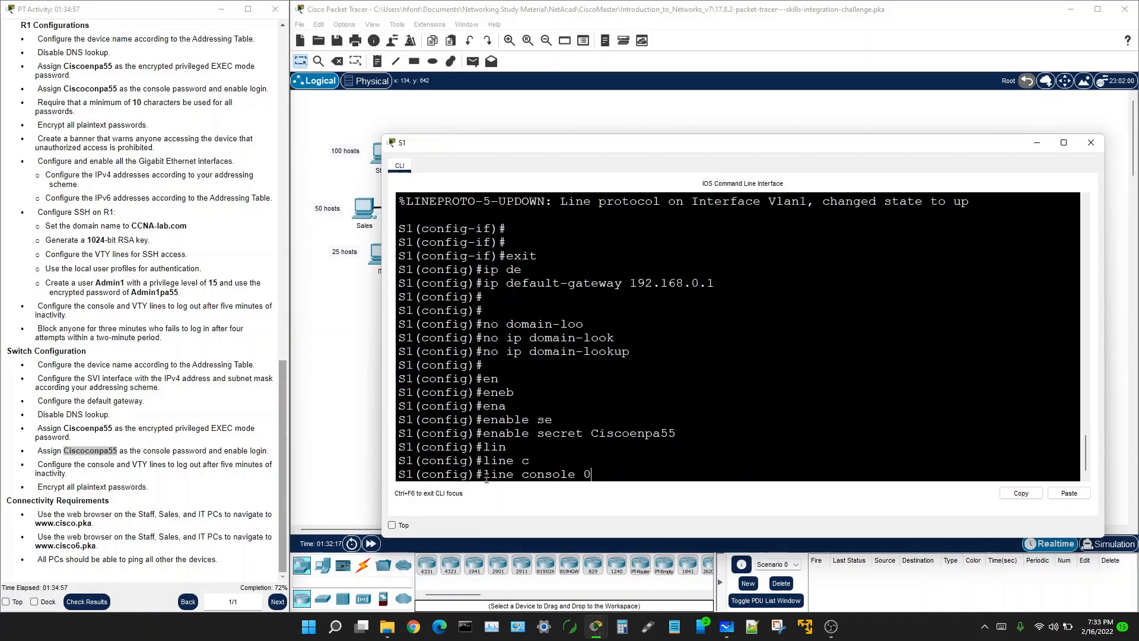
pyautogui.press('Return')
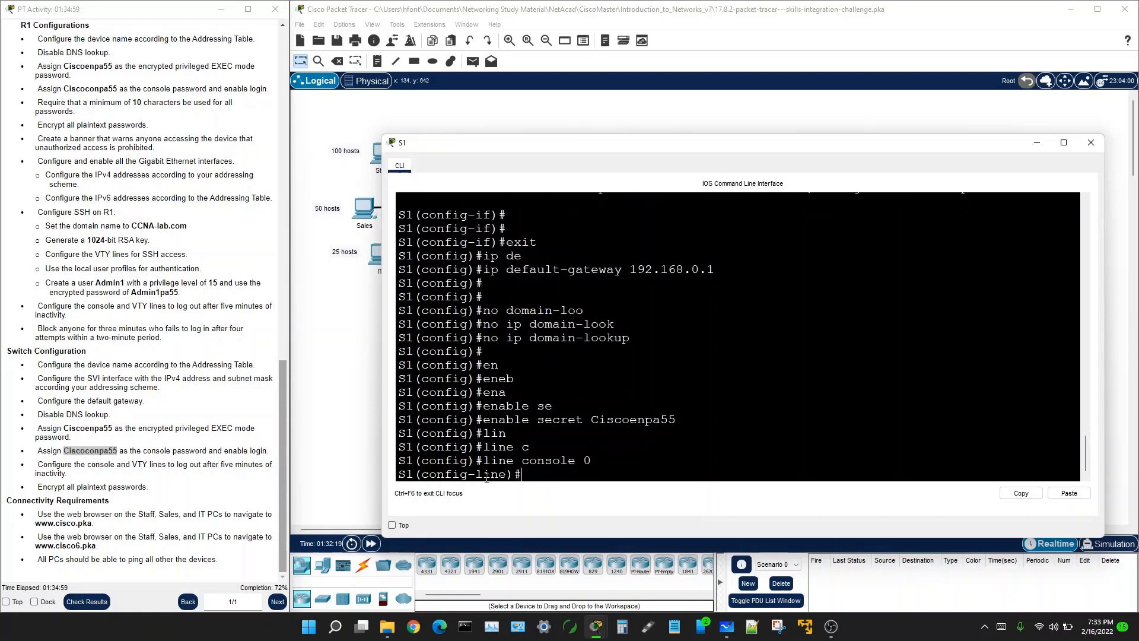
pyautogui.write('pass')
pyautogui.press('Tab')
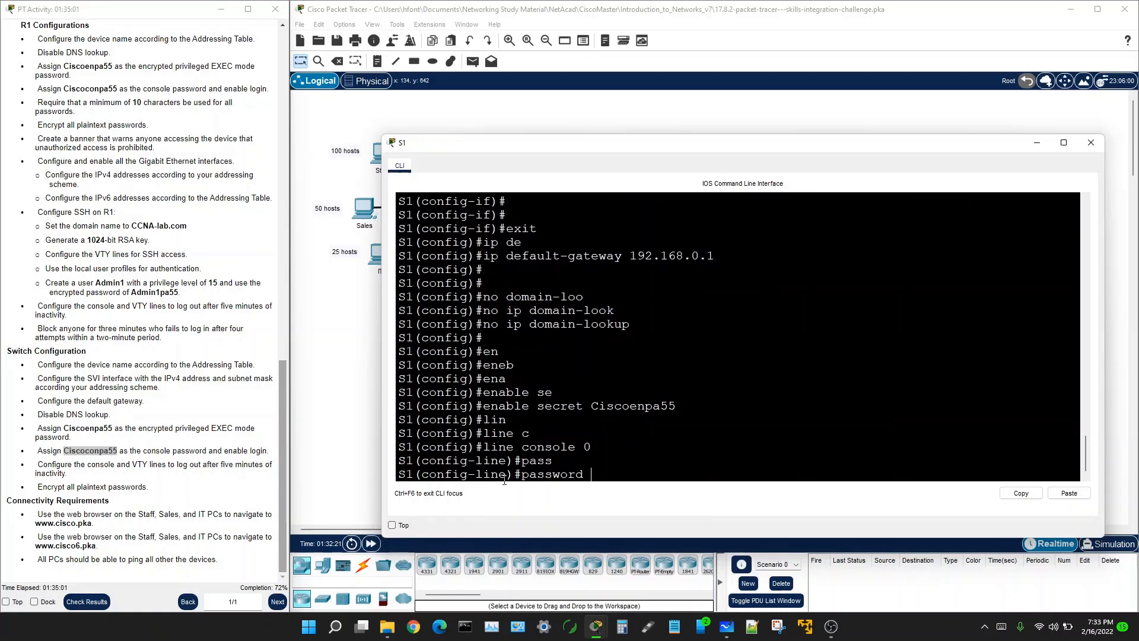
pyautogui.rightClick(609, 470)
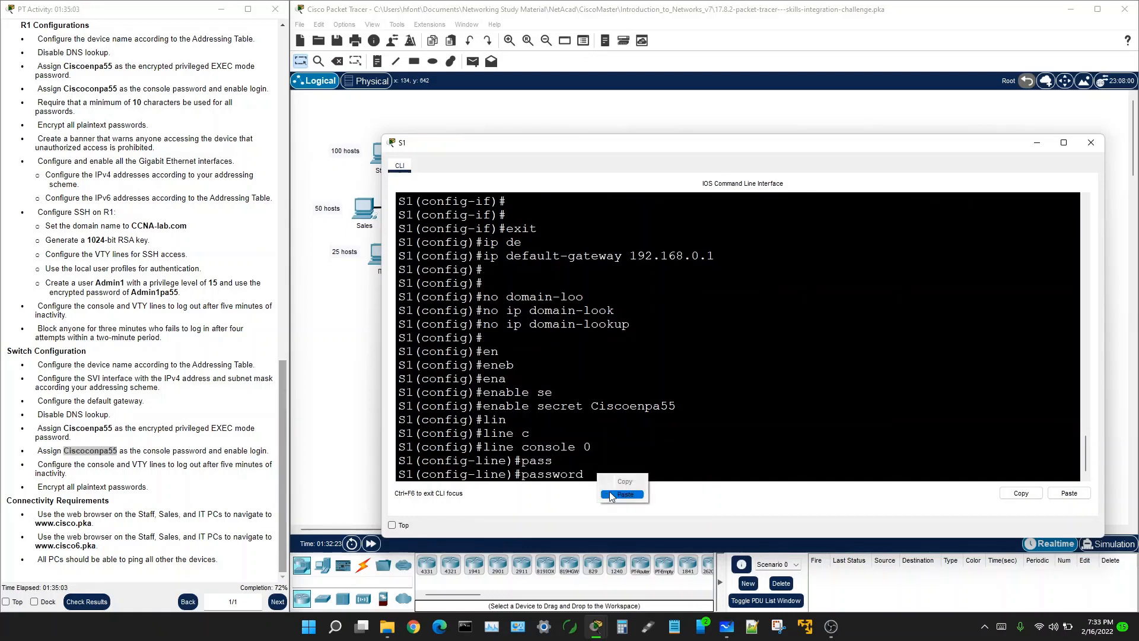
pyautogui.click(613, 497)
pyautogui.press('Return')
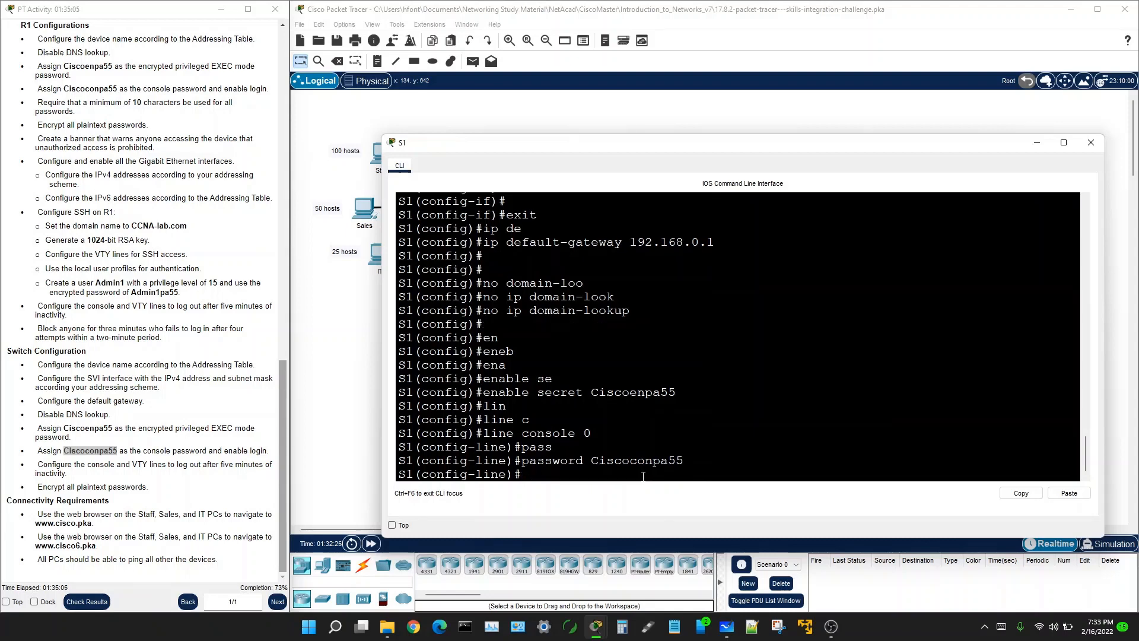
# Step: Require login on S1's console line
pyautogui.write('log')
pyautogui.press('Tab')
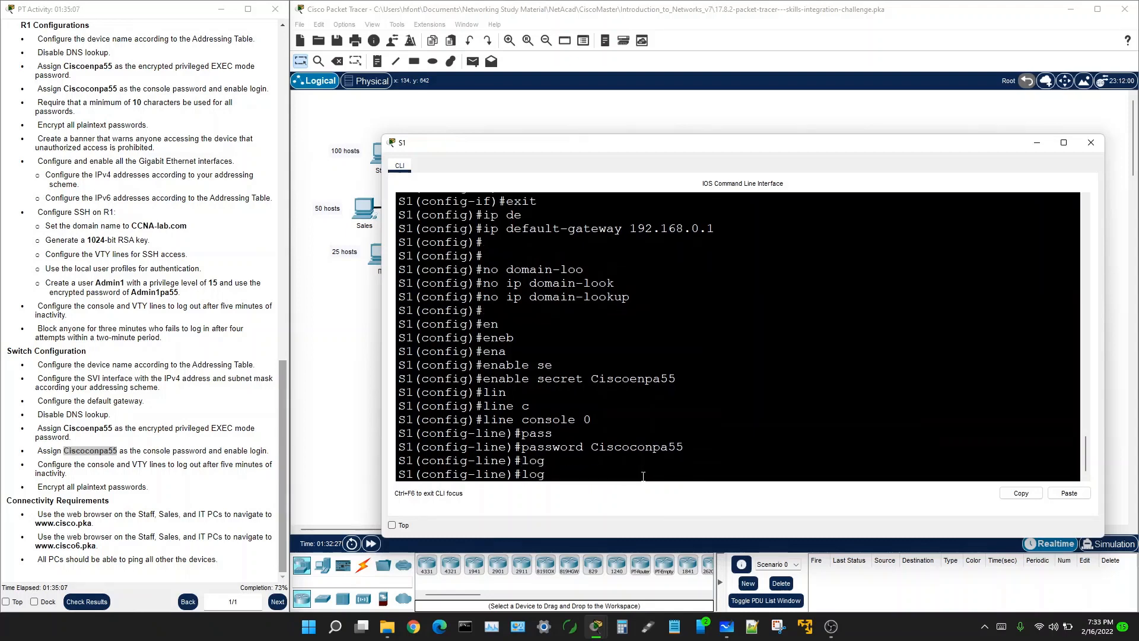
pyautogui.write('i')
pyautogui.press('Tab')
pyautogui.write('n')
pyautogui.press('Return')
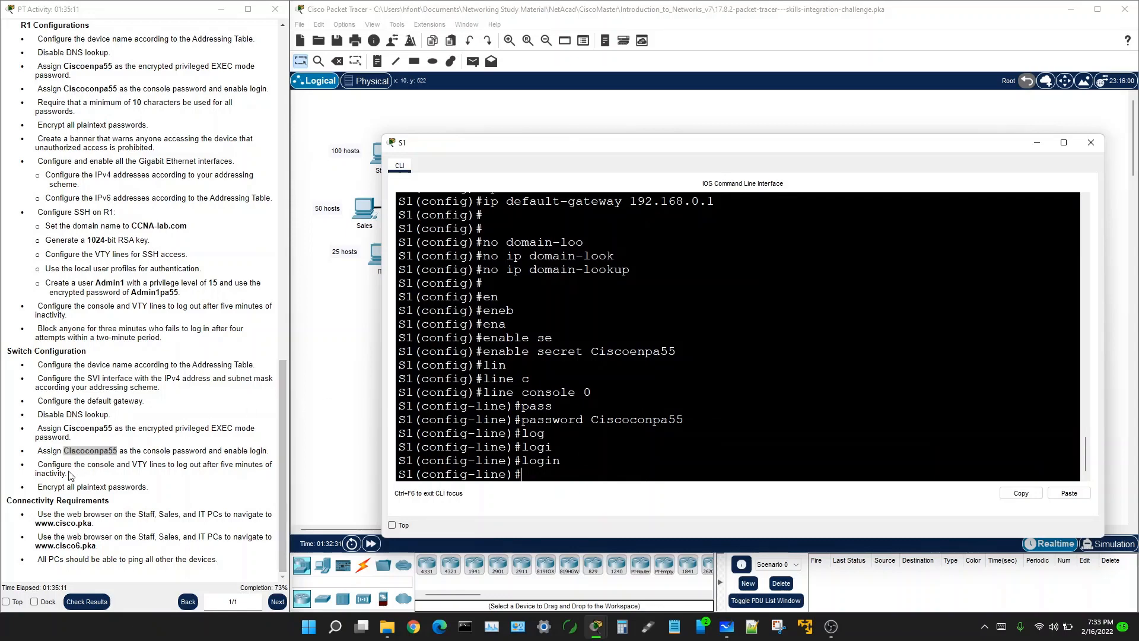
pyautogui.moveTo(89, 466); pyautogui.dragTo(258, 468)
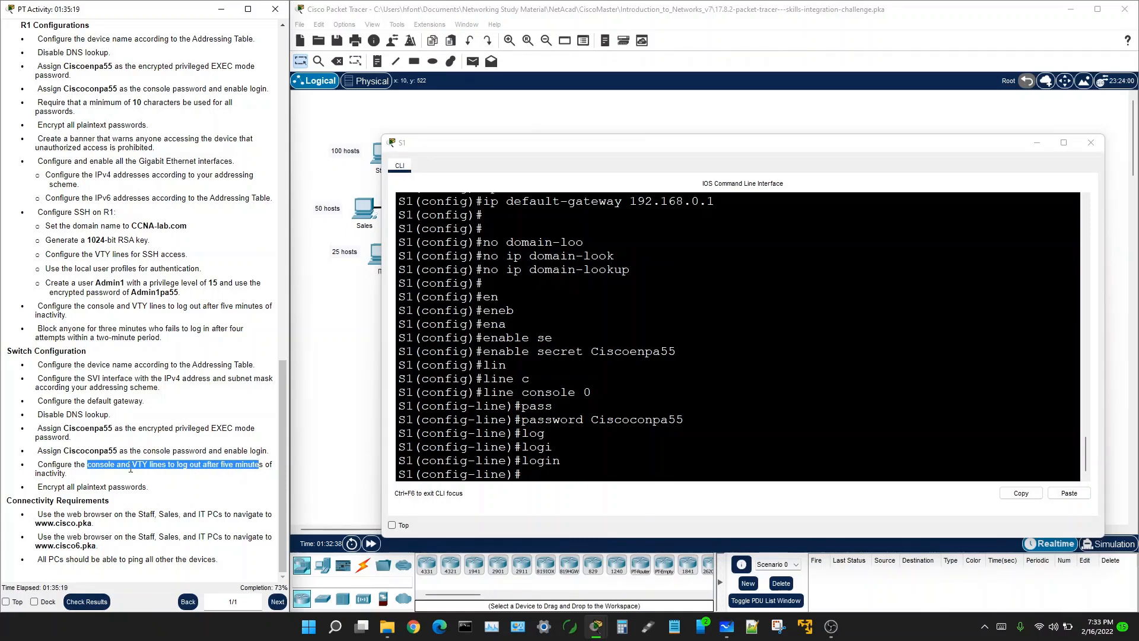
pyautogui.moveTo(40, 465); pyautogui.dragTo(264, 466)
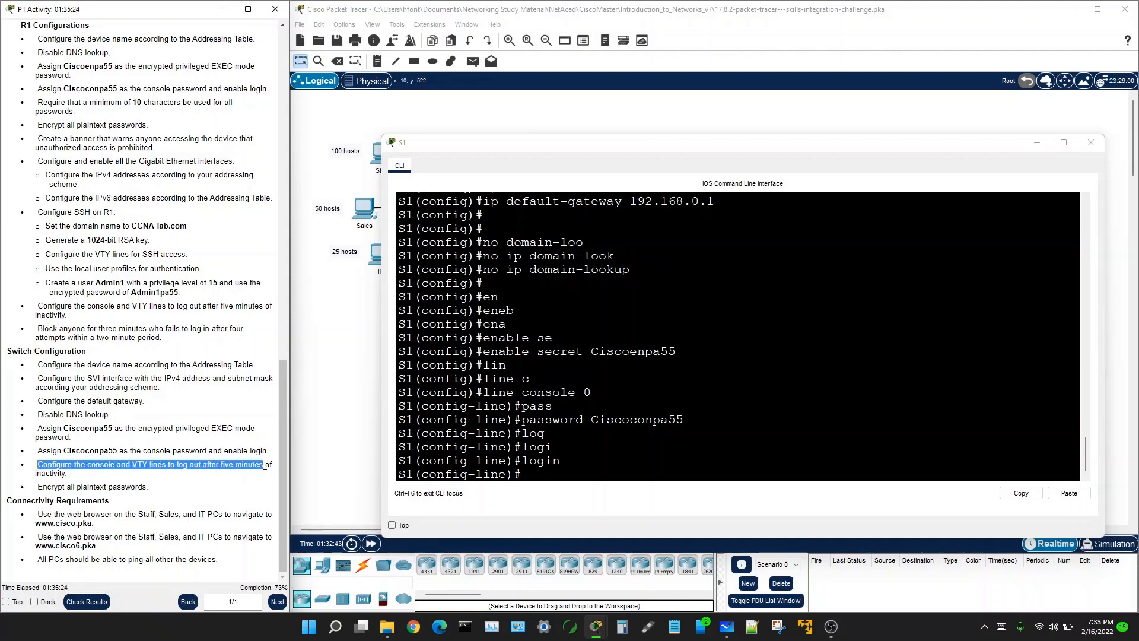
# Step: Apply exec-timeout 5 to S1's console line and exit it
pyautogui.click(532, 474)
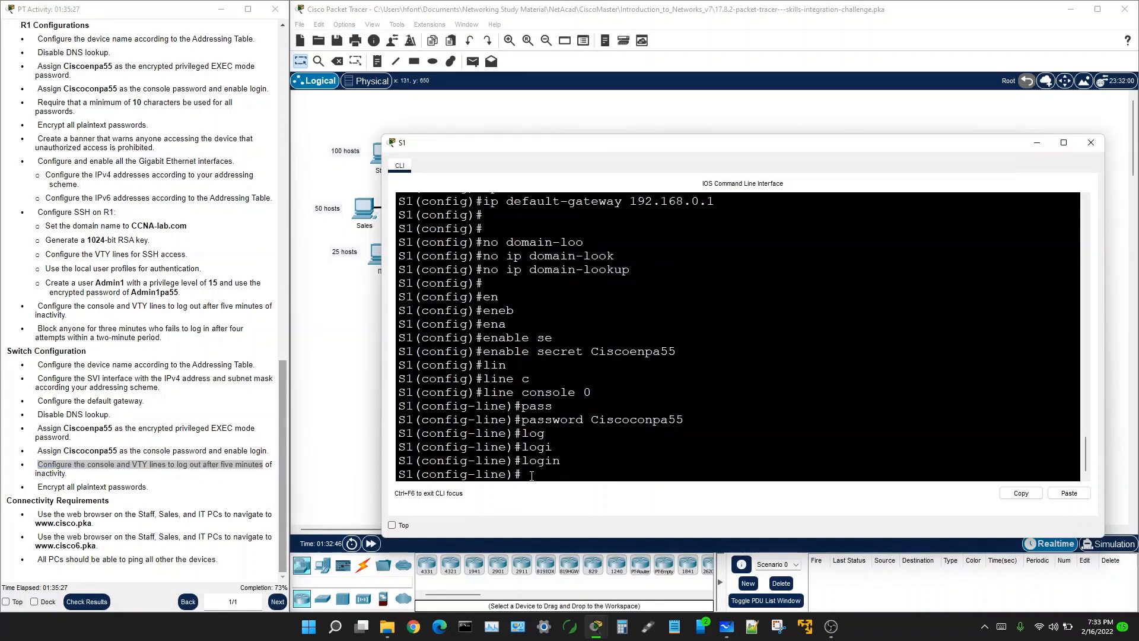
pyautogui.write('exe')
pyautogui.press('BackSpace')
pyautogui.write('c-t')
pyautogui.press('Tab')
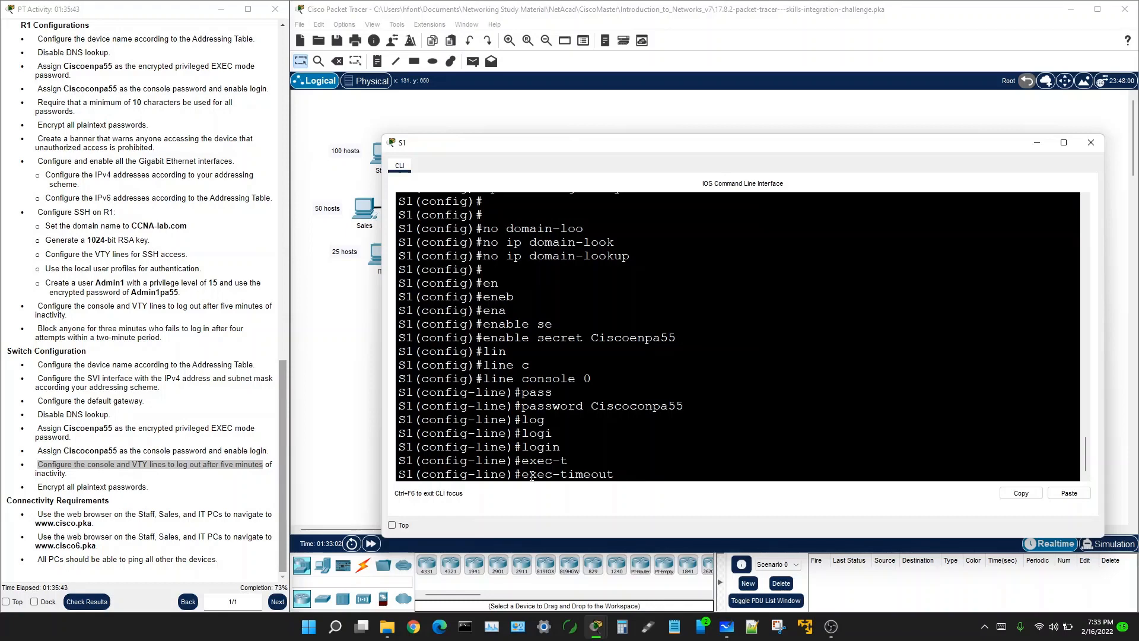
pyautogui.write('5')
pyautogui.press('Return')
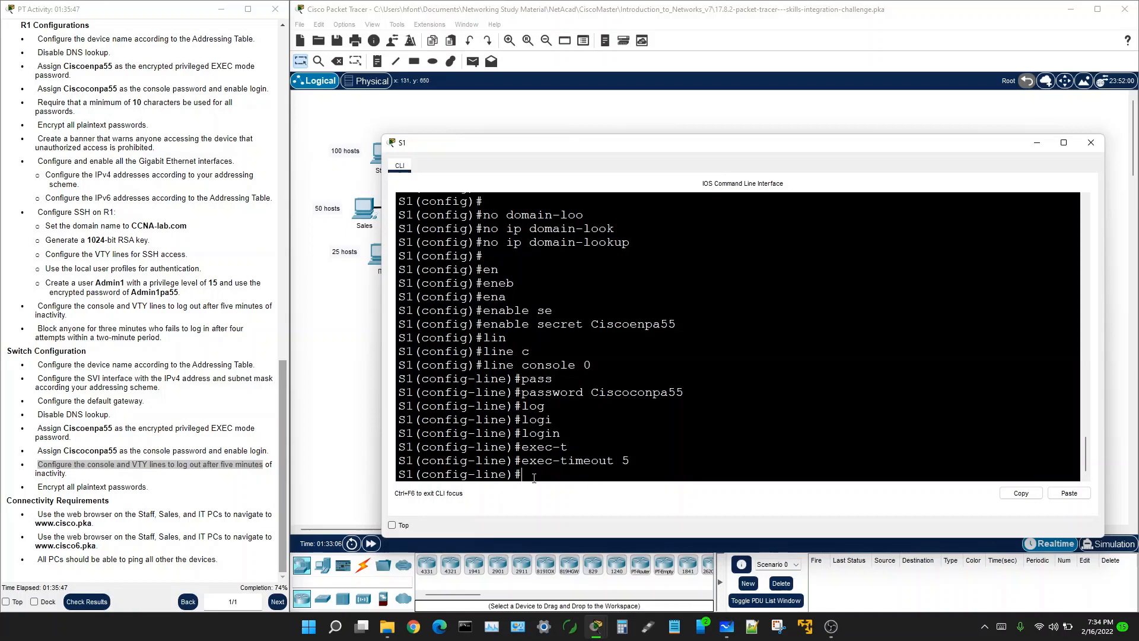
pyautogui.write('exit')
pyautogui.press('Return')
# Step: Apply exec-timeout 5 to S1's VTY lines 0 15
pyautogui.write('li')
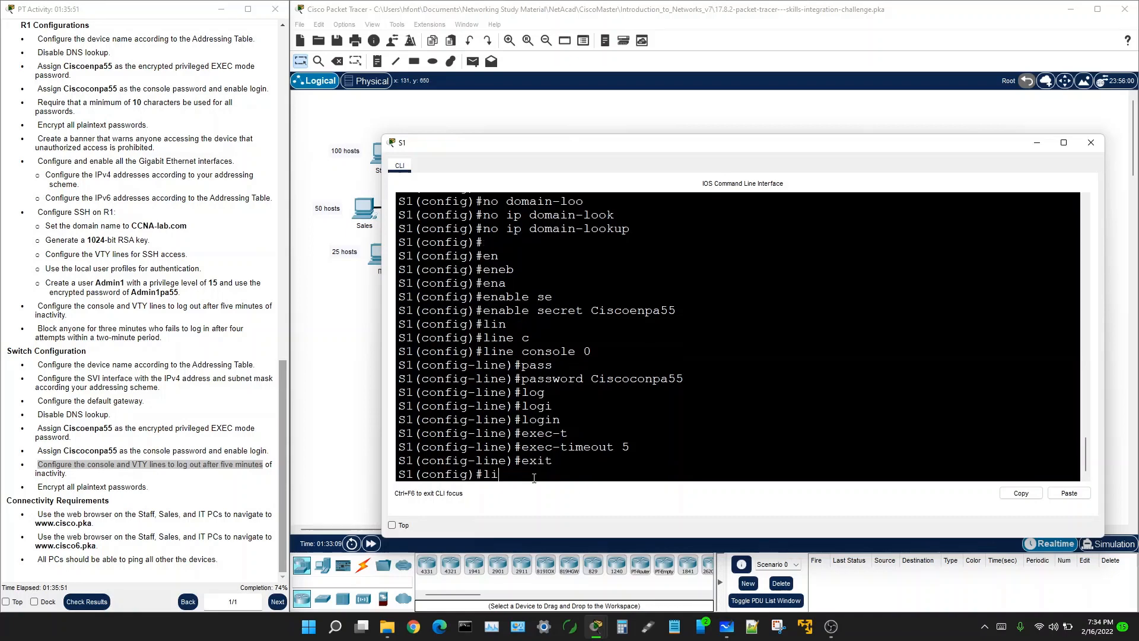
pyautogui.write('v')
pyautogui.press('BackSpace')
pyautogui.write('ne vty 0 15')
pyautogui.press('Return')
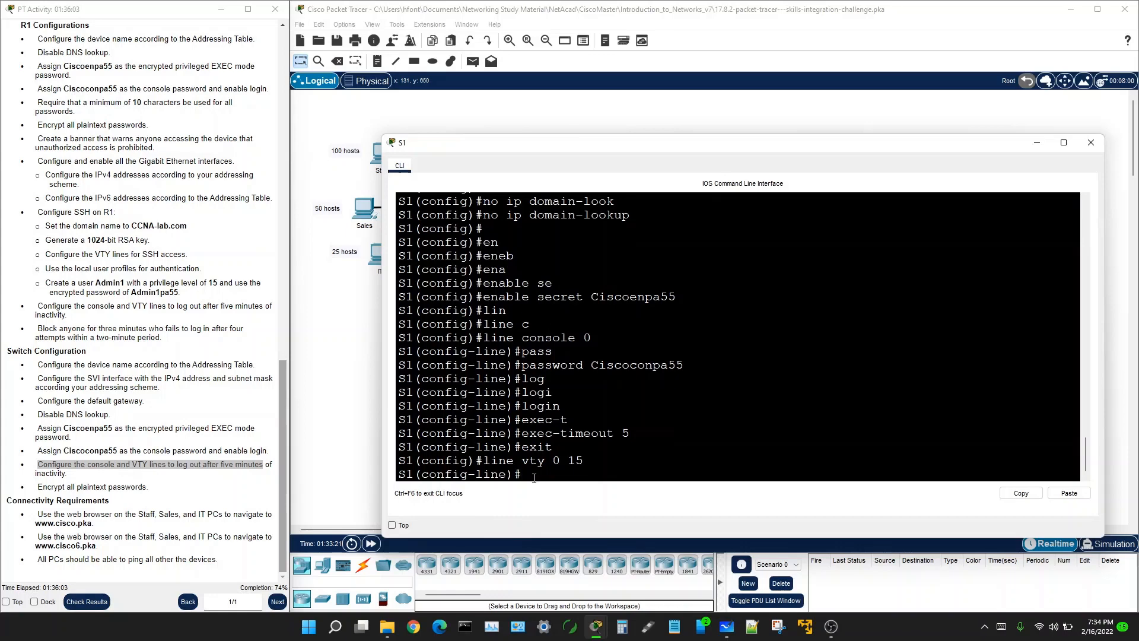
pyautogui.write('e')
pyautogui.press('BackSpace')
pyautogui.press('Up')
pyautogui.press('Up')
pyautogui.press('Up')
pyautogui.press('Return')
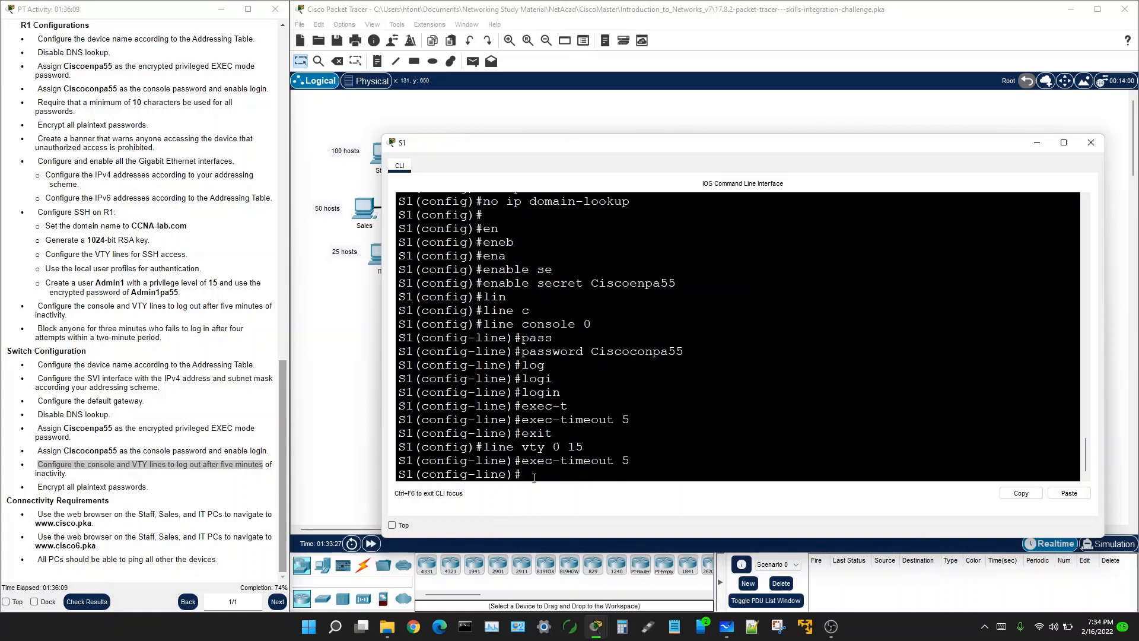
pyautogui.press('Return')
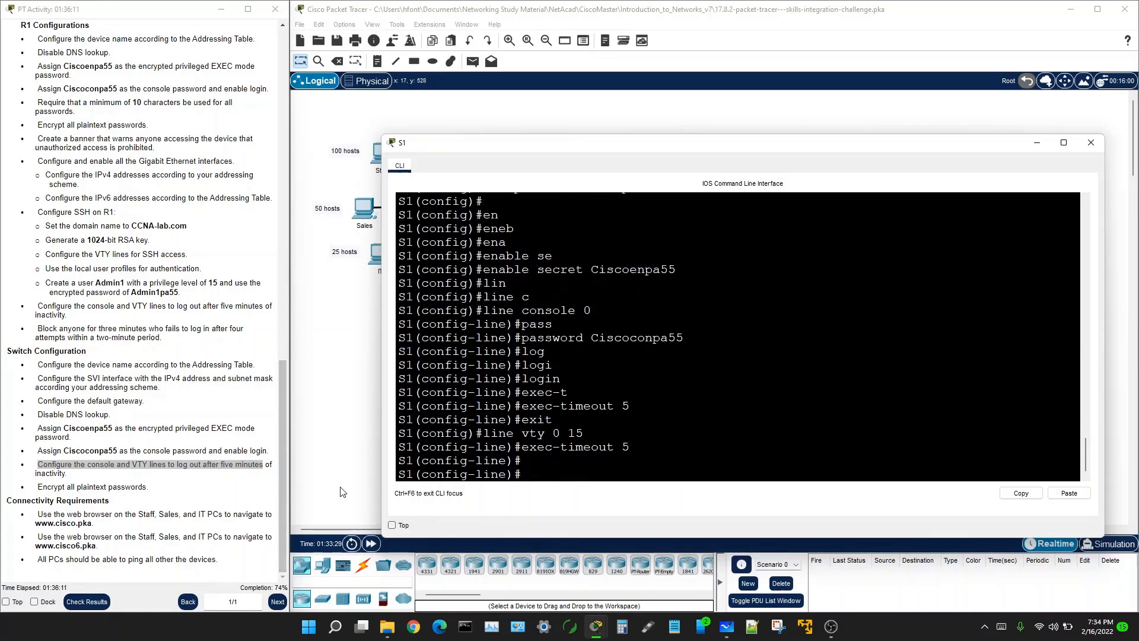
# Step: Exit VTY configuration and enter service password-encryption on S1
pyautogui.write('exit')
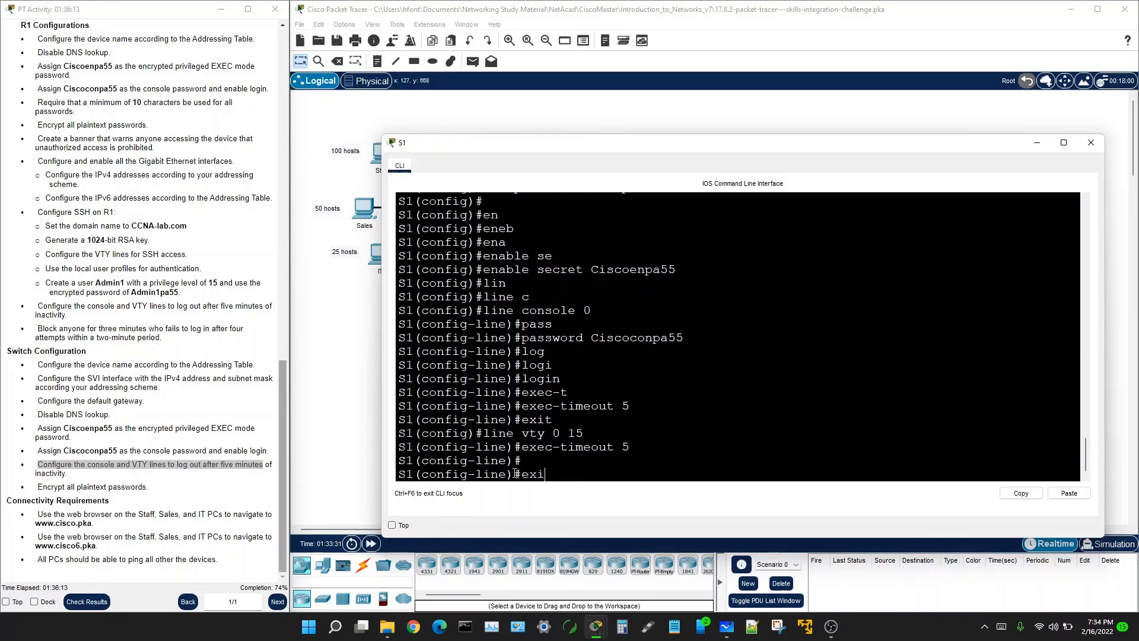
pyautogui.press('Return')
pyautogui.write('se')
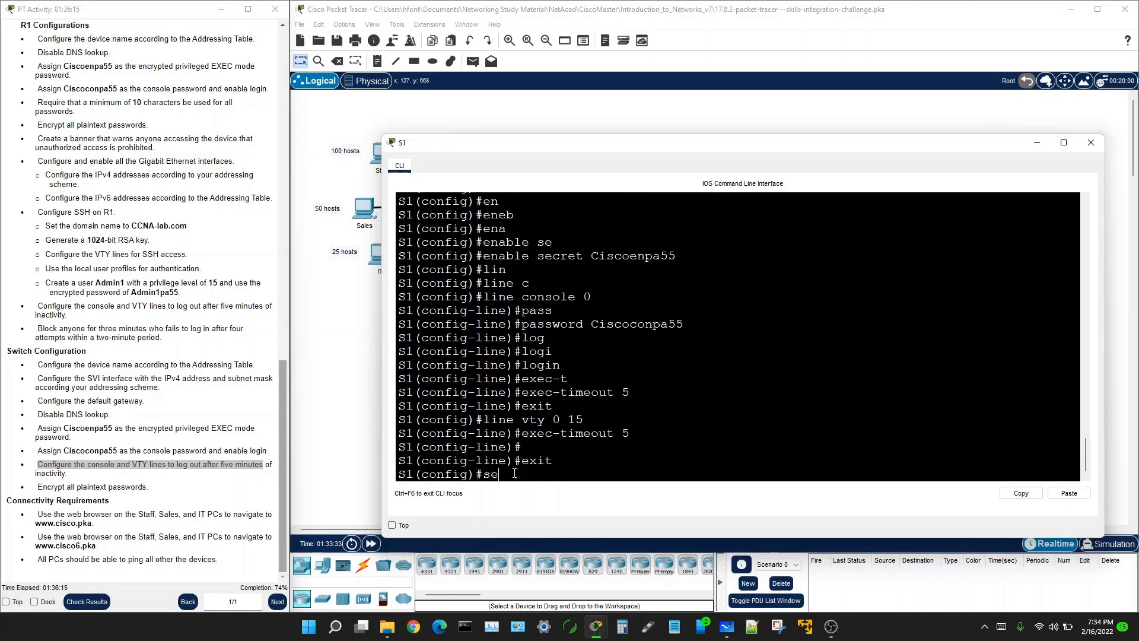
pyautogui.write('r')
pyautogui.press('Tab')
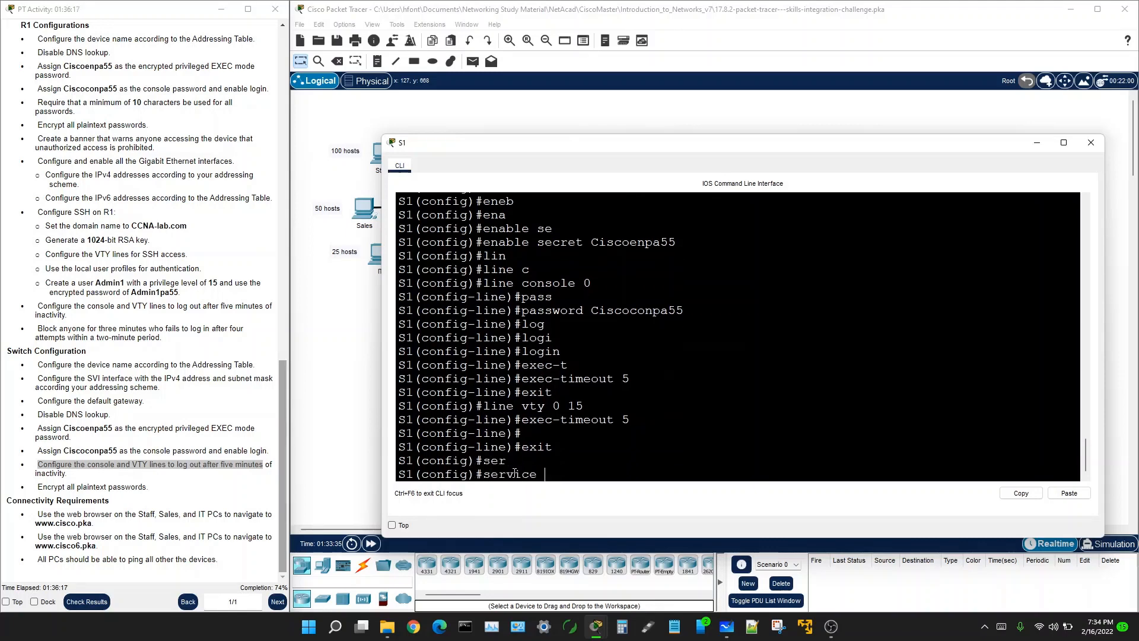
pyautogui.write('p')
pyautogui.press('Tab')
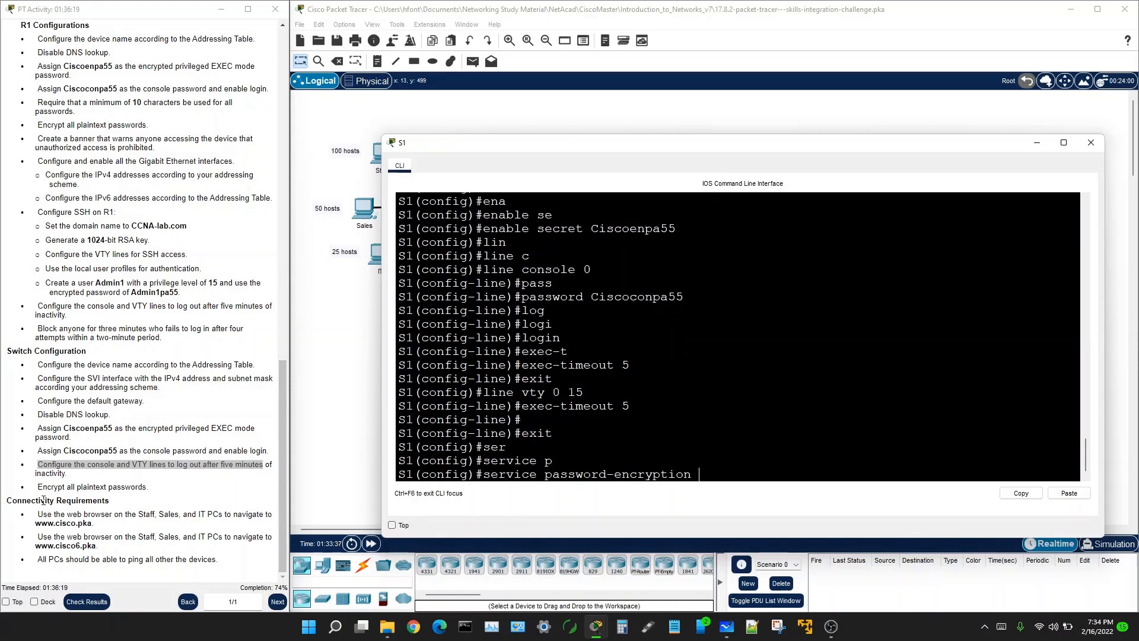
pyautogui.click(38, 487)
pyautogui.moveTo(39, 487); pyautogui.dragTo(148, 487)
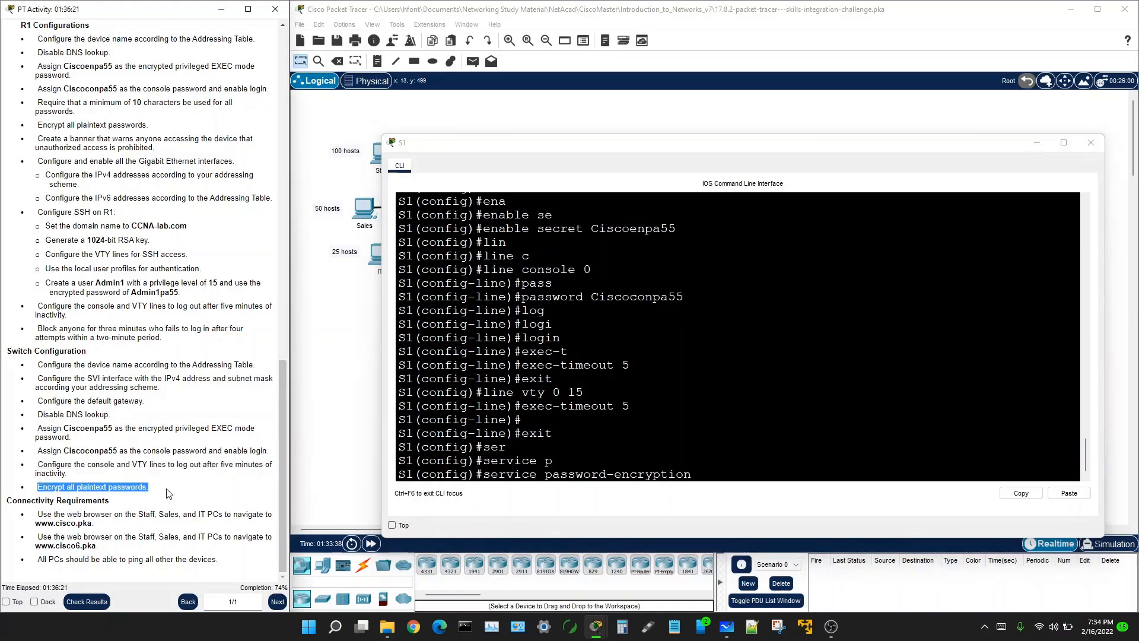
pyautogui.click(661, 478)
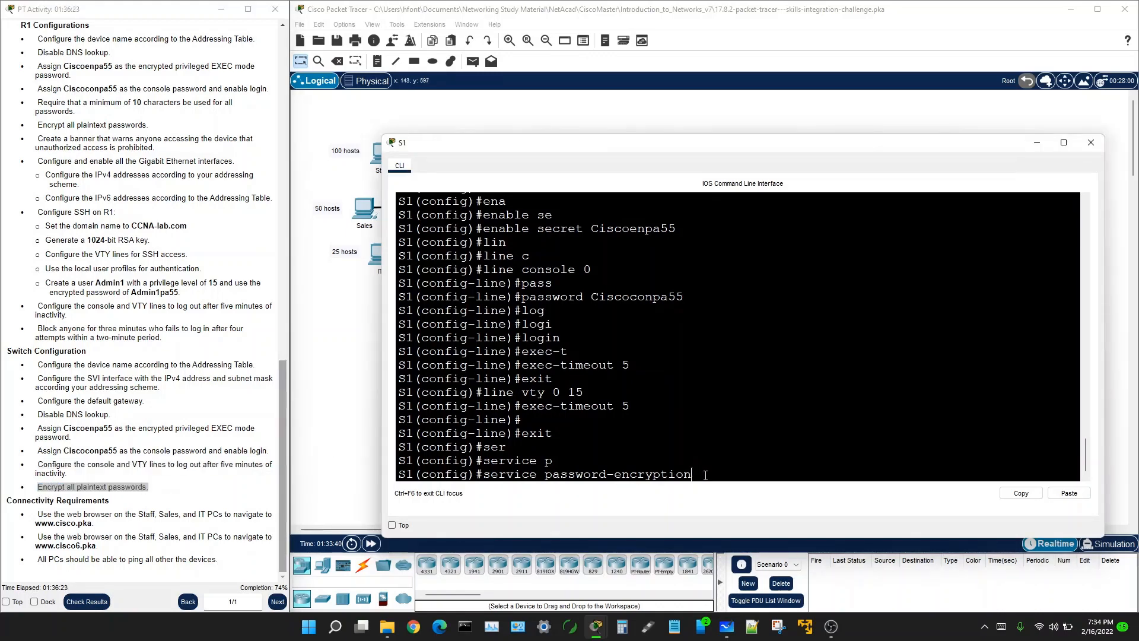
pyautogui.press('Return')
pyautogui.press('Return')
pyautogui.press('Return')
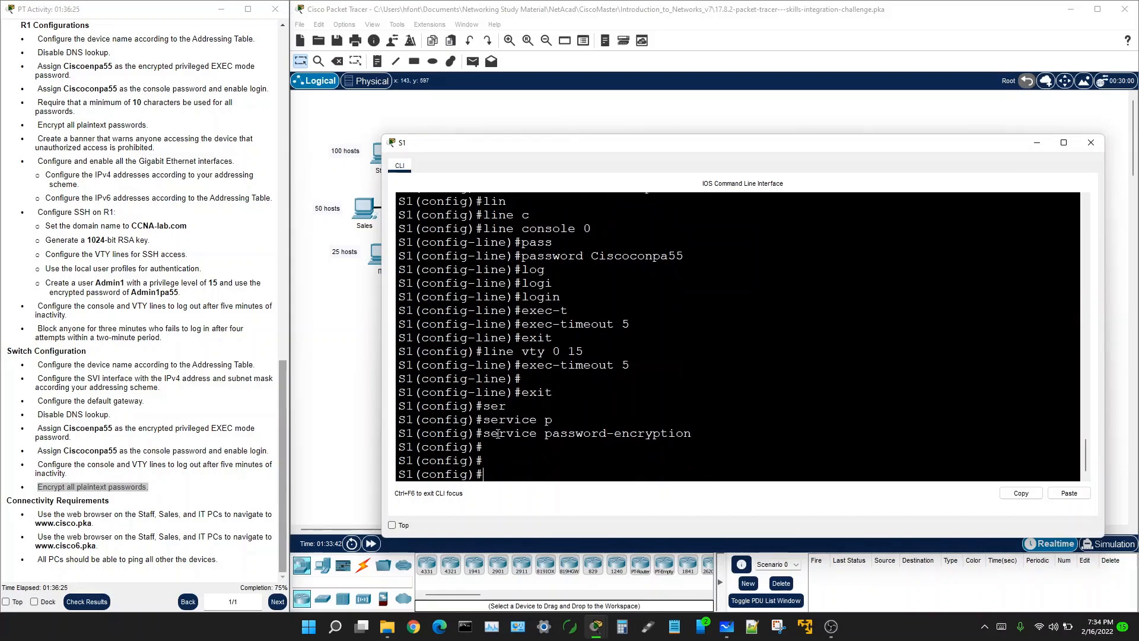
pyautogui.click(93, 500)
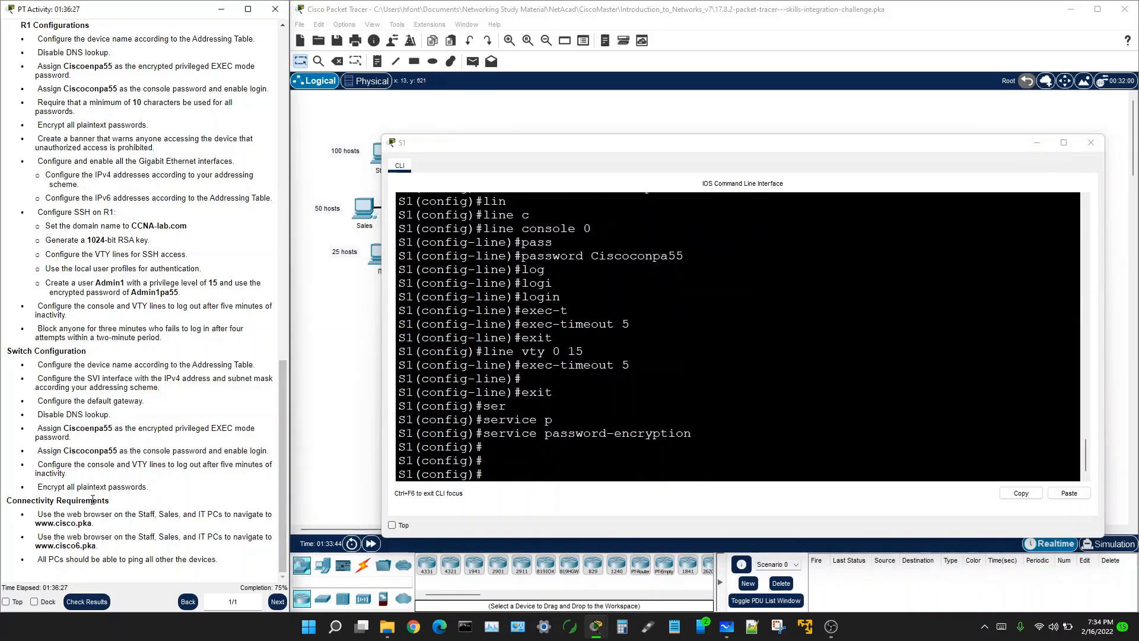
pyautogui.scroll(3, 92, 500)
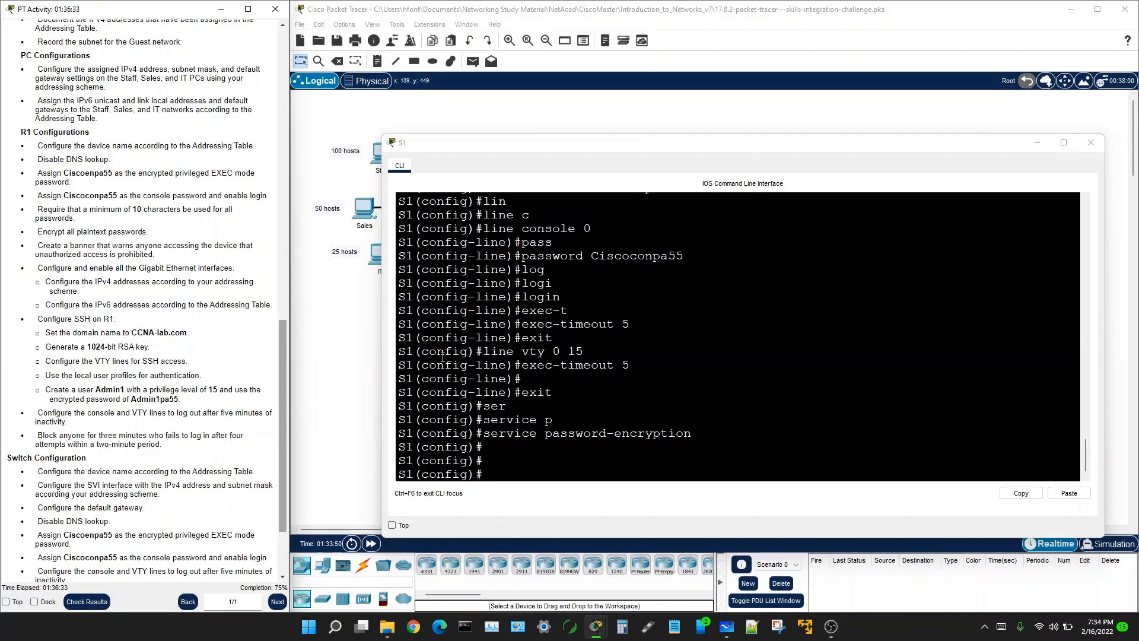
# Step: Open an empty Notepad document and move it beside S1's CLI
pyautogui.click(342, 331)
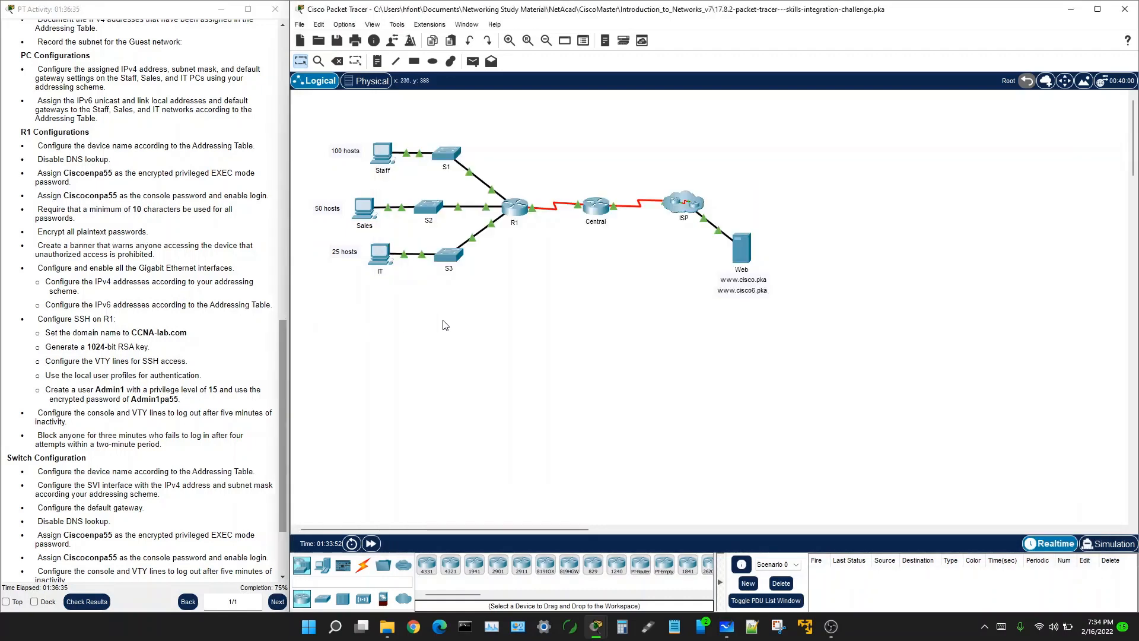
pyautogui.click(449, 159)
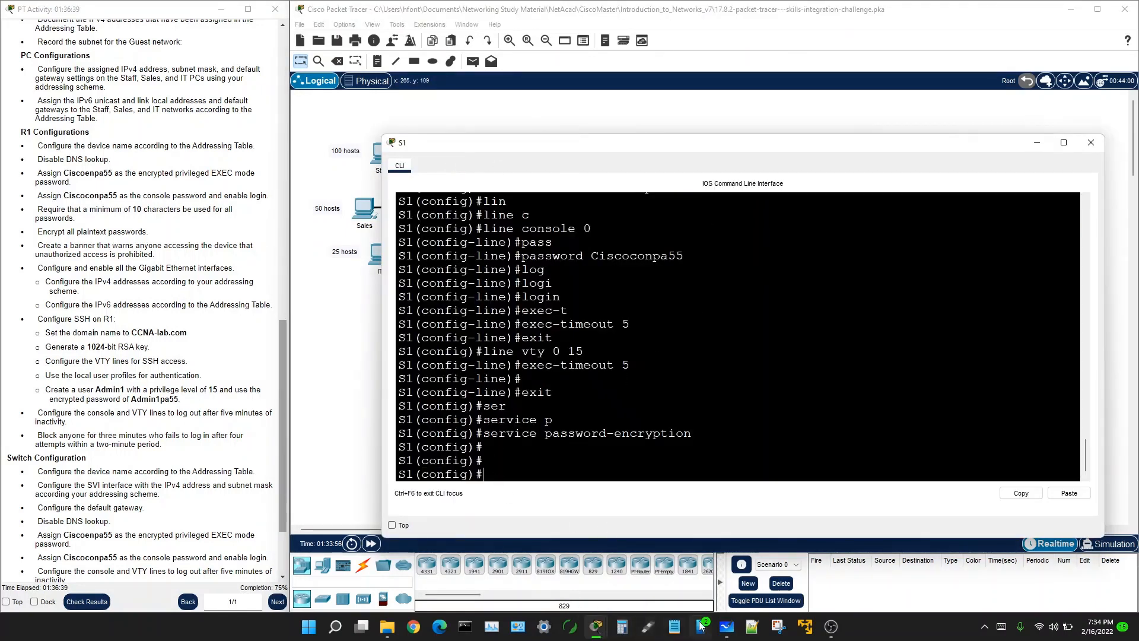
pyautogui.click(673, 629)
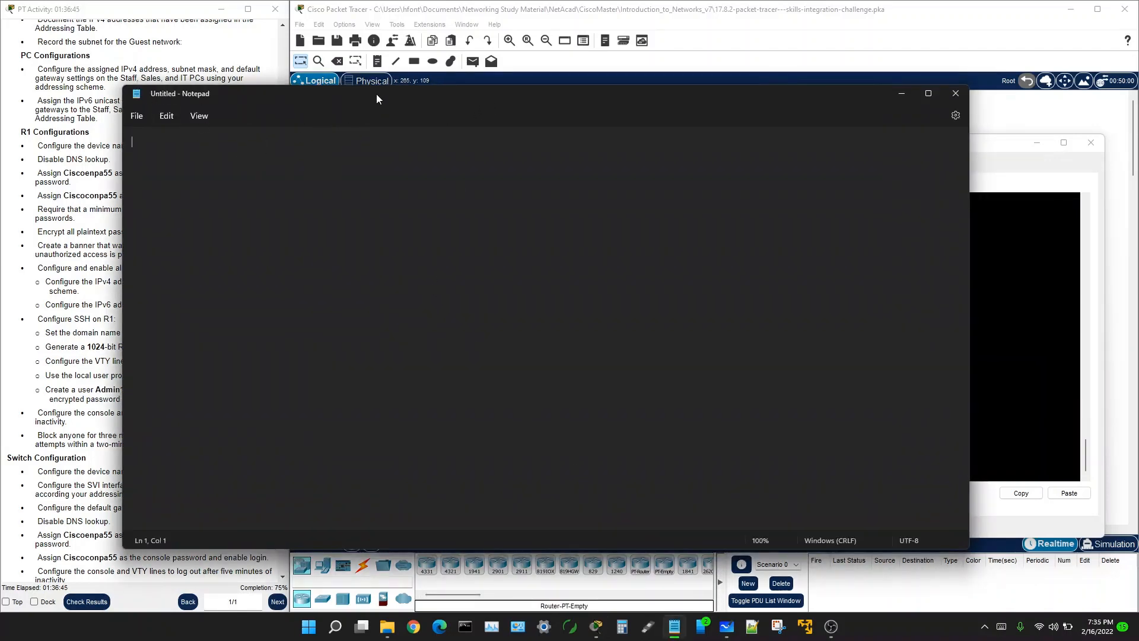
pyautogui.moveTo(376, 93); pyautogui.dragTo(635, 82)
# Step: Reopen S1's CLI and exit to the privileged EXEC prompt
pyautogui.click(352, 336)
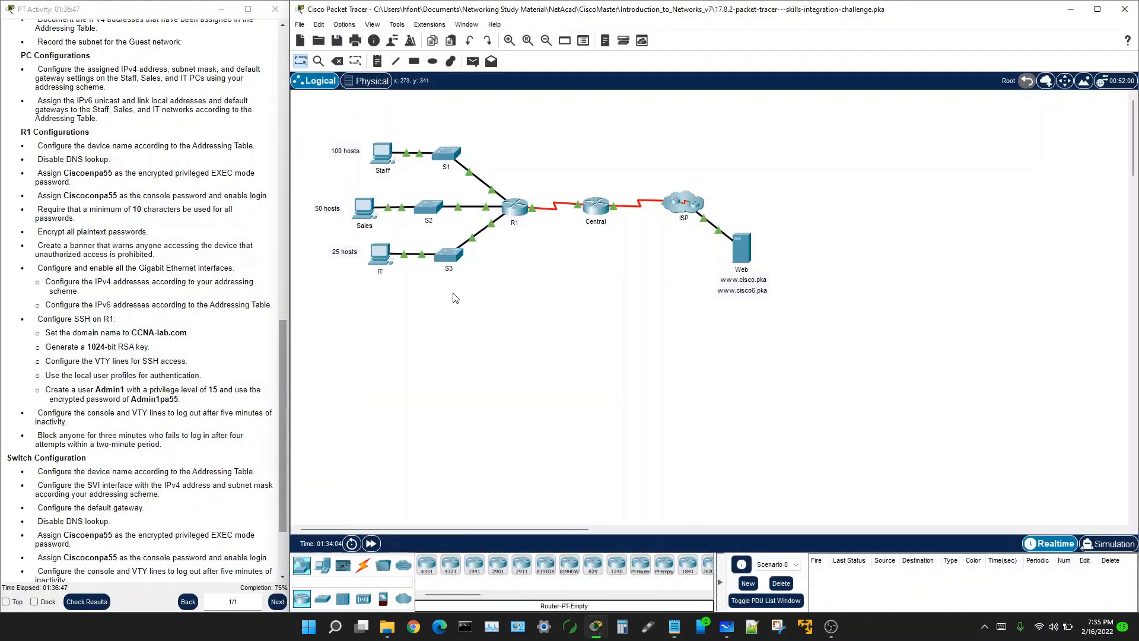
pyautogui.click(449, 154)
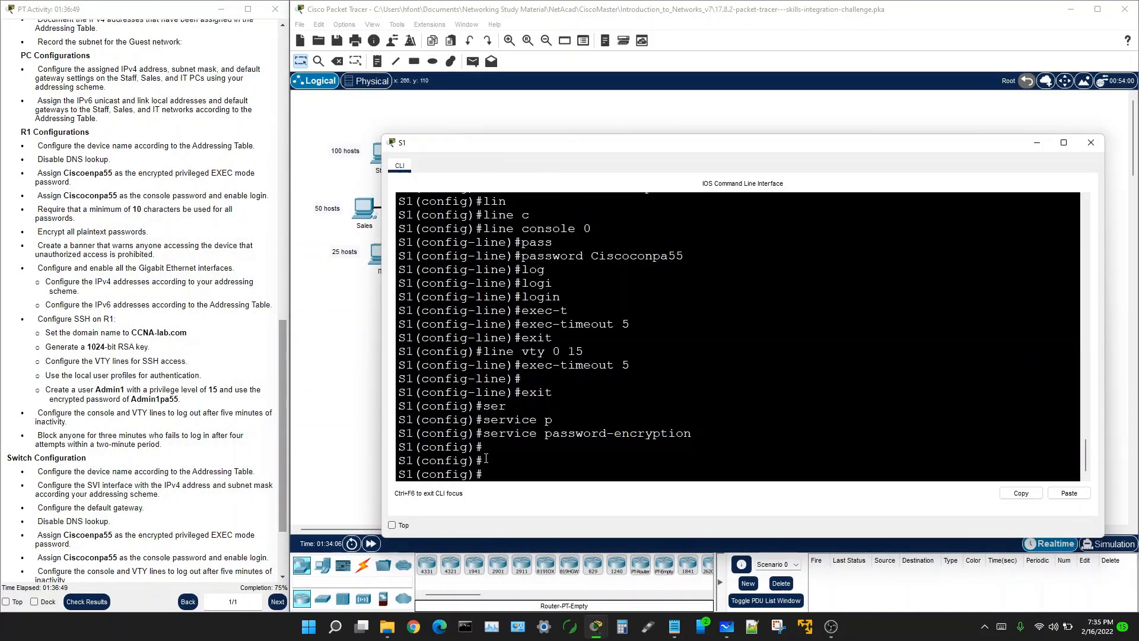
pyautogui.write('exit')
pyautogui.press('Return')
pyautogui.press('Return')
pyautogui.press('Return')
pyautogui.press('Return')
pyautogui.press('Return')
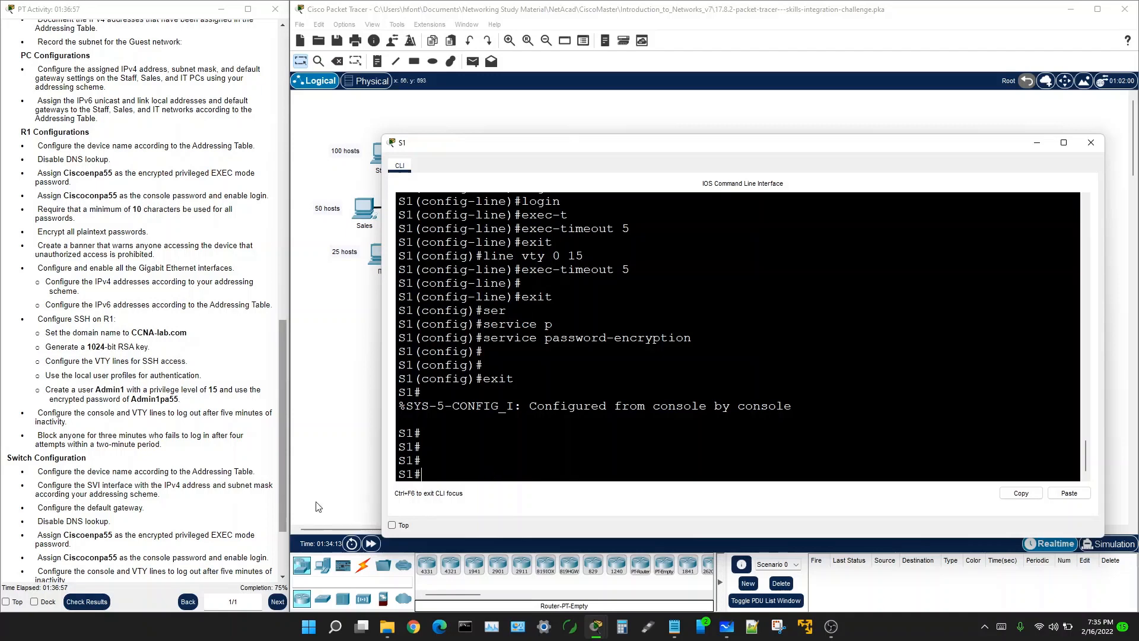
pyautogui.scroll(-3, 155, 509)
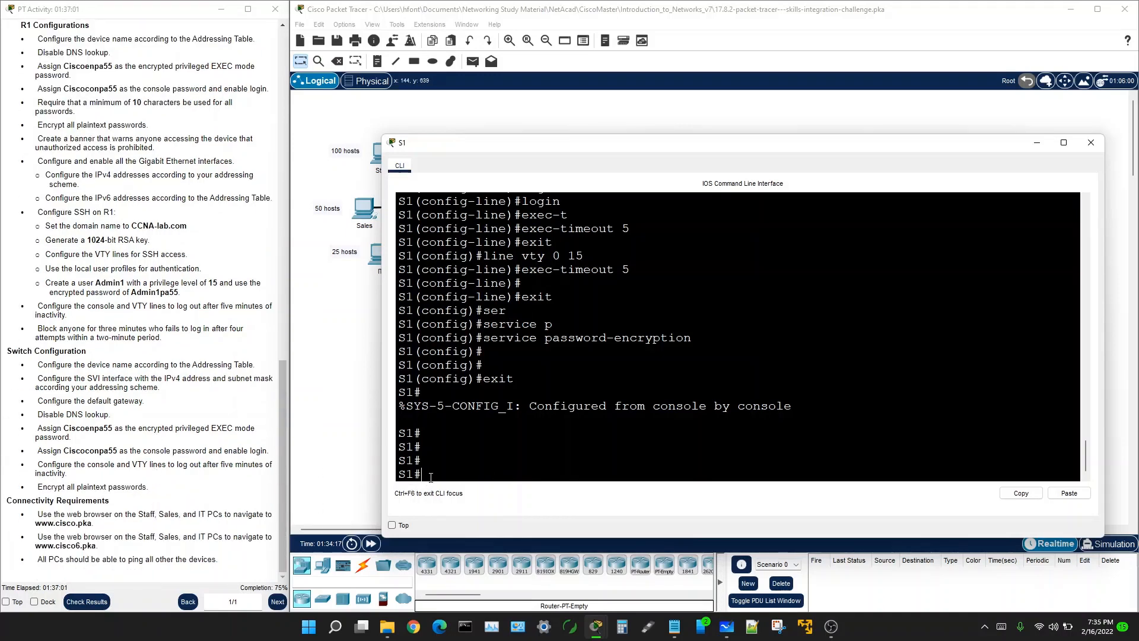
# Step: Run 'show running-config' on S1 and page through the full listing
pyautogui.write('show runn')
pyautogui.press('Return')
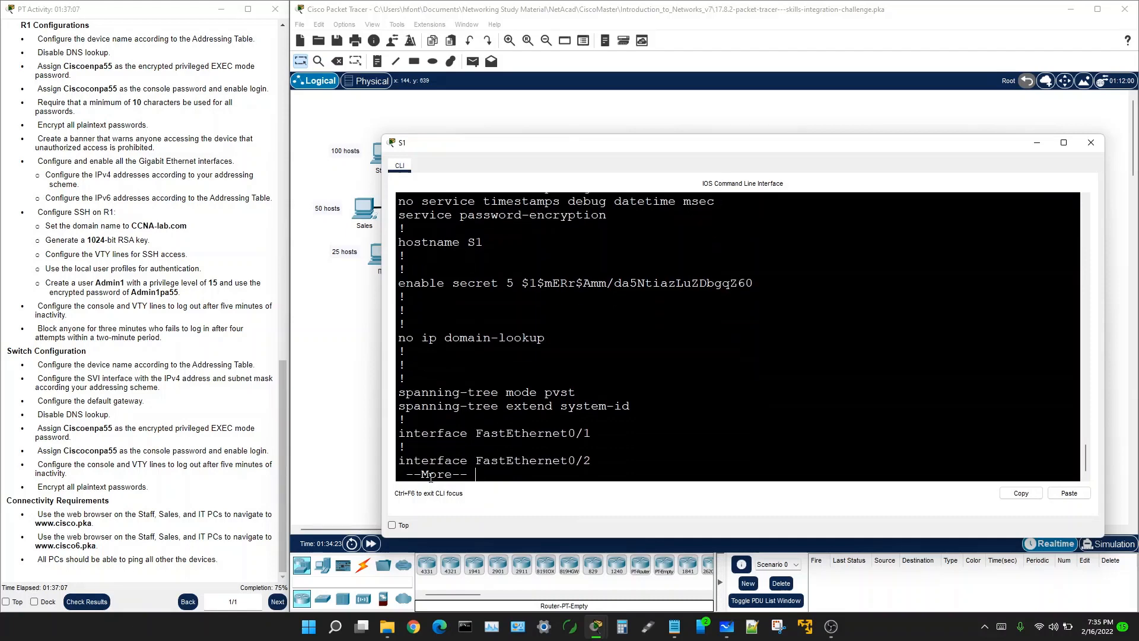
pyautogui.press('Return')
pyautogui.press('Return')
pyautogui.press('Return')
pyautogui.press('Return')
pyautogui.press('Return')
pyautogui.press('Return')
pyautogui.press('Return')
pyautogui.press('Return')
pyautogui.press('Return')
pyautogui.press('Return')
pyautogui.press('Return')
pyautogui.press('Return')
pyautogui.press('Return')
pyautogui.press('Return')
pyautogui.press('Return')
pyautogui.press('Return')
pyautogui.press('Return')
pyautogui.press('Return')
pyautogui.press('Return')
pyautogui.press('Return')
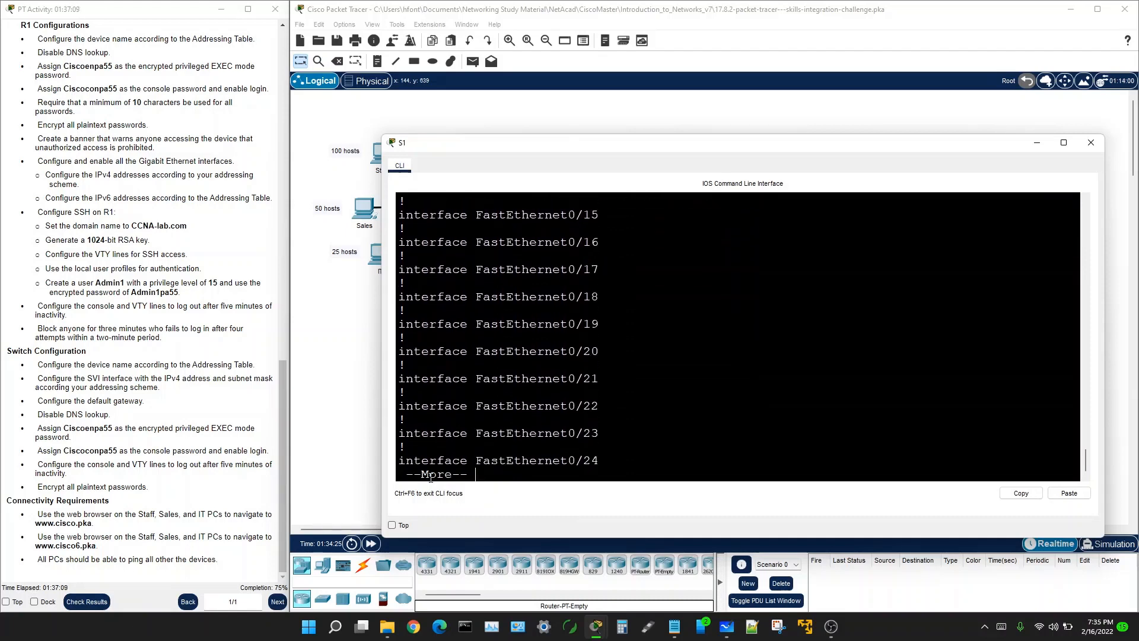
pyautogui.press('Return')
pyautogui.press('Return')
pyautogui.press('Return')
pyautogui.press('Return')
pyautogui.press('Return')
pyautogui.press('Return')
pyautogui.press('Return')
pyautogui.press('Return')
pyautogui.press('Return')
pyautogui.press('Return')
pyautogui.press('Return')
pyautogui.press('Return')
pyautogui.press('Return')
pyautogui.press('Return')
pyautogui.press('Return')
pyautogui.press('Return')
pyautogui.press('Return')
pyautogui.press('Return')
pyautogui.press('Return')
pyautogui.press('Return')
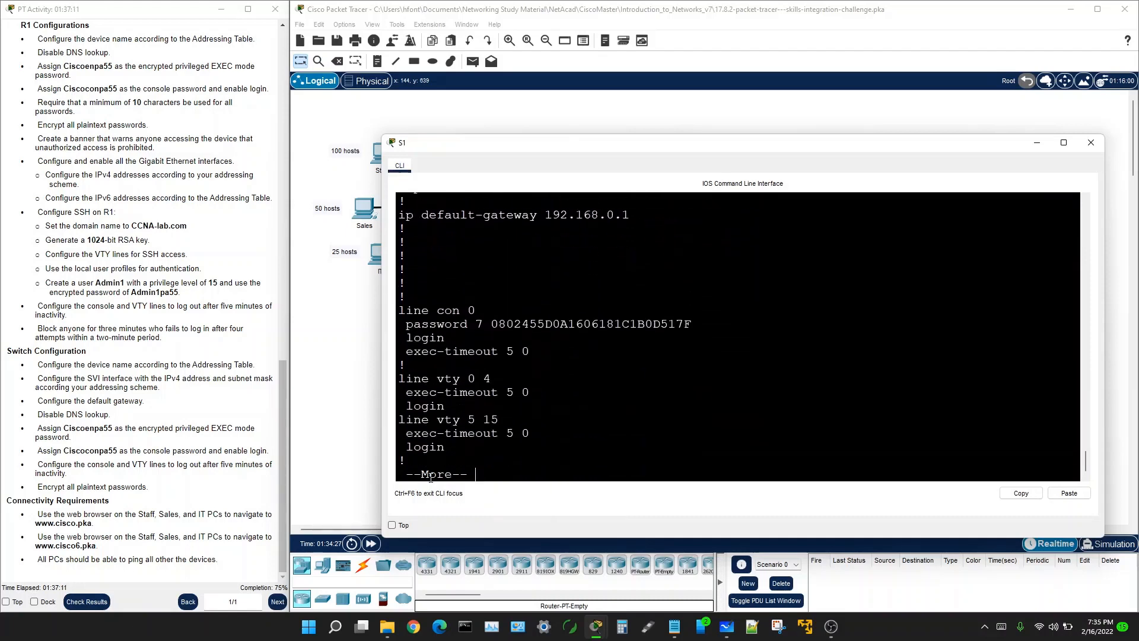
pyautogui.press('Return')
pyautogui.press('Return')
pyautogui.press('Return')
pyautogui.press('Return')
pyautogui.press('Return')
pyautogui.press('Return')
pyautogui.press('Return')
pyautogui.press('Return')
pyautogui.scroll(20, 430, 478)
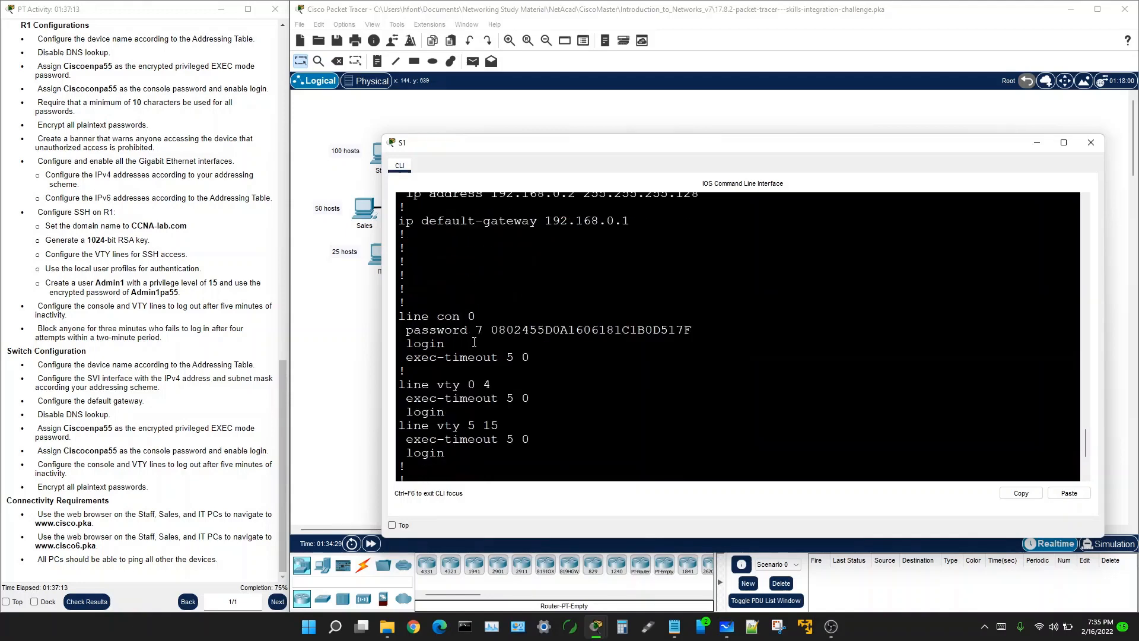
pyautogui.scroll(5, 474, 342)
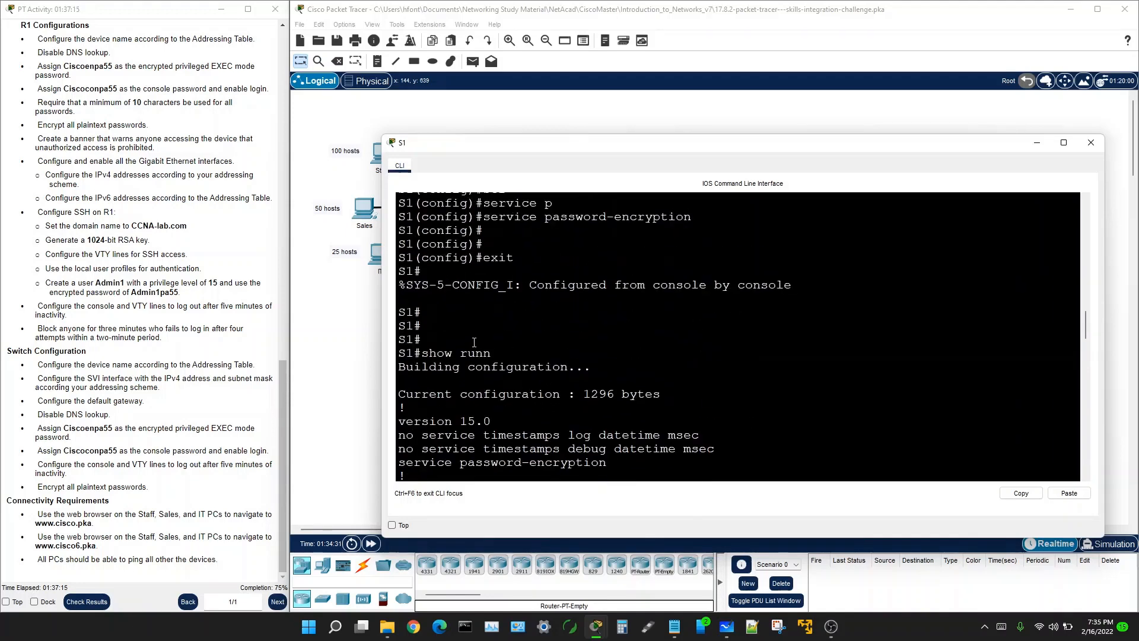
pyautogui.scroll(-3, 524, 354)
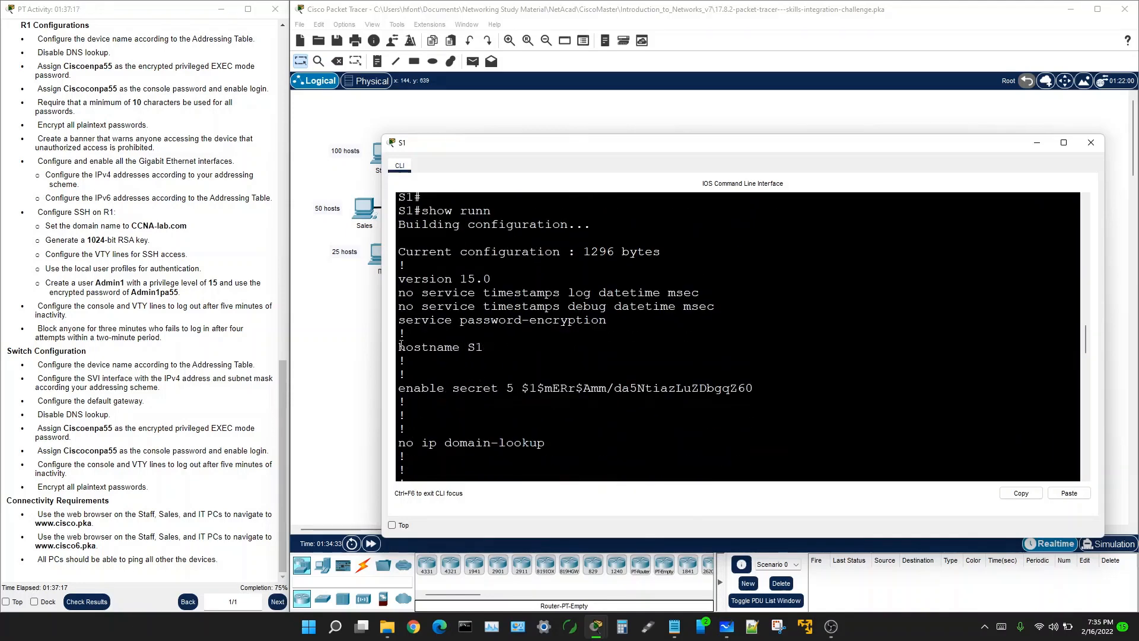
# Step: Select the configuration from 'hostname S1' through 'end' and copy it
pyautogui.moveTo(401, 345); pyautogui.dragTo(445, 519)
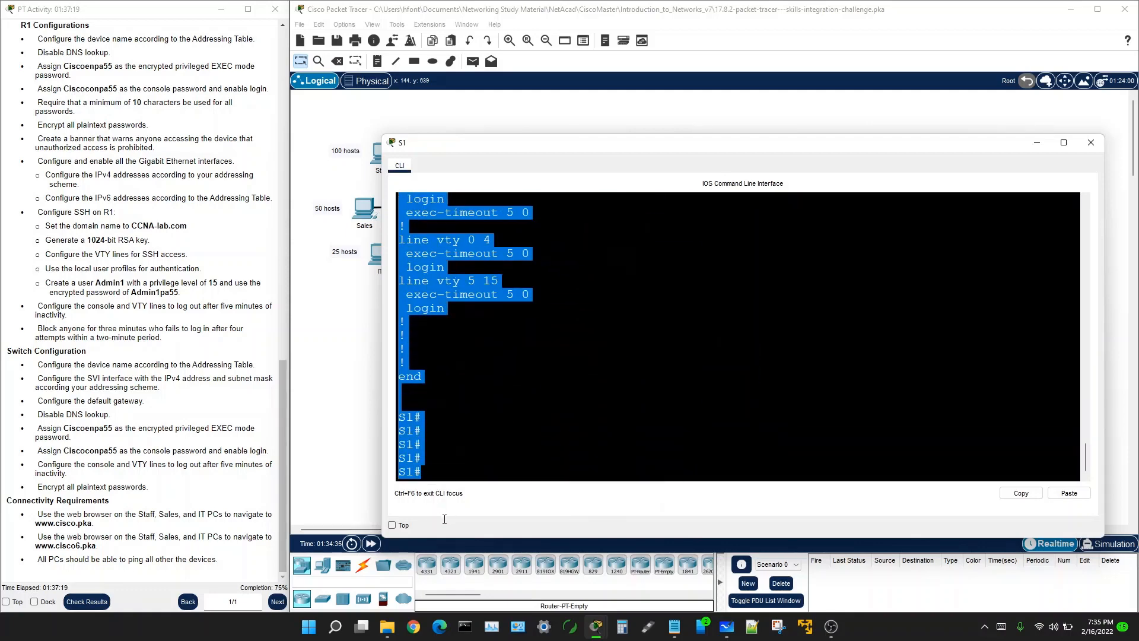
pyautogui.moveTo(446, 470); pyautogui.dragTo(430, 384)
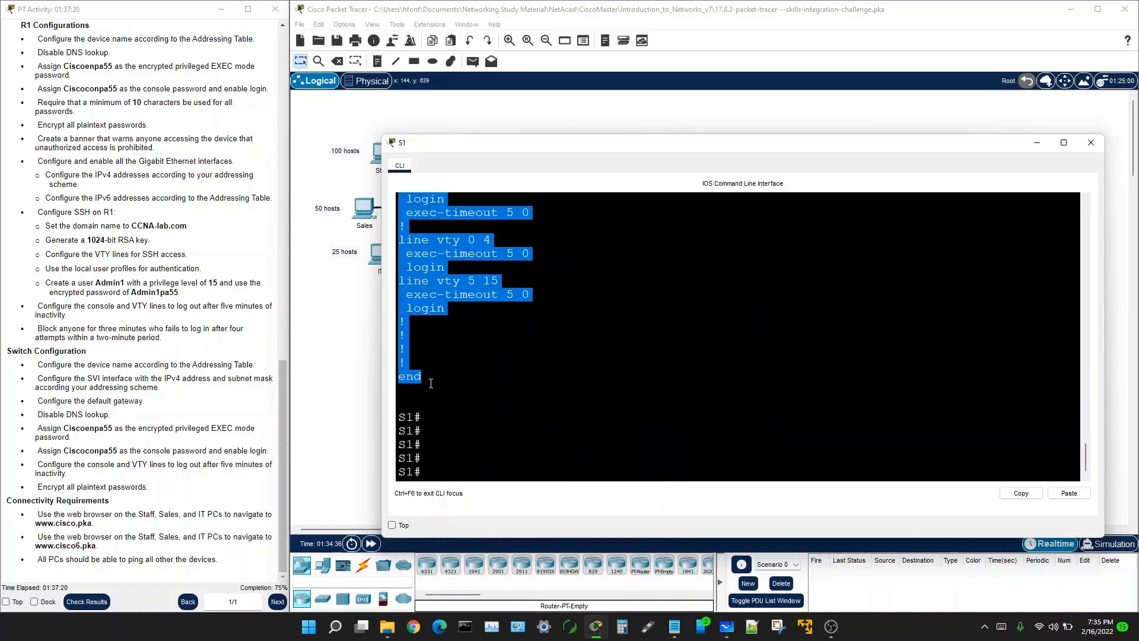
pyautogui.rightClick(424, 281)
pyautogui.click(444, 289)
# Step: Paste the copied configuration into Notepad and change 'hostname S1' to 'hostname S2'
pyautogui.click(675, 627)
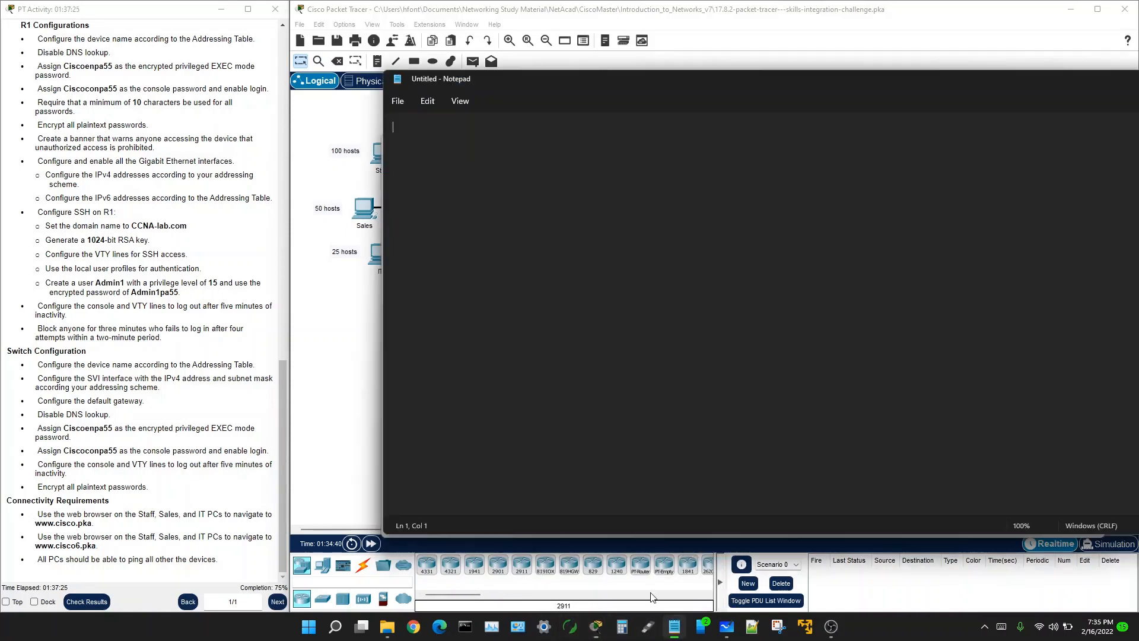
pyautogui.rightClick(398, 134)
pyautogui.click(436, 217)
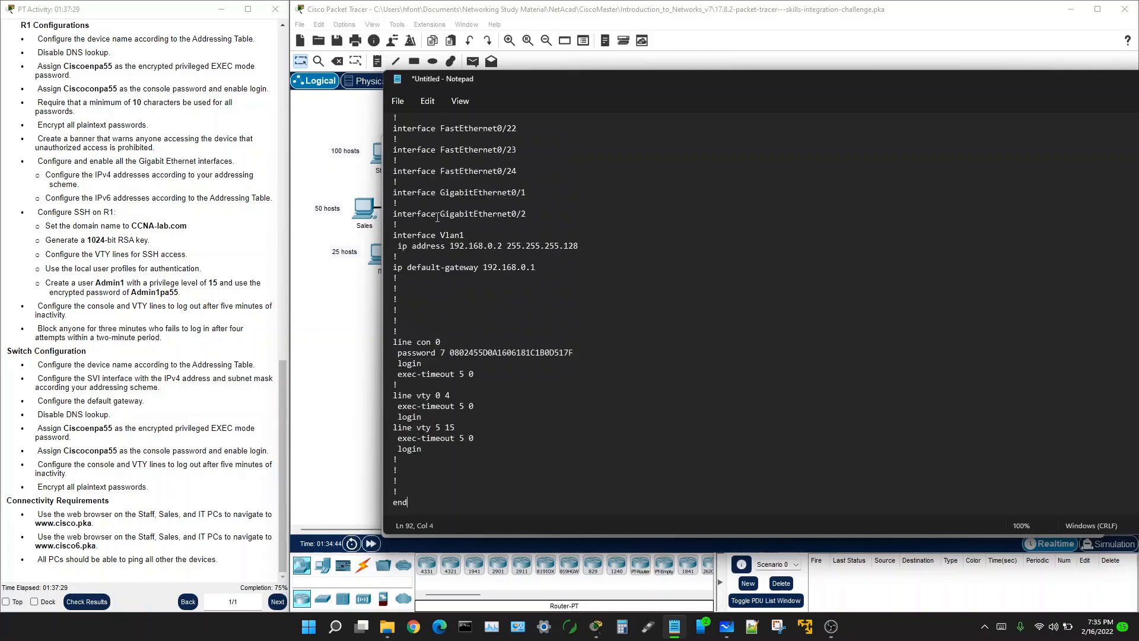
pyautogui.scroll(14, 443, 470)
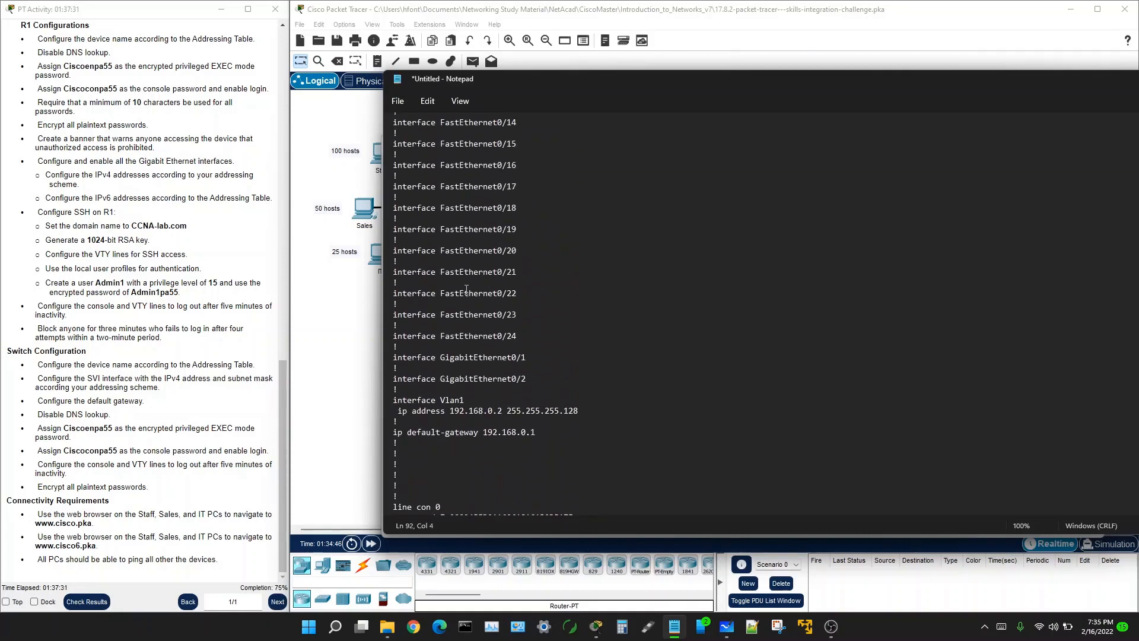
pyautogui.scroll(4, 466, 290)
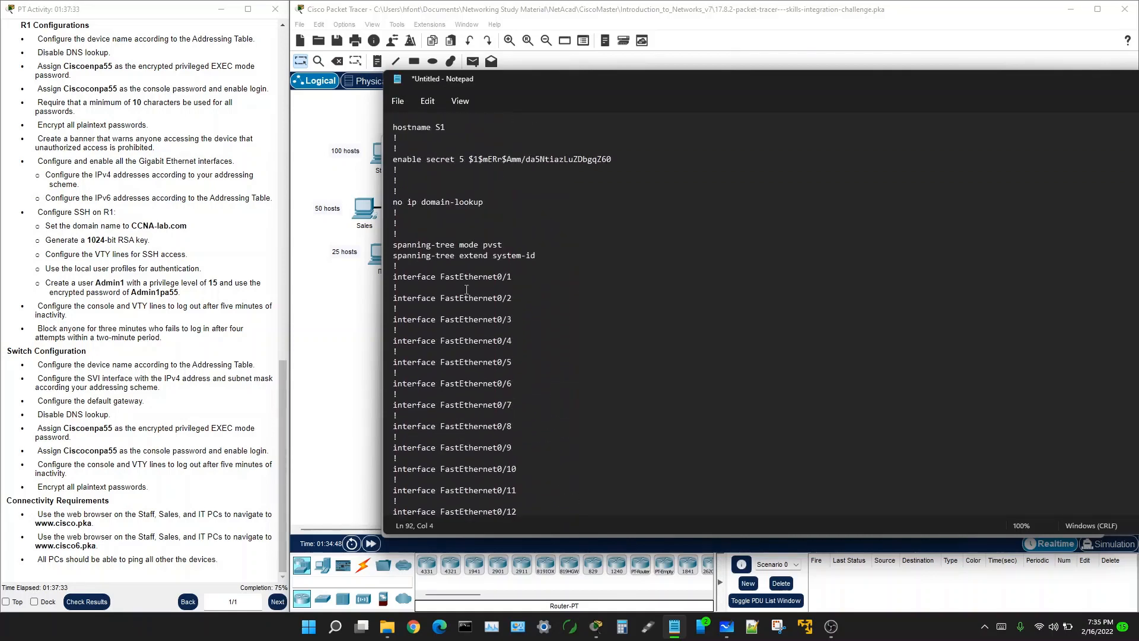
pyautogui.click(452, 127)
pyautogui.press('BackSpace')
pyautogui.write('2')
# Step: Start a new line '! no shu' beneath the Vlan1 ip address line
pyautogui.scroll(-1, 528, 229)
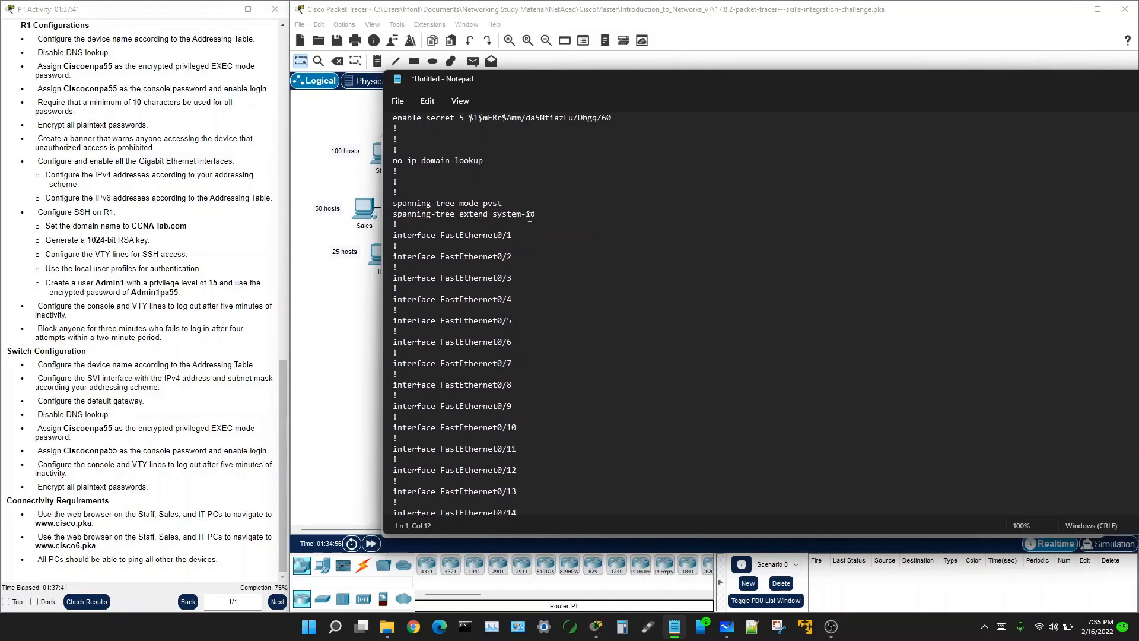
pyautogui.scroll(-1, 496, 211)
pyautogui.scroll(-9, 496, 212)
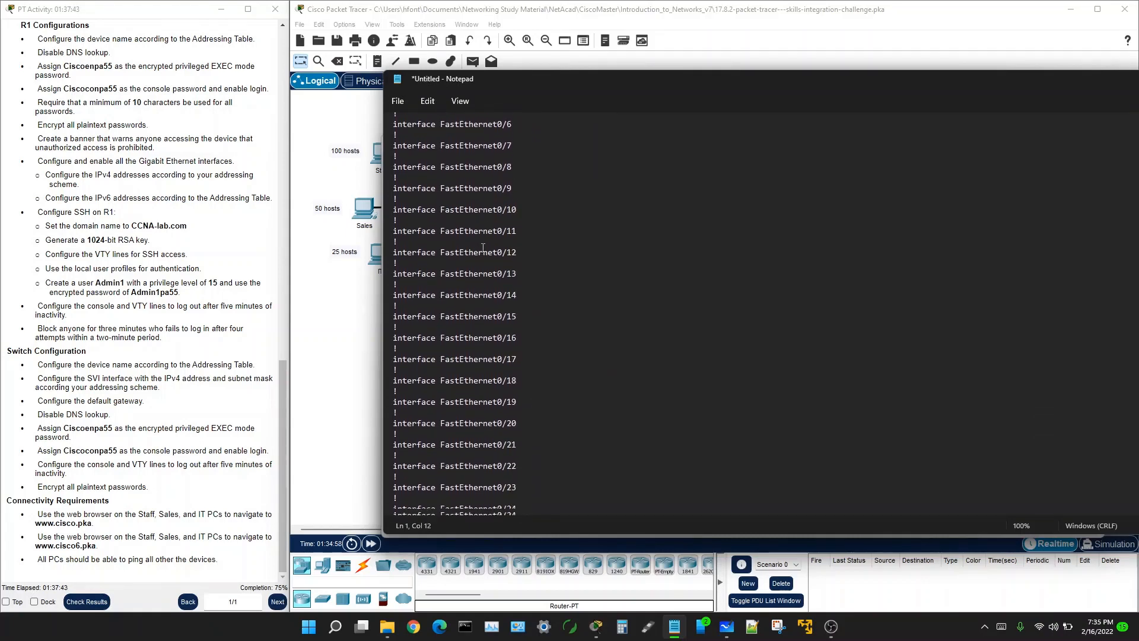
pyautogui.scroll(-6, 481, 274)
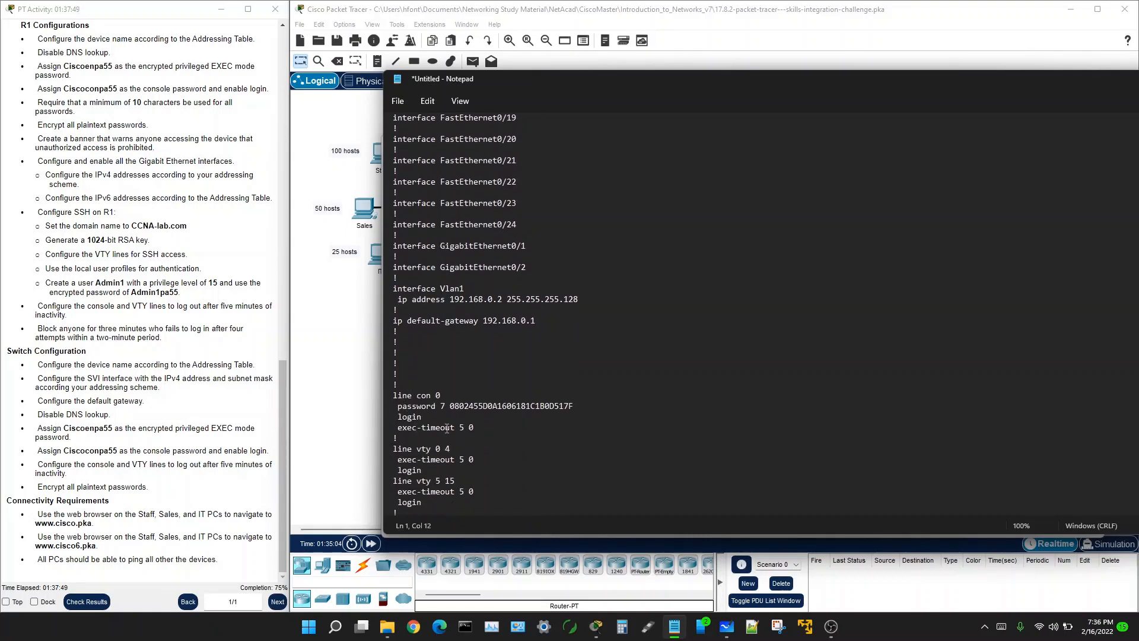
pyautogui.scroll(-1, 447, 428)
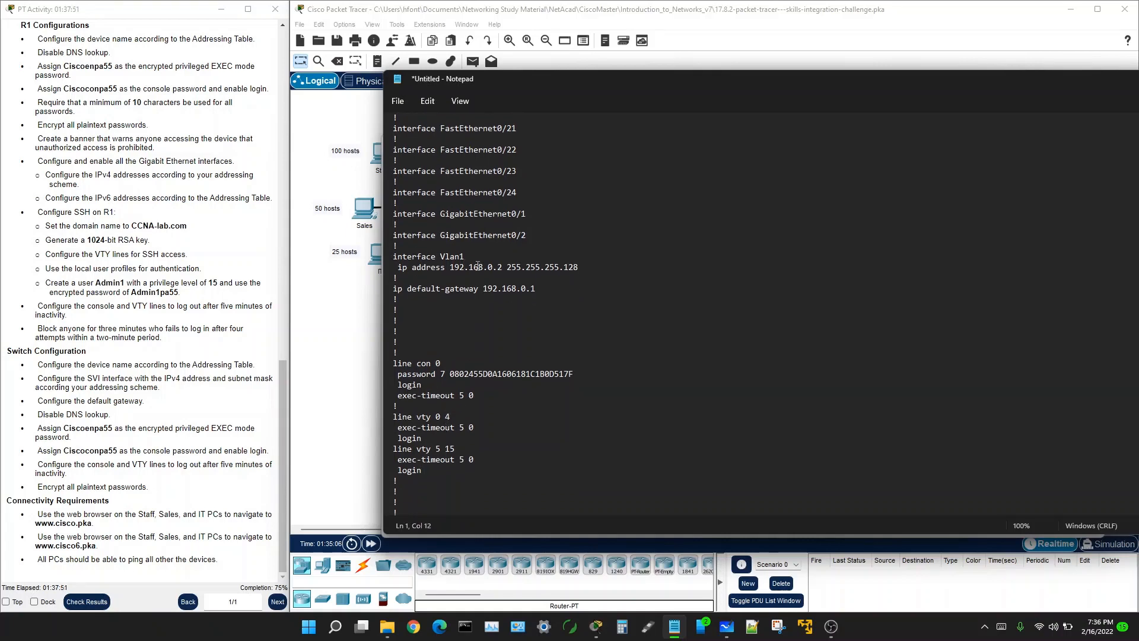
pyautogui.click(580, 267)
pyautogui.press('Return')
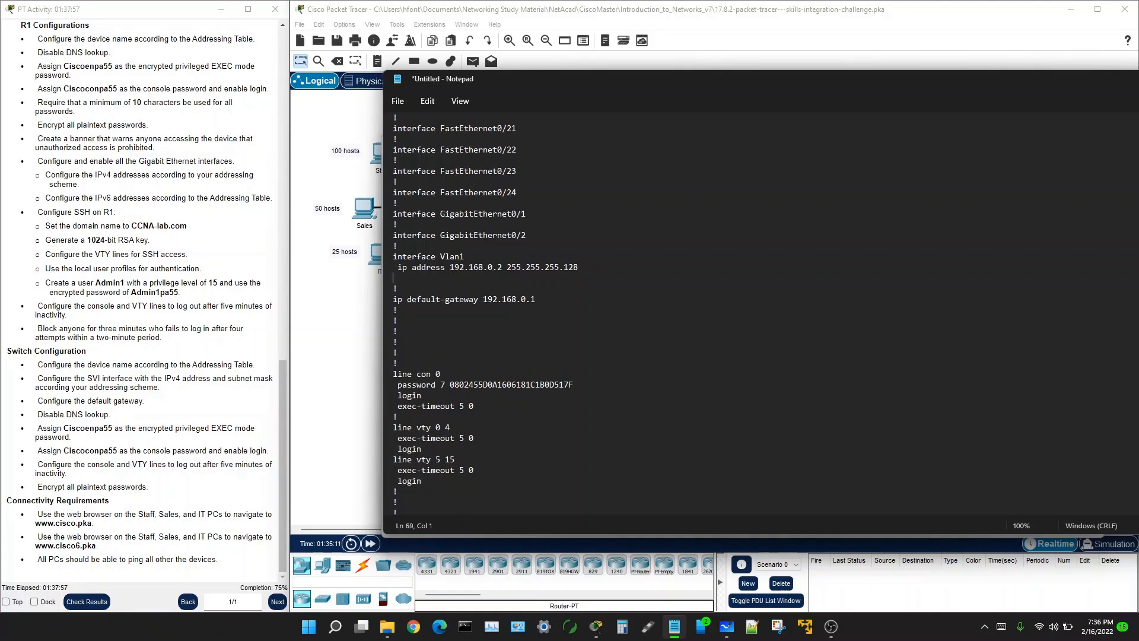
pyautogui.write('! no shu')
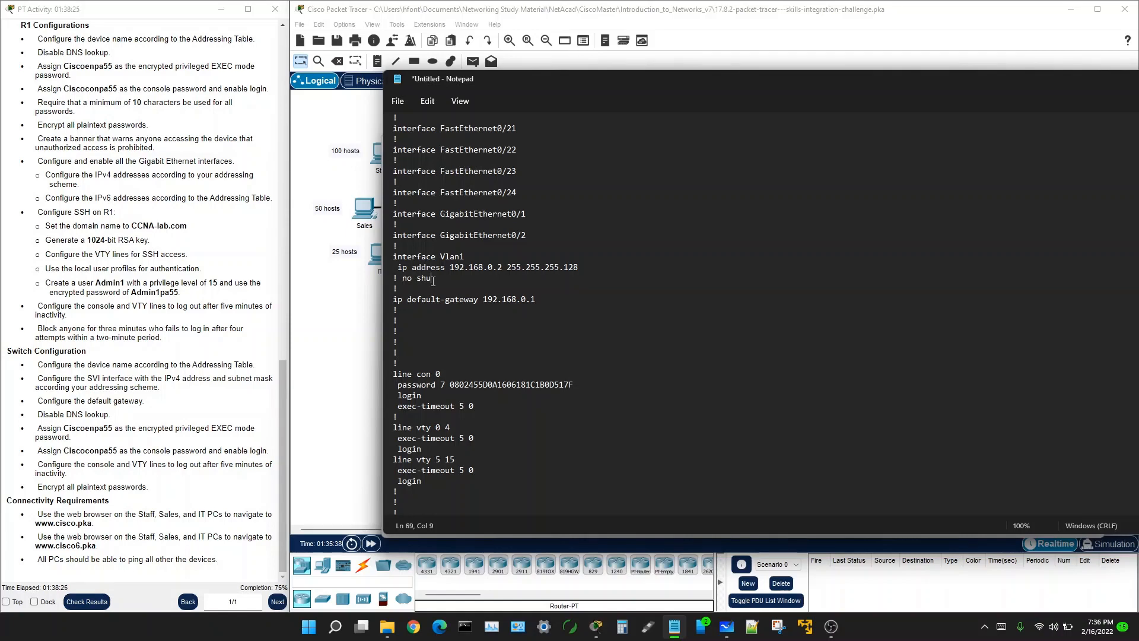
# Step: Add an '! exit' line below '! no shu', review the script, and bring the Whiteboard subnetting notes on screen
pyautogui.press('Return')
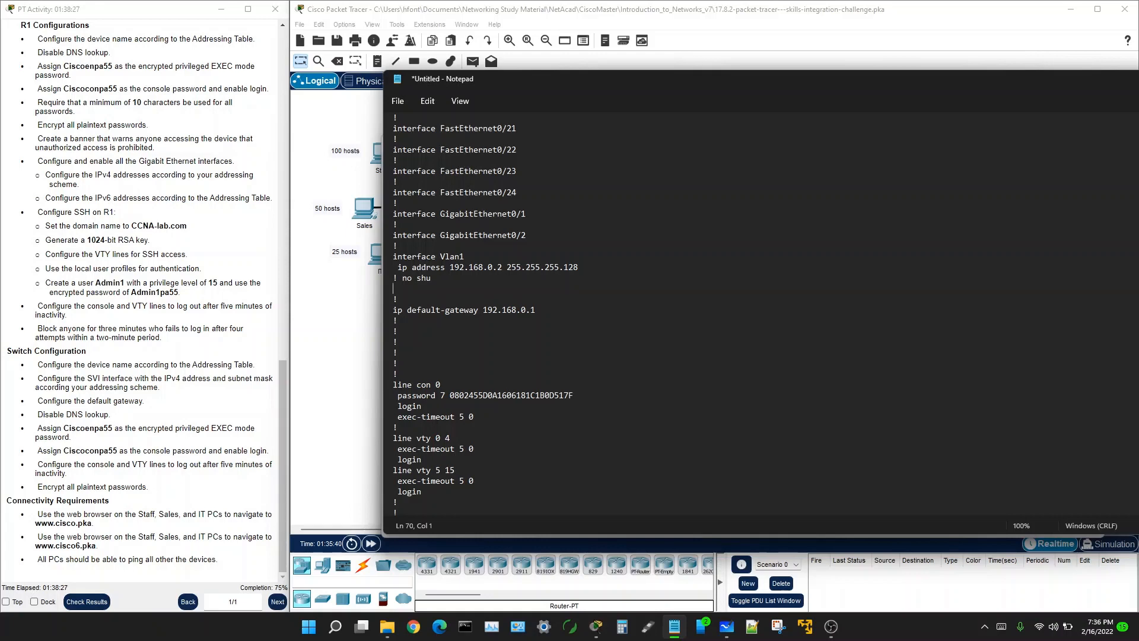
pyautogui.write('! exit')
pyautogui.scroll(-1, 417, 389)
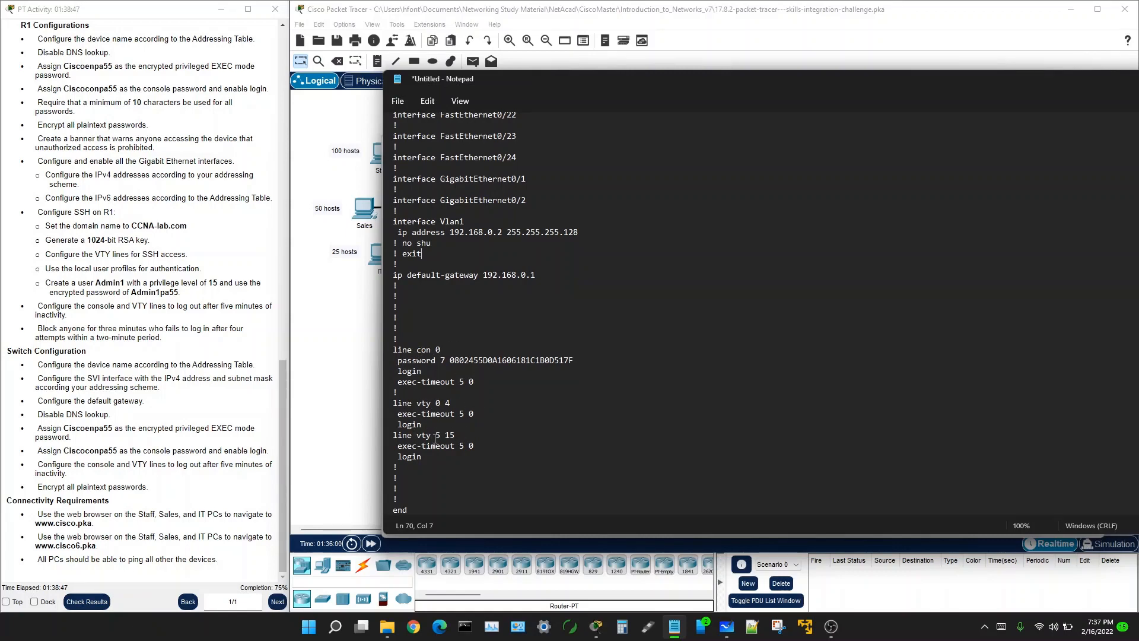
pyautogui.scroll(8, 439, 313)
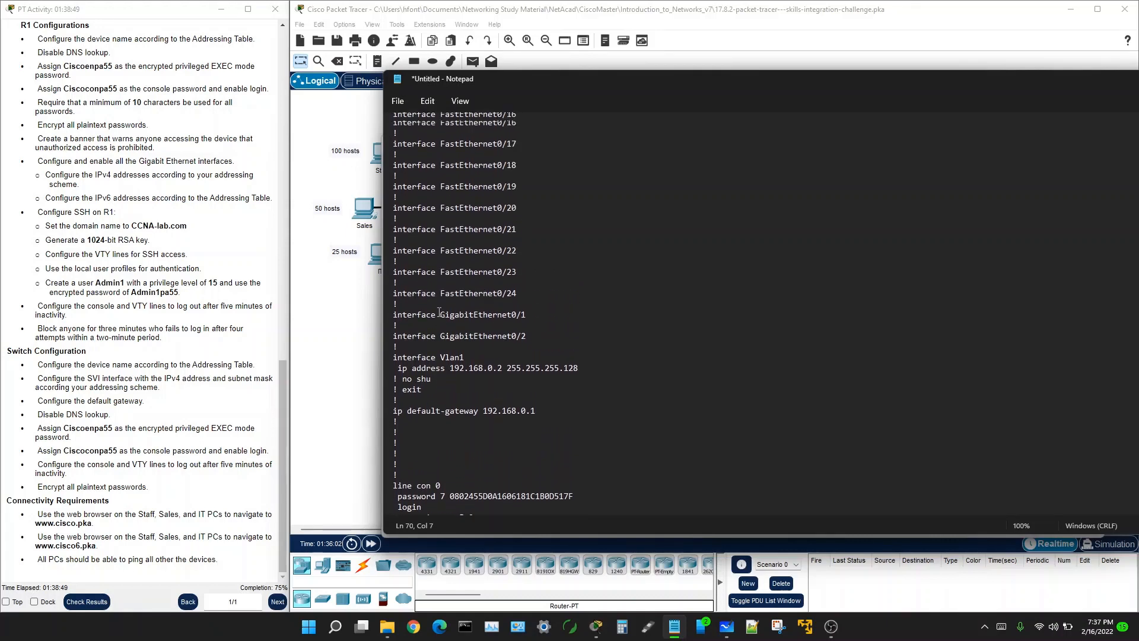
pyautogui.scroll(11, 438, 313)
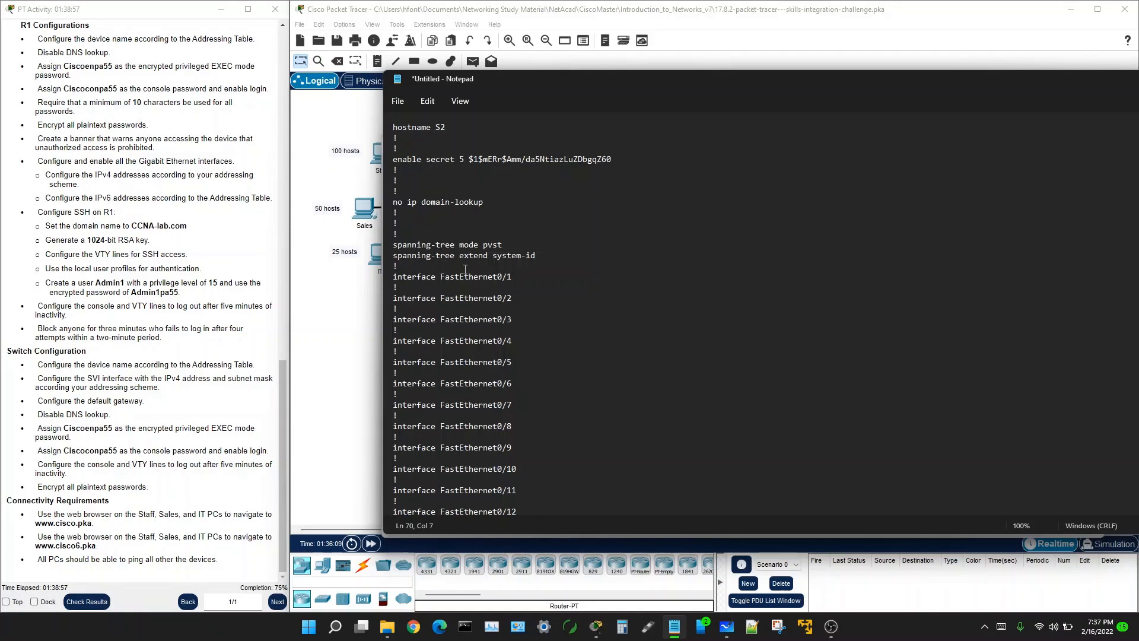
pyautogui.scroll(-6, 465, 269)
pyautogui.scroll(5, 465, 268)
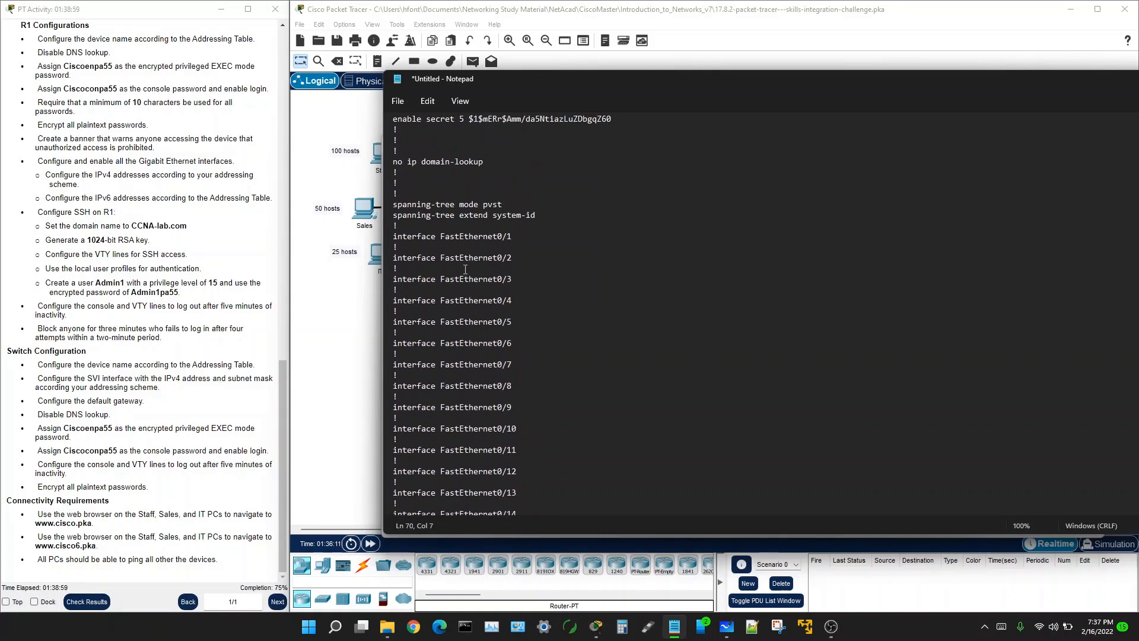
pyautogui.scroll(-18, 475, 261)
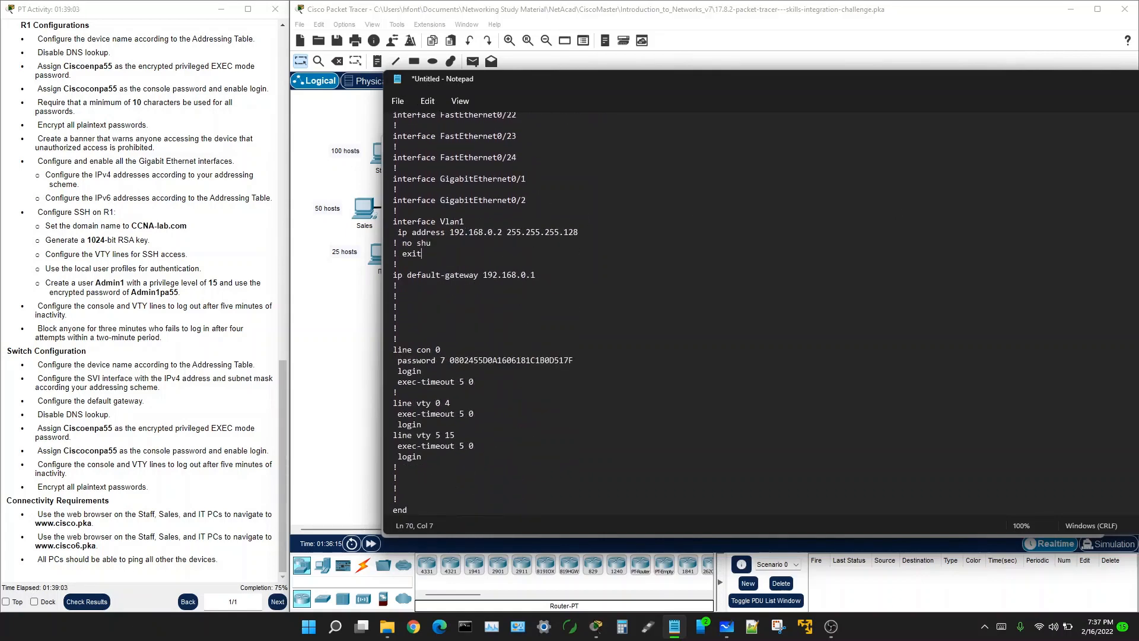
pyautogui.moveTo(1138, 149); pyautogui.dragTo(697, 132)
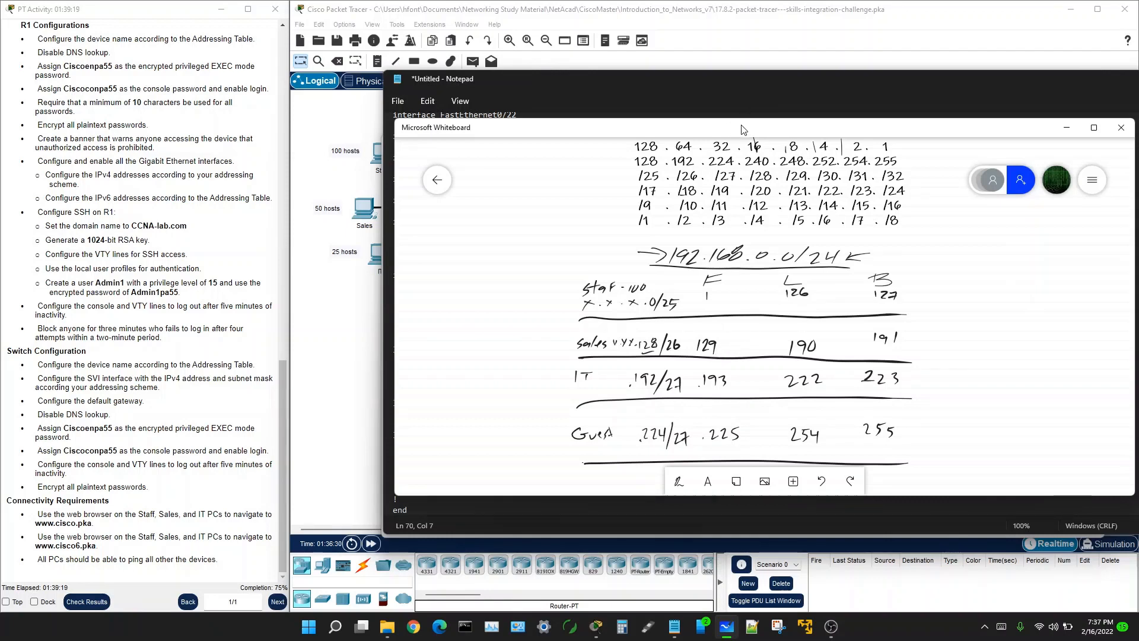
# Step: Change the Vlan1 address to 192.168.0.130 255.255.255.192 and the gateway to 192.168.0.129
pyautogui.moveTo(742, 129); pyautogui.dragTo(1138, 130)
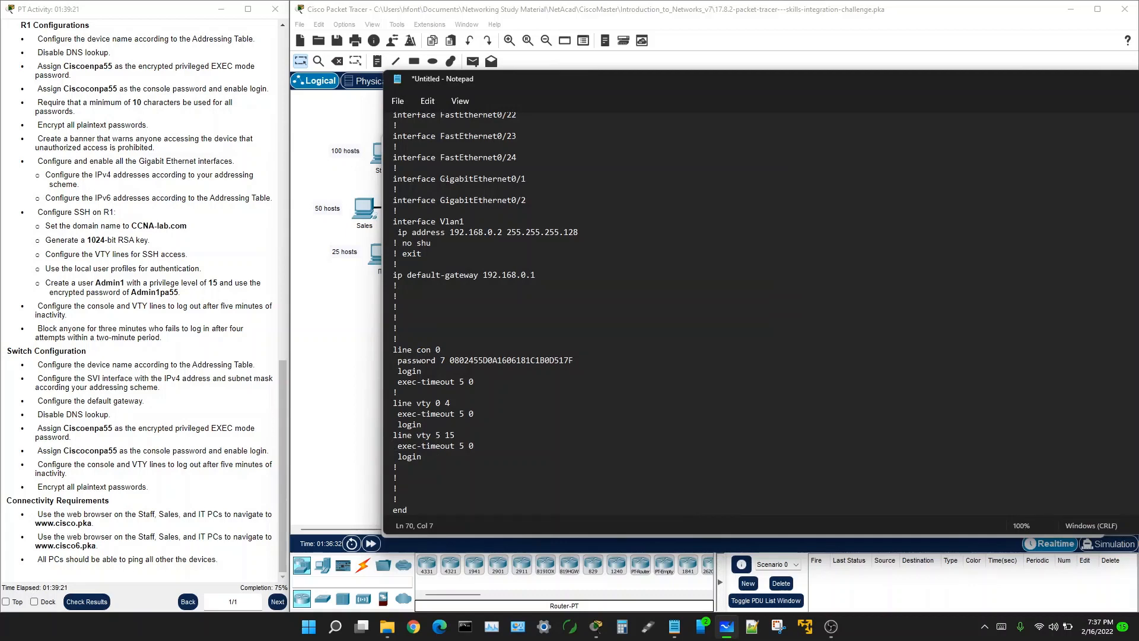
pyautogui.click(502, 233)
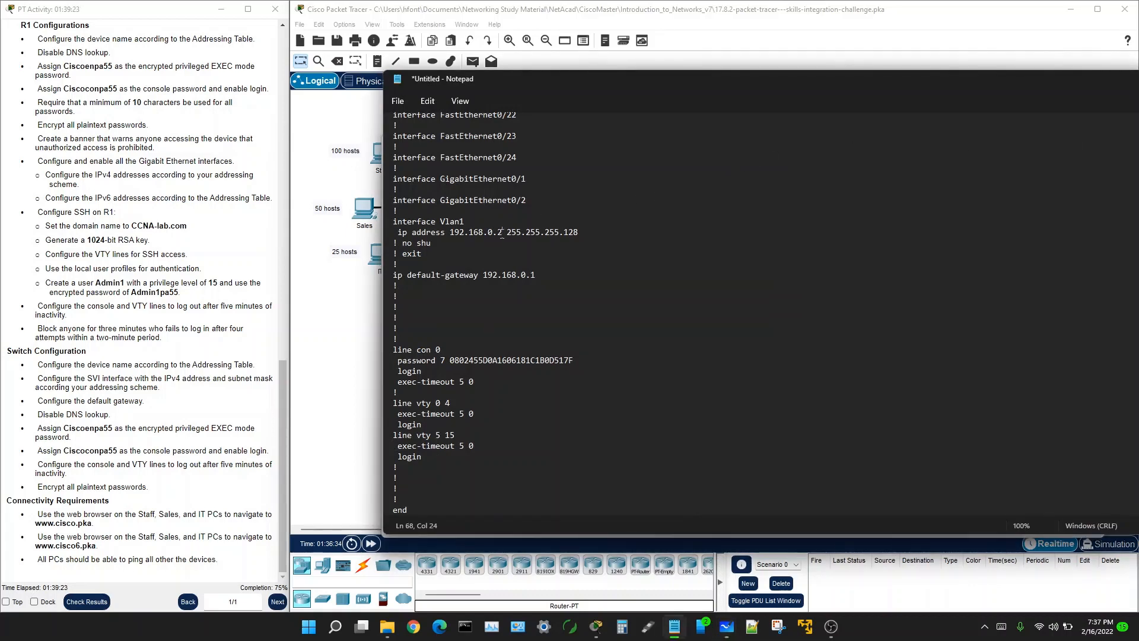
pyautogui.press('BackSpace')
pyautogui.write('130')
pyautogui.moveTo(573, 231); pyautogui.dragTo(589, 232)
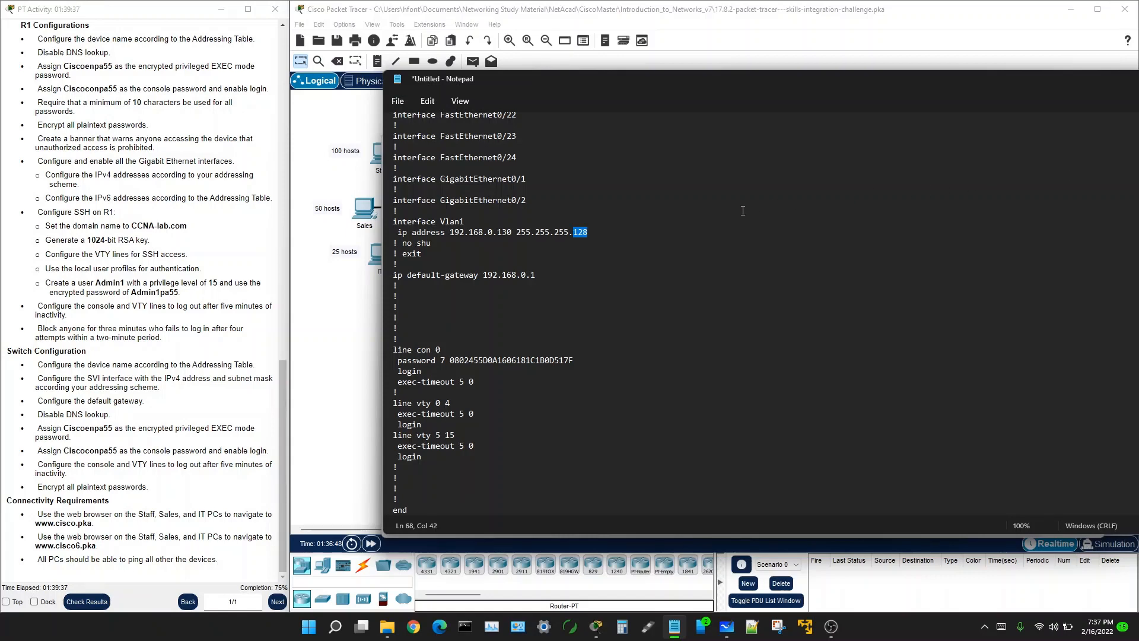
pyautogui.write('192')
pyautogui.press('Right')
pyautogui.write('29')
# Step: Select the entire Notepad configuration and copy it
pyautogui.click(486, 414)
pyautogui.hotkey('ctrl', 'a')
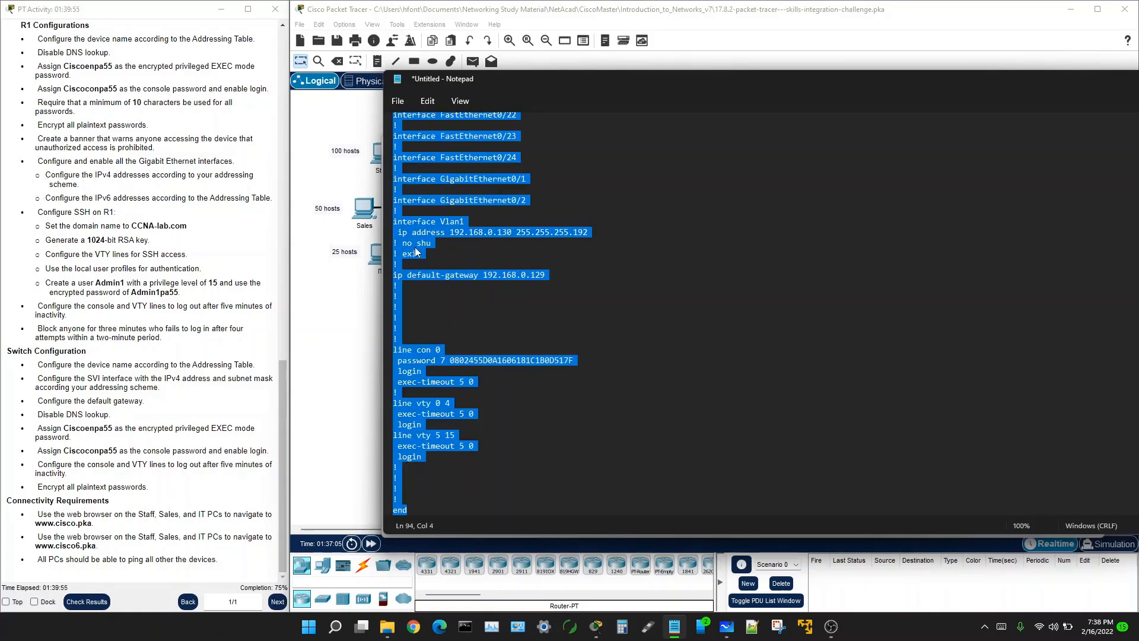
pyautogui.rightClick(416, 251)
pyautogui.click(458, 312)
# Step: Open switch S2's command line and enter global configuration mode with en and conf t
pyautogui.click(354, 320)
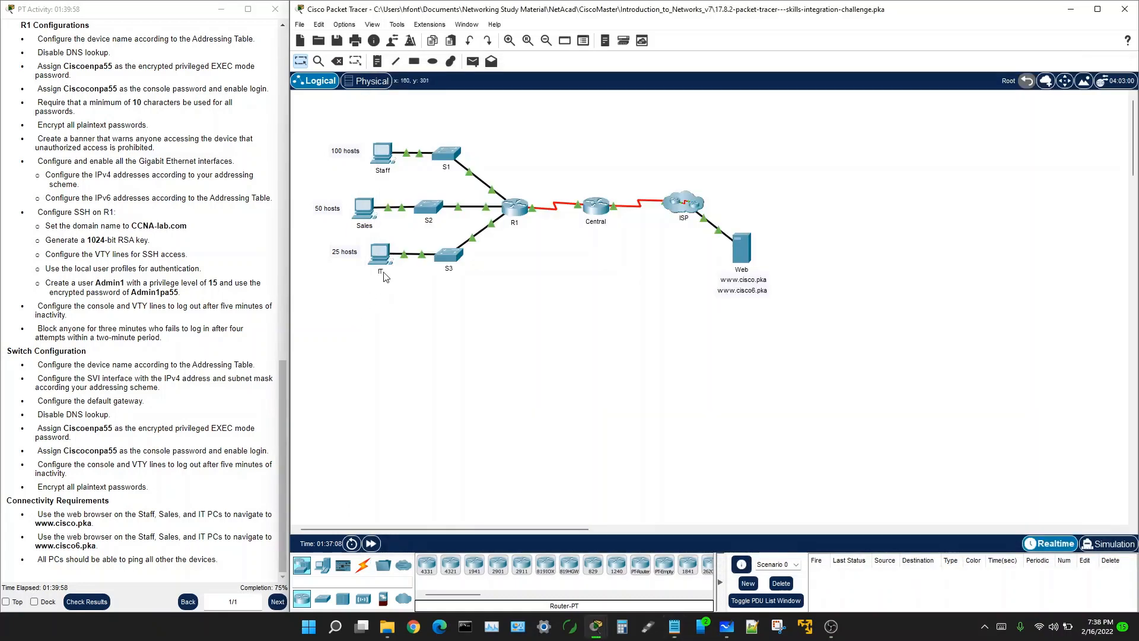
pyautogui.click(433, 215)
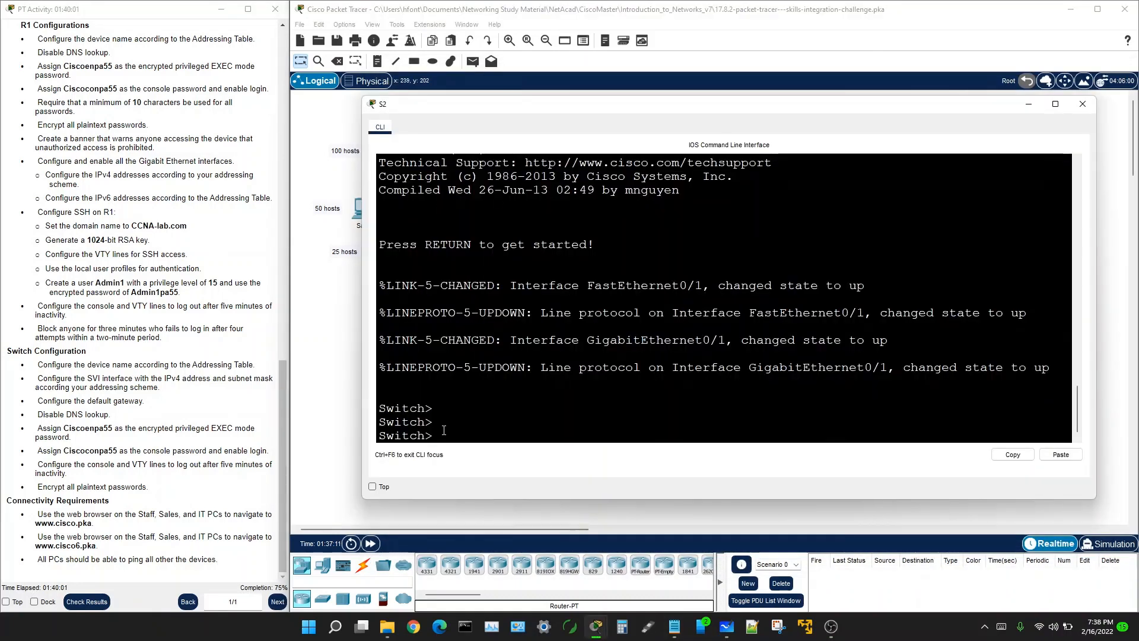
pyautogui.write('en')
pyautogui.press('Return')
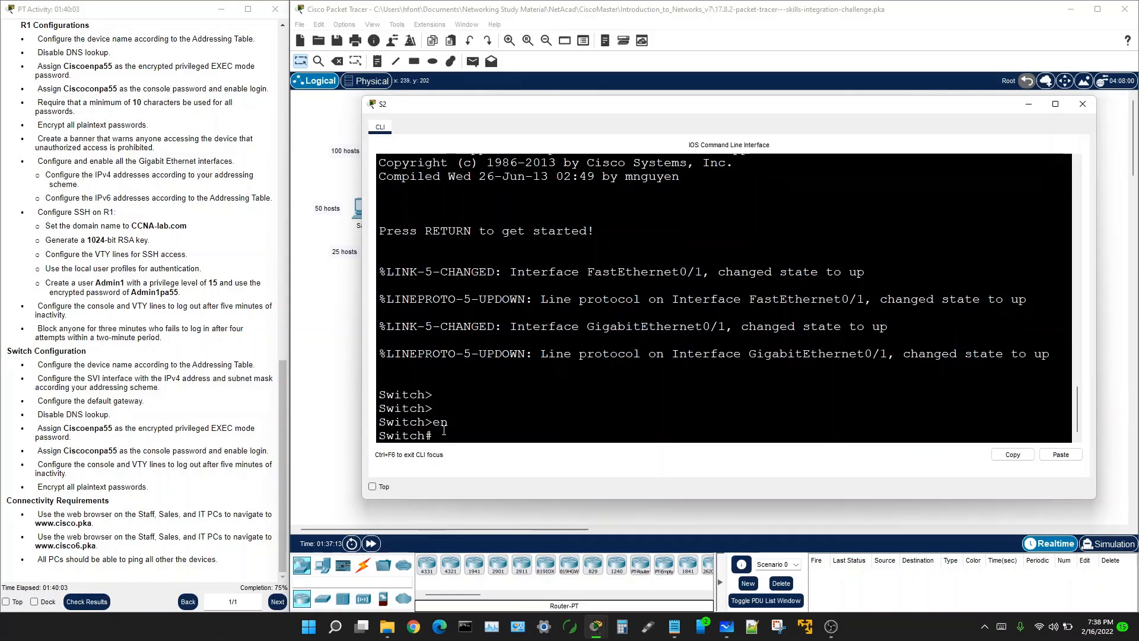
pyautogui.write('conf t')
pyautogui.press('Return')
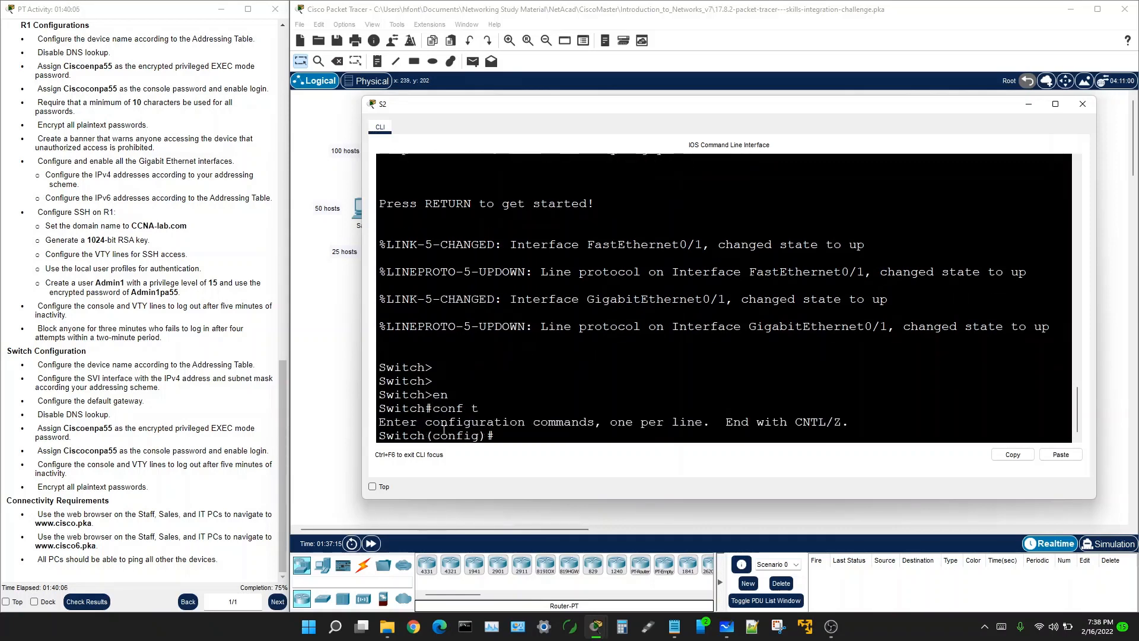
# Step: Paste the copied configuration into S2 and return to the topology
pyautogui.rightClick(504, 434)
pyautogui.click(529, 455)
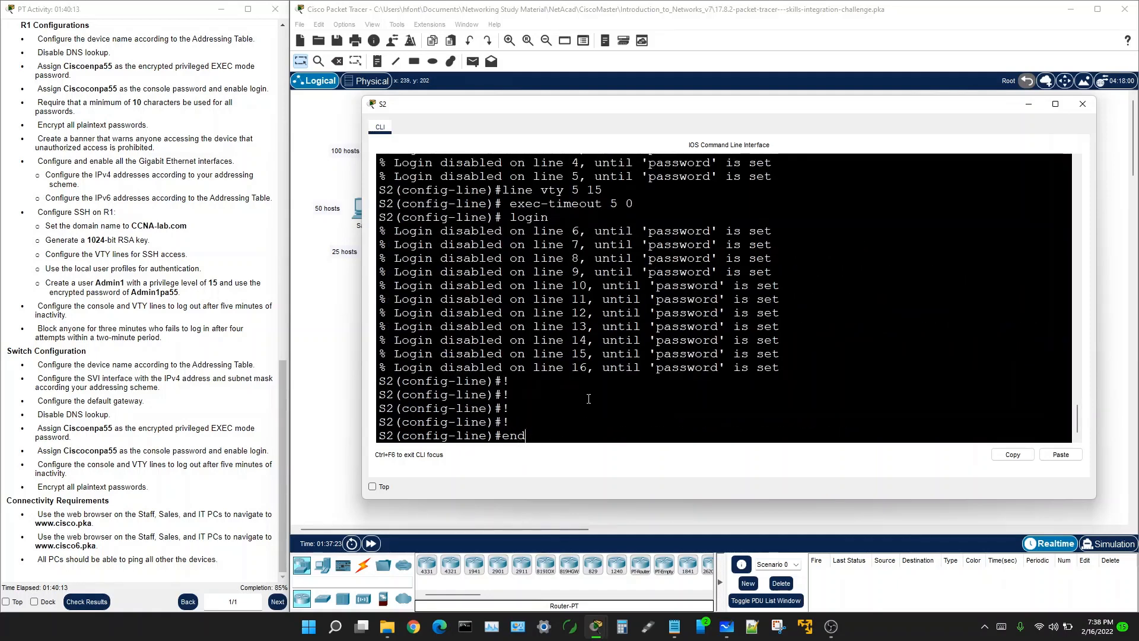
pyautogui.press('Return')
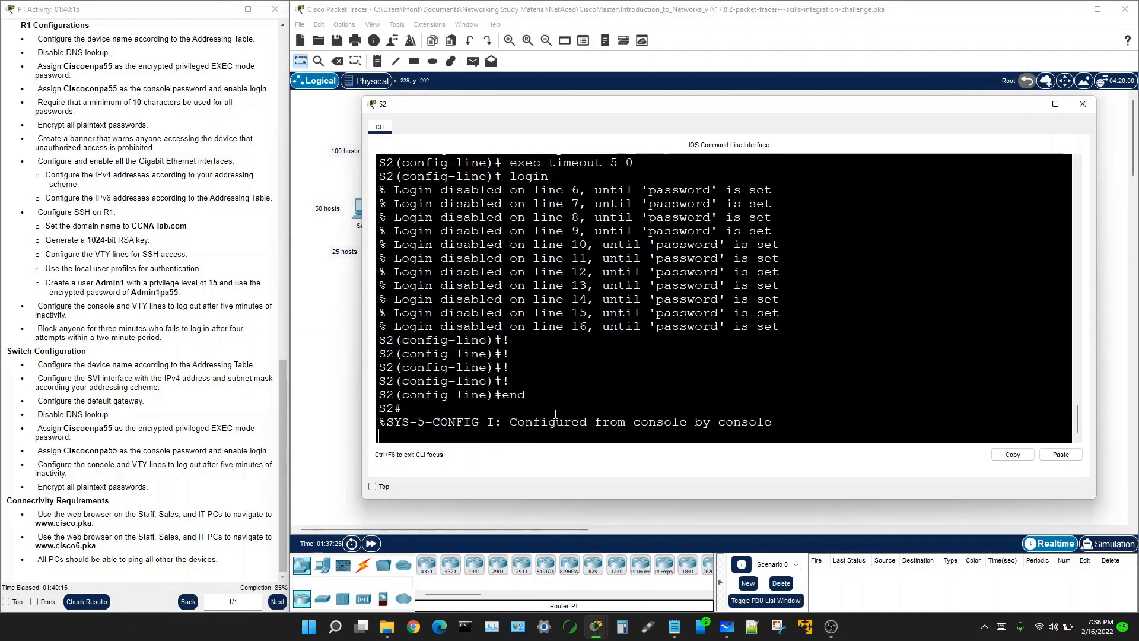
pyautogui.press('Return')
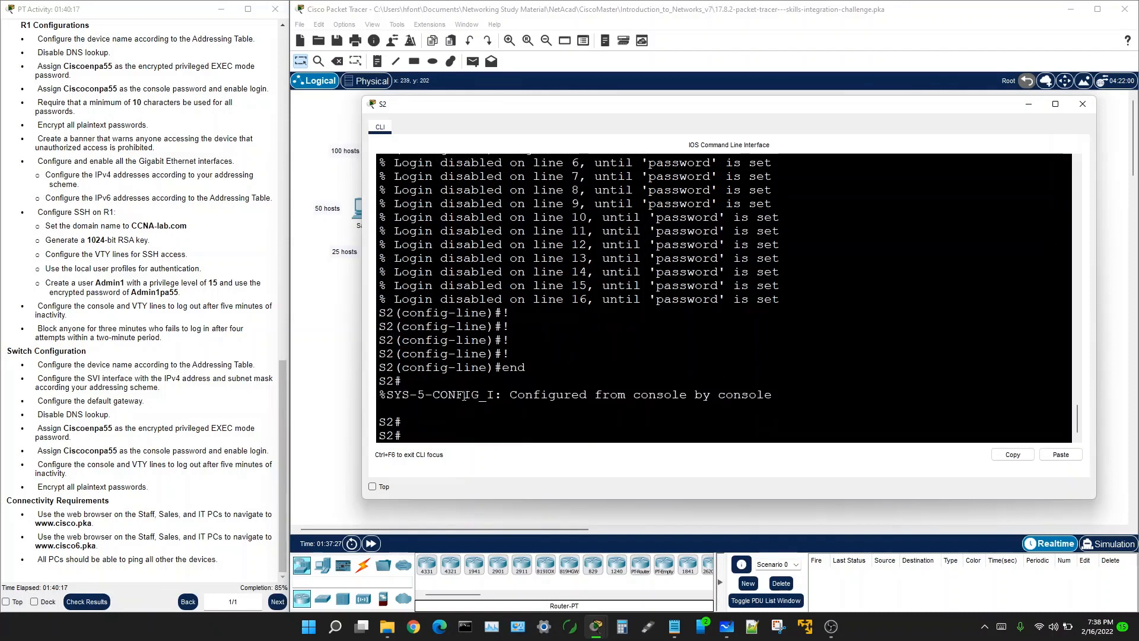
pyautogui.click(344, 387)
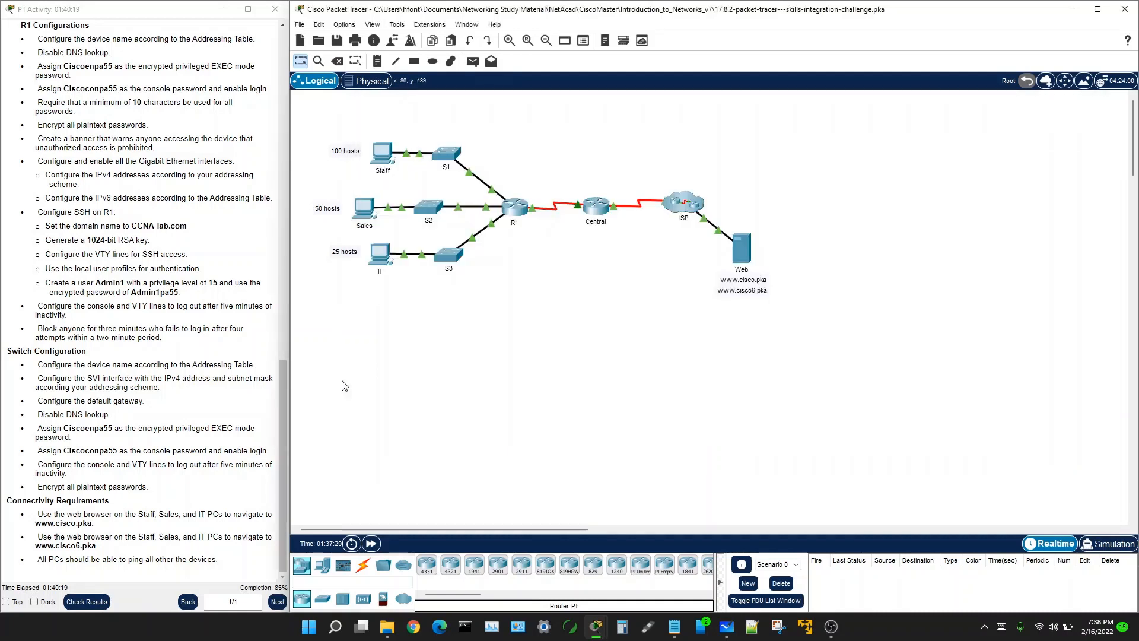
# Step: Open and widen switch S3's command line, then return to the Notepad script
pyautogui.click(449, 255)
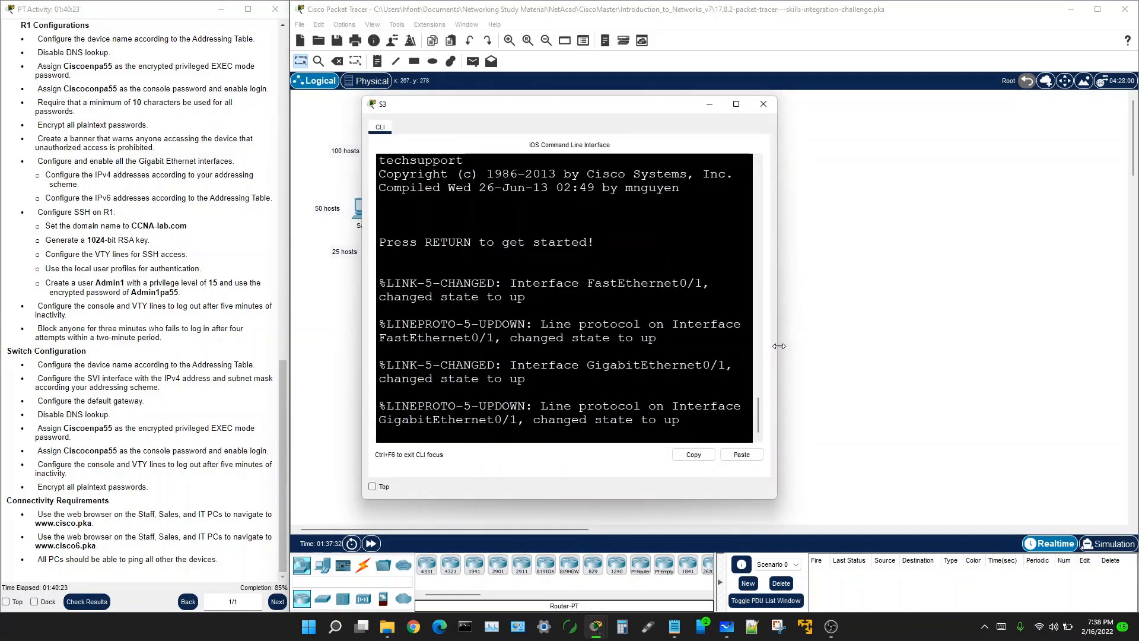
pyautogui.moveTo(775, 351); pyautogui.dragTo(1091, 354)
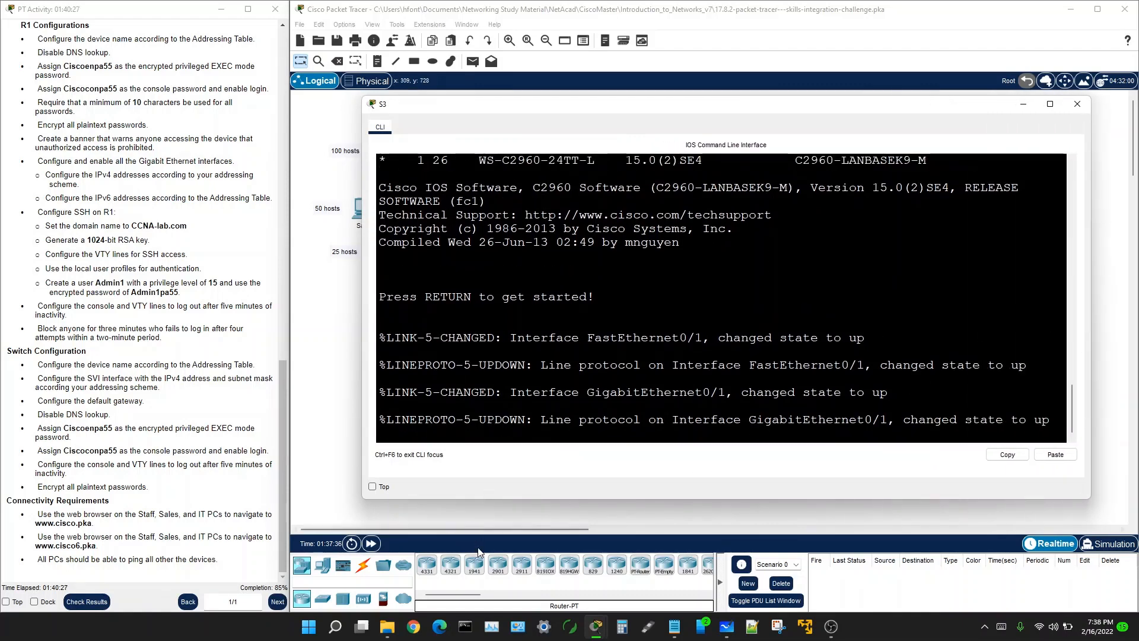
pyautogui.click(674, 630)
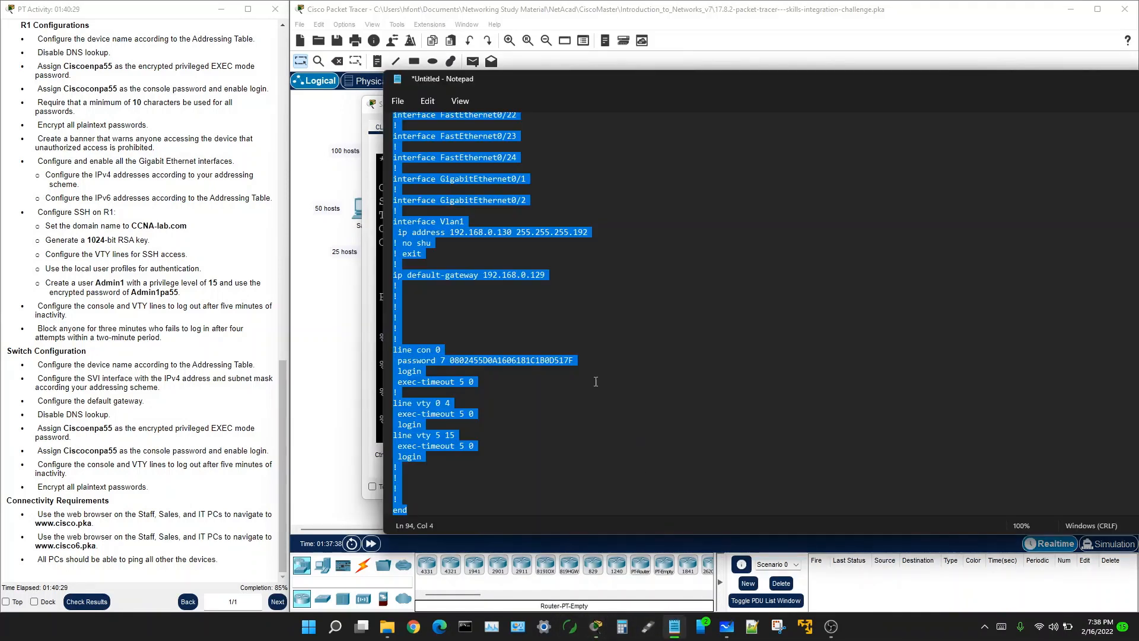
pyautogui.click(666, 249)
# Step: Change 'hostname S2' to 'hostname S3' and show the subnetting notes beside the script
pyautogui.scroll(19, 481, 207)
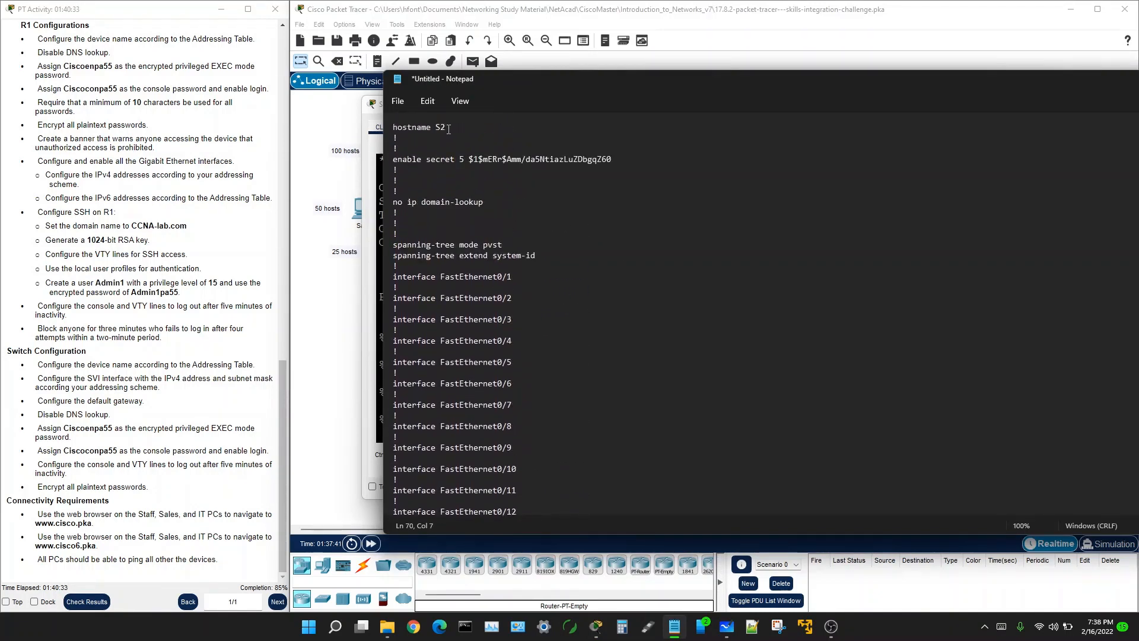
pyautogui.click(448, 129)
pyautogui.press('BackSpace')
pyautogui.write('3')
pyautogui.scroll(-19, 473, 246)
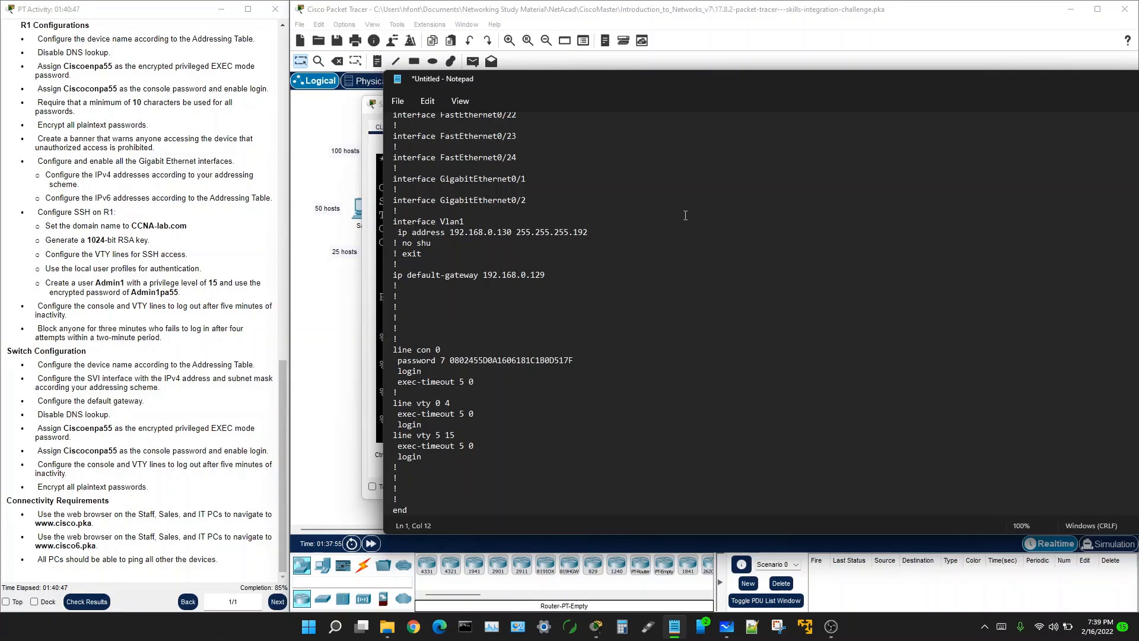
pyautogui.moveTo(1138, 151); pyautogui.dragTo(721, 131)
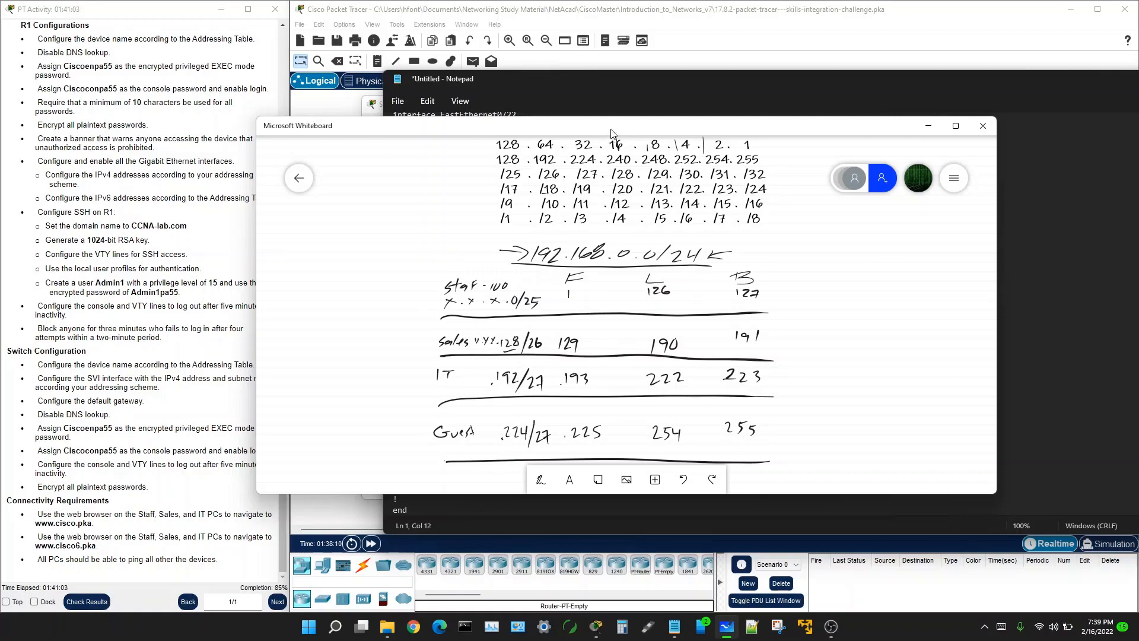
# Step: Set Vlan1 to 192.168.0.194 255.255.255.224 with default gateway 192.168.0.193
pyautogui.moveTo(611, 131); pyautogui.dragTo(1080, 127)
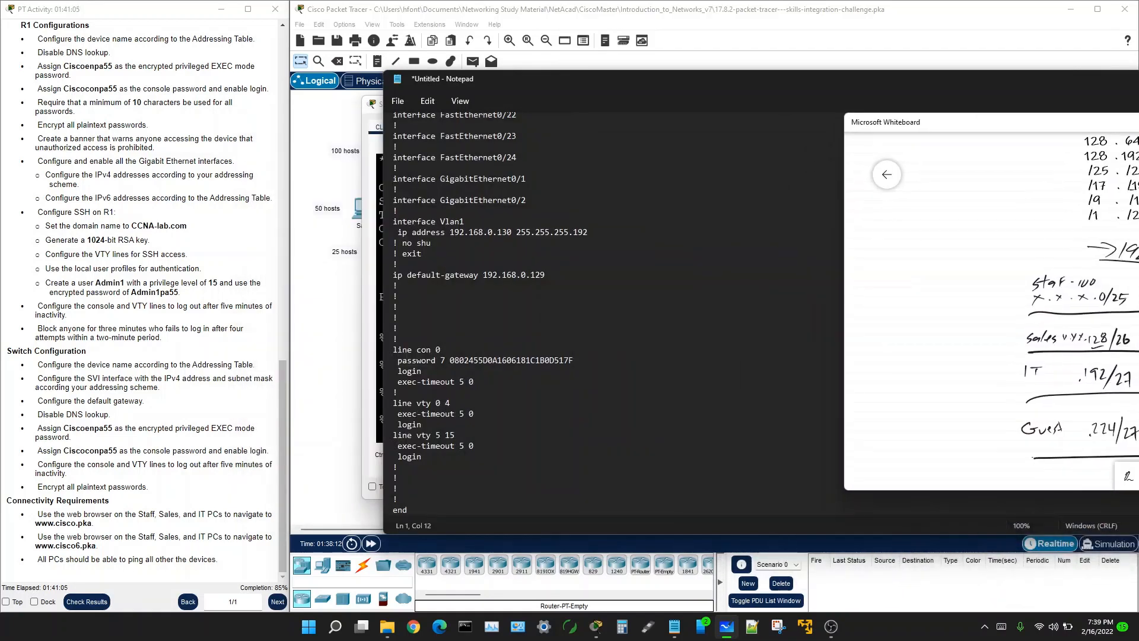
pyautogui.click(511, 232)
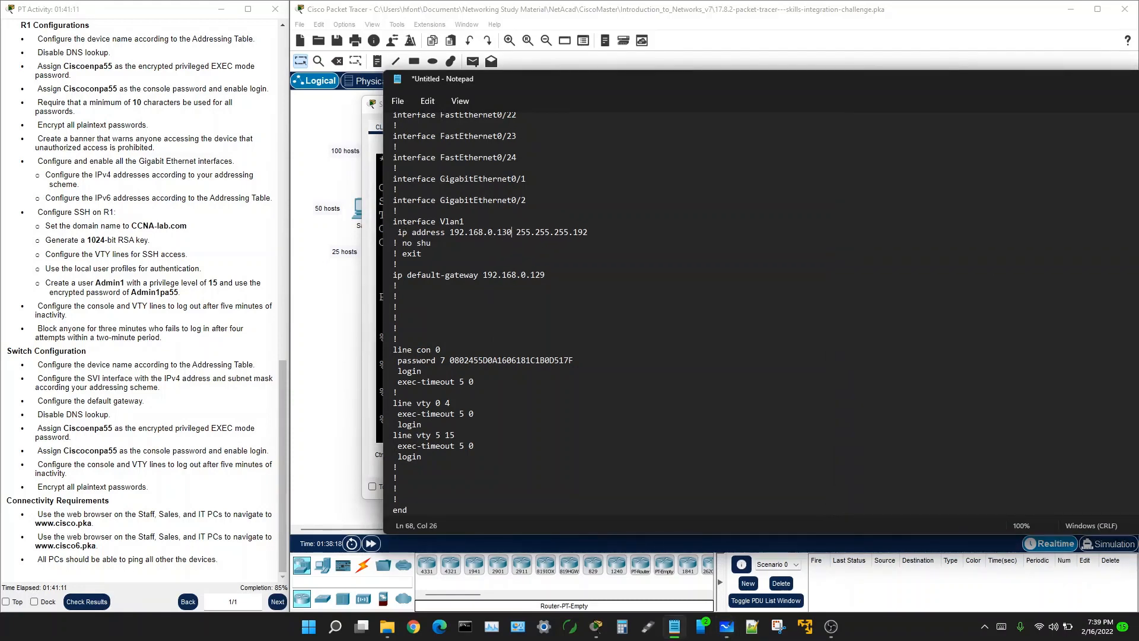
pyautogui.moveTo(925, 125); pyautogui.dragTo(1138, 117)
pyautogui.press('BackSpace')
pyautogui.press('BackSpace')
pyautogui.write('94')
pyautogui.press('BackSpace')
pyautogui.press('BackSpace')
pyautogui.press('BackSpace')
pyautogui.write('224')
pyautogui.click(548, 276)
pyautogui.press('BackSpace')
pyautogui.press('BackSpace')
pyautogui.write('93')
# Step: Select the whole S3 configuration text and copy it
pyautogui.scroll(15, 520, 368)
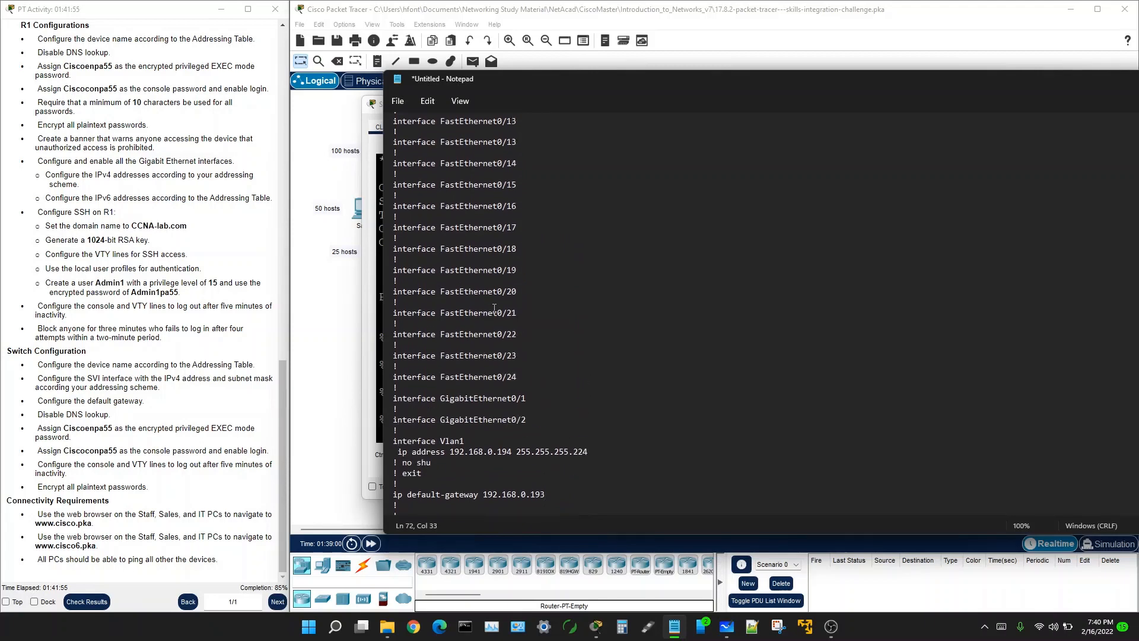
pyautogui.scroll(4, 494, 309)
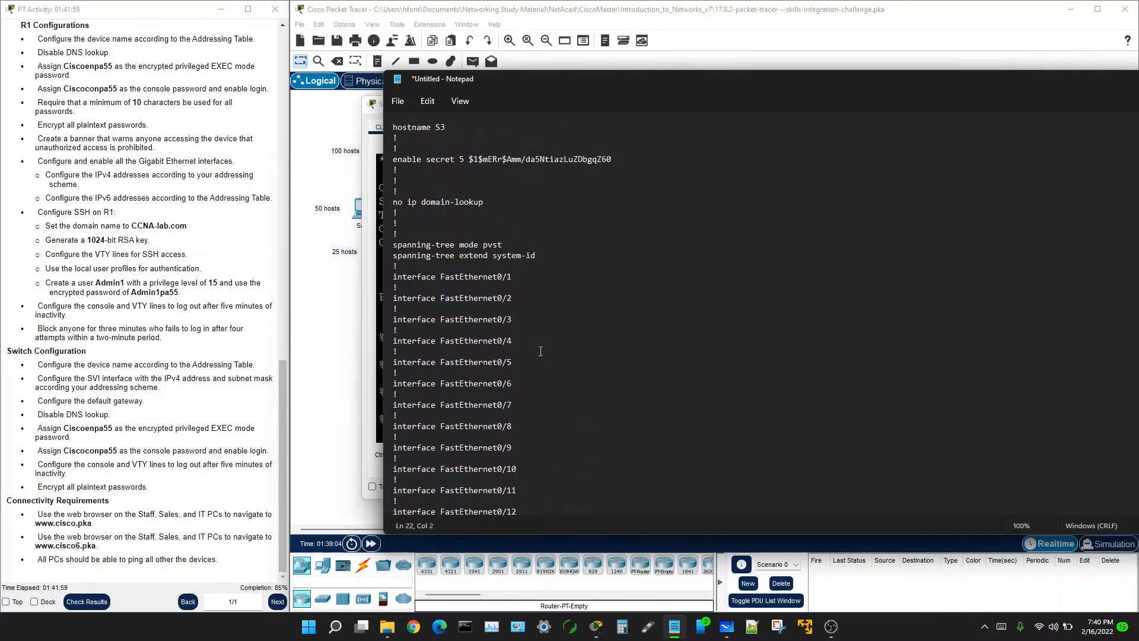
pyautogui.hotkey('ctrl', 'a')
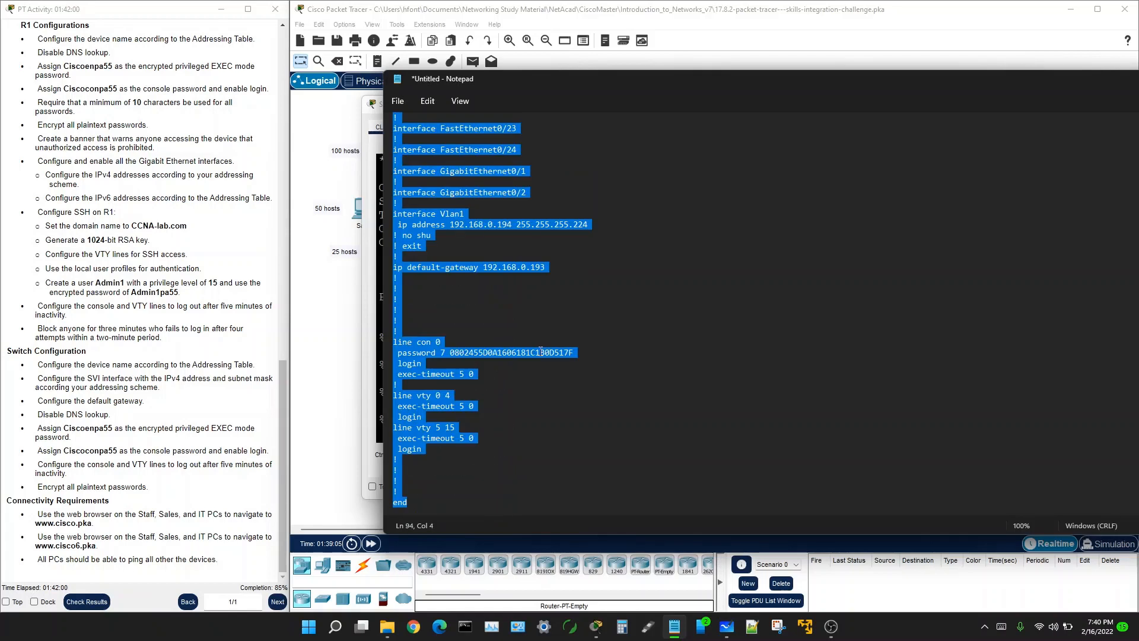
pyautogui.rightClick(422, 416)
pyautogui.click(465, 237)
# Step: Open switch S3's command line and enter global configuration mode with en and conf t
pyautogui.click(340, 286)
pyautogui.click(448, 256)
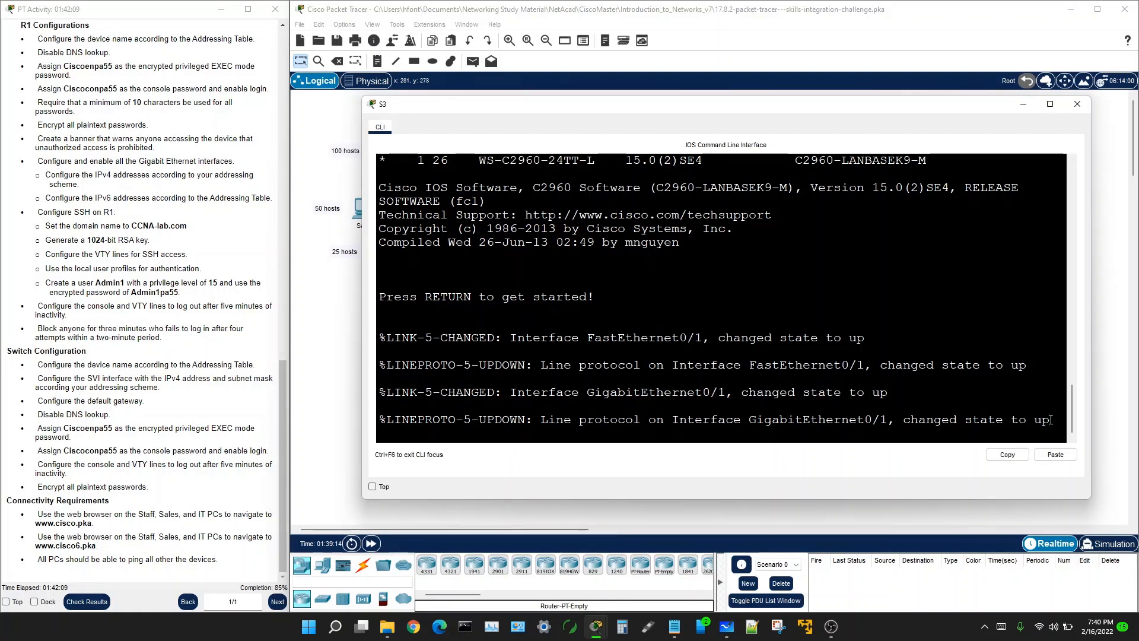
pyautogui.press('Return')
pyautogui.press('Return')
pyautogui.press('Return')
pyautogui.press('Return')
pyautogui.press('Return')
pyautogui.write('en')
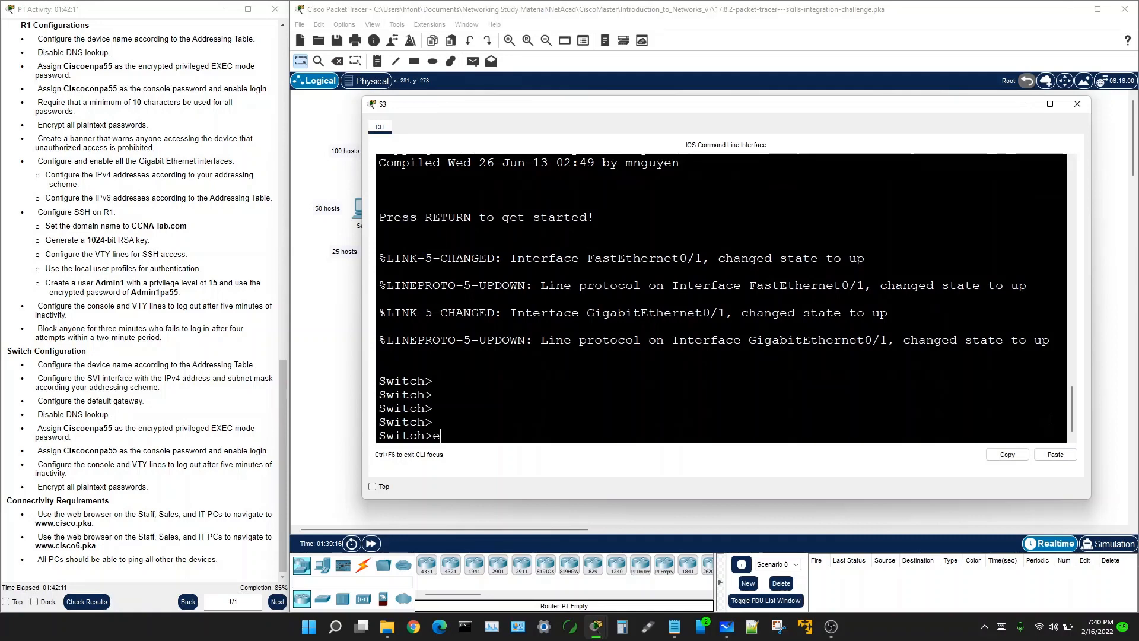
pyautogui.press('Return')
pyautogui.write('conf t')
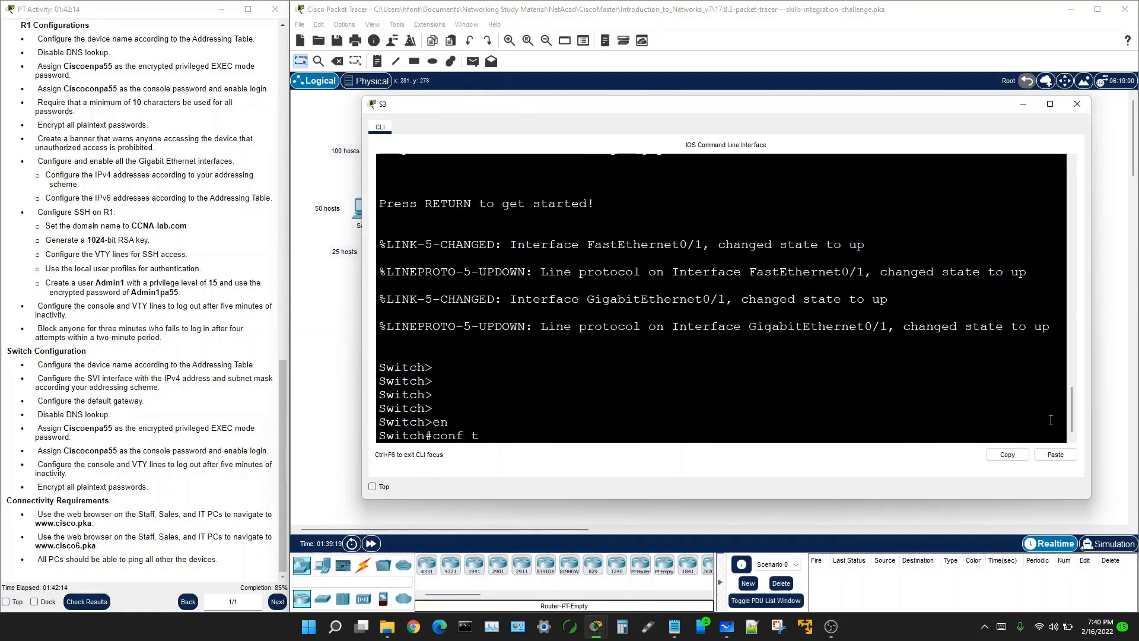
pyautogui.press('Return')
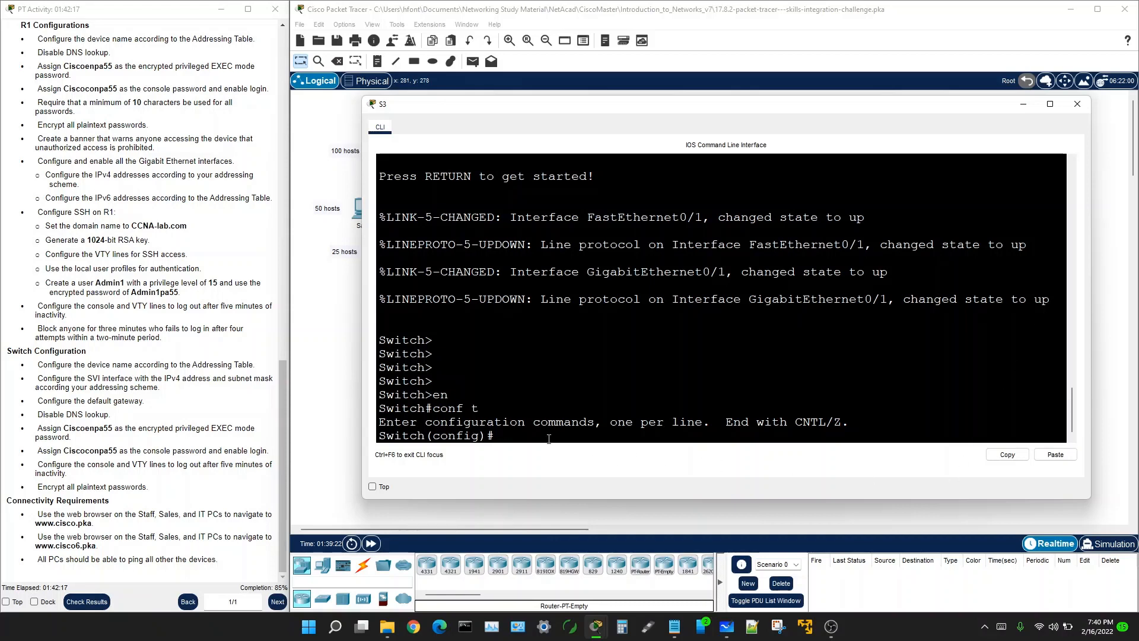
# Step: Paste the configuration into S3, review the output, and highlight the encrypt-passwords requirement
pyautogui.rightClick(497, 437)
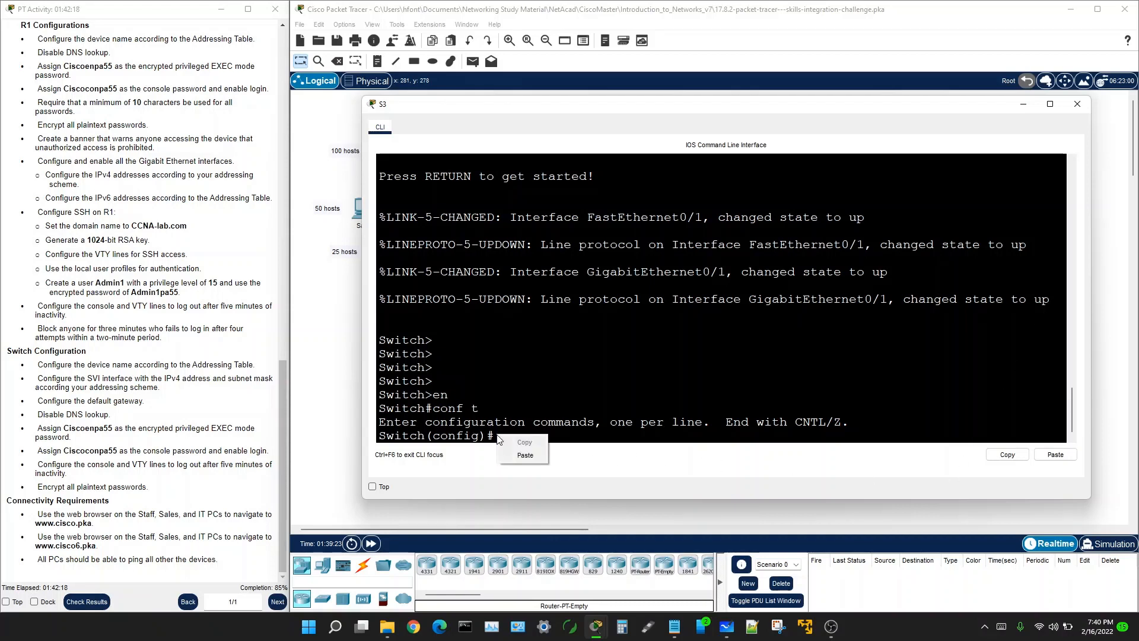
pyautogui.click(522, 455)
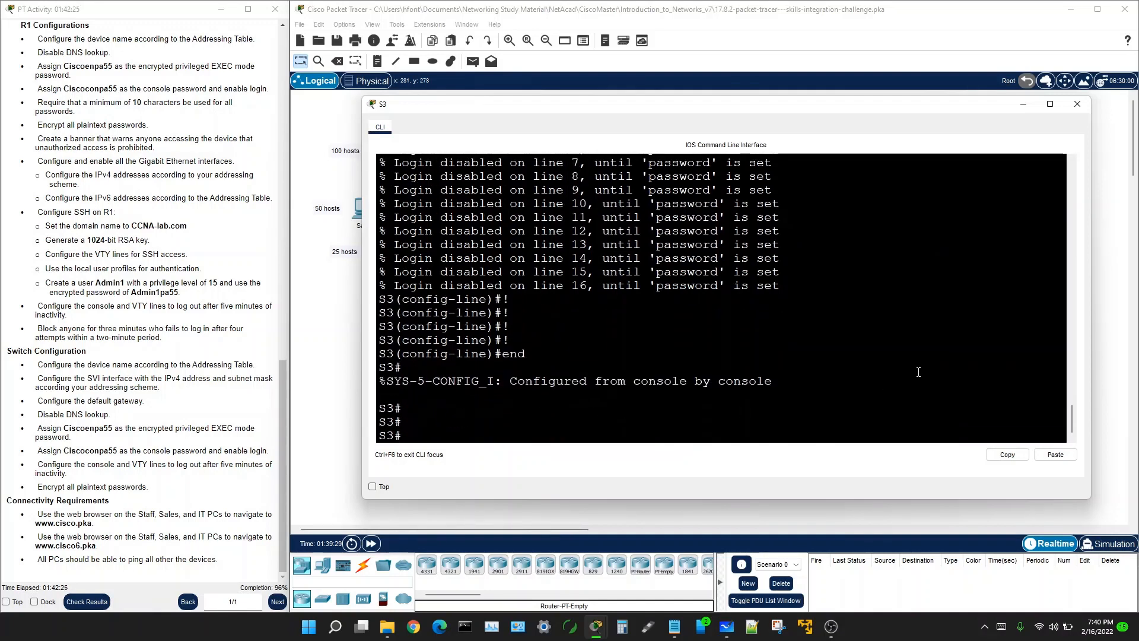
pyautogui.scroll(18, 696, 323)
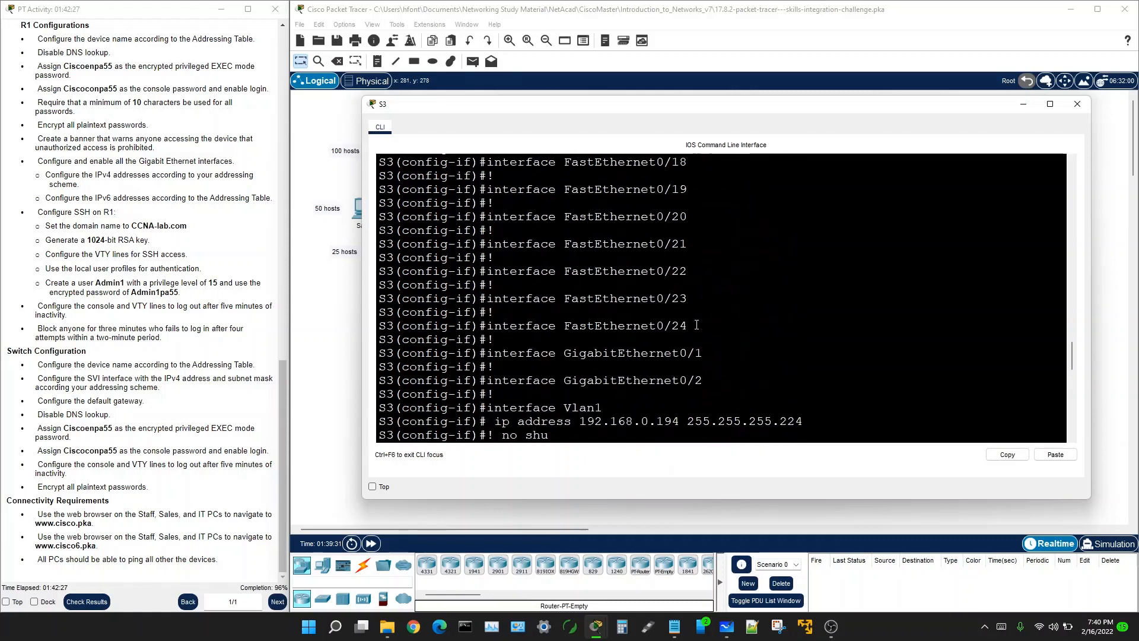
pyautogui.scroll(-3, 697, 323)
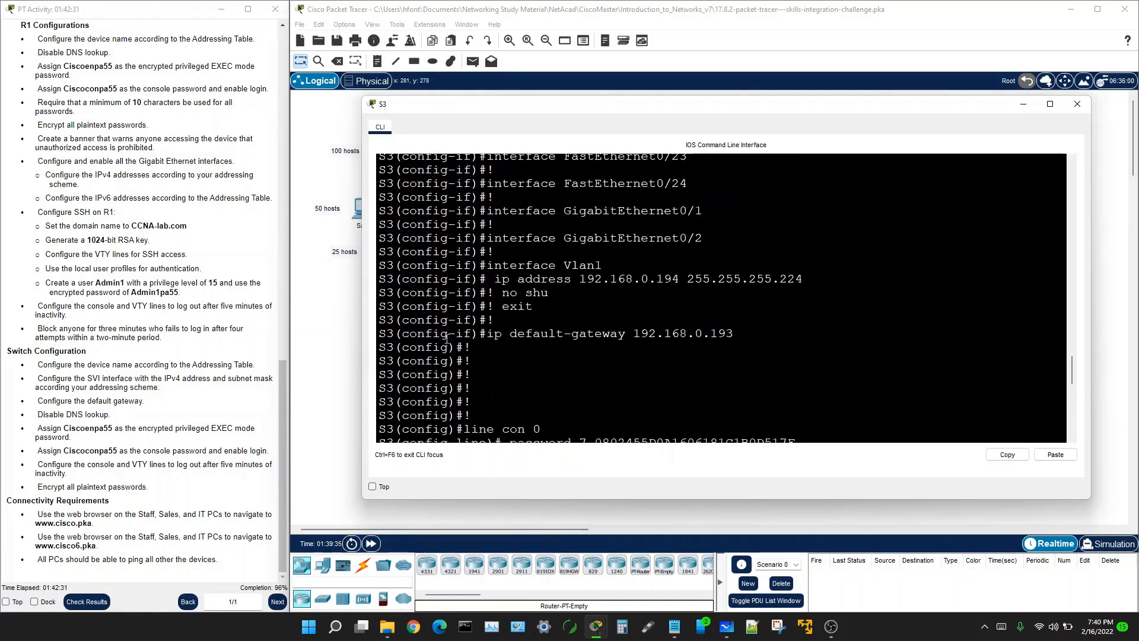
pyautogui.scroll(-5, 477, 354)
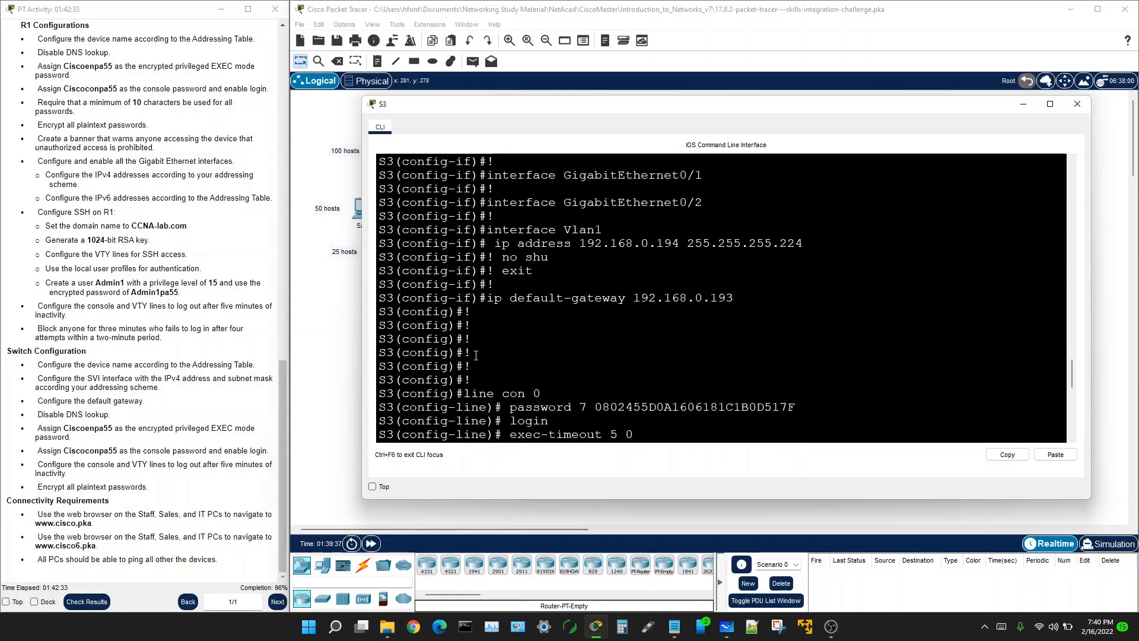
pyautogui.scroll(-3, 582, 362)
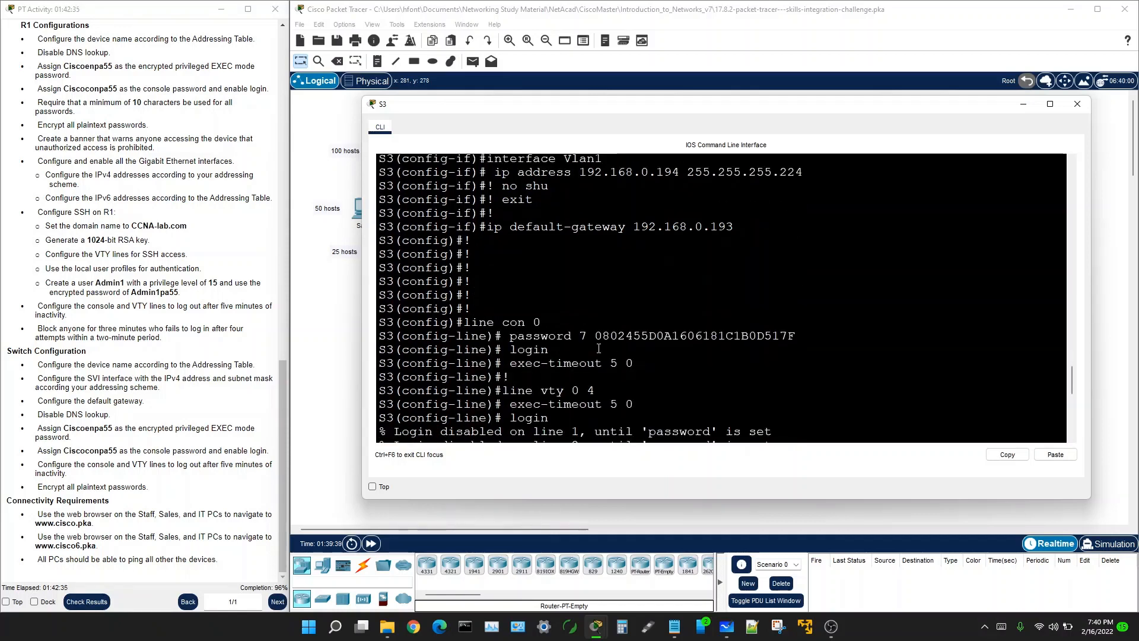
pyautogui.scroll(-3, 583, 353)
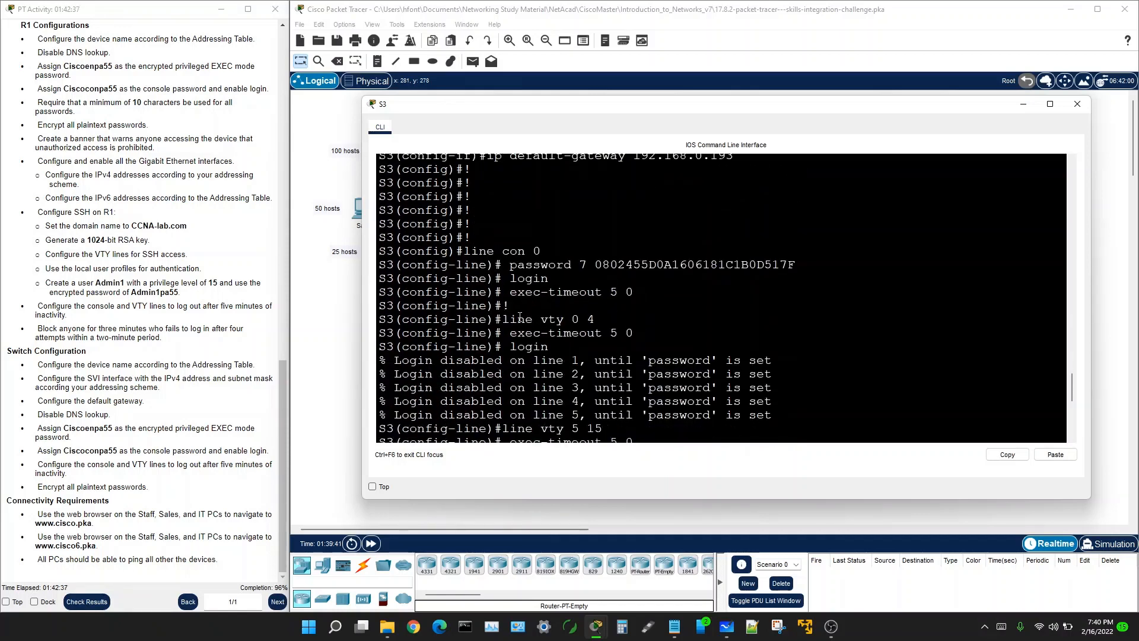
pyautogui.scroll(-1, 576, 330)
pyautogui.scroll(-2, 576, 331)
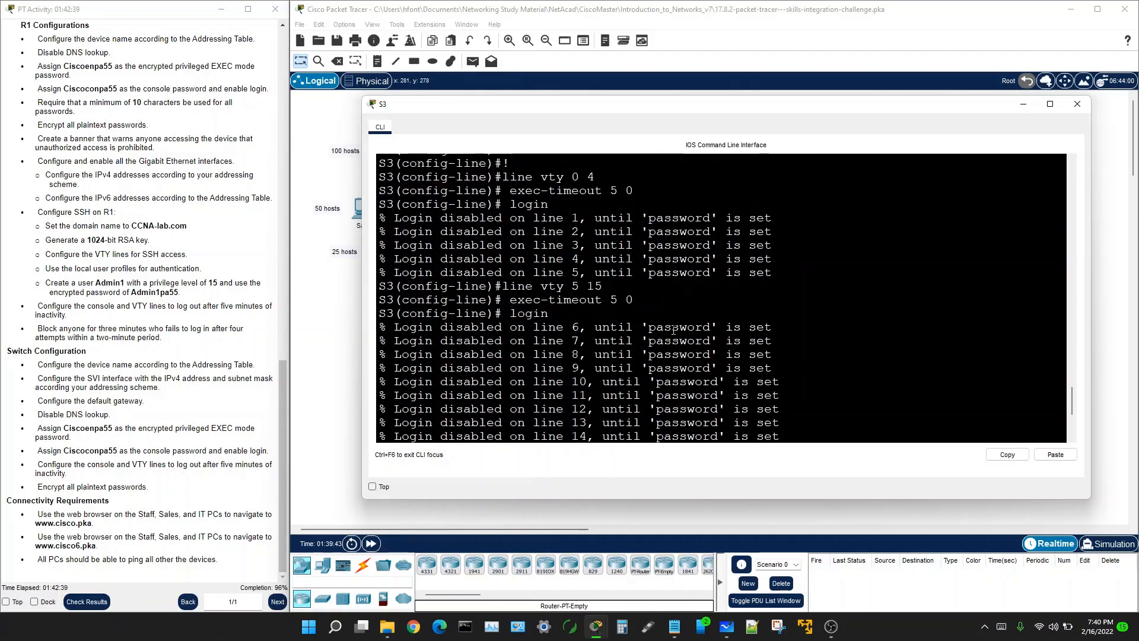
pyautogui.scroll(-1, 541, 314)
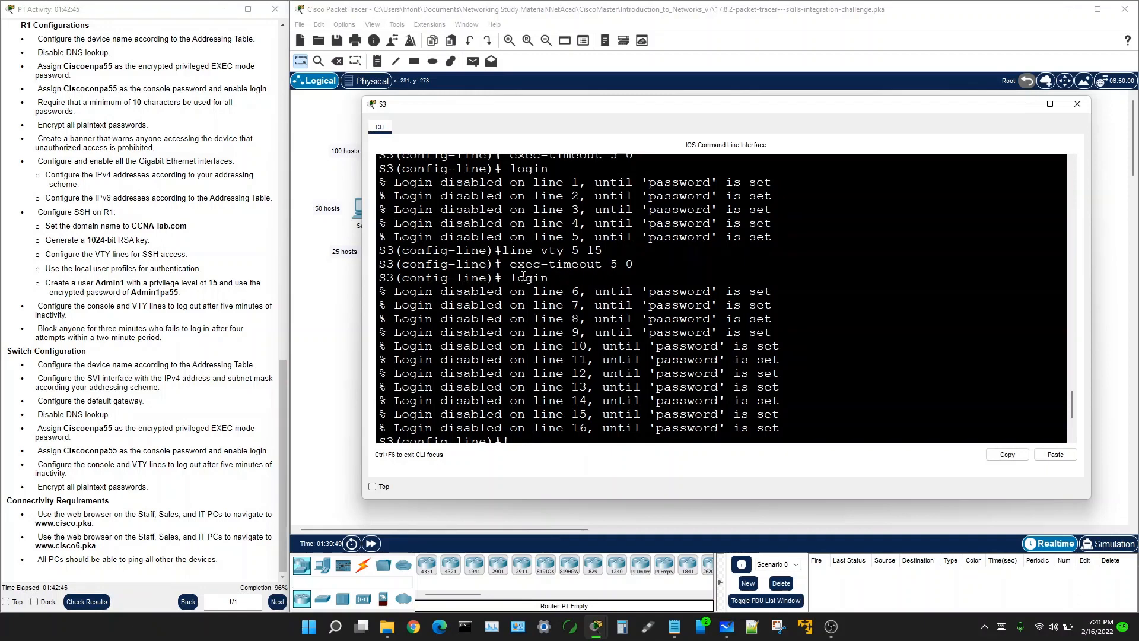
pyautogui.scroll(-5, 557, 279)
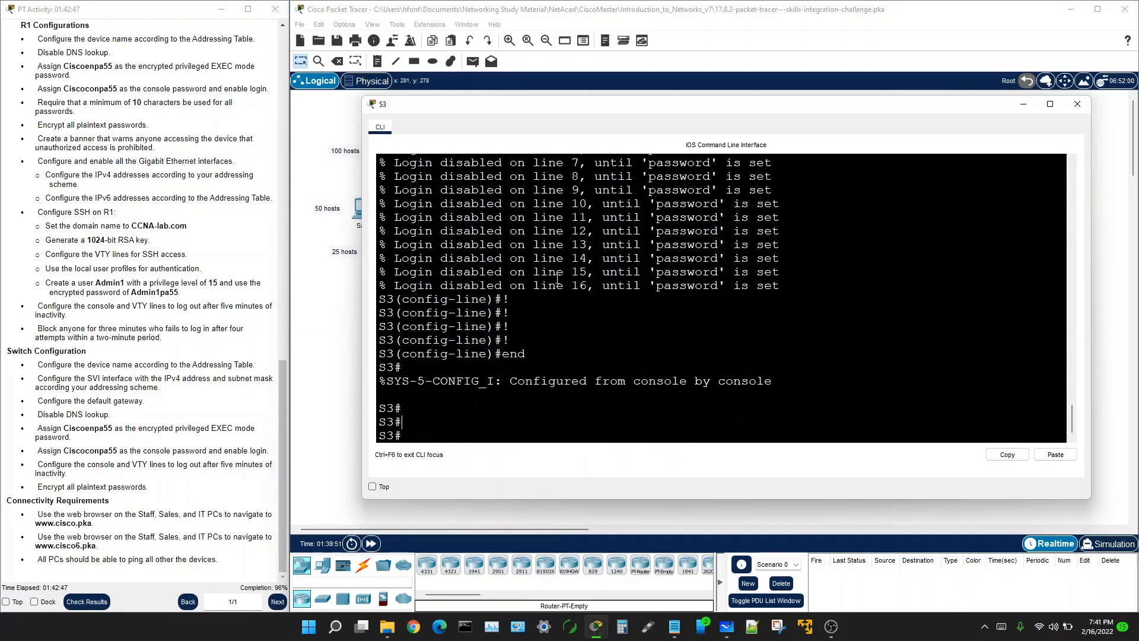
pyautogui.scroll(5, 557, 278)
pyautogui.scroll(3, 556, 279)
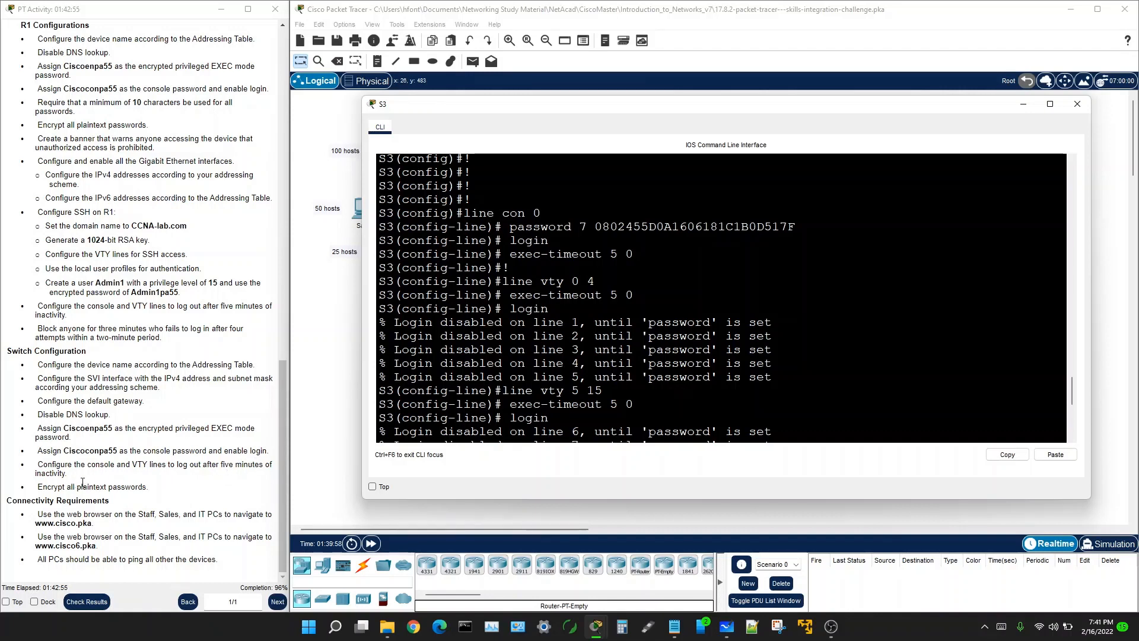
pyautogui.scroll(-6, 537, 381)
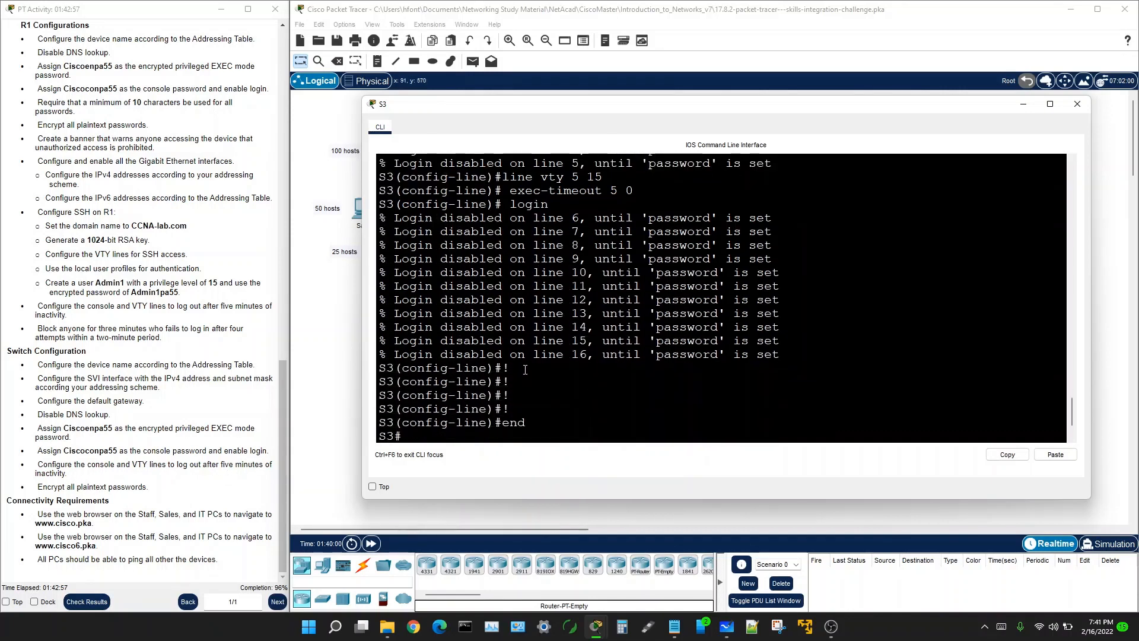
pyautogui.scroll(3, 545, 317)
pyautogui.scroll(4, 545, 318)
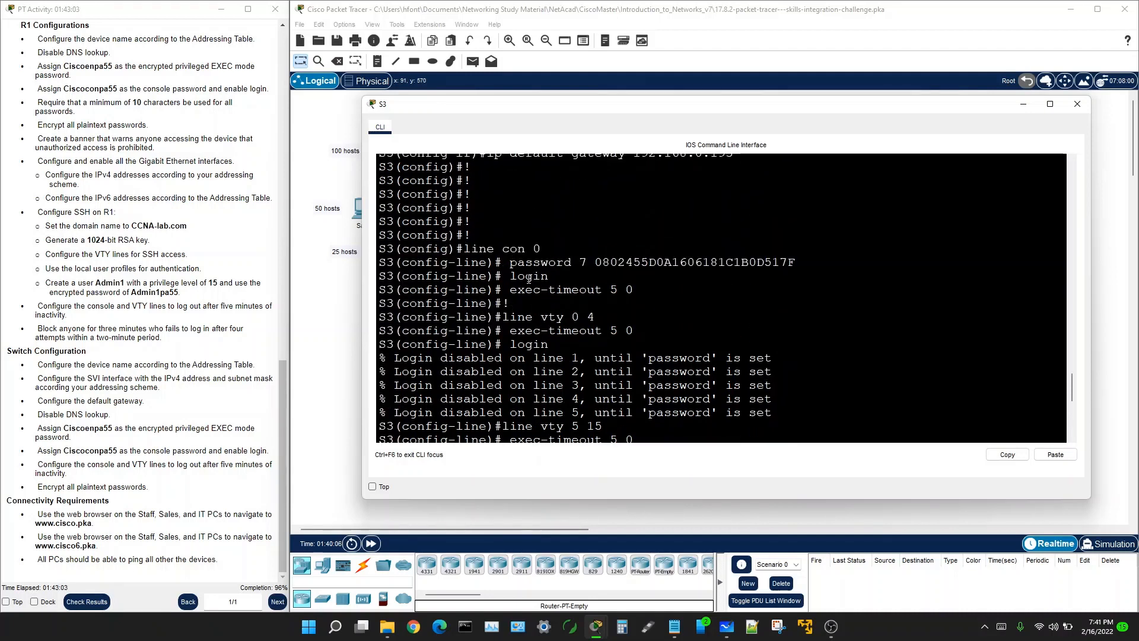
pyautogui.scroll(4, 546, 293)
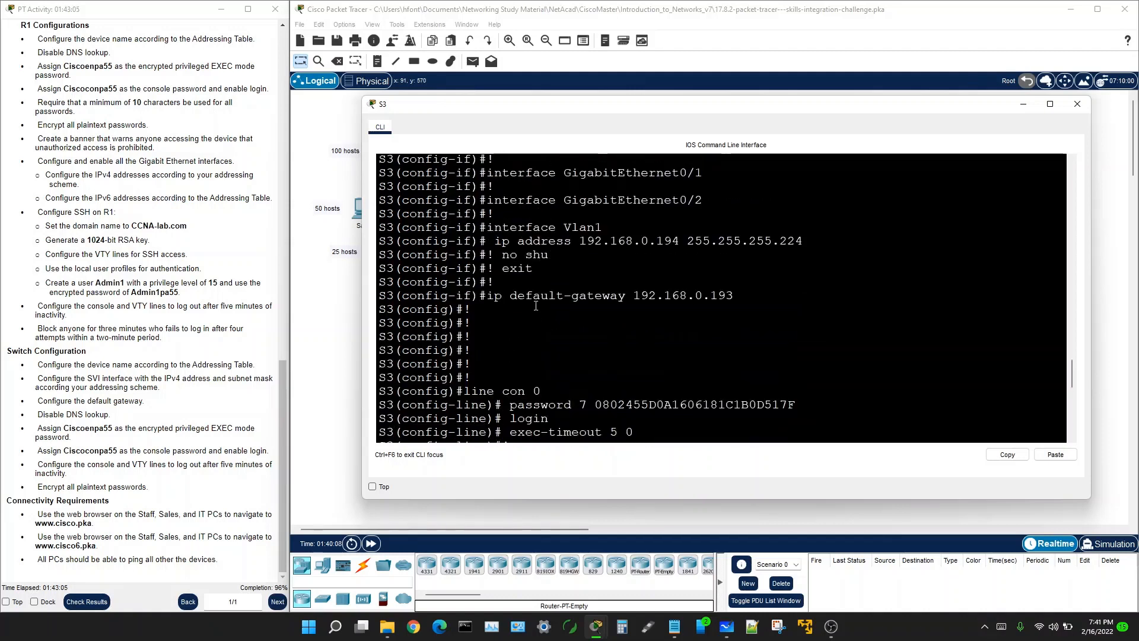
pyautogui.scroll(1, 534, 300)
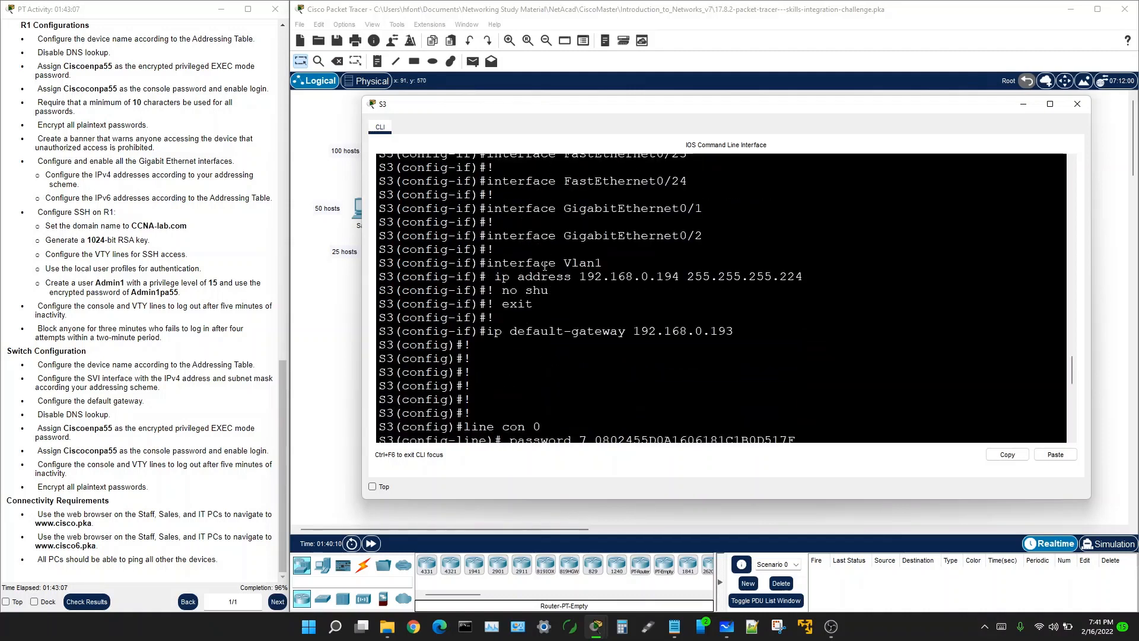
pyautogui.scroll(1, 543, 267)
pyautogui.scroll(15, 520, 320)
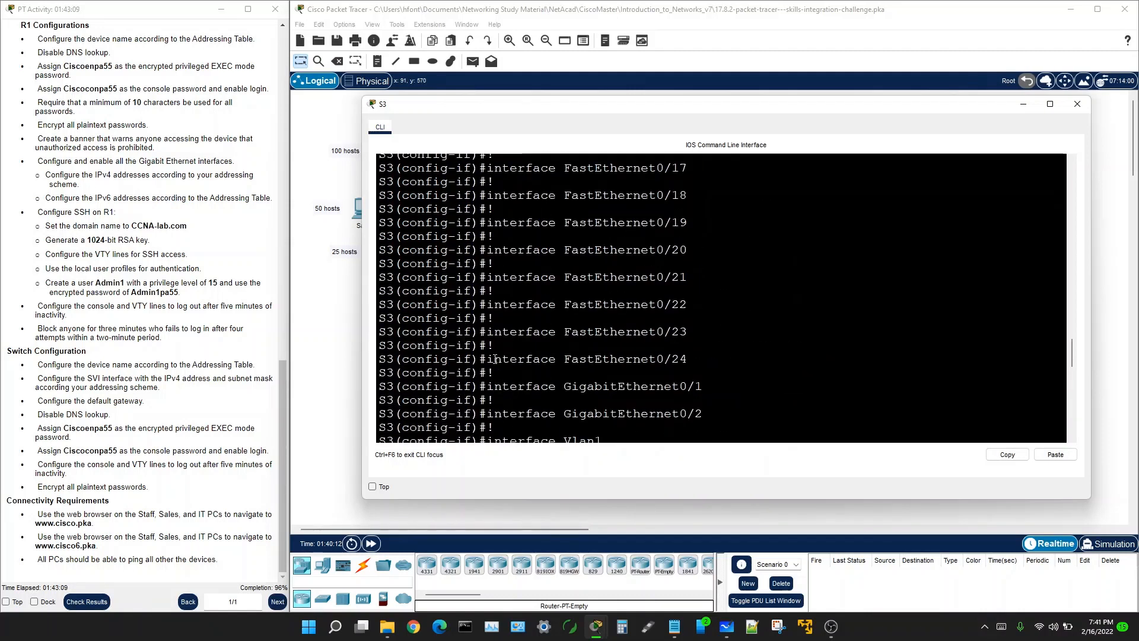
pyautogui.scroll(4, 499, 353)
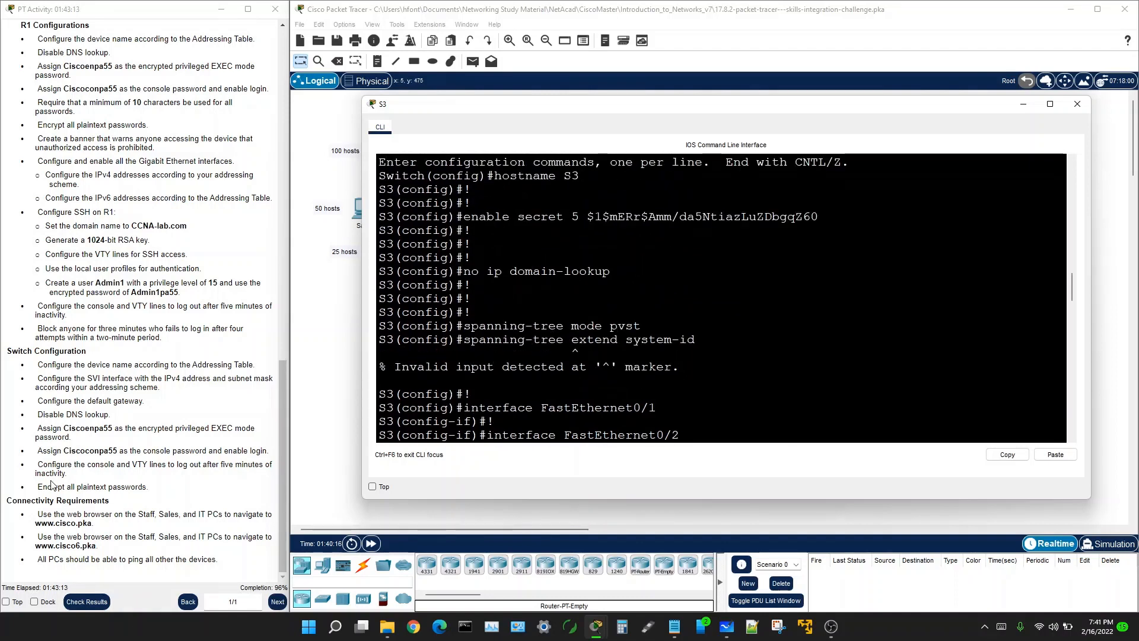
pyautogui.moveTo(36, 487); pyautogui.dragTo(151, 493)
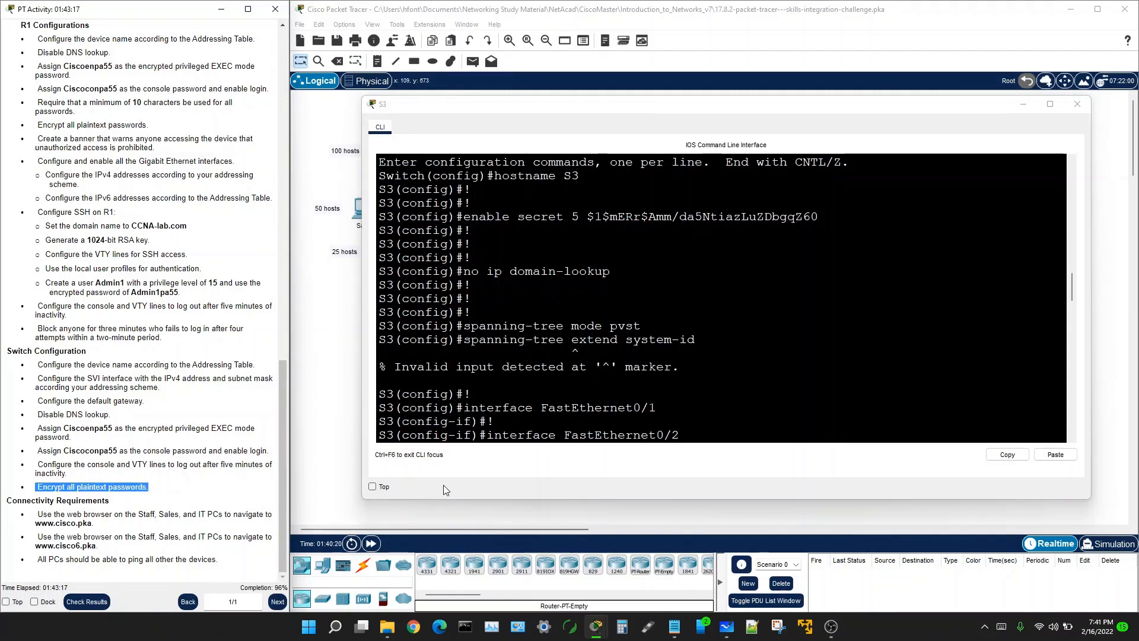
# Step: Scroll back through the S3 configuration in Notepad, then go back to the topology
pyautogui.click(674, 625)
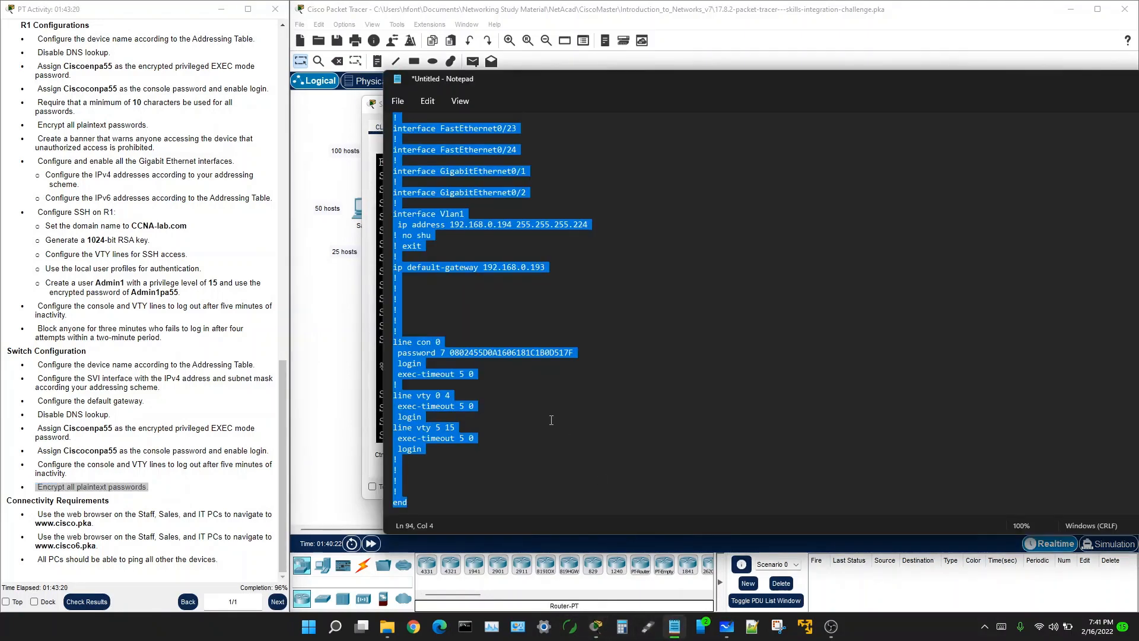
pyautogui.click(425, 491)
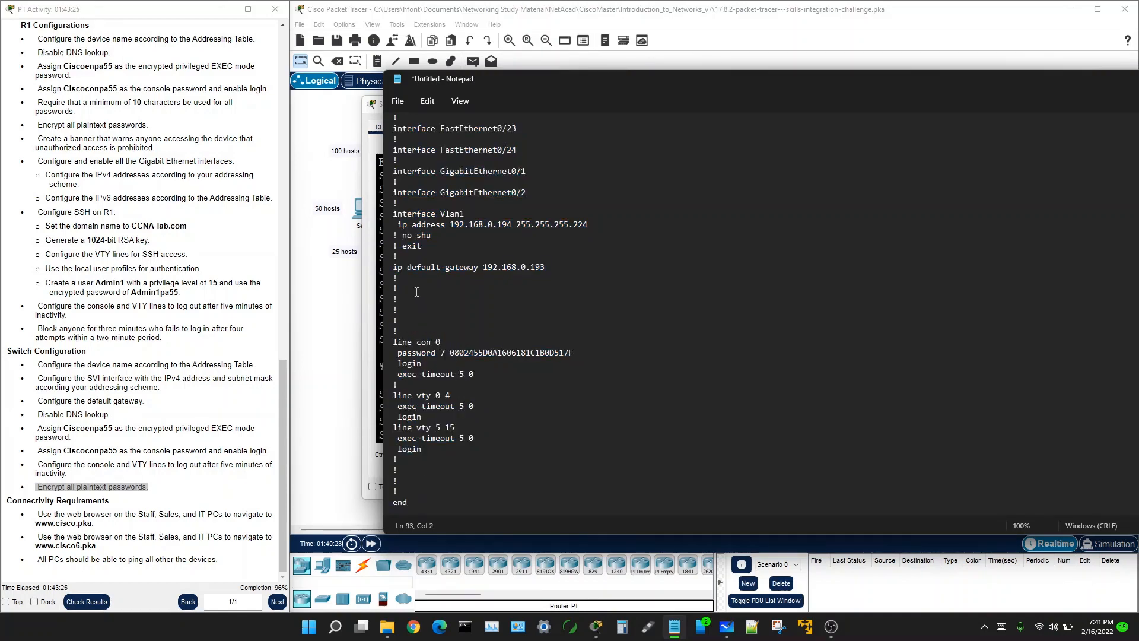
pyautogui.scroll(18, 443, 171)
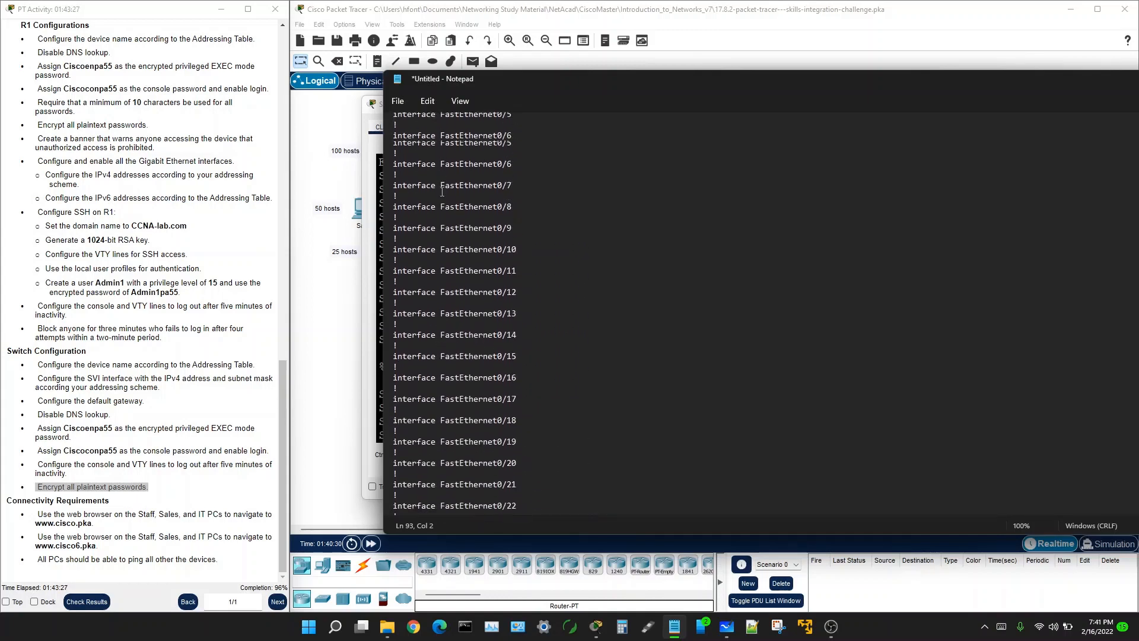
pyautogui.scroll(2, 448, 247)
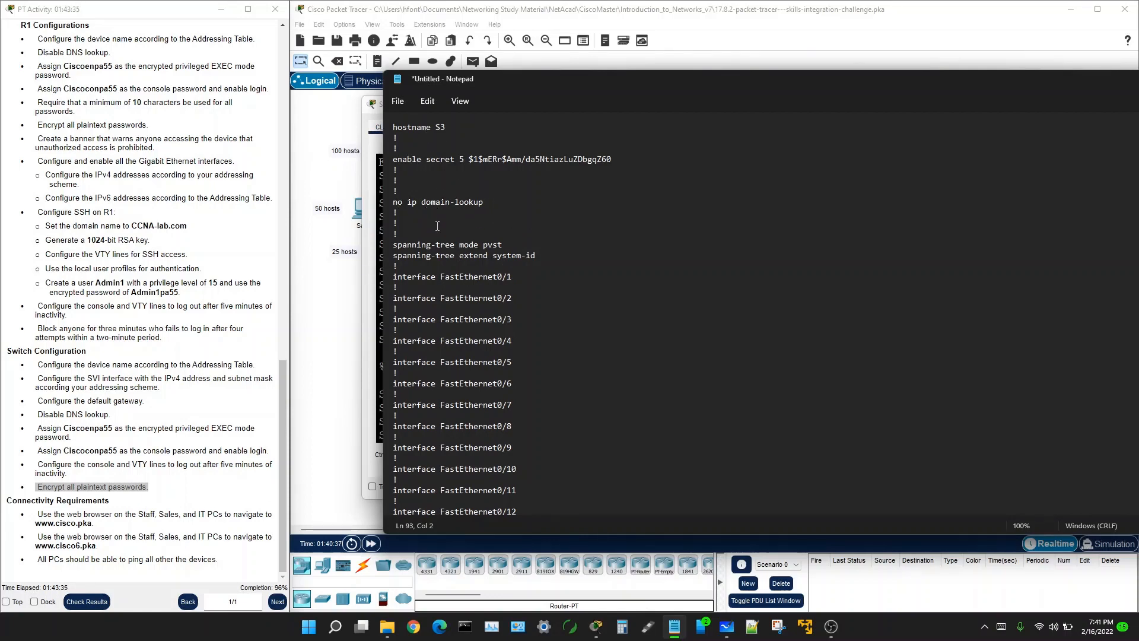
pyautogui.click(335, 180)
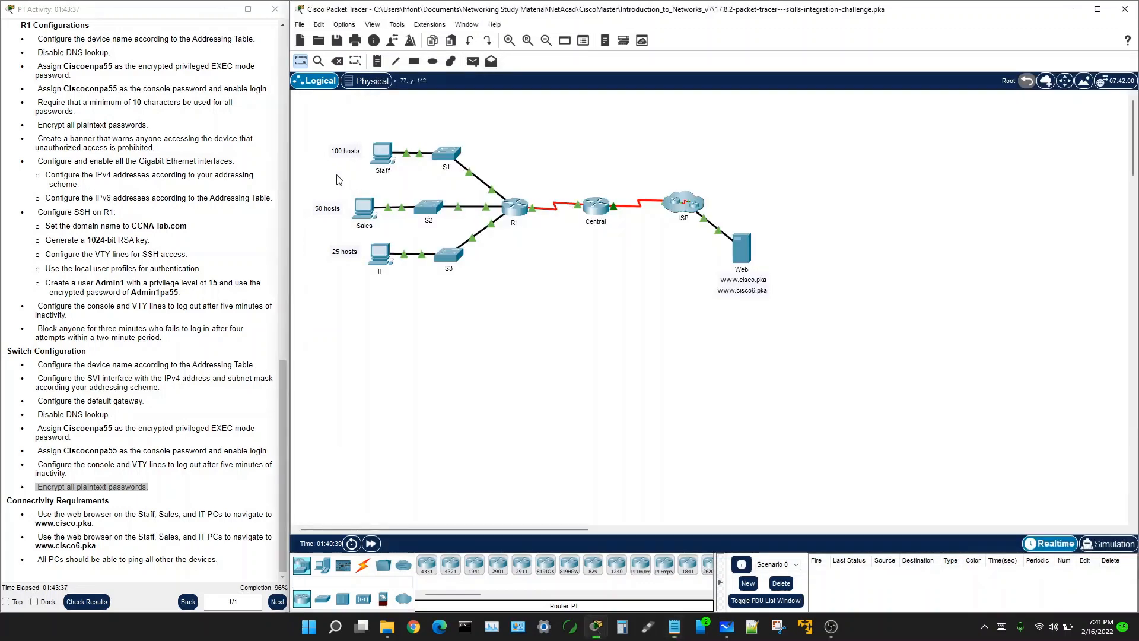
# Step: Enable service password-encryption on switch S2
pyautogui.click(433, 211)
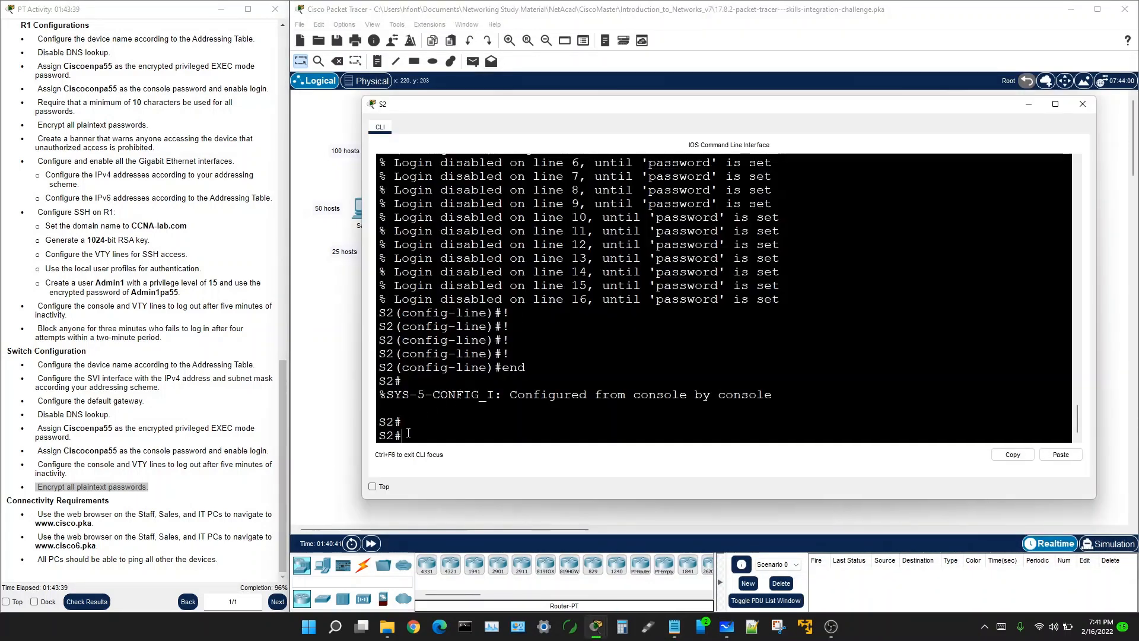
pyautogui.write('conf t')
pyautogui.press('Return')
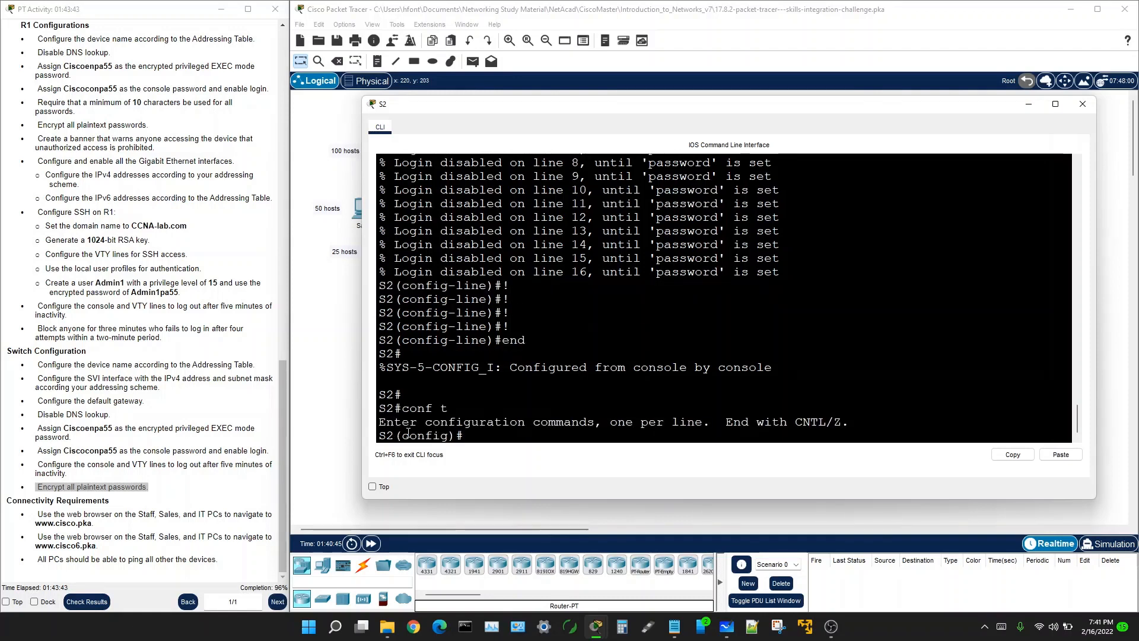
pyautogui.write('ser')
pyautogui.press('Tab')
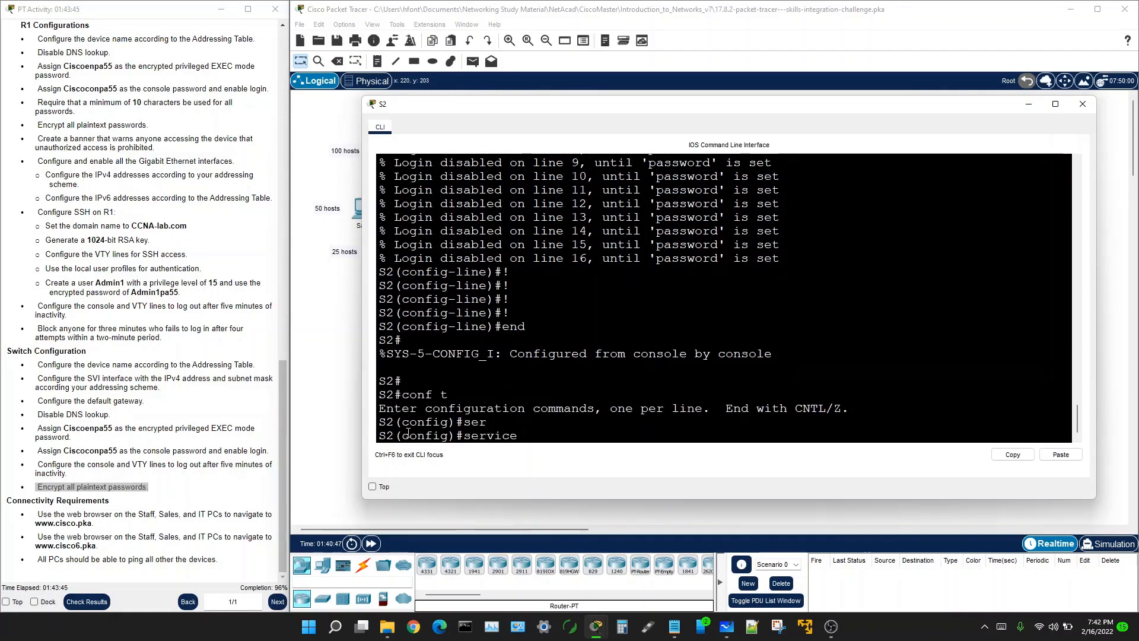
pyautogui.write('p')
pyautogui.press('Tab')
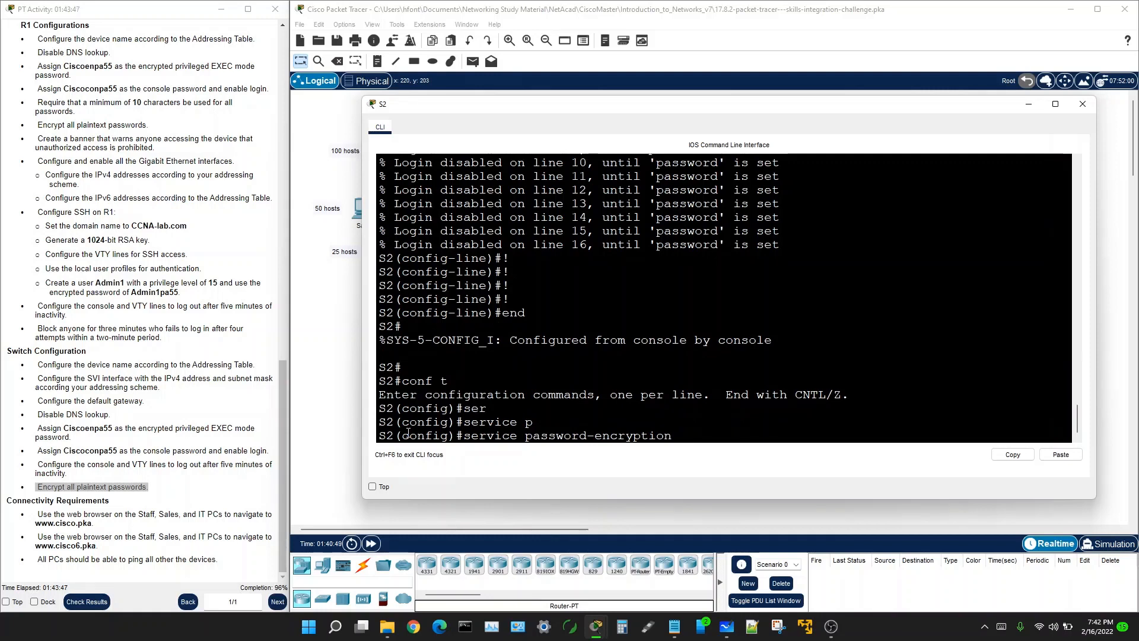
pyautogui.press('Return')
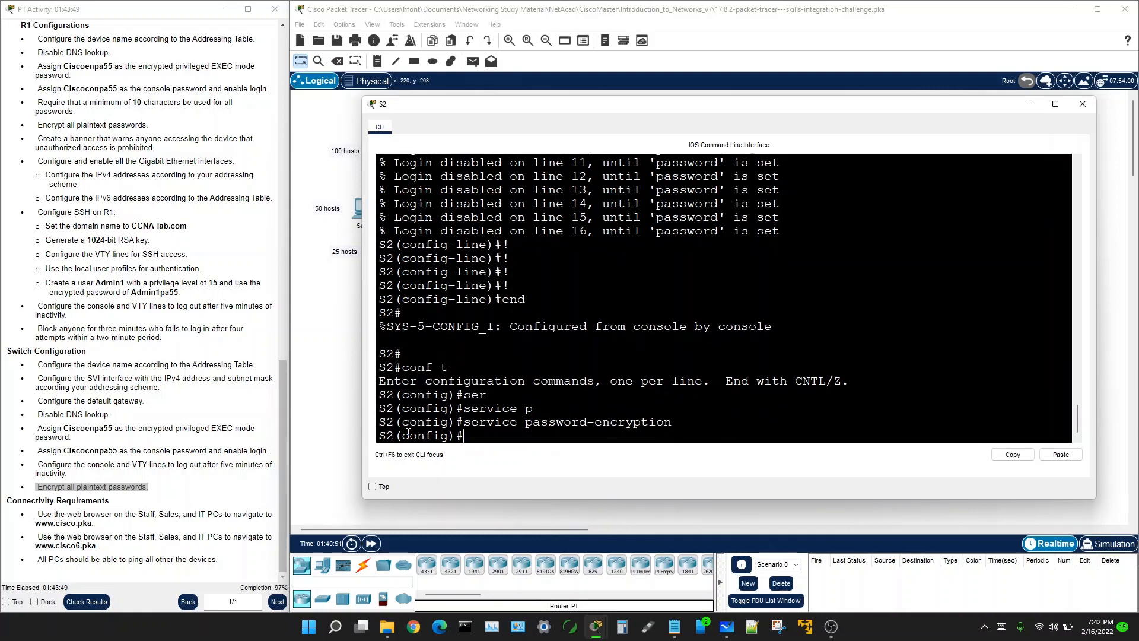
pyautogui.press('Return')
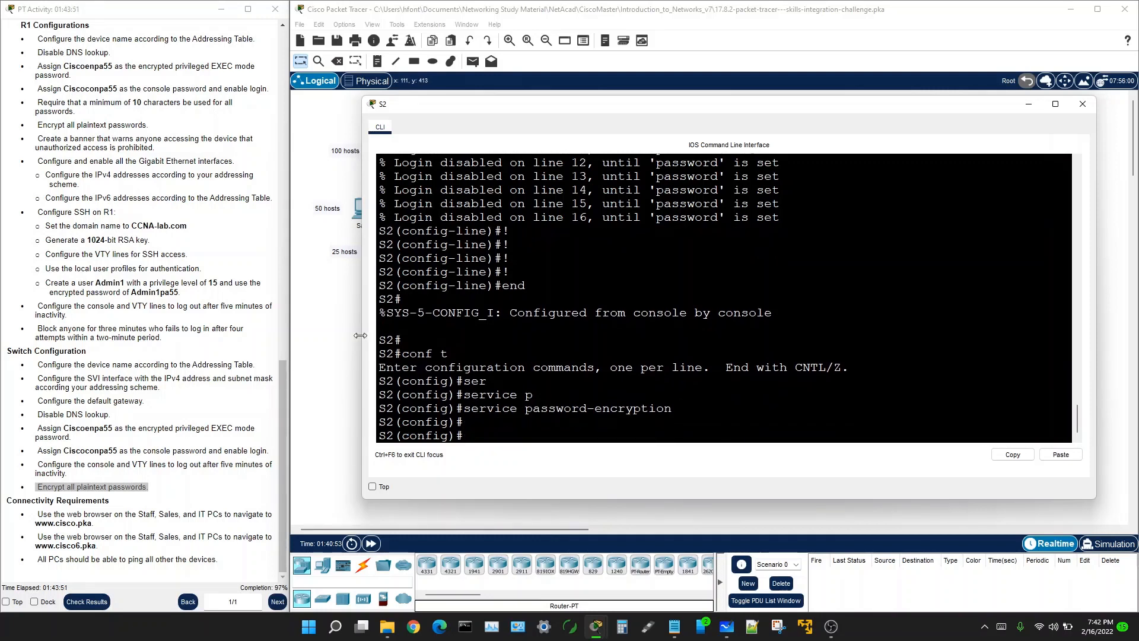
pyautogui.click(333, 333)
# Step: Enable service password-encryption on switch S3
pyautogui.click(450, 253)
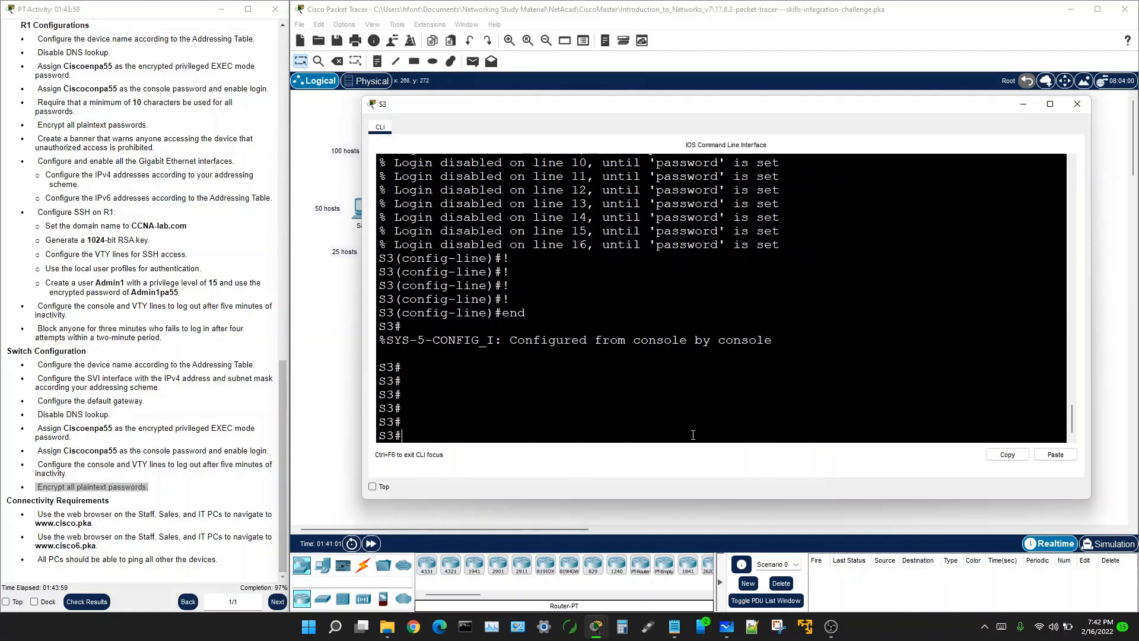
pyautogui.write('conf t')
pyautogui.press('Return')
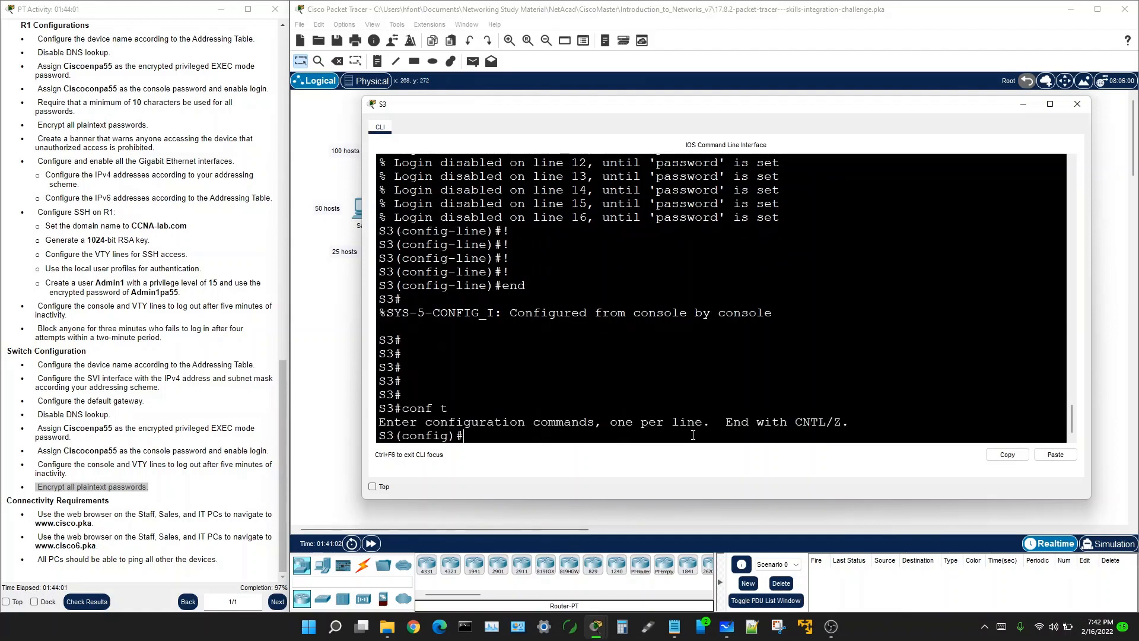
pyautogui.write('ser')
pyautogui.press('Tab')
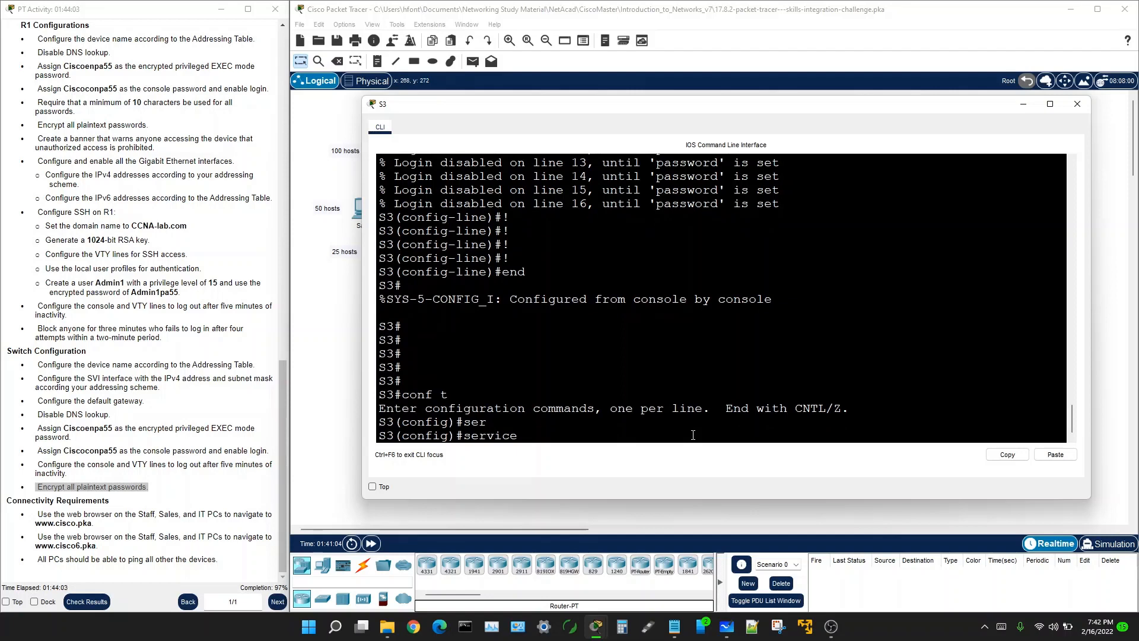
pyautogui.write('p')
pyautogui.press('Tab')
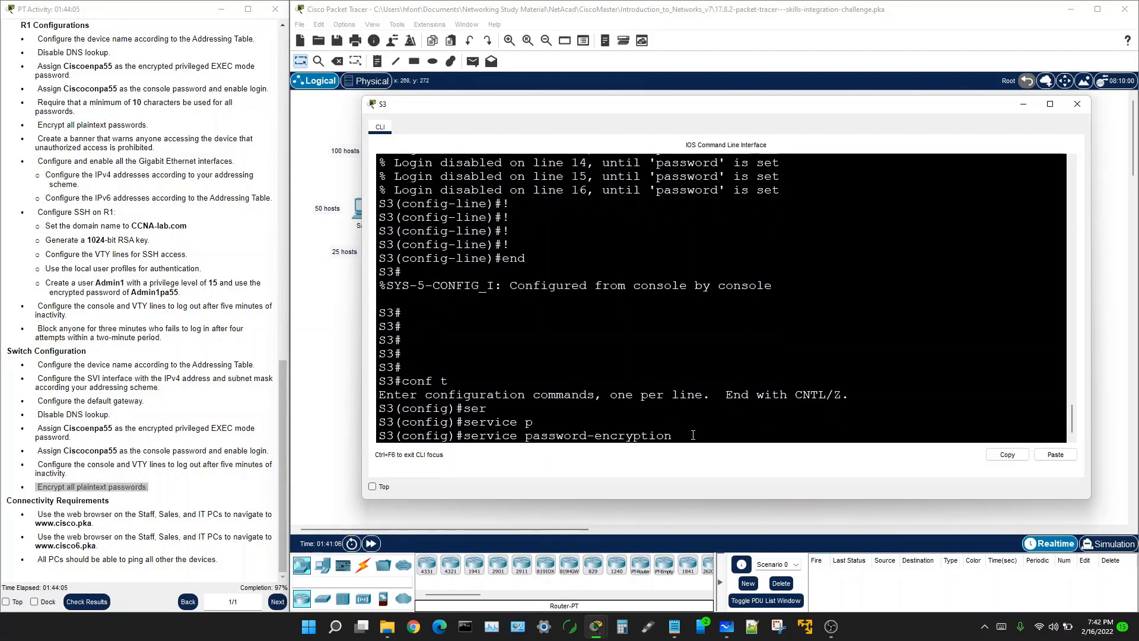
pyautogui.press('Return')
pyautogui.press('Return')
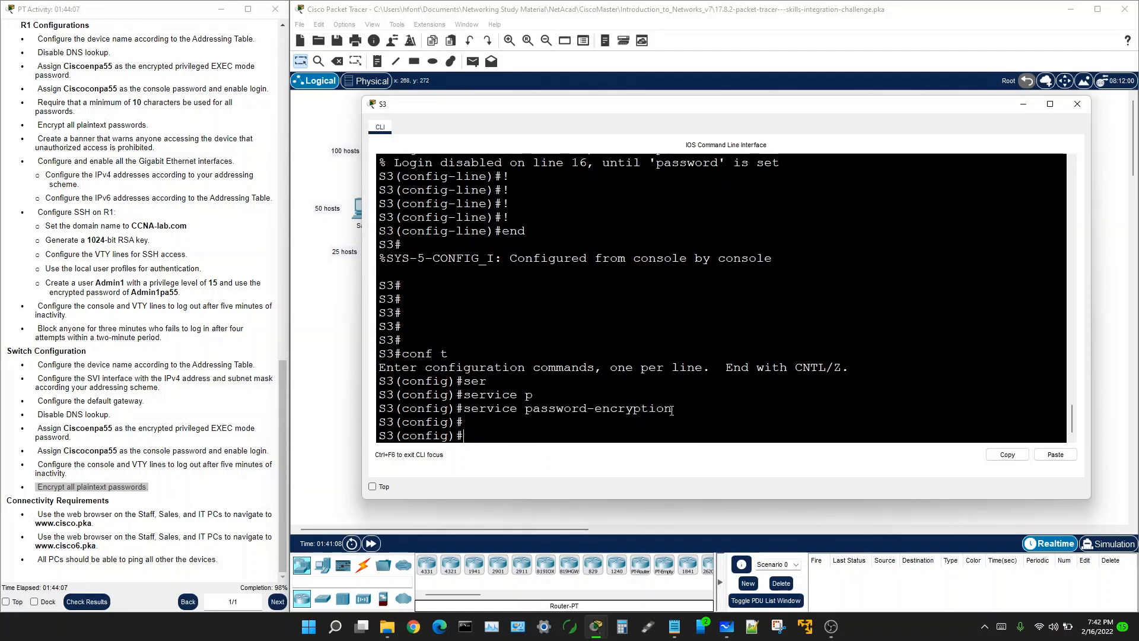
# Step: Paste the saved configuration into S3 again and close its command line
pyautogui.hotkey('ctrl', 'v')
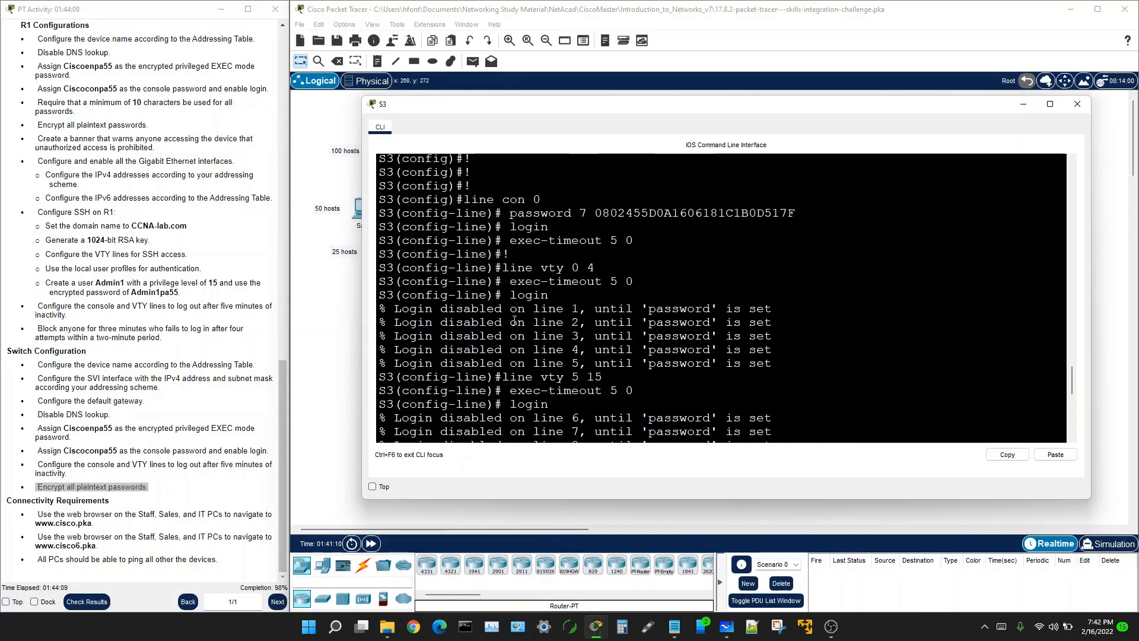
pyautogui.scroll(4, 514, 320)
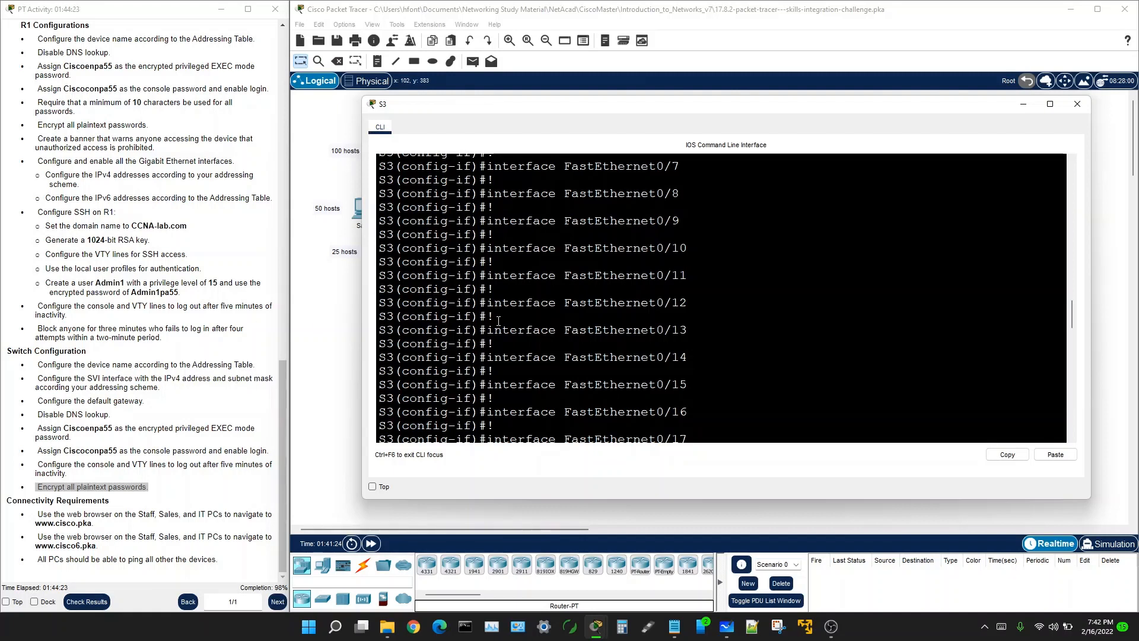
pyautogui.click(342, 309)
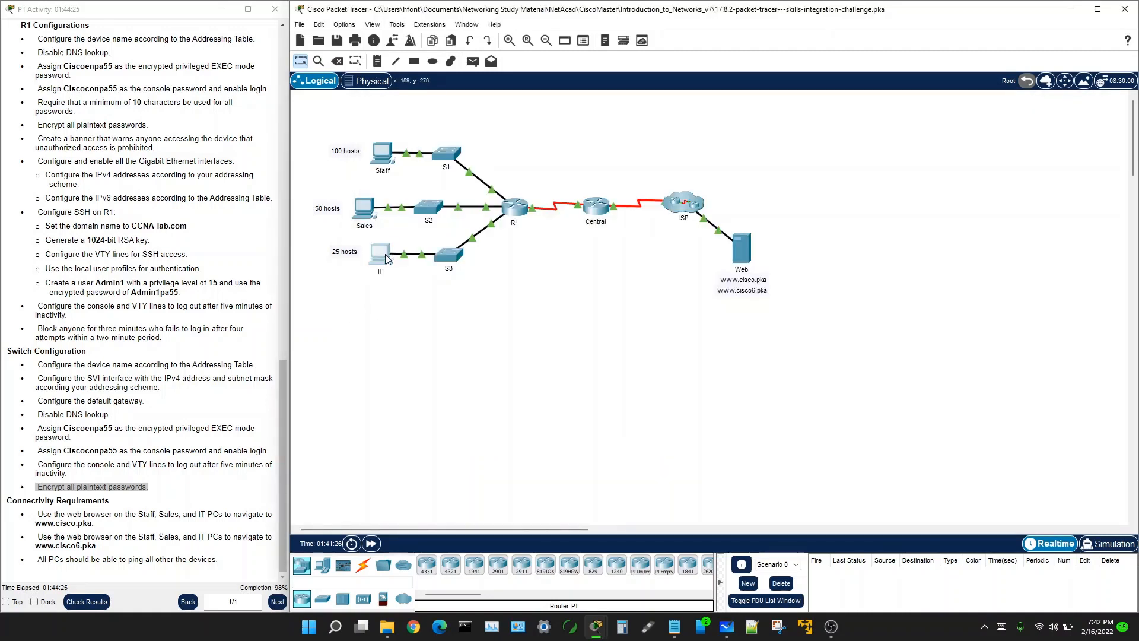
# Step: Briefly open the IT PC and S1 windows, then run Check Results for the activity
pyautogui.click(380, 258)
pyautogui.hotkey('alt', 'F4')
pyautogui.click(446, 153)
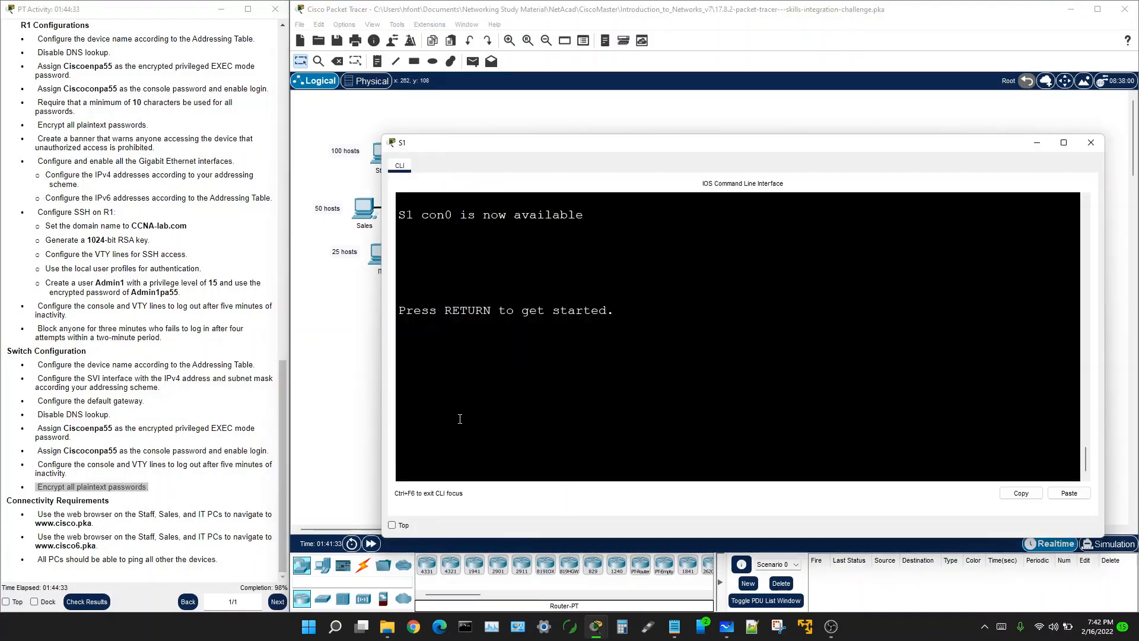
pyautogui.click(352, 378)
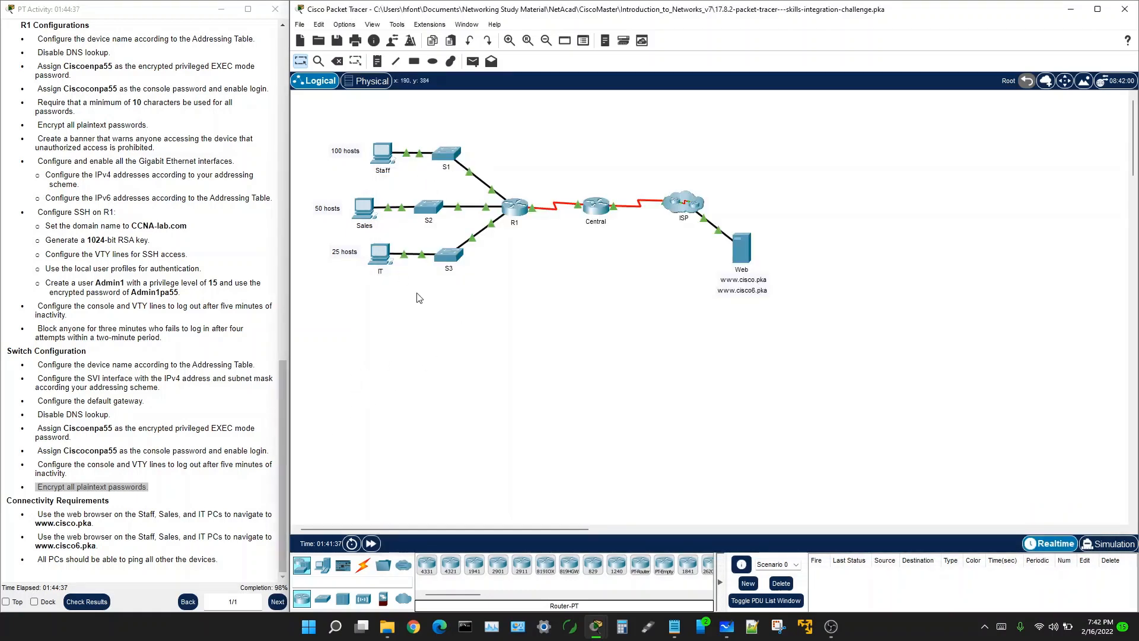
pyautogui.click(447, 155)
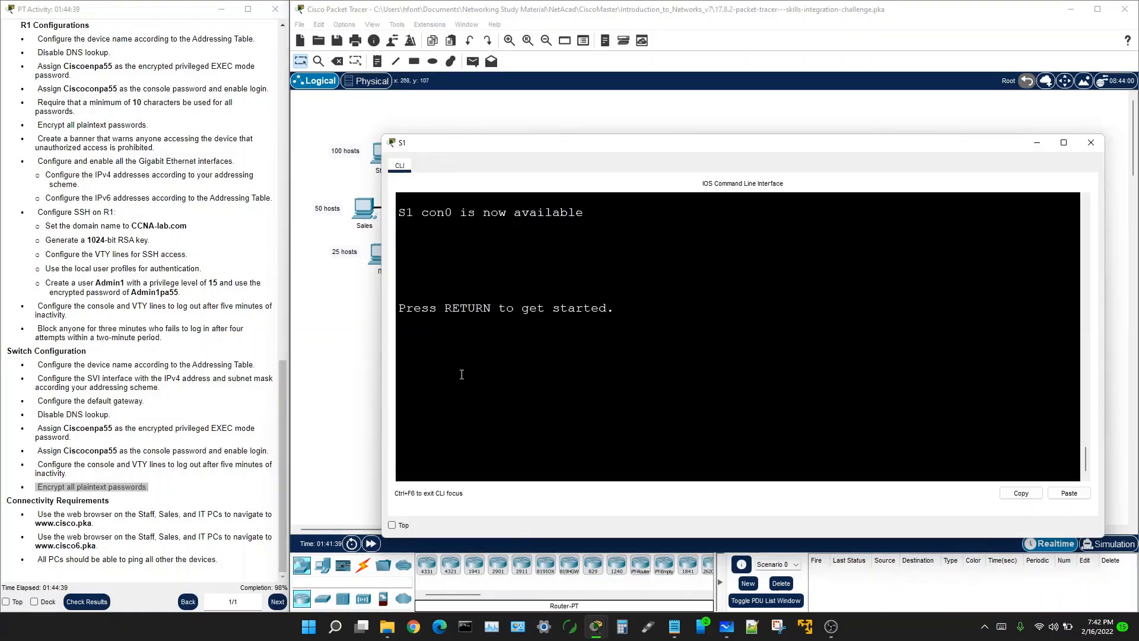
pyautogui.click(85, 602)
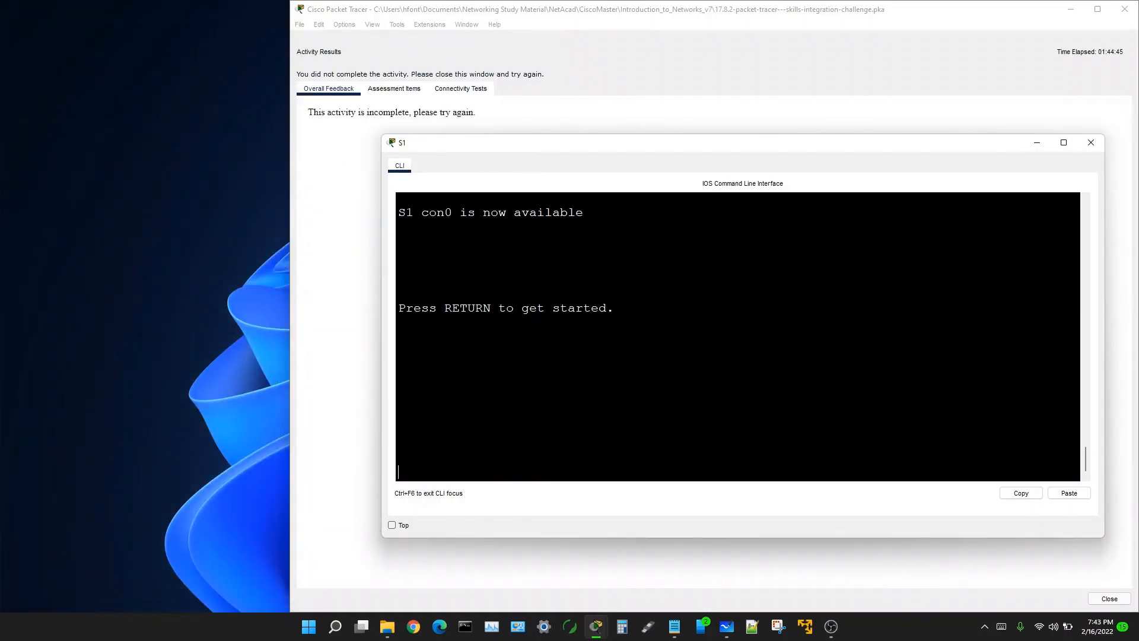
# Step: Browse the Assessment Items and select S2's Incorrect Vlan1 Port Status entry
pyautogui.click(410, 90)
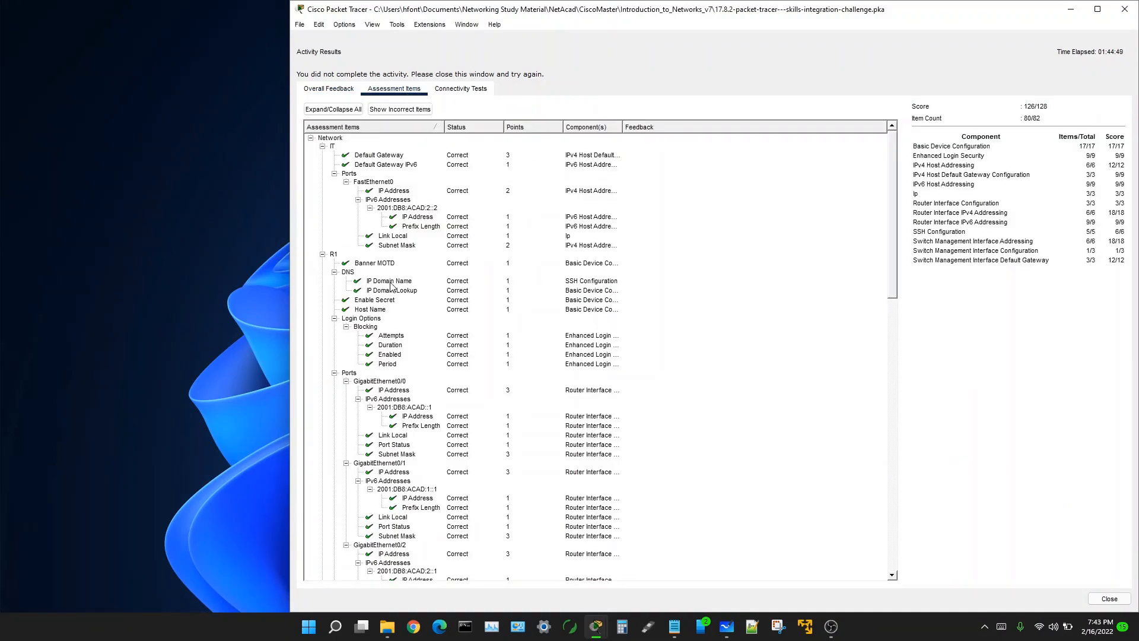
pyautogui.scroll(-7, 402, 410)
pyautogui.scroll(-10, 402, 410)
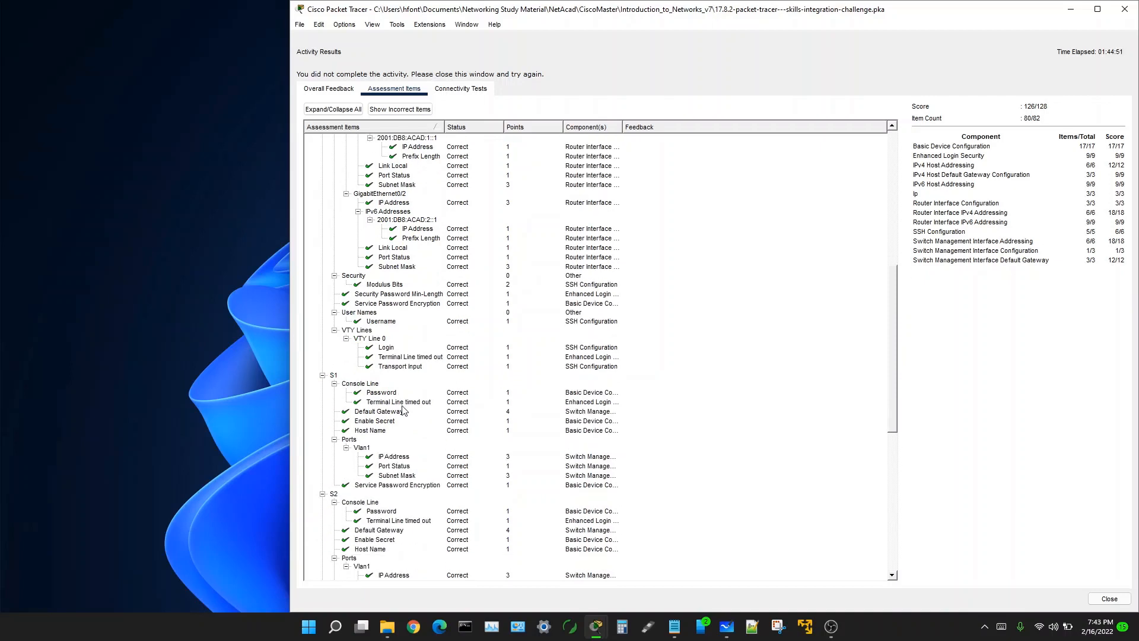
pyautogui.scroll(-8, 402, 410)
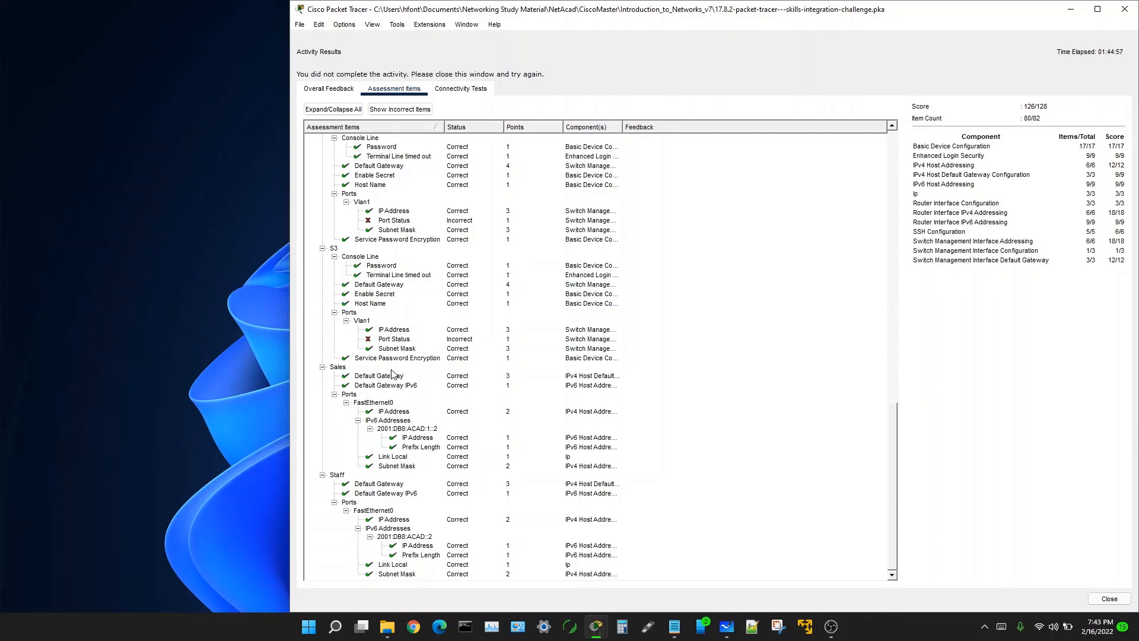
pyautogui.scroll(3, 340, 259)
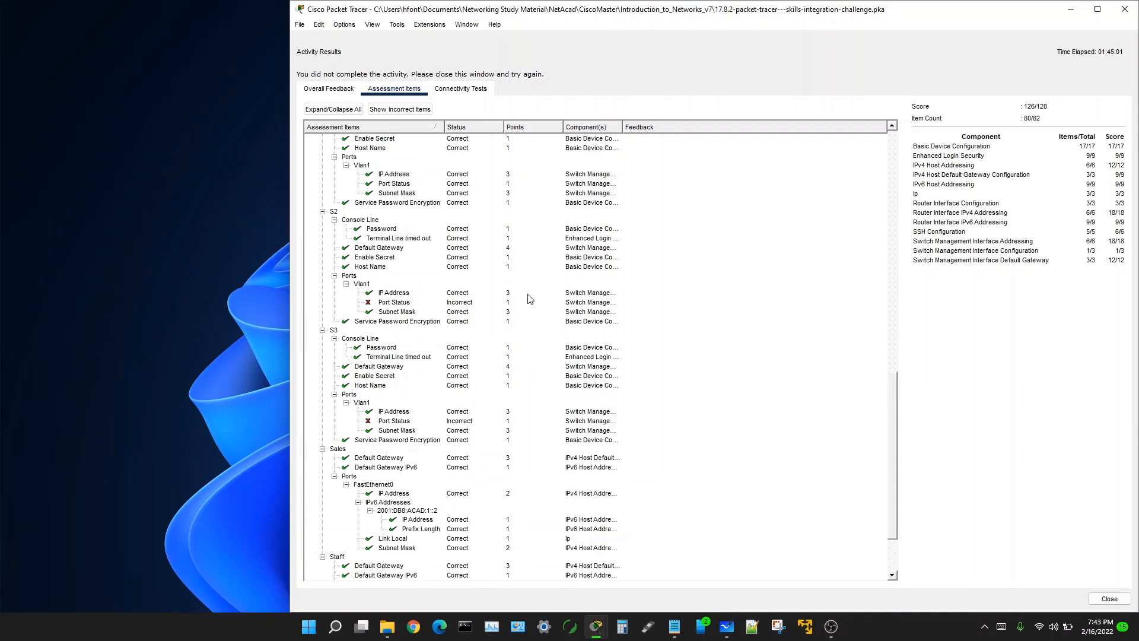
pyautogui.click(384, 306)
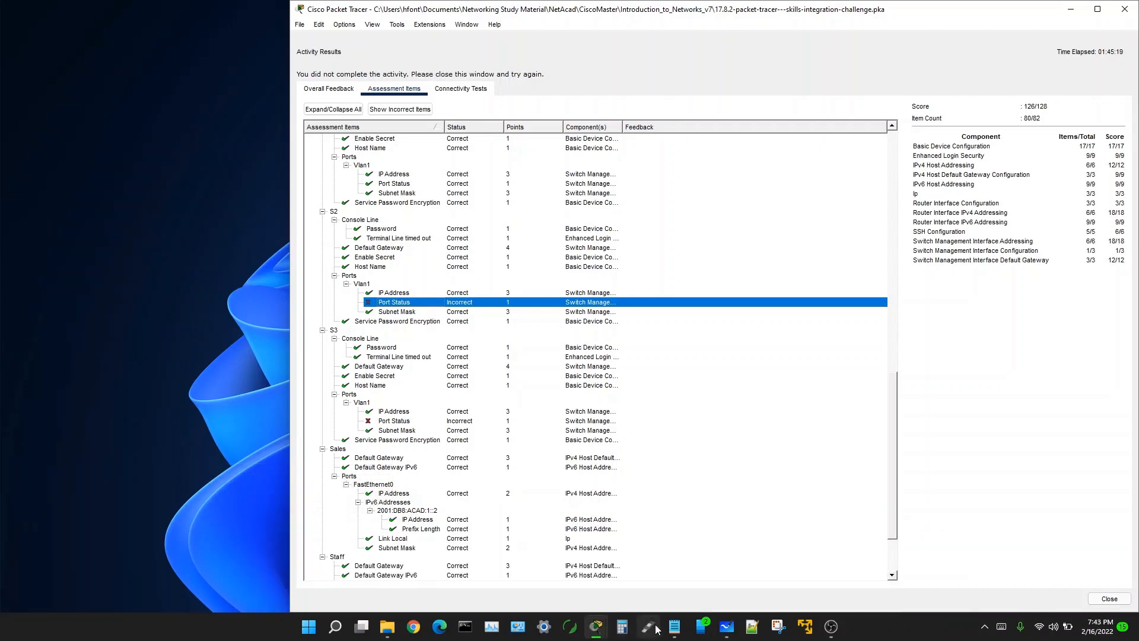
# Step: In Notepad, highlight S3's interface Vlan1 lines: the ip address and the commented-out '! no shu'
pyautogui.click(676, 623)
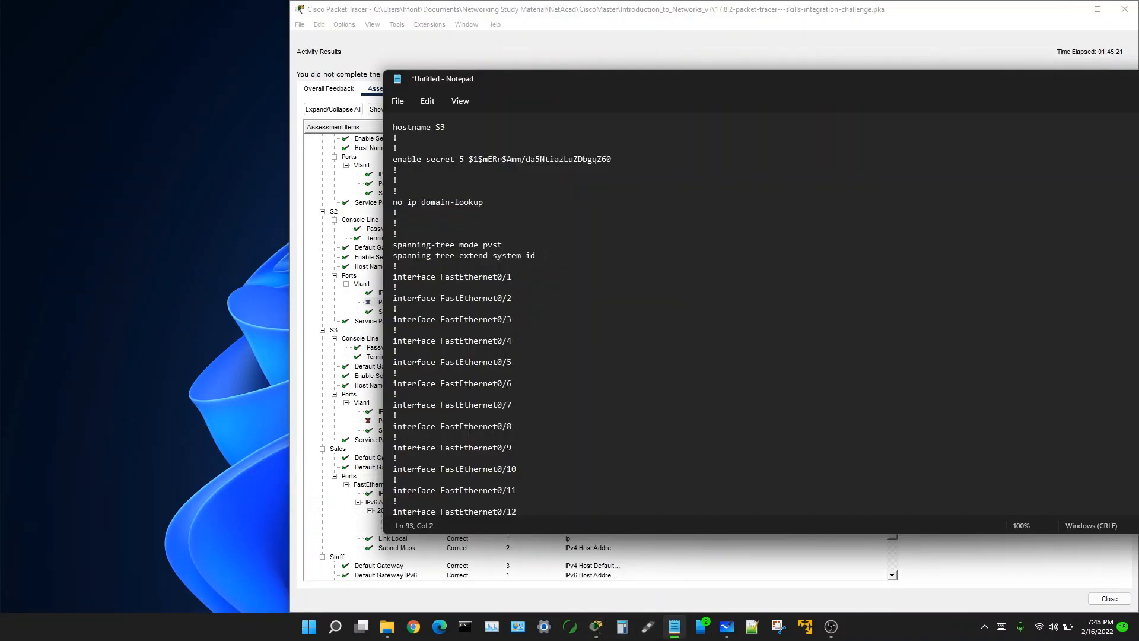
pyautogui.scroll(-15, 516, 194)
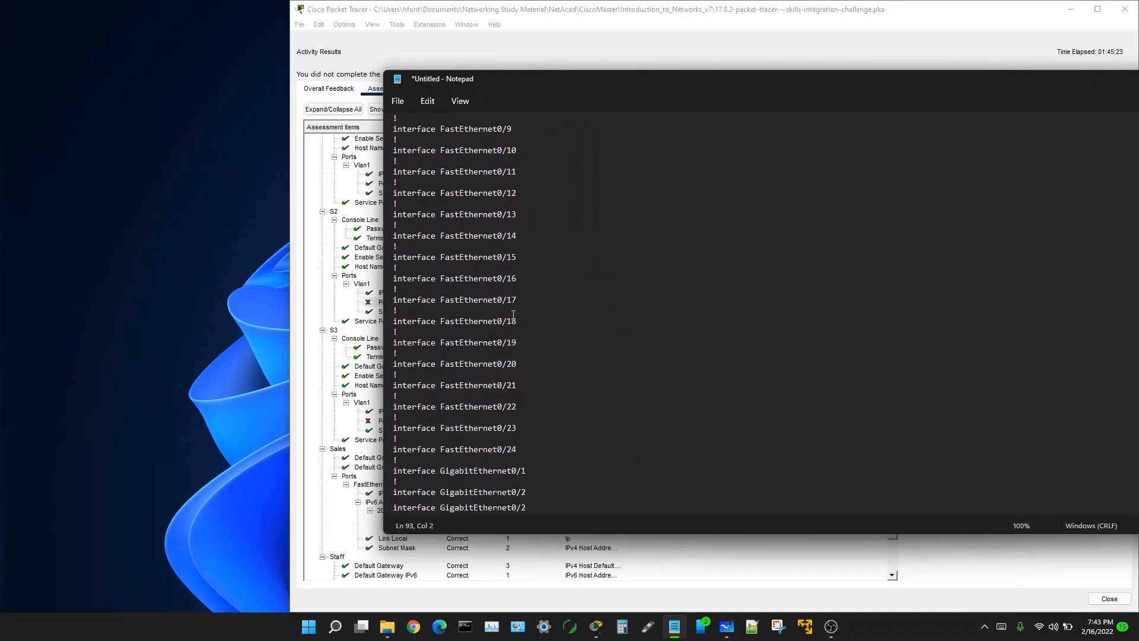
pyautogui.scroll(-3, 507, 324)
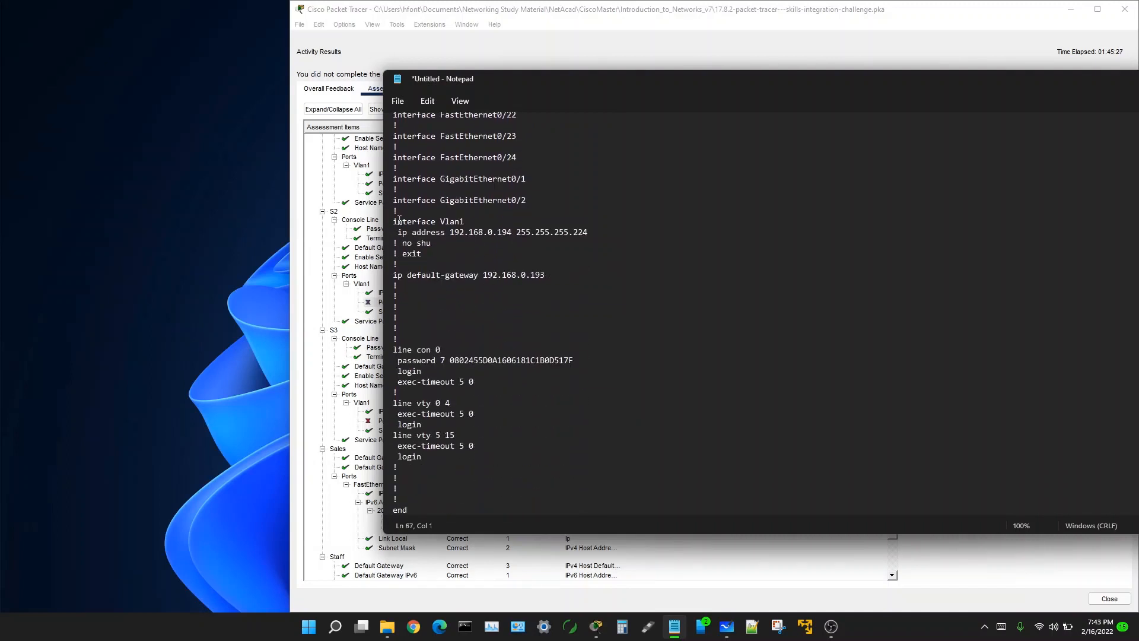
pyautogui.moveTo(399, 220); pyautogui.dragTo(471, 224)
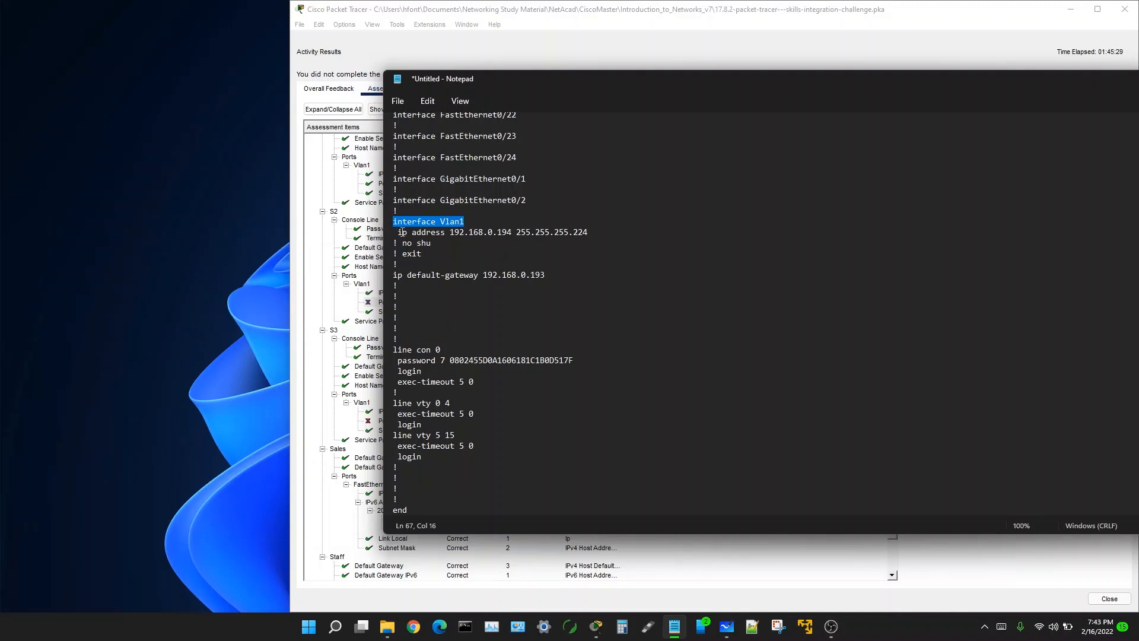
pyautogui.moveTo(398, 231); pyautogui.dragTo(590, 232)
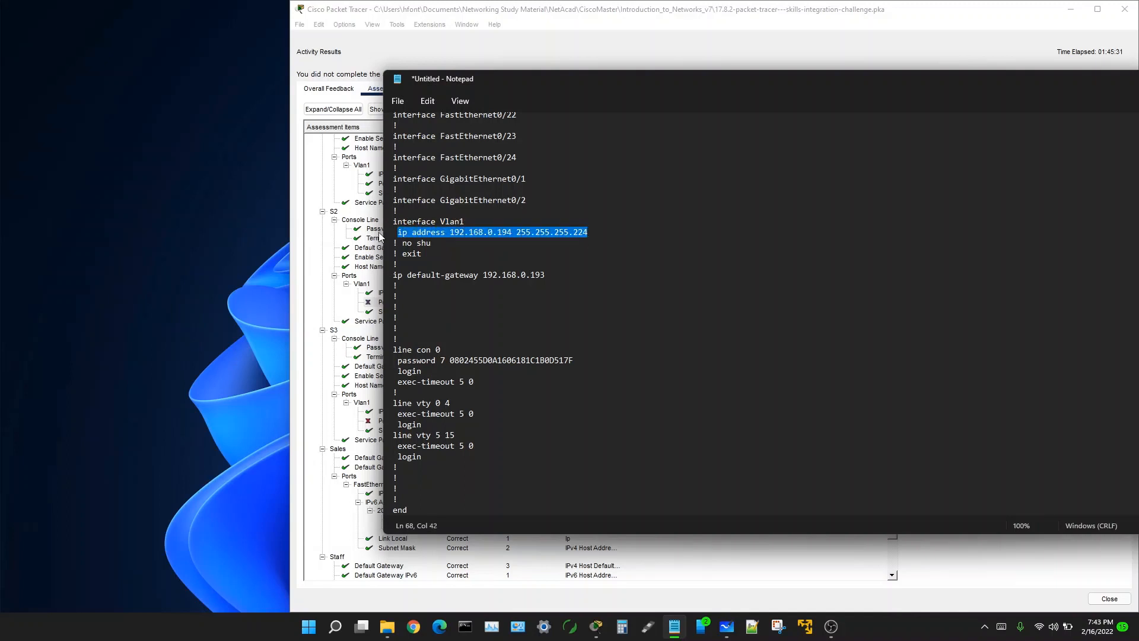
pyautogui.moveTo(403, 244); pyautogui.dragTo(434, 243)
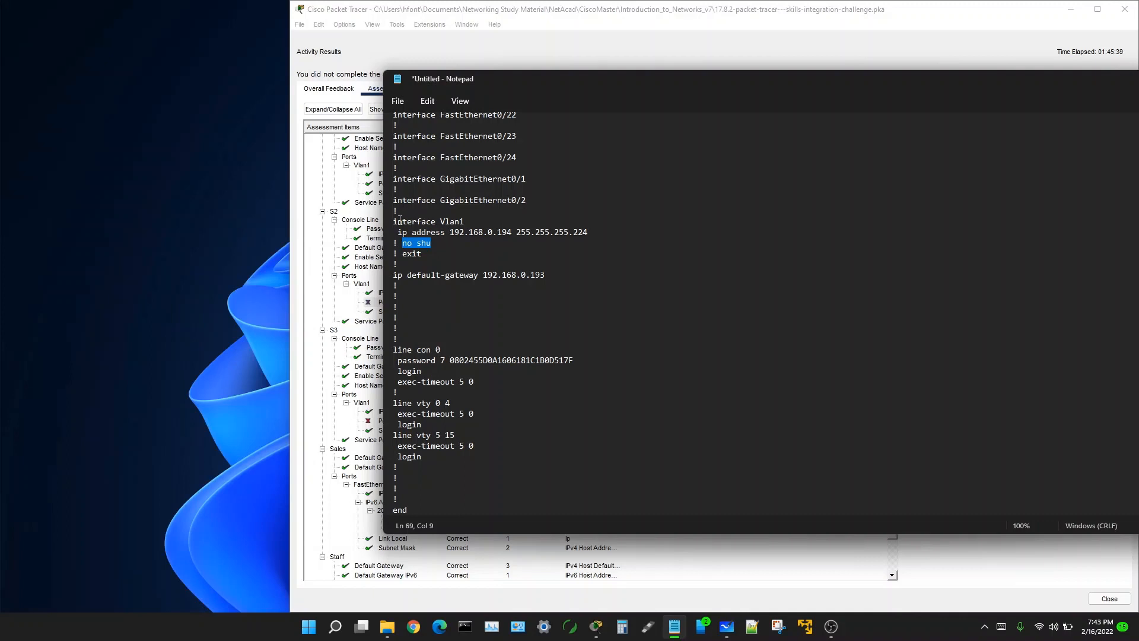
pyautogui.moveTo(397, 221); pyautogui.dragTo(481, 219)
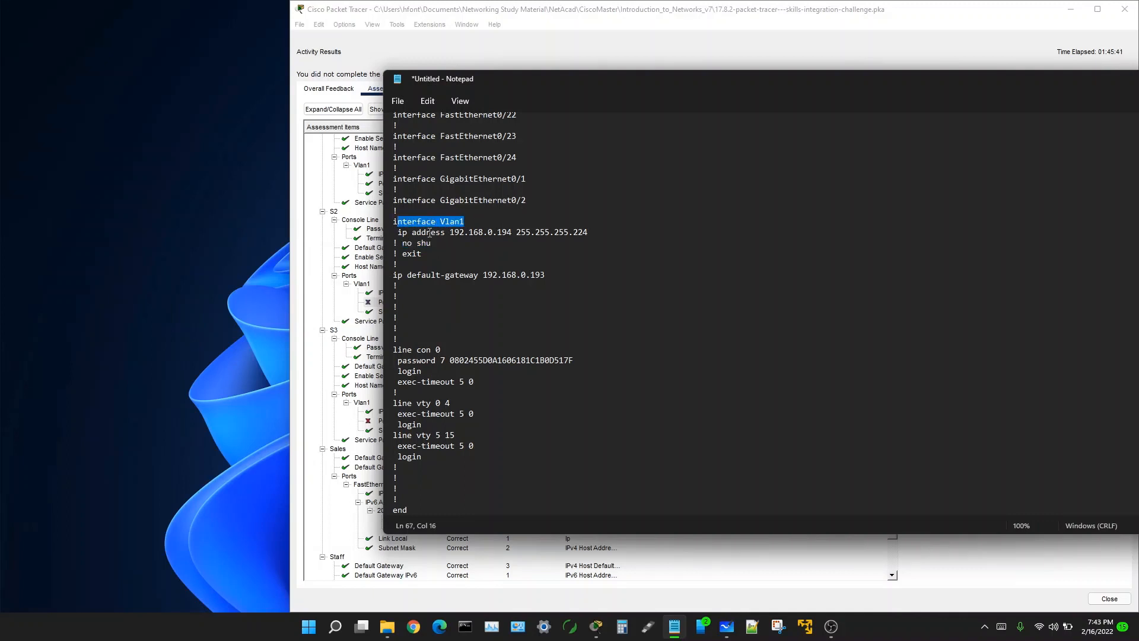
pyautogui.moveTo(402, 242); pyautogui.dragTo(425, 244)
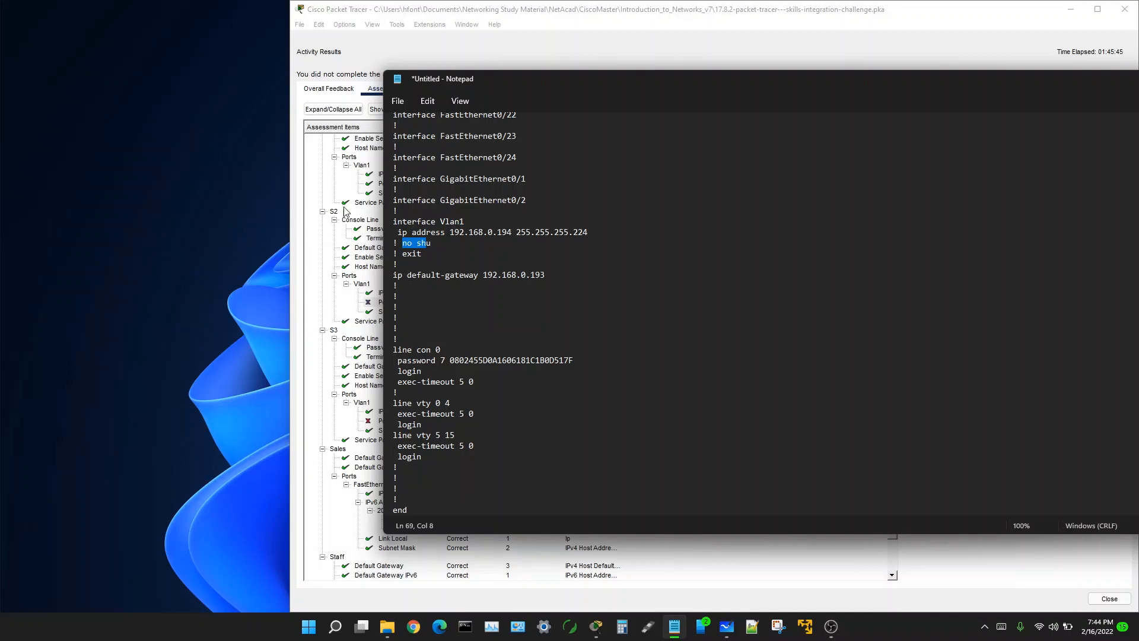
# Step: Review the Assessment Items list in Packet Tracer, then close the Activity Results window
pyautogui.click(415, 48)
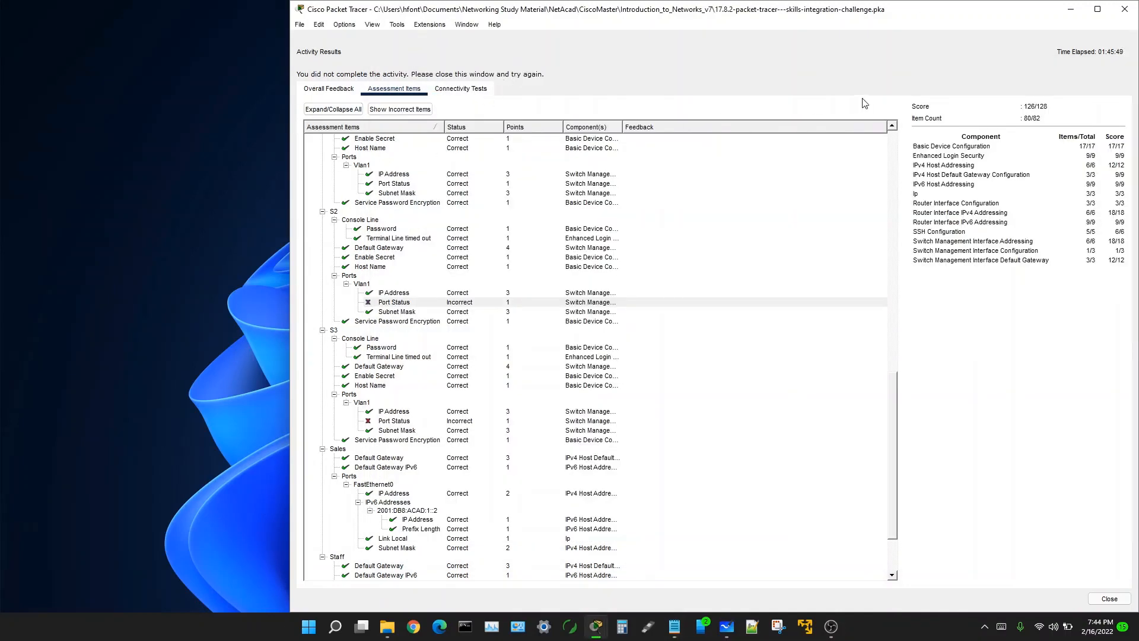
pyautogui.scroll(-3, 549, 414)
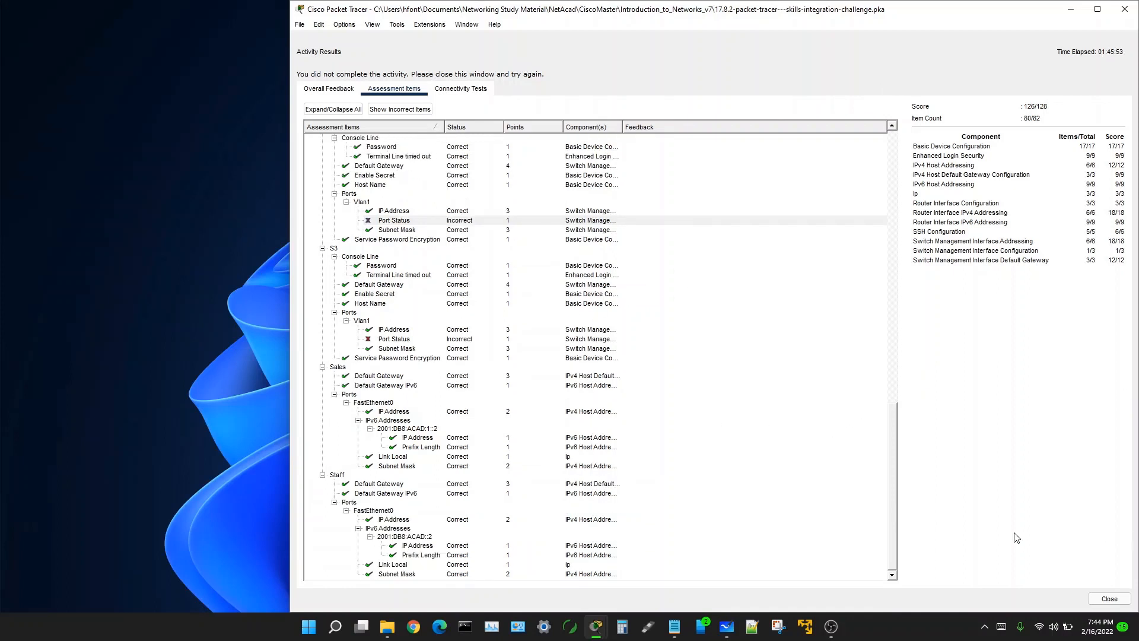
pyautogui.click(1108, 599)
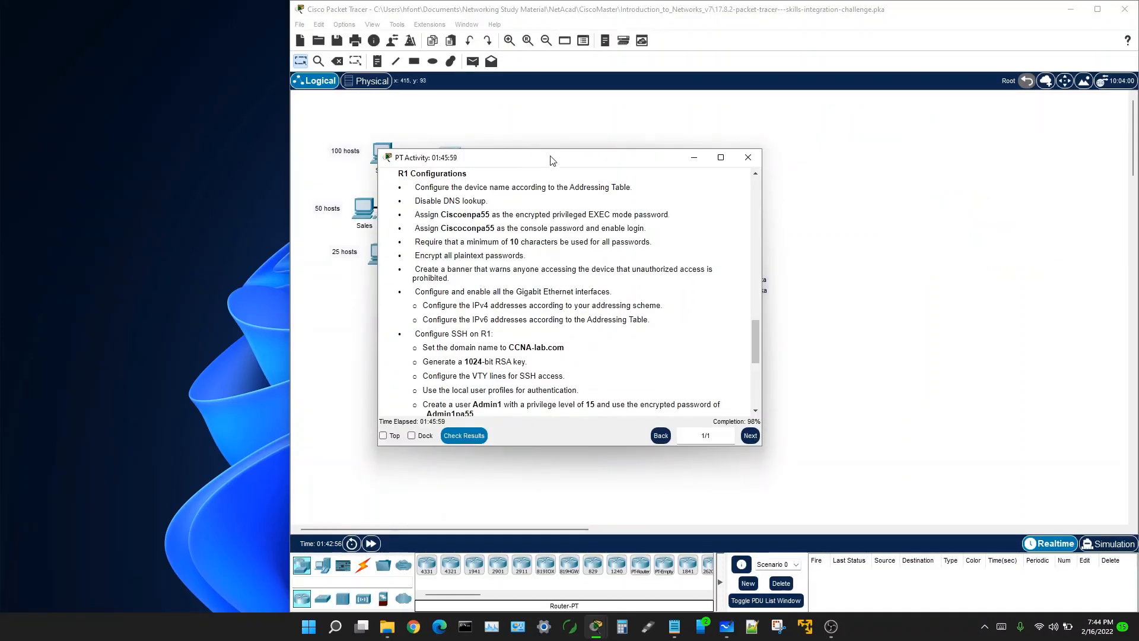
# Step: Dock the activity instructions on the left half and open switch S2's CLI
pyautogui.moveTo(550, 158); pyautogui.dragTo(5, 119)
pyautogui.click(671, 345)
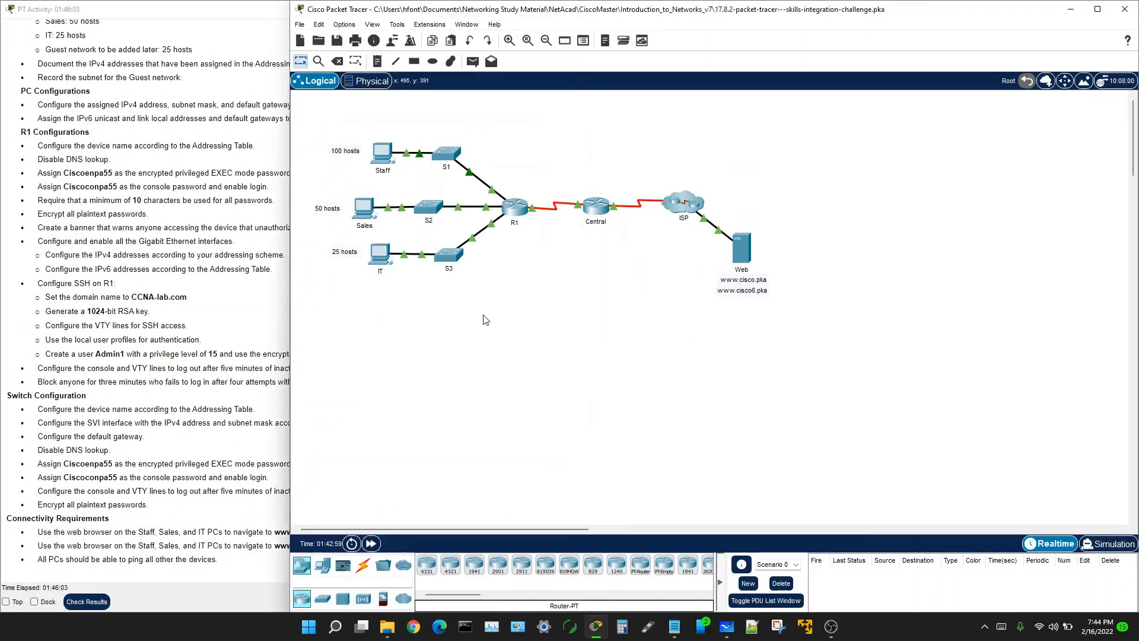
pyautogui.click(428, 206)
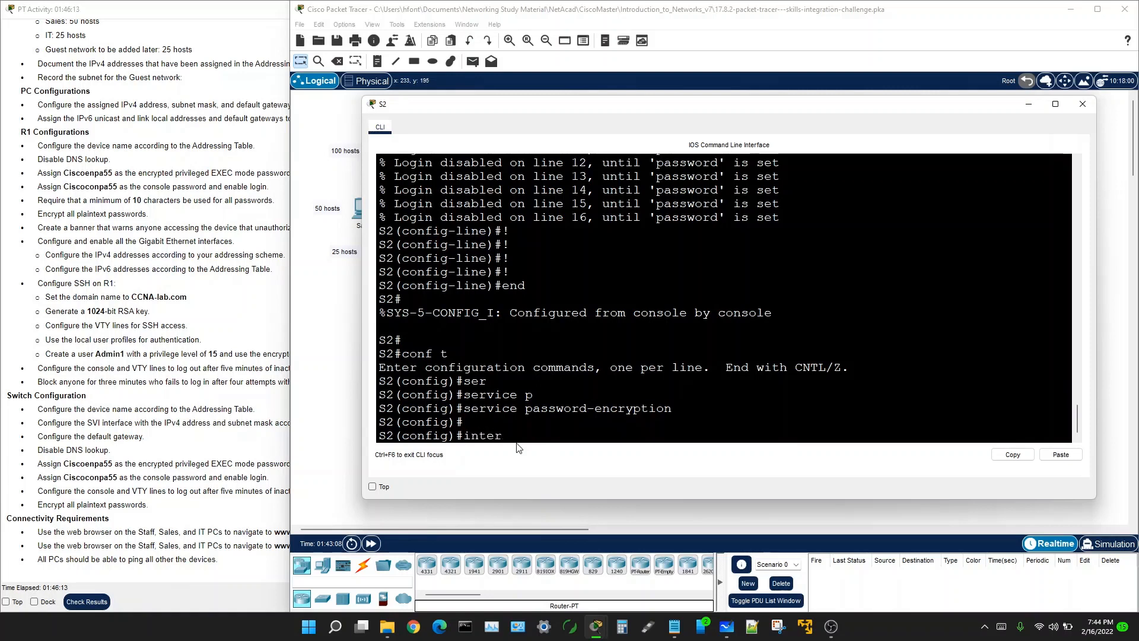
# Step: On S2, enter interface vlan 1 and run no shutdown to bring Vlan1 up
pyautogui.press('Tab')
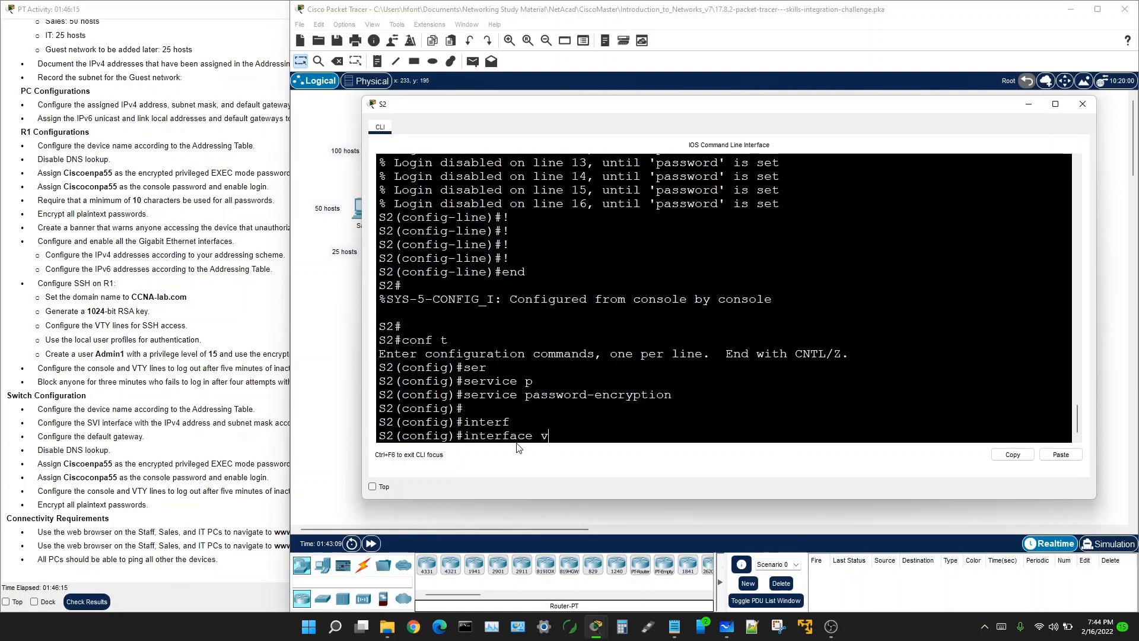
pyautogui.write('v')
pyautogui.press('Tab')
pyautogui.write('1')
pyautogui.press('Return')
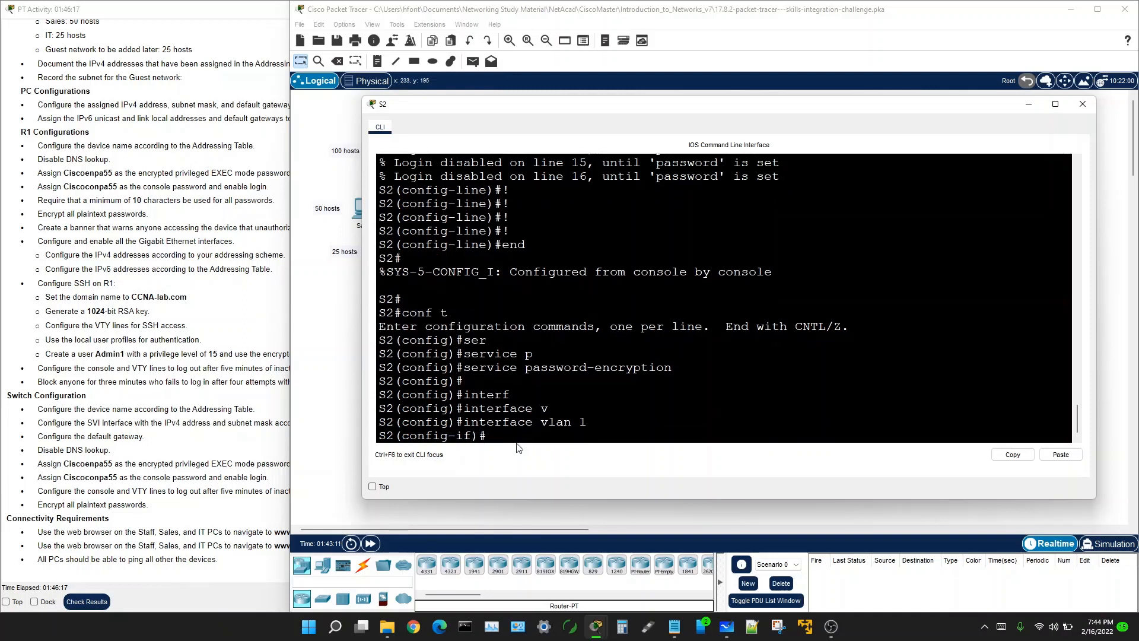
pyautogui.write('no sh')
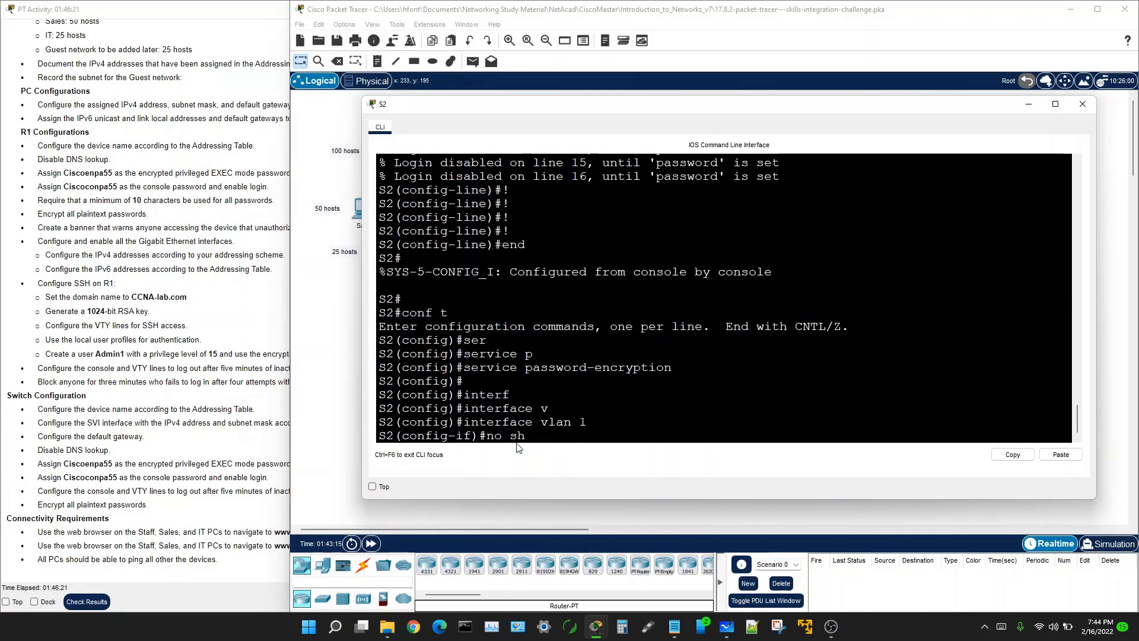
pyautogui.press('Return')
pyautogui.press('Return')
pyautogui.press('Return')
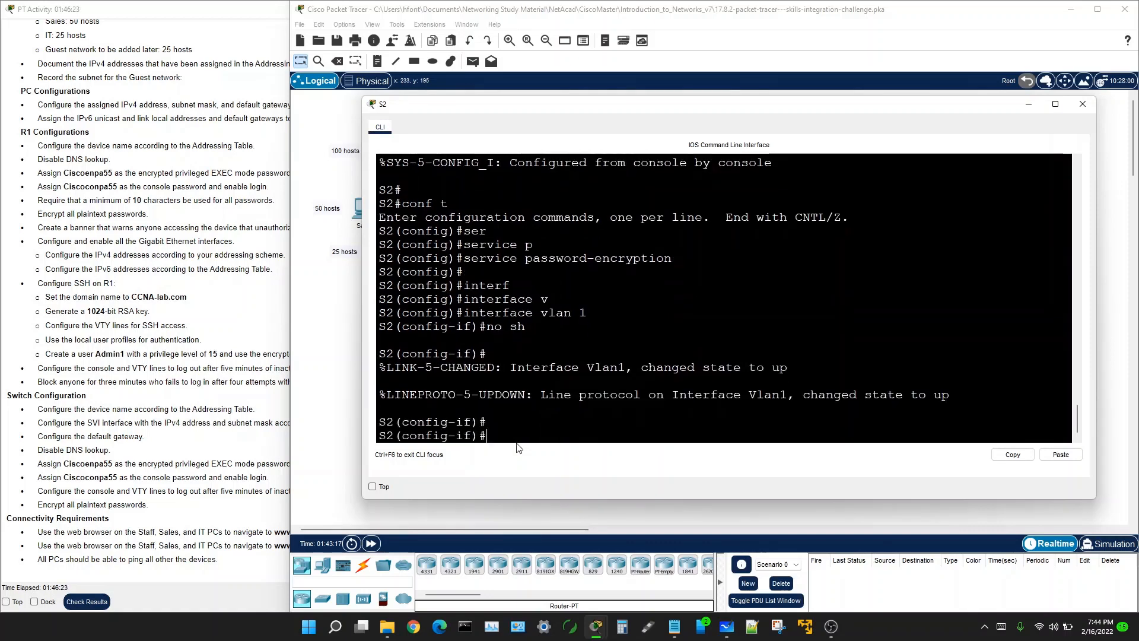
pyautogui.moveTo(360, 406); pyautogui.dragTo(358, 393)
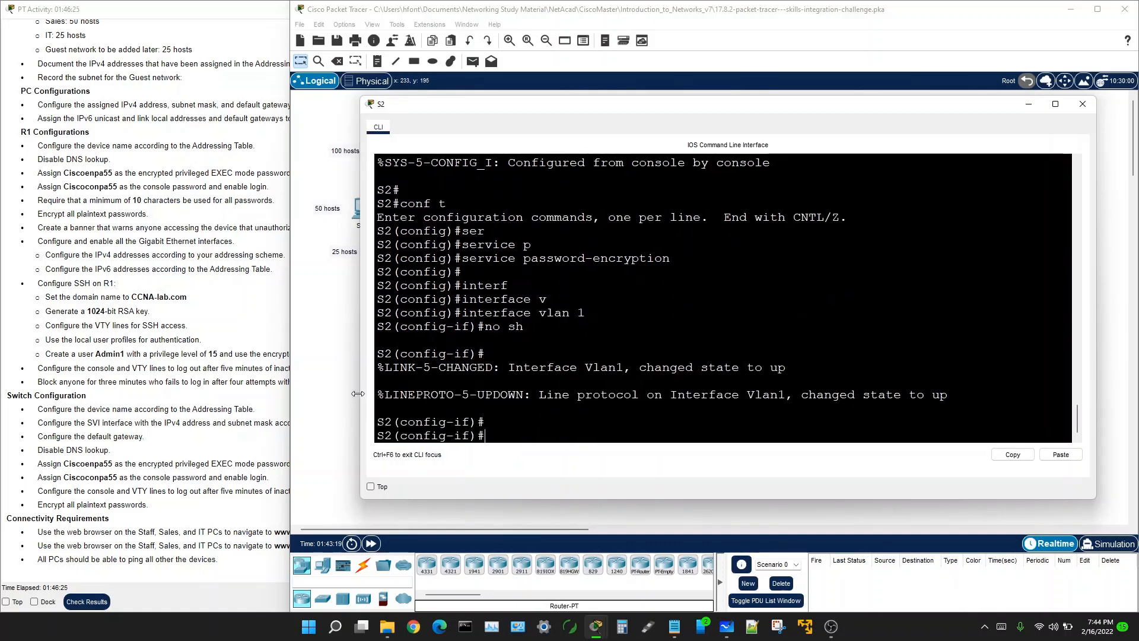
pyautogui.click(325, 357)
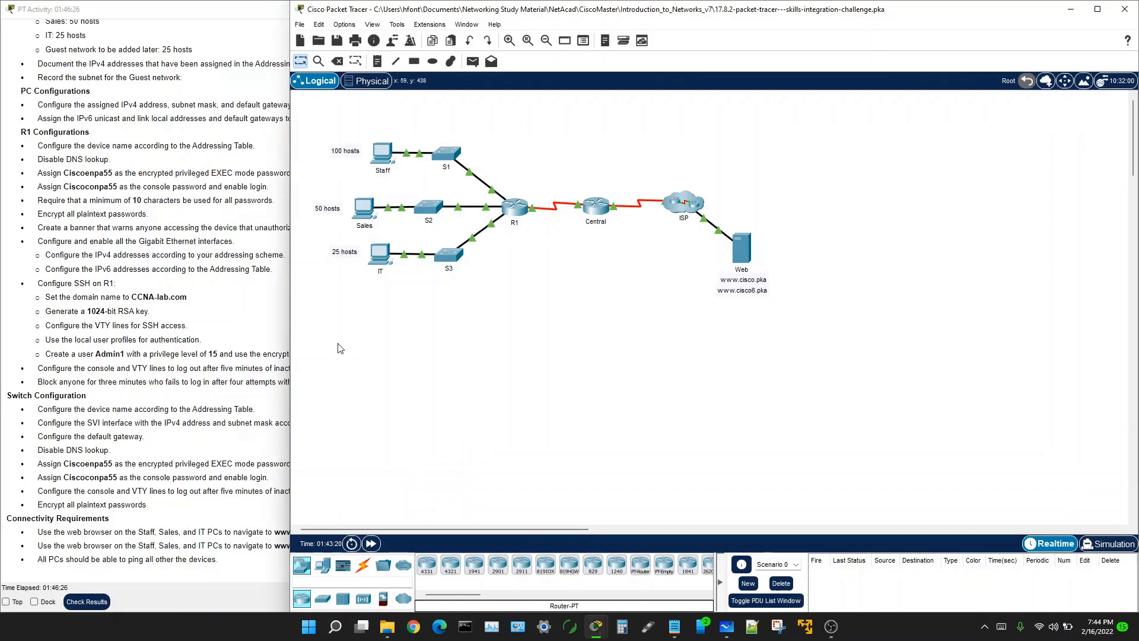
# Step: On switch S3, enter interface vlan 1 and run no shutdown to bring Vlan1 up
pyautogui.click(456, 260)
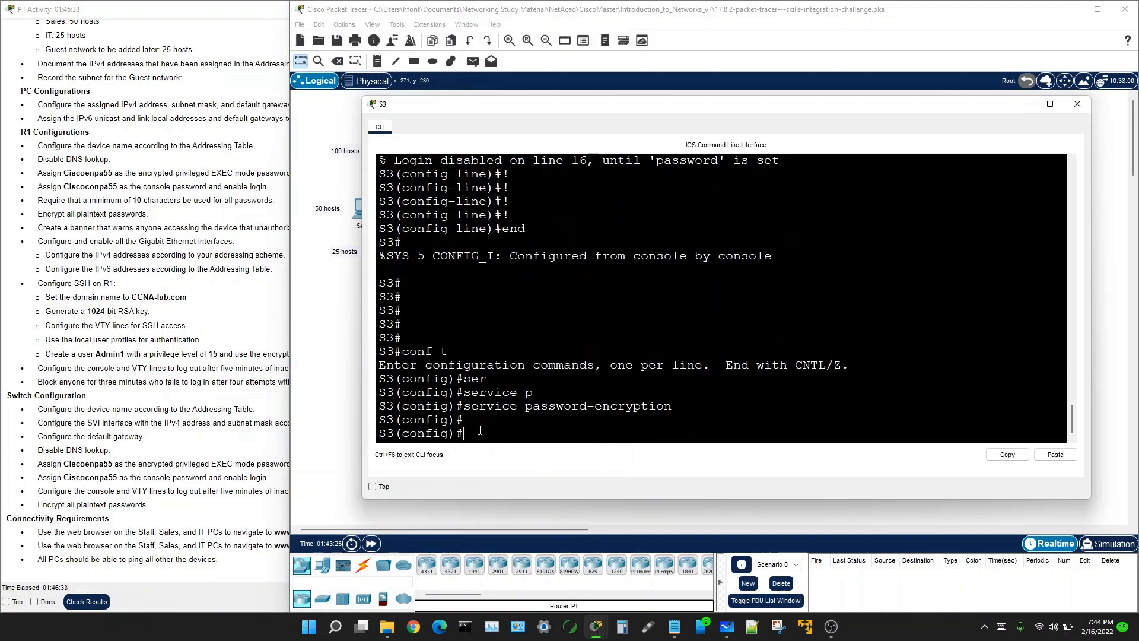
pyautogui.write('interf')
pyautogui.press('Tab')
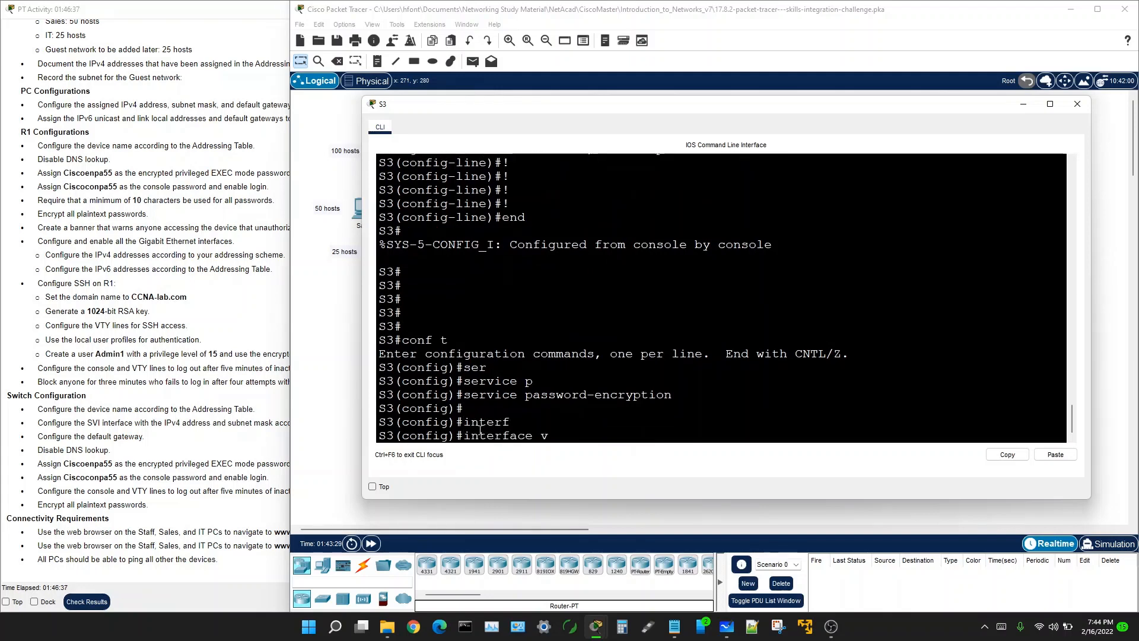
pyautogui.write('v')
pyautogui.press('Tab')
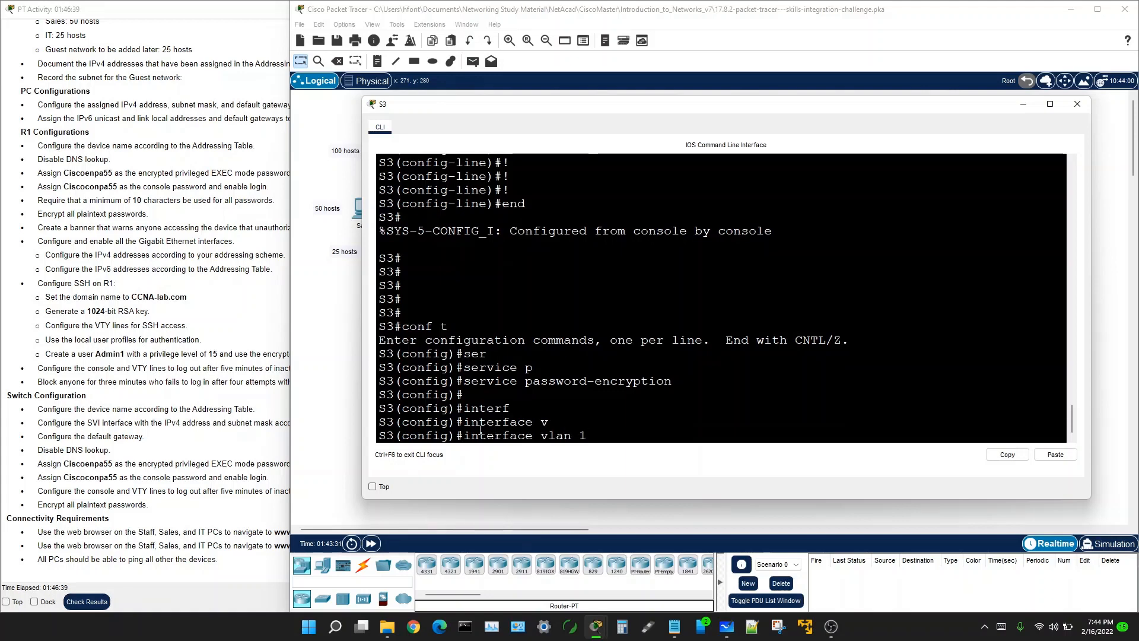
pyautogui.press('Return')
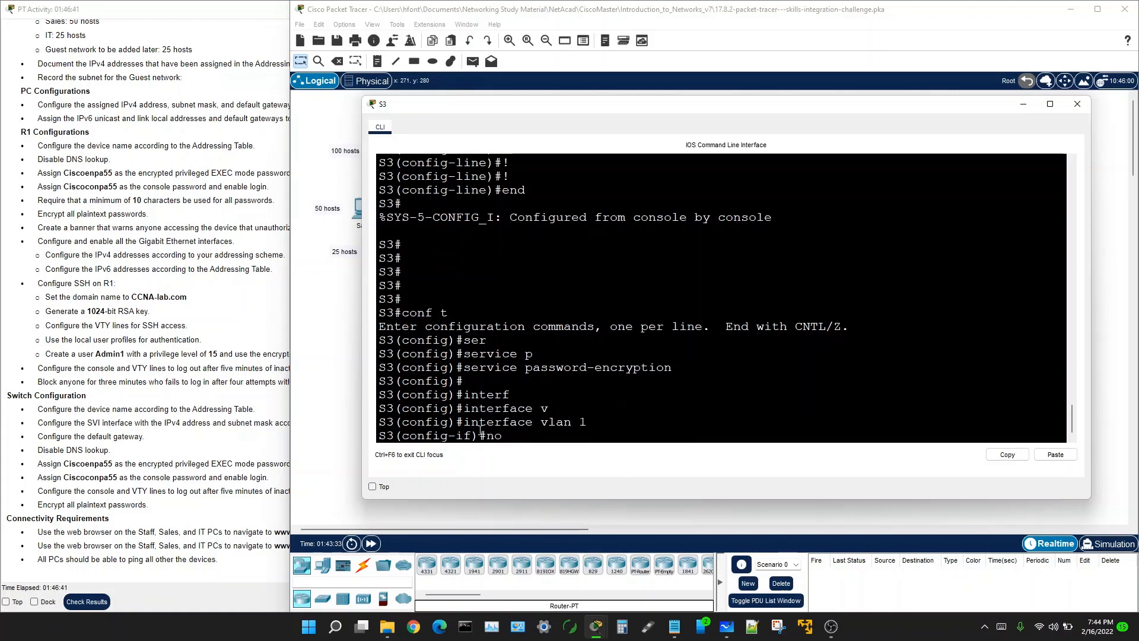
pyautogui.write('no sh')
pyautogui.press('Return')
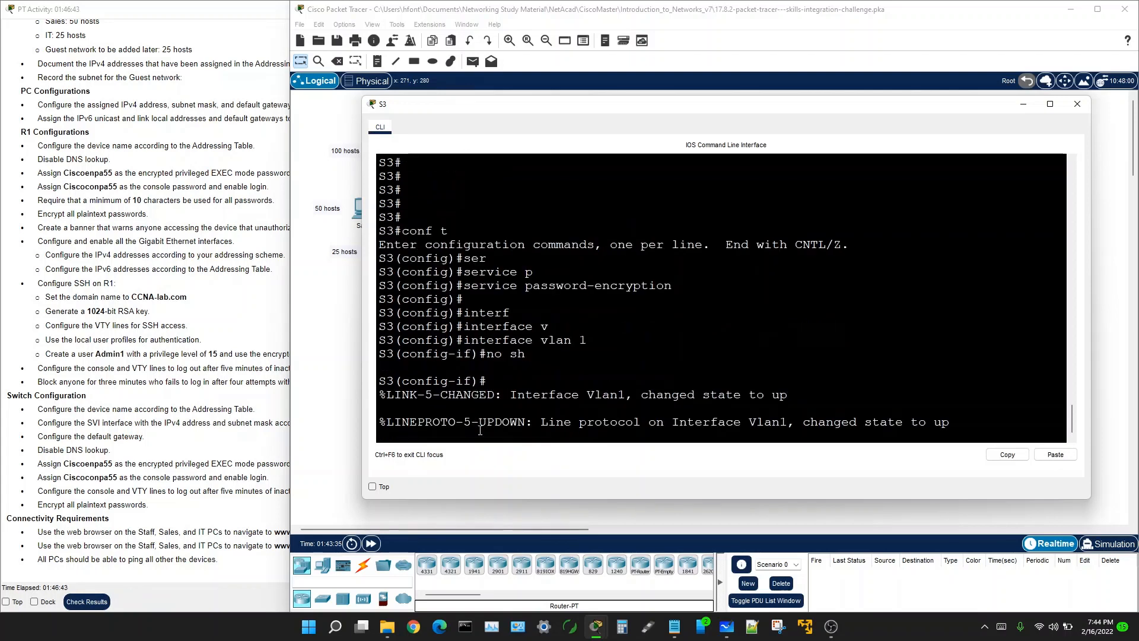
pyautogui.press('Return')
pyautogui.press('Return')
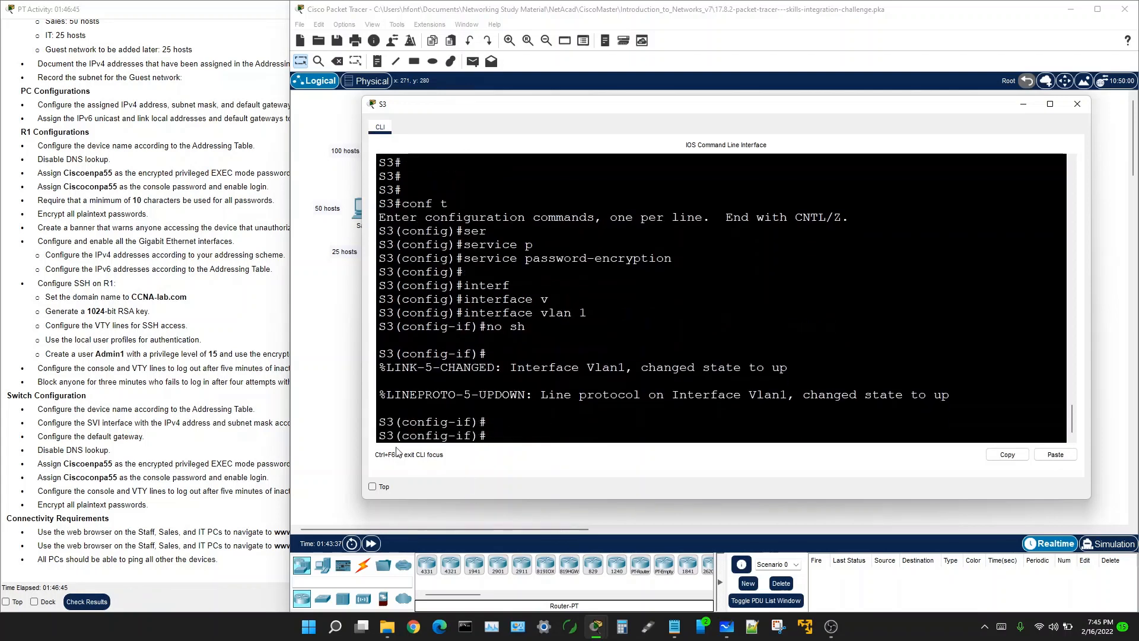
# Step: Check the activity instructions, then return to S3 and the network topology
pyautogui.click(266, 419)
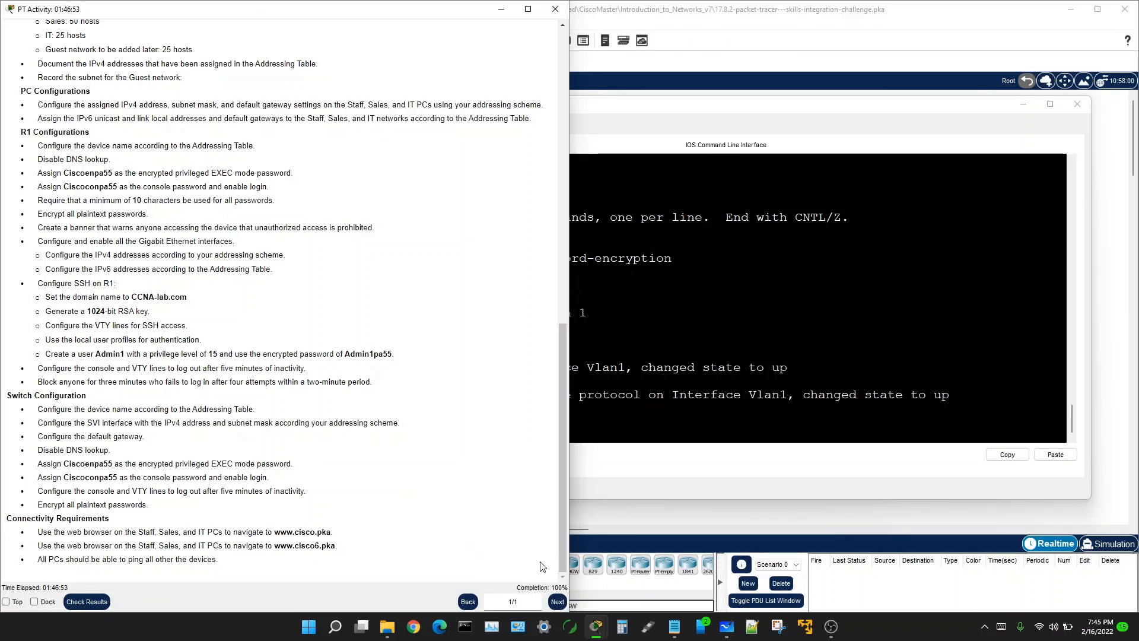
pyautogui.click(830, 255)
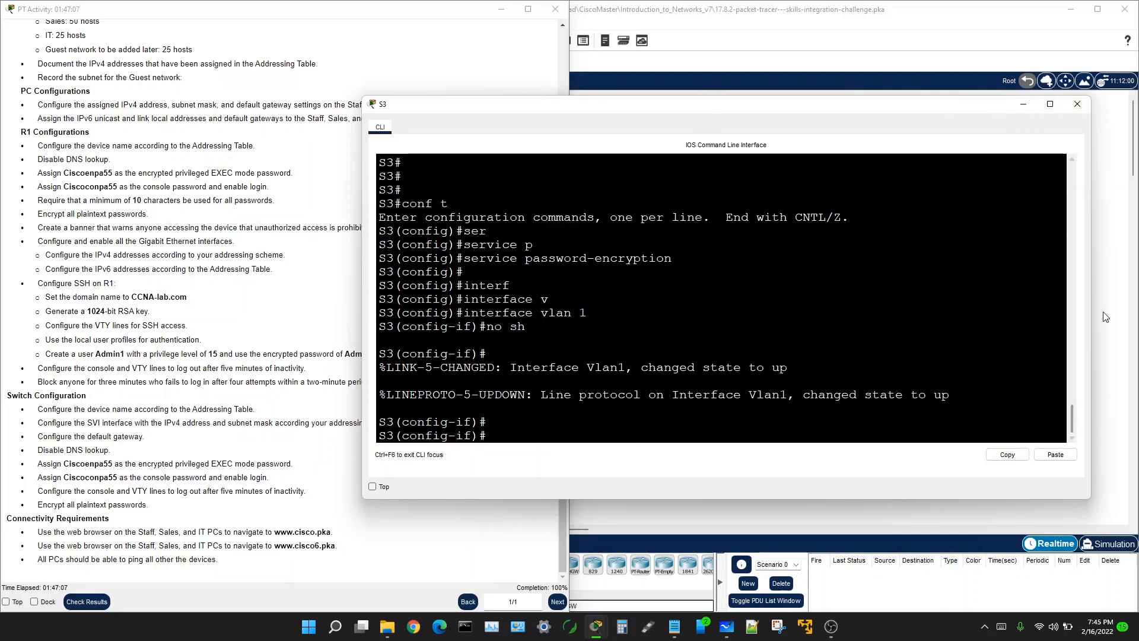
pyautogui.click(712, 87)
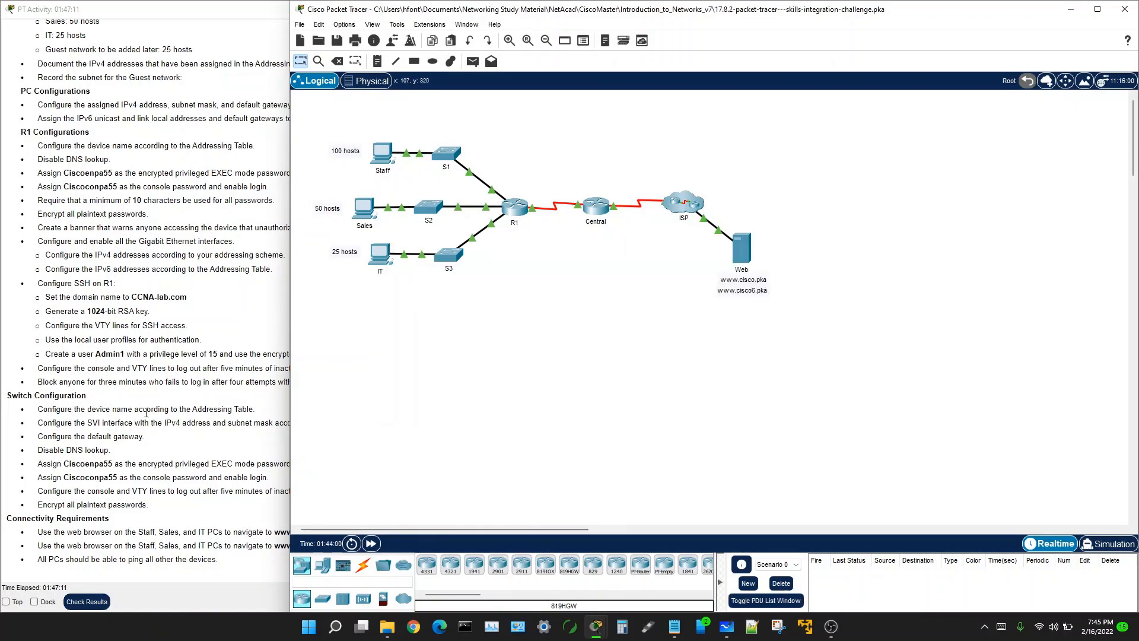
pyautogui.click(194, 546)
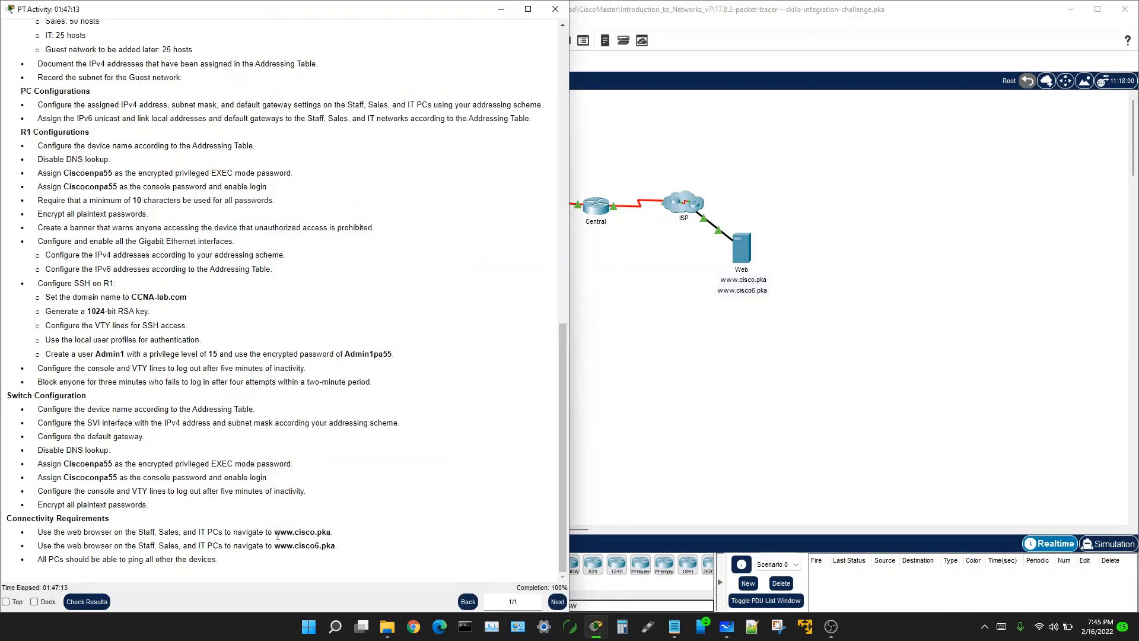
pyautogui.moveTo(279, 532); pyautogui.dragTo(335, 537)
pyautogui.rightClick(324, 536)
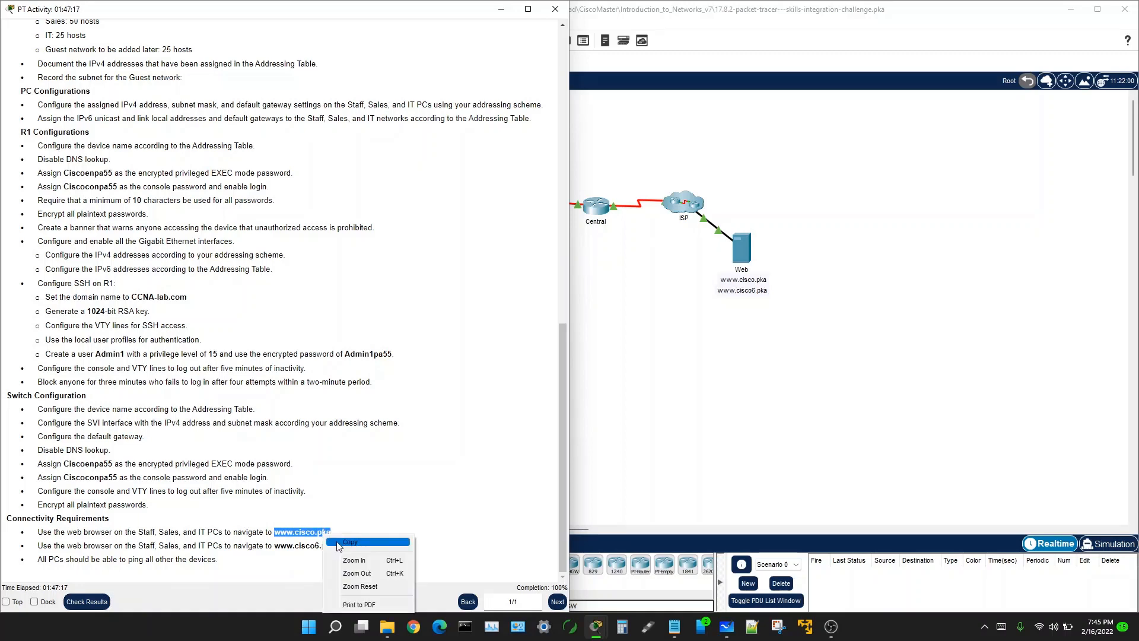
pyautogui.click(338, 546)
pyautogui.click(598, 368)
pyautogui.click(380, 254)
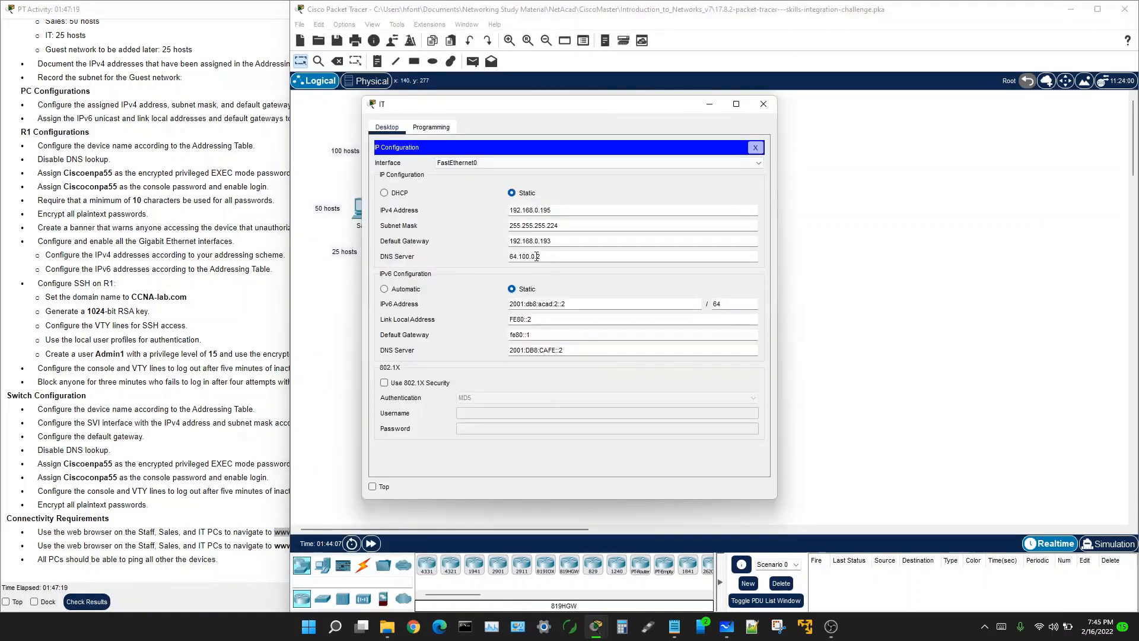
pyautogui.click(755, 147)
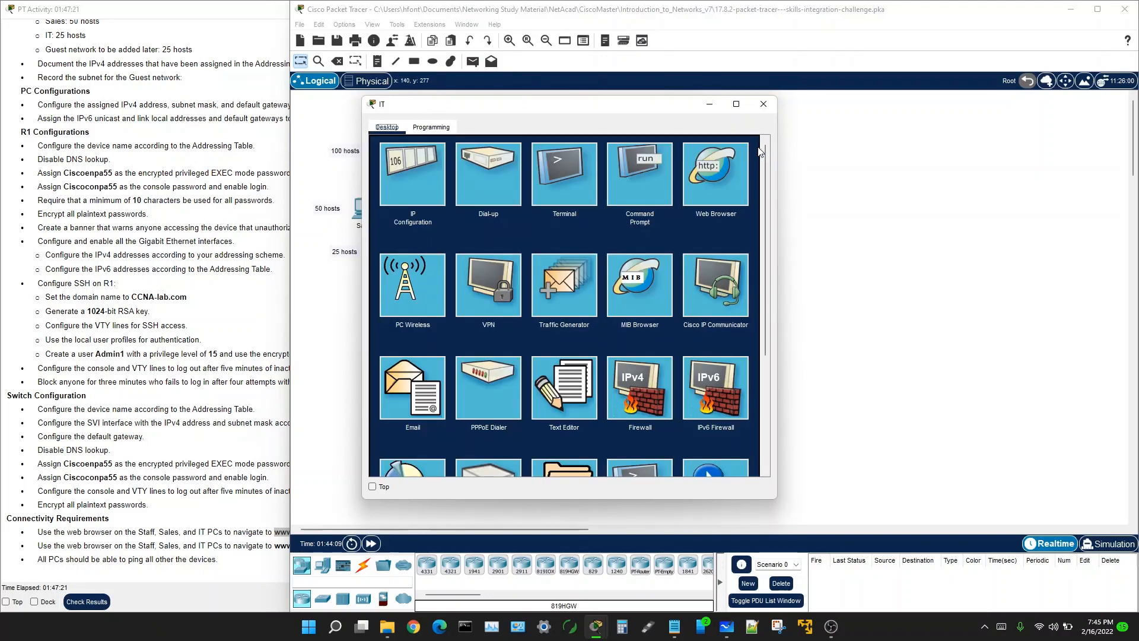
pyautogui.click(688, 193)
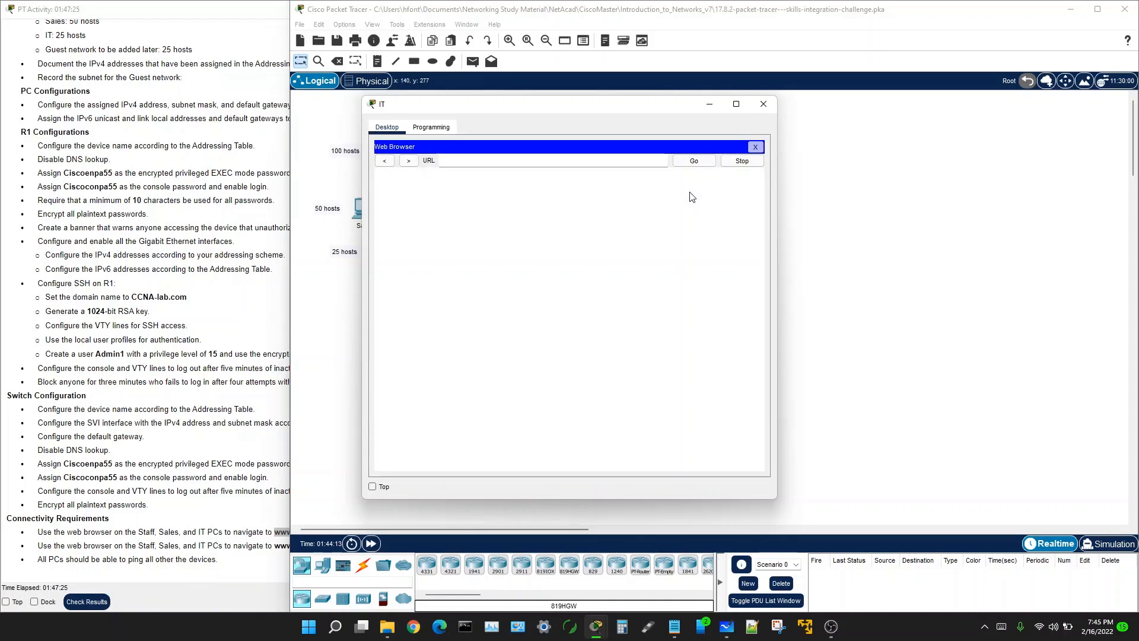
pyautogui.rightClick(456, 164)
pyautogui.click(501, 233)
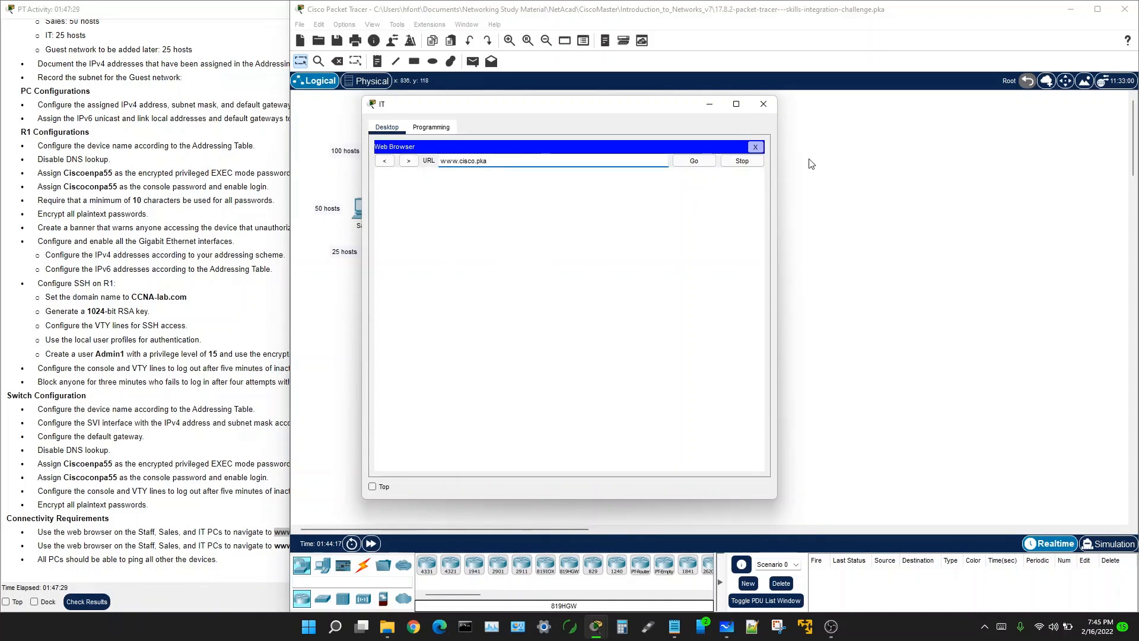
pyautogui.click(694, 161)
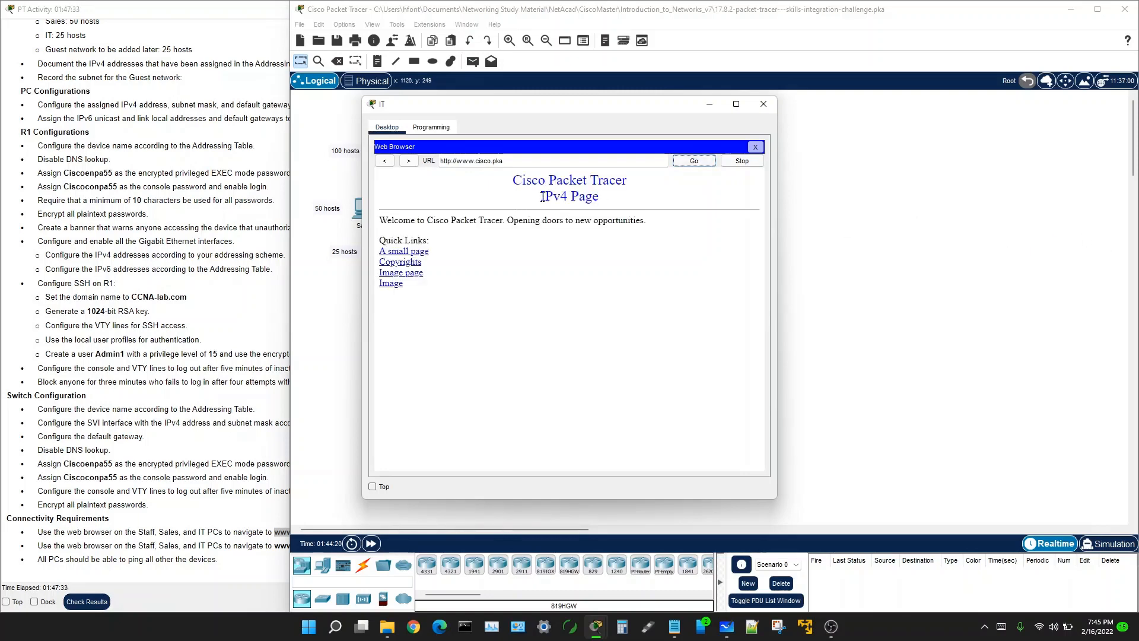
# Step: Confirm the IPv4 Page heading, close the IT PC's browser, and return to the instructions
pyautogui.moveTo(542, 197); pyautogui.dragTo(614, 203)
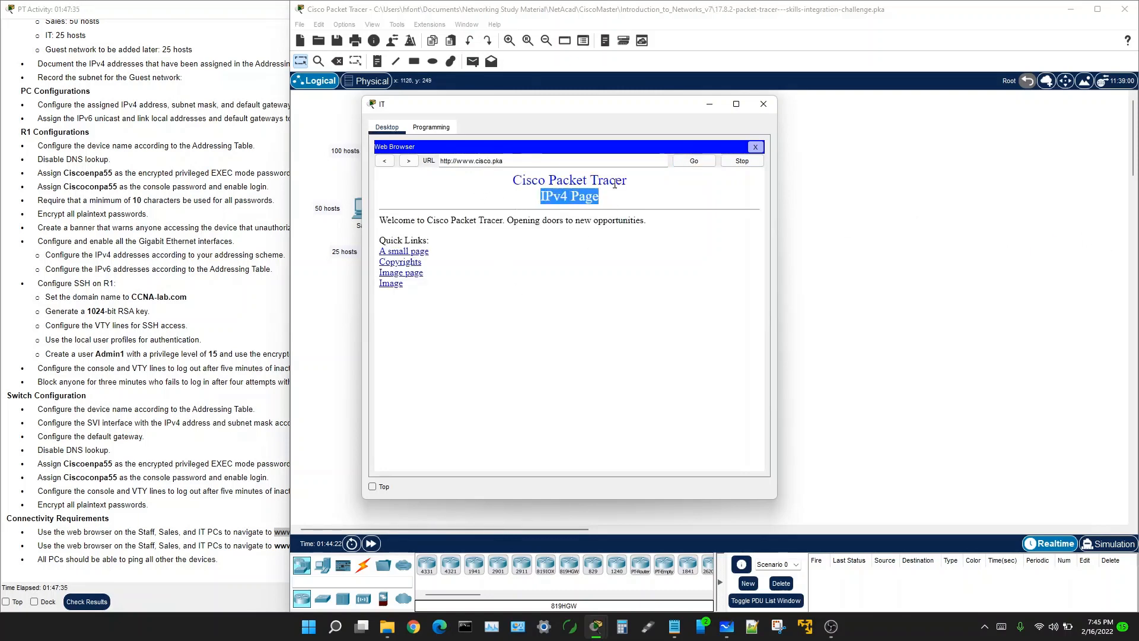
pyautogui.click(755, 147)
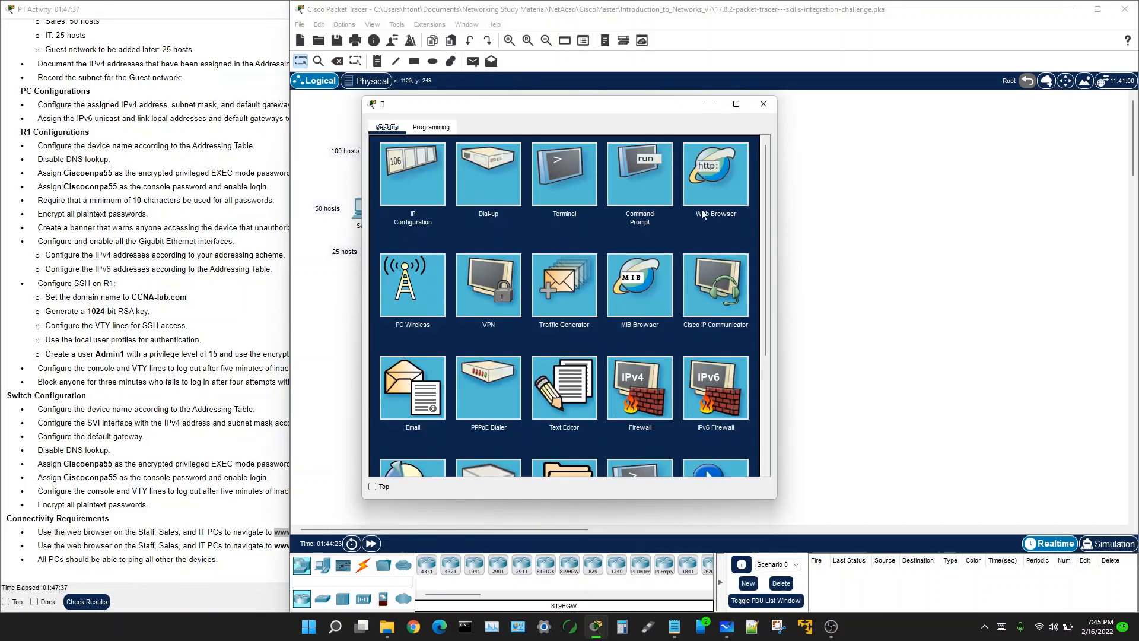
pyautogui.click(702, 173)
pyautogui.click(278, 545)
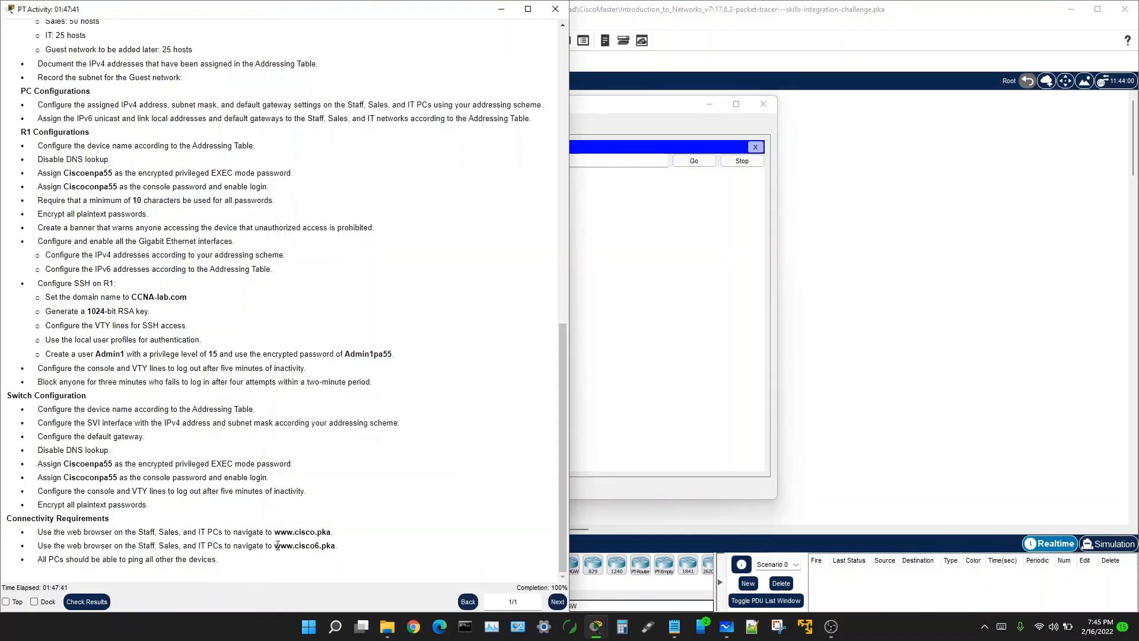
pyautogui.moveTo(276, 545); pyautogui.dragTo(330, 544)
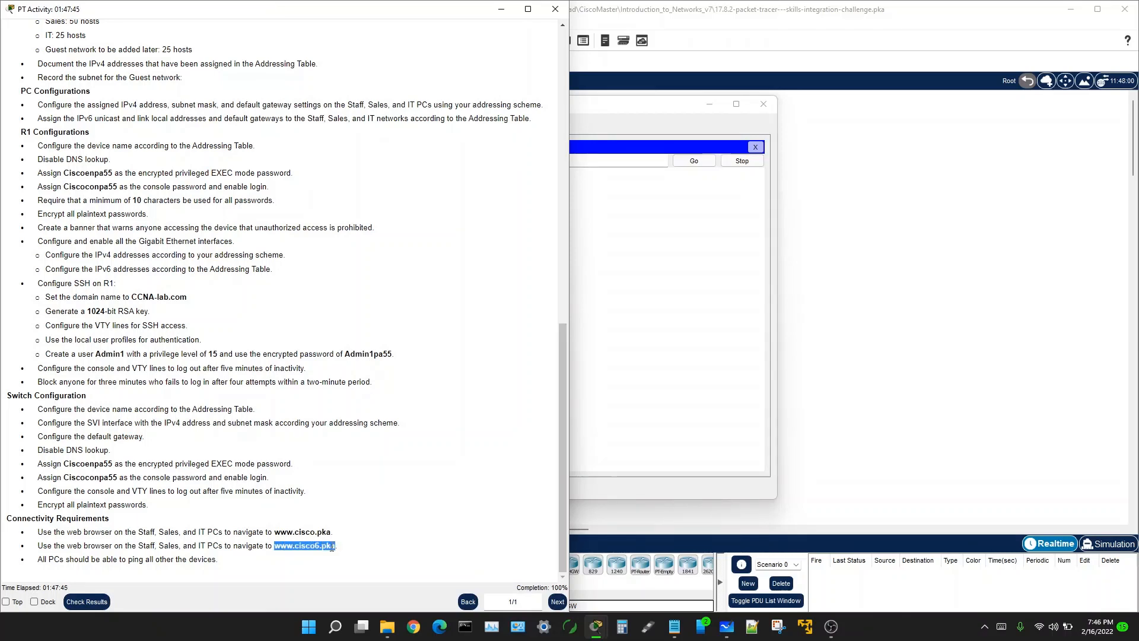
pyautogui.rightClick(331, 546)
pyautogui.click(648, 403)
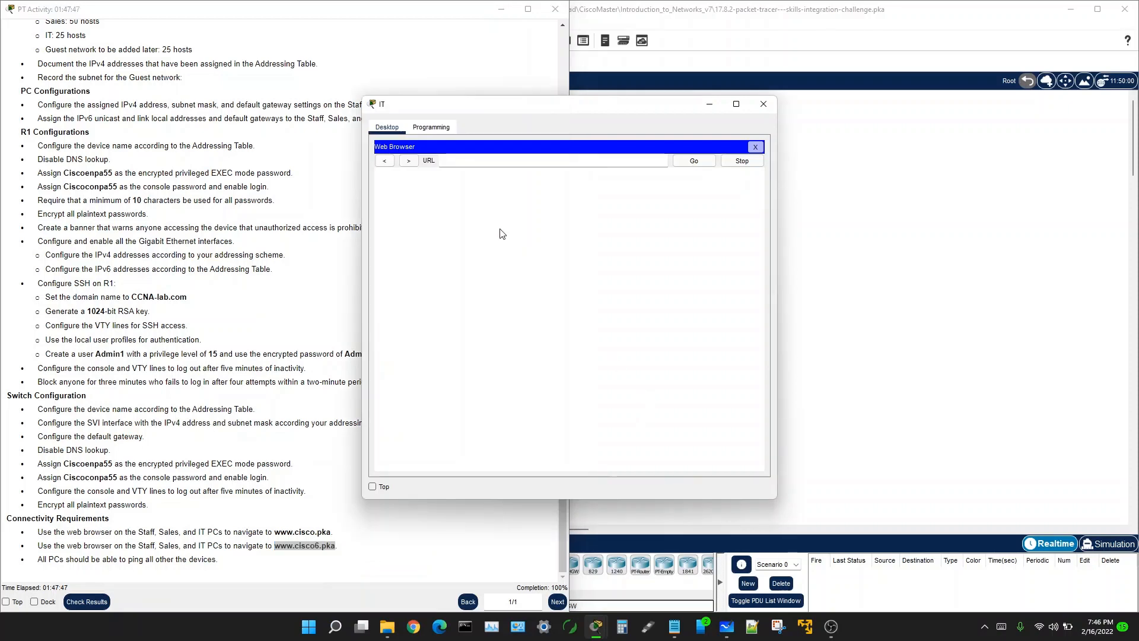
pyautogui.rightClick(446, 161)
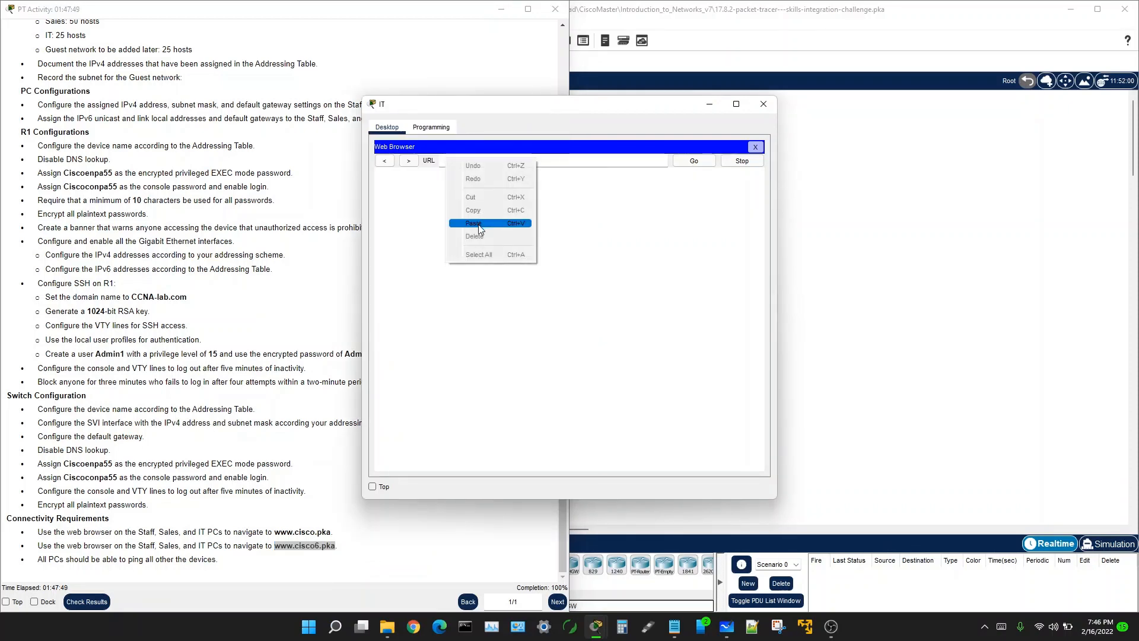
pyautogui.click(473, 223)
pyautogui.click(694, 161)
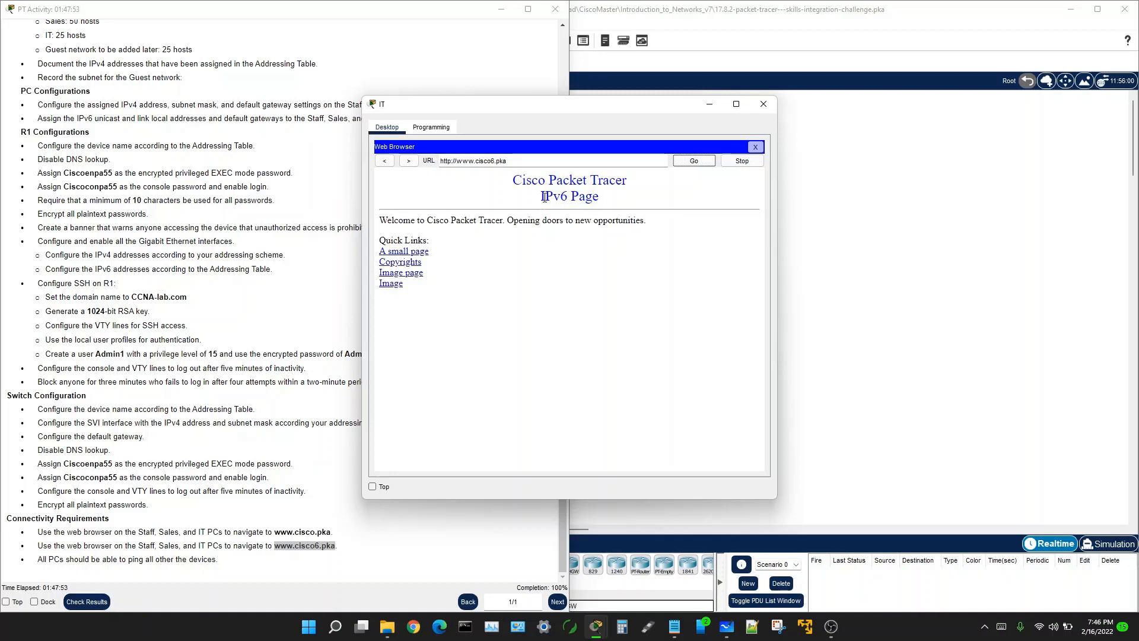
pyautogui.moveTo(540, 195); pyautogui.dragTo(609, 203)
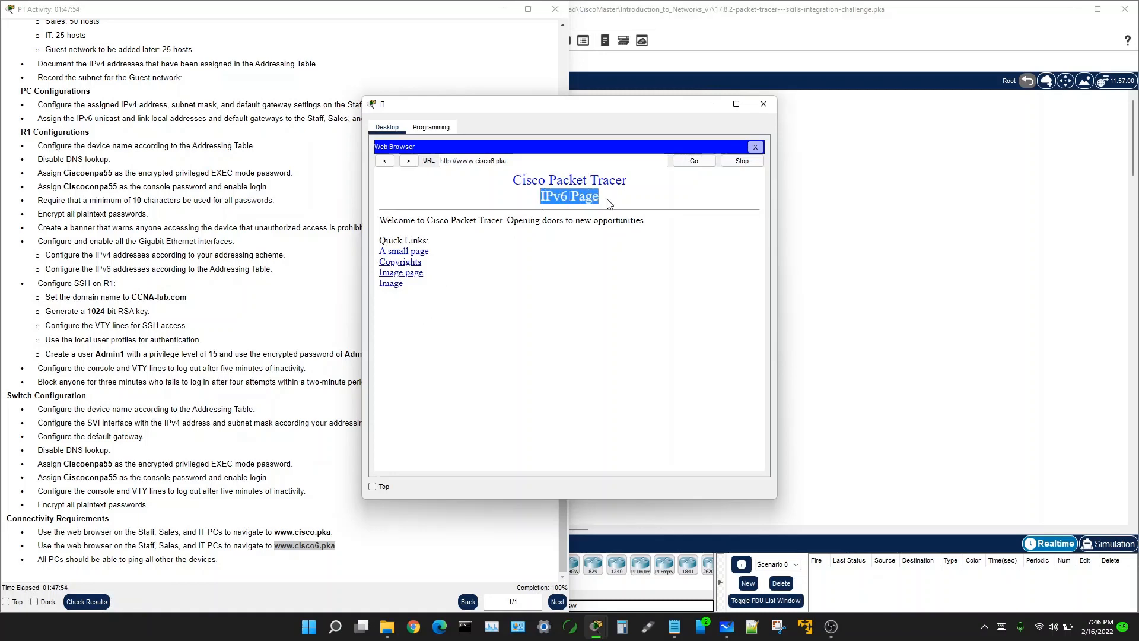
pyautogui.click(551, 301)
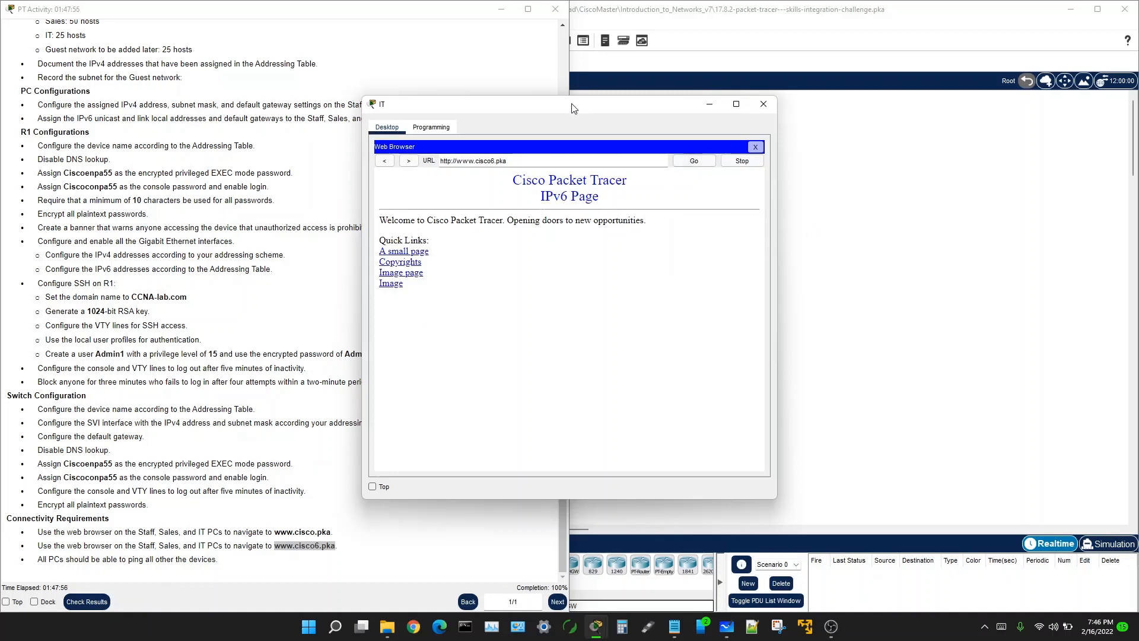
pyautogui.click(866, 228)
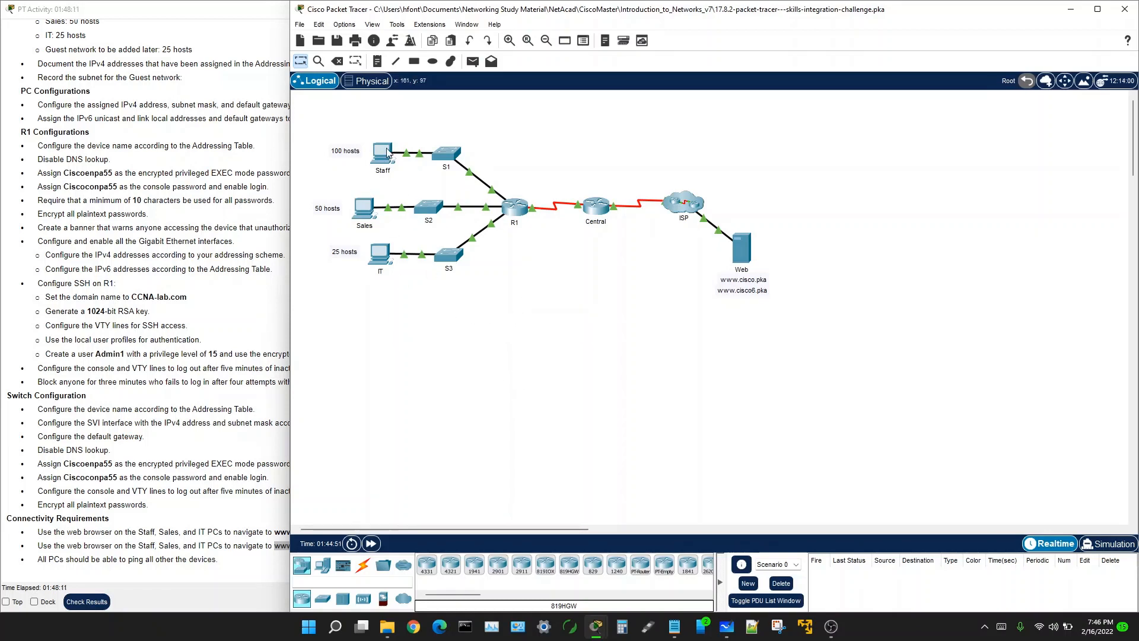
pyautogui.moveTo(305, 128); pyautogui.dragTo(552, 197)
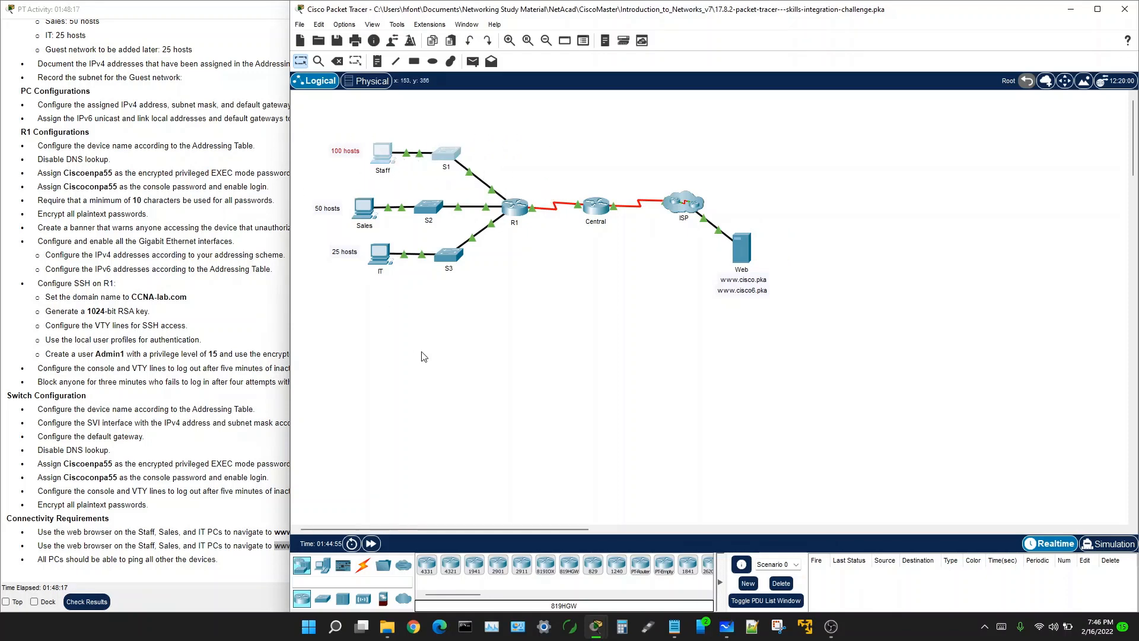
pyautogui.scroll(12, 156, 228)
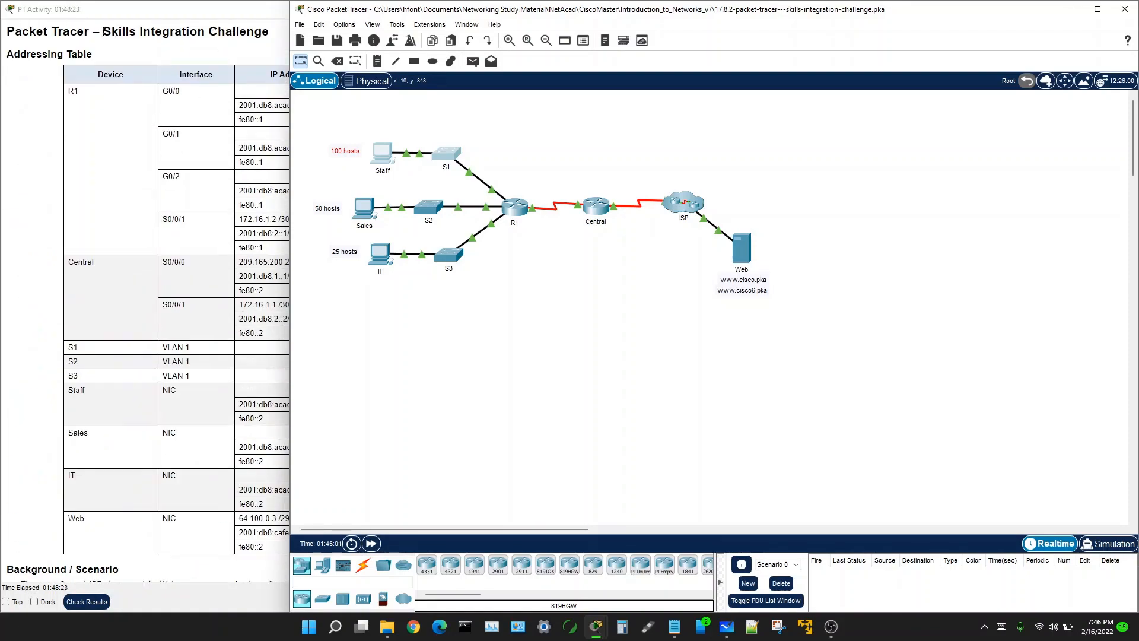
pyautogui.moveTo(103, 31); pyautogui.dragTo(280, 48)
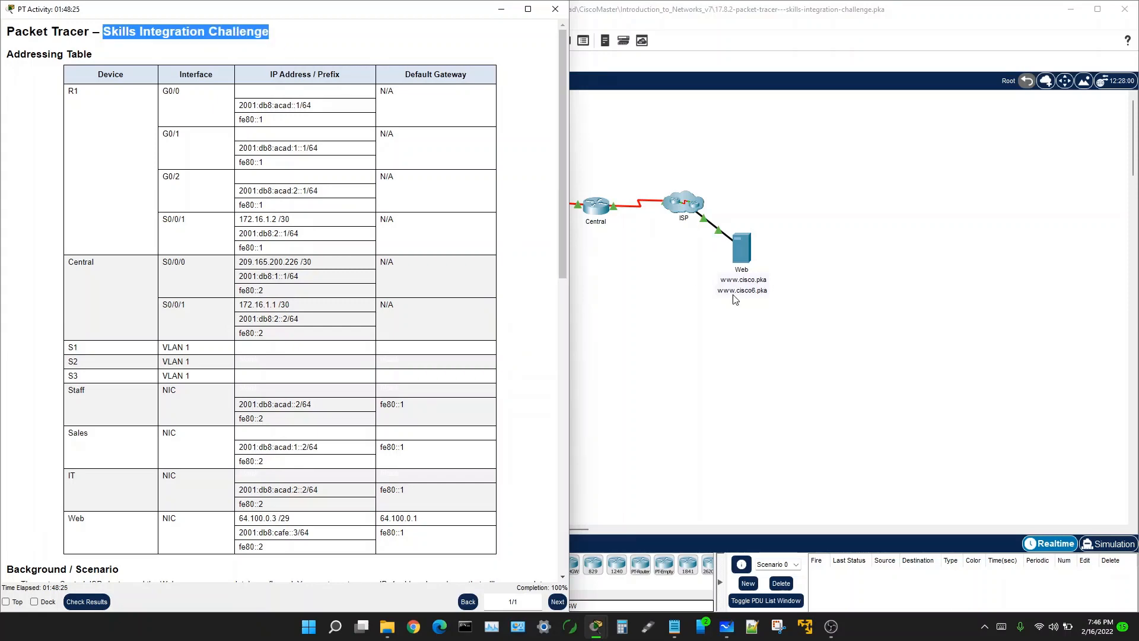
pyautogui.click(758, 364)
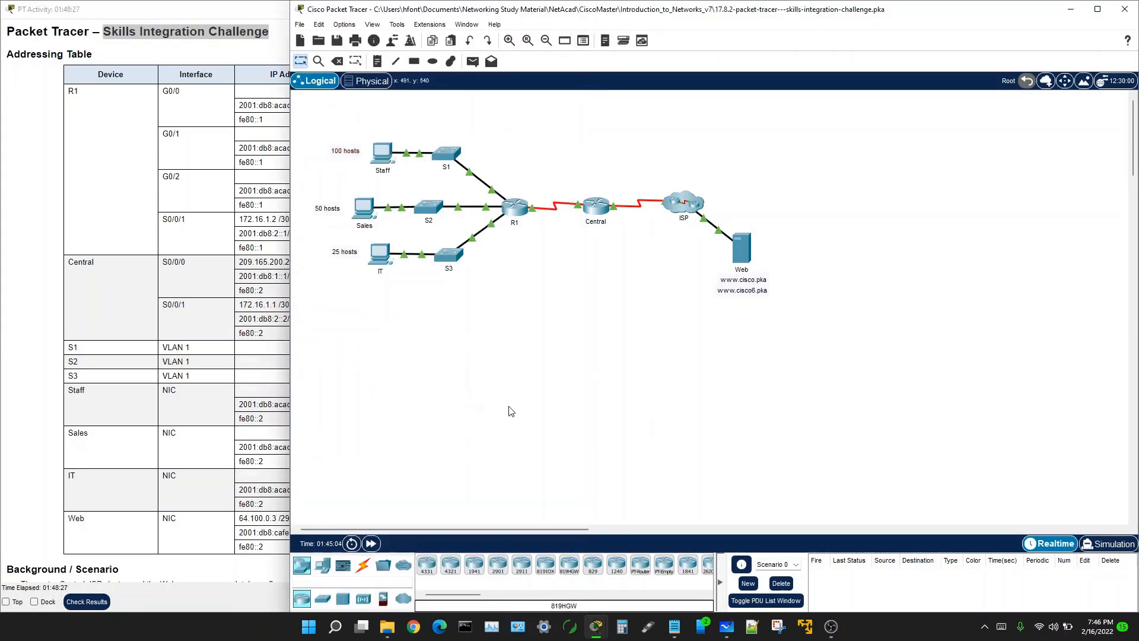